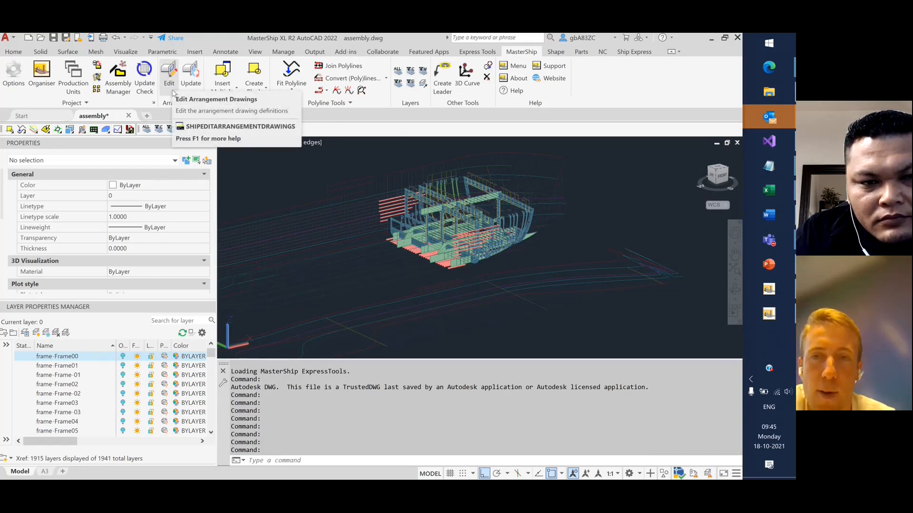
# Open the arrangement drawing definitions for editing and create a new set named Tanktop.
pyautogui.click(170, 88)
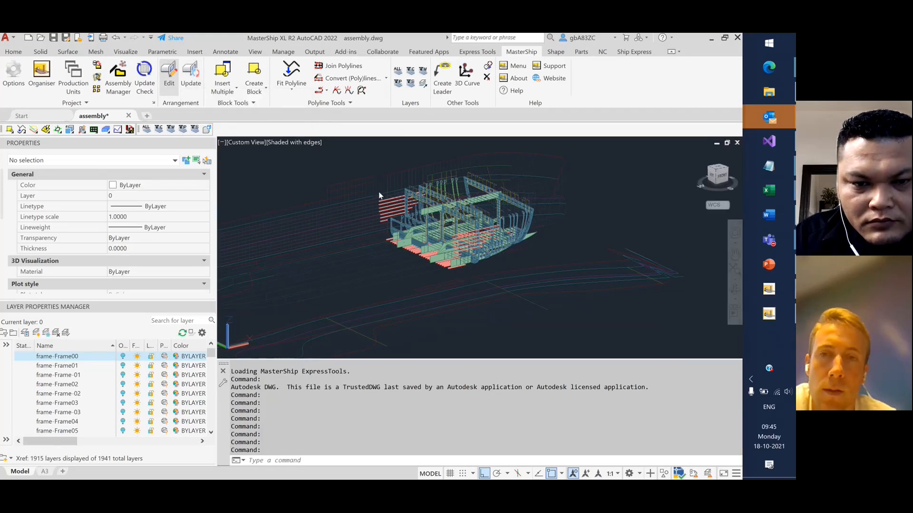
pyautogui.moveTo(575, 44)
pyautogui.mouseDown()
pyautogui.moveTo(231, 98)
pyautogui.moveTo(208, 121)
pyautogui.mouseUp()
pyautogui.click(125, 170)
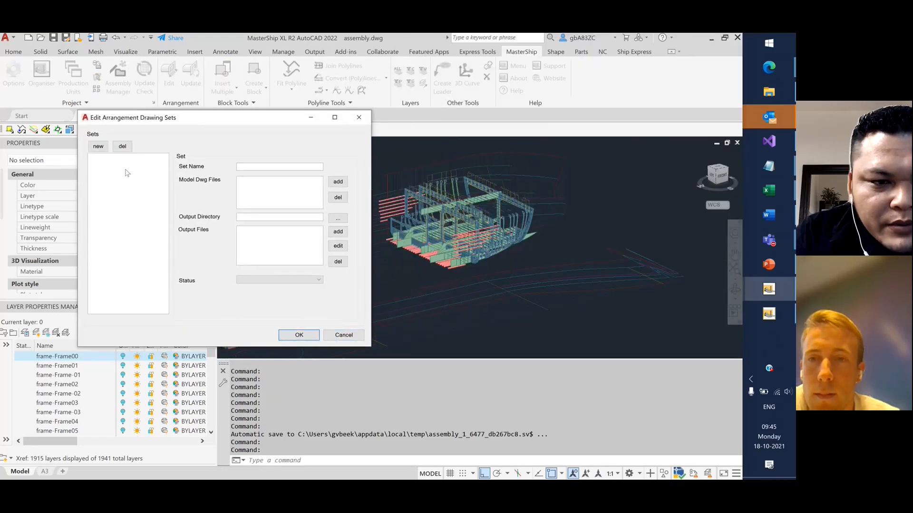
pyautogui.click(97, 147)
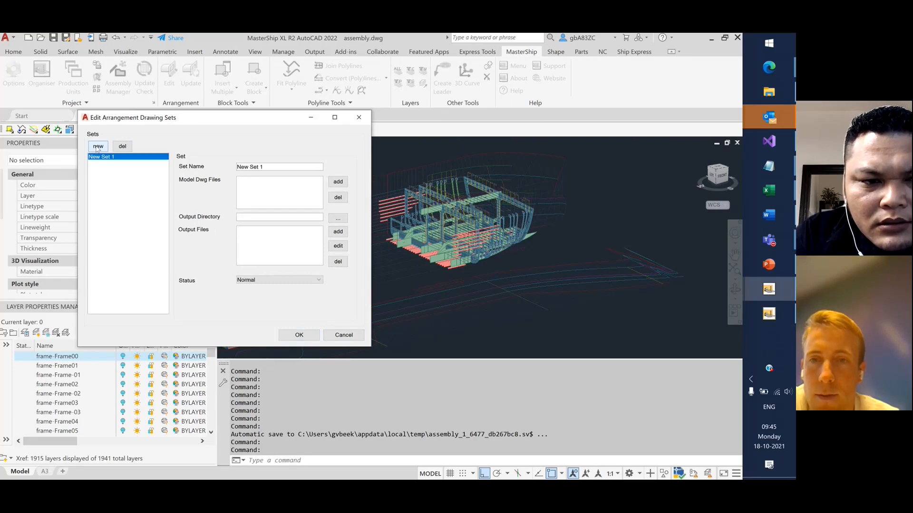
pyautogui.moveTo(279, 167); pyautogui.dragTo(211, 167)
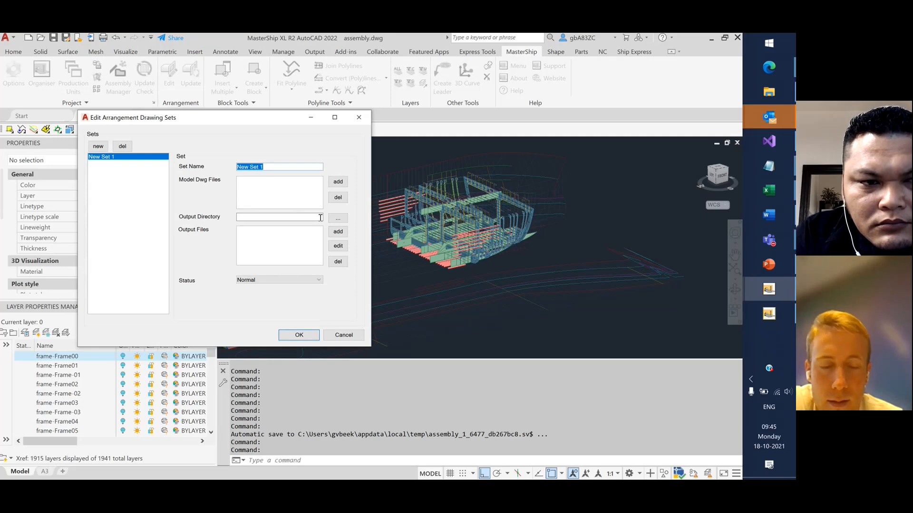
pyautogui.write('TaN')
pyautogui.press('BackSpace')
pyautogui.write('AN')
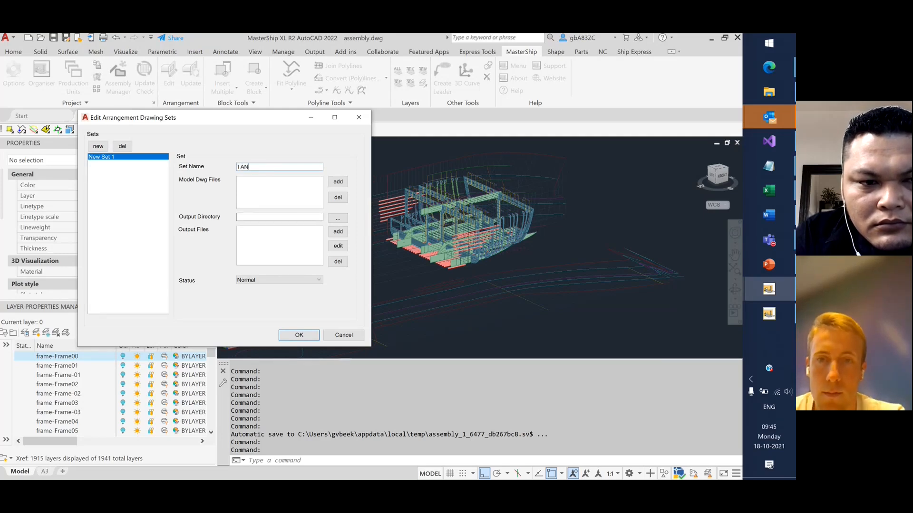
pyautogui.press('BackSpace')
pyautogui.write('anktop')
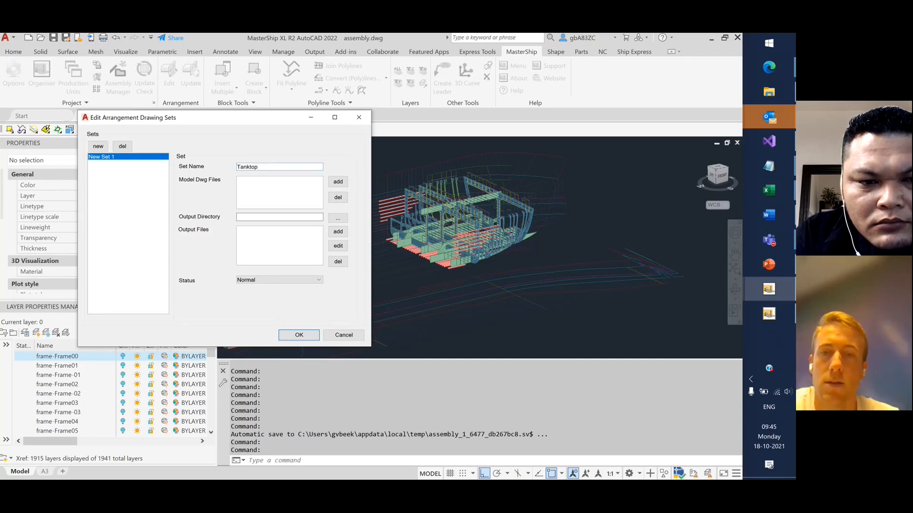
pyautogui.click(271, 189)
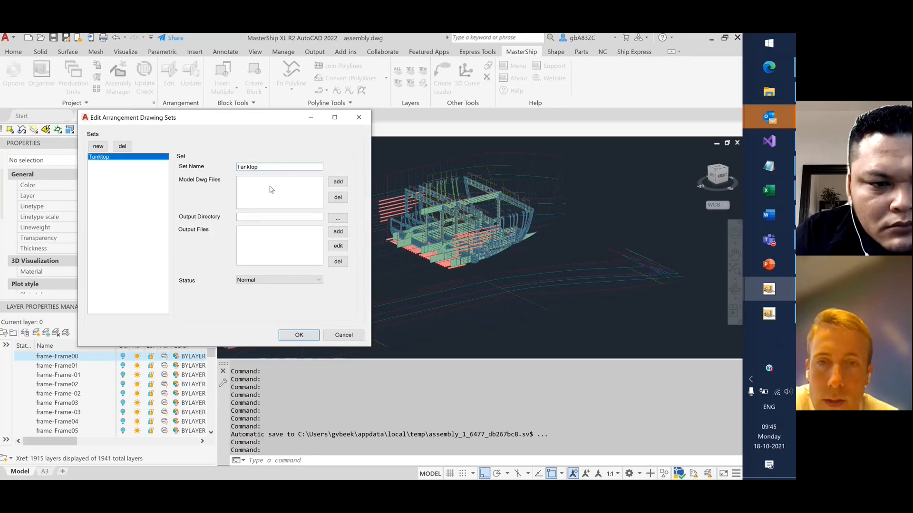
# Add assembly.dwg from the Assemblies folder as the model drawing of the Tanktop set.
pyautogui.click(337, 183)
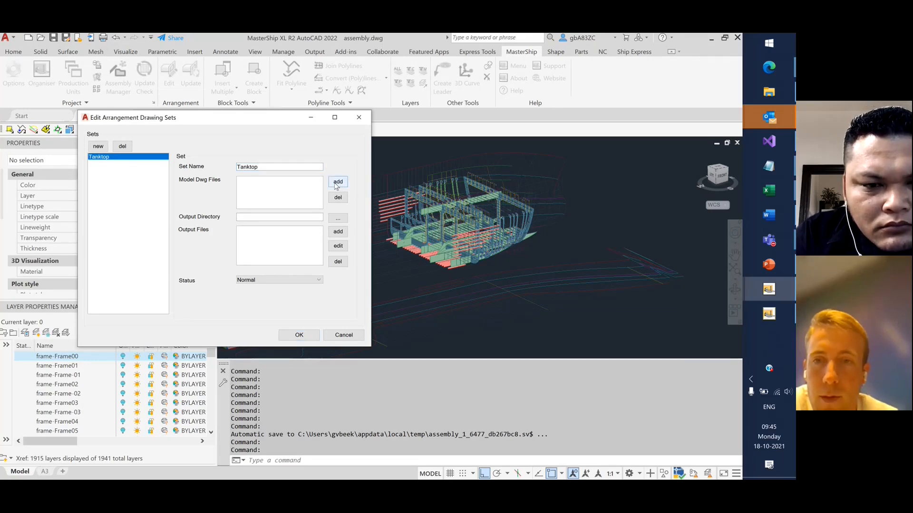
pyautogui.doubleClick(220, 198)
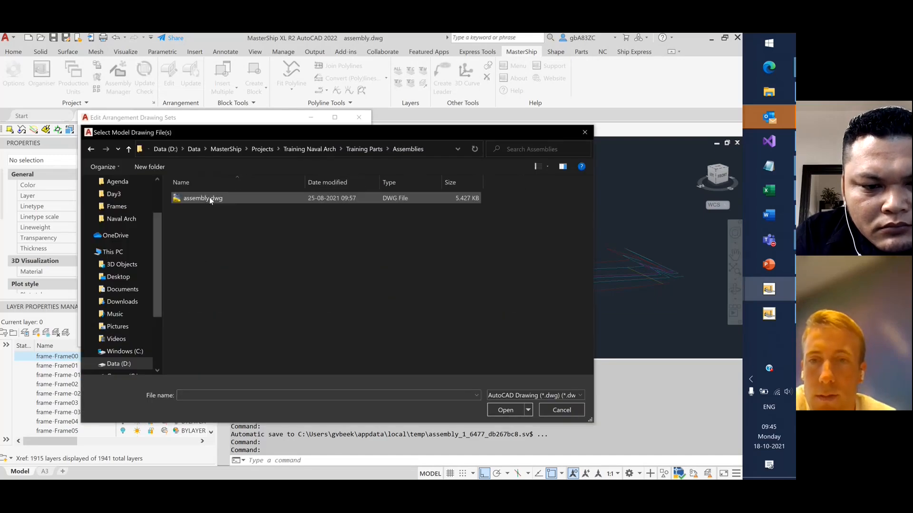
pyautogui.doubleClick(209, 197)
# Create a folder named Arrangement Drawings in Training Parts and choose it as the set's output directory.
pyautogui.click(337, 218)
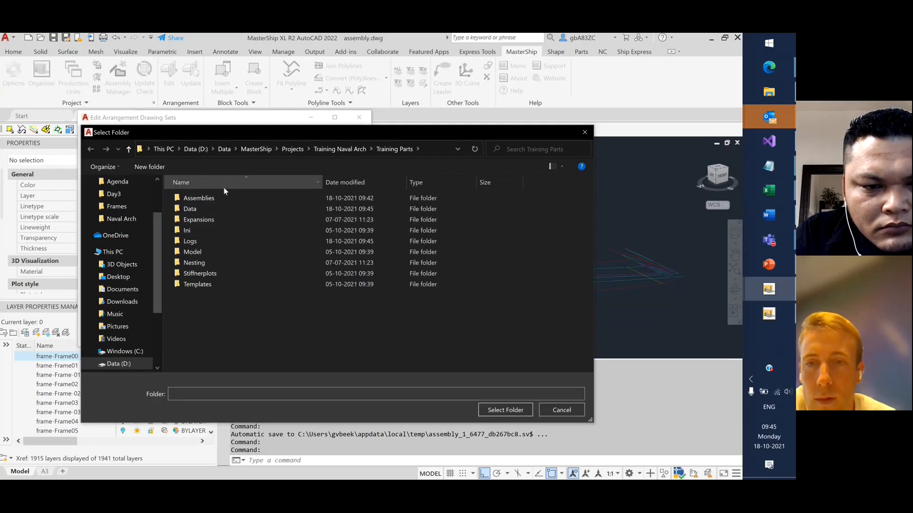
pyautogui.rightClick(206, 301)
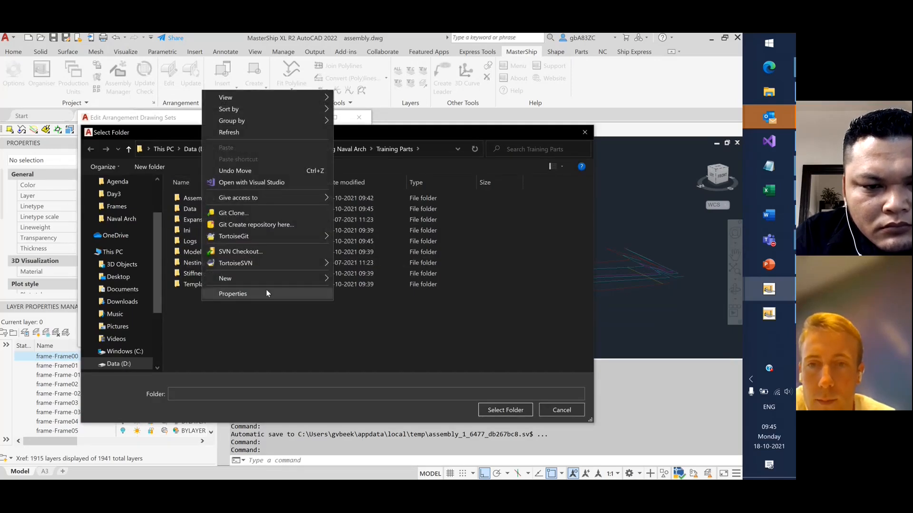
pyautogui.moveTo(270, 277)
pyautogui.click(341, 281)
pyautogui.write('Arrangement Drawing')
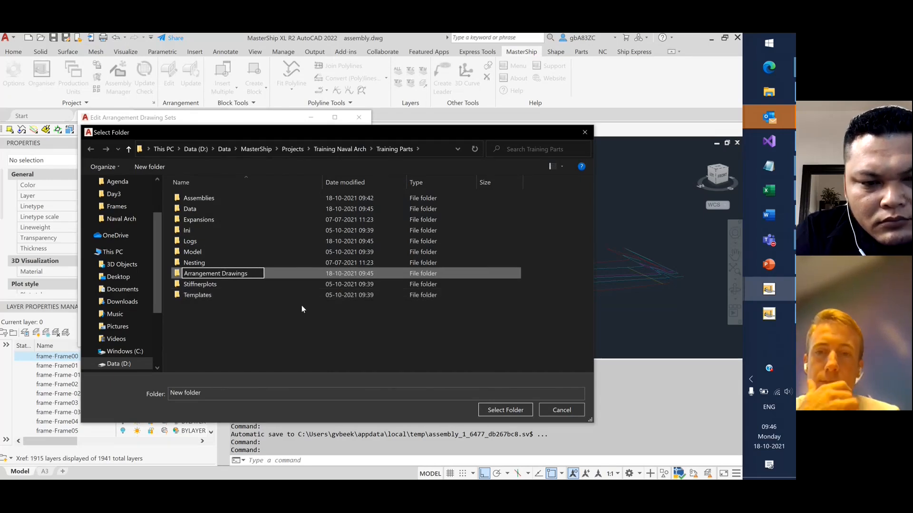
pyautogui.write('s')
pyautogui.press('Return')
pyautogui.click(230, 198)
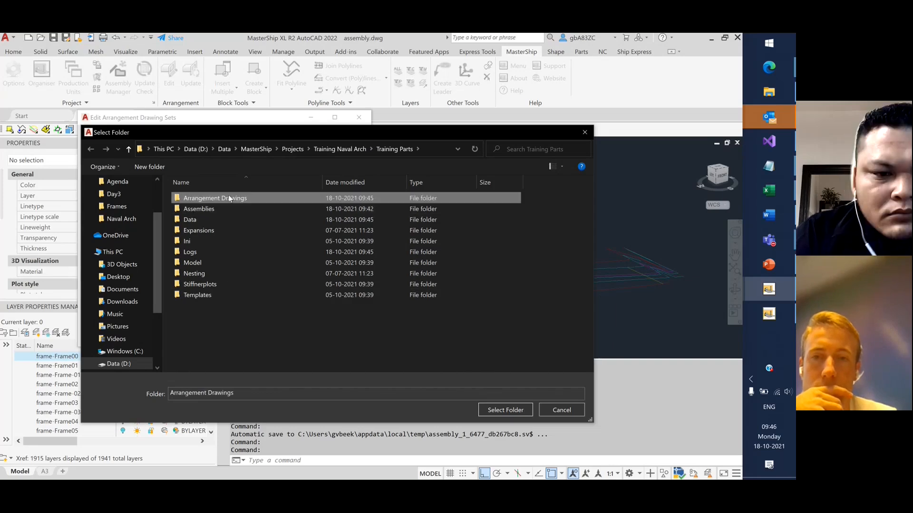
pyautogui.click(504, 410)
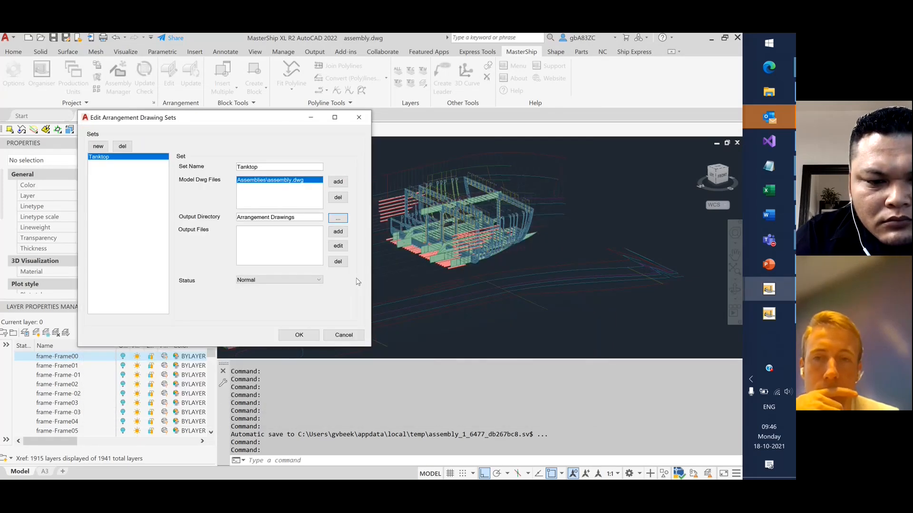
# Add an output file named Tanktop-1 to the set and give it the Horizontal orientation.
pyautogui.click(338, 232)
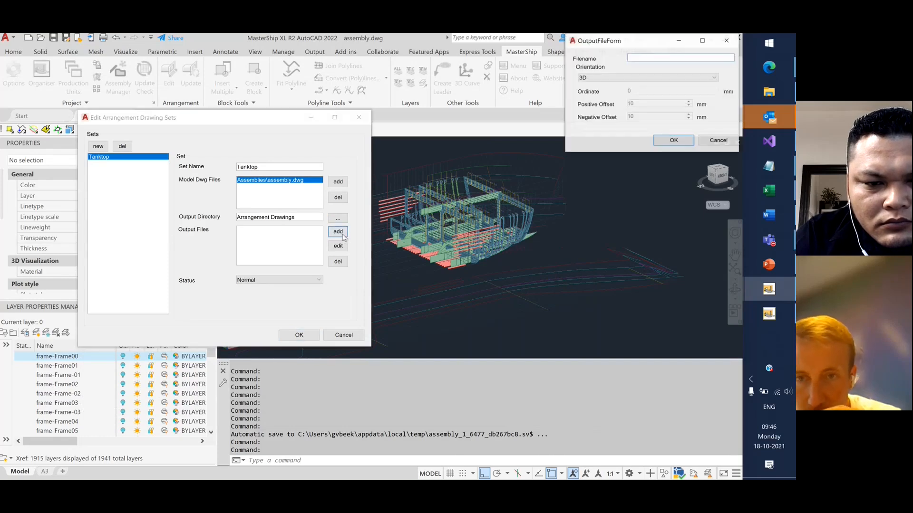
pyautogui.moveTo(623, 43); pyautogui.dragTo(470, 147)
pyautogui.write('Tanktop')
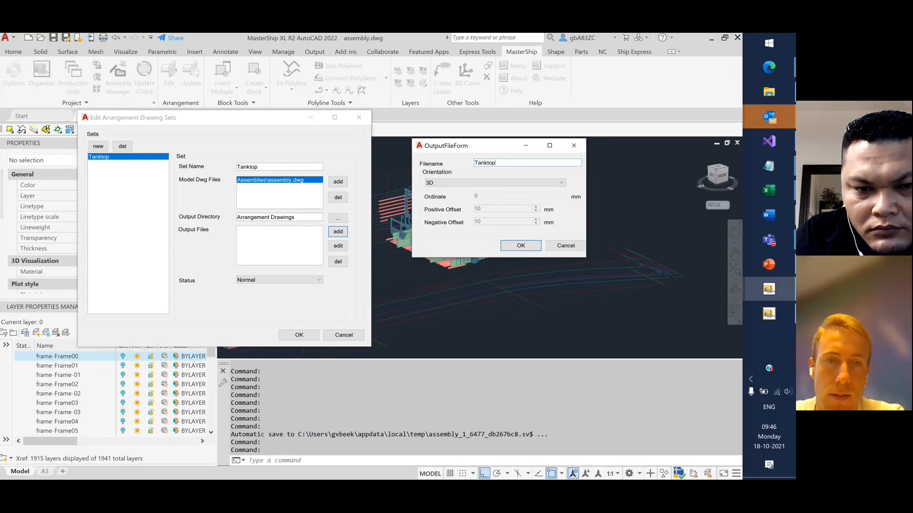
pyautogui.write('-1')
pyautogui.click(498, 184)
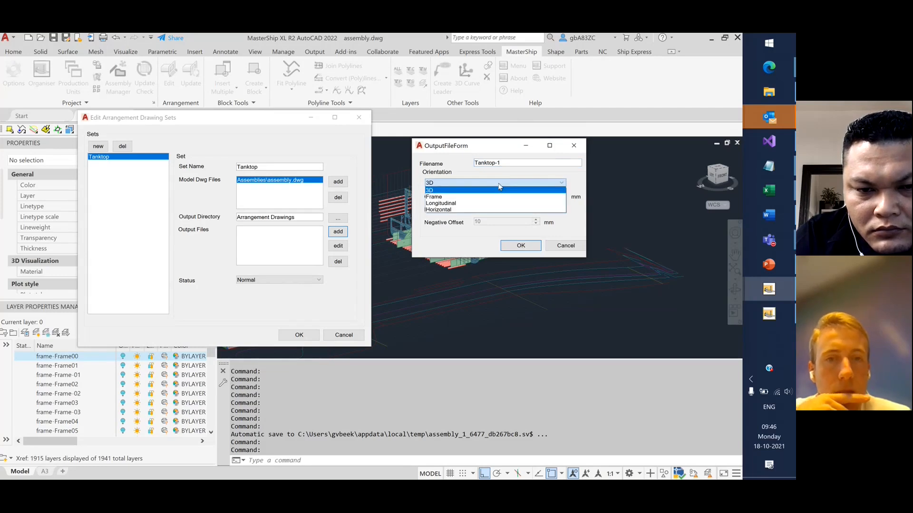
pyautogui.click(498, 185)
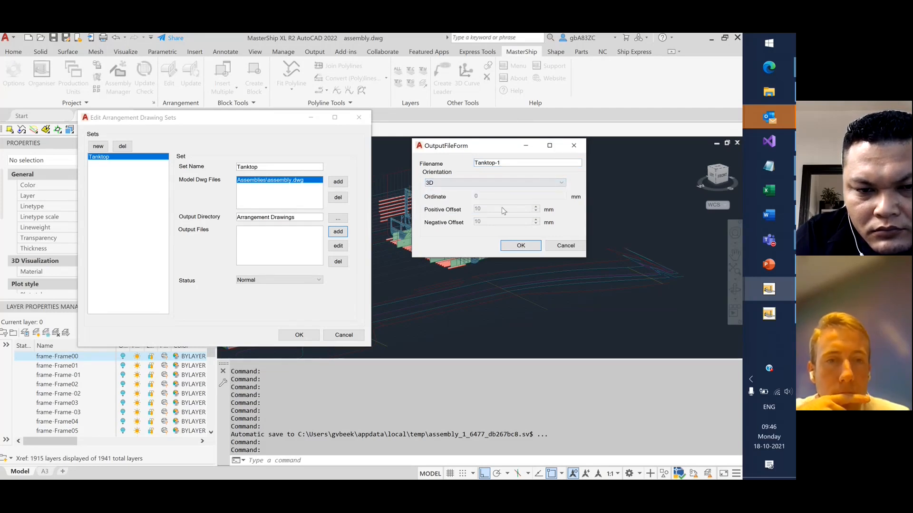
pyautogui.click(533, 184)
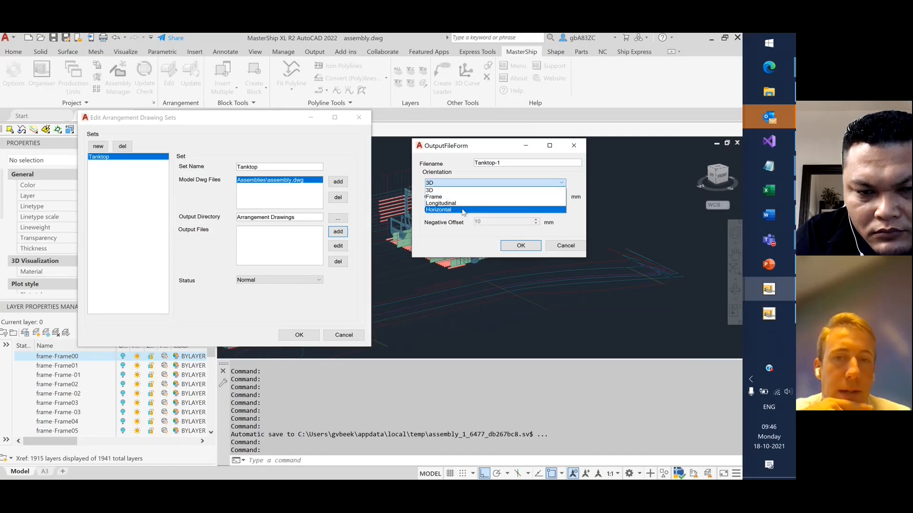
pyautogui.click(464, 211)
# Set the ordinate of the Tanktop-1 output file to 1000 mm.
pyautogui.click(519, 196)
pyautogui.doubleClick(518, 196)
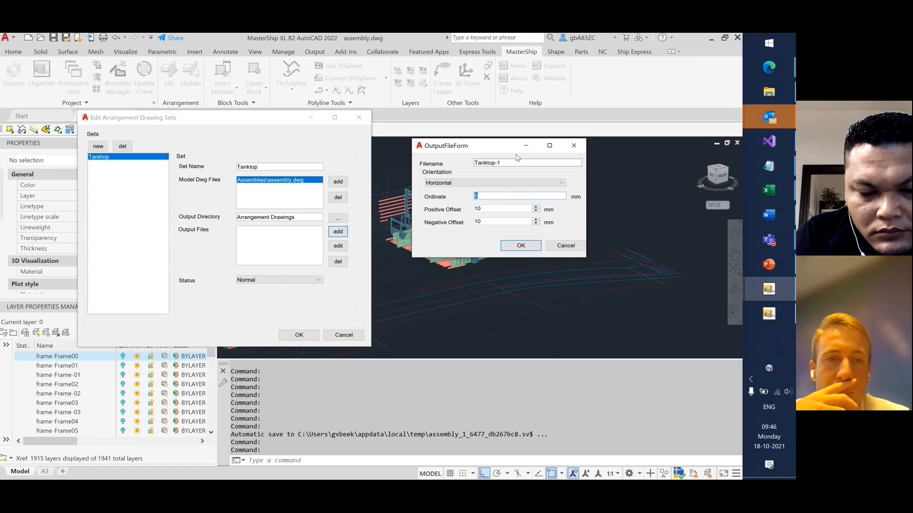
pyautogui.moveTo(506, 149); pyautogui.dragTo(594, 180)
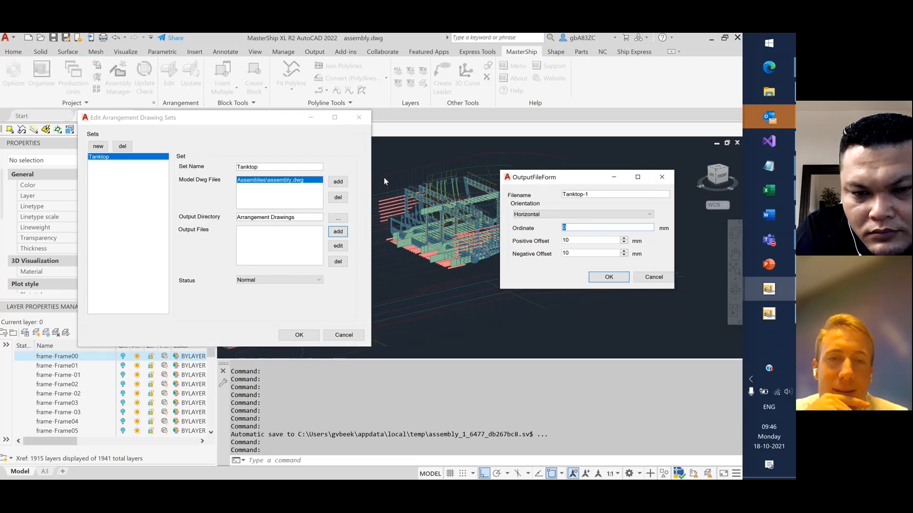
pyautogui.write('50000')
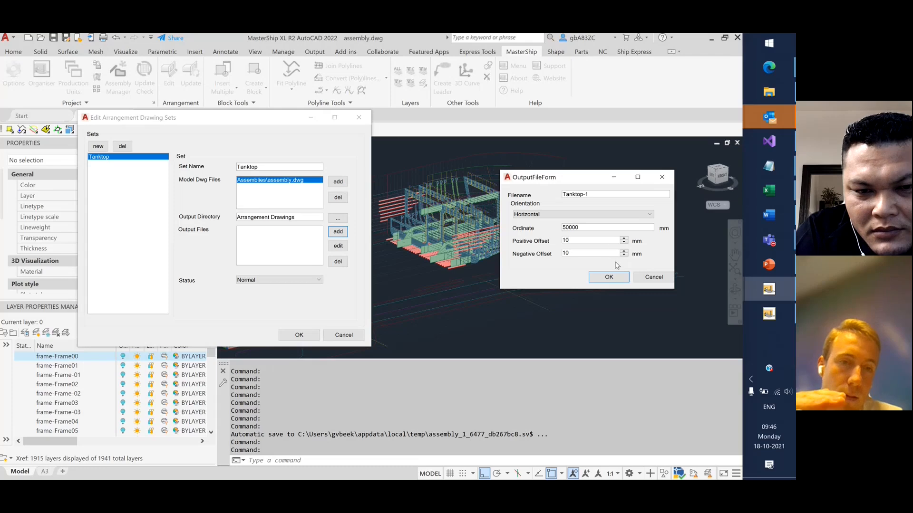
pyautogui.doubleClick(583, 226)
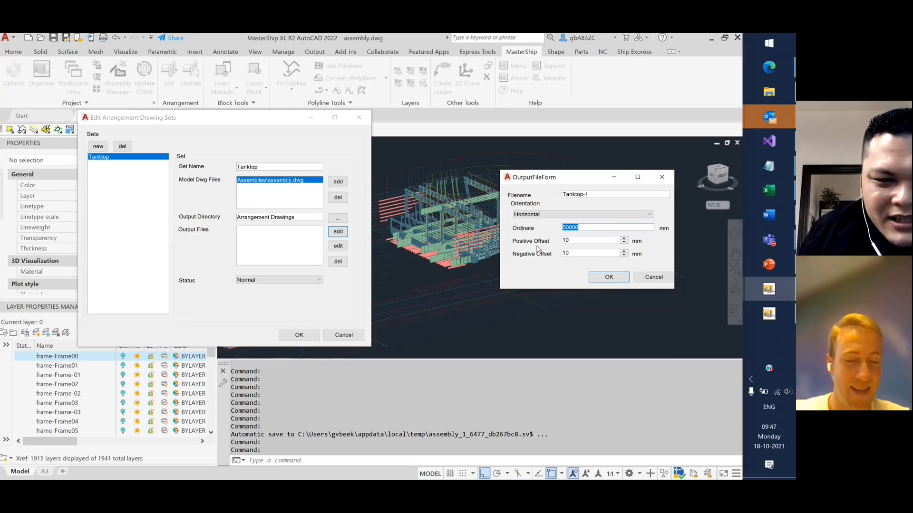
pyautogui.write('1000')
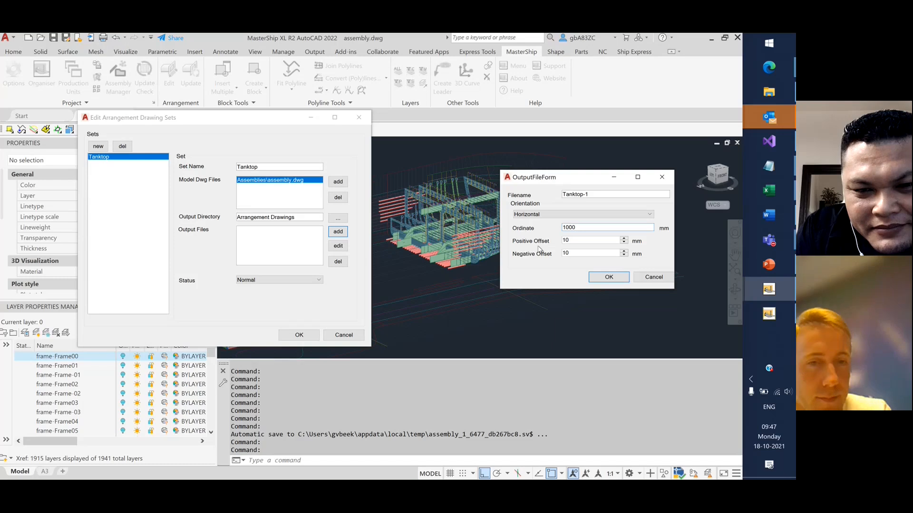
# Try a positive offset of 1 mm and a negative offset of 0 mm for the Tanktop-1 output file.
pyautogui.click(598, 241)
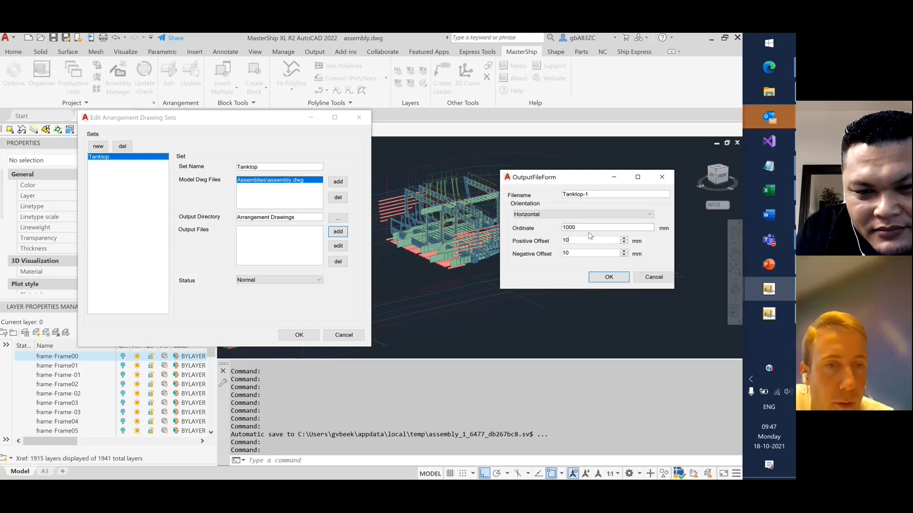
pyautogui.moveTo(583, 226); pyautogui.dragTo(537, 242)
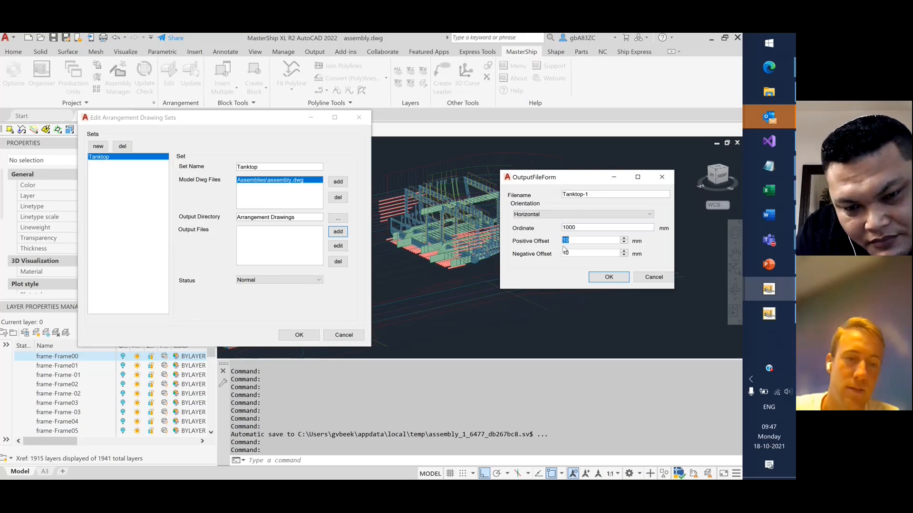
pyautogui.click(580, 253)
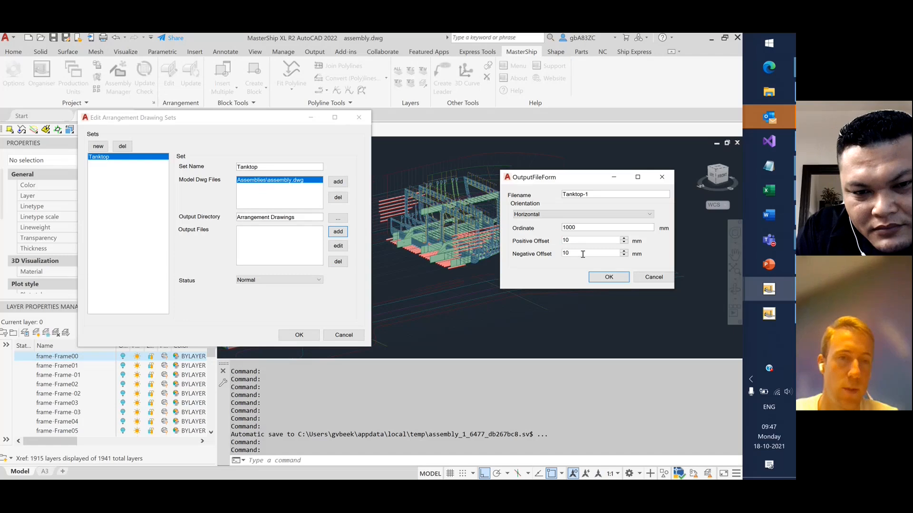
pyautogui.doubleClick(577, 240)
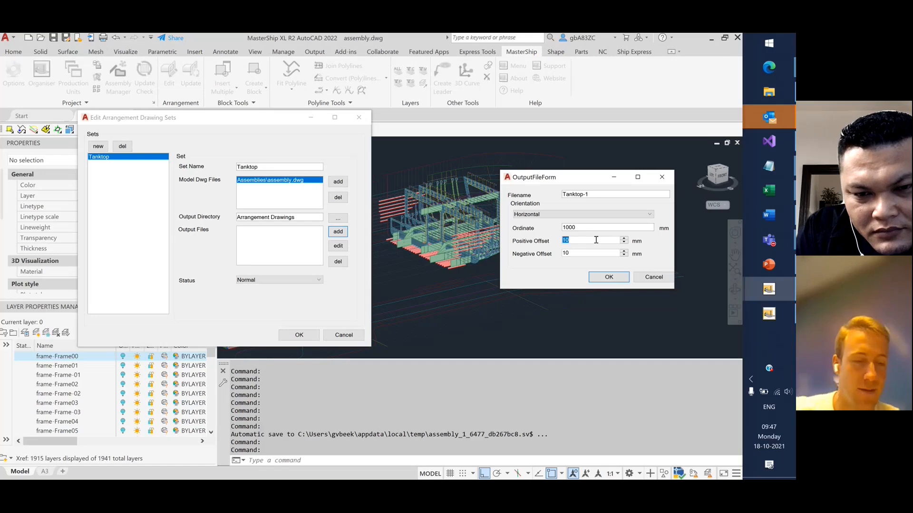
pyautogui.write('1')
pyautogui.doubleClick(582, 253)
pyautogui.write('0')
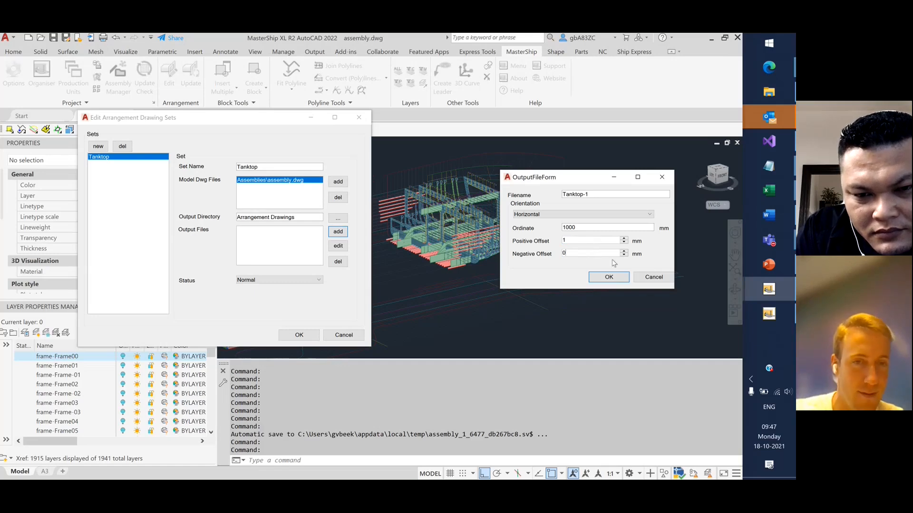
# Set both the positive and negative offsets to 10 mm and confirm the Tanktop-1 output file.
pyautogui.moveTo(601, 254); pyautogui.dragTo(547, 244)
pyautogui.write('1010')
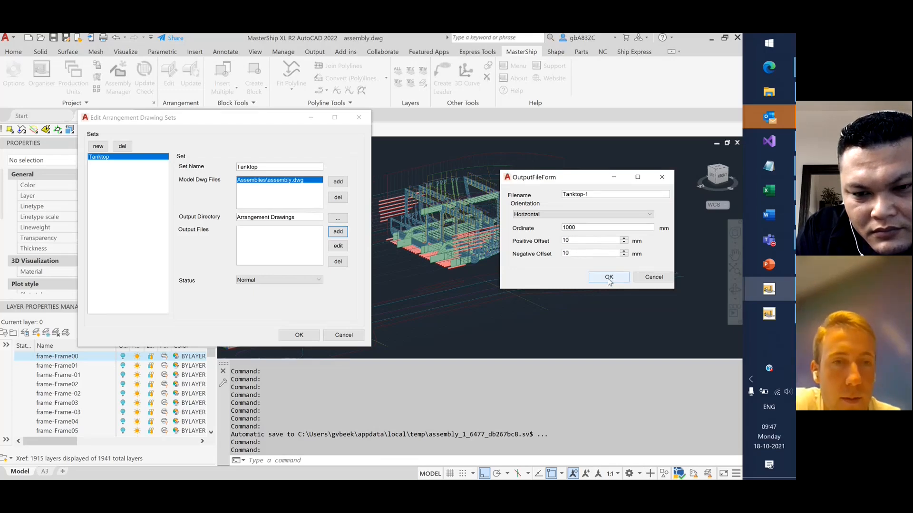
pyautogui.click(609, 278)
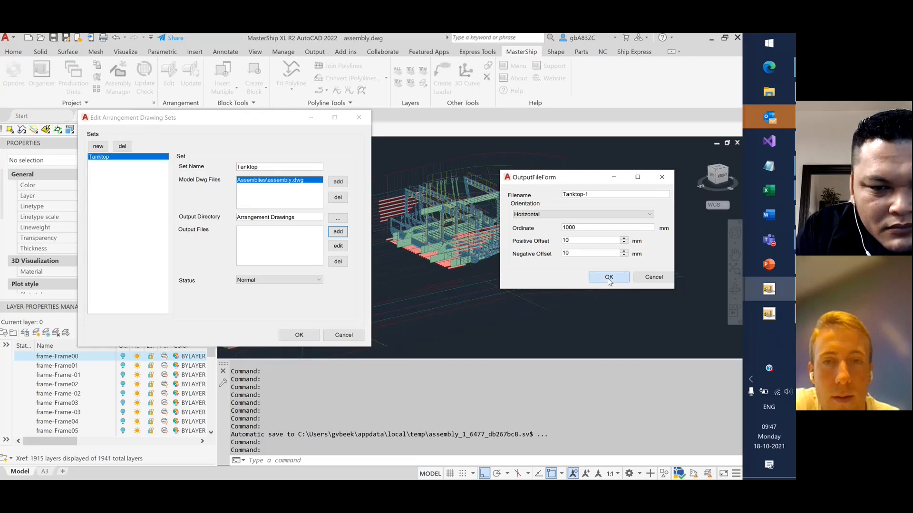
# Rename the Tanktop drawing set to Decks.
pyautogui.moveTo(267, 166); pyautogui.dragTo(194, 177)
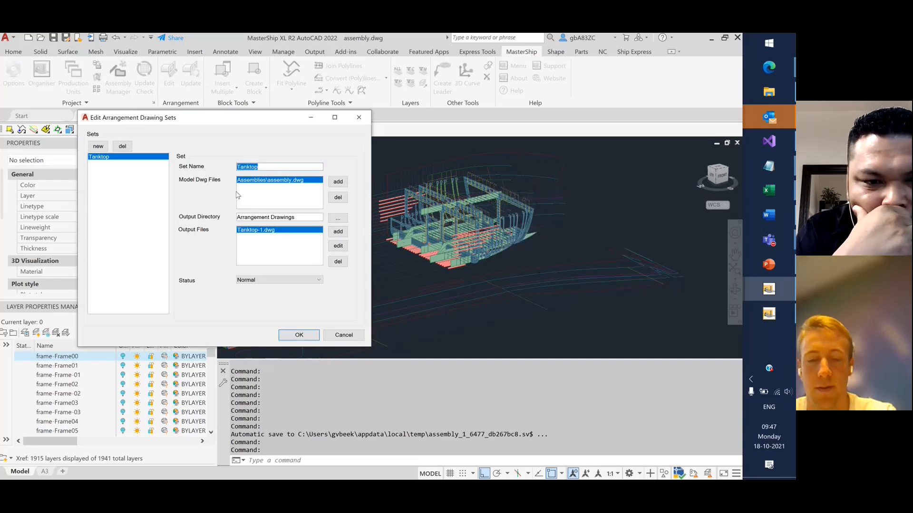
pyautogui.write('Hor')
pyautogui.write('Decks')
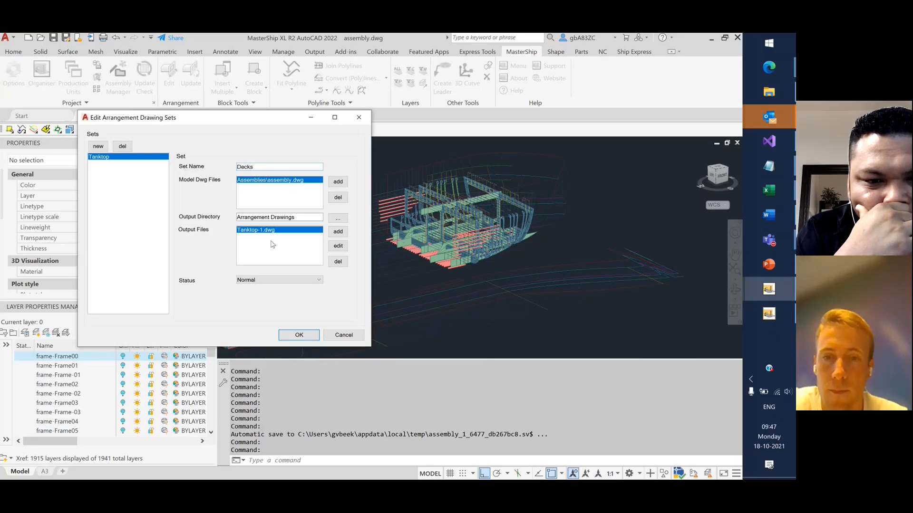
# Add a Tweendeck-1 output file to the Decks set with horizontal orientation and an ordinate of 2500 mm.
pyautogui.click(339, 232)
pyautogui.write('Tw')
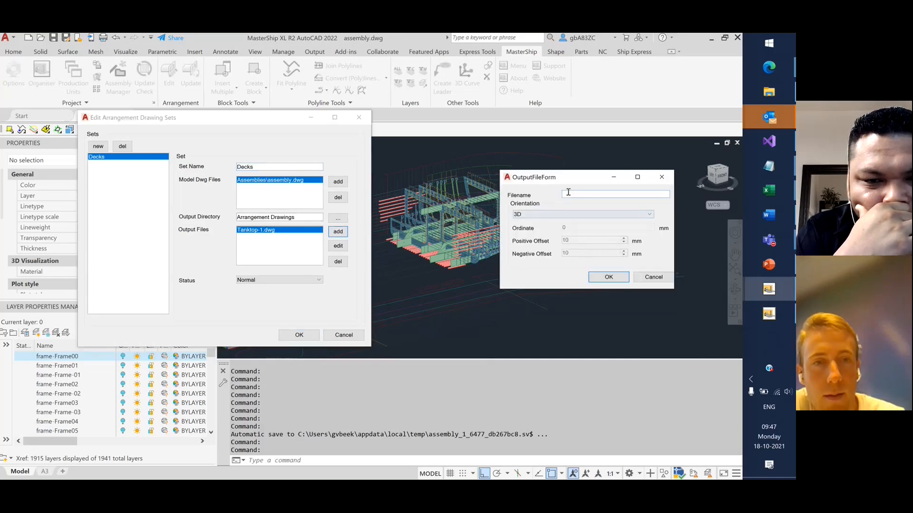
pyautogui.write('eend')
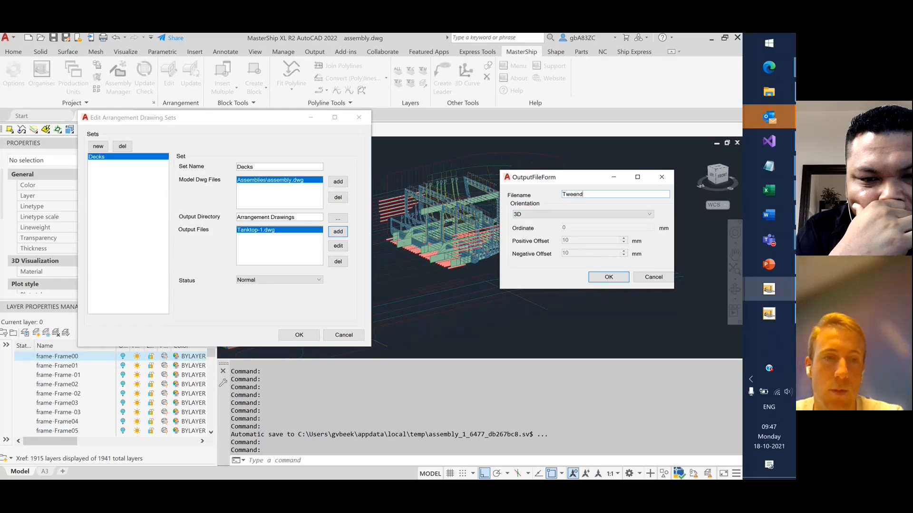
pyautogui.write('eck-1')
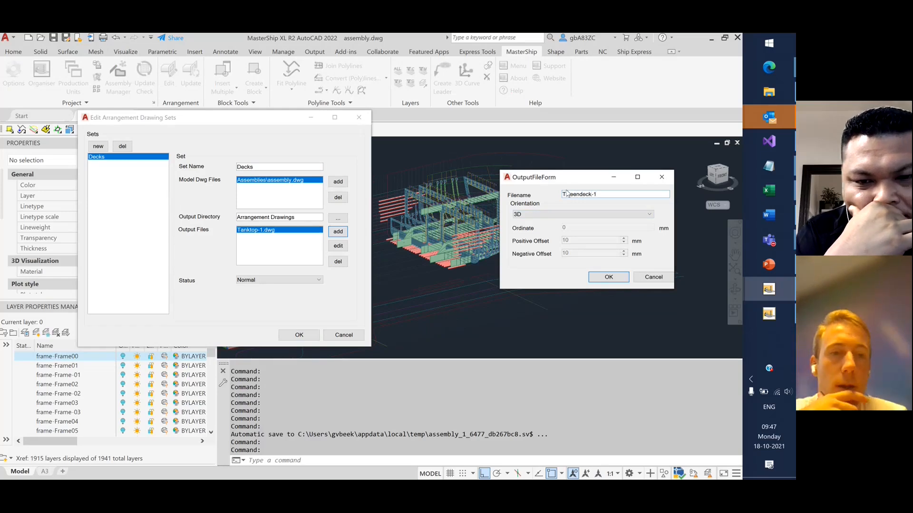
pyautogui.click(567, 212)
pyautogui.click(535, 241)
pyautogui.doubleClick(565, 226)
pyautogui.write('2500')
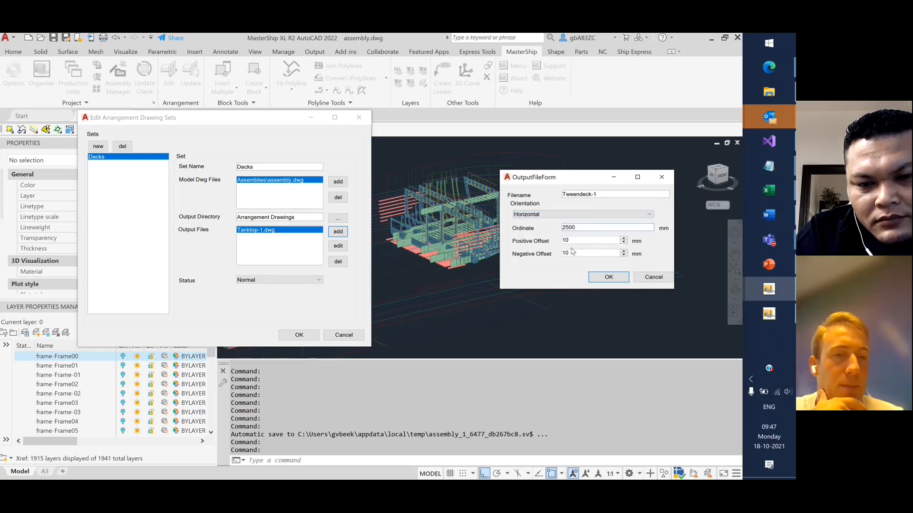
pyautogui.click(606, 276)
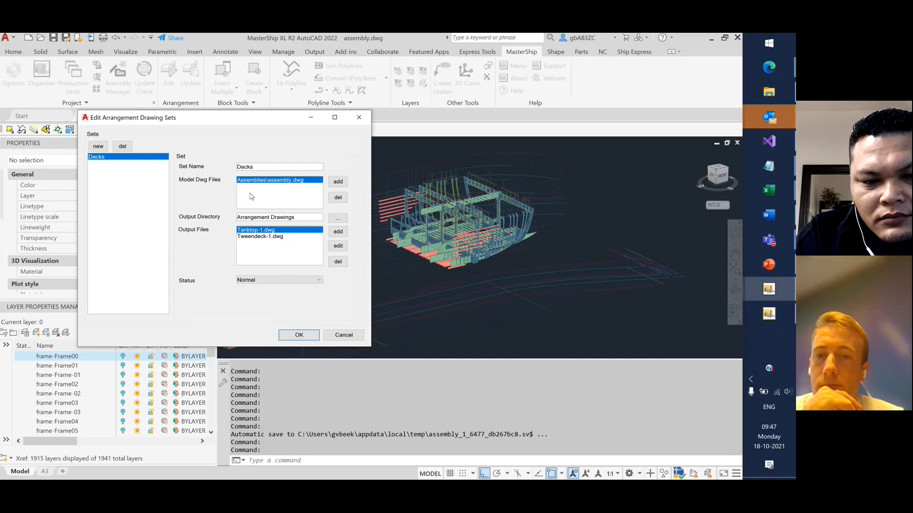
# Keep the Decks set's status at Normal, confirm the set and update the arrangement drawings.
pyautogui.click(266, 281)
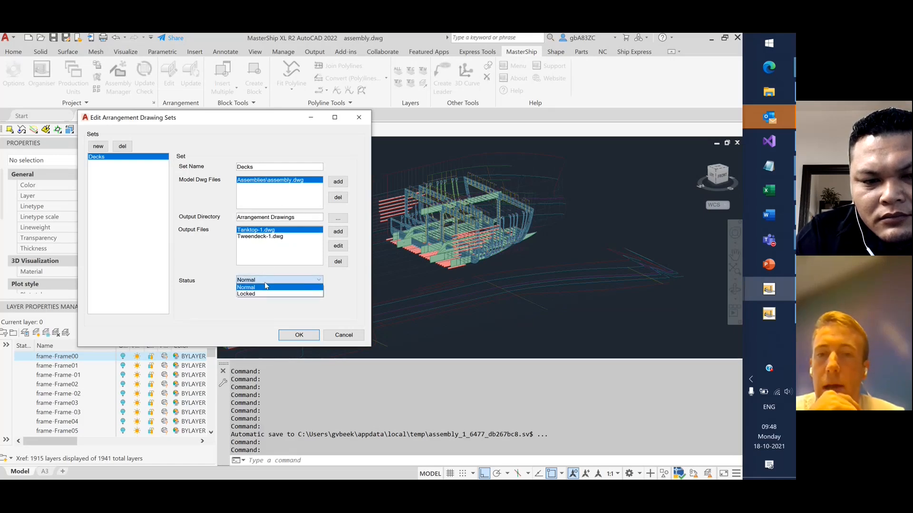
pyautogui.click(266, 286)
pyautogui.click(266, 281)
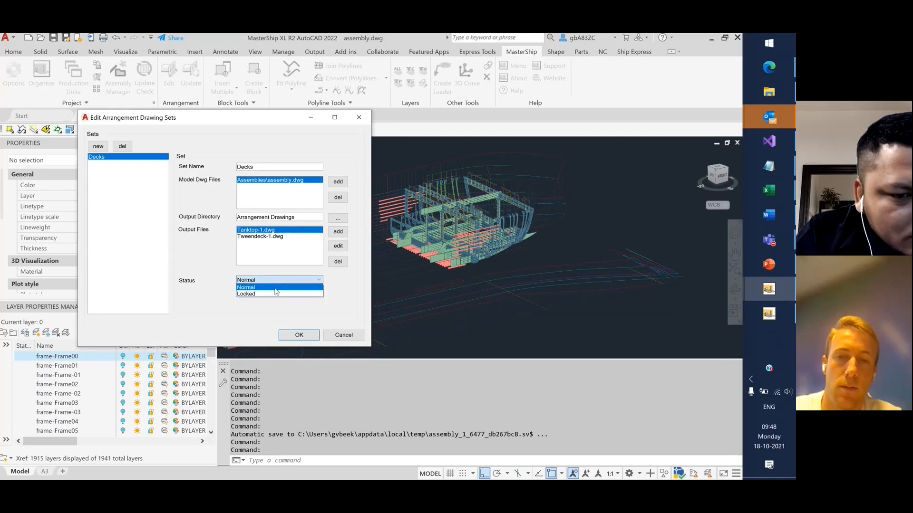
pyautogui.click(275, 289)
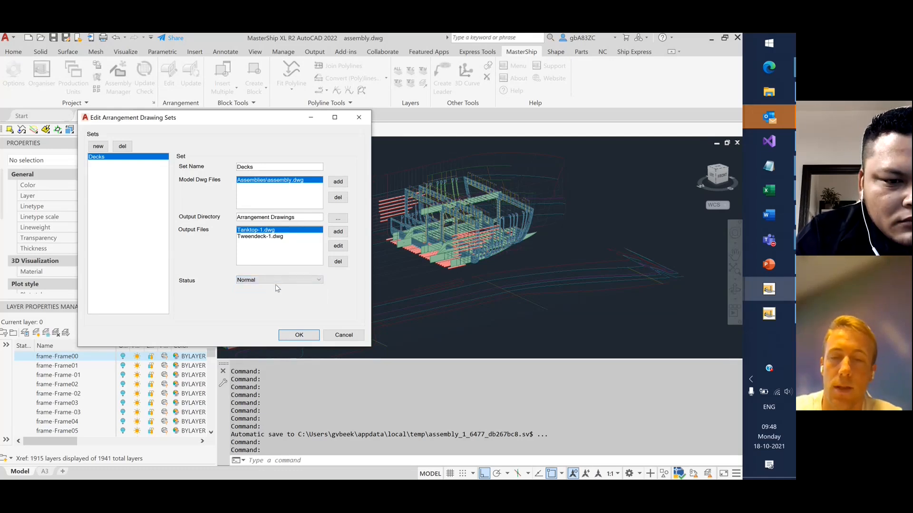
pyautogui.click(298, 335)
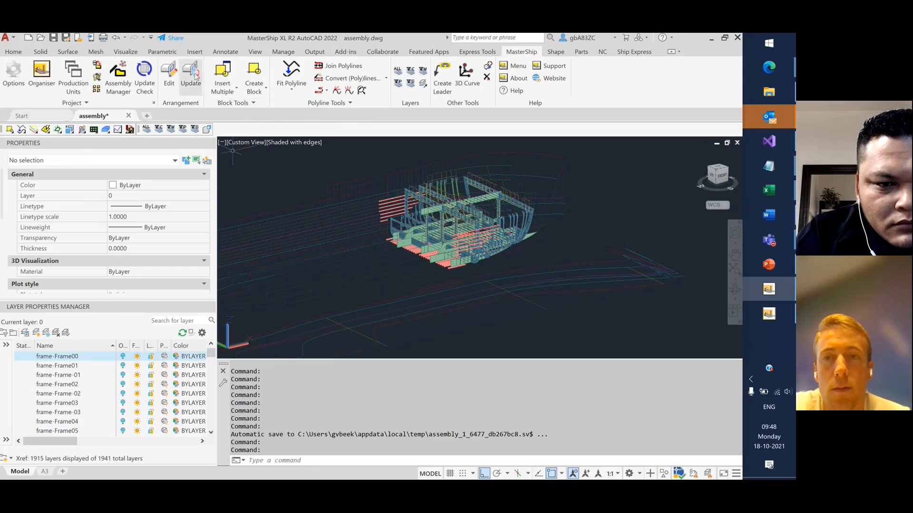
pyautogui.click(188, 84)
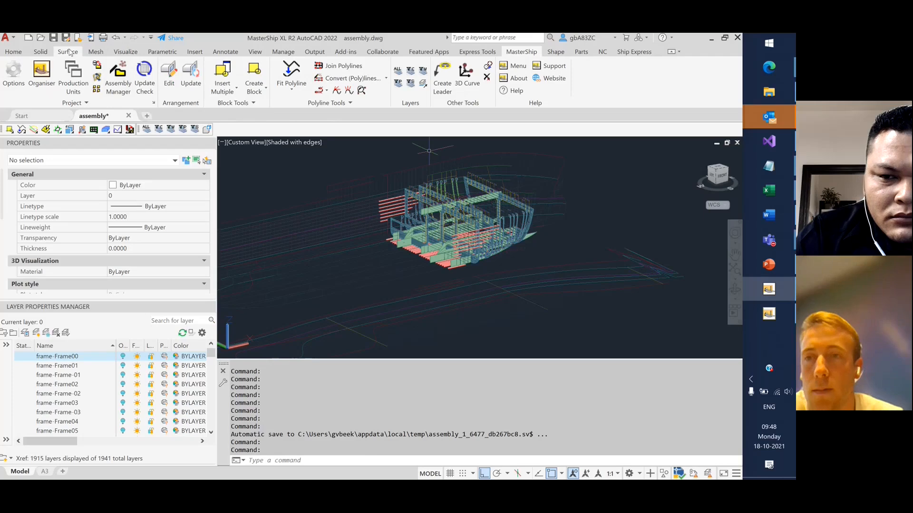
# Check the Training Parts project's Arrangement Drawings folder for generated drawings without opening a file.
pyautogui.click(42, 38)
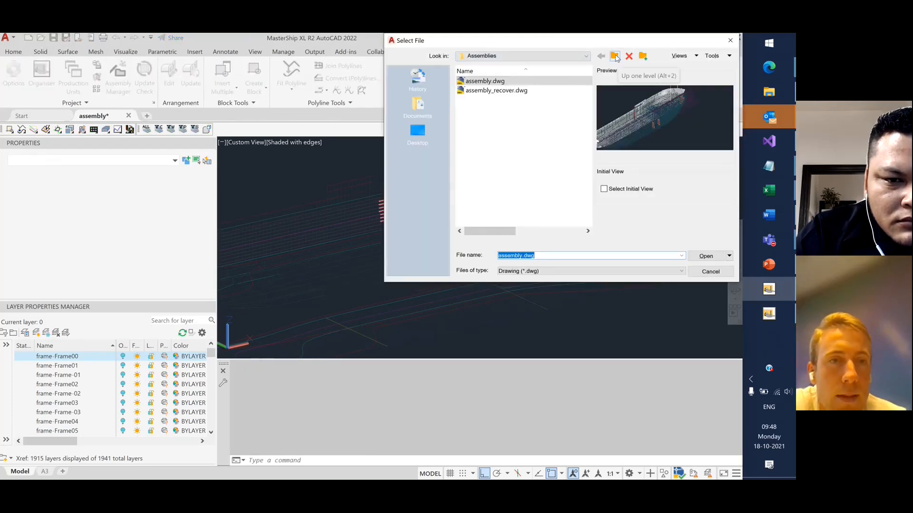
pyautogui.click(582, 56)
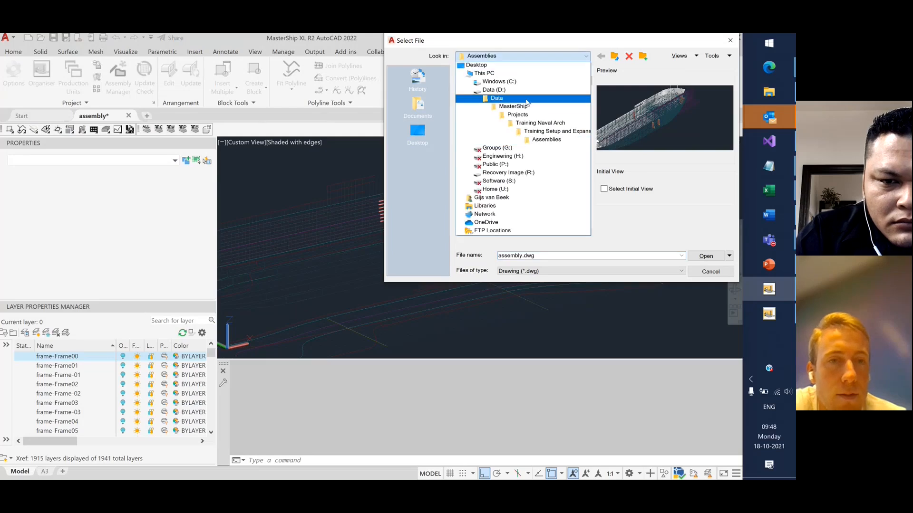
pyautogui.click(525, 116)
pyautogui.doubleClick(504, 116)
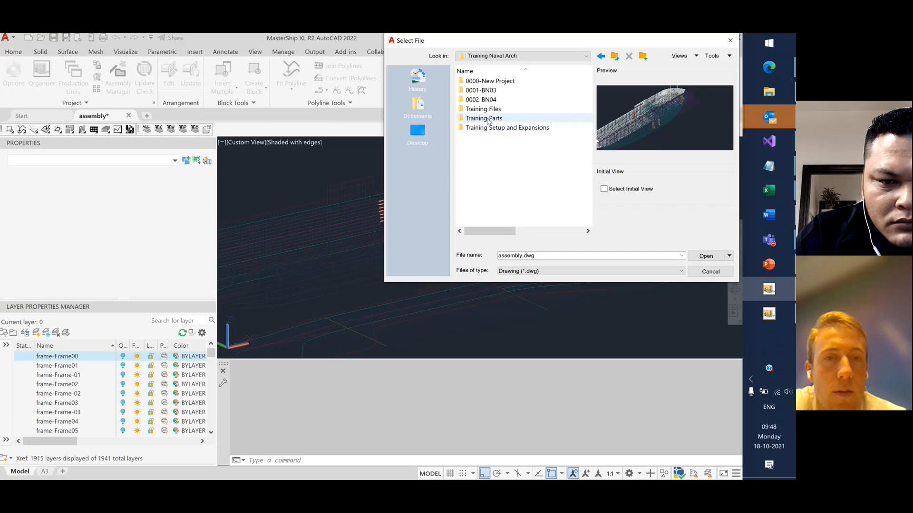
pyautogui.doubleClick(487, 122)
pyautogui.doubleClick(495, 83)
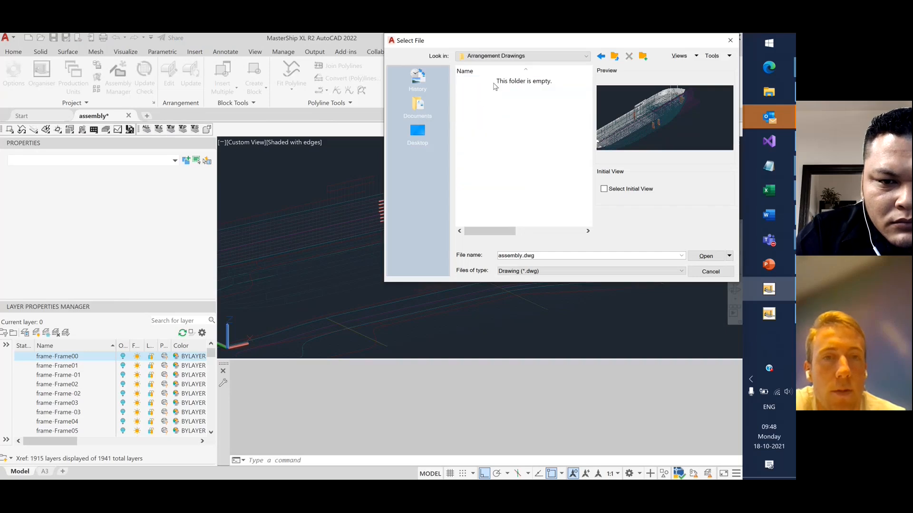
pyautogui.click(709, 272)
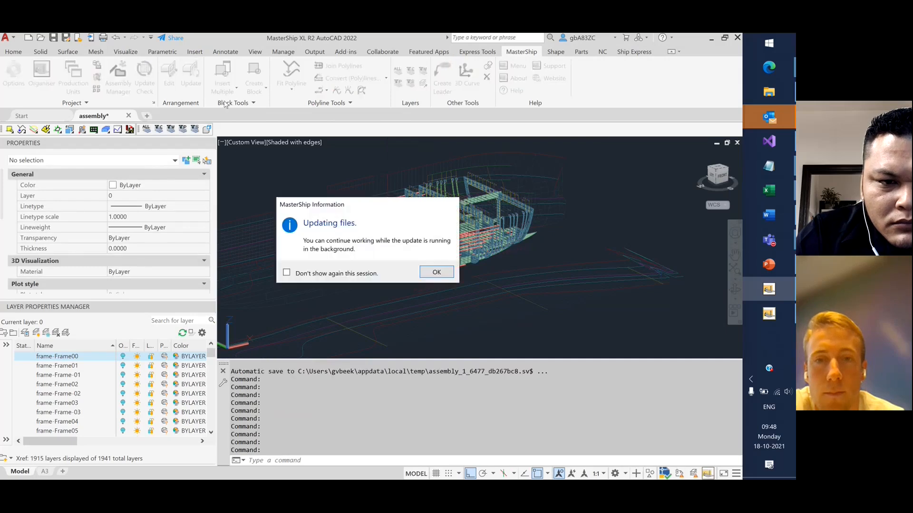
# Dismiss the update notice and examine the update log's entries for the assembly model file and the two output files.
pyautogui.click(437, 273)
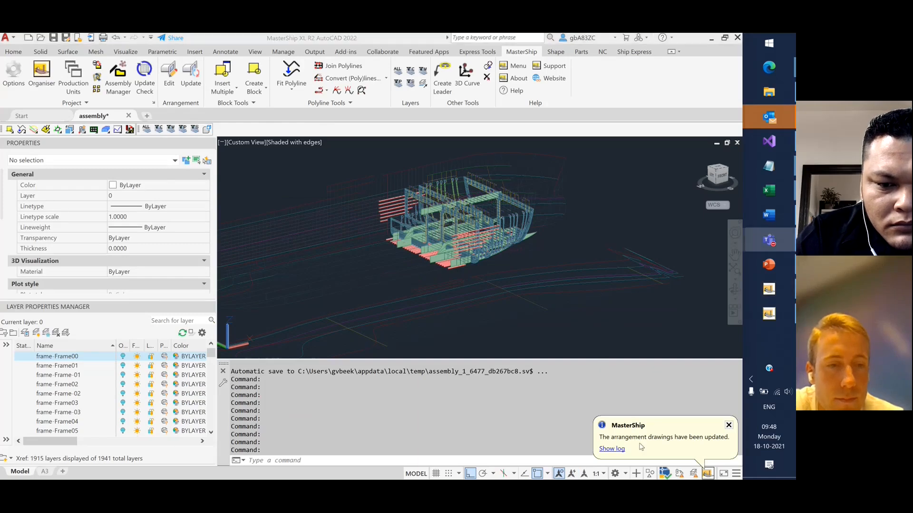
pyautogui.click(618, 448)
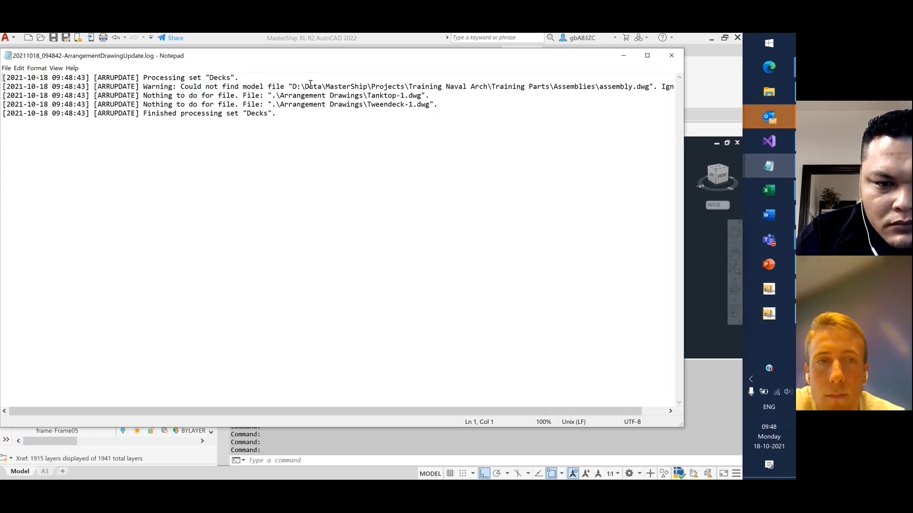
pyautogui.moveTo(181, 81); pyautogui.dragTo(287, 83)
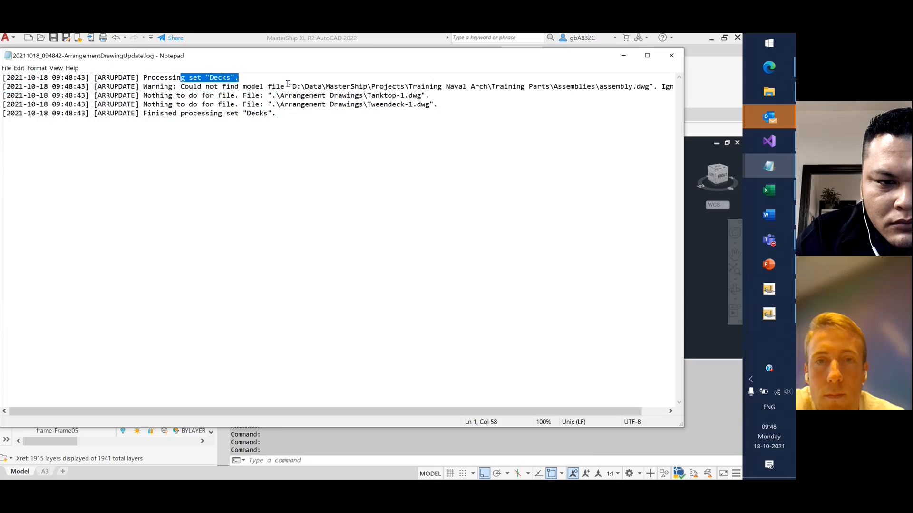
pyautogui.click(290, 85)
pyautogui.moveTo(341, 85); pyautogui.dragTo(684, 87)
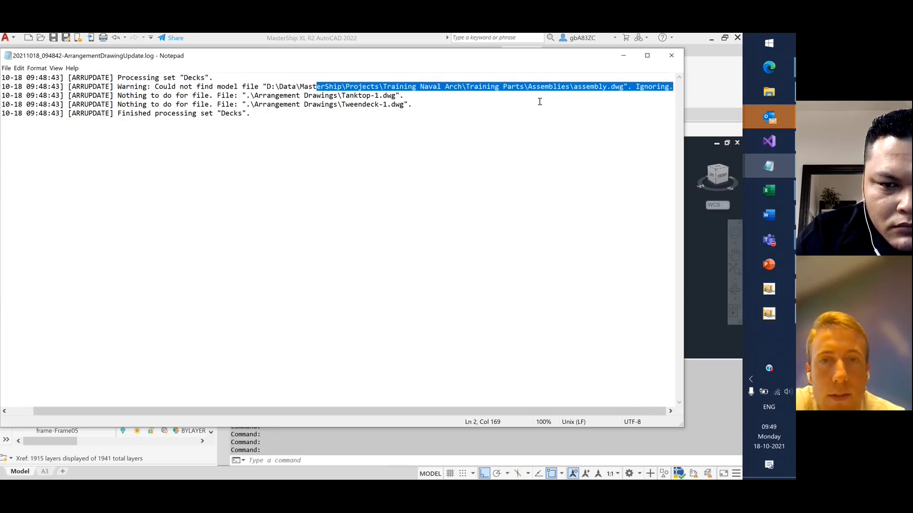
pyautogui.moveTo(158, 95); pyautogui.dragTo(442, 104)
pyautogui.click(442, 104)
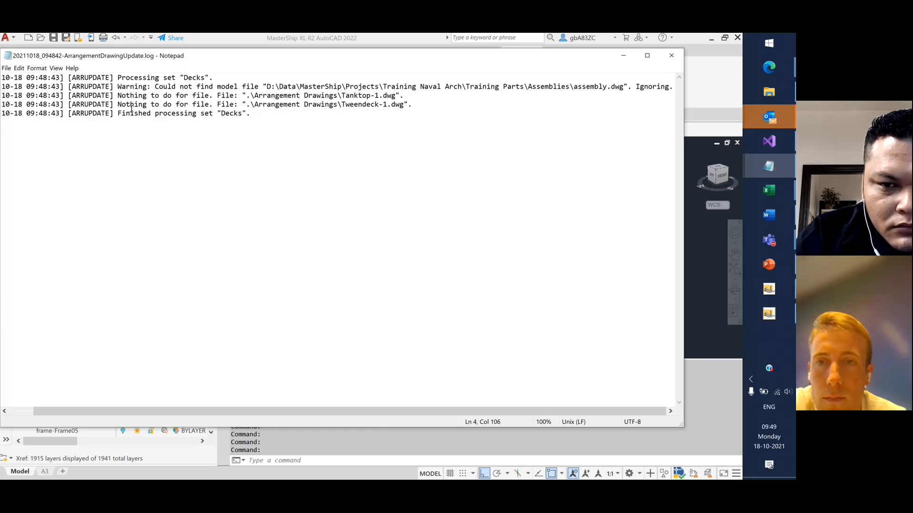
pyautogui.click(353, 115)
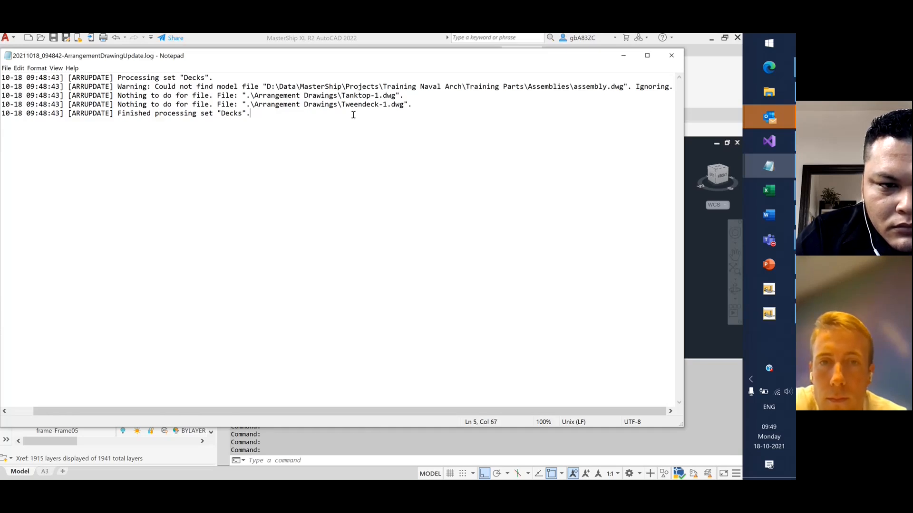
pyautogui.click(677, 58)
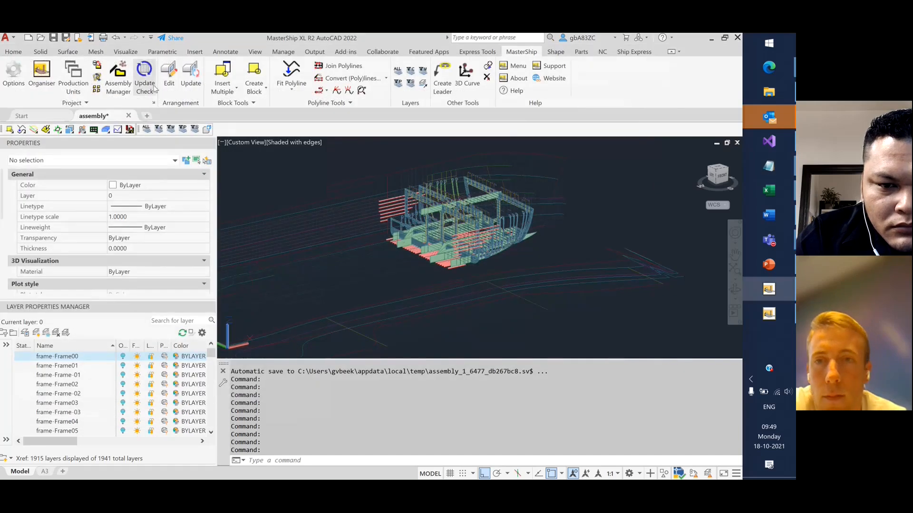
# Rerun the arrangement update, and bind the assembly's solid model with SHIPBINDSOLIDMODEL, accepting the solids file name assembly_solids.dwg.
pyautogui.click(190, 76)
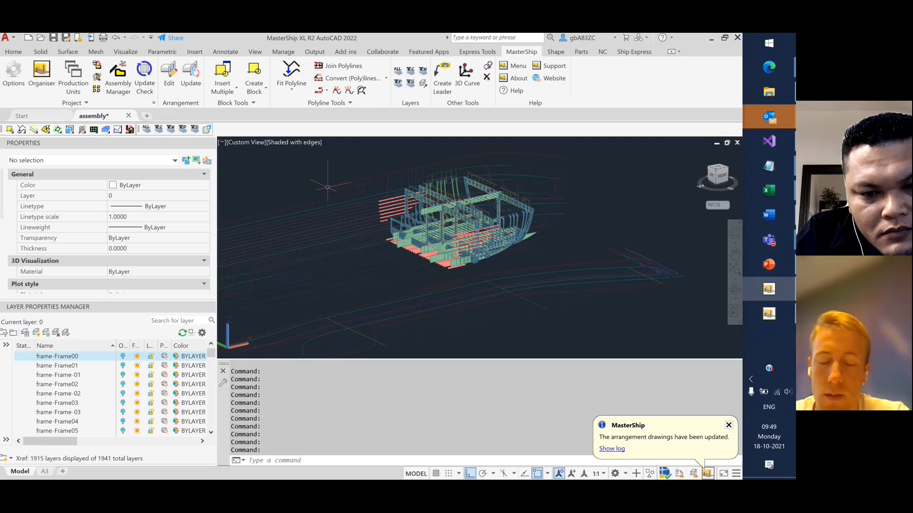
pyautogui.write('ship')
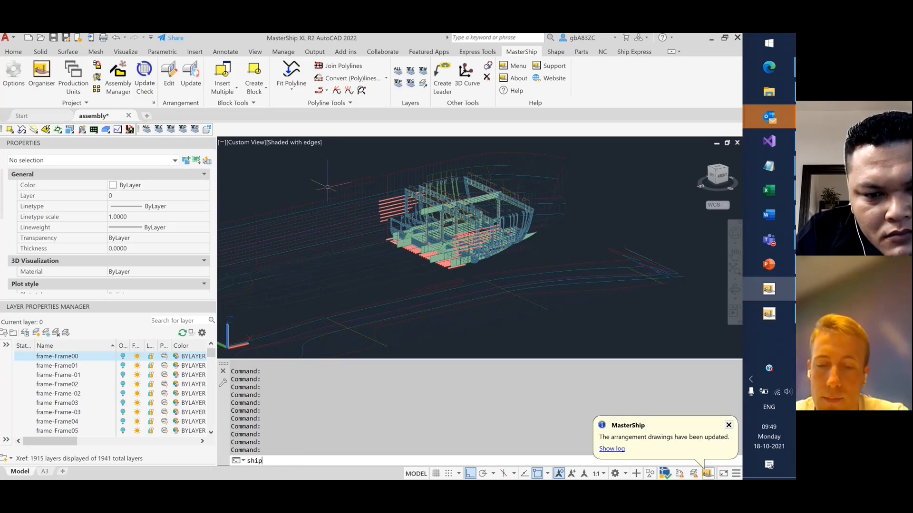
pyautogui.write('bind')
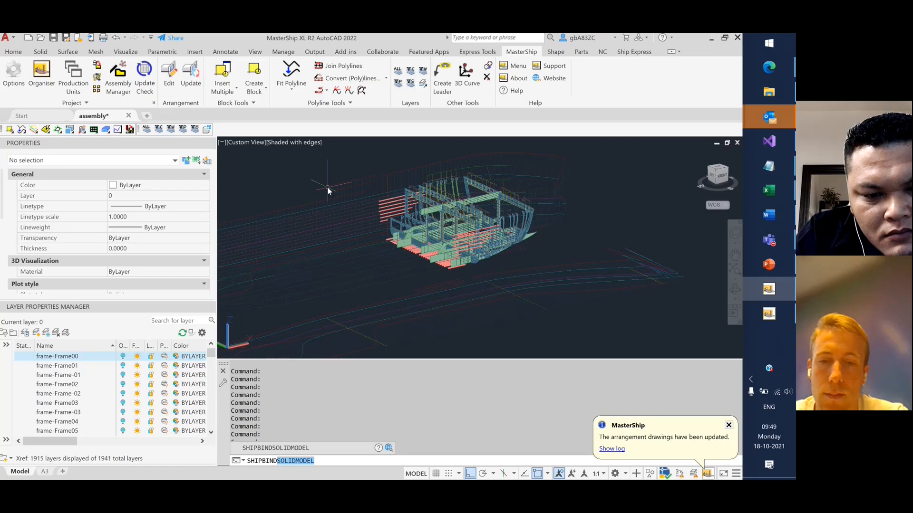
pyautogui.press('Return')
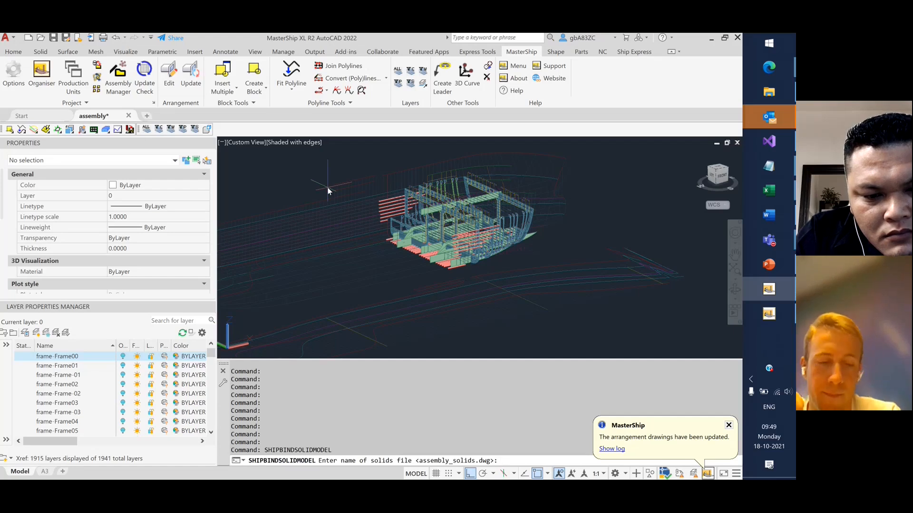
pyautogui.press('Return')
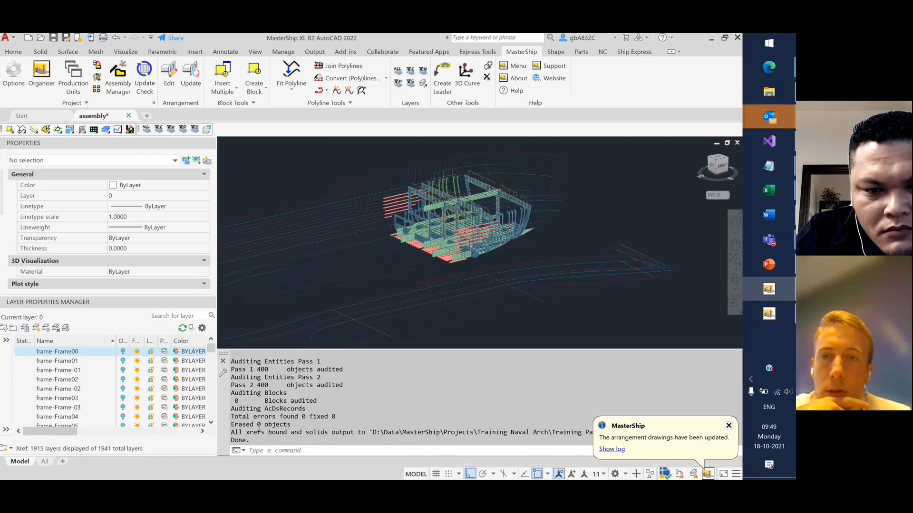
# Check the Decks set's model drawing files, confirm the set and update the arrangement drawings.
pyautogui.click(168, 76)
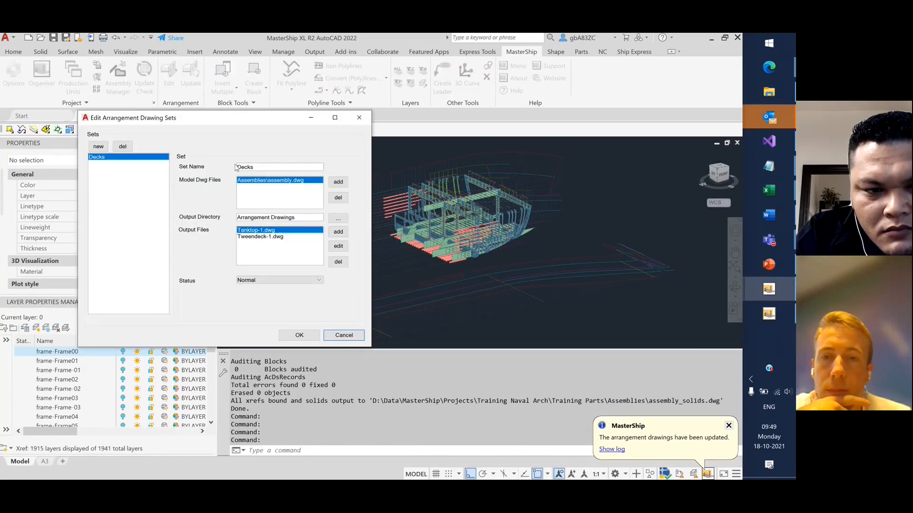
pyautogui.click(268, 195)
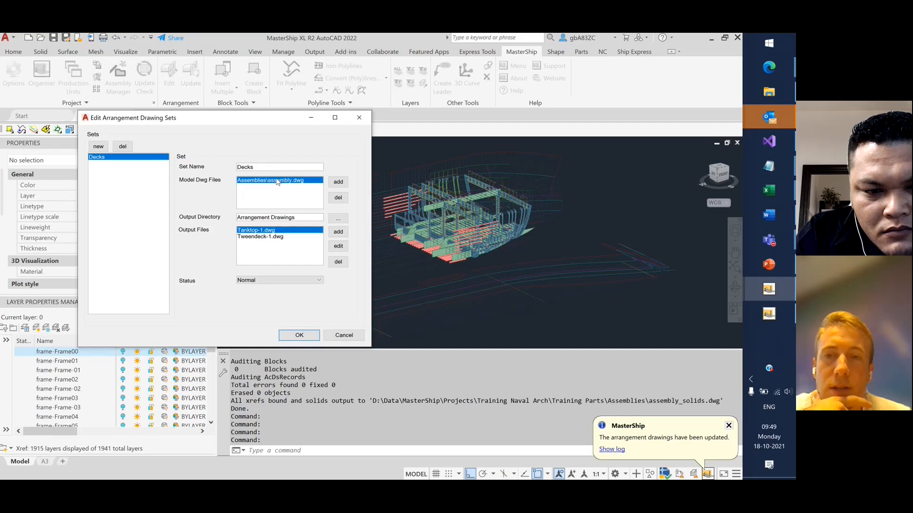
pyautogui.click(338, 183)
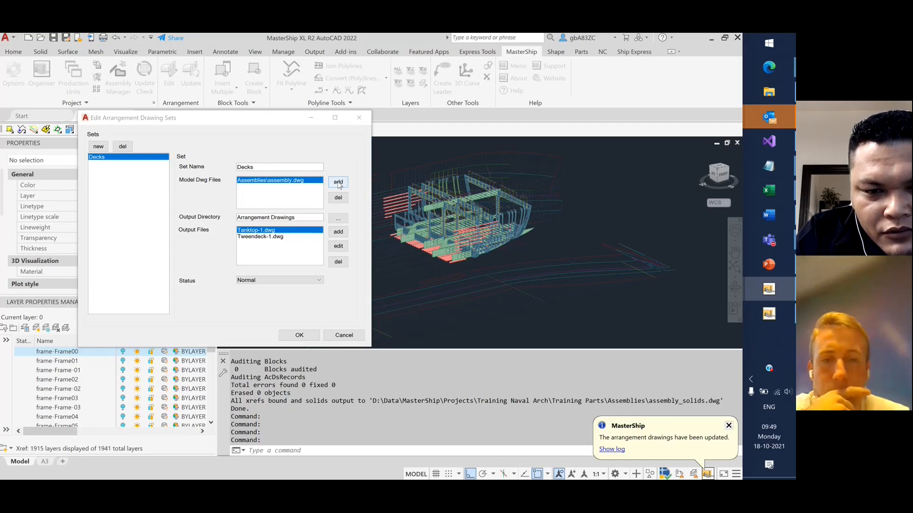
pyautogui.click(298, 335)
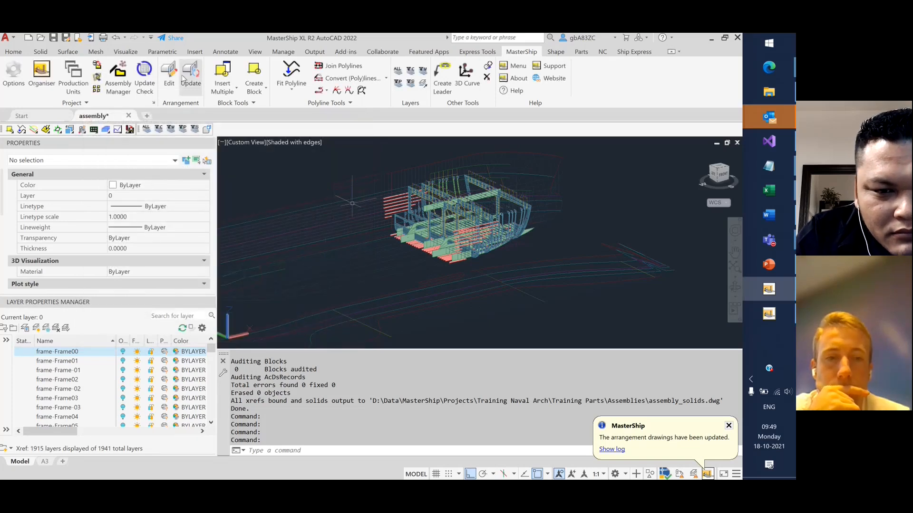
pyautogui.click(191, 75)
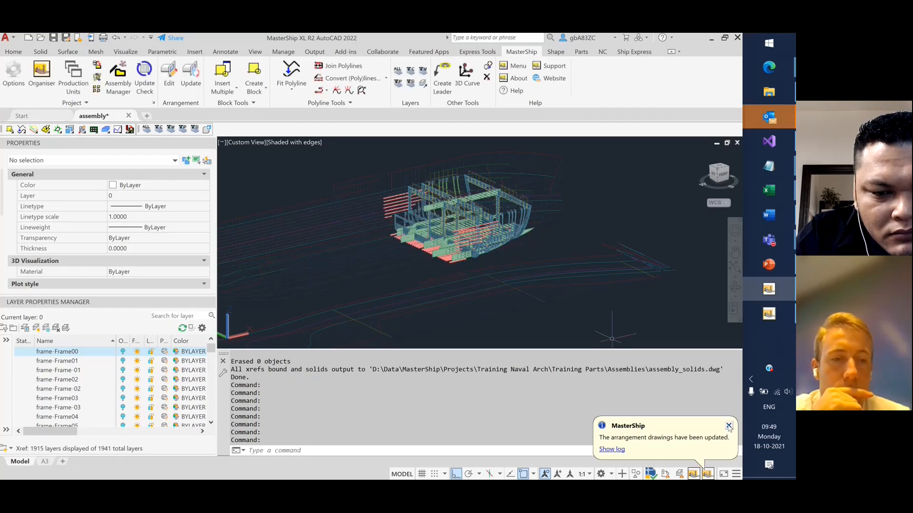
# Dismiss the old update notification and examine the newest update log's entries for the Decks set's output files.
pyautogui.click(729, 426)
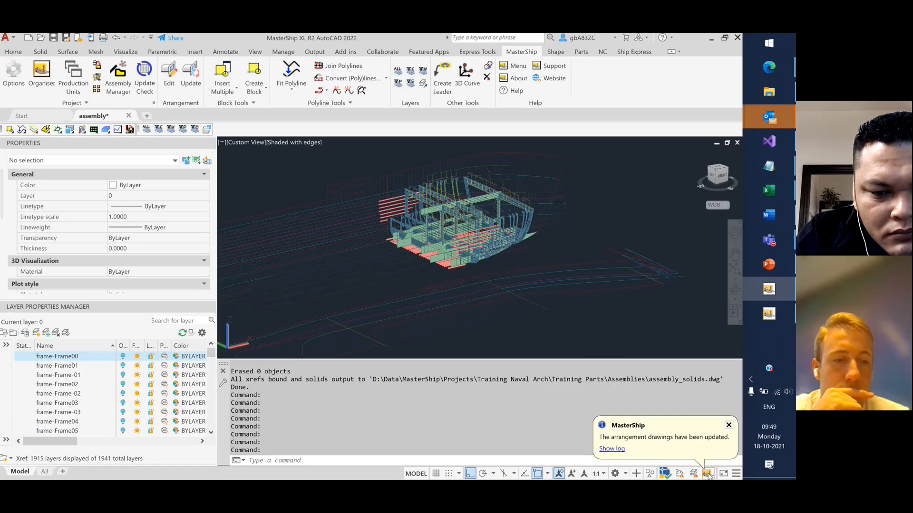
pyautogui.click(612, 450)
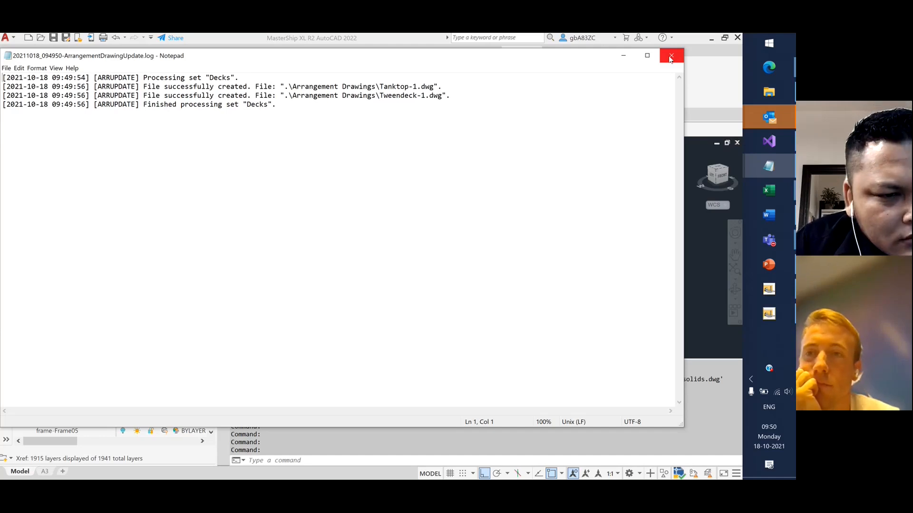
pyautogui.click(671, 57)
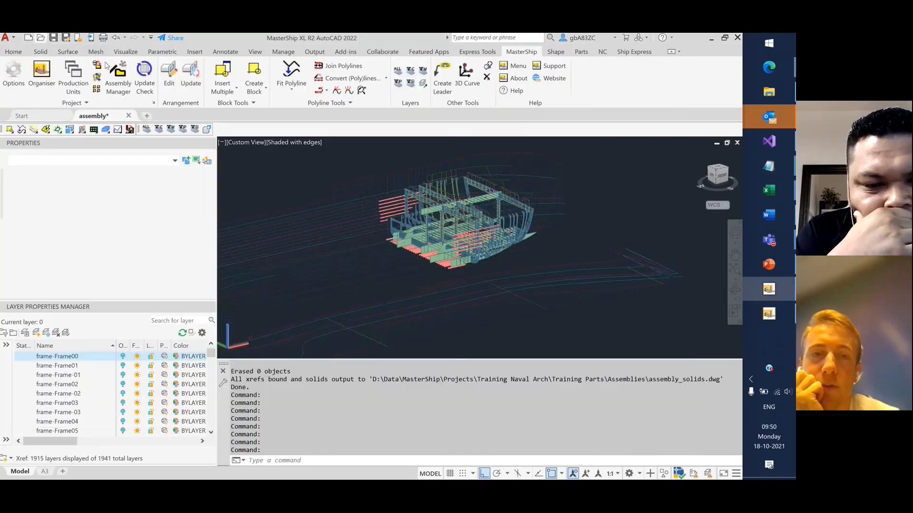
# Look through the Assemblies folder of the Training Setup and Expansions project for the generated drawings.
pyautogui.click(615, 59)
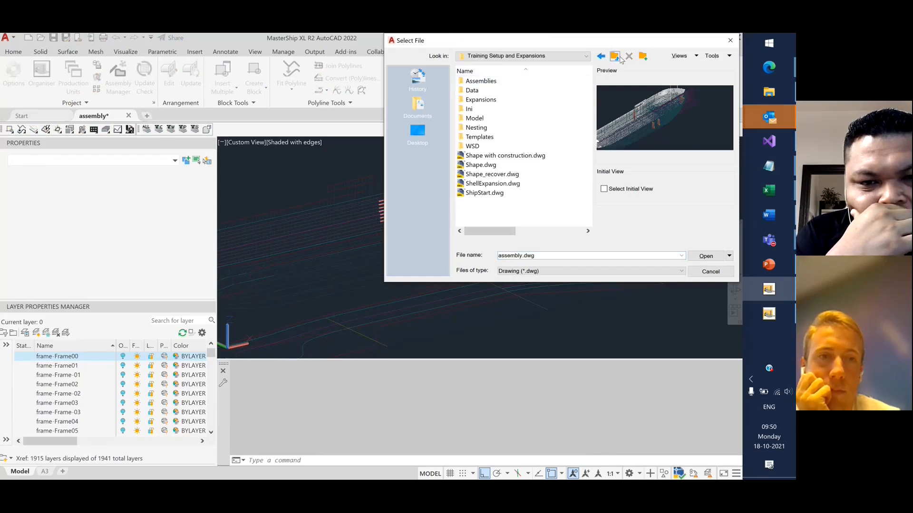
pyautogui.click(615, 57)
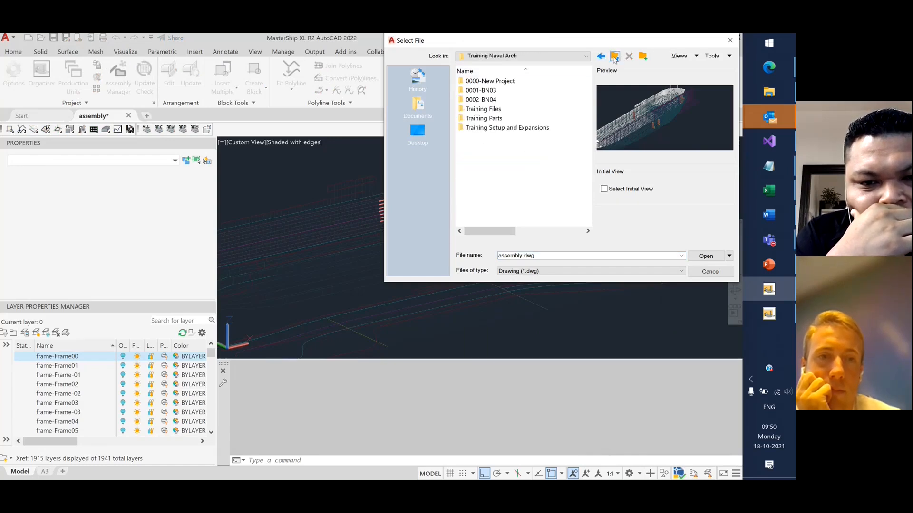
pyautogui.doubleClick(499, 129)
pyautogui.doubleClick(480, 81)
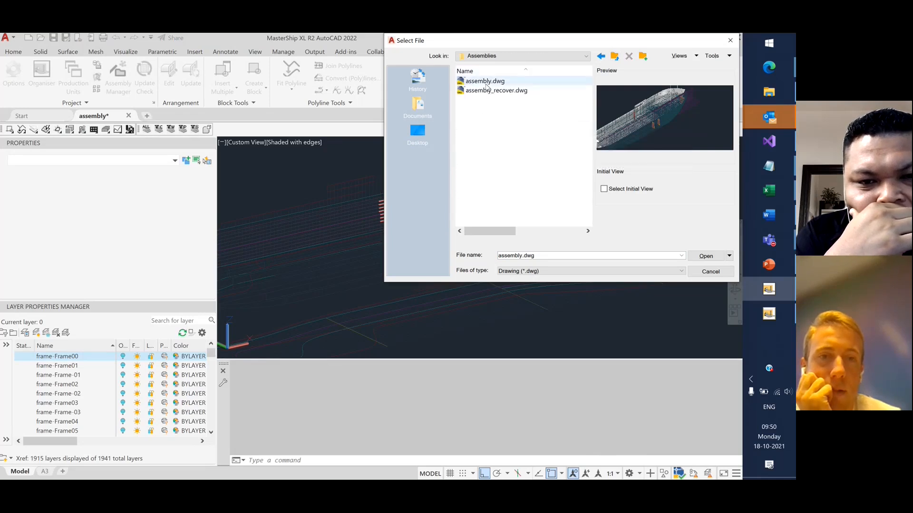
pyautogui.click(489, 90)
pyautogui.click(615, 56)
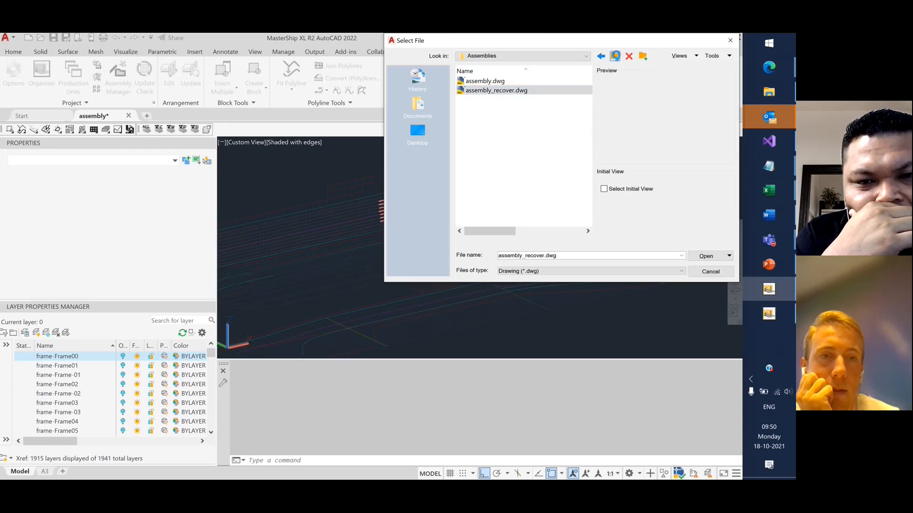
pyautogui.click(615, 56)
# Browse to the Arrangement Drawings folder inside the Training Parts project.
pyautogui.doubleClick(480, 112)
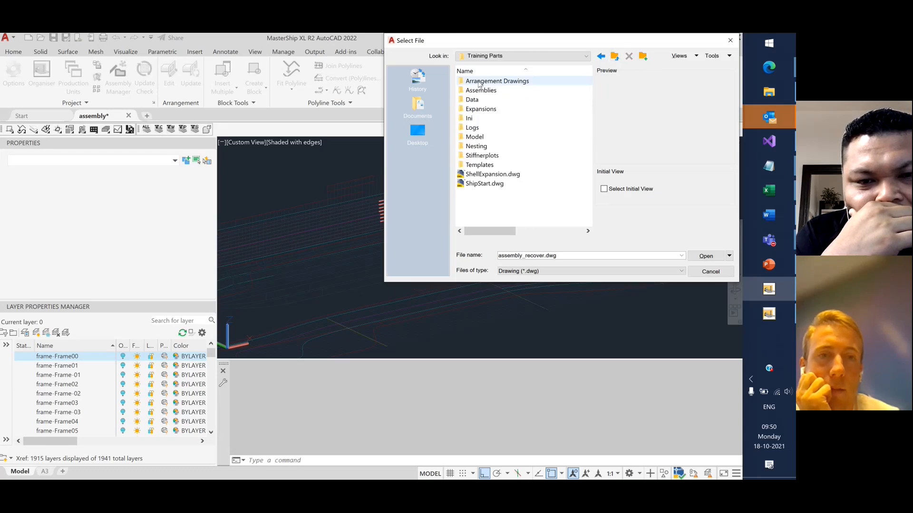
pyautogui.doubleClick(484, 90)
pyautogui.click(615, 56)
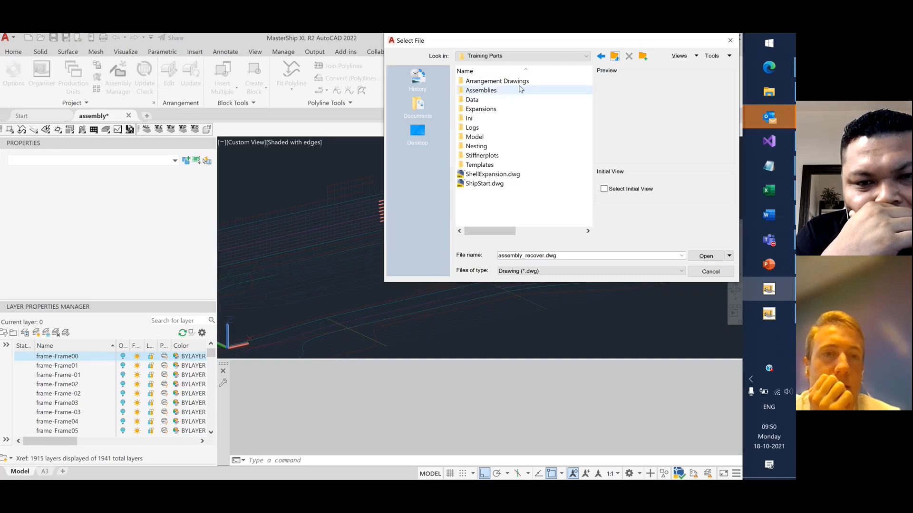
pyautogui.doubleClick(518, 84)
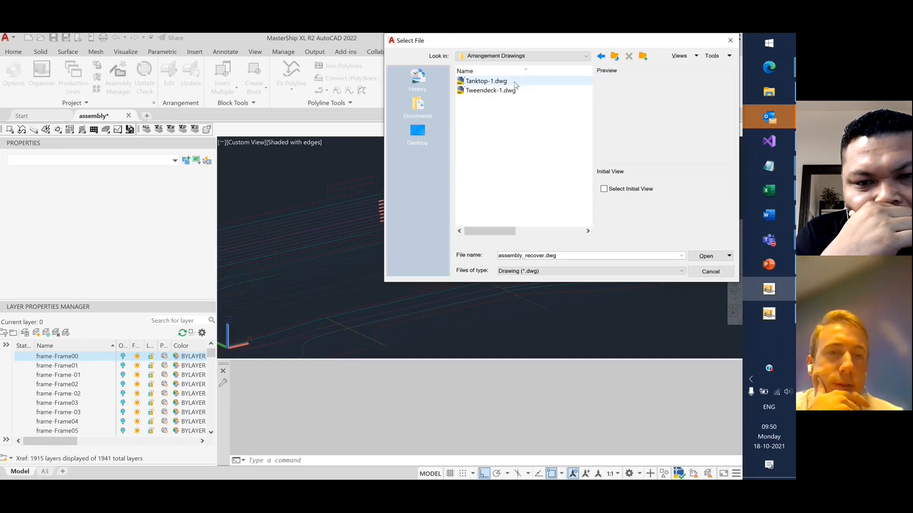
# Try to open Tanktop-1.dwg and Tweendeck-1.dwg together.
pyautogui.moveTo(501, 110); pyautogui.dragTo(481, 76)
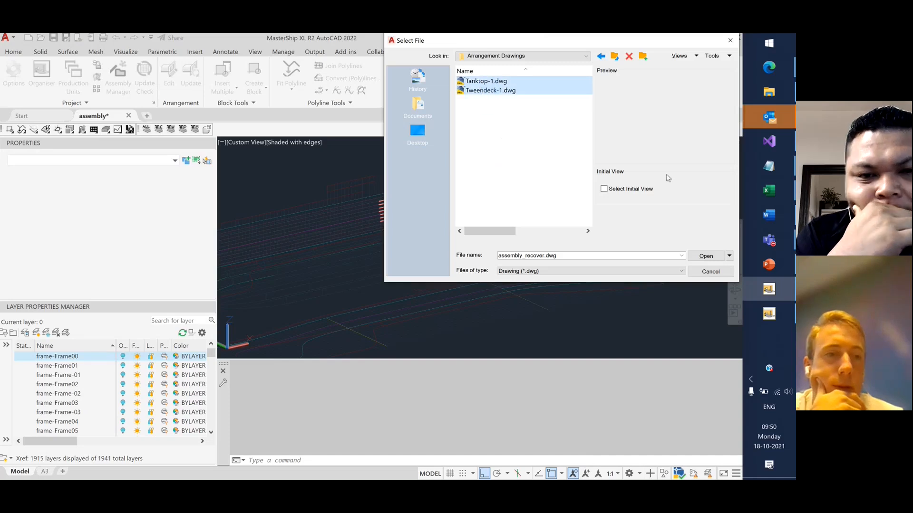
pyautogui.click(718, 259)
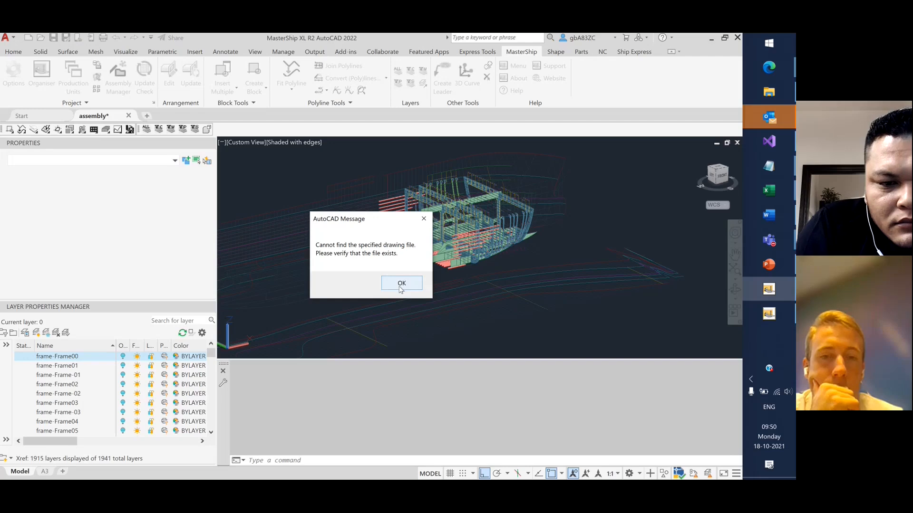
pyautogui.click(401, 285)
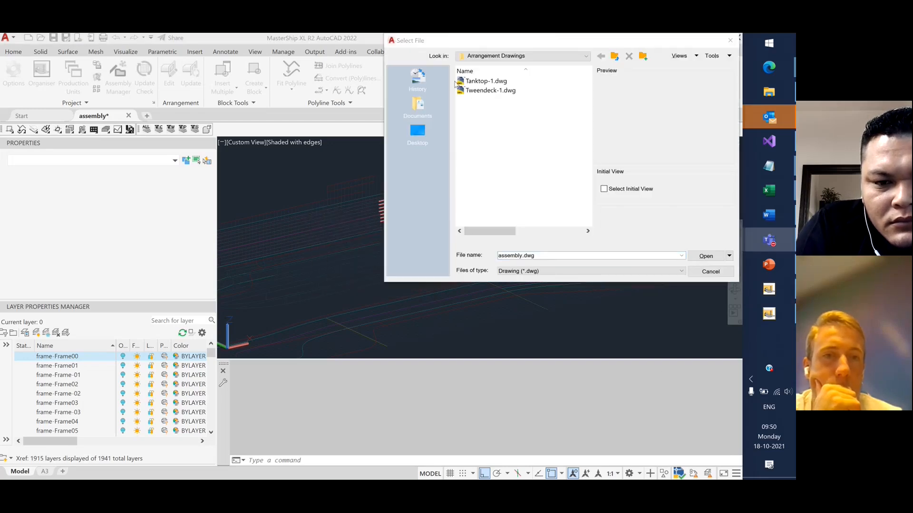
# Open Tanktop-1.dwg from the Arrangement Drawings folder and bring its generated deck section into view.
pyautogui.click(461, 82)
pyautogui.click(697, 259)
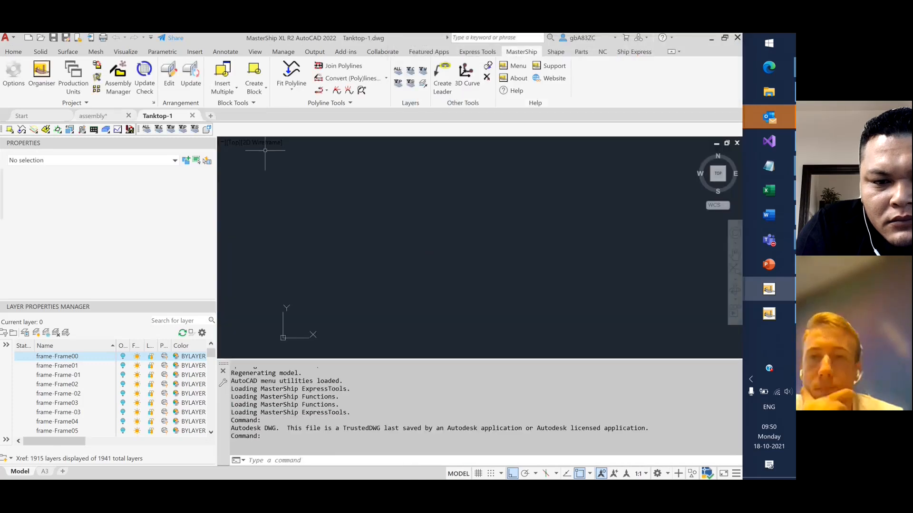
pyautogui.scroll(-3, 460, 217)
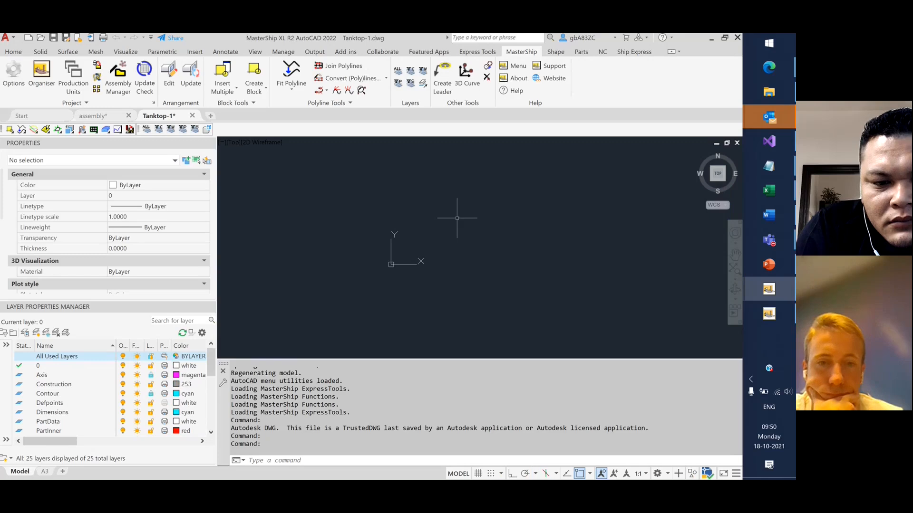
pyautogui.scroll(-5, 304, 291)
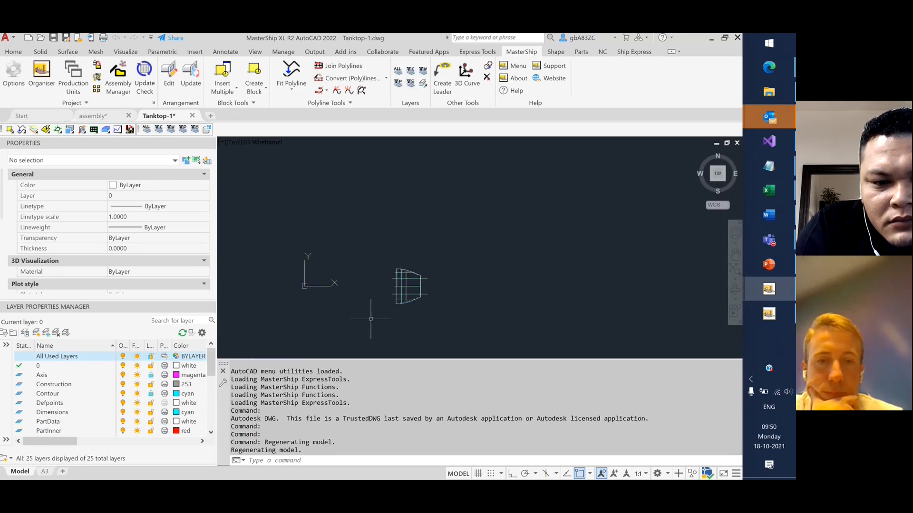
pyautogui.scroll(5, 409, 311)
pyautogui.scroll(4, 365, 223)
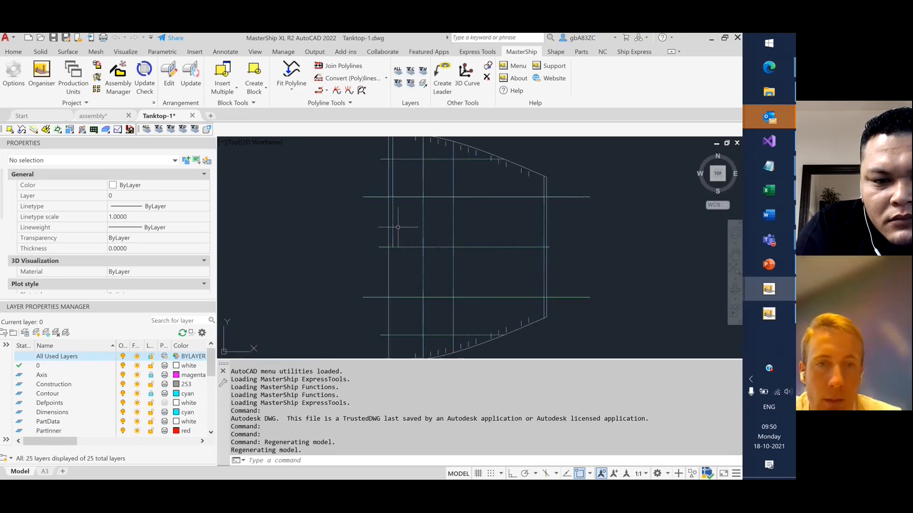
# Examine the Tanktop-1 section's hull outline, frame lines and the short stiffener marks along the shell.
pyautogui.scroll(-2, 445, 189)
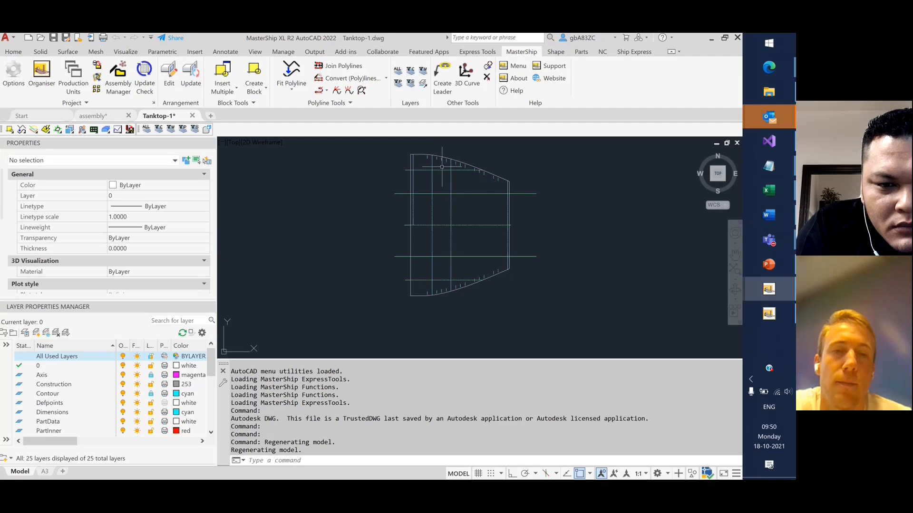
pyautogui.click(539, 225)
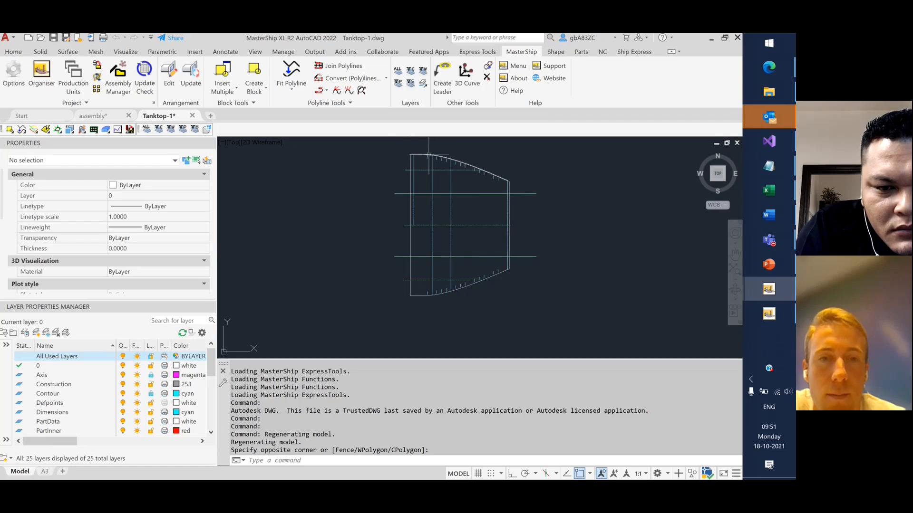
pyautogui.scroll(5, 444, 191)
pyautogui.scroll(1, 445, 190)
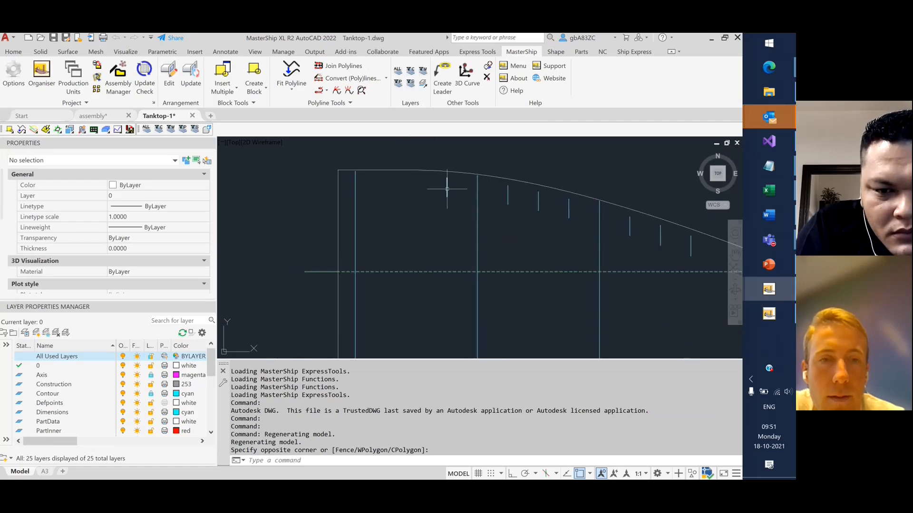
pyautogui.scroll(1, 449, 179)
pyautogui.scroll(-5, 450, 179)
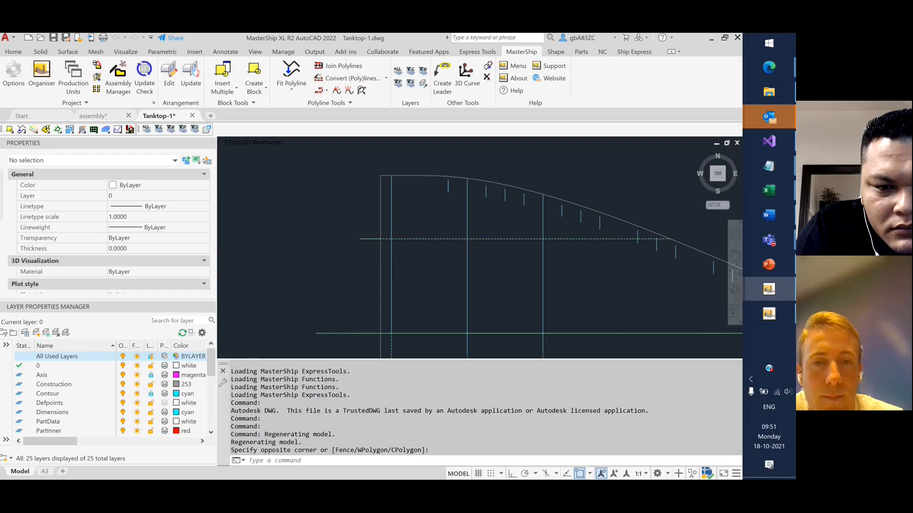
# Set the Tanktop-1 visual style to Shaded with edges, orbit the section in 3D and return to the top view.
pyautogui.click(262, 142)
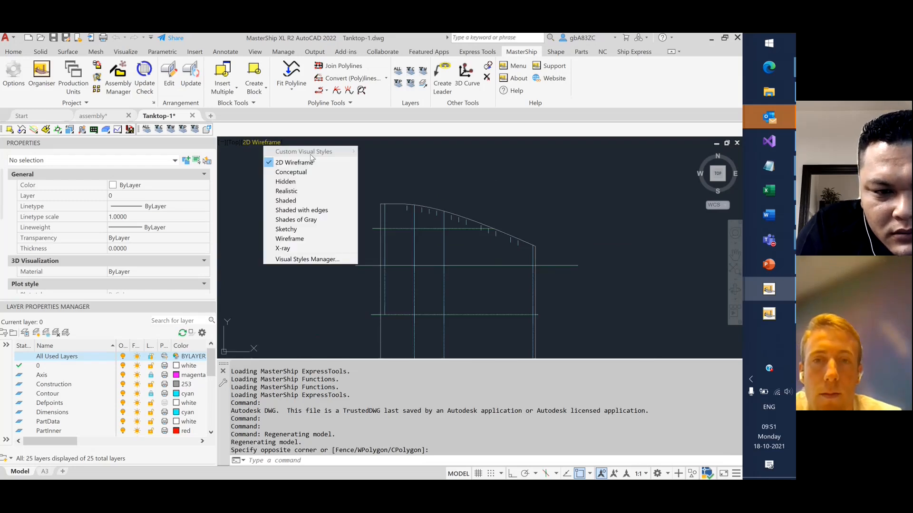
pyautogui.click(298, 211)
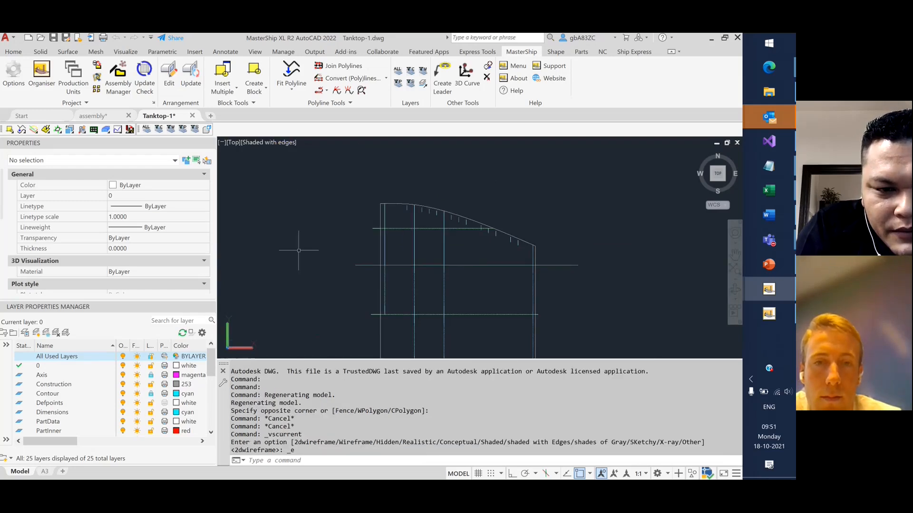
pyautogui.scroll(-4, 301, 247)
pyautogui.keyDown('shift'); pyautogui.moveTo(383, 312); pyautogui.dragTo(426, 253, button='middle'); pyautogui.keyUp('shift')
pyautogui.scroll(8, 366, 295)
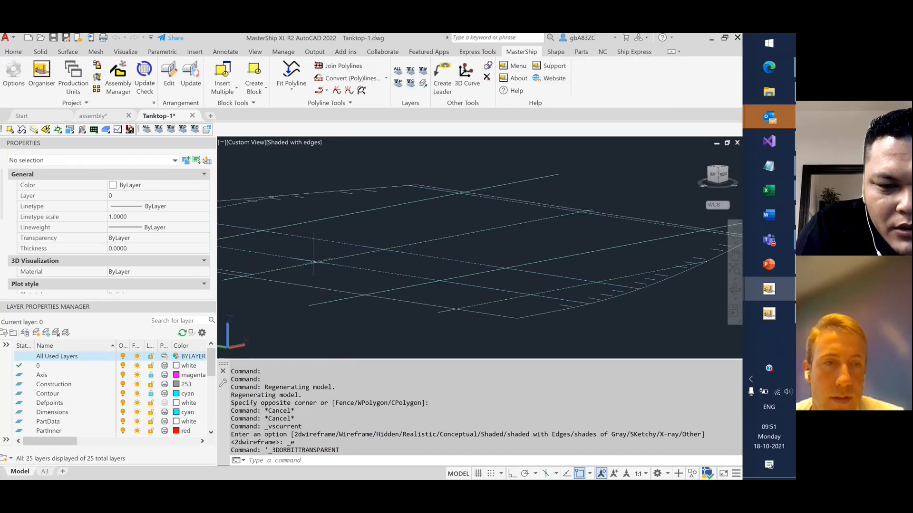
pyautogui.click(719, 171)
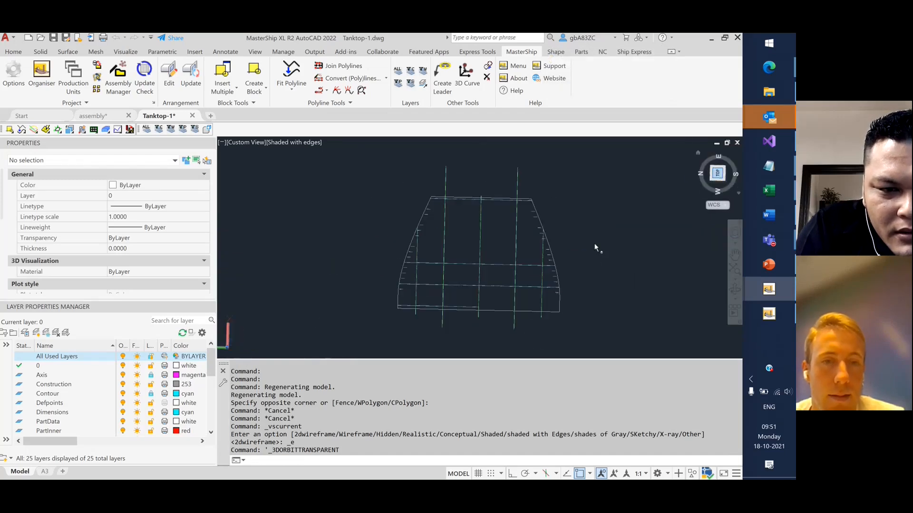
# Examine the section's solid and dashed lines close up, selecting the dashed longitudinal line nearest the shell.
pyautogui.scroll(6, 489, 274)
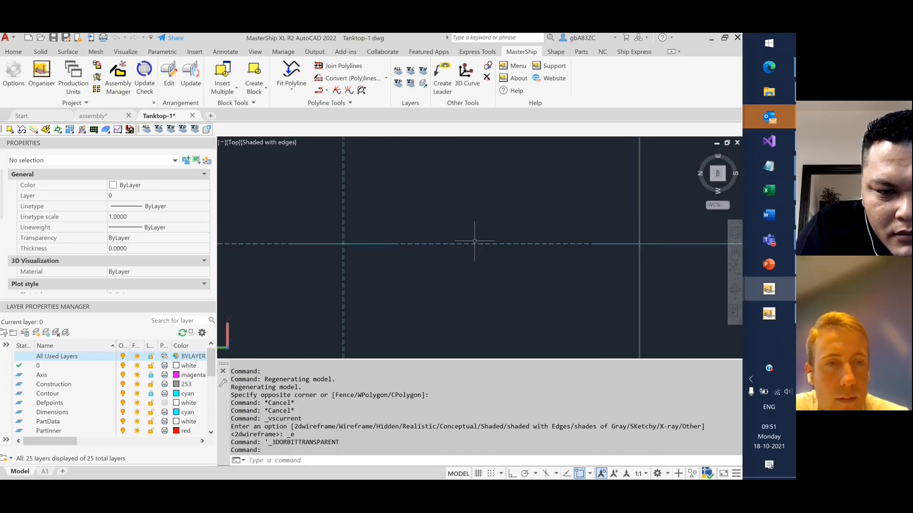
pyautogui.scroll(-3, 618, 238)
pyautogui.scroll(3, 500, 224)
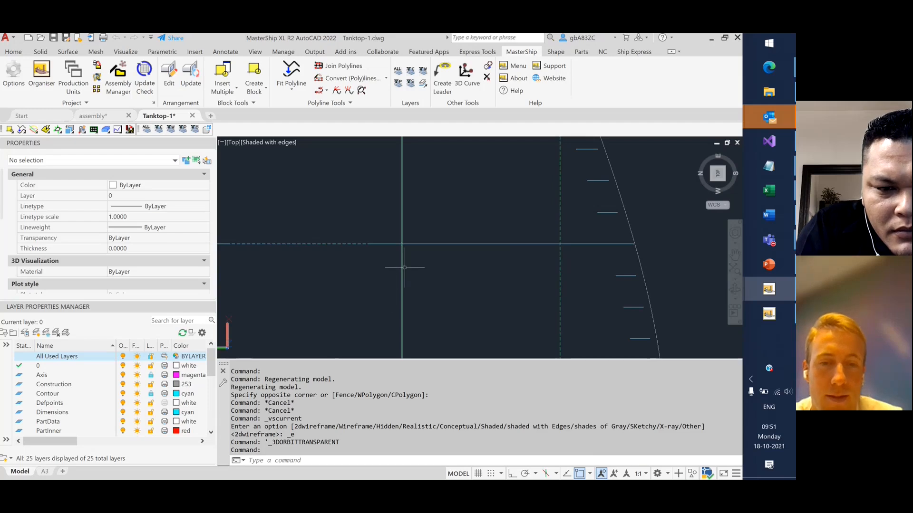
pyautogui.scroll(-2, 402, 266)
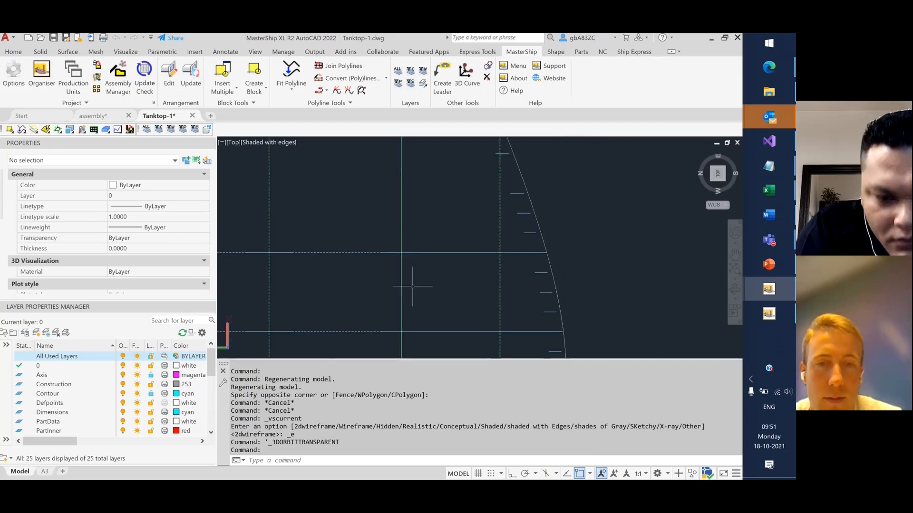
pyautogui.click(410, 297)
pyautogui.click(515, 297)
pyautogui.click(509, 307)
pyautogui.click(450, 333)
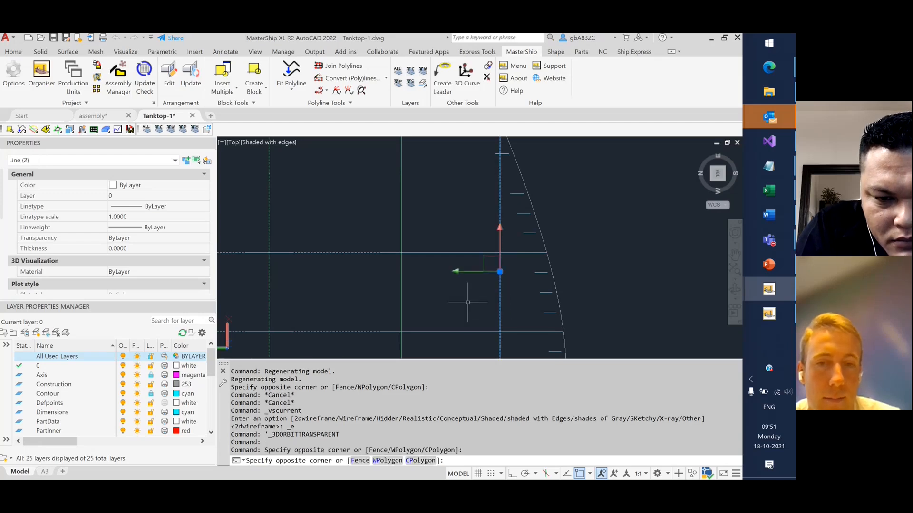
pyautogui.scroll(-3, 464, 299)
pyautogui.scroll(-4, 361, 213)
pyautogui.scroll(3, 369, 310)
# In the assembly drawing, select the longitudinal girder references in the hull bottom to compare with the section lines.
pyautogui.click(93, 116)
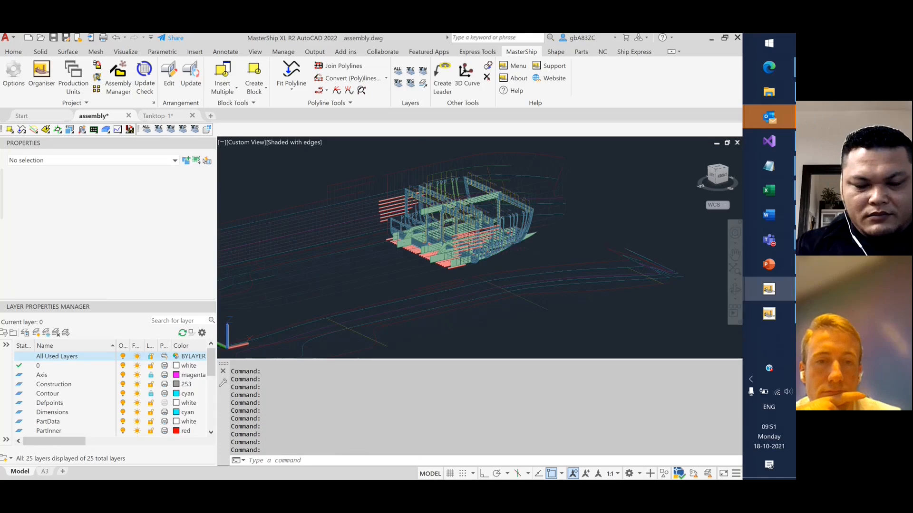
pyautogui.scroll(2, 417, 238)
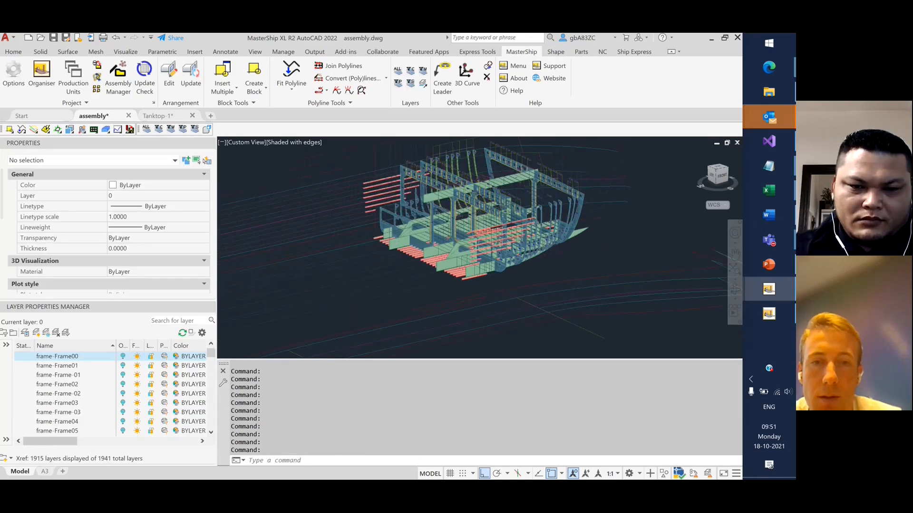
pyautogui.scroll(2, 418, 240)
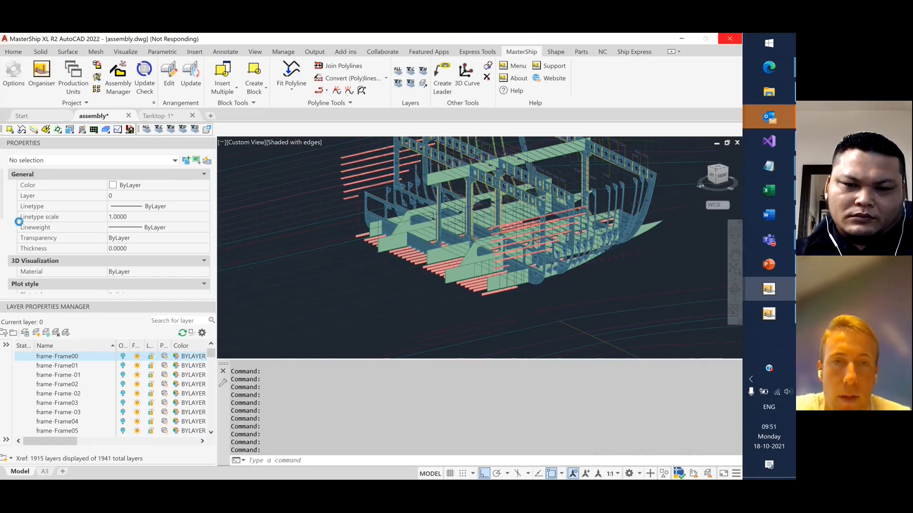
pyautogui.scroll(2, 414, 223)
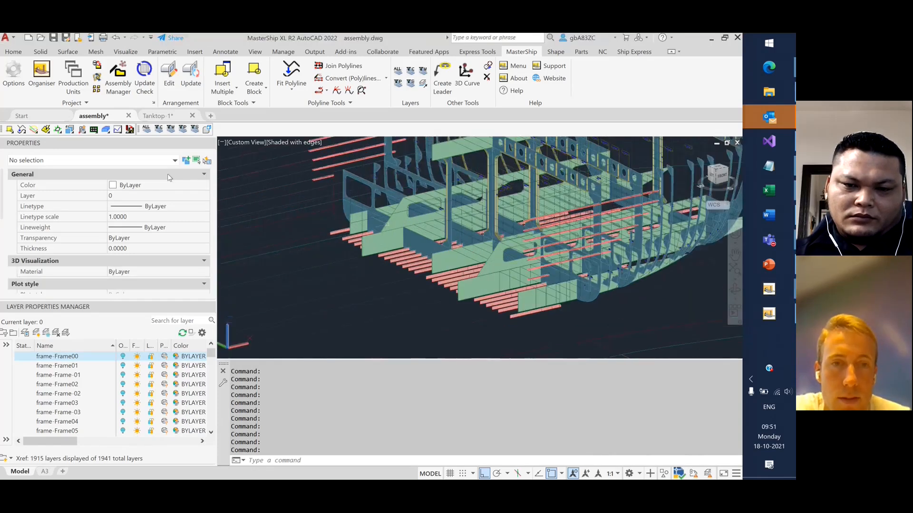
pyautogui.click(525, 302)
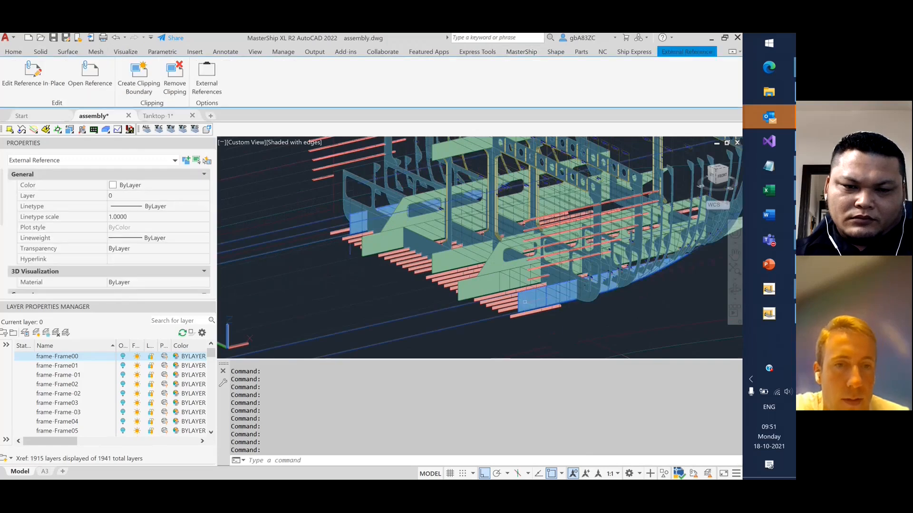
pyautogui.click(495, 253)
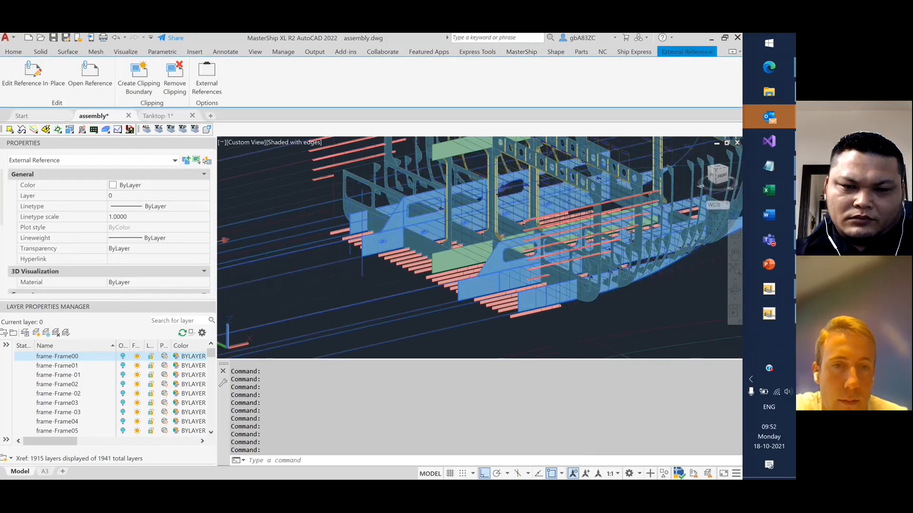
# Open Tweendeck-1.dwg from the Arrangement Drawings folder and zoom the model to its extents.
pyautogui.click(147, 116)
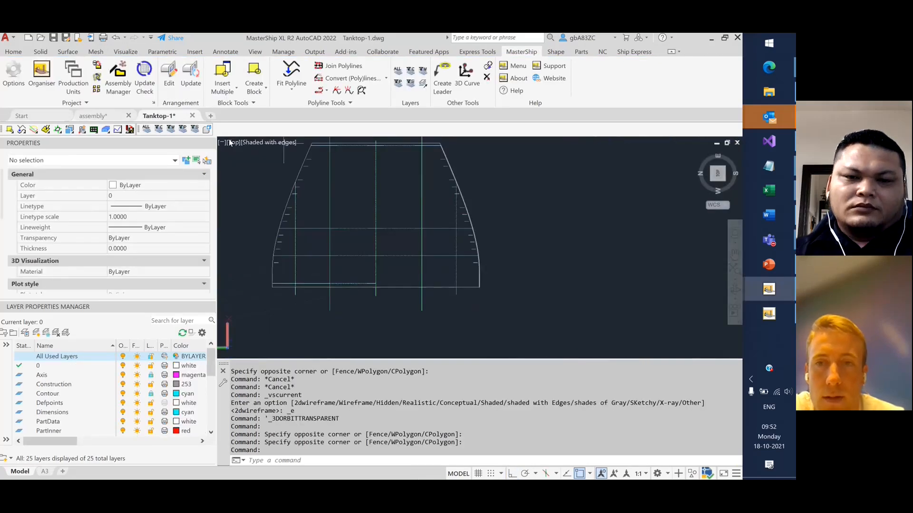
pyautogui.click(41, 38)
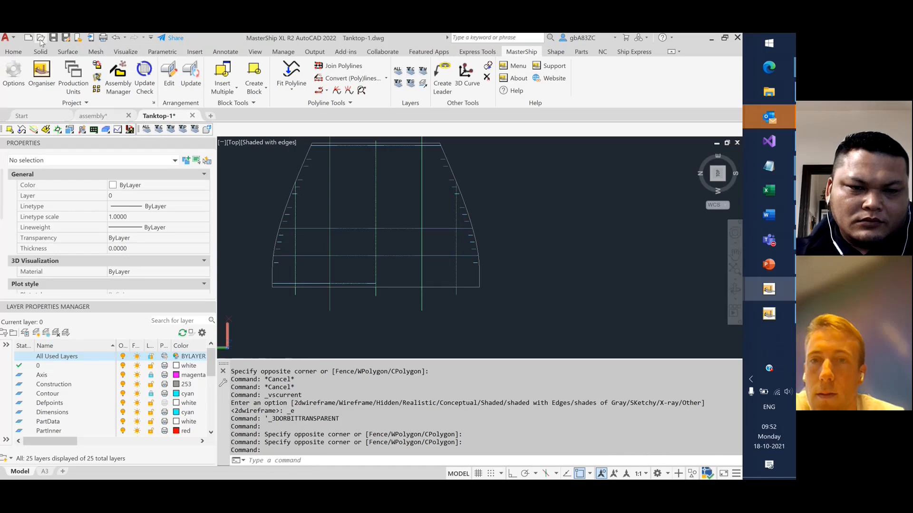
pyautogui.click(490, 90)
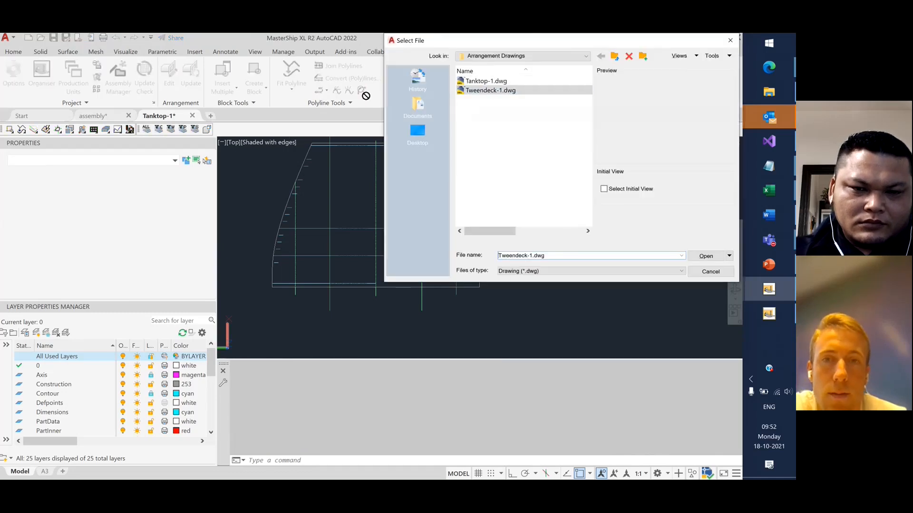
pyautogui.click(706, 256)
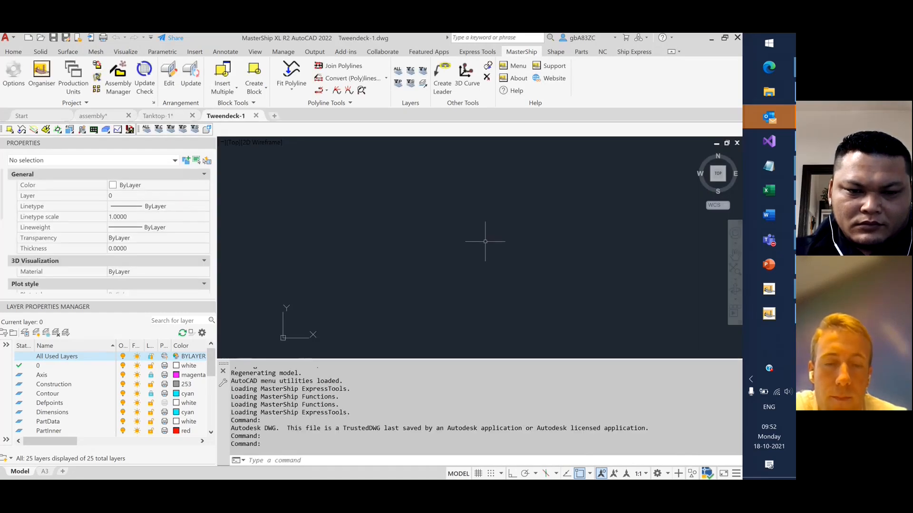
pyautogui.write('z')
pyautogui.press('Return')
pyautogui.write('e')
pyautogui.press('Return')
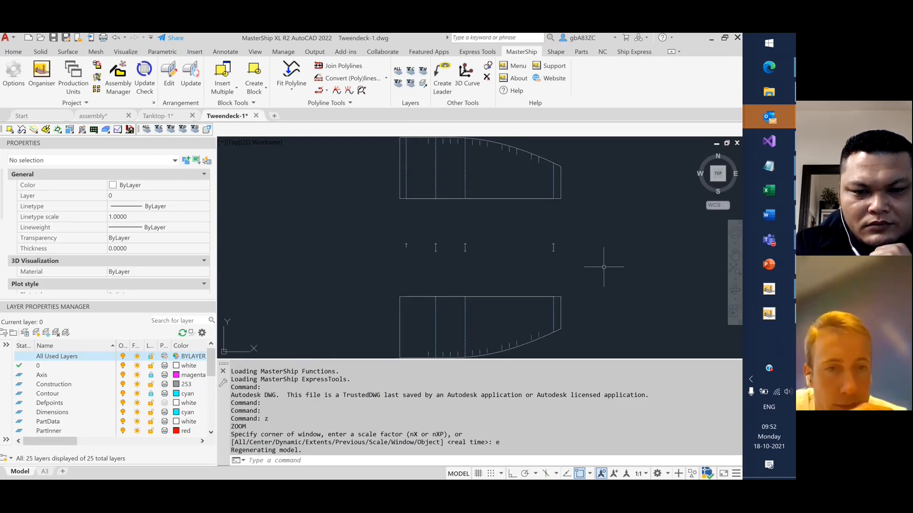
# Examine the Tweendeck-1 section's deck outlines, transverse lines and the small pillar profiles between the two deck halves.
pyautogui.scroll(-2, 604, 297)
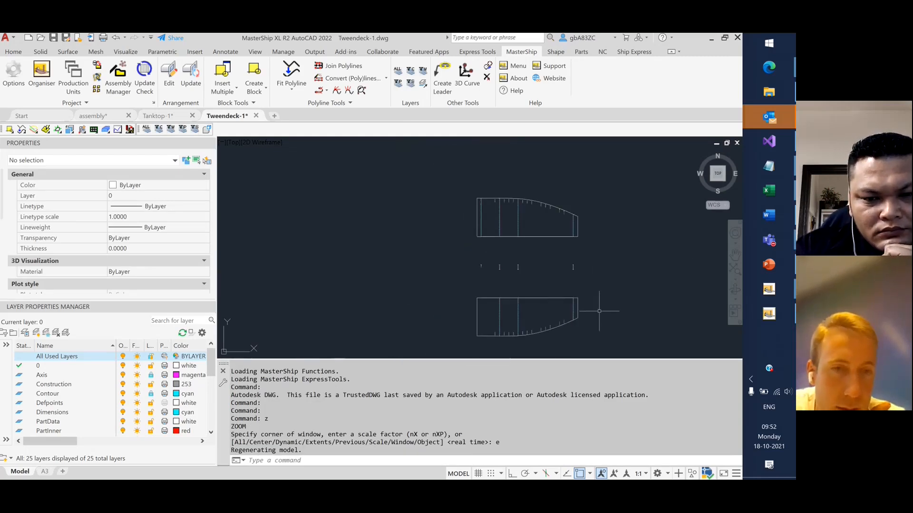
pyautogui.scroll(2, 623, 321)
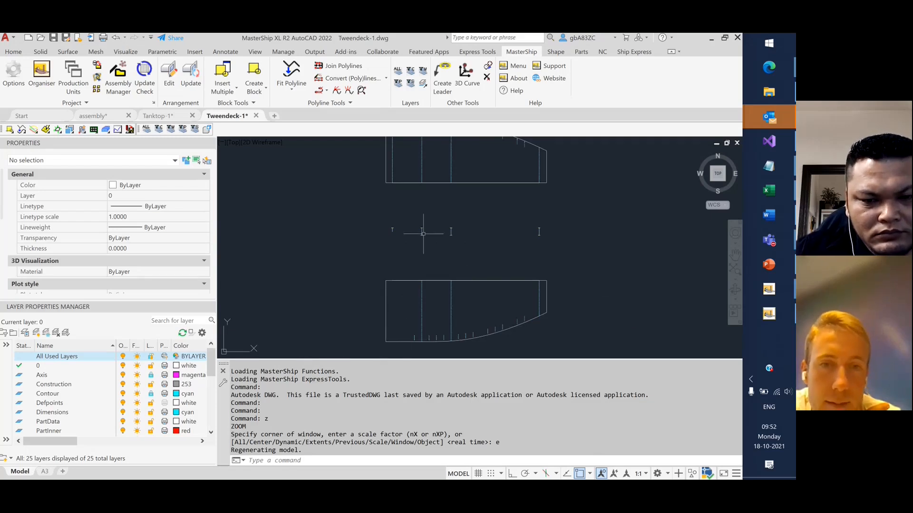
pyautogui.scroll(3, 440, 228)
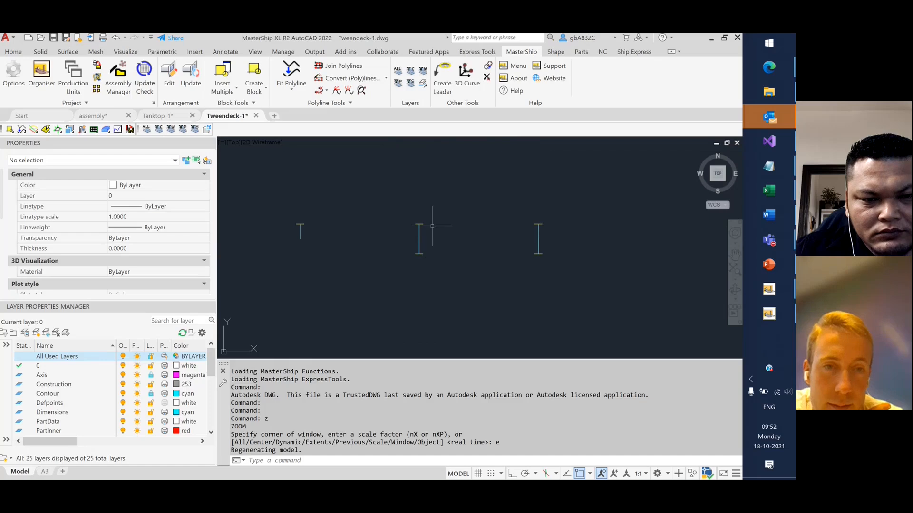
pyautogui.scroll(-3, 394, 244)
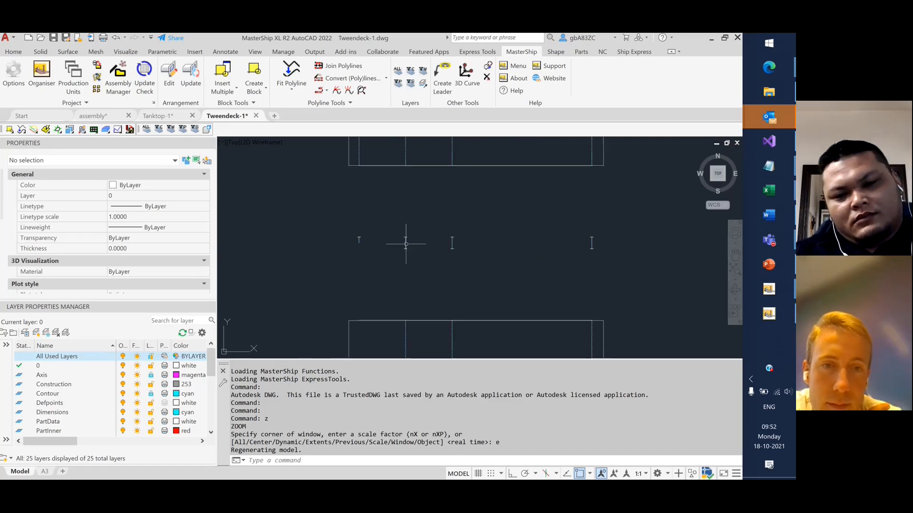
pyautogui.scroll(-2, 589, 243)
pyautogui.scroll(-2, 428, 297)
pyautogui.scroll(2, 484, 310)
pyautogui.scroll(-2, 404, 302)
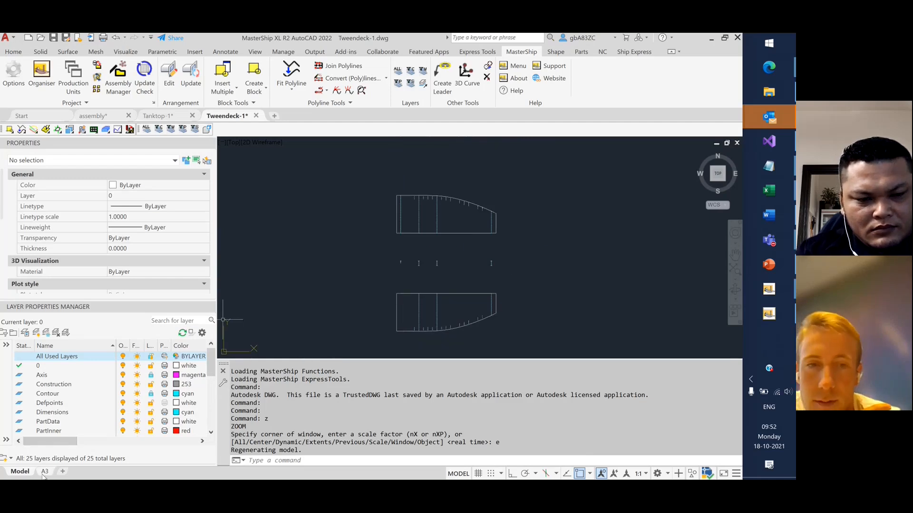
# Show Tweendeck-1's A3 layout, zoom the model inside its viewport to extents, leave the viewport and return to the assembly drawing.
pyautogui.click(44, 473)
pyautogui.click(485, 255)
pyautogui.doubleClick(483, 254)
pyautogui.write('z')
pyautogui.press('Return')
pyautogui.write('e')
pyautogui.press('Return')
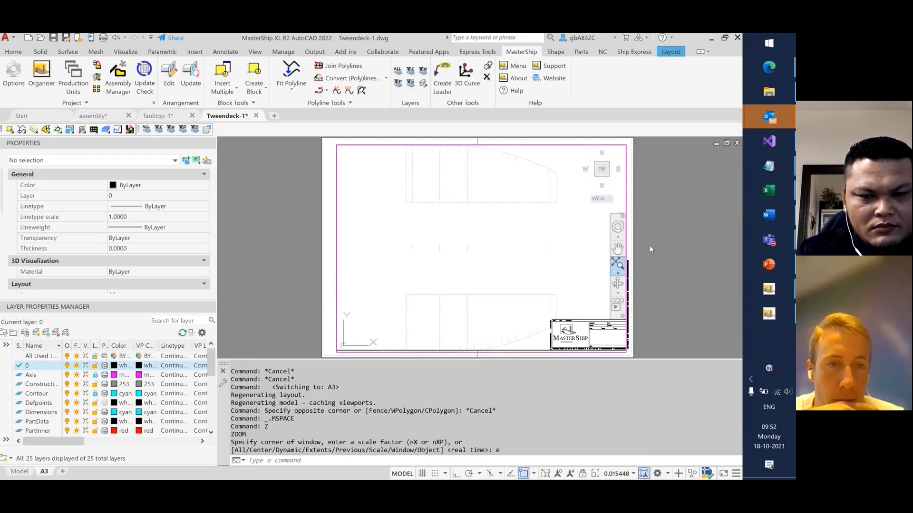
pyautogui.doubleClick(281, 204)
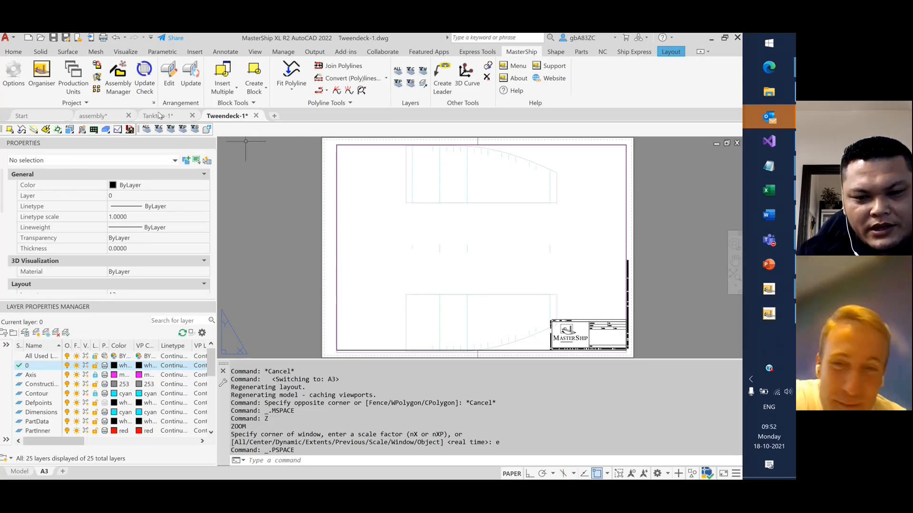
pyautogui.click(89, 118)
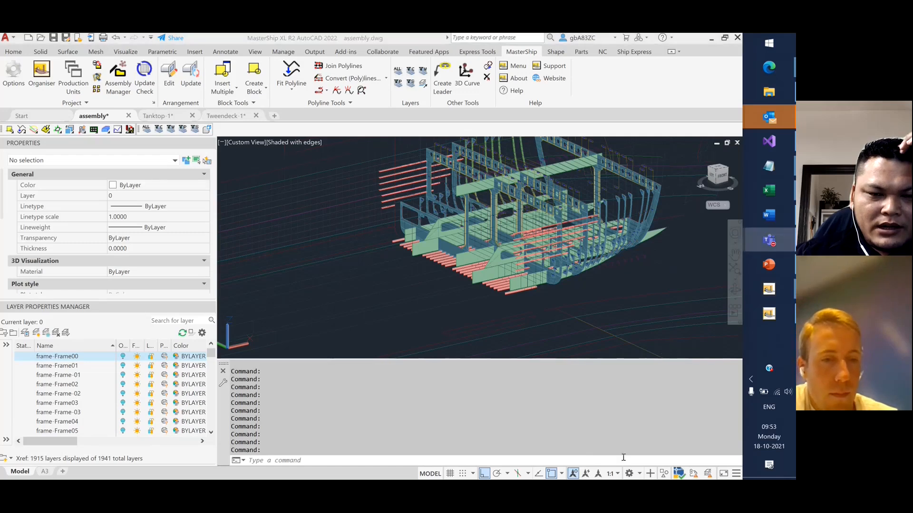
# Switch to the Microsoft Teams meeting, turn the camera off and on again, check the device settings and return to the assembly drawing.
pyautogui.moveTo(769, 240)
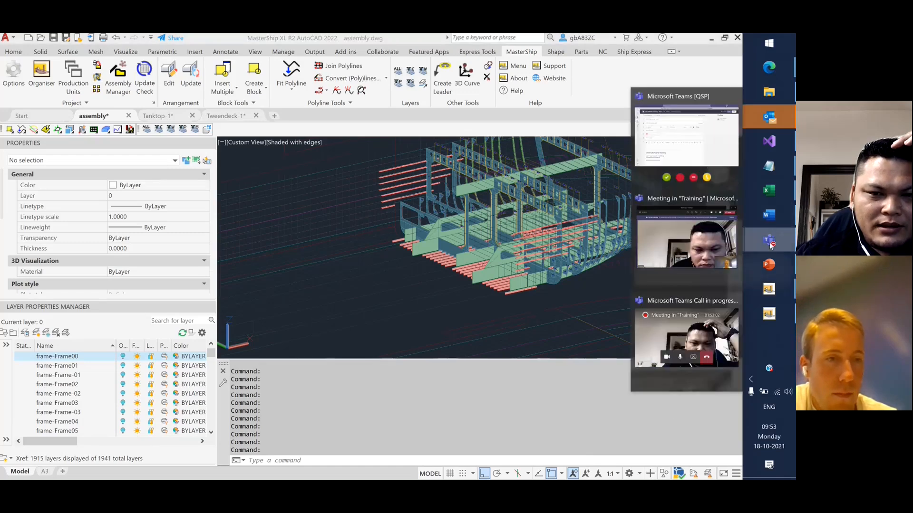
pyautogui.click(680, 219)
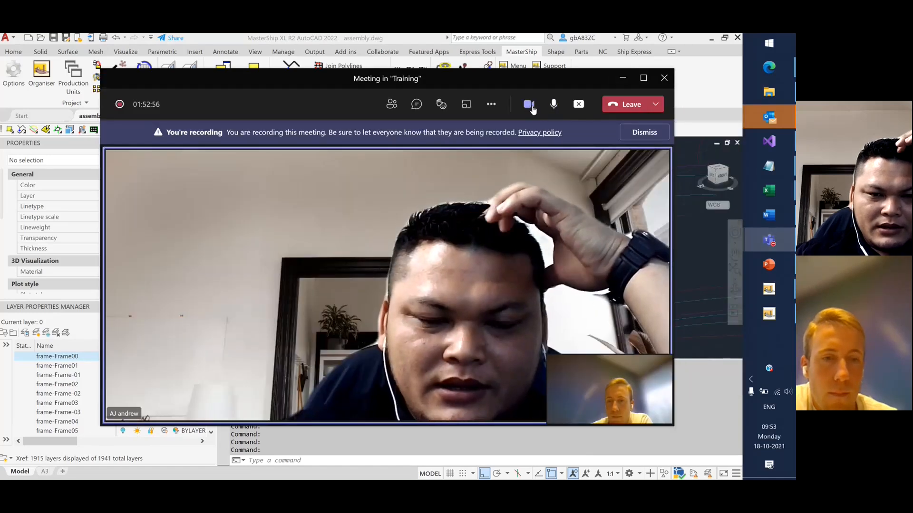
pyautogui.click(529, 106)
pyautogui.click(529, 104)
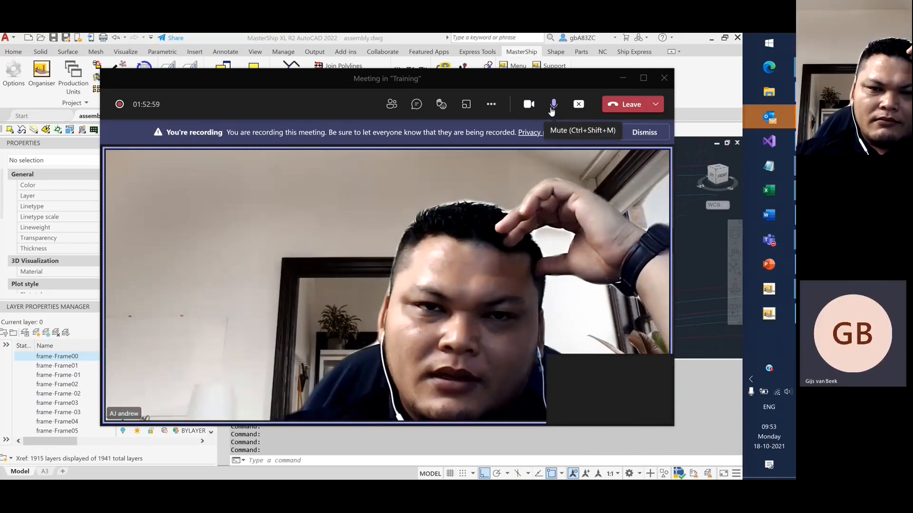
pyautogui.click(491, 104)
pyautogui.click(543, 135)
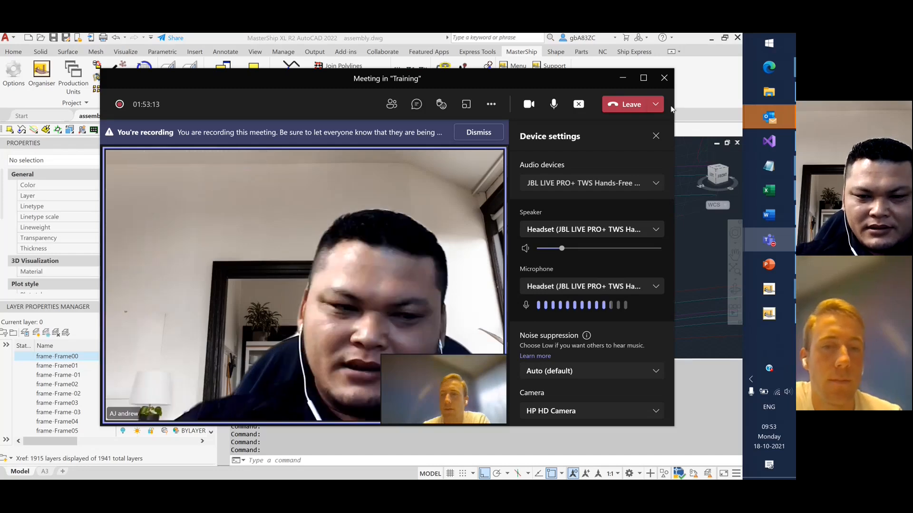
pyautogui.click(696, 81)
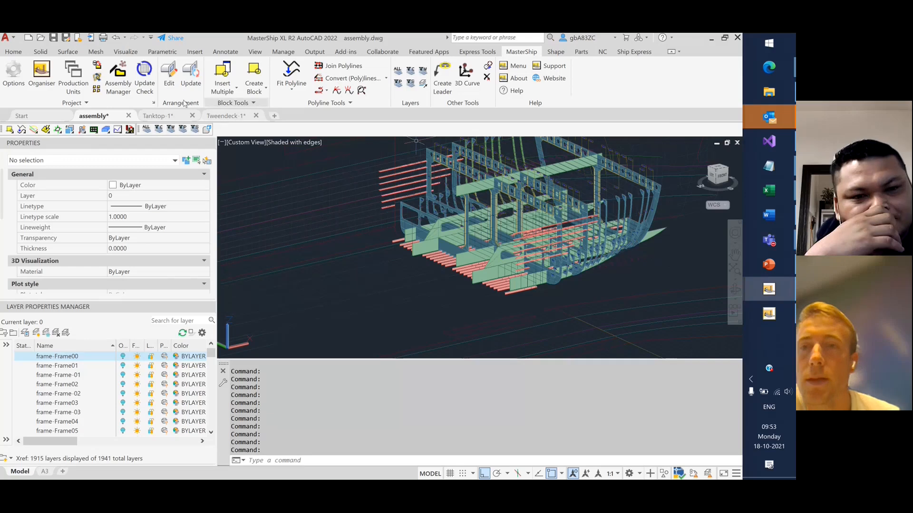
# Look up the available frames and their X positions in the Assembly Manager and close it.
pyautogui.click(118, 75)
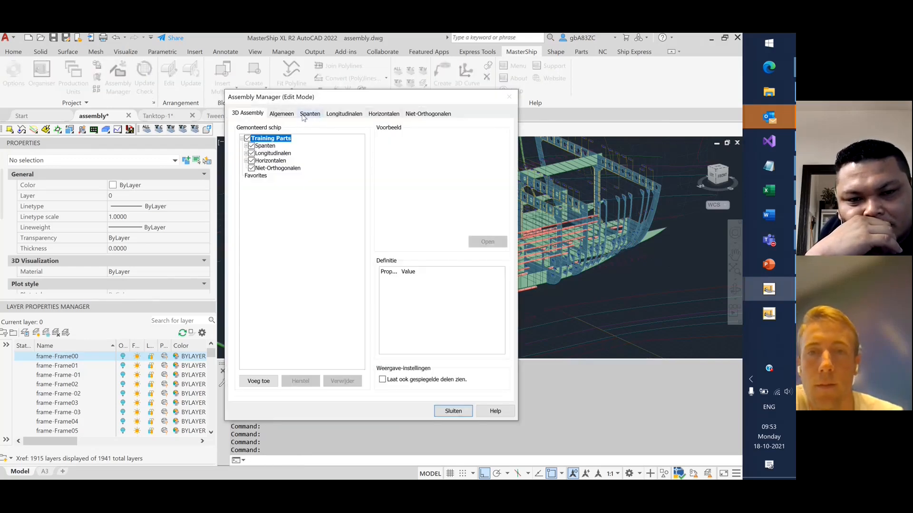
pyautogui.click(309, 114)
pyautogui.scroll(-2, 270, 197)
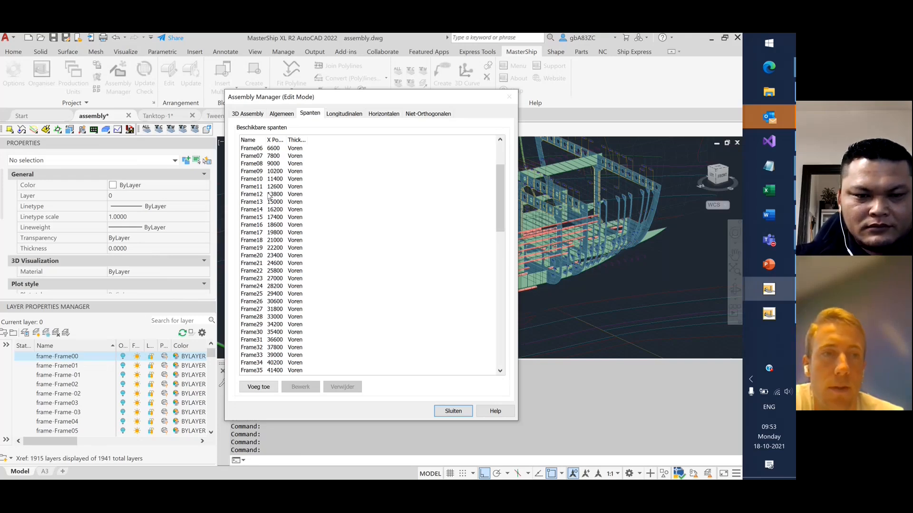
pyautogui.press('Escape')
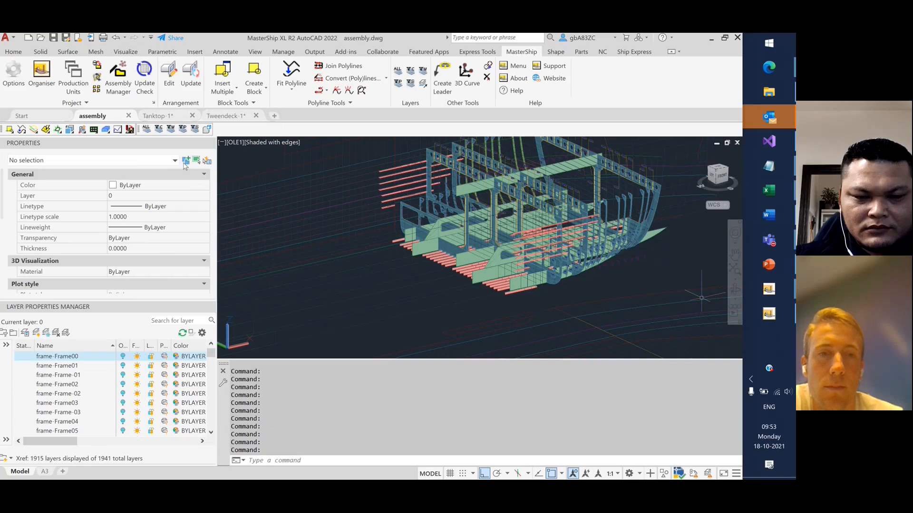
pyautogui.click(118, 84)
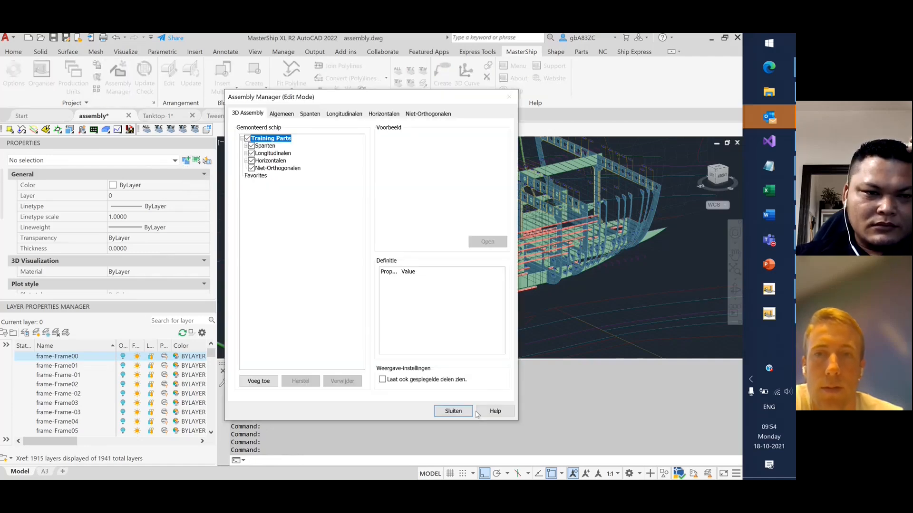
pyautogui.click(453, 411)
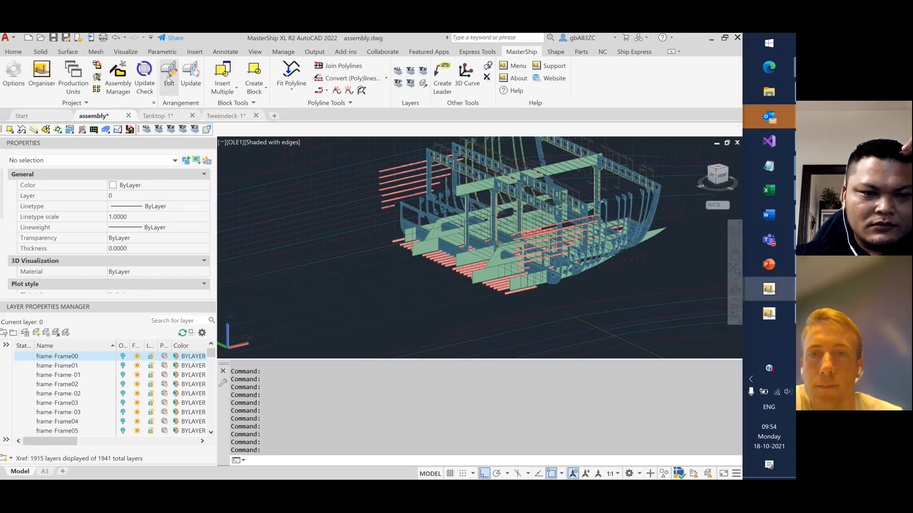
# Create a new arrangement drawing set named Frames with Assemblies\assembly_solids.dwg as its model drawing.
pyautogui.click(171, 75)
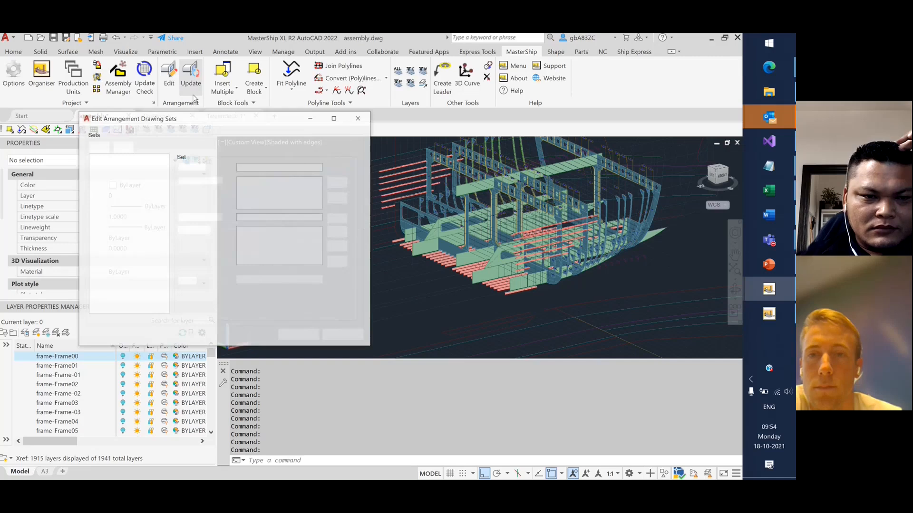
pyautogui.click(98, 147)
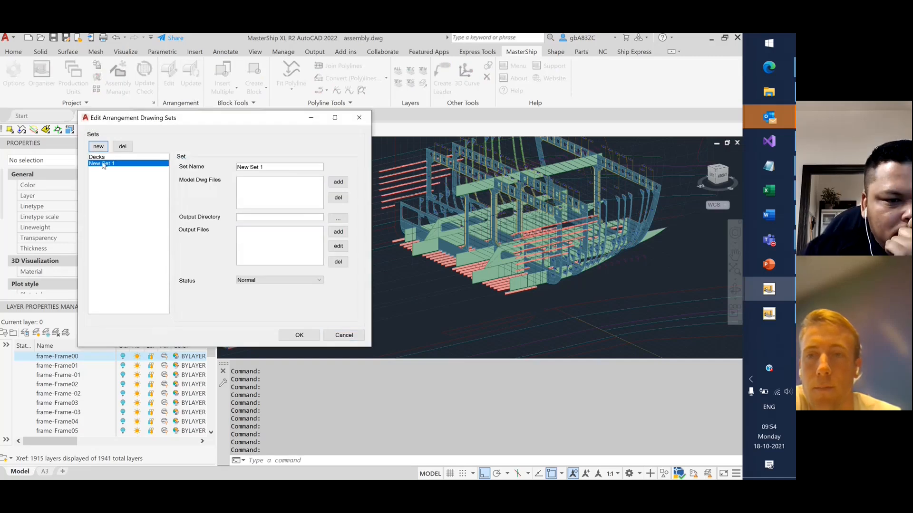
pyautogui.moveTo(287, 167); pyautogui.dragTo(228, 167)
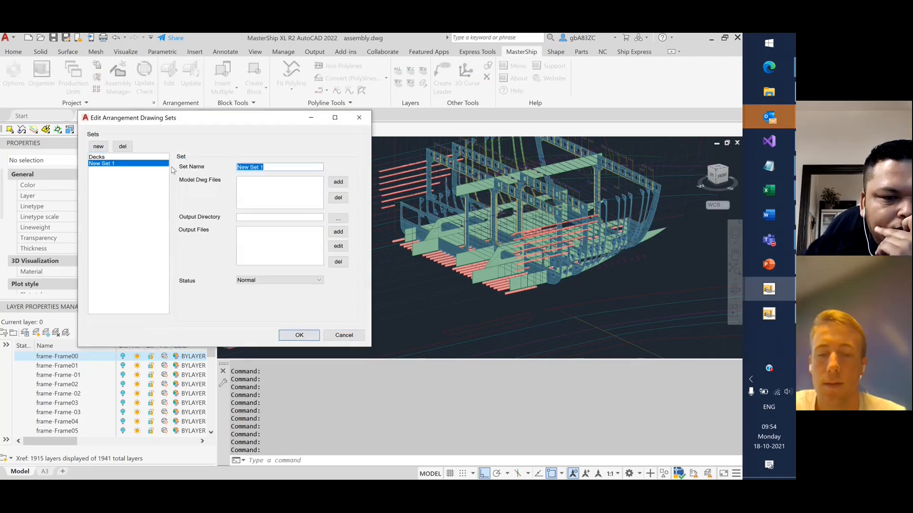
pyautogui.write('Frames')
pyautogui.click(338, 182)
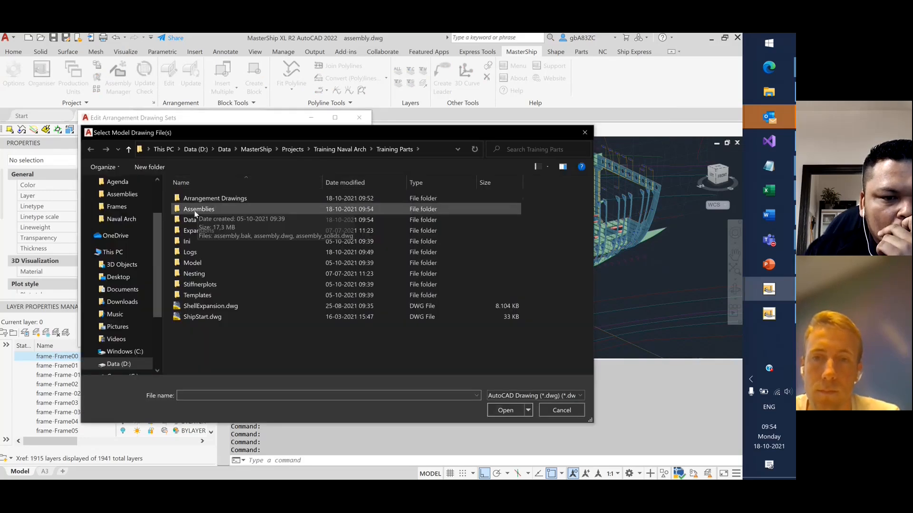
pyautogui.doubleClick(195, 211)
pyautogui.doubleClick(205, 208)
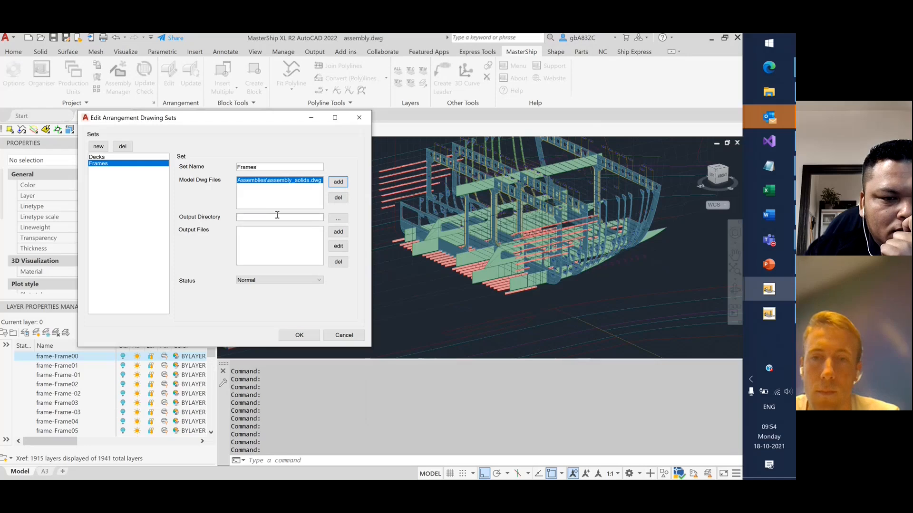
# Try to use the Arrangement Drawings folder as the Frames set's output directory.
pyautogui.click(338, 218)
pyautogui.doubleClick(226, 200)
pyautogui.click(508, 413)
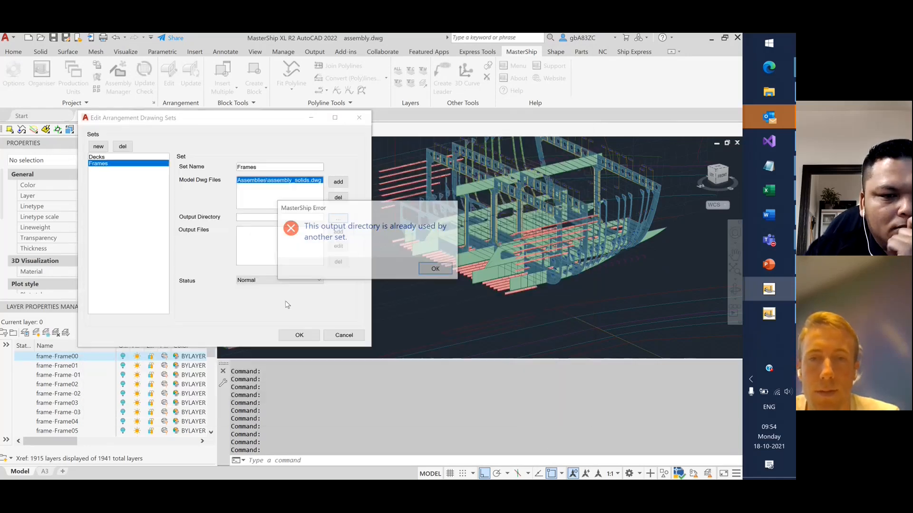
pyautogui.click(437, 269)
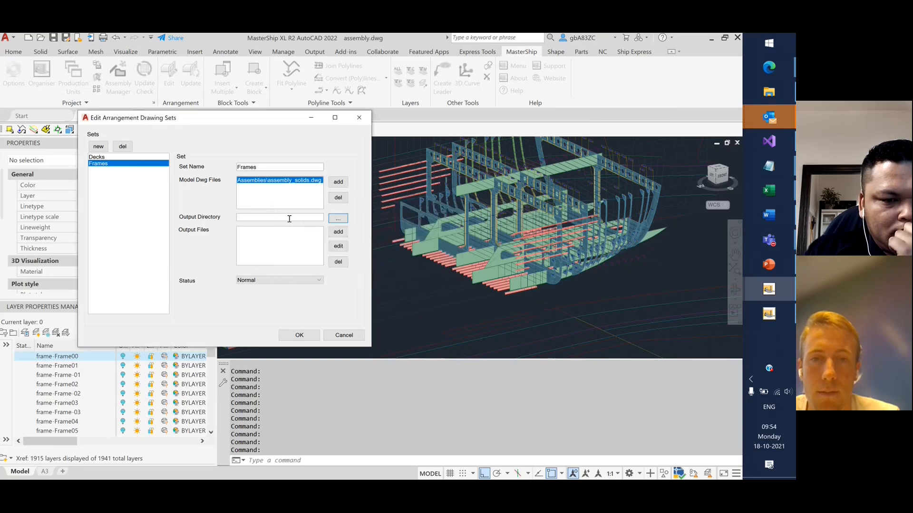
# Create a Frames subfolder inside Arrangement Drawings and set it as the Frames set's output directory.
pyautogui.click(338, 218)
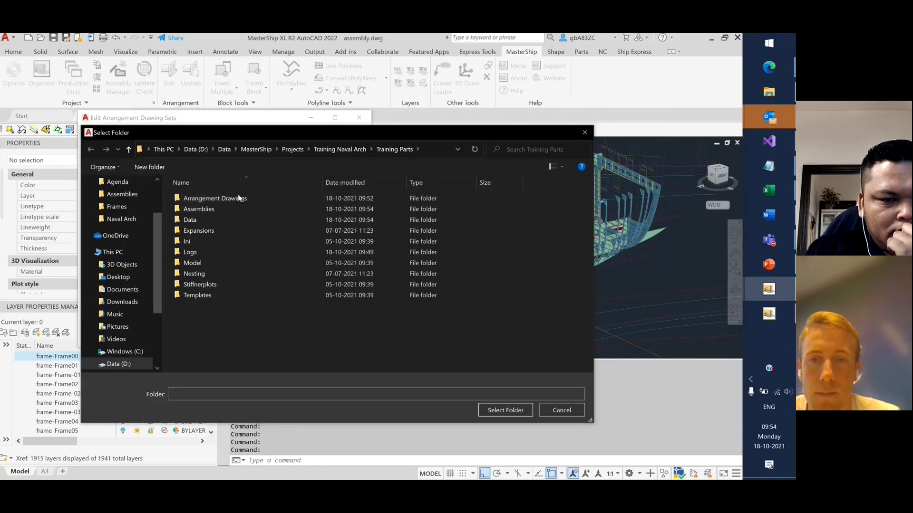
pyautogui.doubleClick(252, 198)
pyautogui.rightClick(231, 221)
pyautogui.moveTo(288, 409)
pyautogui.click(403, 264)
pyautogui.write('Frames')
pyautogui.press('Return')
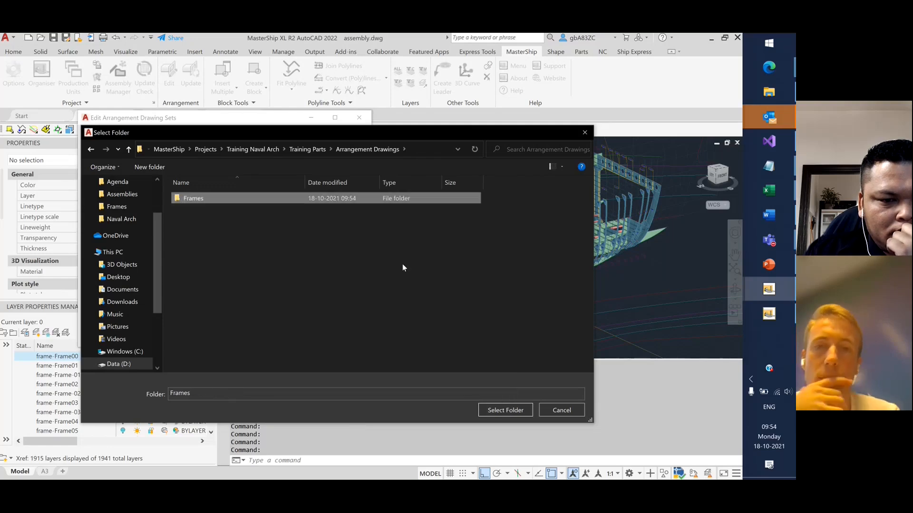
pyautogui.doubleClick(198, 199)
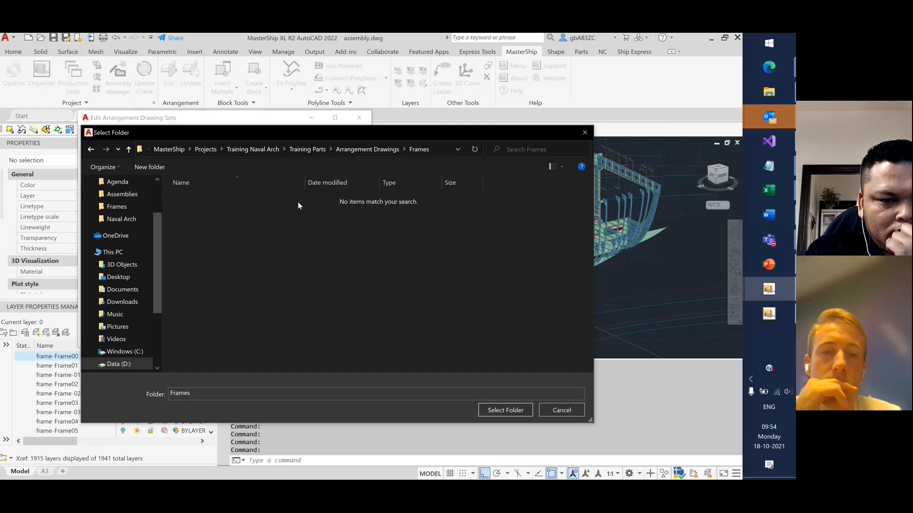
pyautogui.click(498, 412)
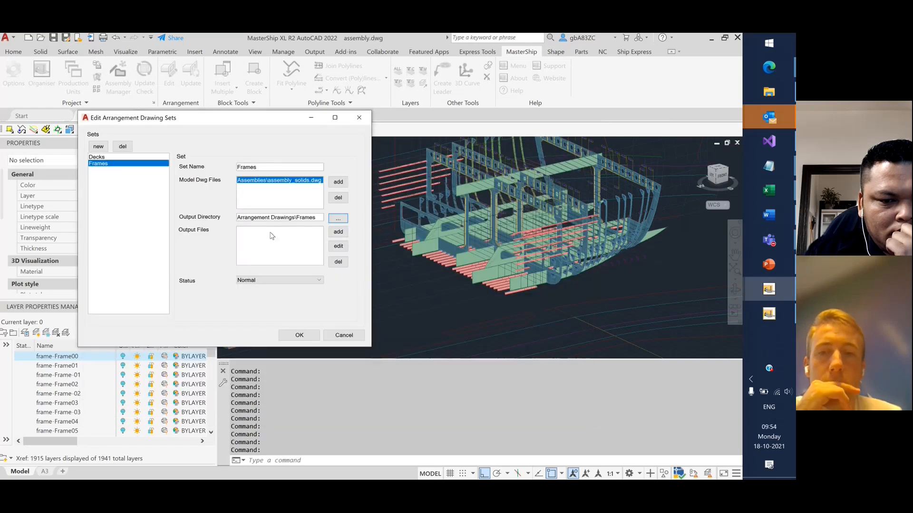
# Add an output file Frame48 to the Frames set with Frame orientation and ordinate 49800 mm, and save the sets.
pyautogui.click(338, 232)
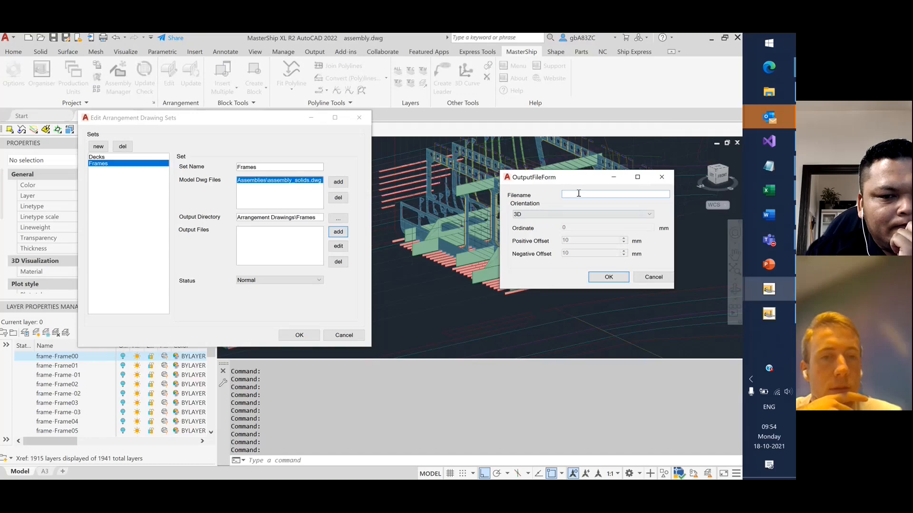
pyautogui.click(579, 214)
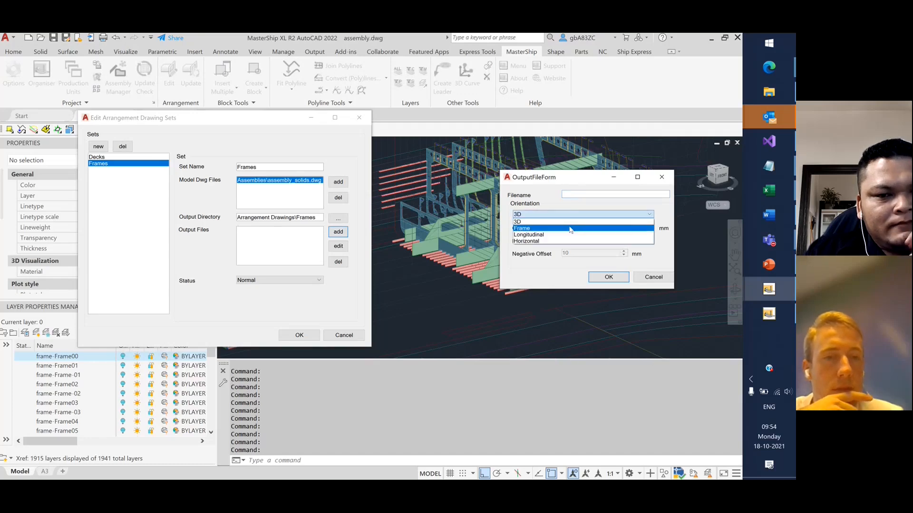
pyautogui.click(571, 229)
pyautogui.click(592, 193)
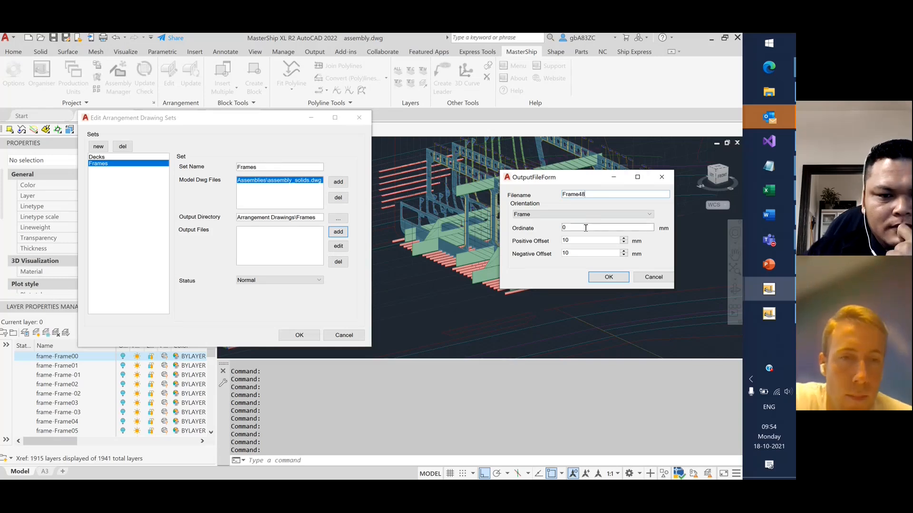
pyautogui.moveTo(582, 228); pyautogui.dragTo(532, 231)
pyautogui.write('49800')
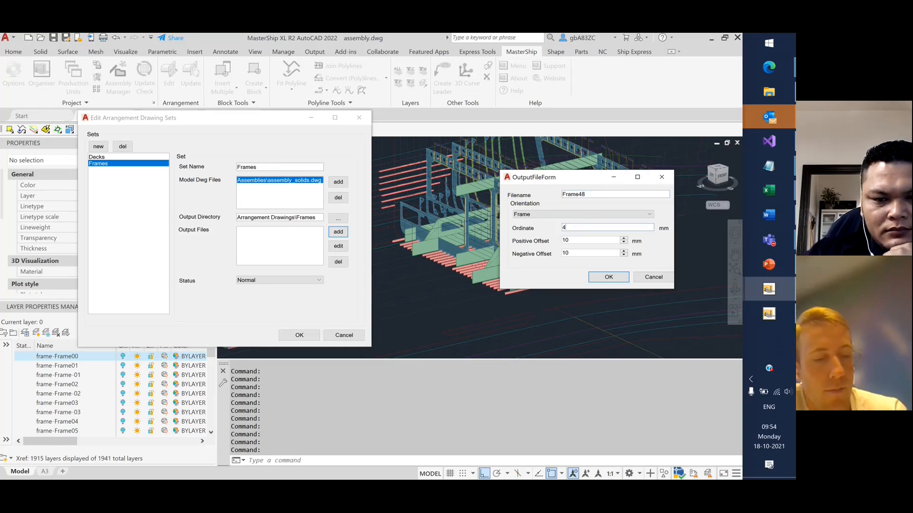
pyautogui.click(609, 277)
pyautogui.click(298, 336)
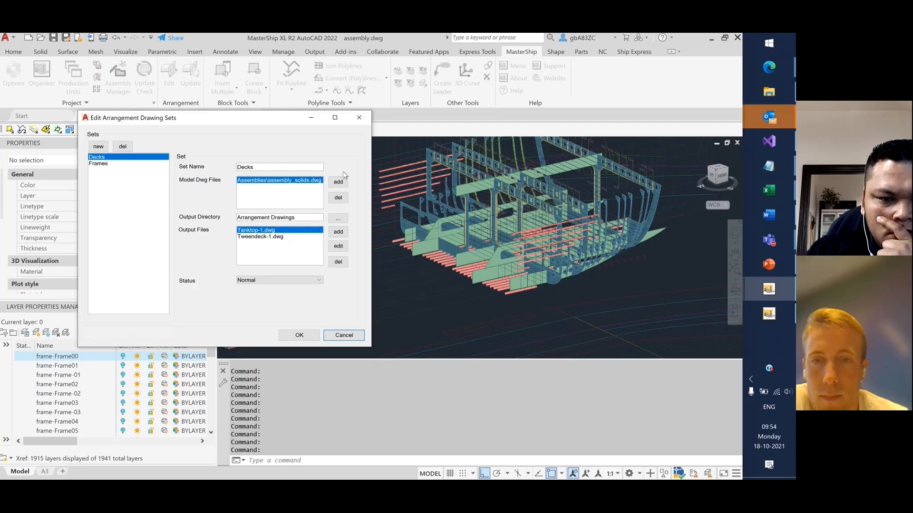
# Check the Frames set, run the arrangement drawings update and read its log.
pyautogui.click(106, 164)
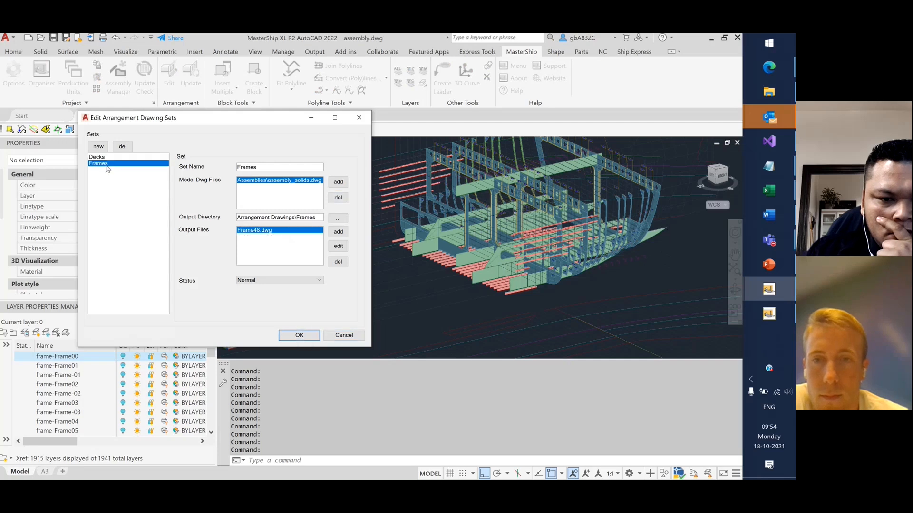
pyautogui.click(307, 338)
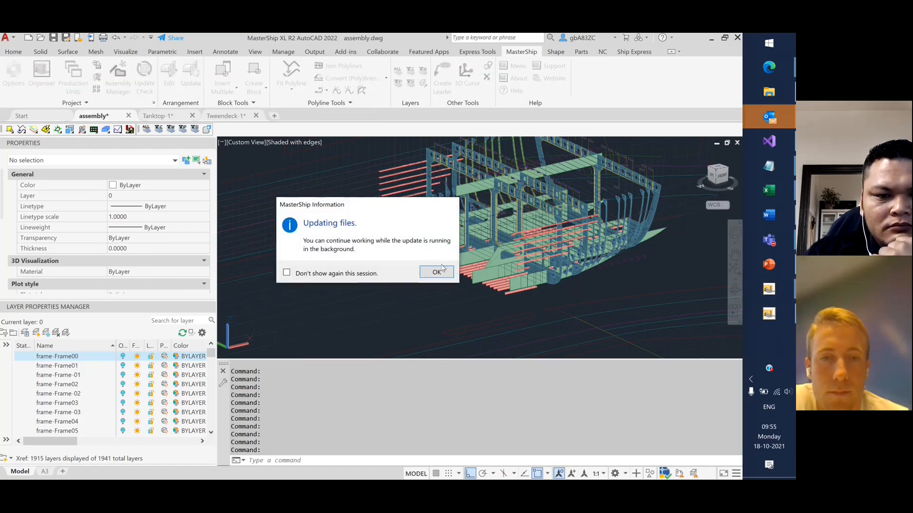
pyautogui.click(437, 272)
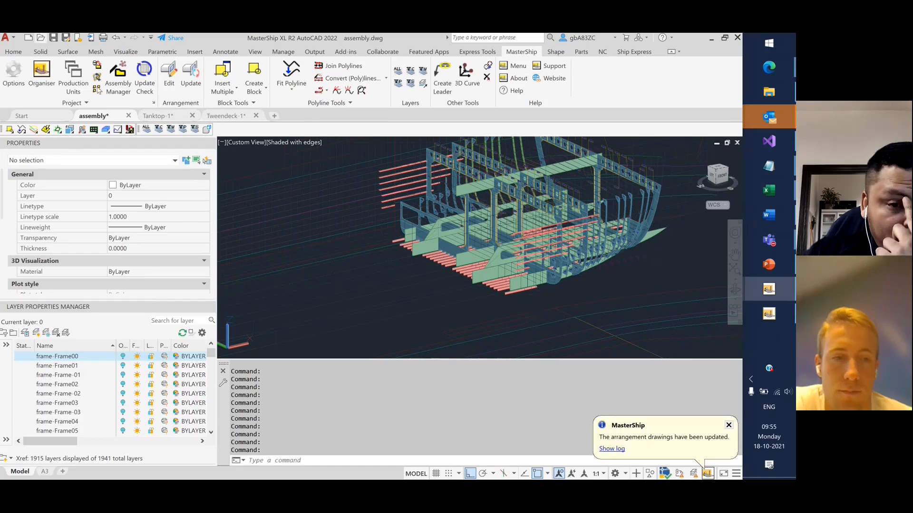
pyautogui.click(605, 449)
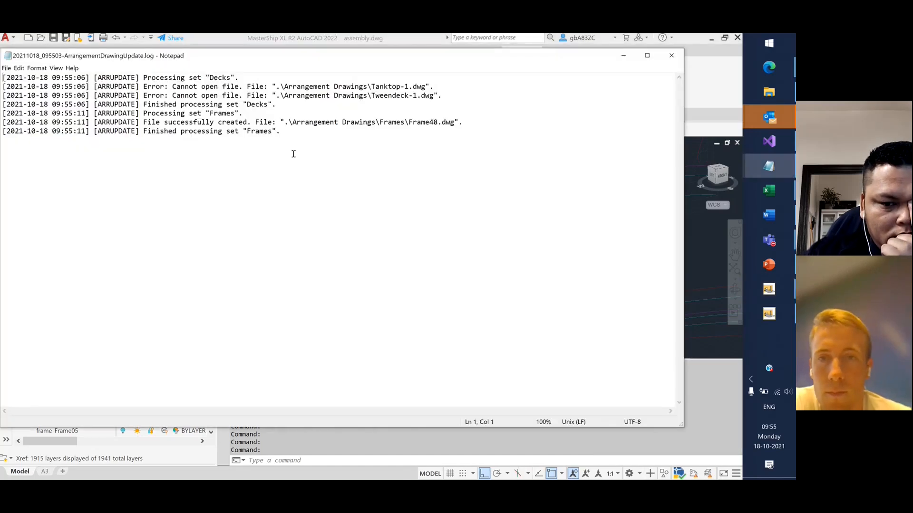
pyautogui.click(670, 57)
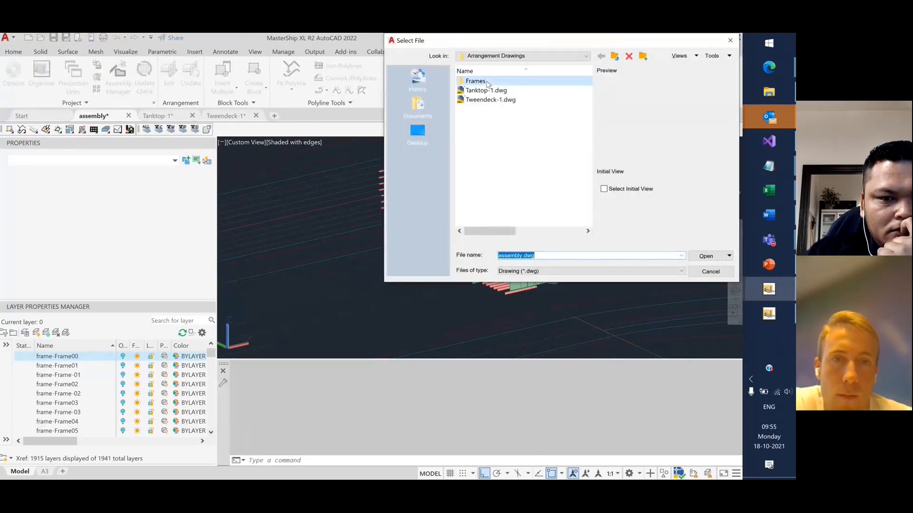
# Open Frame48.dwg from the Frames subfolder of Arrangement Drawings.
pyautogui.doubleClick(485, 82)
pyautogui.click(485, 82)
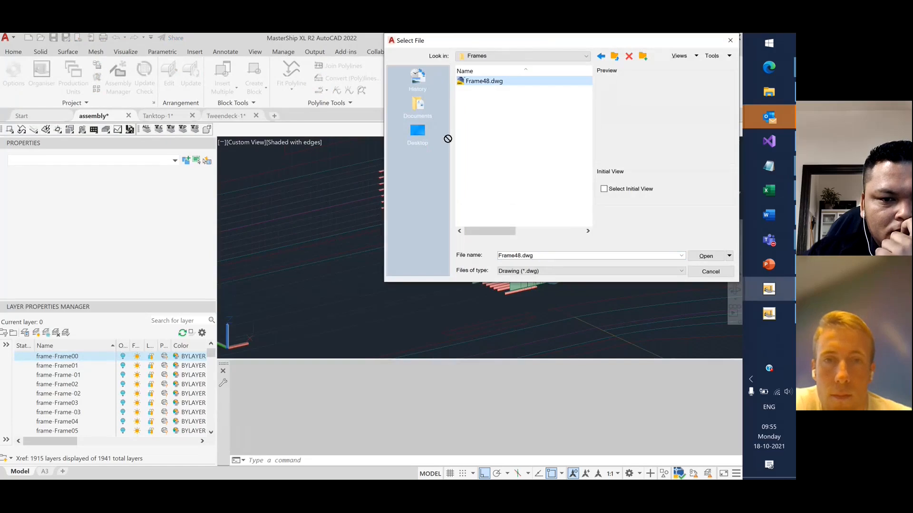
pyautogui.click(706, 256)
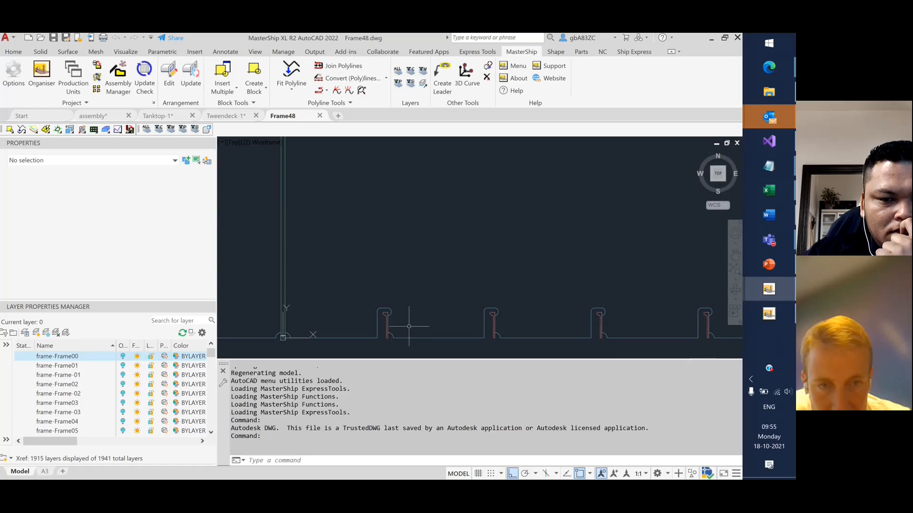
# Examine the Frame48 section, looking at the bottom stiffeners, side structure, deck girder holes and centreline pillar.
pyautogui.scroll(-2, 333, 300)
pyautogui.scroll(-5, 418, 311)
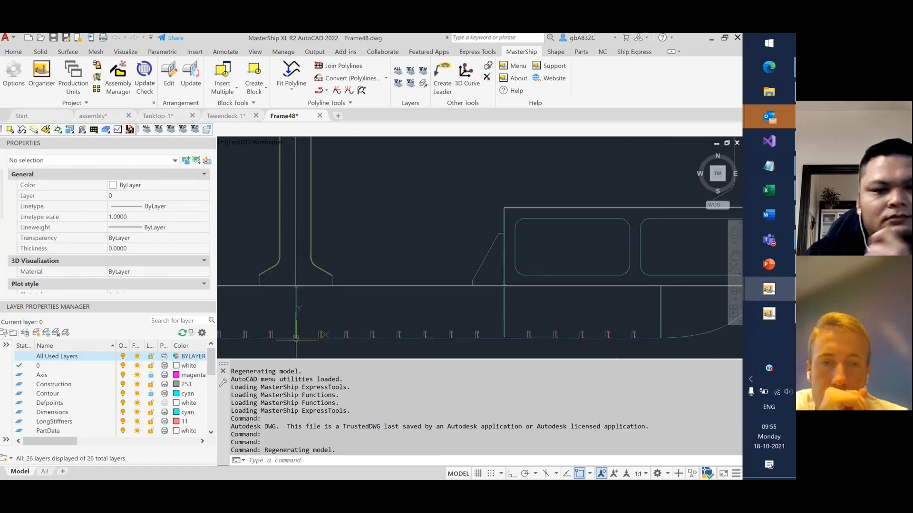
pyautogui.scroll(2, 389, 326)
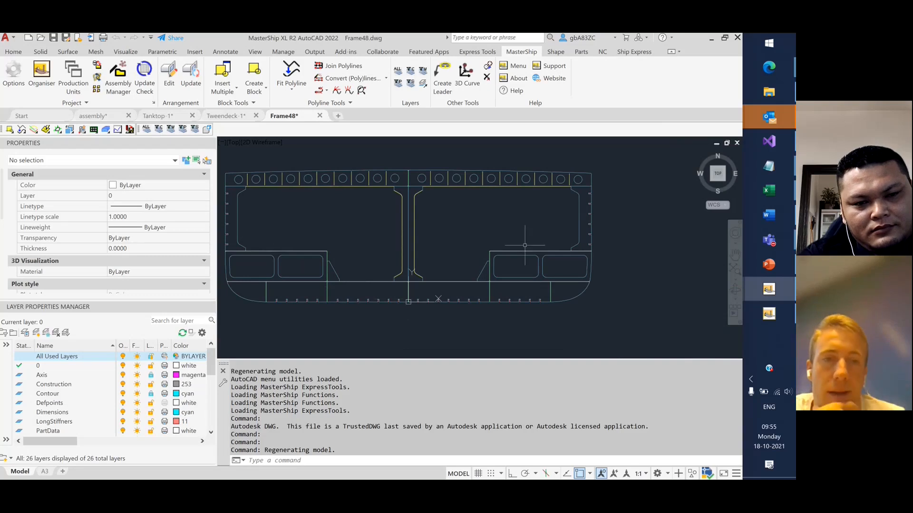
pyautogui.click(607, 335)
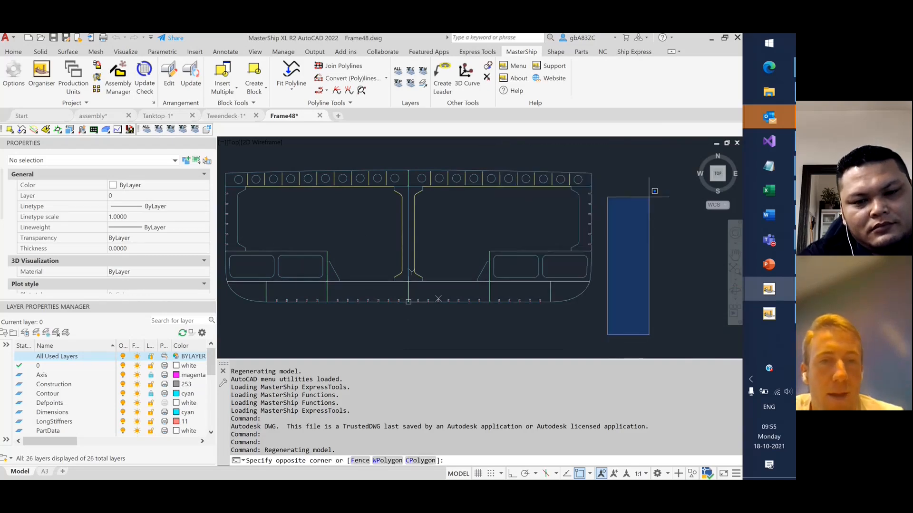
pyautogui.click(597, 245)
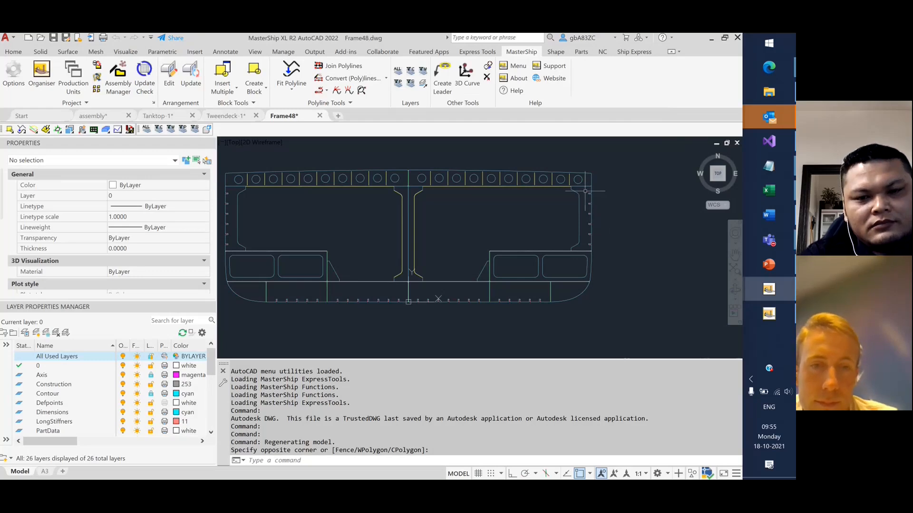
pyautogui.scroll(8, 588, 196)
pyautogui.scroll(3, 594, 209)
pyautogui.scroll(-10, 604, 231)
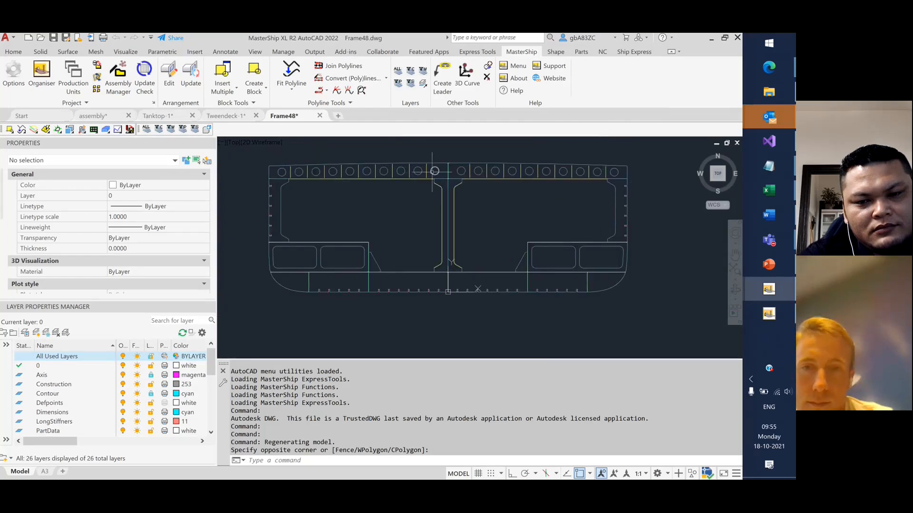
pyautogui.scroll(4, 447, 173)
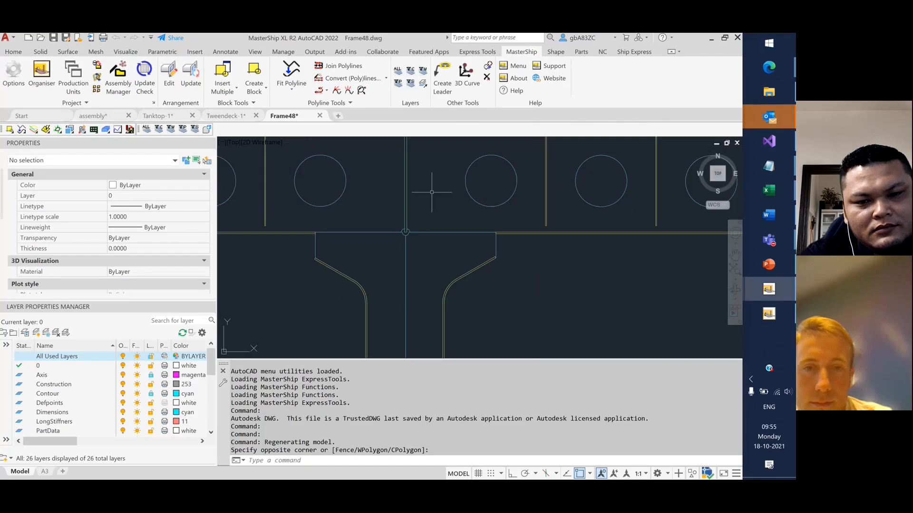
pyautogui.scroll(-2, 410, 222)
pyautogui.scroll(-4, 410, 222)
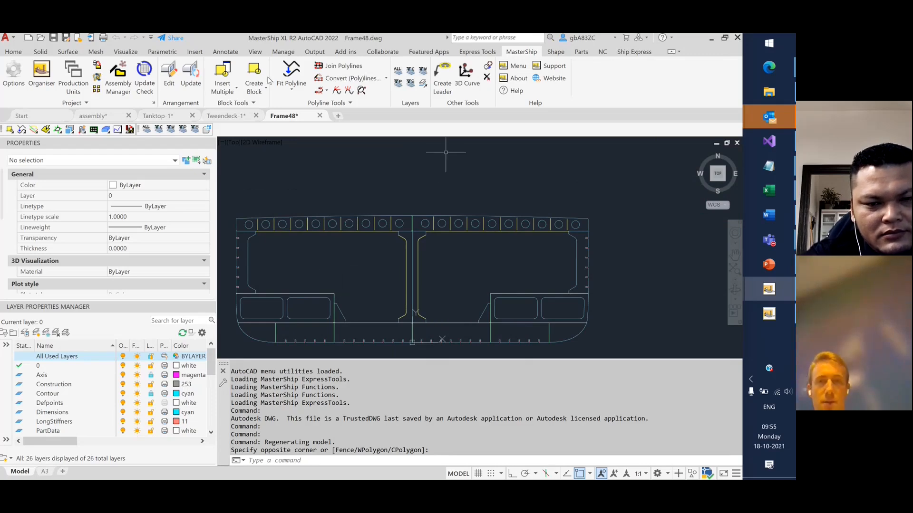
# Review the Tweendeck-1 and Tanktop-1 drawings, turn the Tanktop-1 top view a quarter turn, and return to the assembly drawing.
pyautogui.click(225, 116)
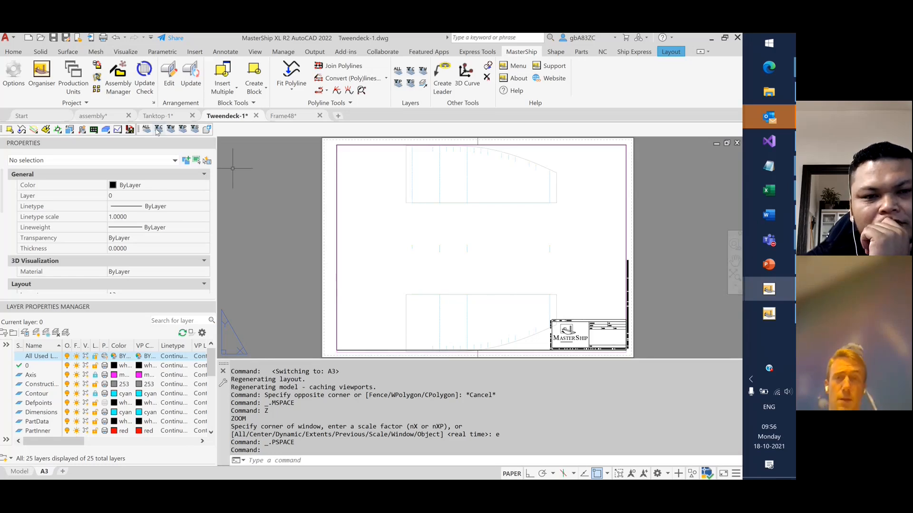
pyautogui.moveTo(159, 118)
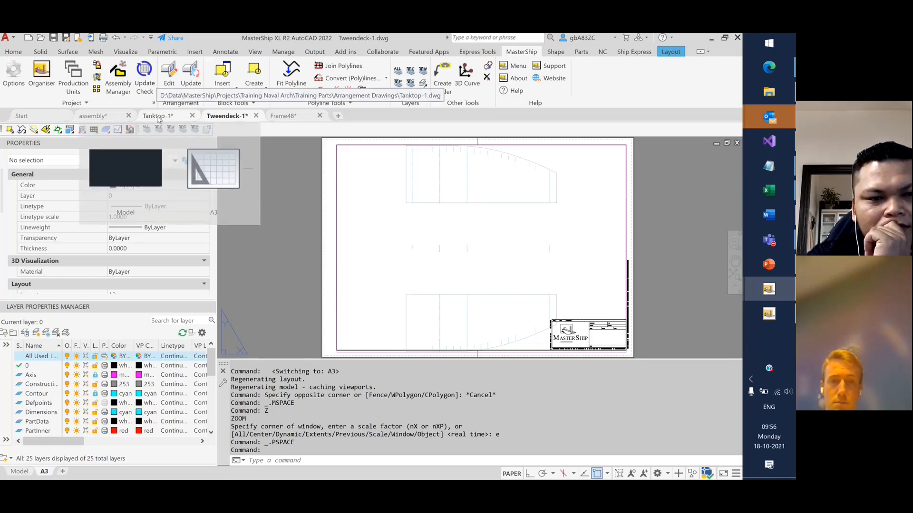
pyautogui.click(159, 118)
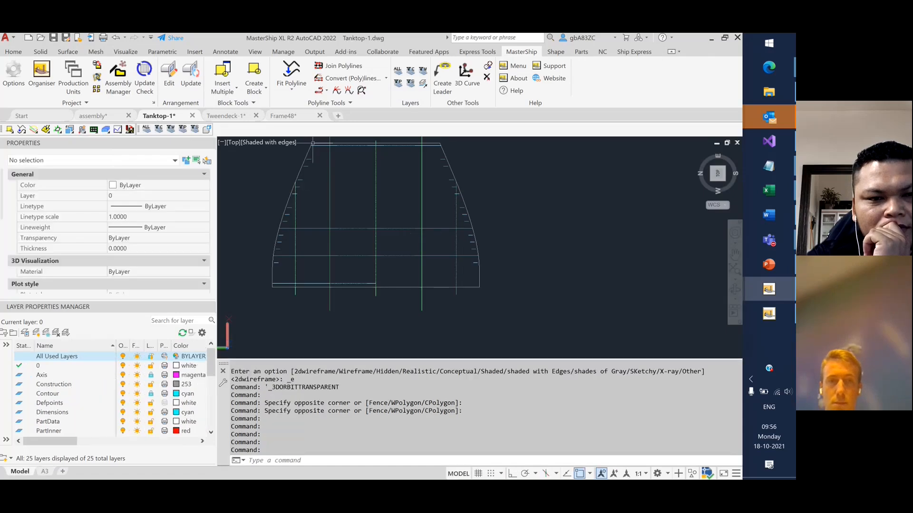
pyautogui.click(738, 158)
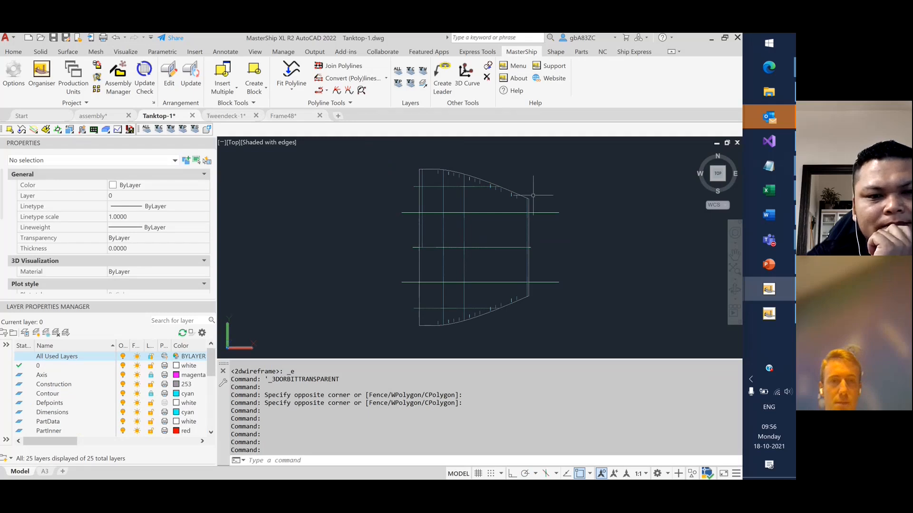
pyautogui.click(97, 116)
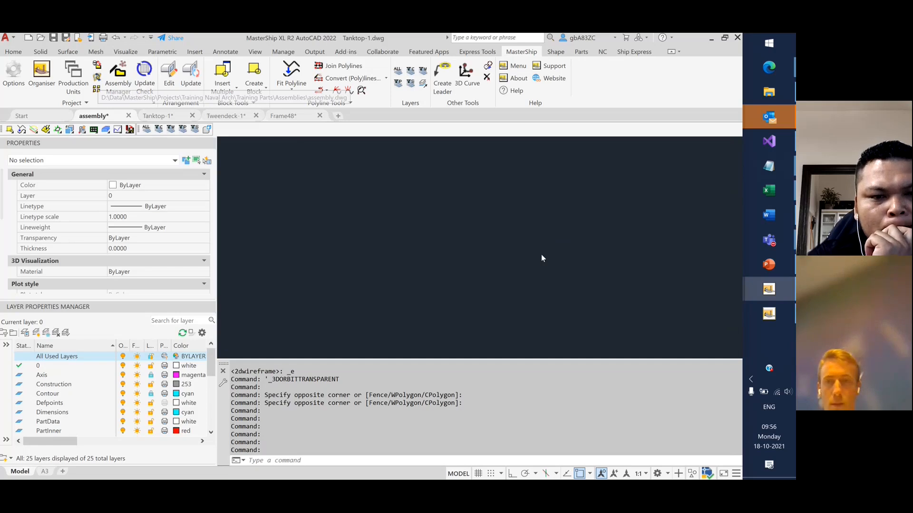
# Switch to PowerPoint to view the Arrangement Drawings slide, and switch back to AutoCAD.
pyautogui.hotkey('alt', 'Tab')
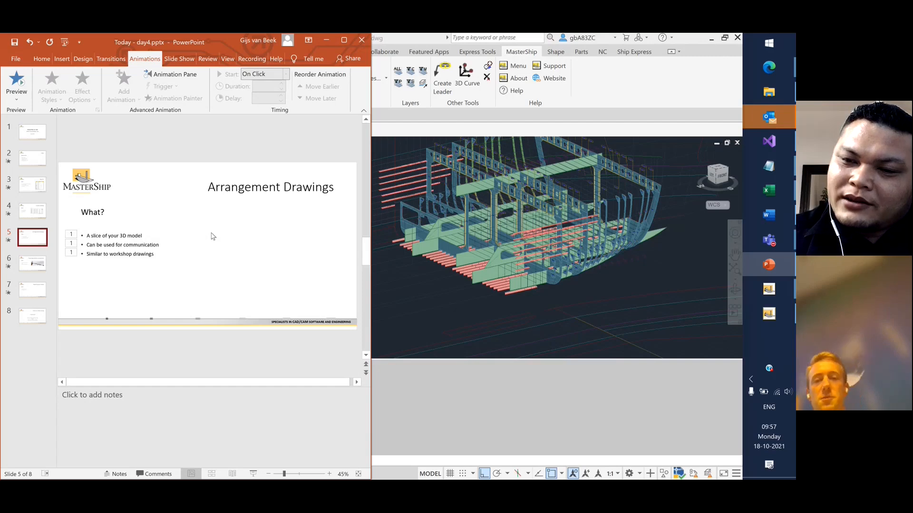
pyautogui.click(432, 114)
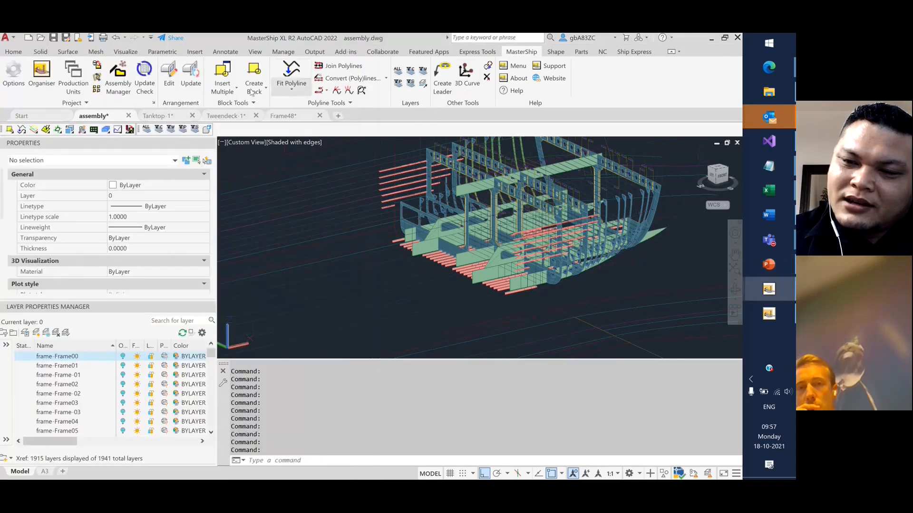
# Rerun the update of the arrangement drawings from the assembly drawing.
pyautogui.click(192, 83)
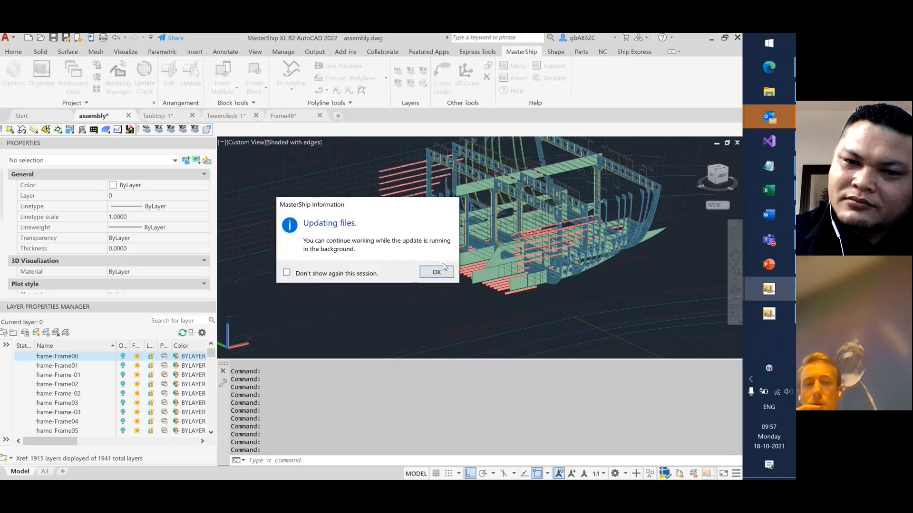
pyautogui.click(438, 271)
pyautogui.click(167, 73)
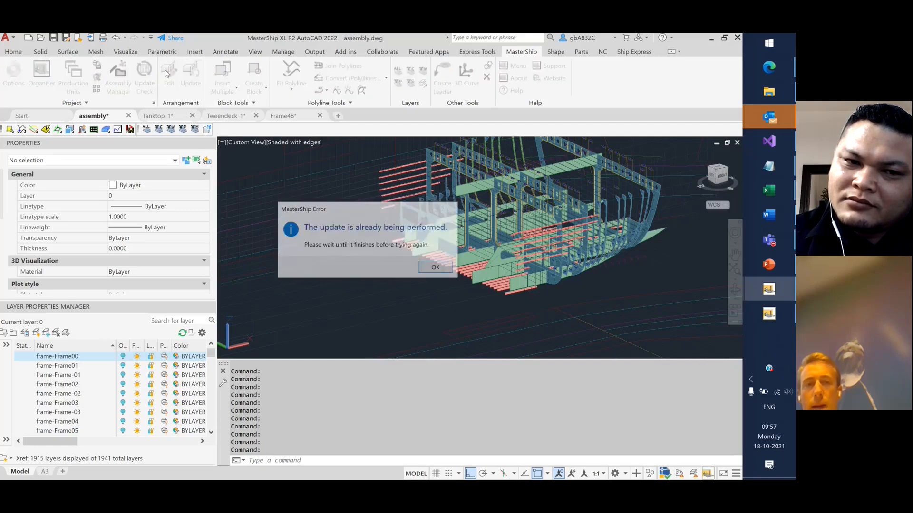
pyautogui.click(435, 267)
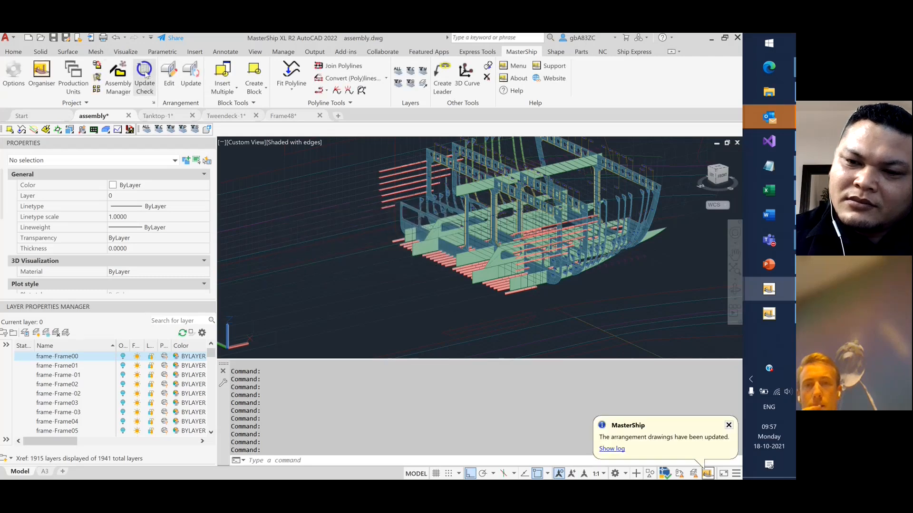
# Add a 3D output file named OUtput to the Frames arrangement drawing set.
pyautogui.click(169, 74)
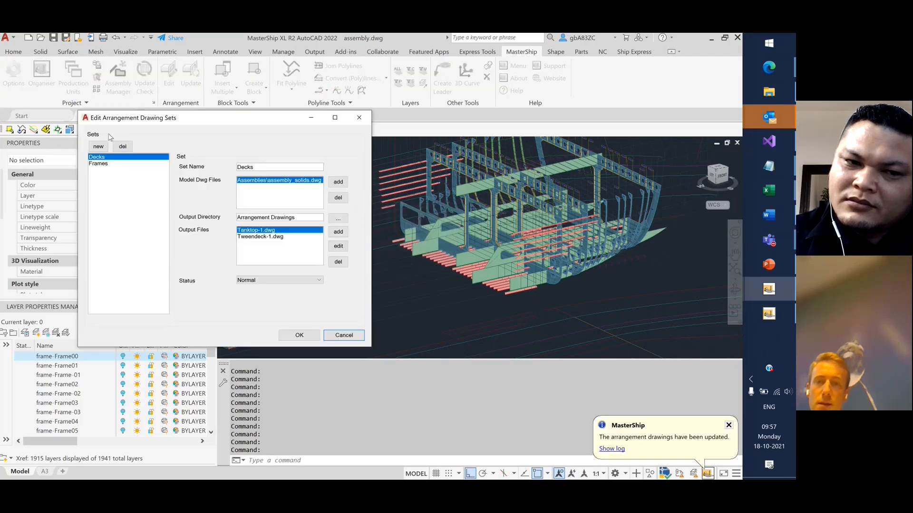
pyautogui.click(110, 182)
pyautogui.click(103, 164)
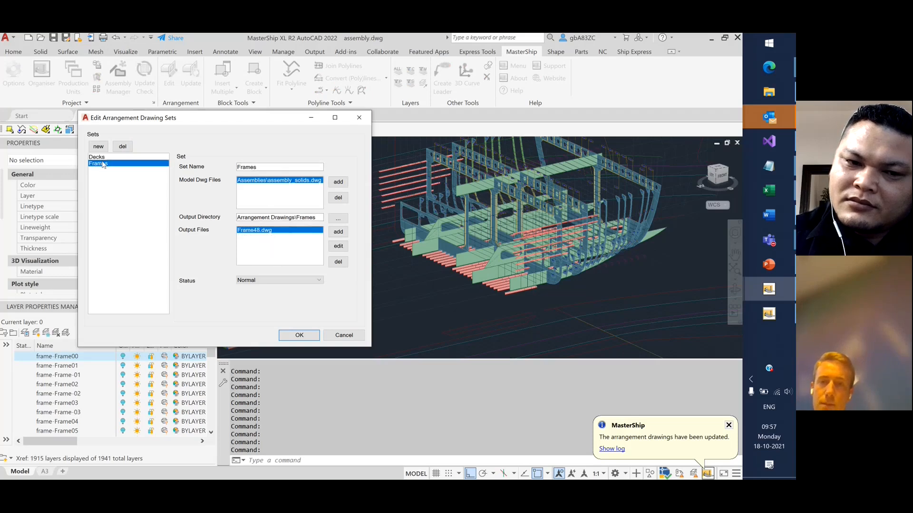
pyautogui.click(338, 232)
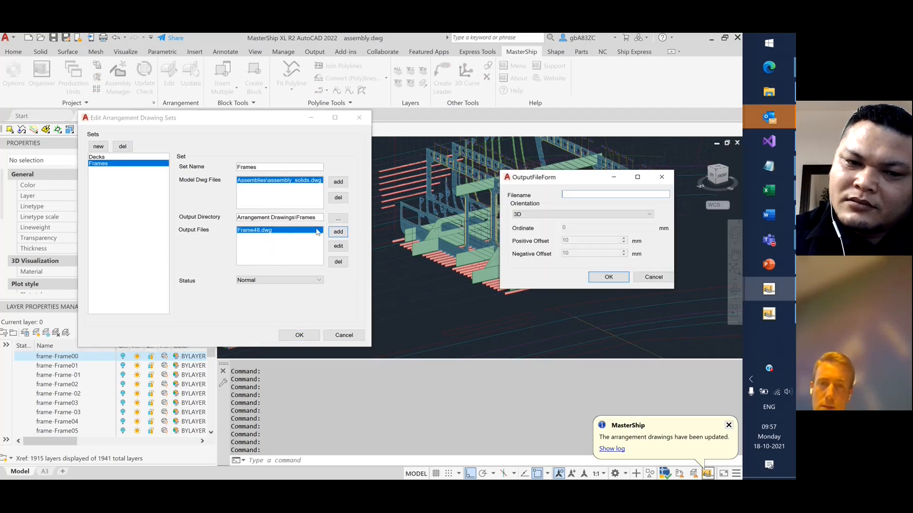
pyautogui.moveTo(610, 176); pyautogui.dragTo(490, 165)
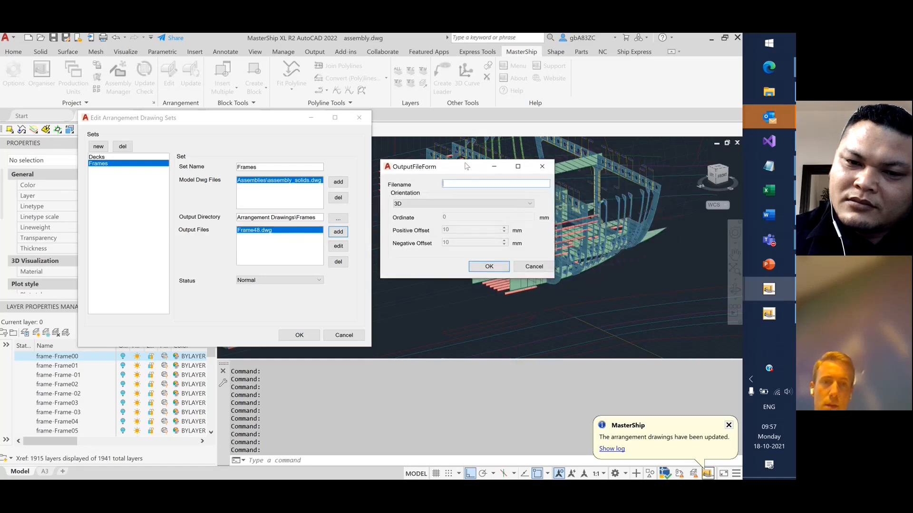
pyautogui.click(490, 203)
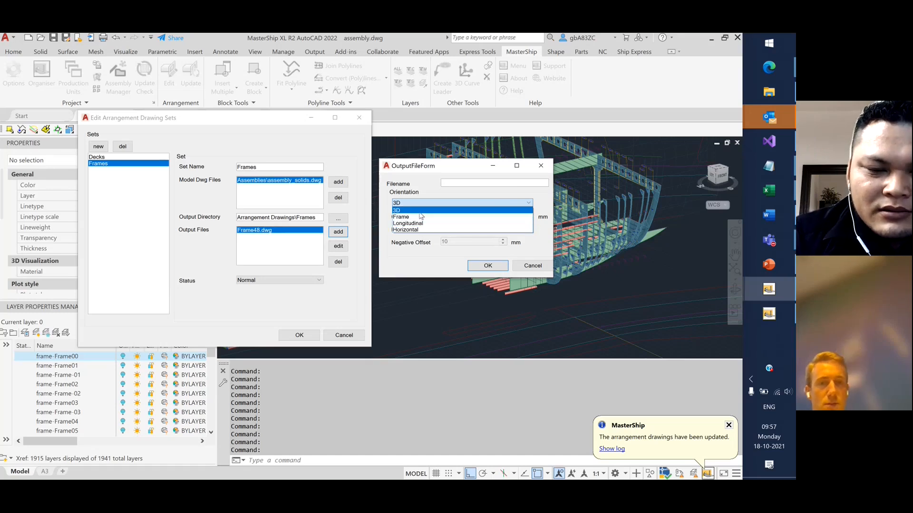
pyautogui.click(463, 210)
pyautogui.click(480, 183)
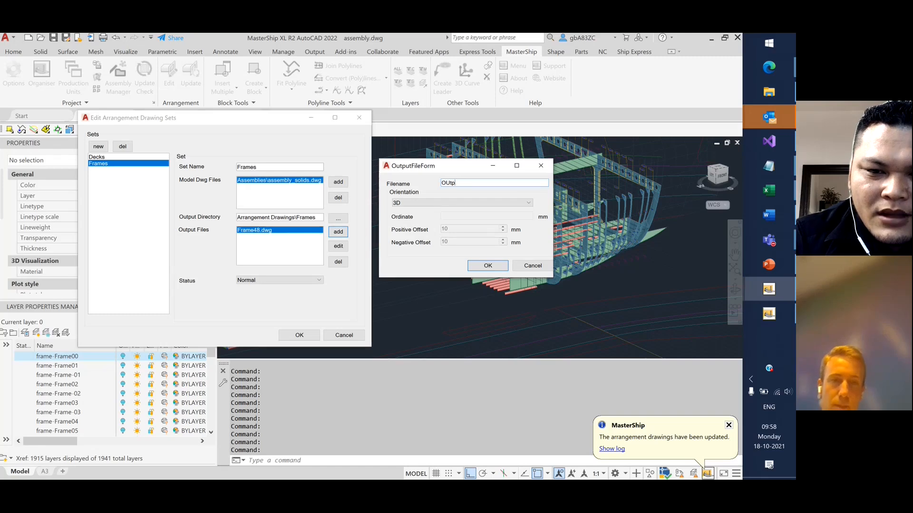
pyautogui.click(488, 265)
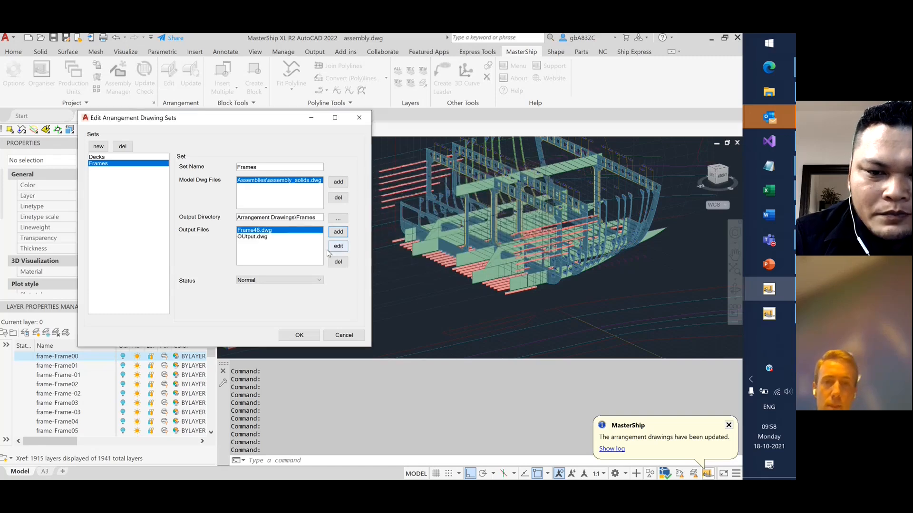
# Accept the edited drawing sets and update the arrangement drawings.
pyautogui.click(299, 335)
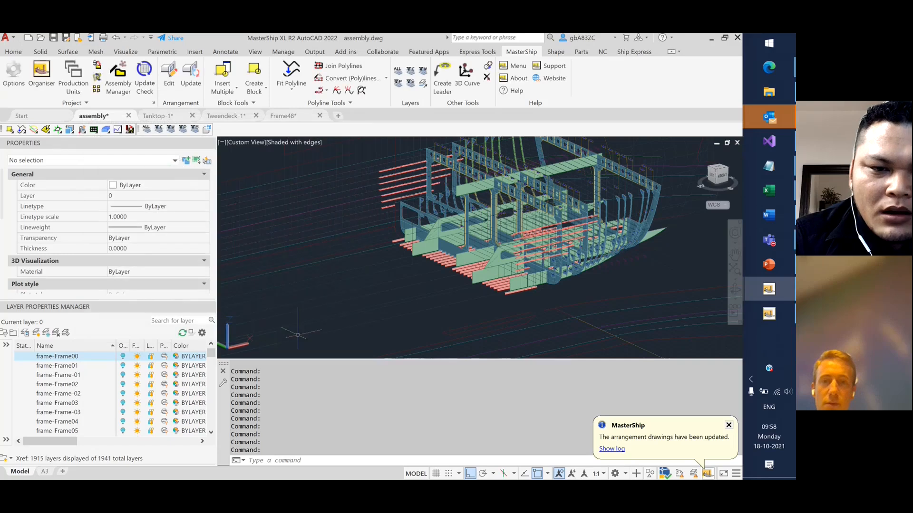
pyautogui.click(190, 75)
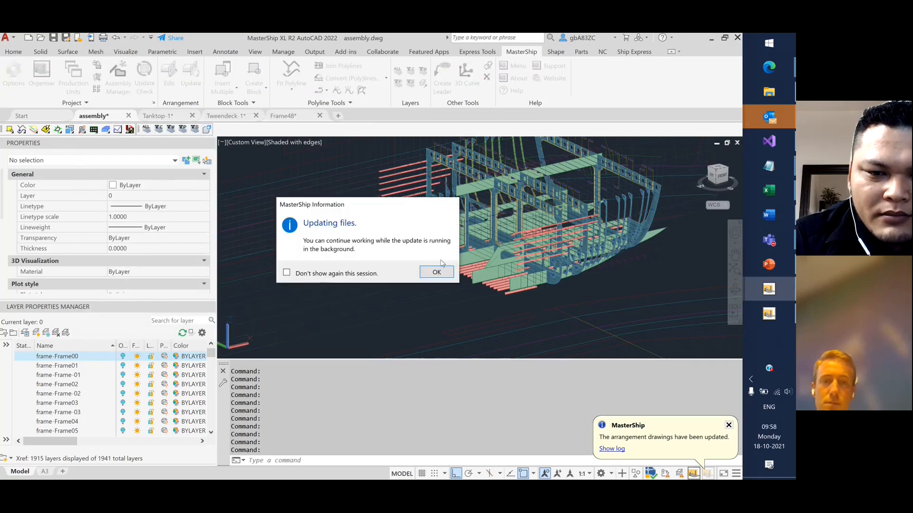
pyautogui.click(436, 273)
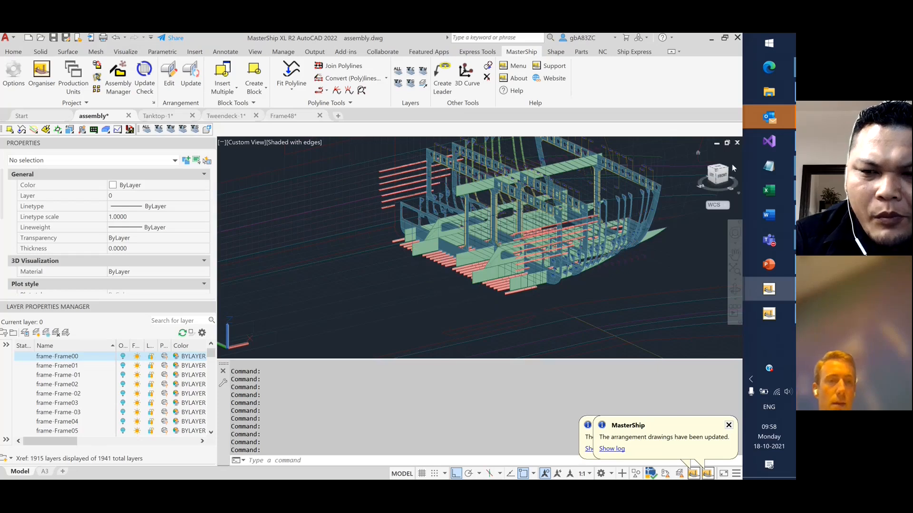
# In the top view, draw a diagonal line with Ortho off across the framed hull section, extending past both sides.
pyautogui.click(721, 176)
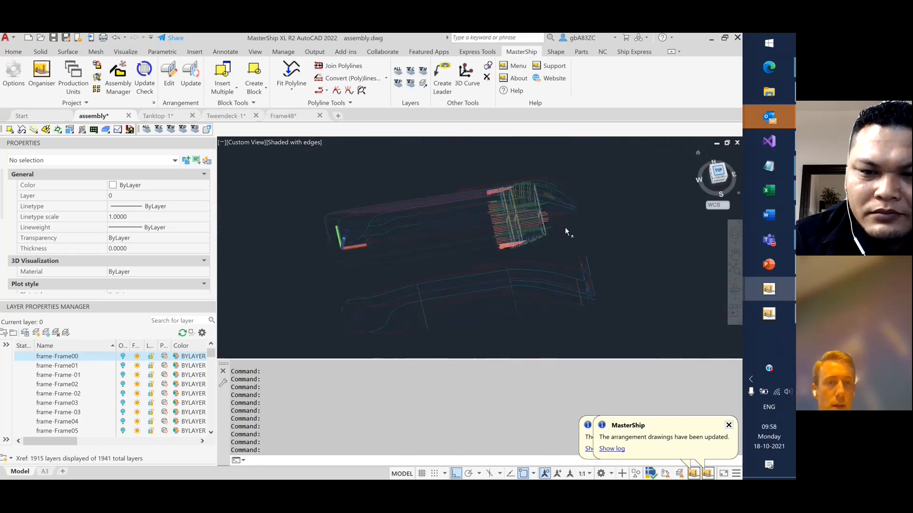
pyautogui.scroll(6, 538, 231)
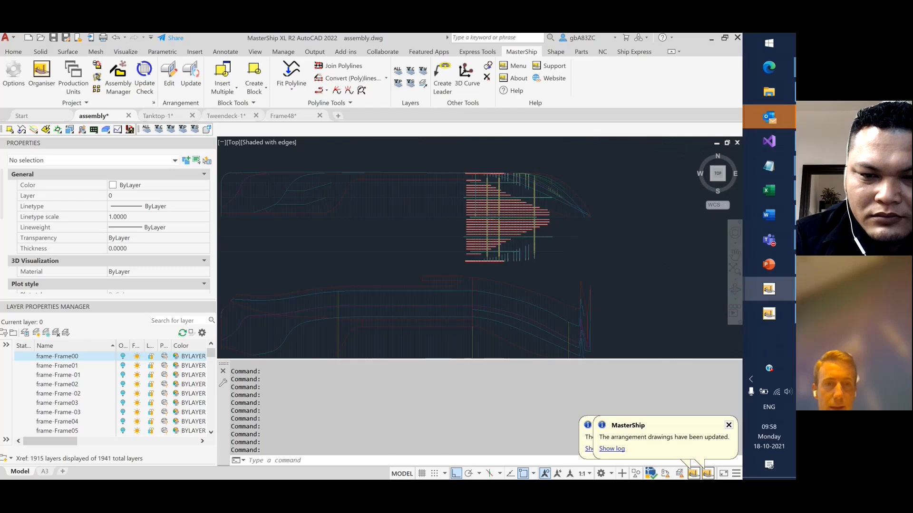
pyautogui.write('l')
pyautogui.press('Return')
pyautogui.click(415, 284)
pyautogui.scroll(-4, 409, 247)
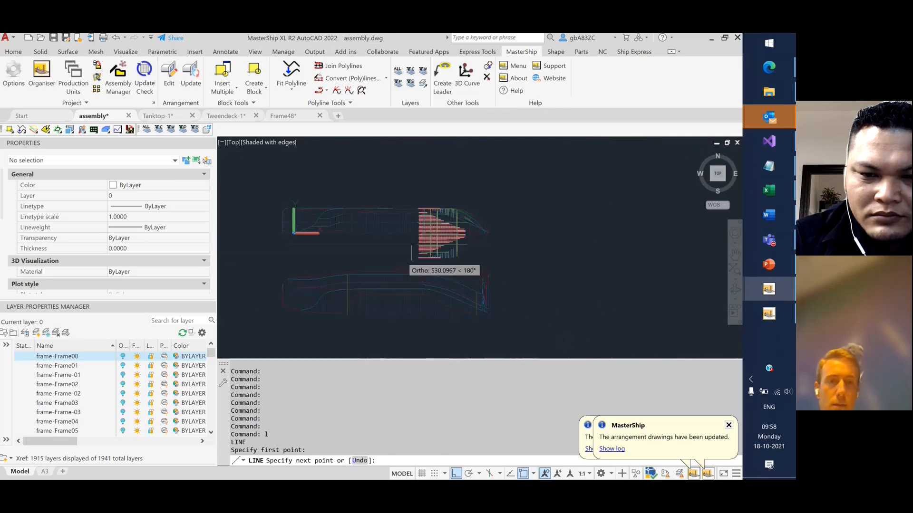
pyautogui.press('F8')
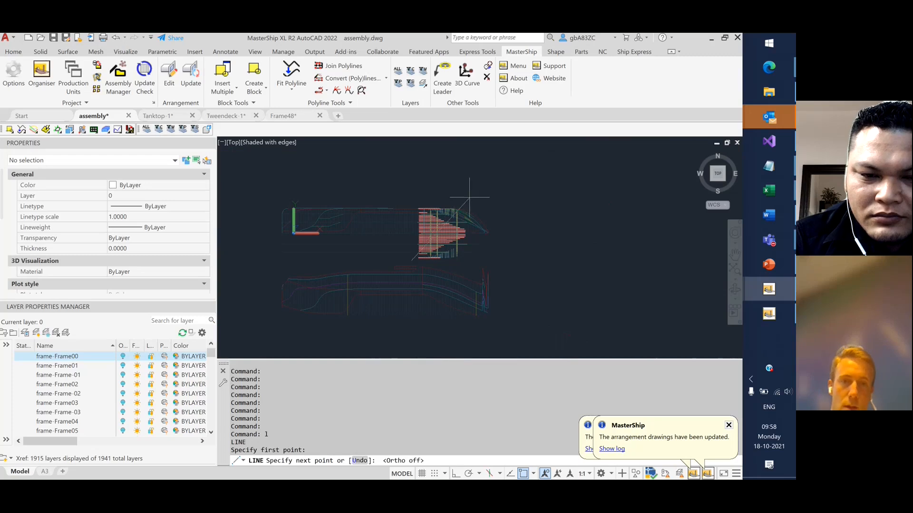
pyautogui.click(466, 194)
pyautogui.rightClick(491, 202)
pyautogui.click(511, 210)
pyautogui.scroll(4, 367, 250)
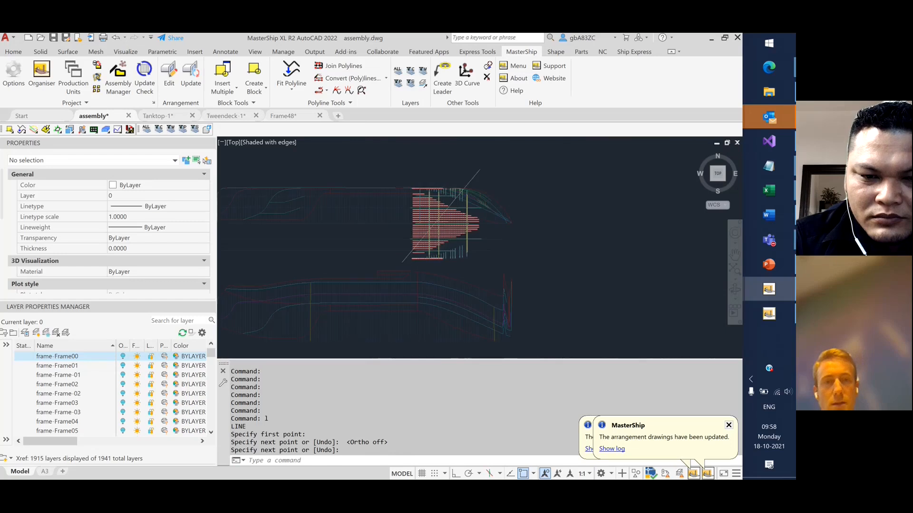
pyautogui.scroll(-2, 368, 257)
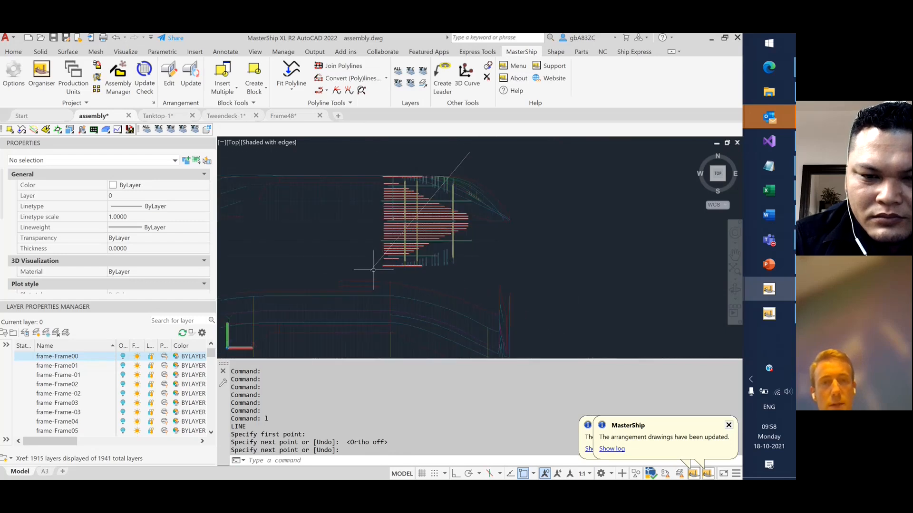
pyautogui.click(467, 166)
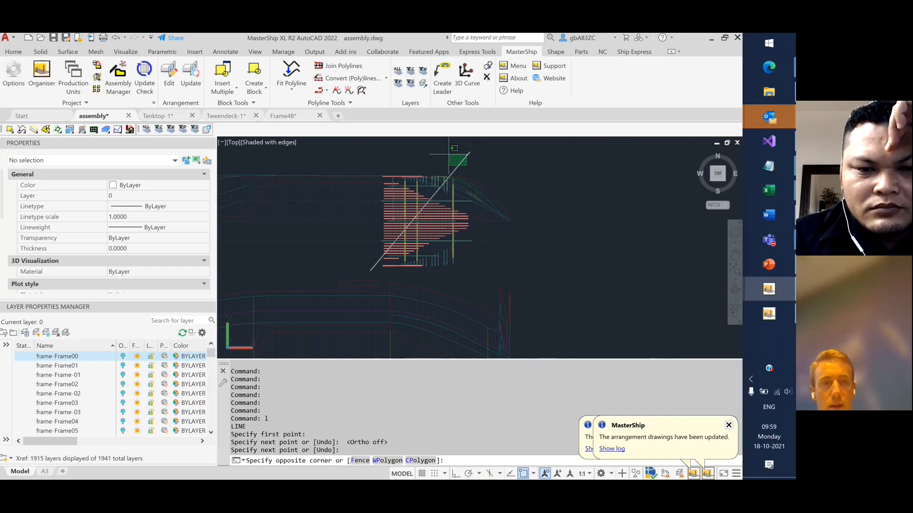
pyautogui.click(581, 170)
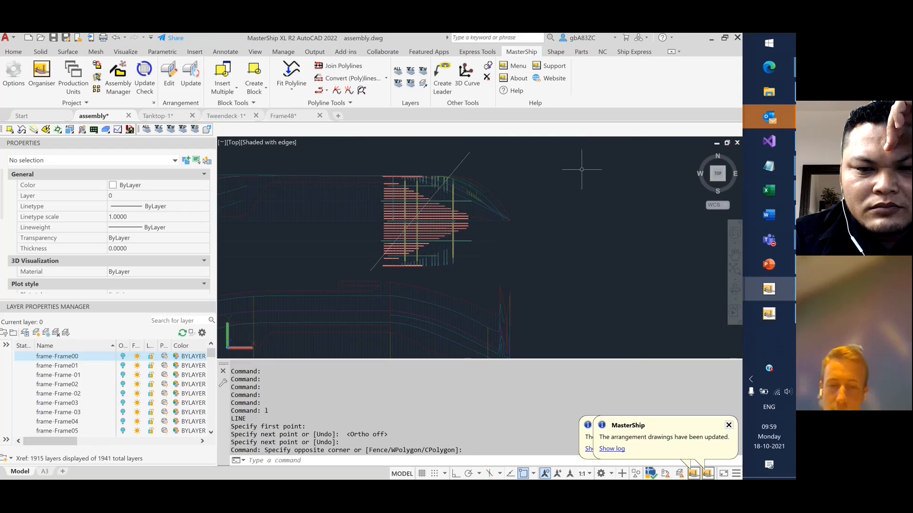
pyautogui.write('UCS')
pyautogui.press('Return')
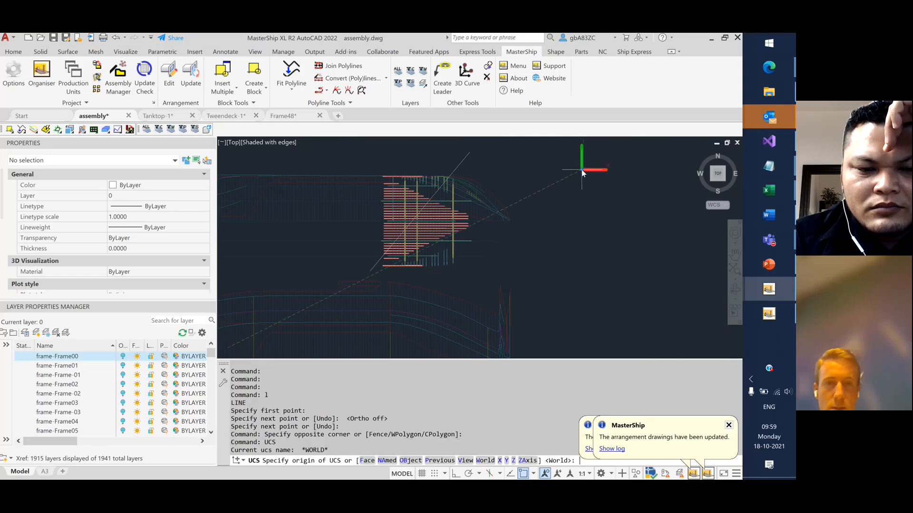
pyautogui.click(470, 153)
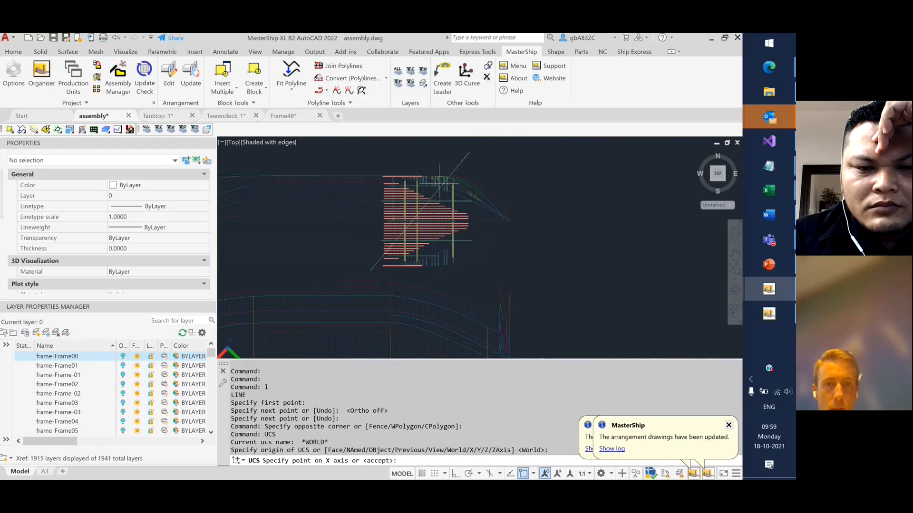
pyautogui.click(370, 271)
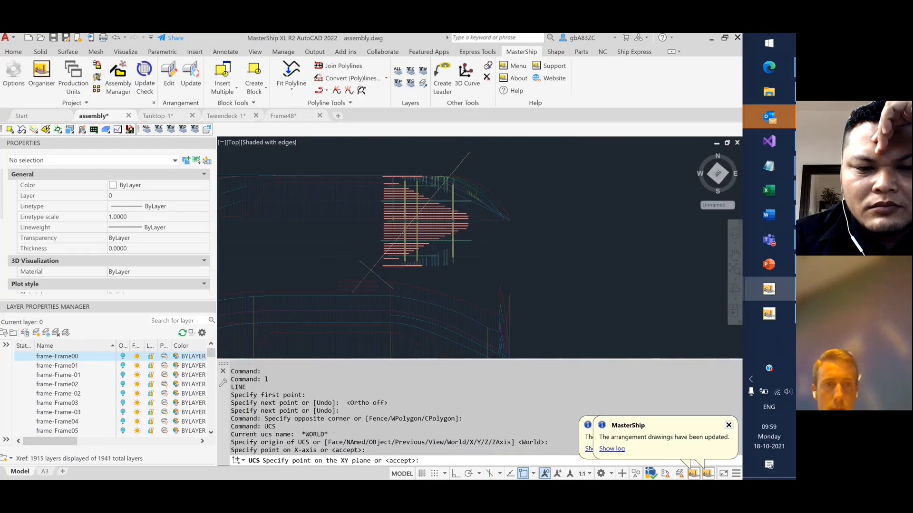
pyautogui.press('Escape')
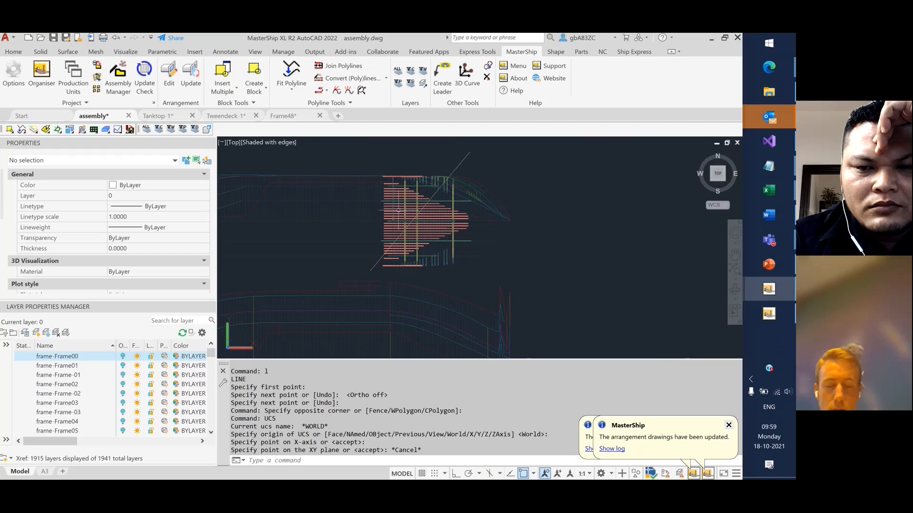
# Set a UCS with its origin at the diagonal line's upper end and its X-axis along the line to the lower end.
pyautogui.write('ucs')
pyautogui.press('Return')
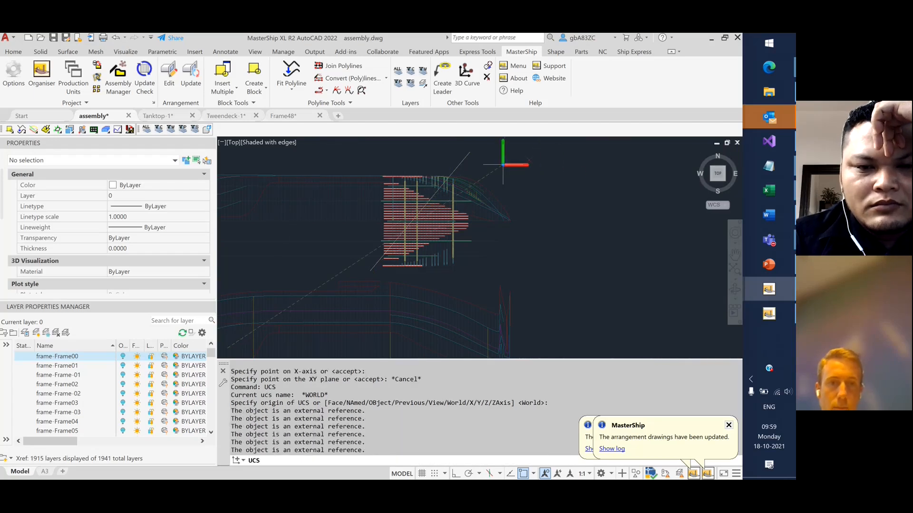
pyautogui.click(470, 152)
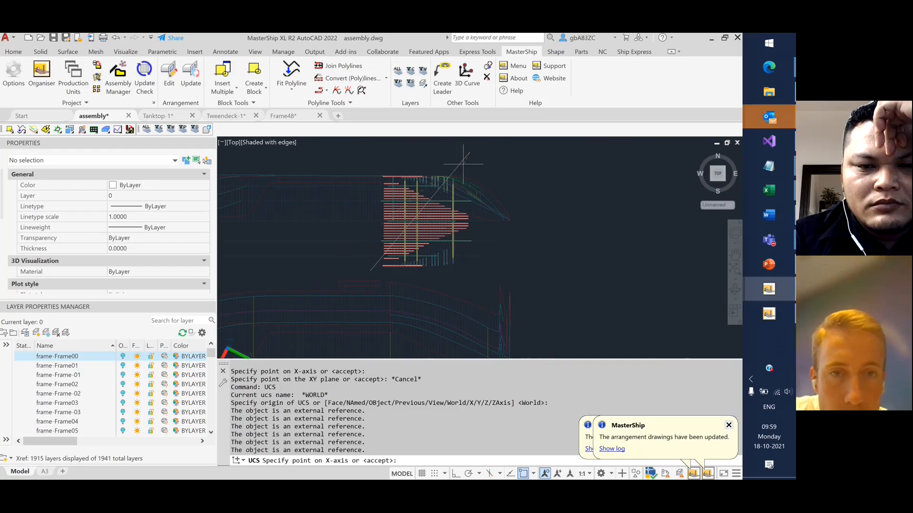
pyautogui.click(370, 270)
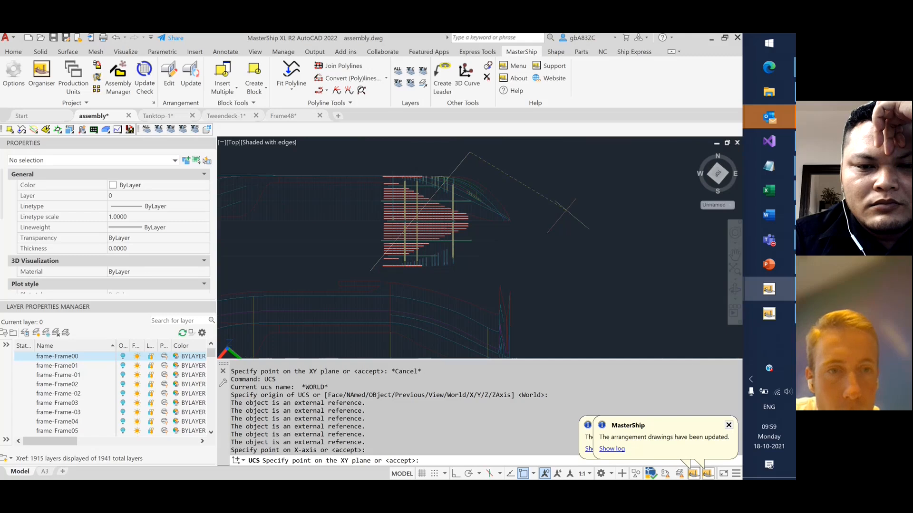
pyautogui.click(370, 271)
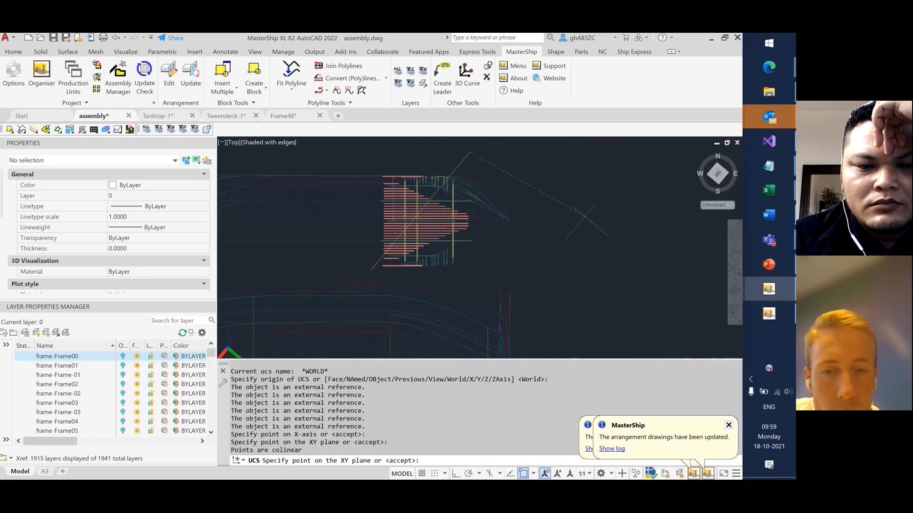
pyautogui.press('Return')
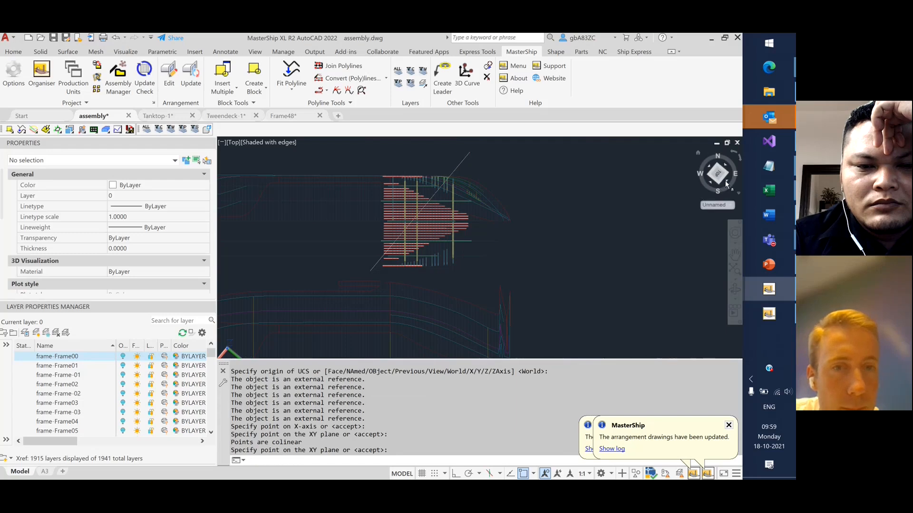
# View the model from the back of the new UCS and examine the frame structure seen square to the diagonal line.
pyautogui.click(726, 184)
pyautogui.scroll(5, 546, 257)
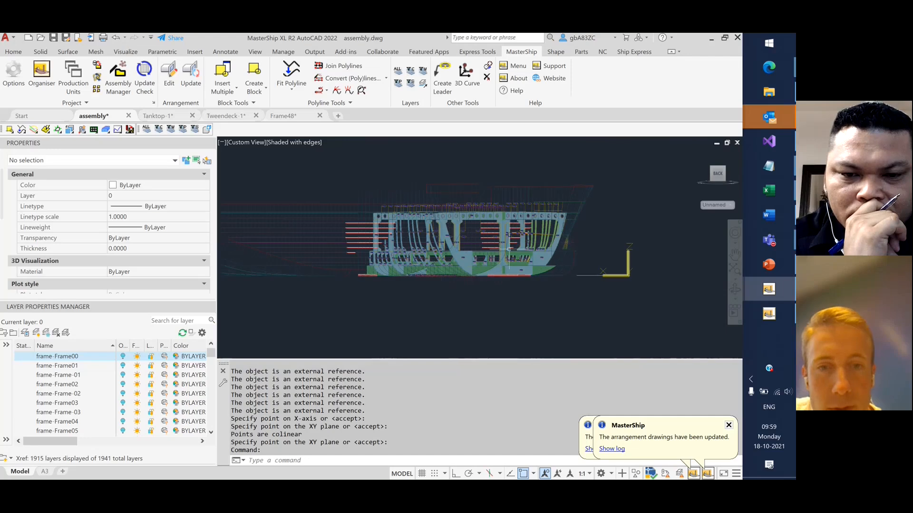
pyautogui.scroll(2, 445, 233)
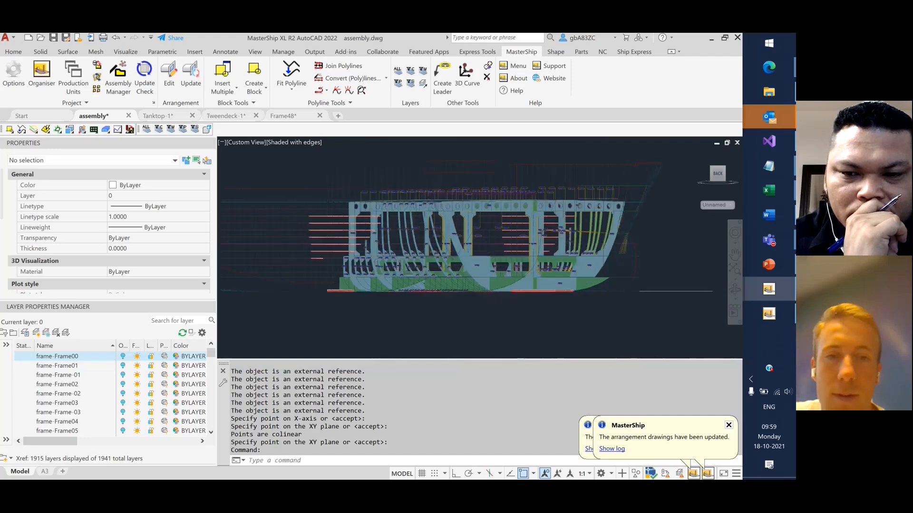
pyautogui.scroll(2, 493, 244)
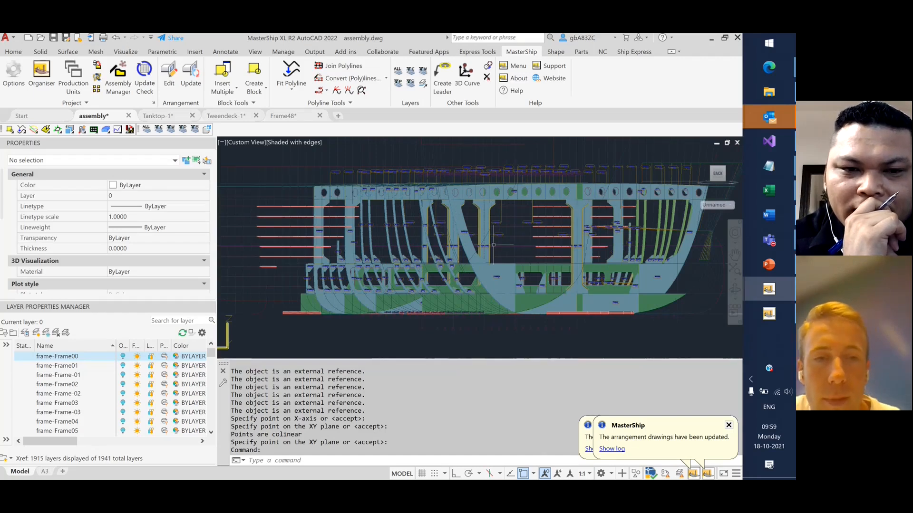
pyautogui.click(490, 280)
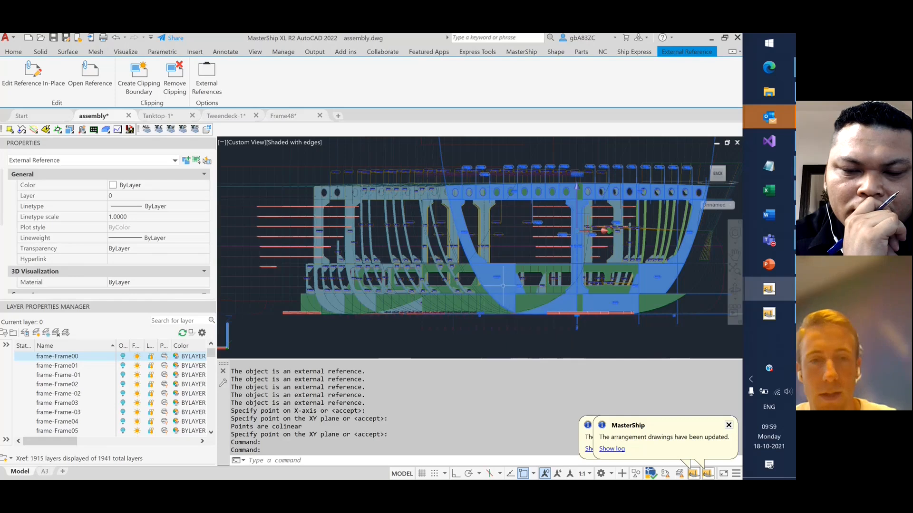
pyautogui.press('Escape')
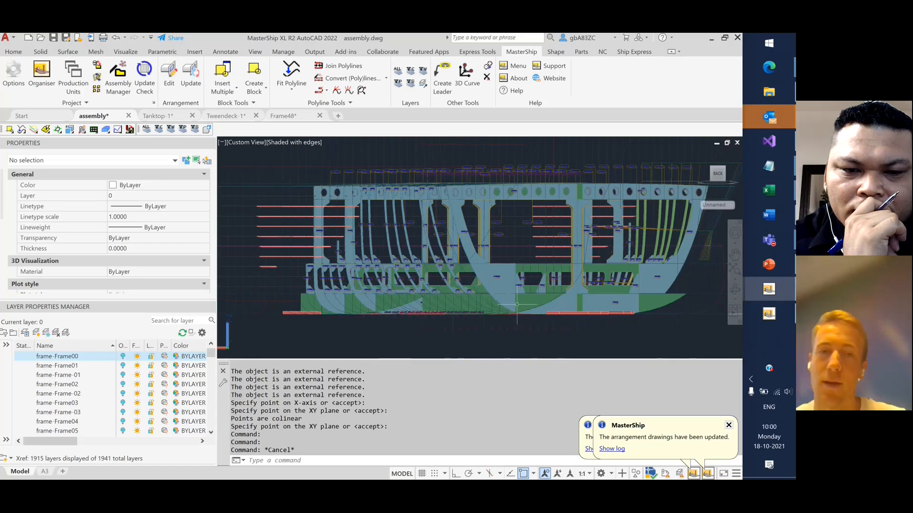
# Return to the top view aligned with the new UCS and inspect the diagonal line crossing the hull section.
pyautogui.click(717, 167)
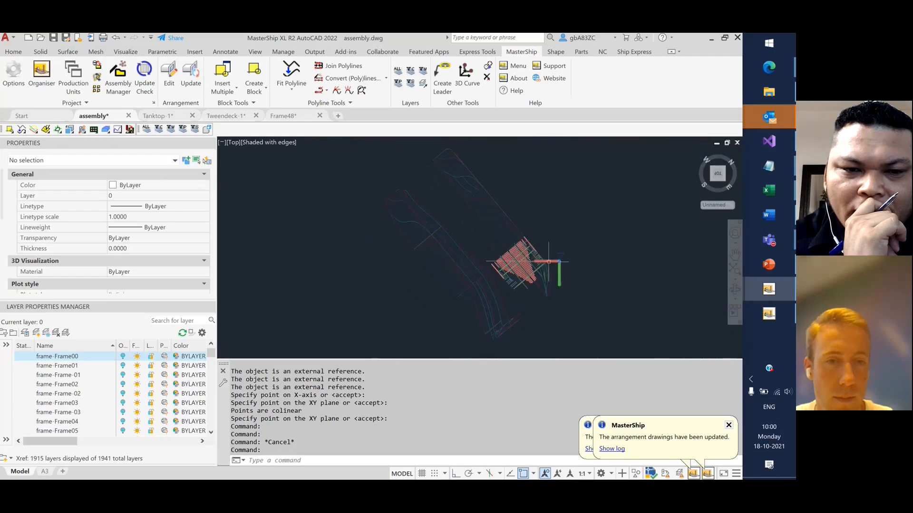
pyautogui.scroll(5, 523, 261)
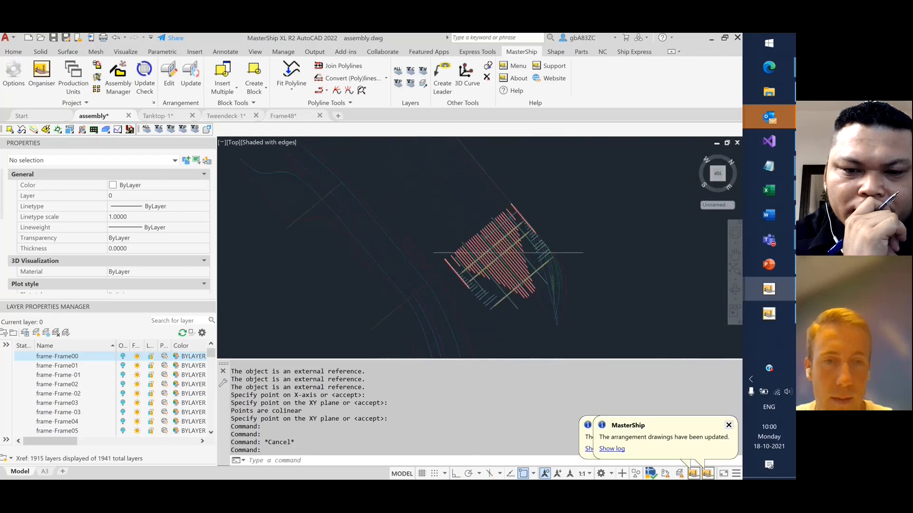
pyautogui.scroll(3, 592, 252)
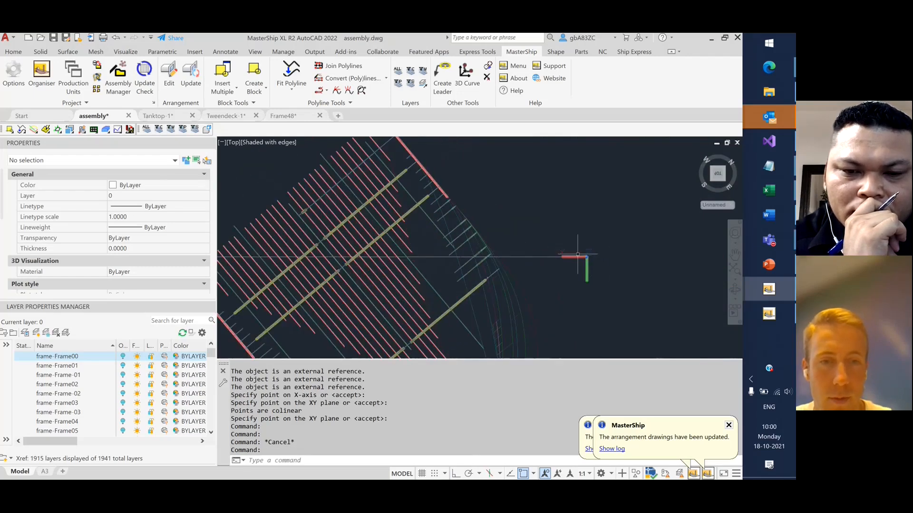
# Draw a thin rectangle along the diagonal line, from the UCS origin to just past the line's far end.
pyautogui.write('r')
pyautogui.press('Return')
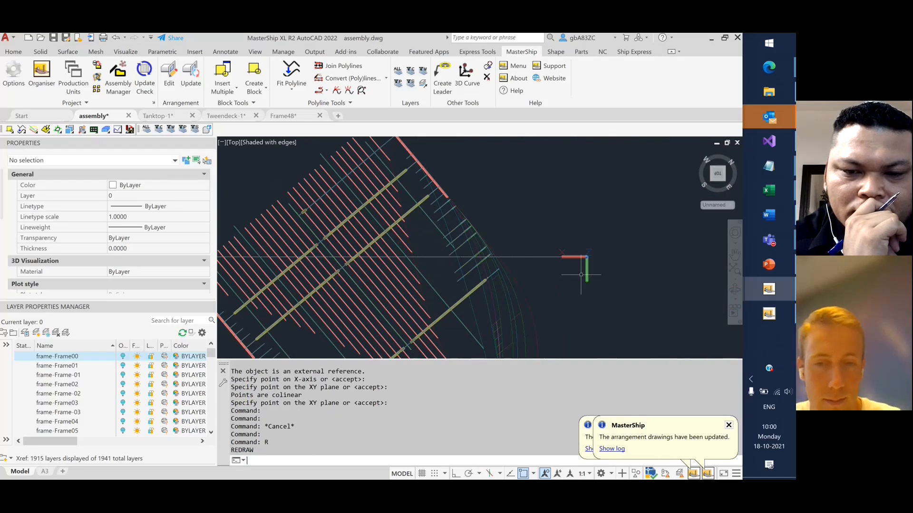
pyautogui.write('rect')
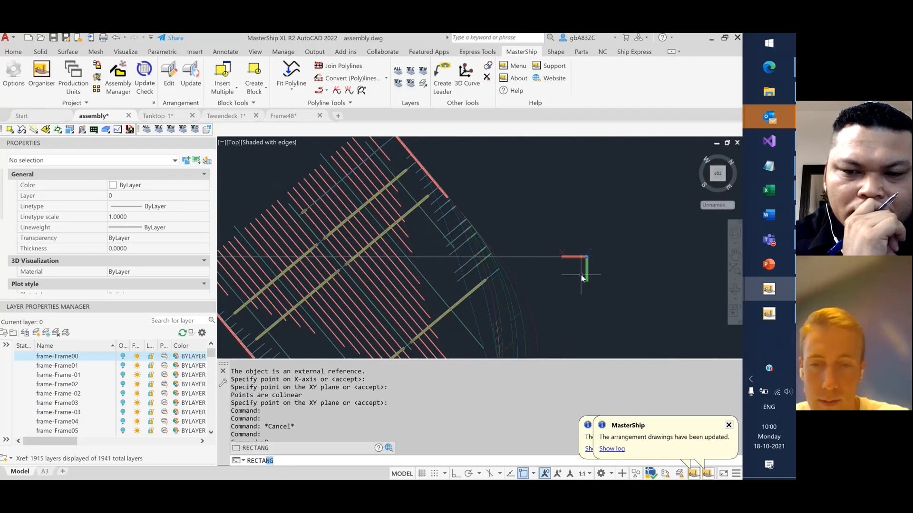
pyautogui.press('Return')
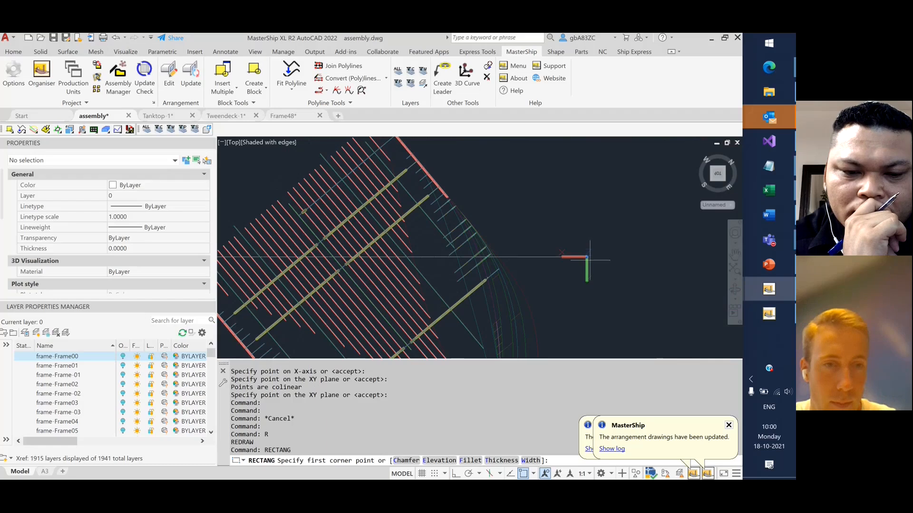
pyautogui.click(586, 256)
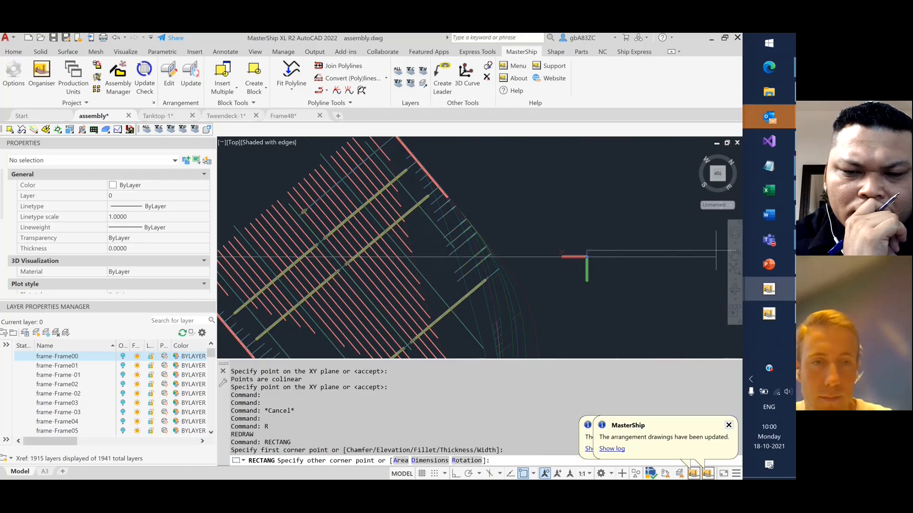
pyautogui.scroll(-1, 660, 254)
pyautogui.scroll(-2, 664, 256)
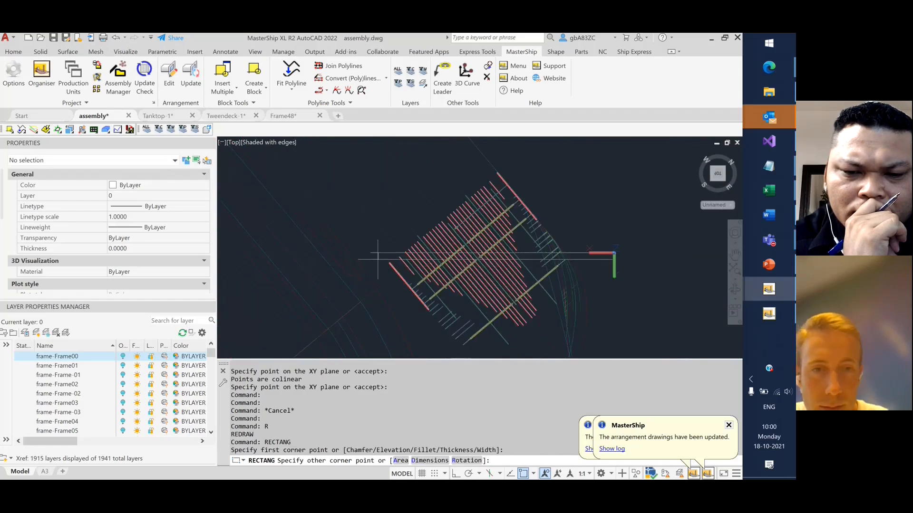
pyautogui.scroll(5, 371, 246)
pyautogui.scroll(2, 371, 245)
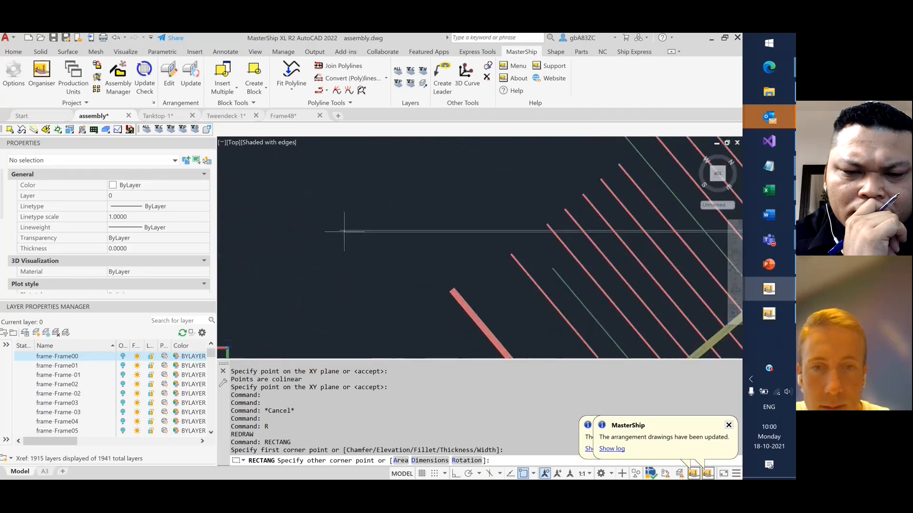
pyautogui.click(336, 237)
pyautogui.rightClick(375, 270)
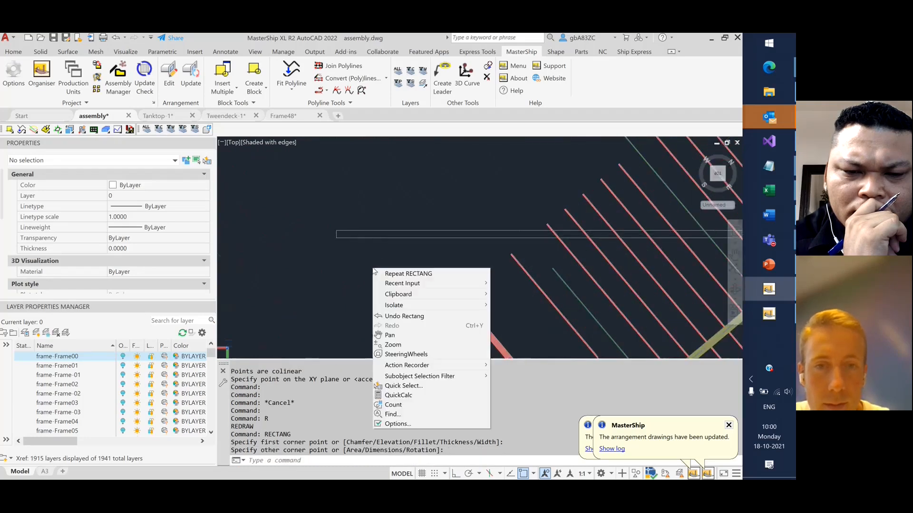
pyautogui.click(397, 255)
pyautogui.press('Escape')
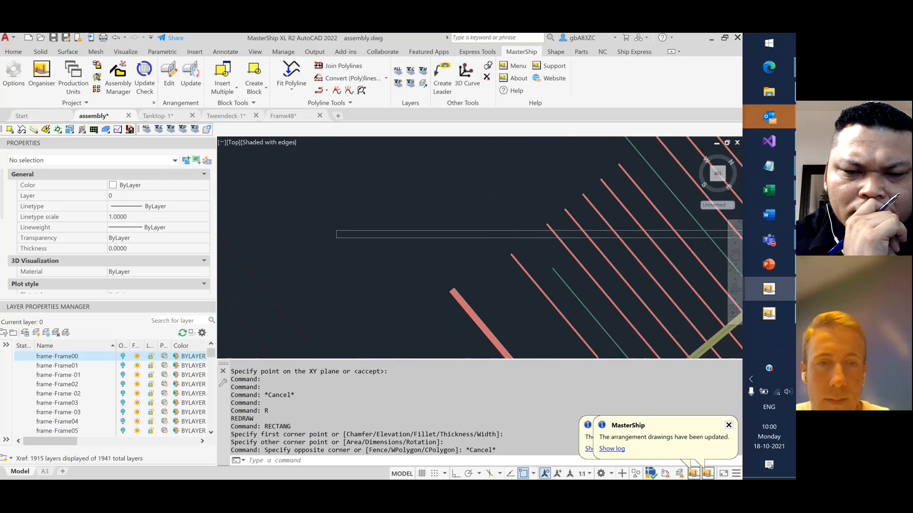
# Highlight the diagonal line with its thin rectangle and examine where this slice crosses the hull section.
pyautogui.scroll(-2, 375, 256)
pyautogui.click(375, 256)
pyautogui.click(327, 215)
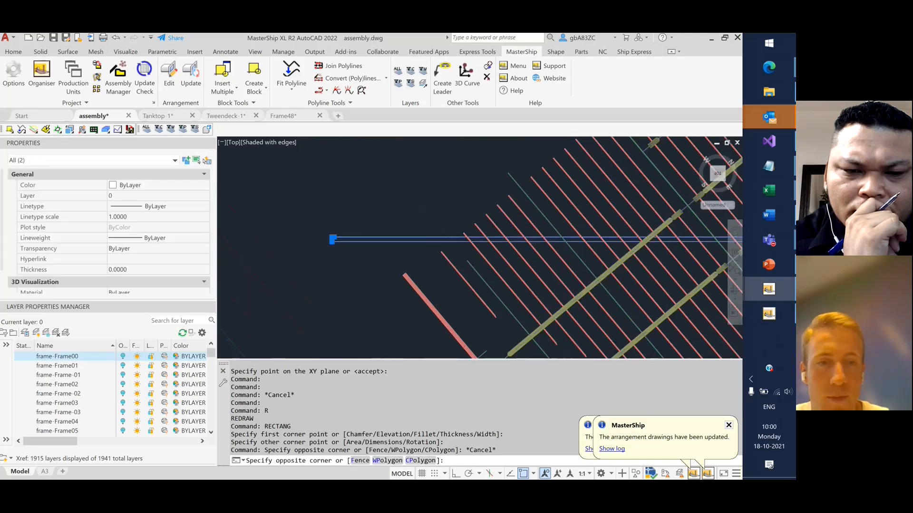
pyautogui.scroll(-2, 306, 204)
pyautogui.scroll(1, 390, 214)
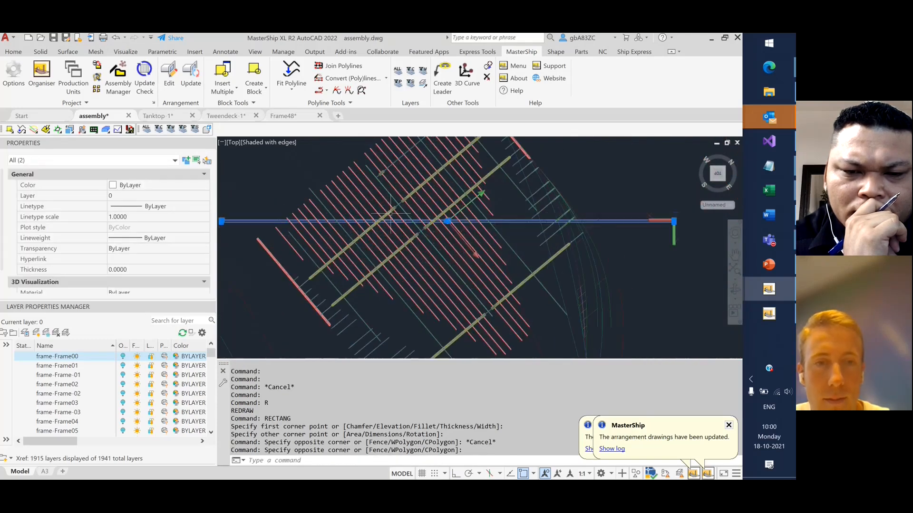
pyautogui.scroll(-1, 390, 214)
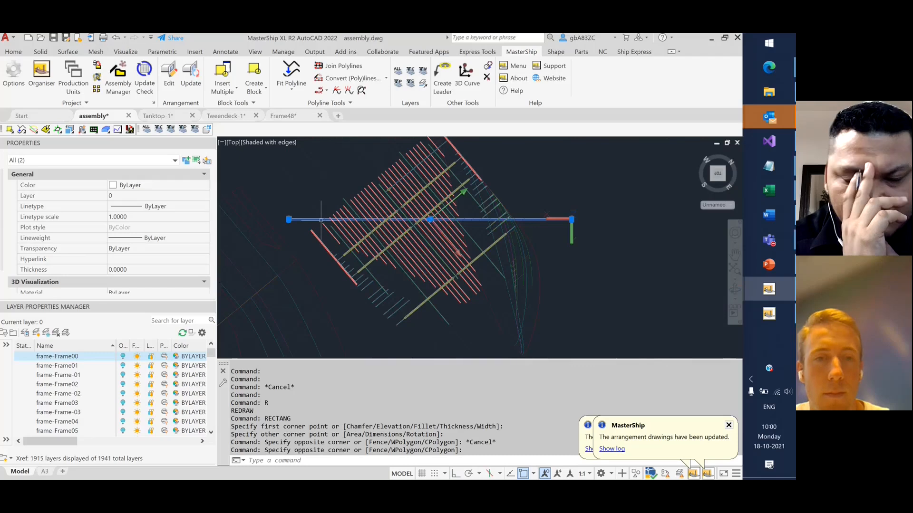
pyautogui.press('Escape')
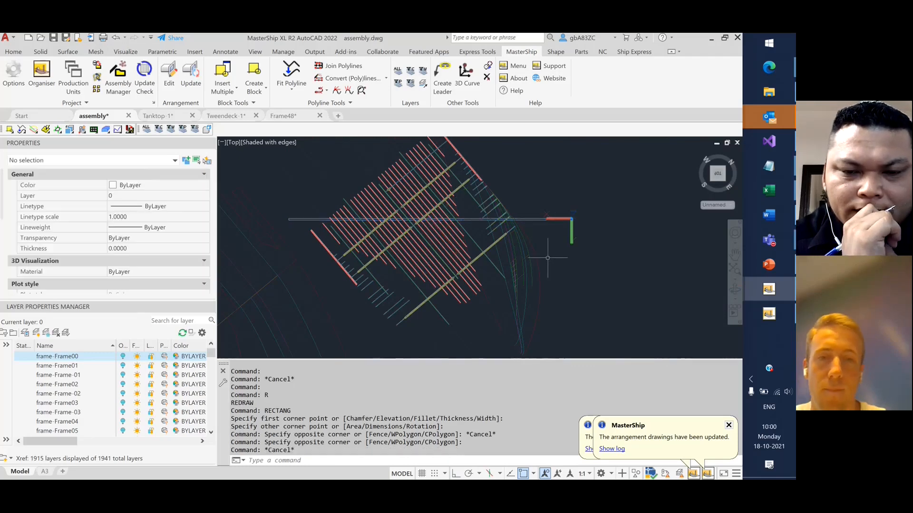
pyautogui.click(493, 246)
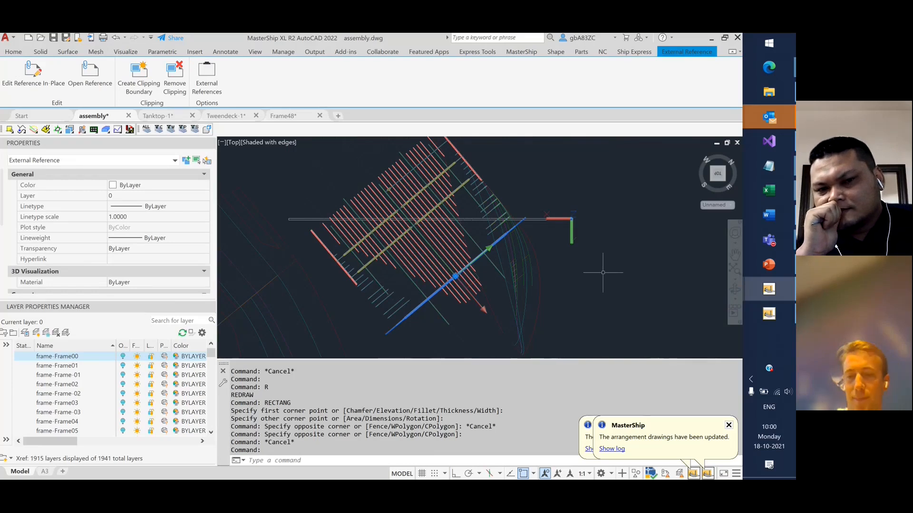
pyautogui.press('Escape')
pyautogui.press('Escape')
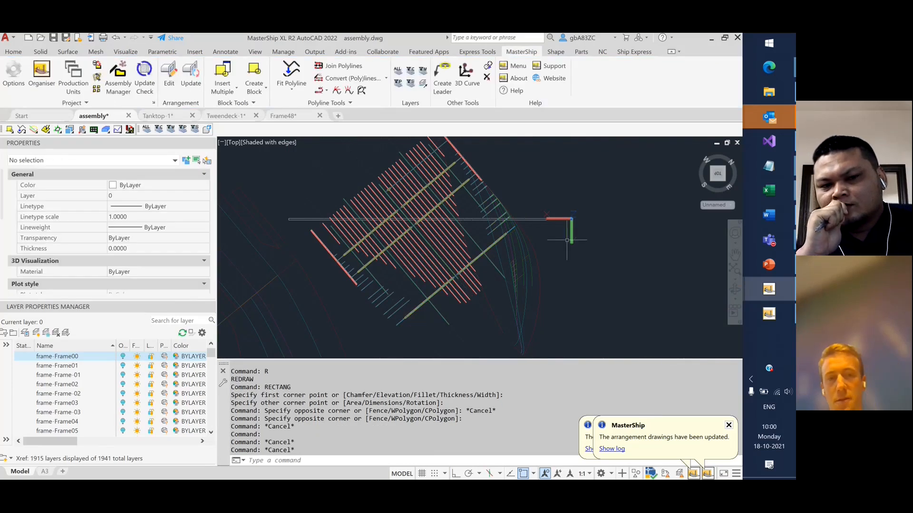
# Delete the diagonal line together with the thin rectangle drawn along it.
pyautogui.click(568, 240)
pyautogui.click(548, 195)
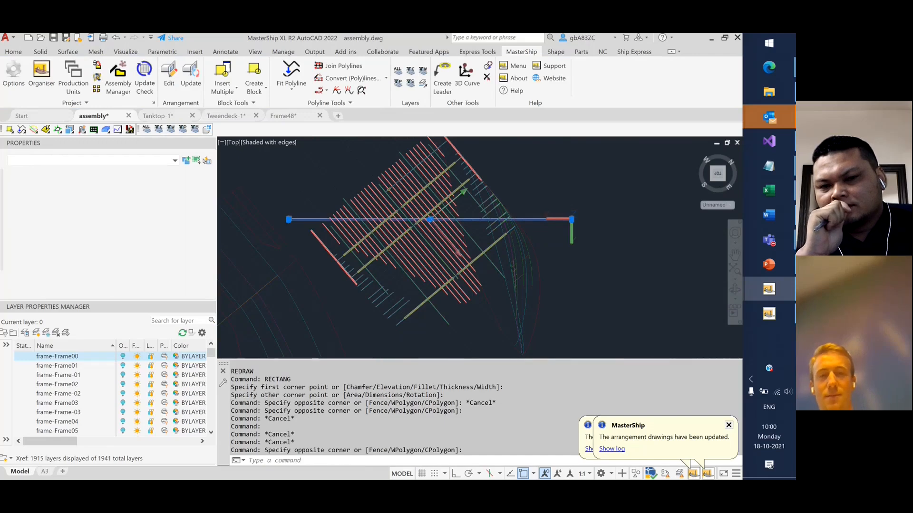
pyautogui.press('Delete')
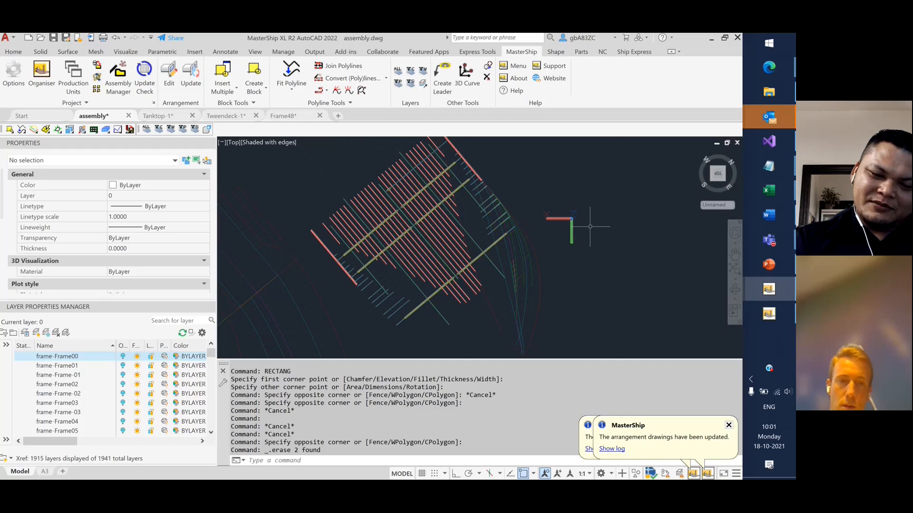
# Reset the UCS to World and orient the top view with north up.
pyautogui.press('Escape')
pyautogui.press('Escape')
pyautogui.write('ucs')
pyautogui.press('Return')
pyautogui.write('w')
pyautogui.press('Return')
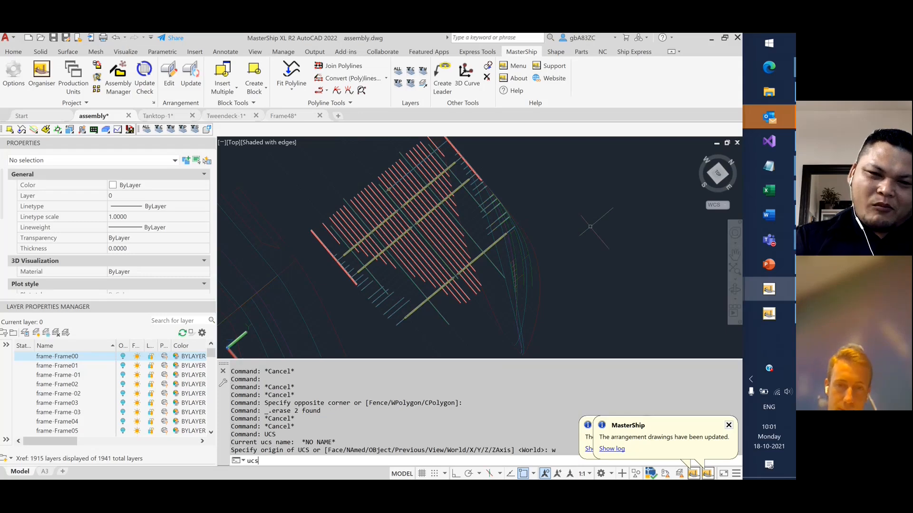
pyautogui.press('Return')
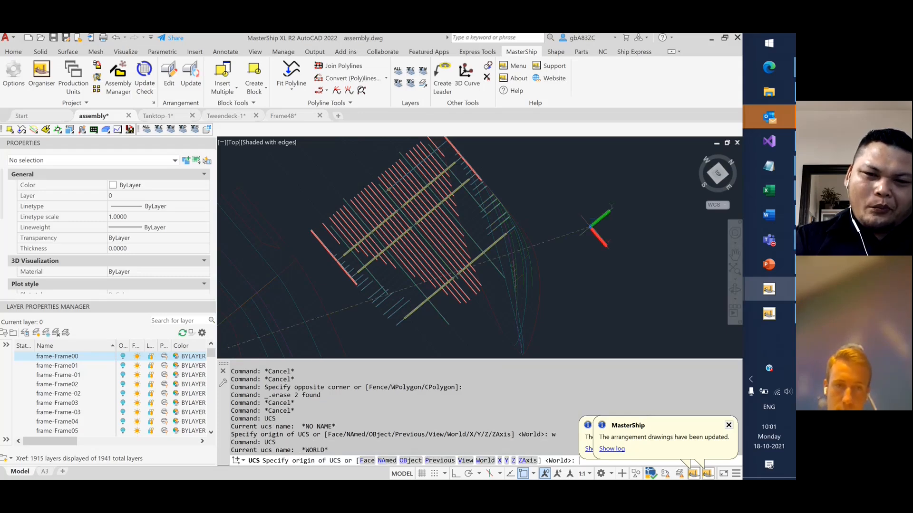
pyautogui.press('Return')
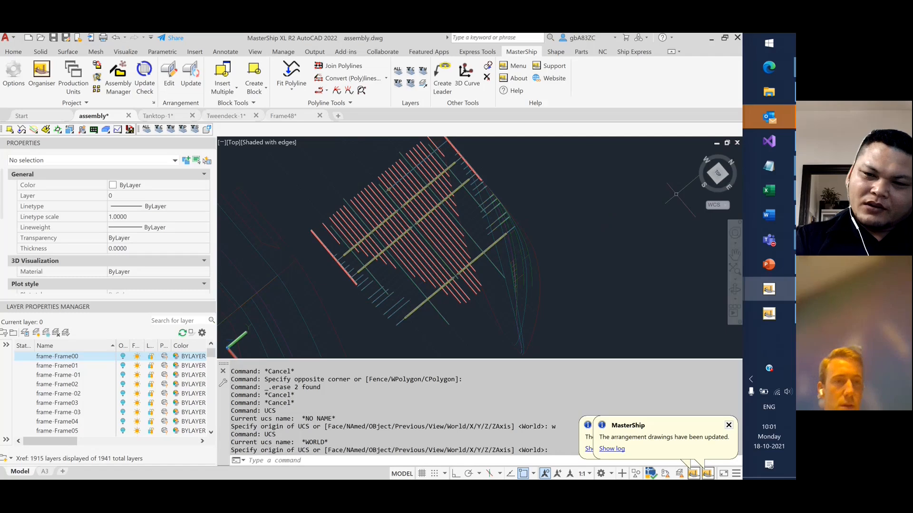
pyautogui.press('Escape')
pyautogui.click(717, 175)
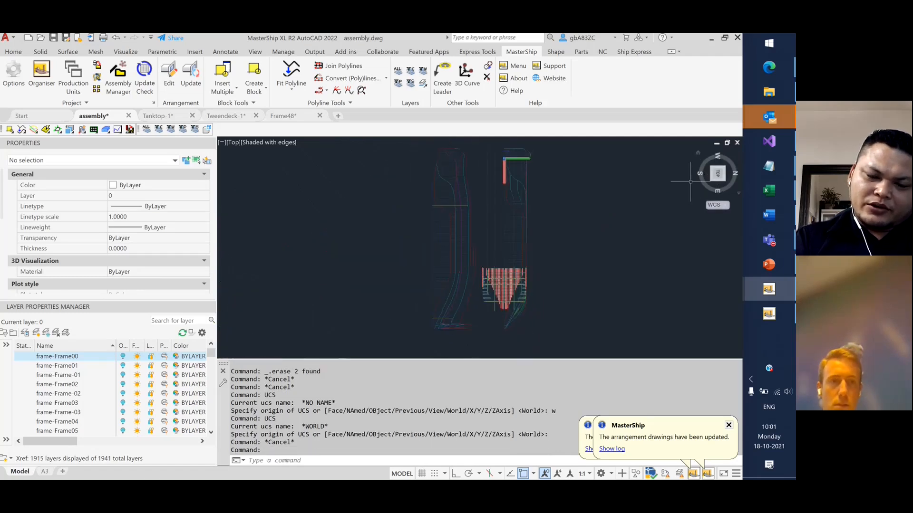
pyautogui.click(732, 153)
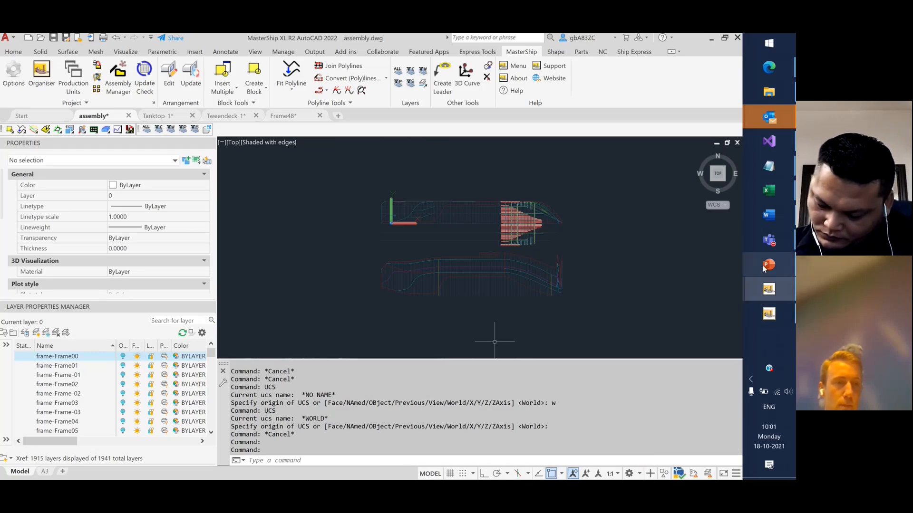
# Switch to the PowerPoint presentation and review the slides on importing external components and exporting the model.
pyautogui.moveTo(764, 266)
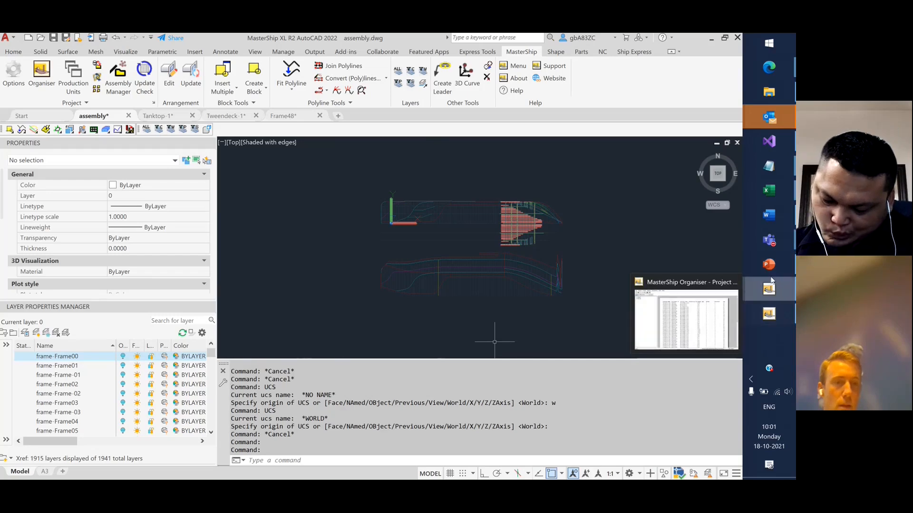
pyautogui.click(673, 257)
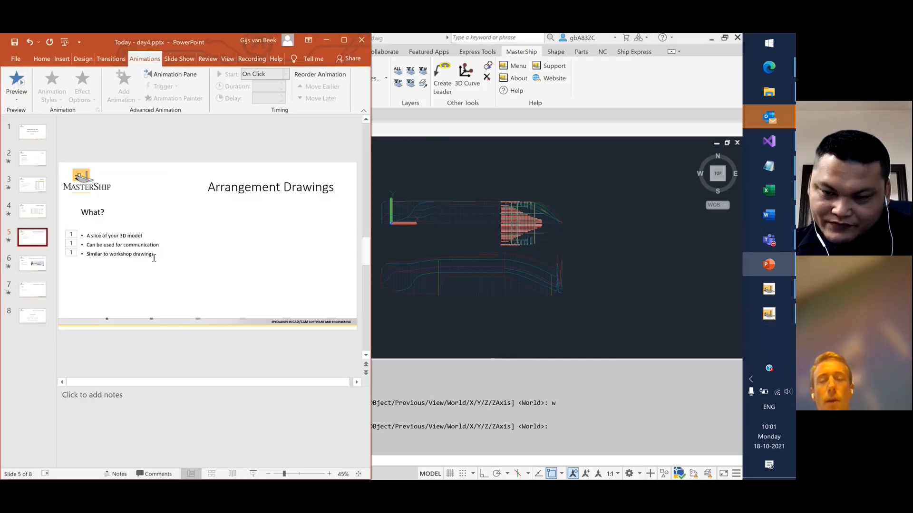
pyautogui.click(34, 270)
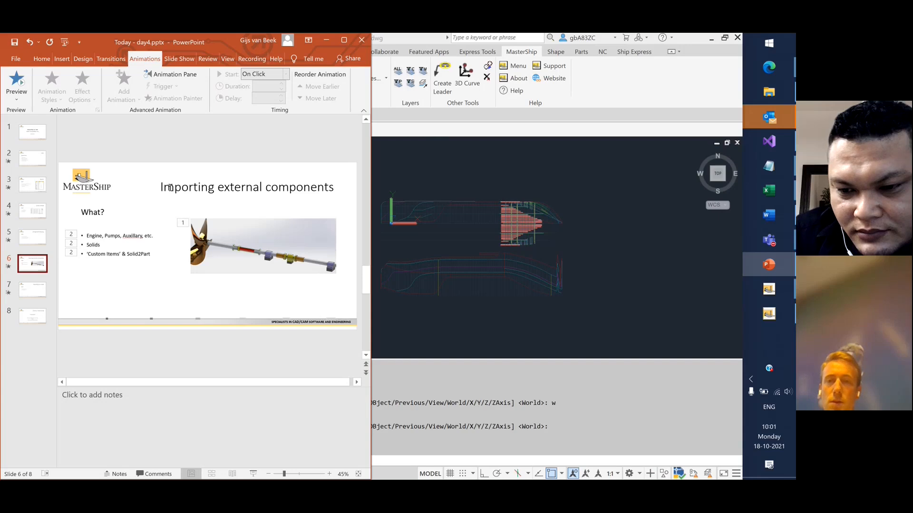
pyautogui.click(32, 293)
pyautogui.press('Up')
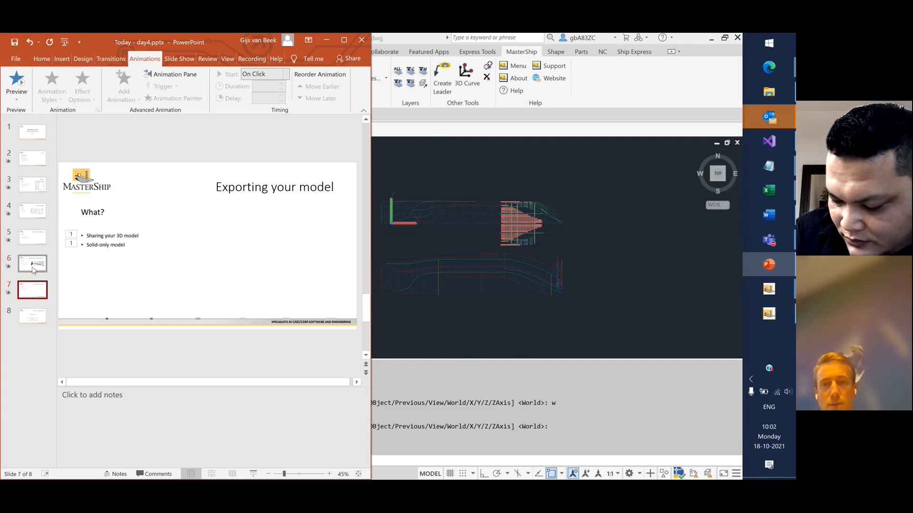
pyautogui.click(34, 294)
pyautogui.click(35, 268)
pyautogui.click(36, 293)
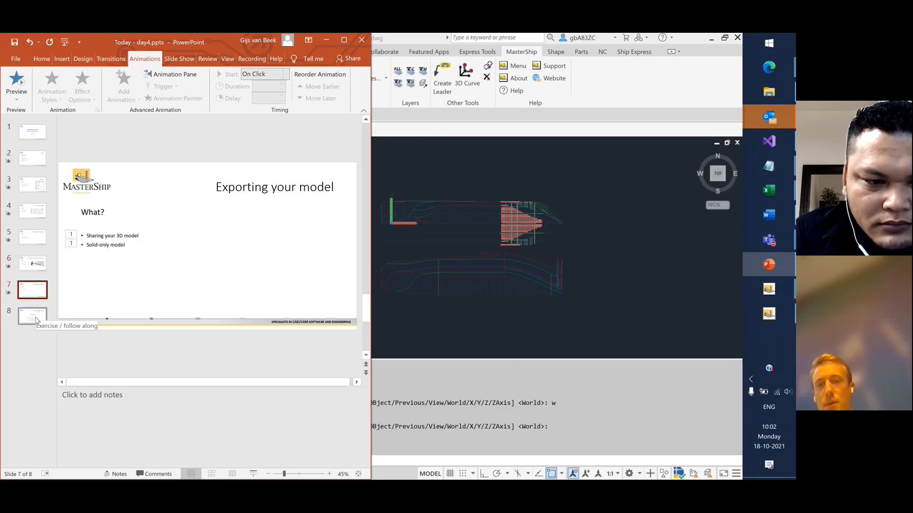
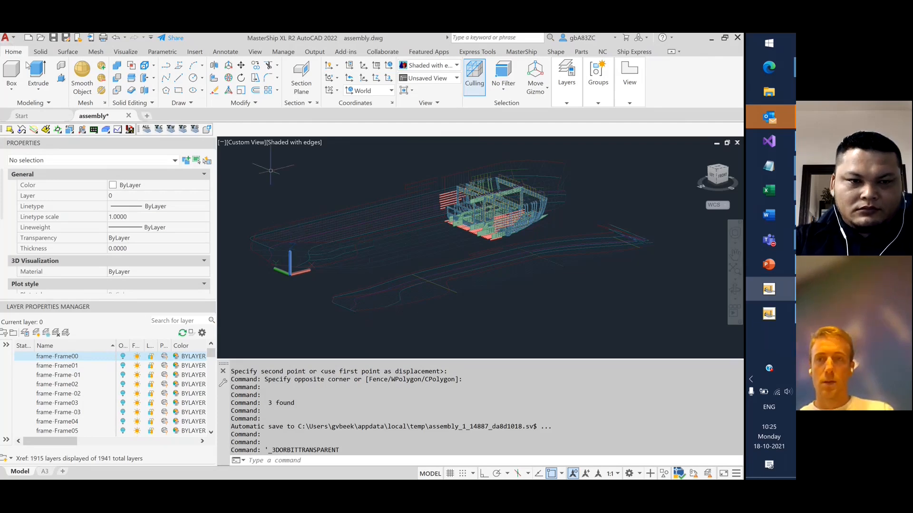
# Start a file import into the assembly and browse to Projects > Training Naval Arch > Training Parts.
pyautogui.click(11, 44)
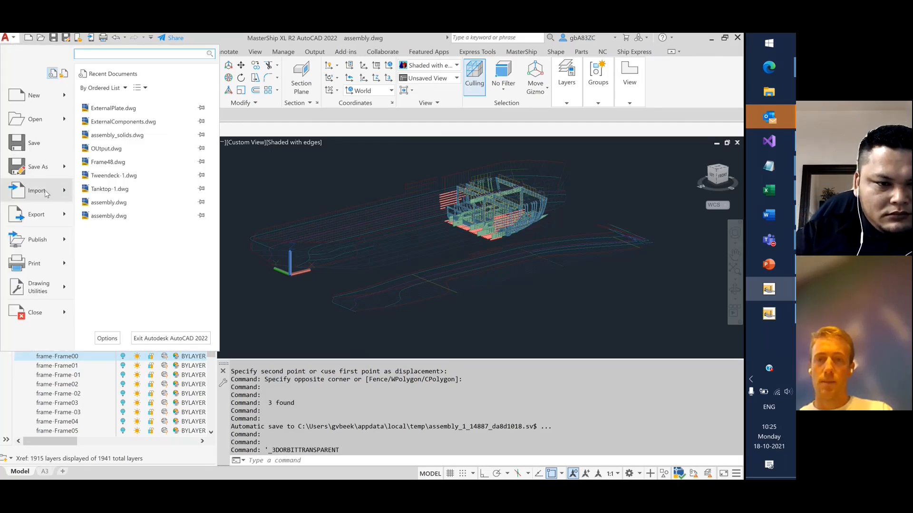
pyautogui.moveTo(47, 196)
pyautogui.click(141, 177)
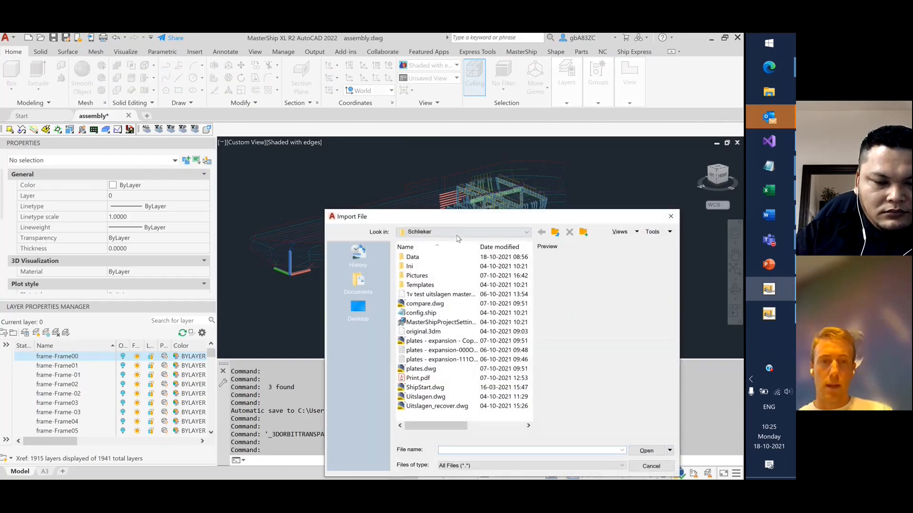
pyautogui.click(522, 232)
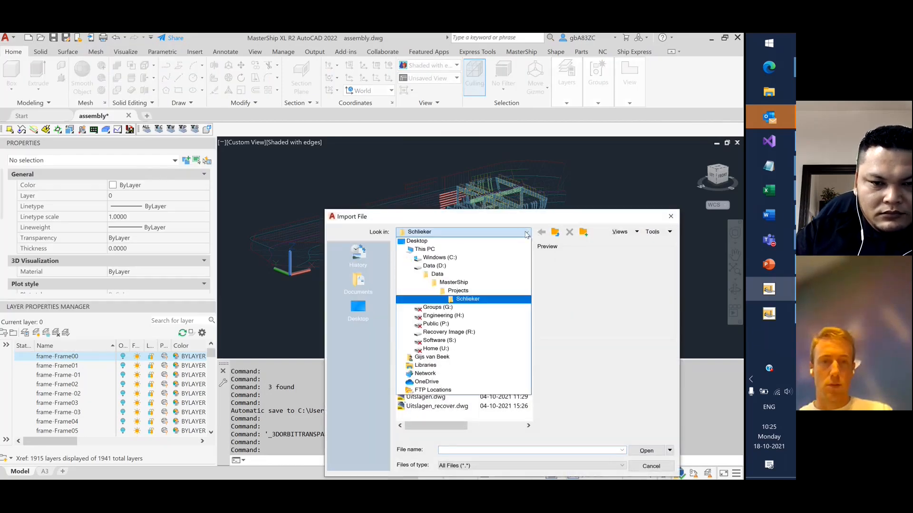
pyautogui.click(485, 284)
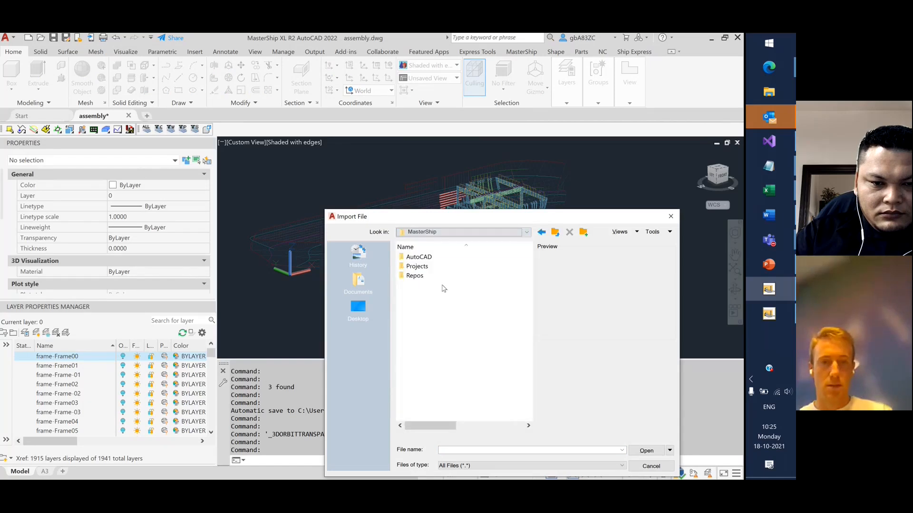
pyautogui.doubleClick(430, 266)
pyautogui.doubleClick(434, 293)
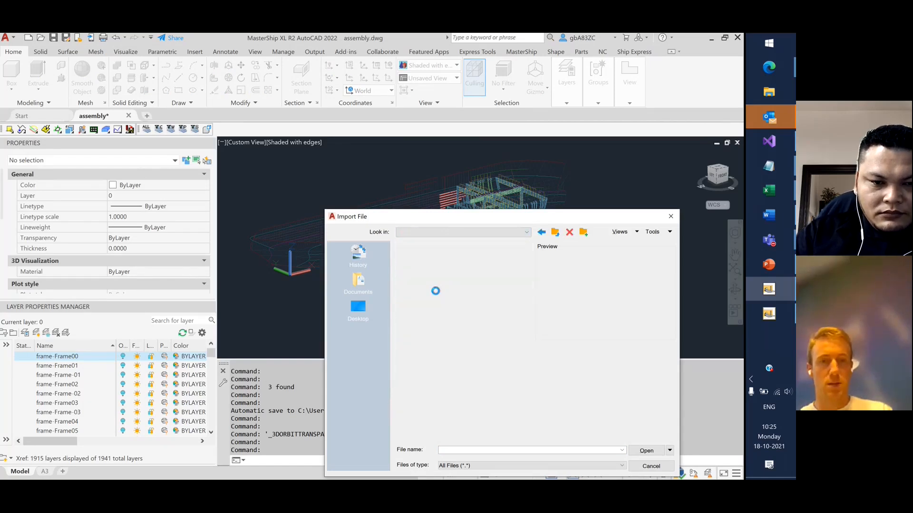
pyautogui.doubleClick(447, 294)
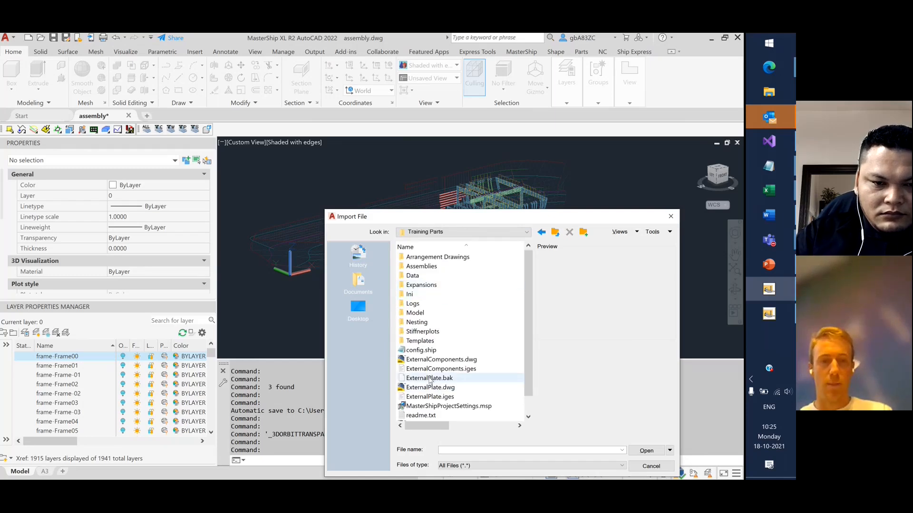
# Import ExternalComponents.iges into the assembly, inserting the translated file once its background processing is complete.
pyautogui.click(430, 370)
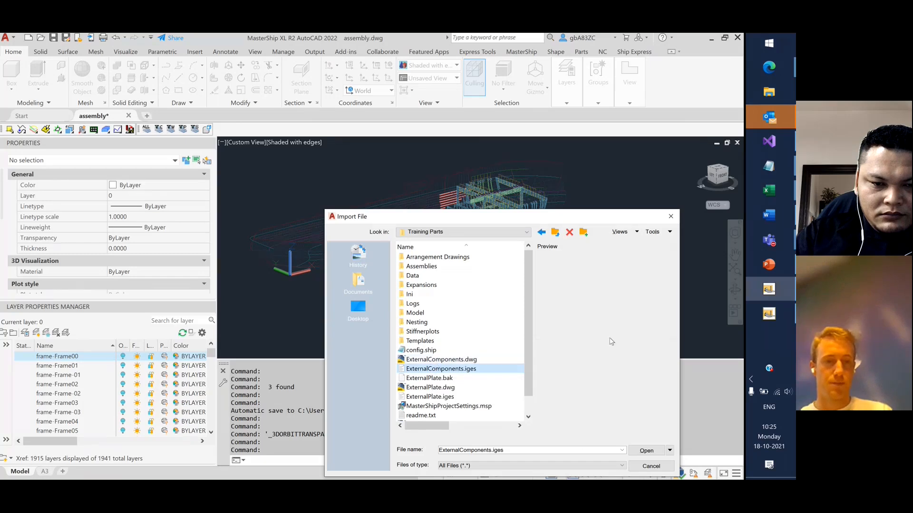
pyautogui.moveTo(560, 219); pyautogui.dragTo(444, 125)
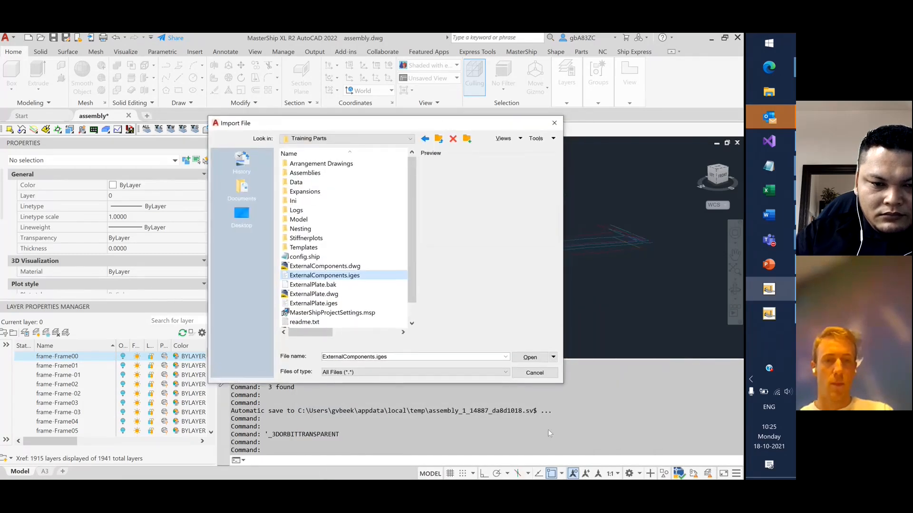
pyautogui.click(530, 357)
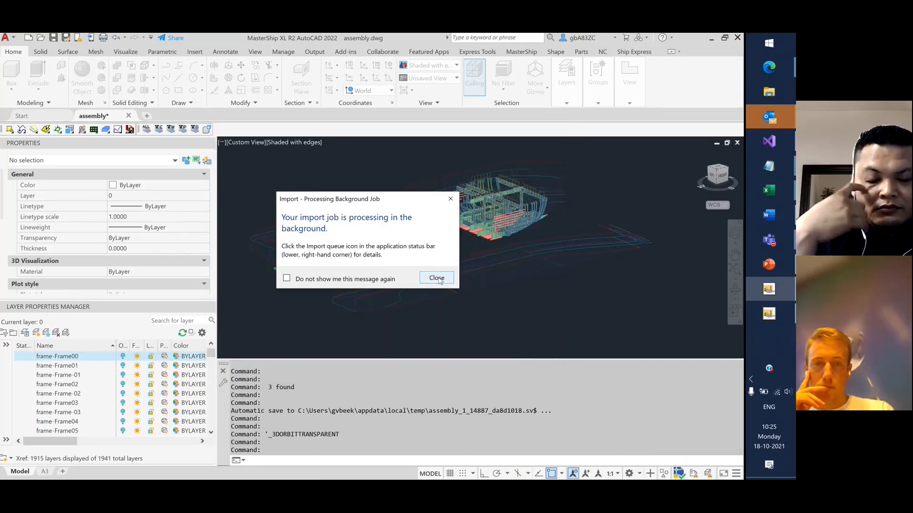
pyautogui.click(438, 278)
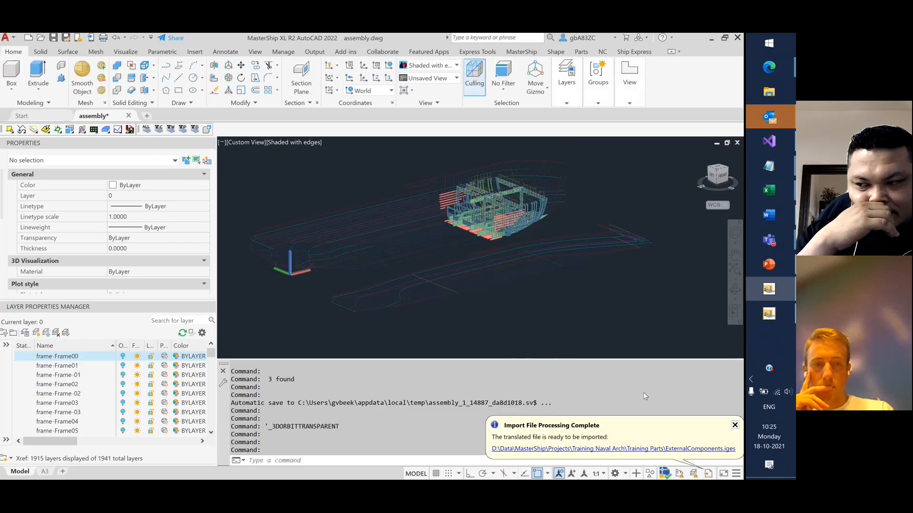
pyautogui.click(541, 450)
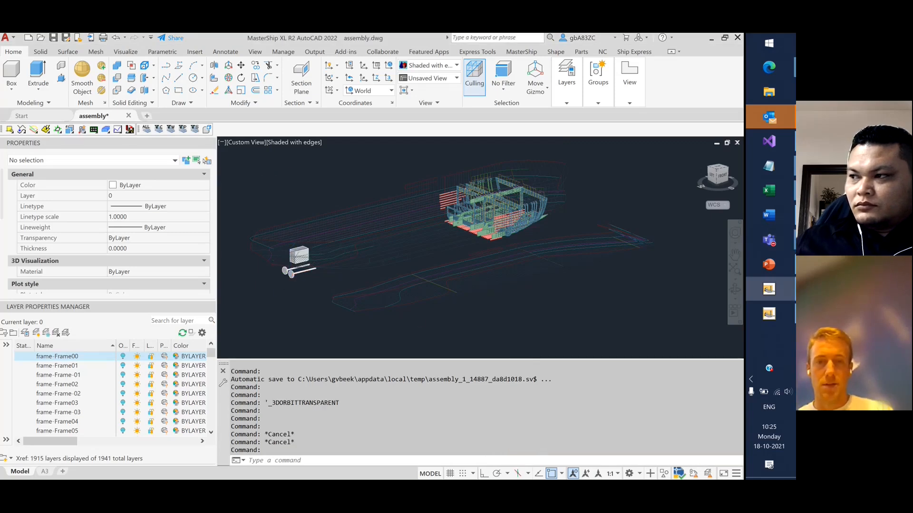
pyautogui.scroll(2, 276, 280)
pyautogui.scroll(2, 277, 255)
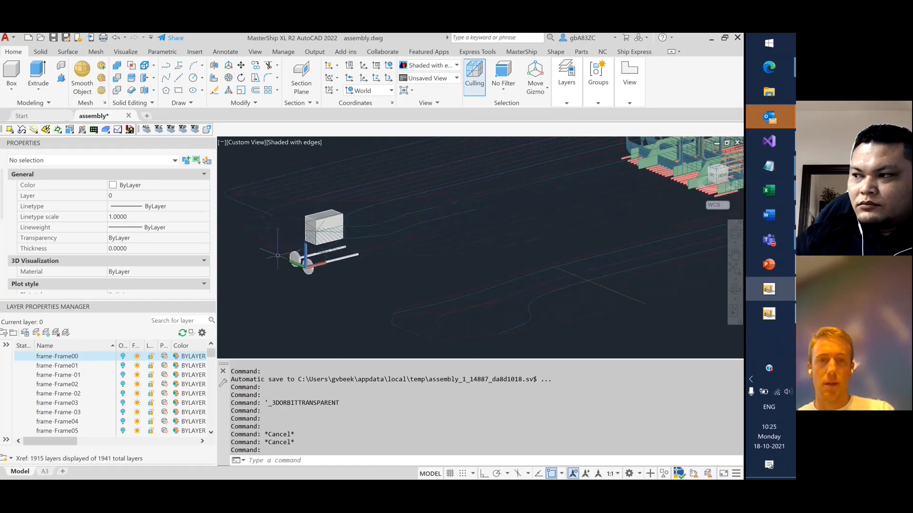
pyautogui.scroll(-2, 328, 284)
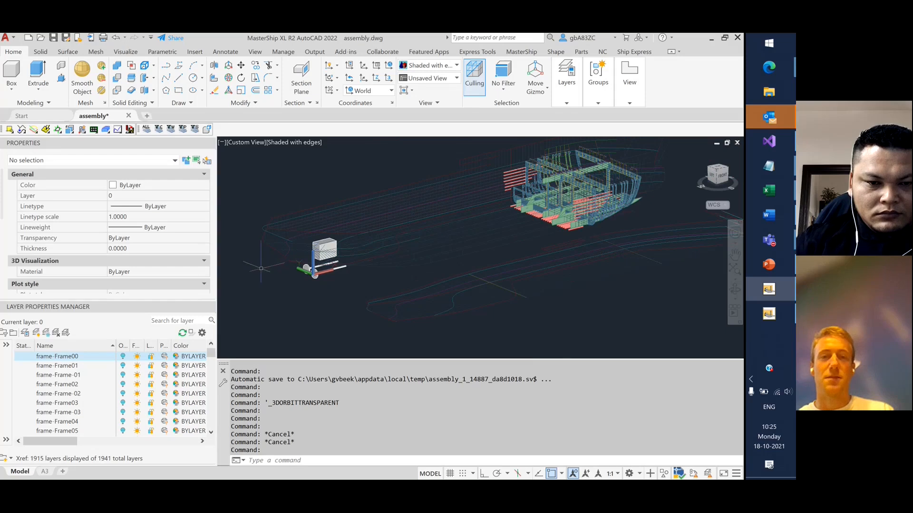
pyautogui.scroll(2, 252, 271)
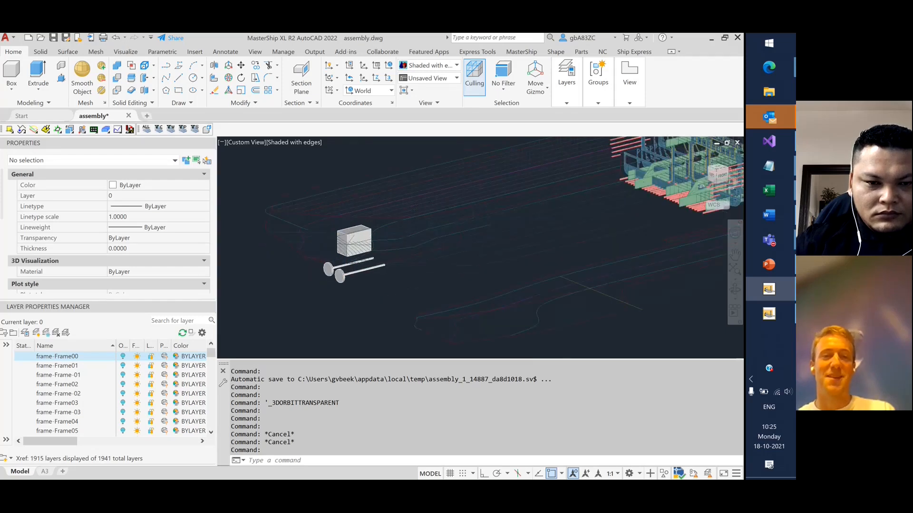
pyautogui.scroll(2, 257, 271)
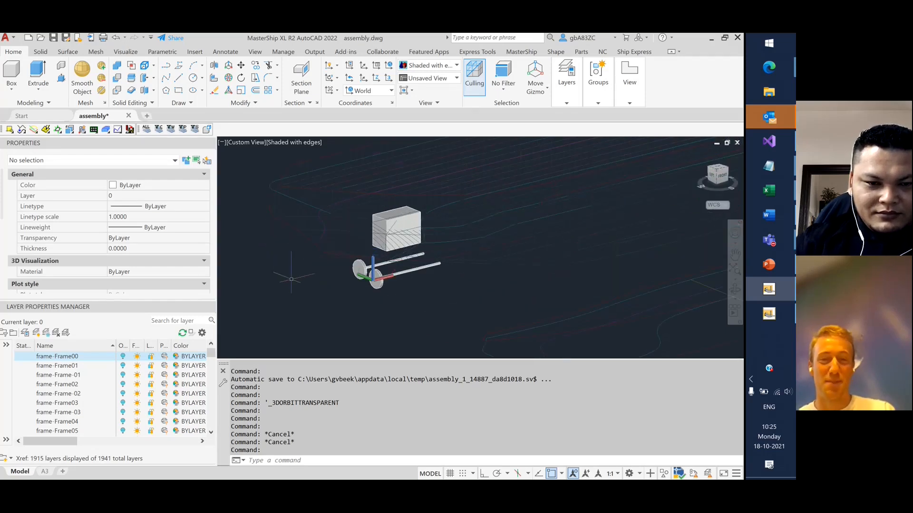
pyautogui.click(394, 295)
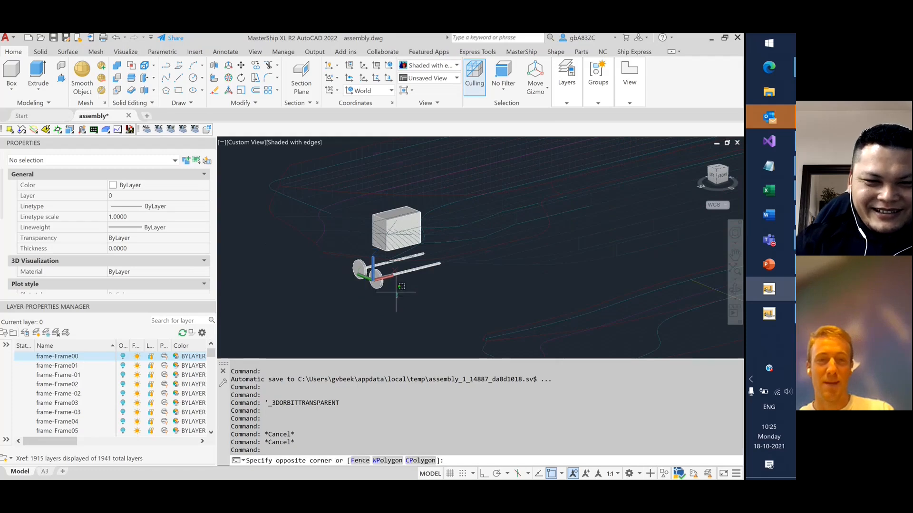
pyautogui.click(364, 278)
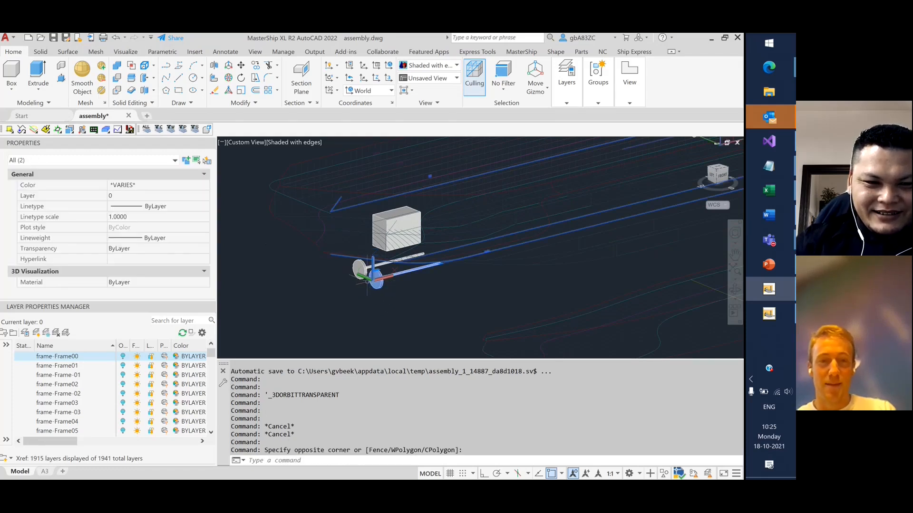
pyautogui.press('Escape')
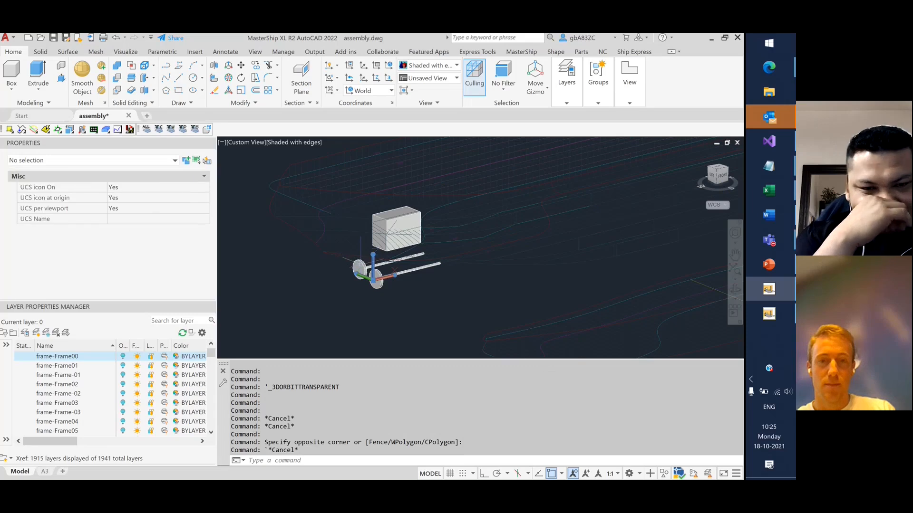
pyautogui.press('Escape')
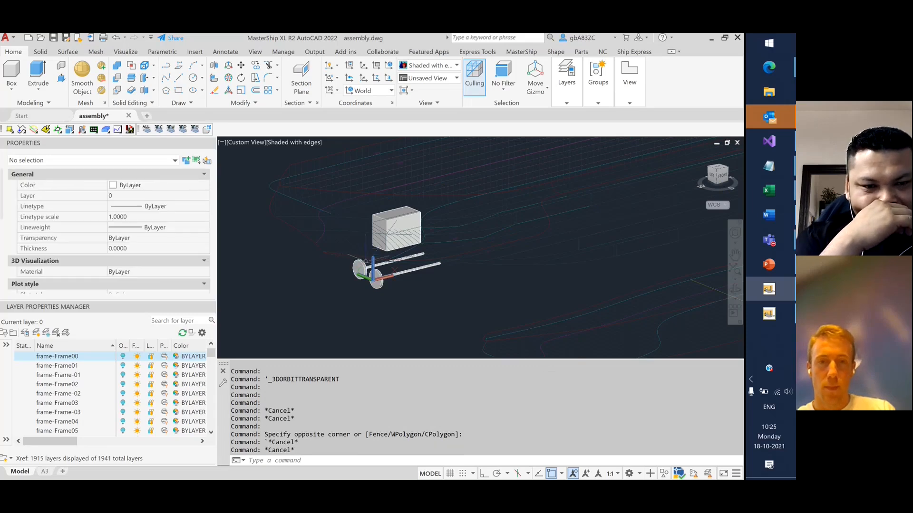
# Move the two imported disc-ended shafts and the box together to free space away from the hull and the origin.
pyautogui.click(370, 266)
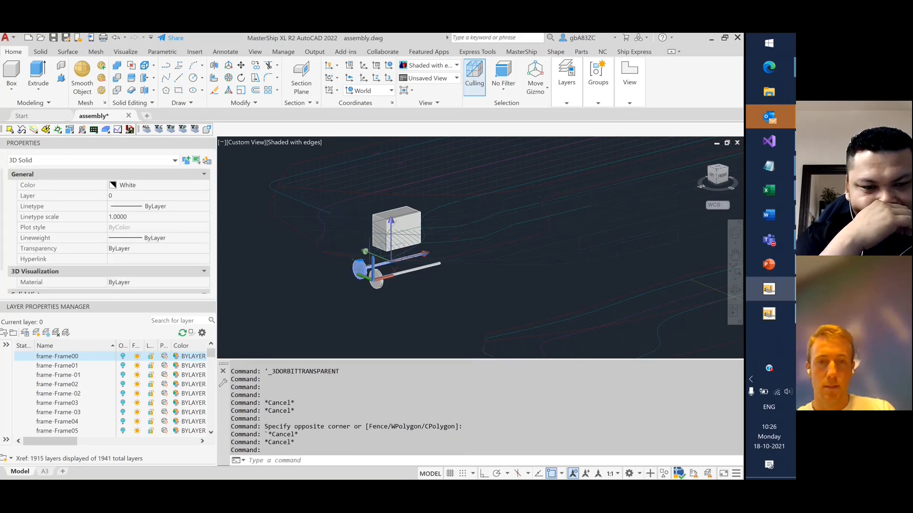
pyautogui.click(401, 219)
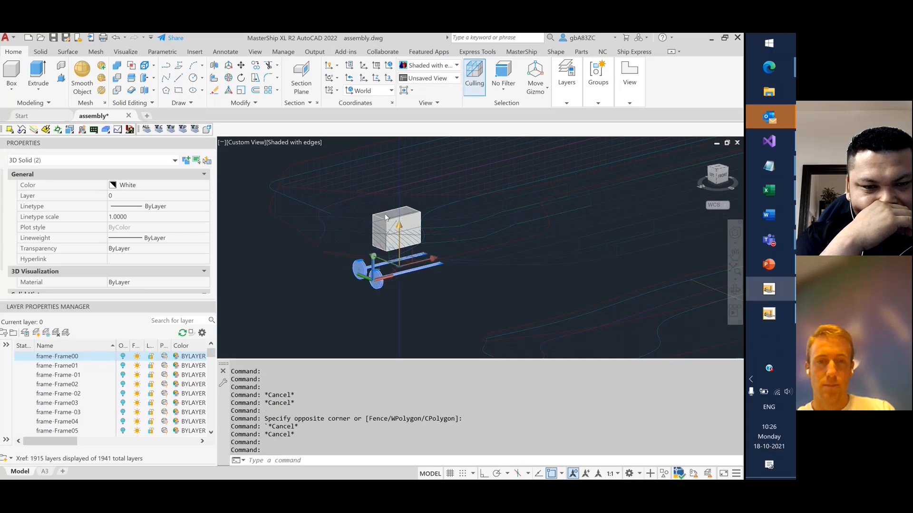
pyautogui.click(411, 219)
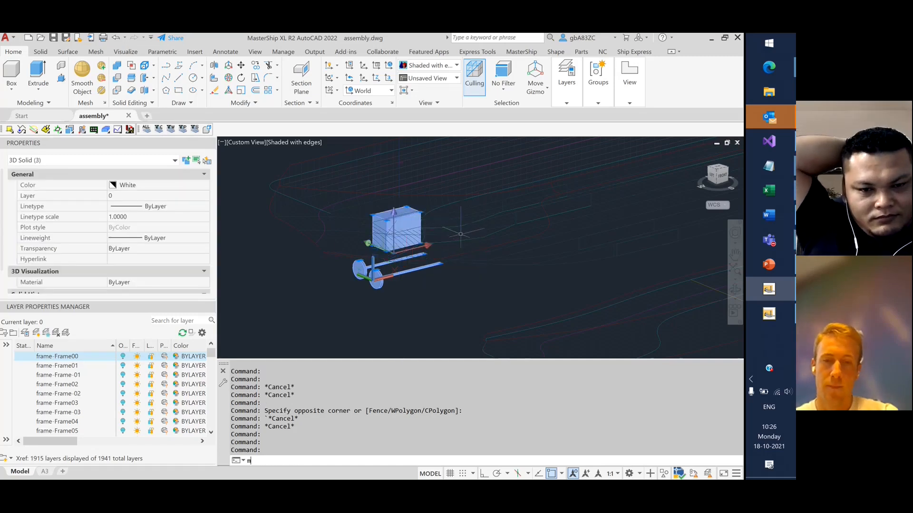
pyautogui.write('m')
pyautogui.press('Return')
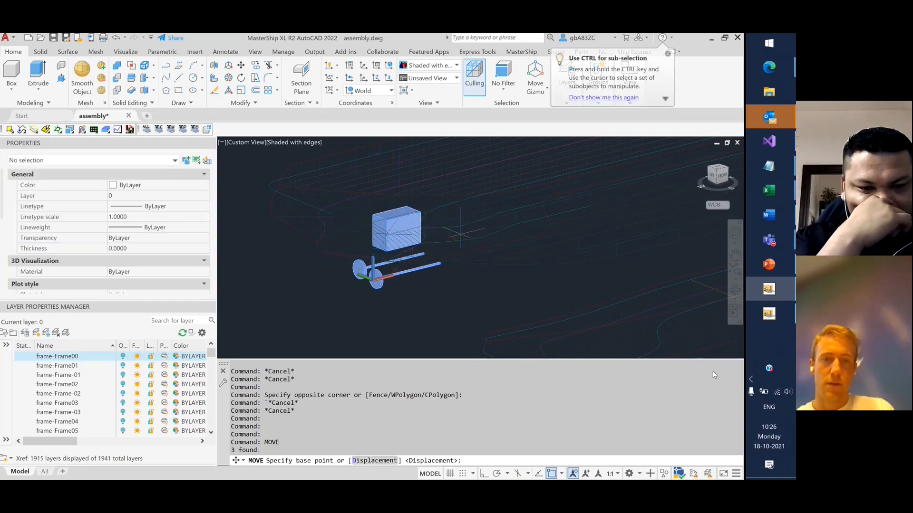
pyautogui.scroll(-4, 486, 227)
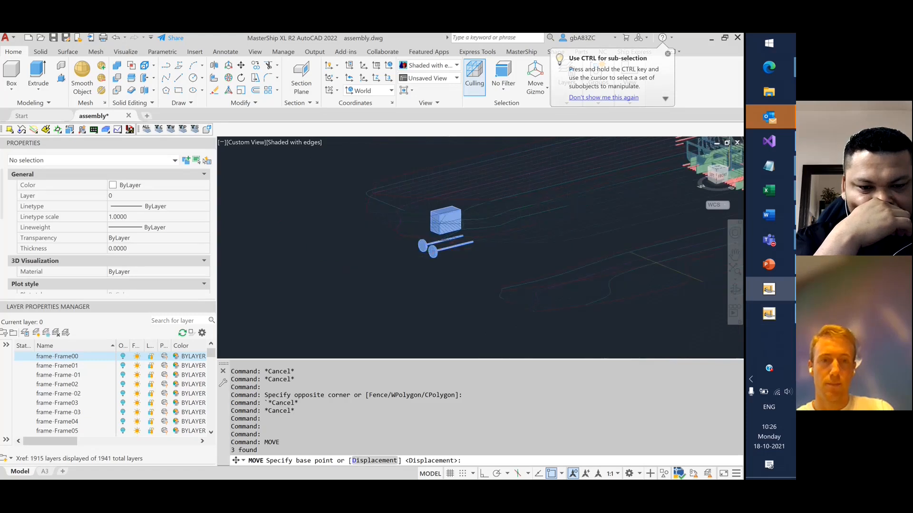
pyautogui.click(486, 227)
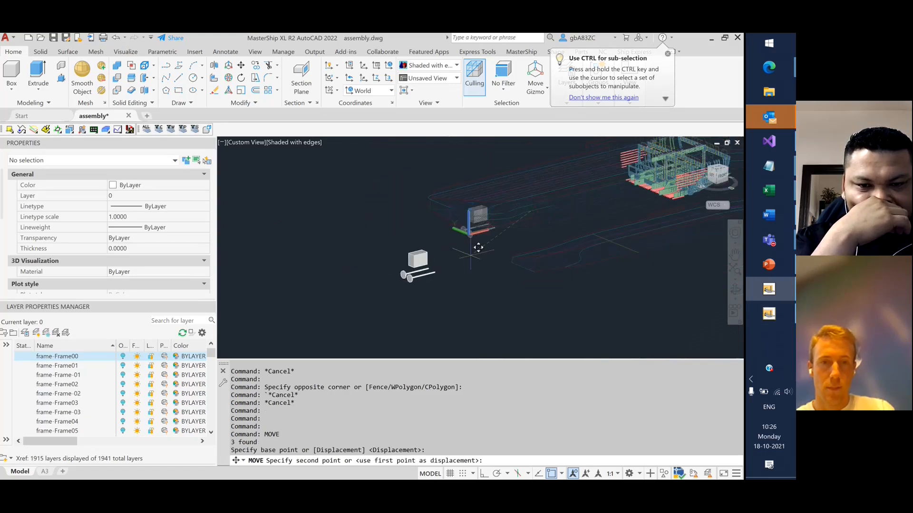
pyautogui.press('Escape')
# Move the rear disc-ended shaft from the free end of its rod to the point 5000,3500,1000.
pyautogui.scroll(3, 398, 290)
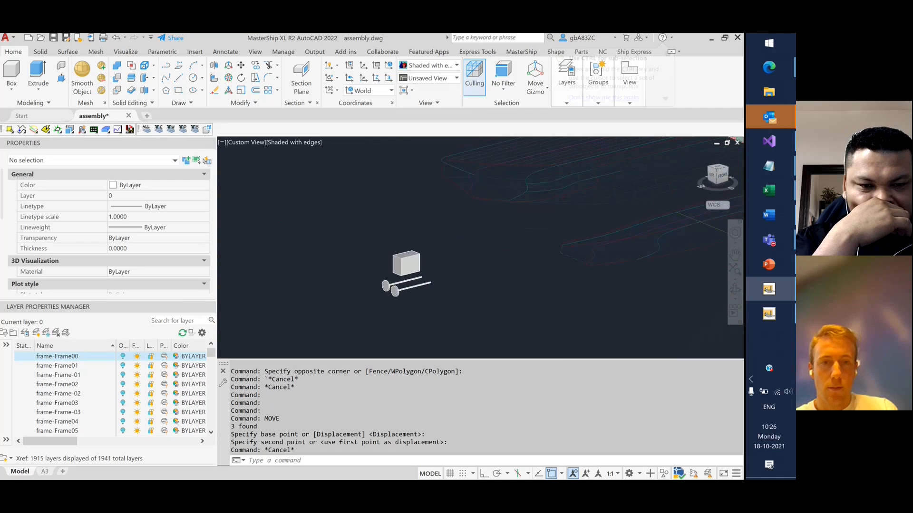
pyautogui.click(406, 267)
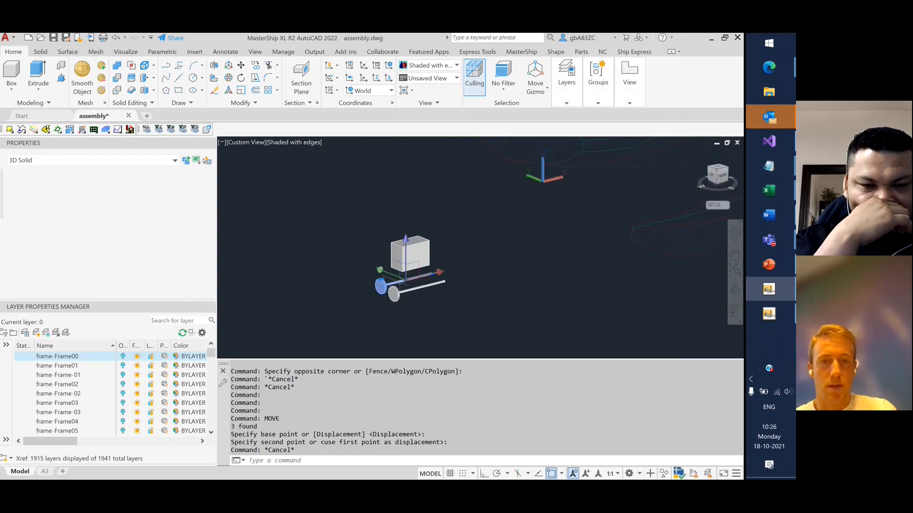
pyautogui.write('m')
pyautogui.press('Return')
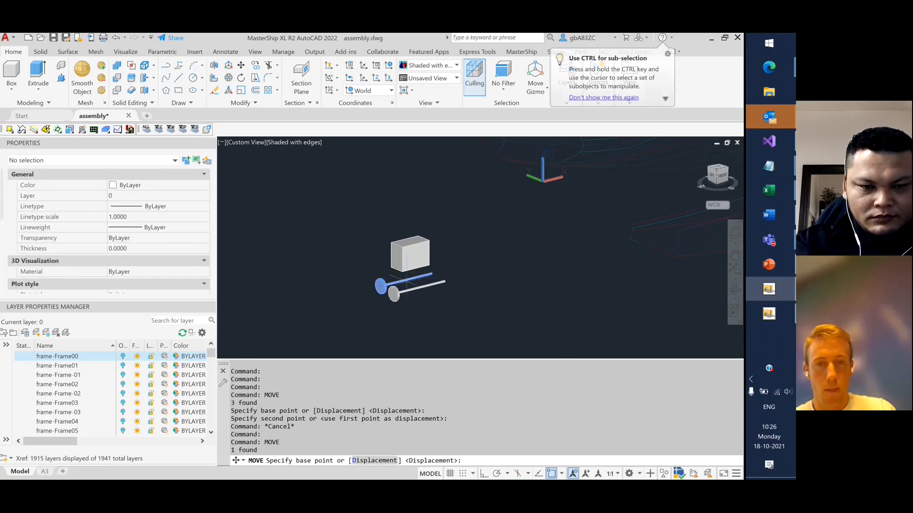
pyautogui.scroll(5, 377, 283)
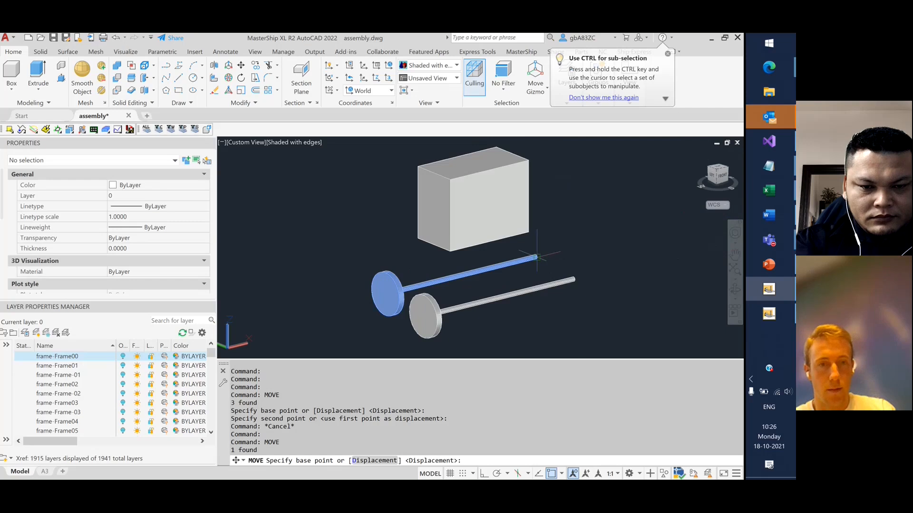
pyautogui.scroll(4, 539, 255)
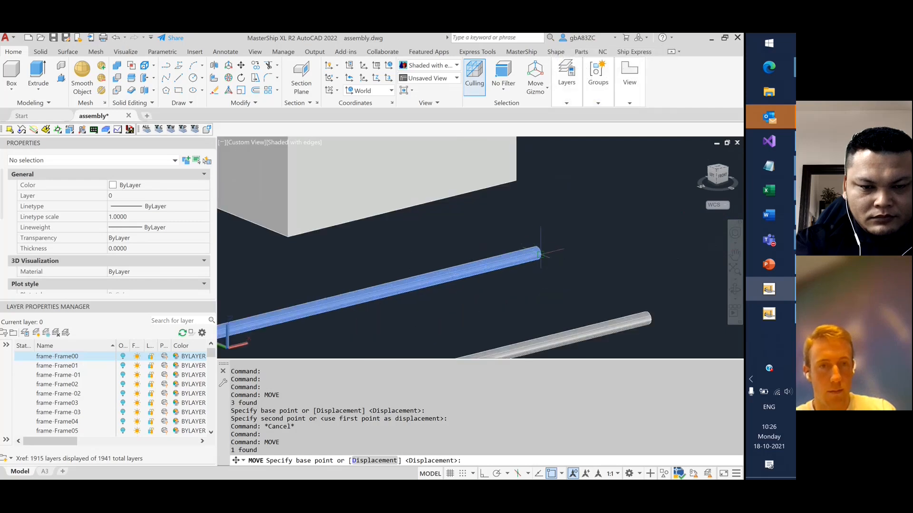
pyautogui.click(538, 254)
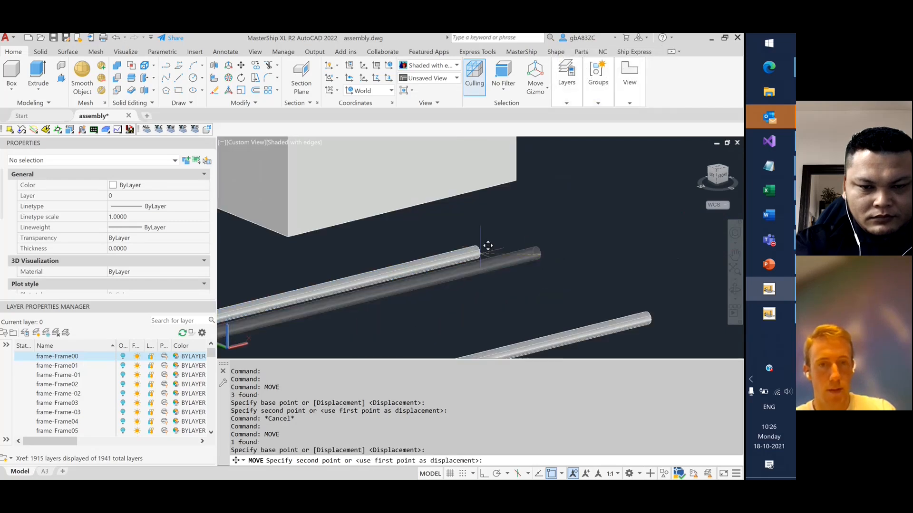
pyautogui.scroll(-6, 484, 245)
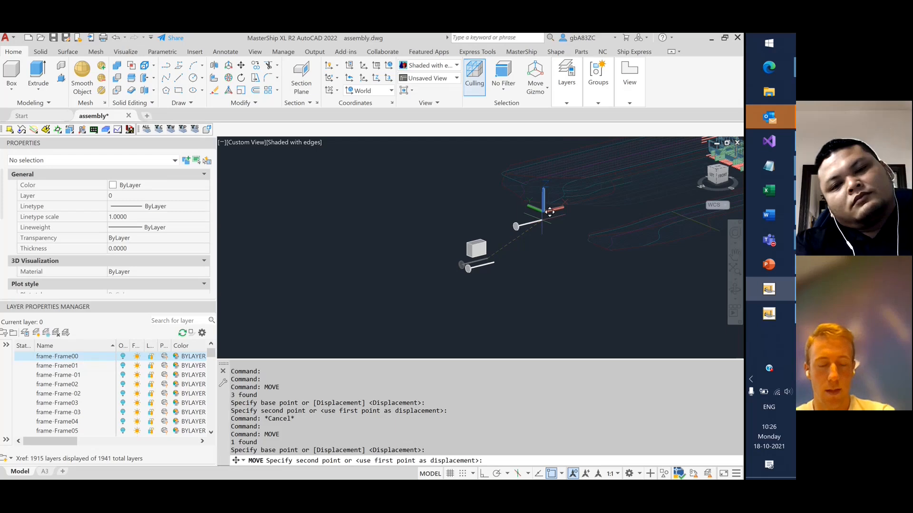
pyautogui.write('1000')
pyautogui.press('BackSpace')
pyautogui.press('BackSpace')
pyautogui.press('BackSpace')
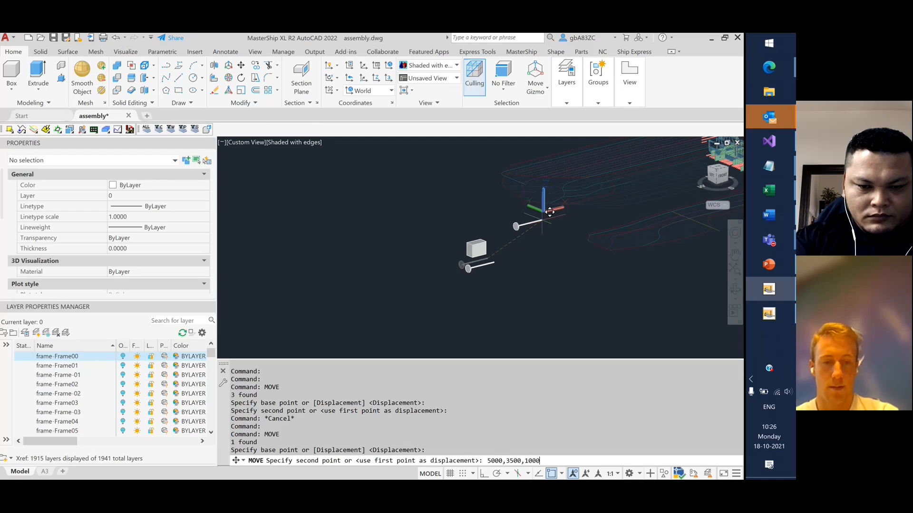
pyautogui.press('Return')
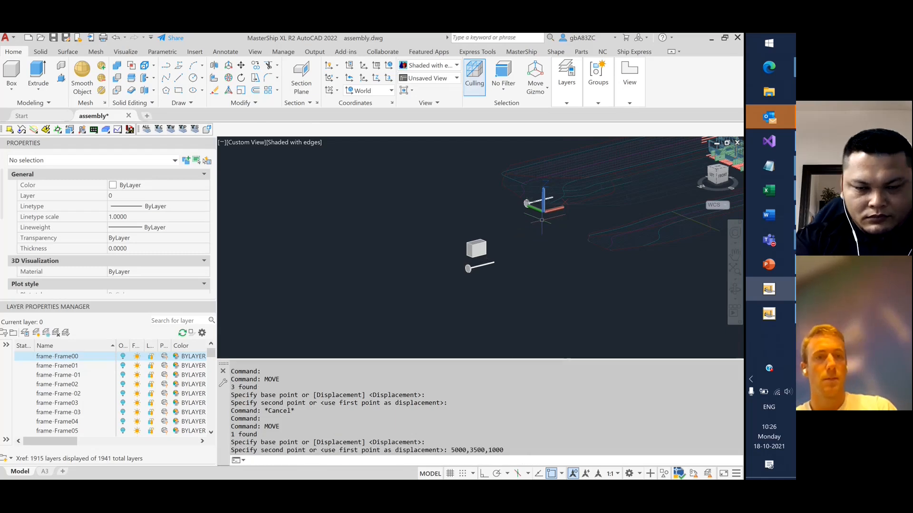
pyautogui.keyDown('shift'); pyautogui.moveTo(516, 229); pyautogui.dragTo(497, 240, button='middle'); pyautogui.keyUp('shift')
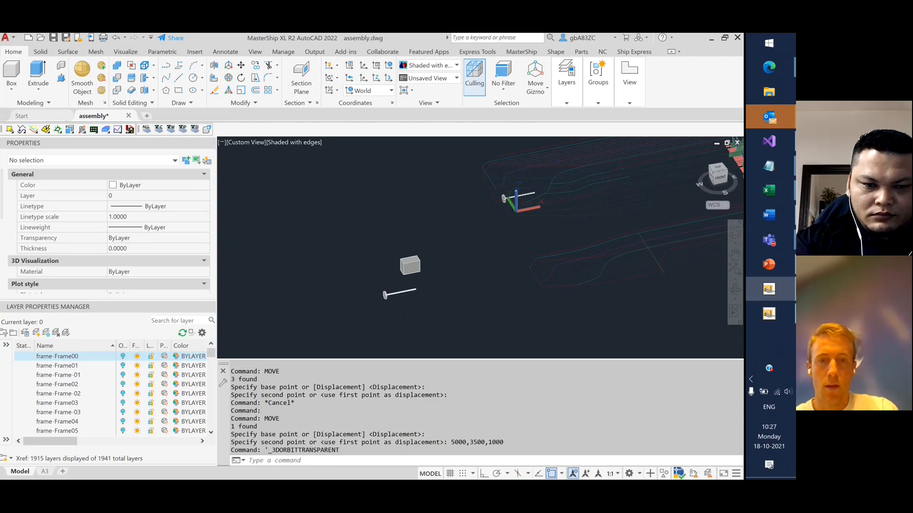
# Move the remaining disc-ended shaft beside the box from the free end of its rod to the point 5000,-3500,1000.
pyautogui.click(418, 315)
pyautogui.click(367, 292)
pyautogui.write('m')
pyautogui.press('Return')
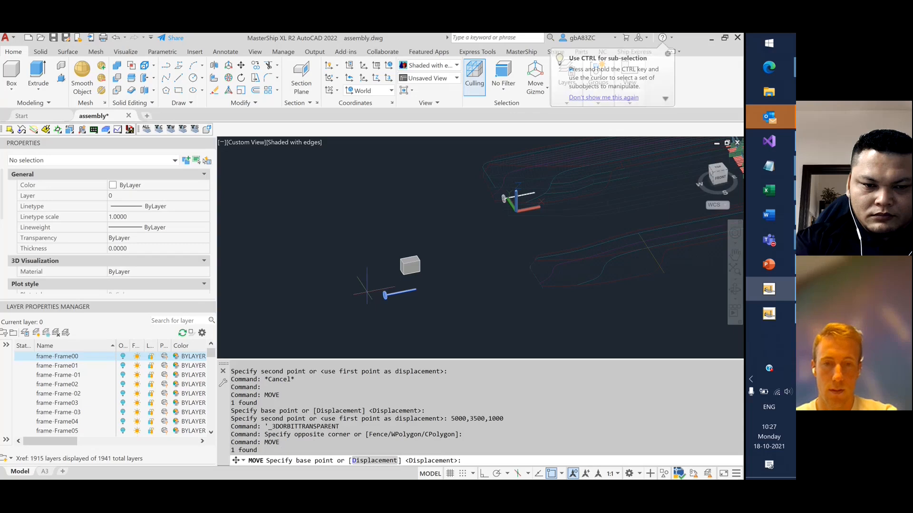
pyautogui.scroll(5, 456, 285)
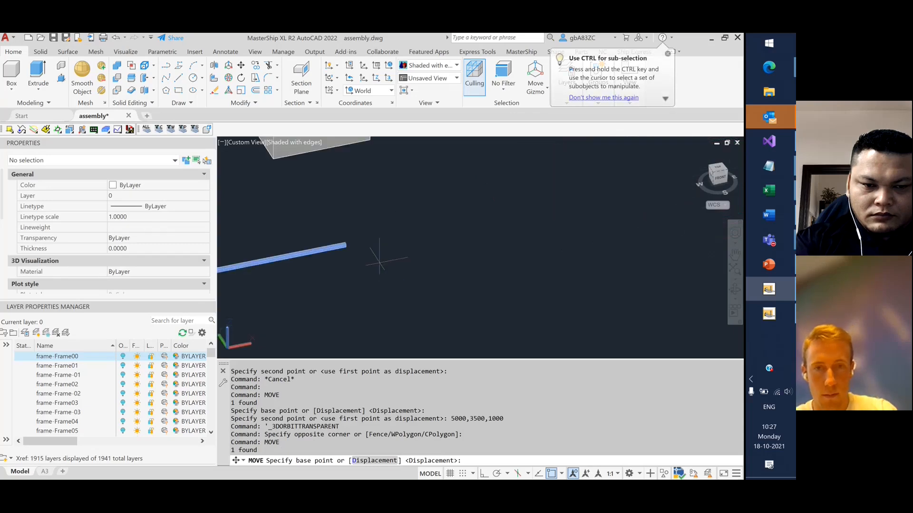
pyautogui.click(345, 246)
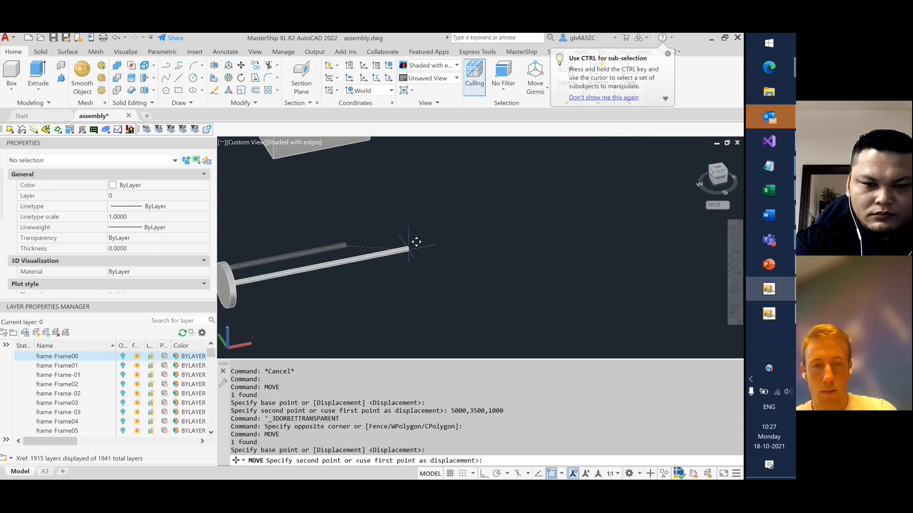
pyautogui.write('5000,')
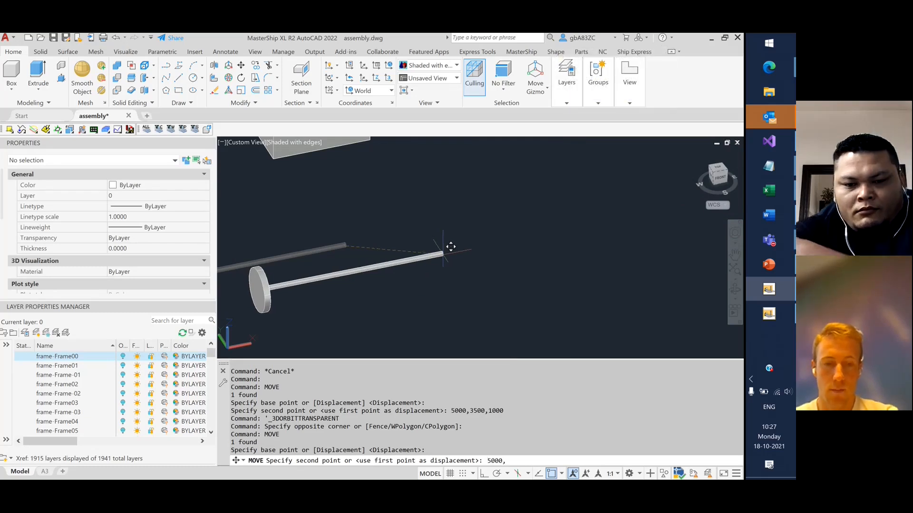
pyautogui.write('-3500')
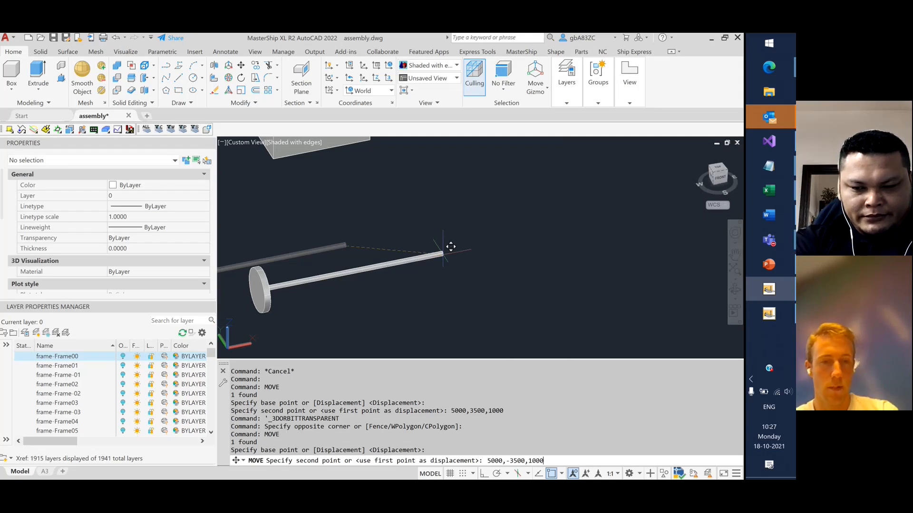
pyautogui.write(',1000')
pyautogui.press('Return')
pyautogui.scroll(-5, 394, 254)
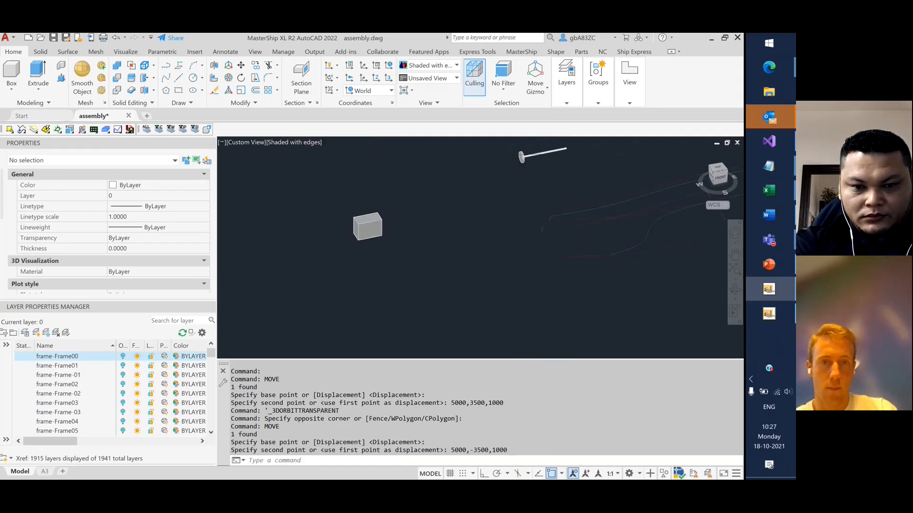
# Move the imported box from its nearest bottom corner to the point 7000,0,1200.
pyautogui.scroll(-2, 395, 257)
pyautogui.keyDown('shift'); pyautogui.moveTo(427, 256); pyautogui.dragTo(445, 309, button='middle'); pyautogui.keyUp('shift')
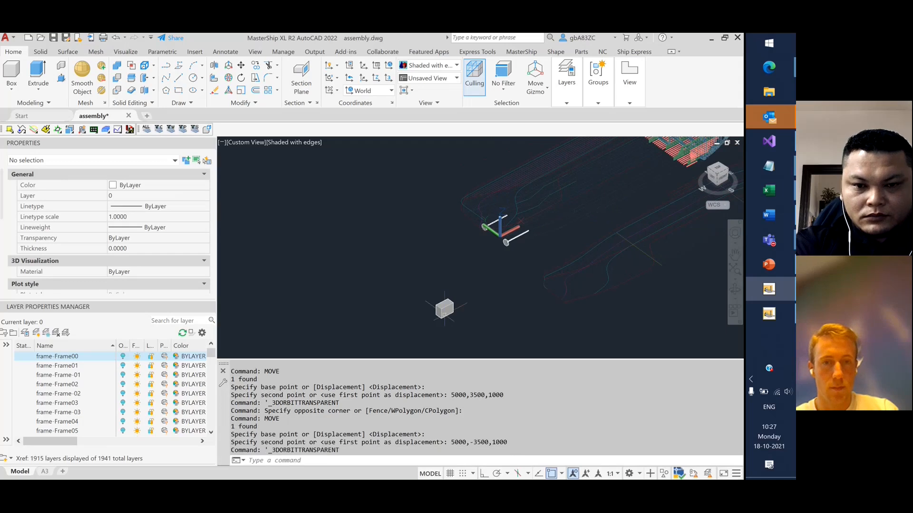
pyautogui.click(444, 308)
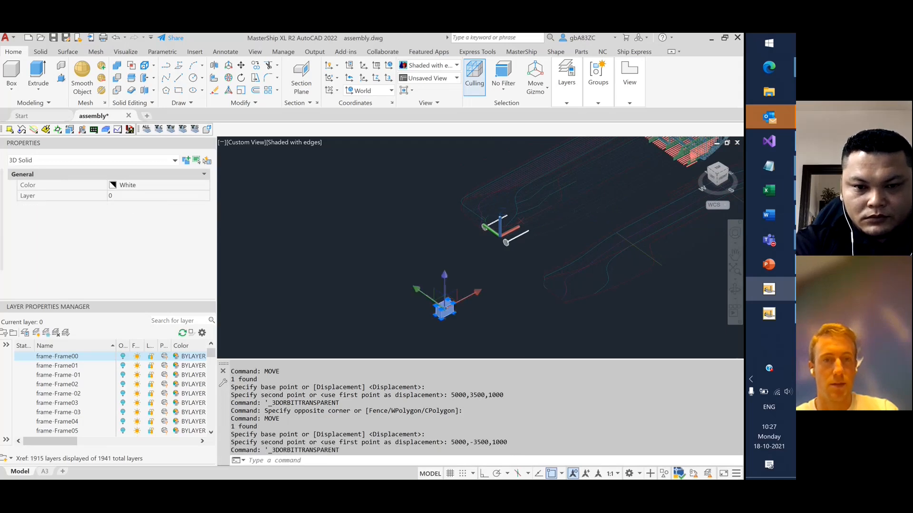
pyautogui.keyDown('shift'); pyautogui.moveTo(450, 327); pyautogui.dragTo(459, 318, button='middle'); pyautogui.keyUp('shift')
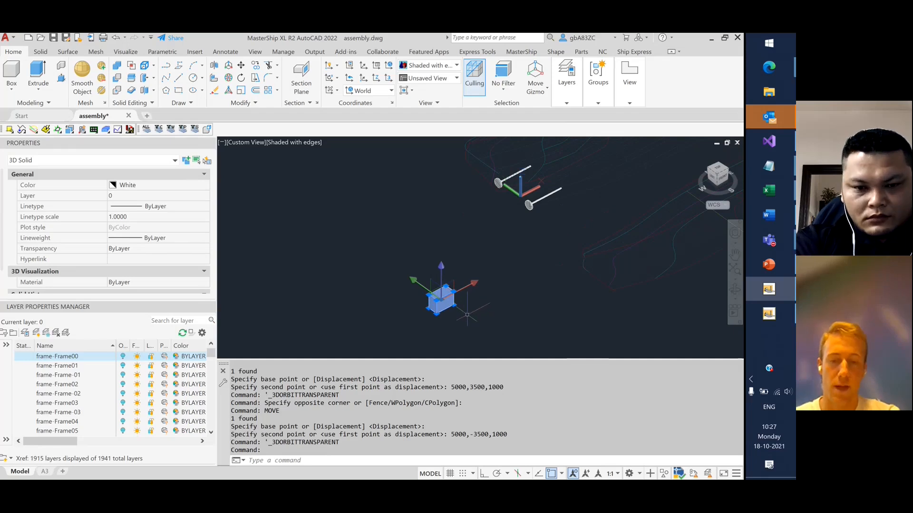
pyautogui.write('move')
pyautogui.press('Return')
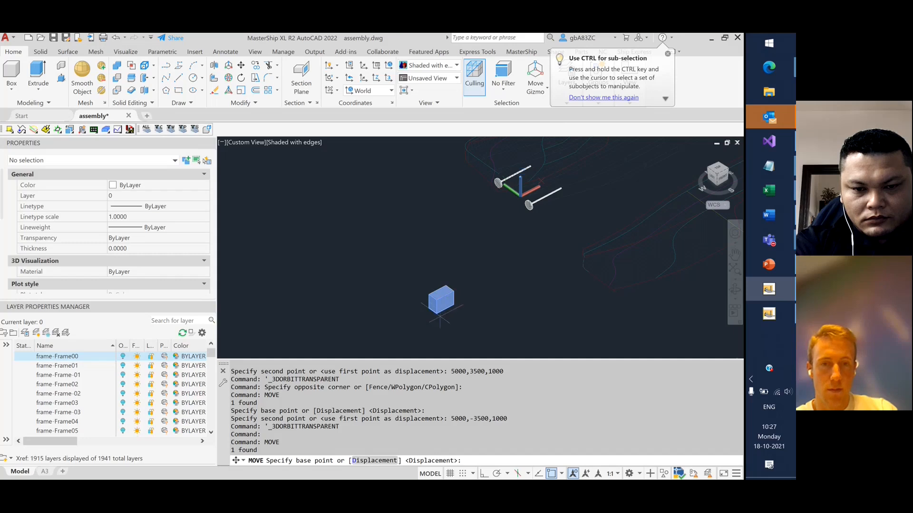
pyautogui.click(440, 311)
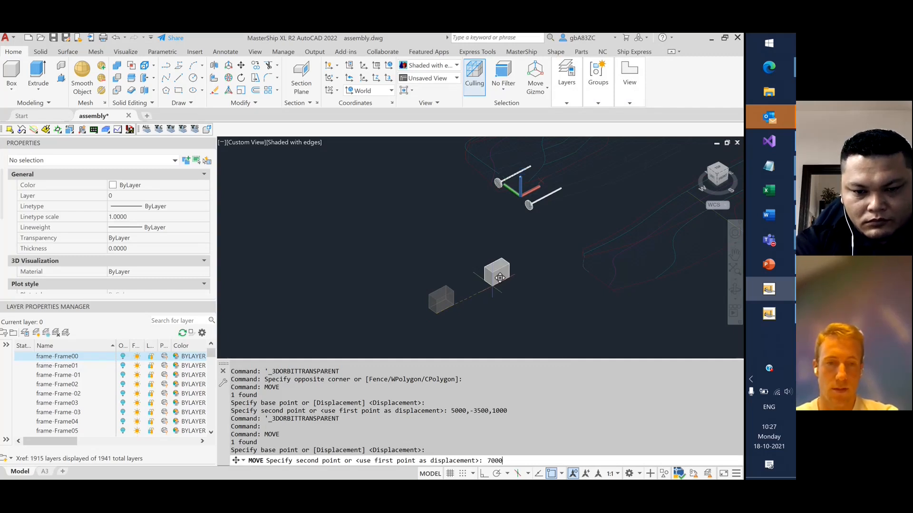
pyautogui.write(',0,1')
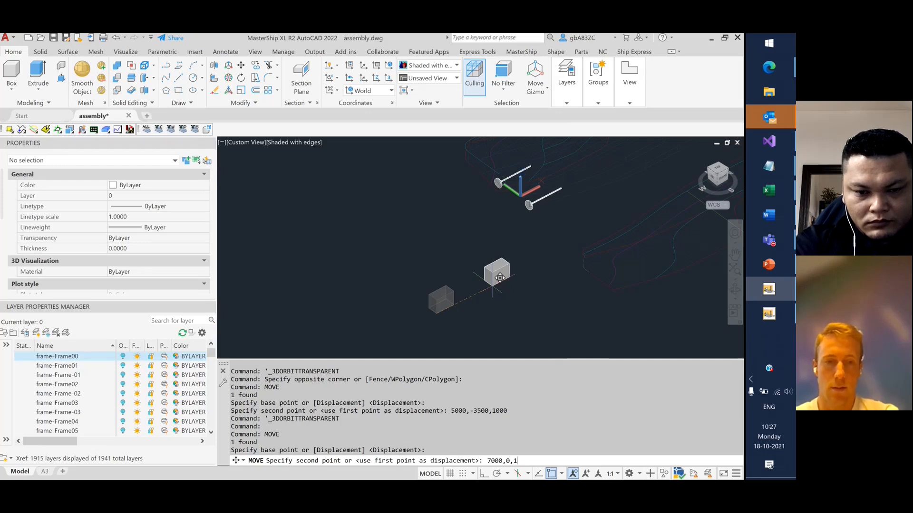
pyautogui.write('000200')
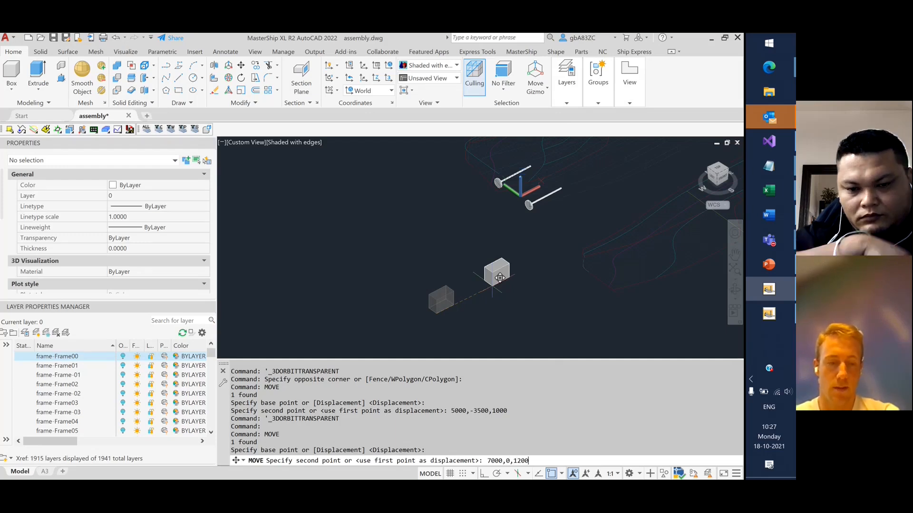
pyautogui.press('Return')
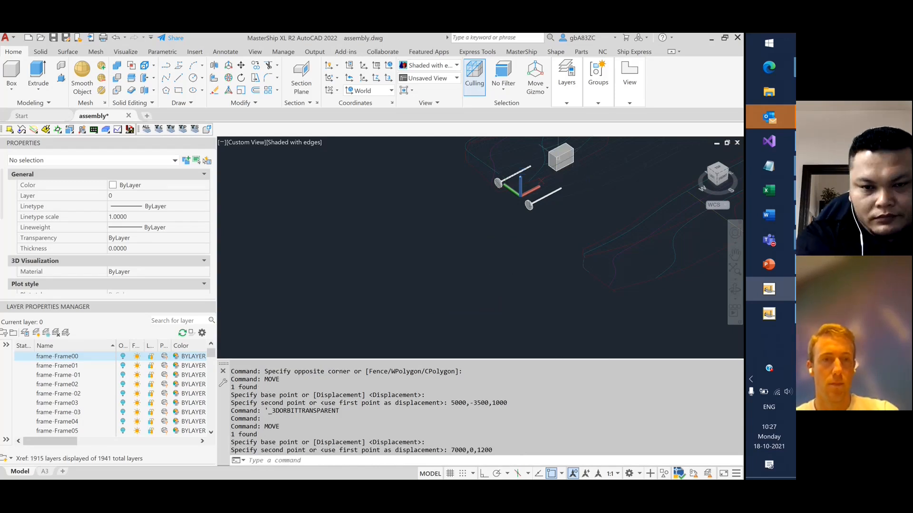
# Draw the hull database's Shape surface in 3D and check how the shafts and box sit inside the hull.
pyautogui.scroll(5, 541, 192)
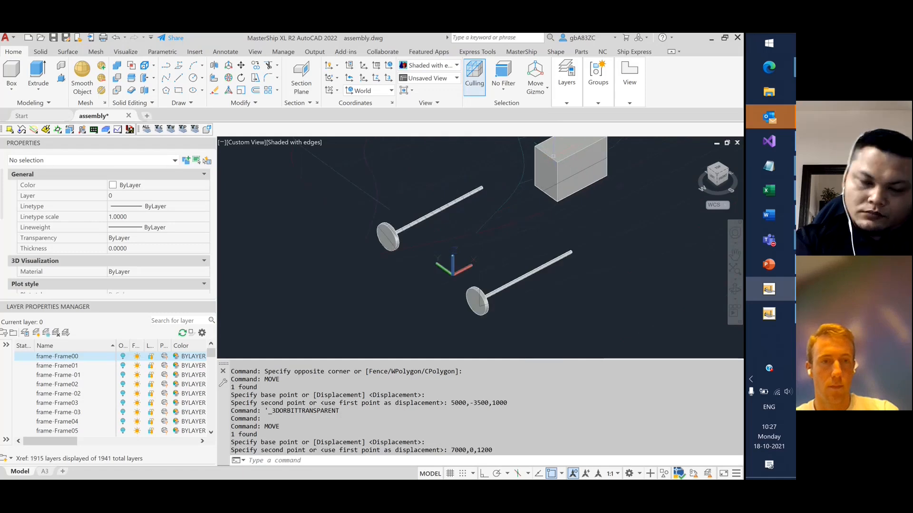
pyautogui.scroll(-5, 533, 201)
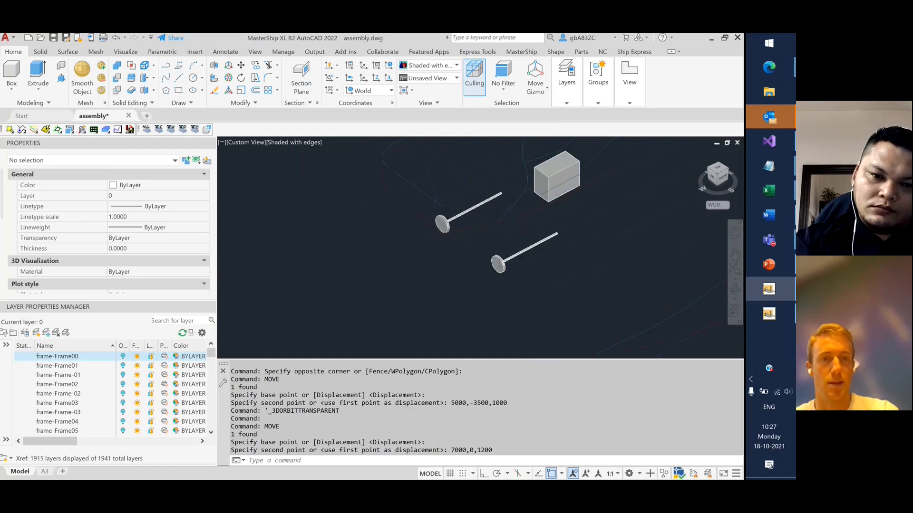
pyautogui.keyDown('shift'); pyautogui.moveTo(600, 222); pyautogui.dragTo(606, 220, button='middle'); pyautogui.keyUp('shift')
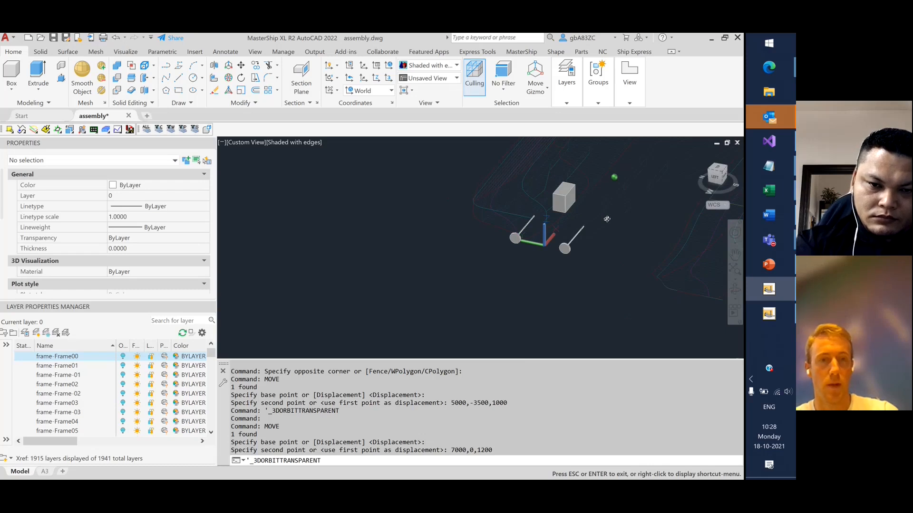
pyautogui.keyDown('shift'); pyautogui.moveTo(606, 219); pyautogui.dragTo(370, 248, button='middle'); pyautogui.keyUp('shift')
pyautogui.scroll(-6, 352, 260)
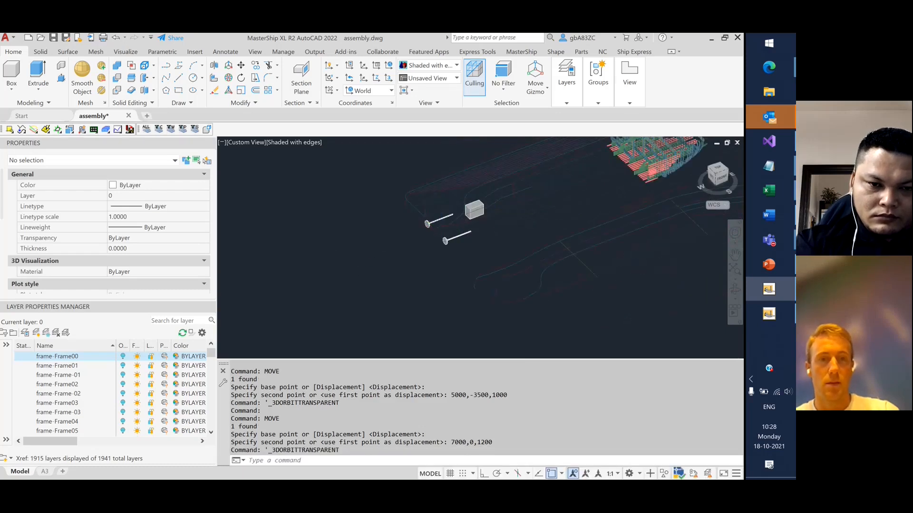
pyautogui.scroll(2, 386, 220)
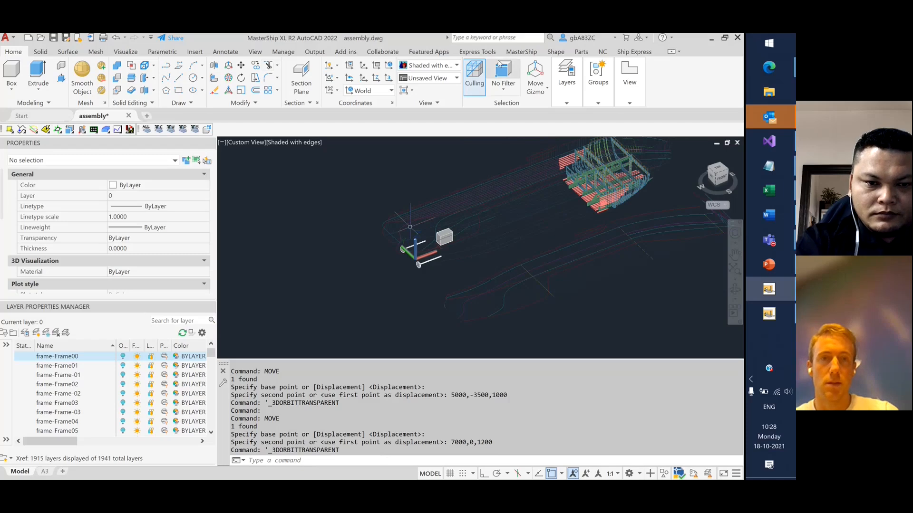
pyautogui.click(531, 56)
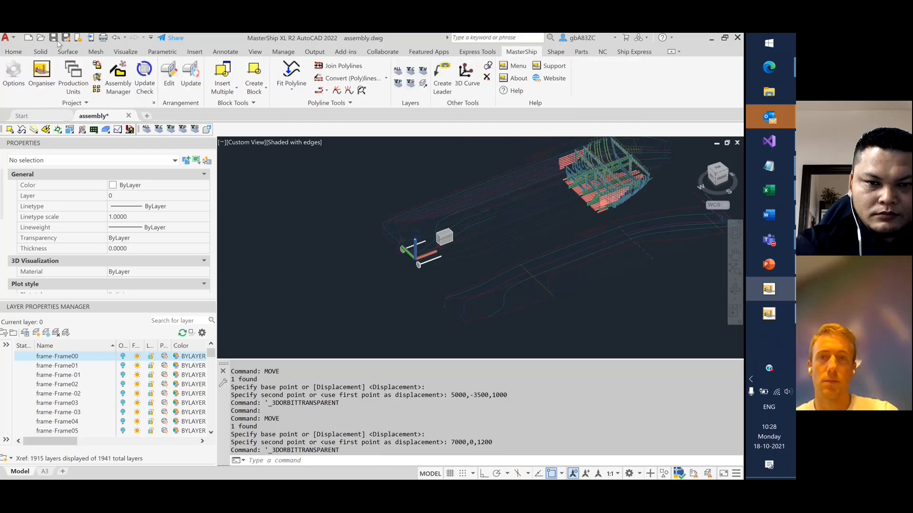
pyautogui.click(557, 52)
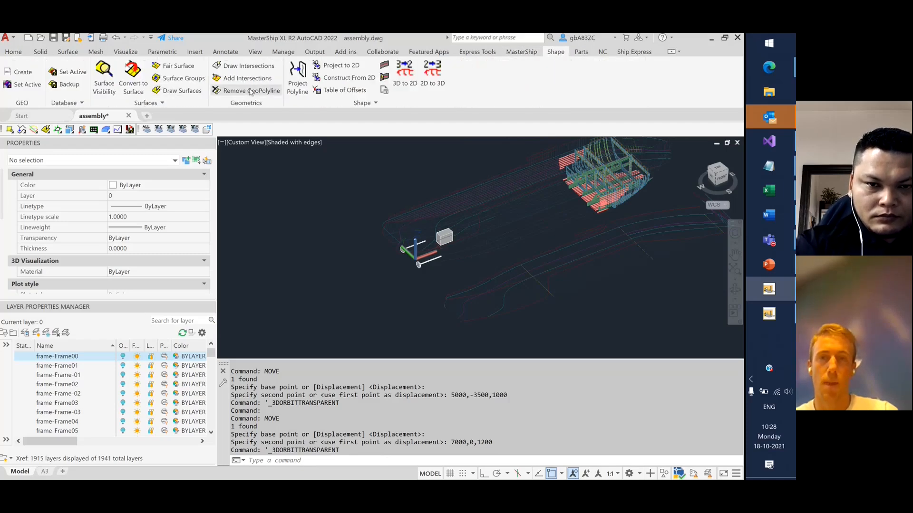
pyautogui.click(167, 90)
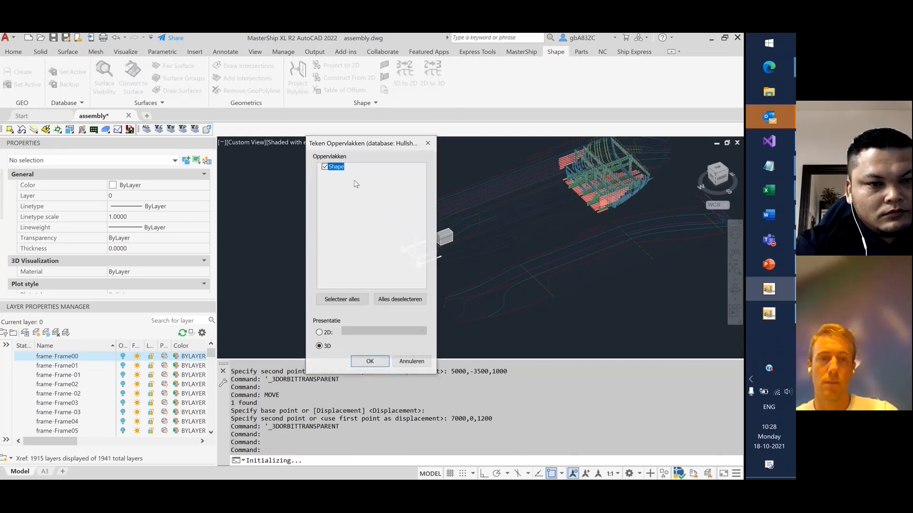
pyautogui.click(370, 362)
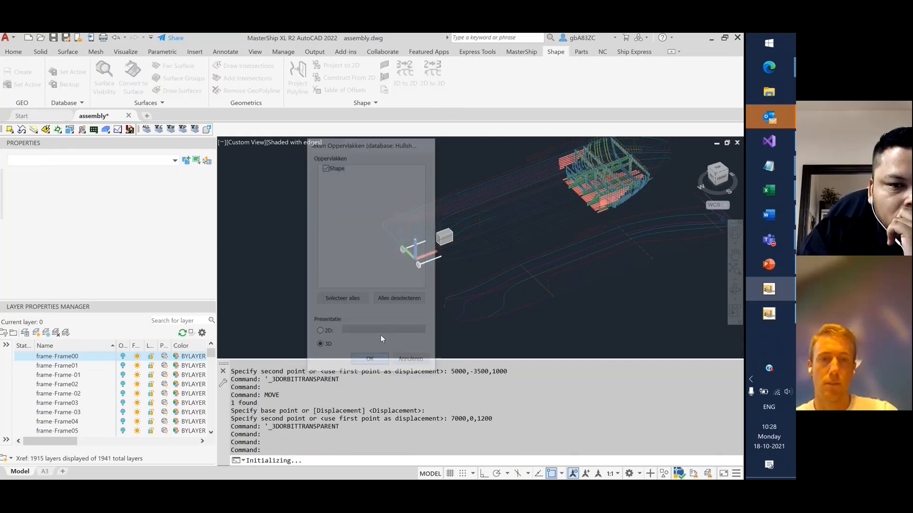
pyautogui.keyDown('shift'); pyautogui.moveTo(455, 274); pyautogui.dragTo(478, 255, button='middle'); pyautogui.keyUp('shift')
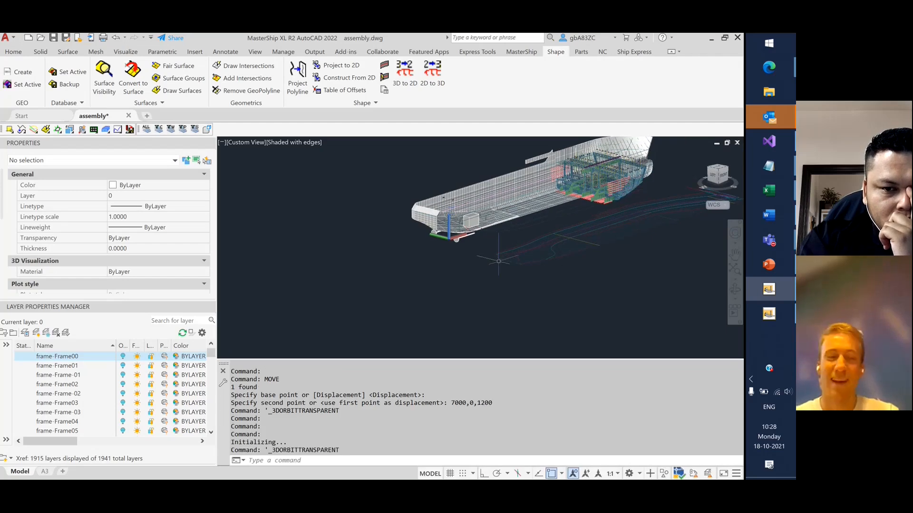
# Undo the drawing of the hull surface.
pyautogui.hotkey('ctrl', 'z')
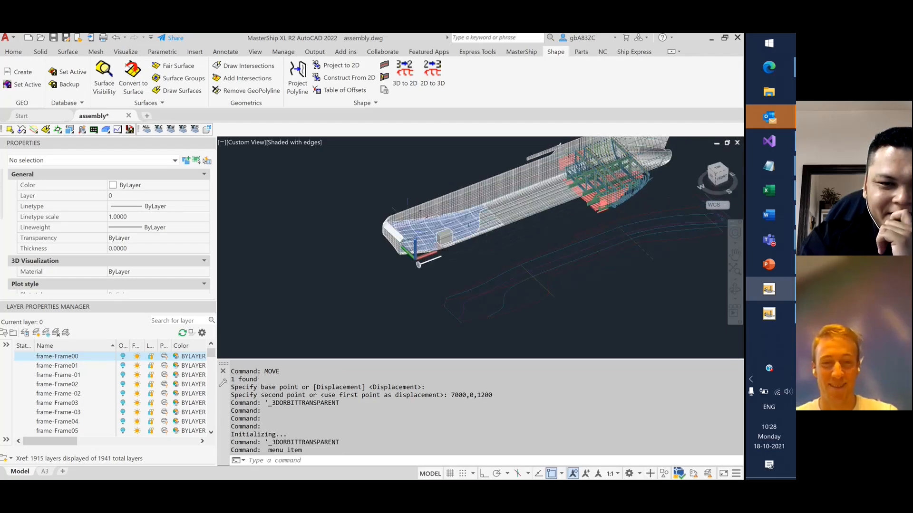
pyautogui.hotkey('ctrl', 'z')
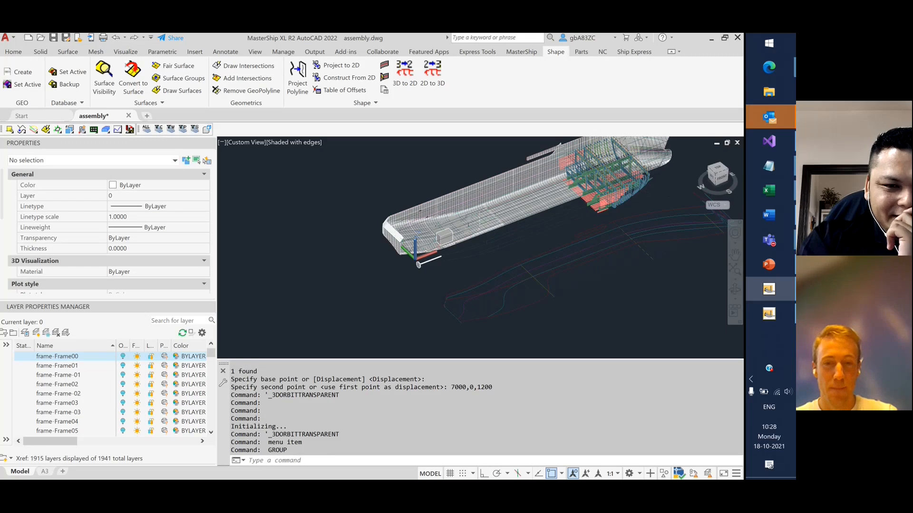
pyautogui.hotkey('ctrl', 'z')
# Start a custom item from the disc-ended shaft placed at negative Y.
pyautogui.scroll(5, 414, 234)
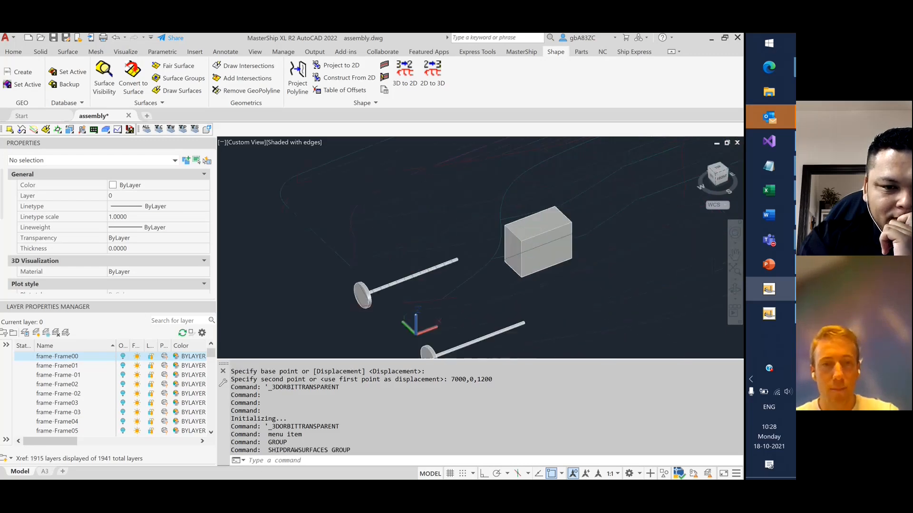
pyautogui.scroll(-3, 454, 259)
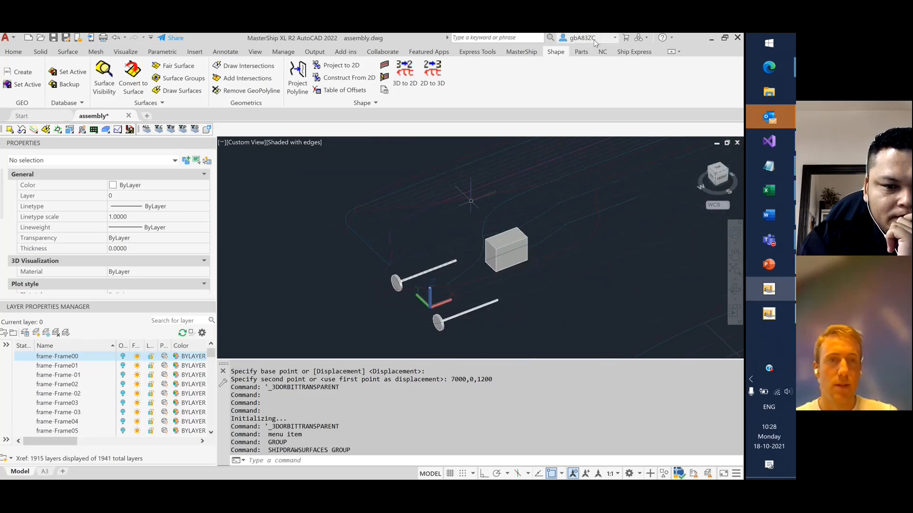
pyautogui.click(581, 52)
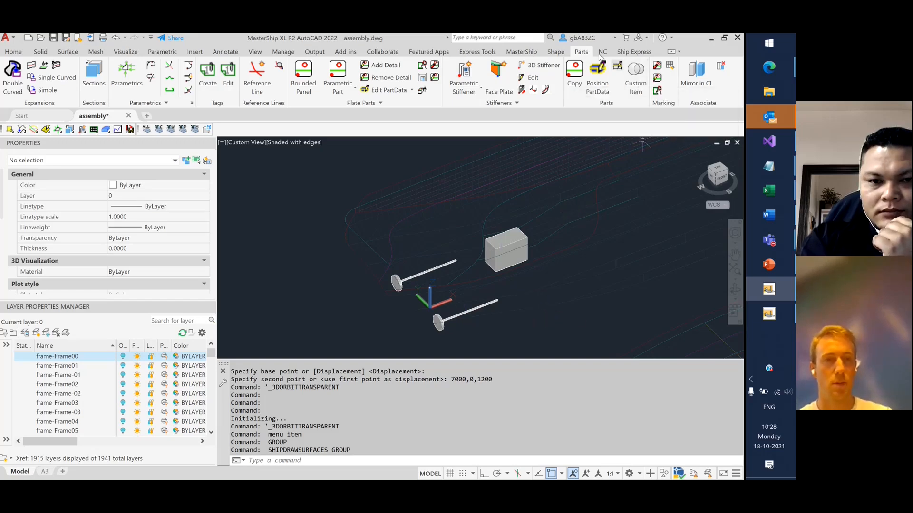
pyautogui.click(635, 78)
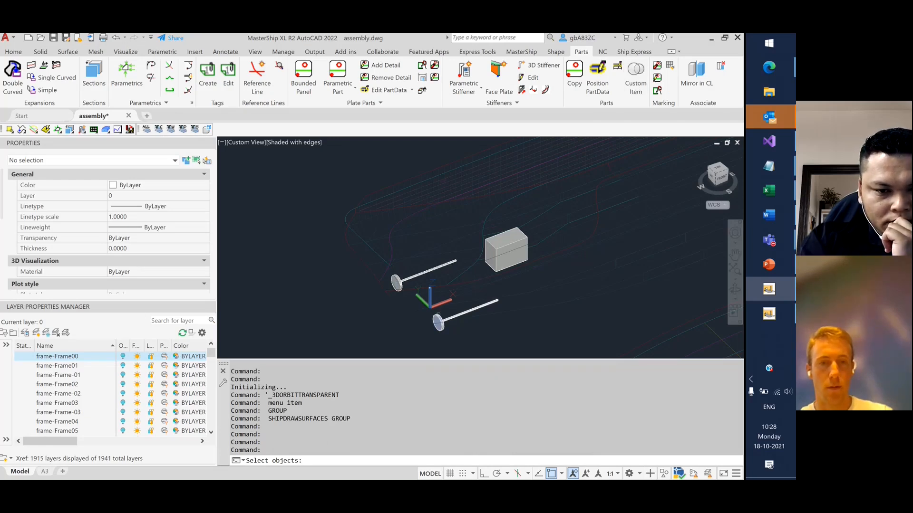
pyautogui.click(446, 320)
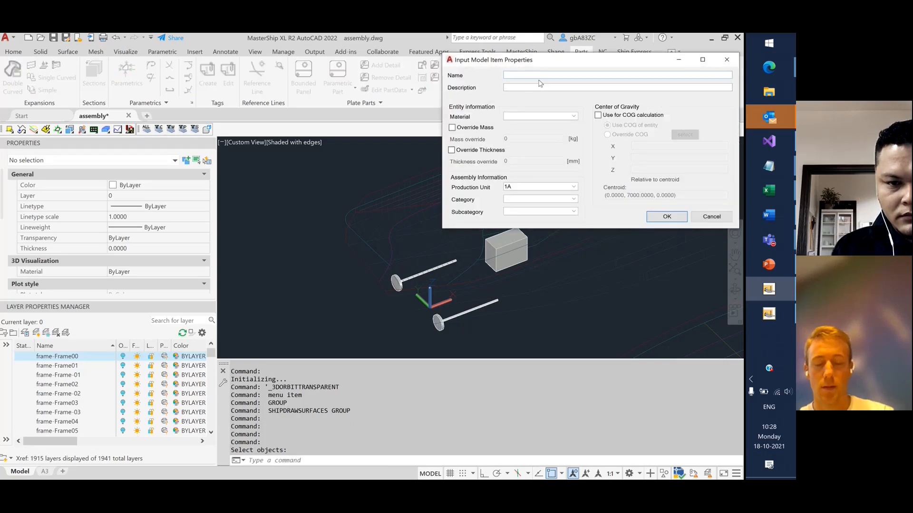
# Name the custom item SB-Prop-and-shaft and describe it as "Prop and shaft".
pyautogui.write('SB')
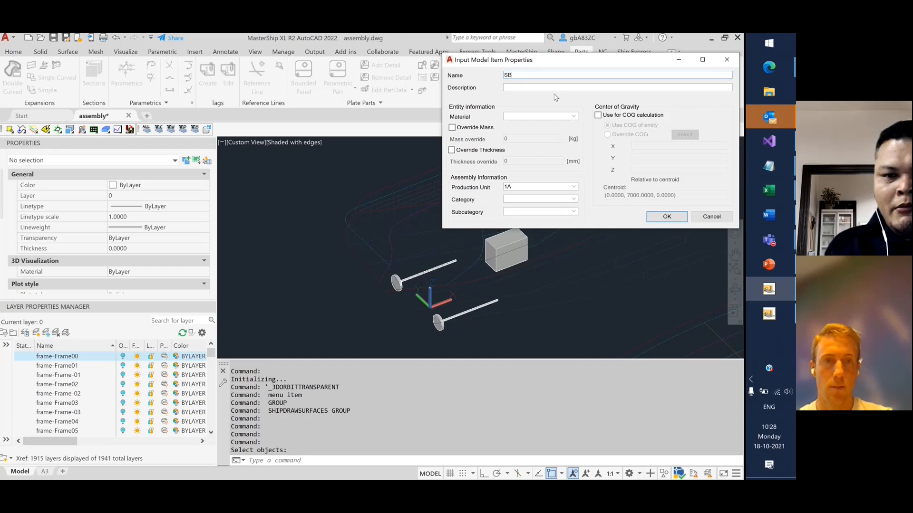
pyautogui.write('-Prop')
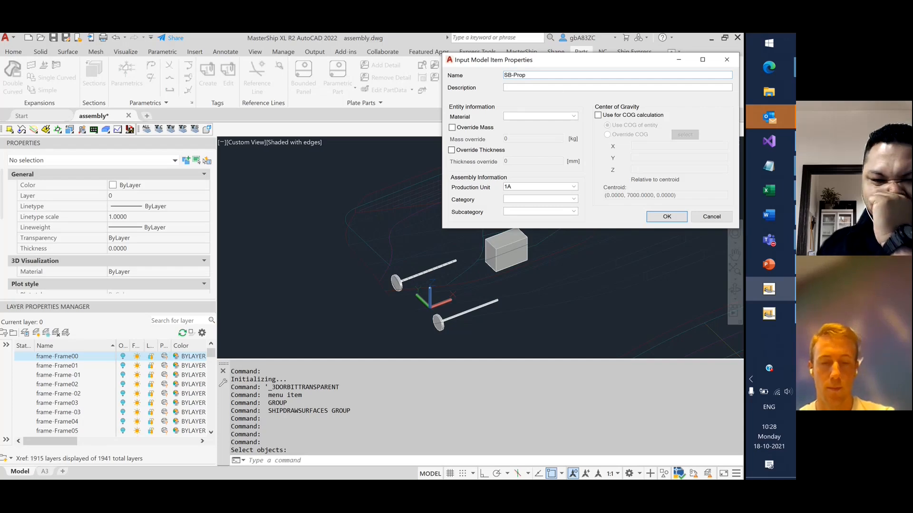
pyautogui.write('-and shaft')
pyautogui.click(539, 73)
pyautogui.press('BackSpace')
pyautogui.write('-')
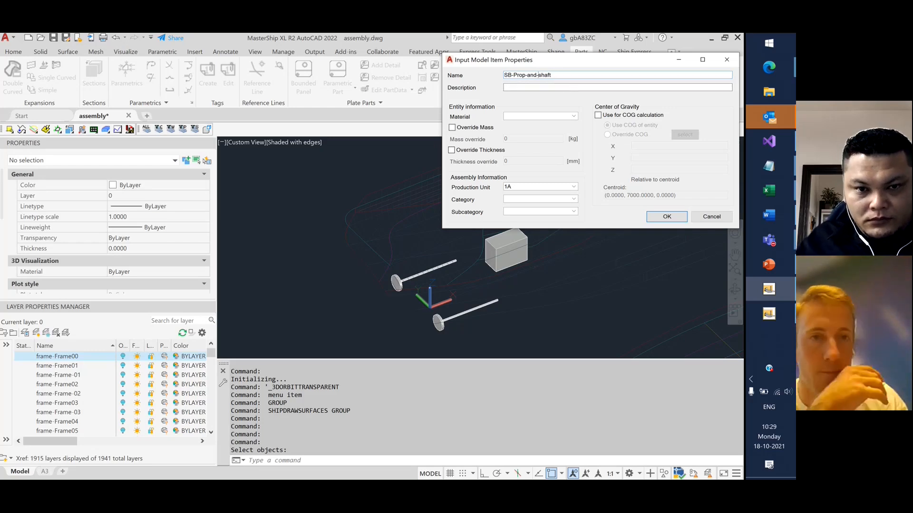
pyautogui.click(566, 87)
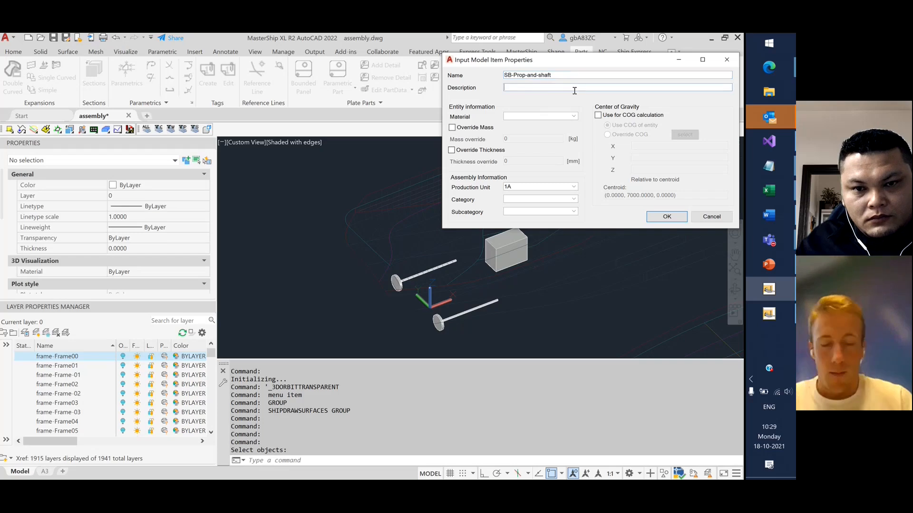
pyautogui.write('Prop and s')
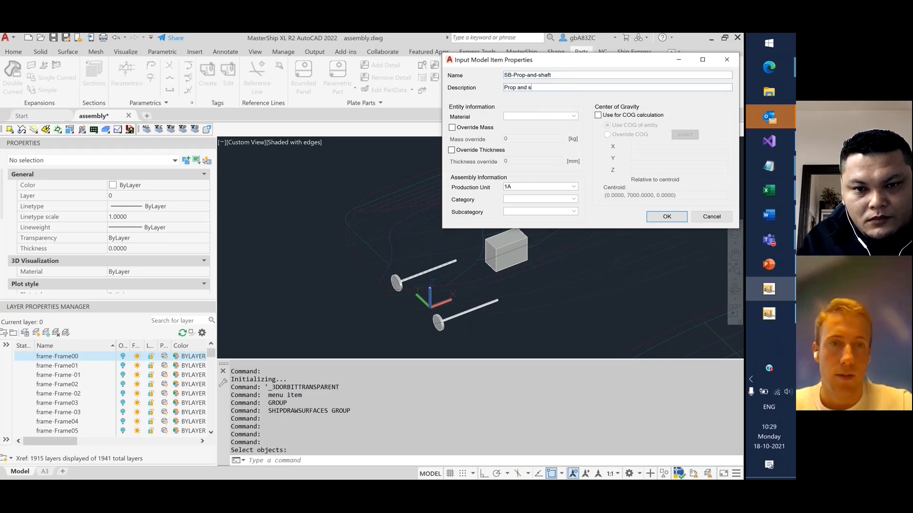
pyautogui.write('haft')
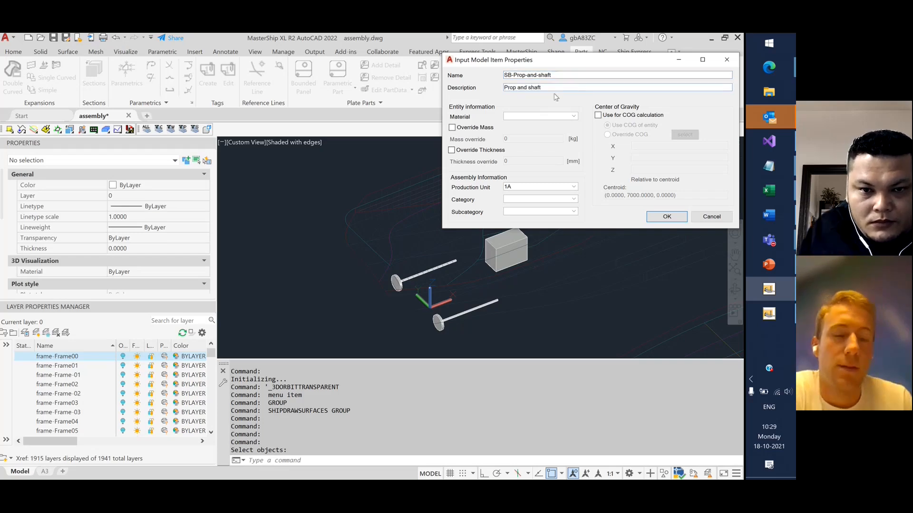
# Set the shaft item's material to Stainless and override its mass with 8000 kg.
pyautogui.click(575, 117)
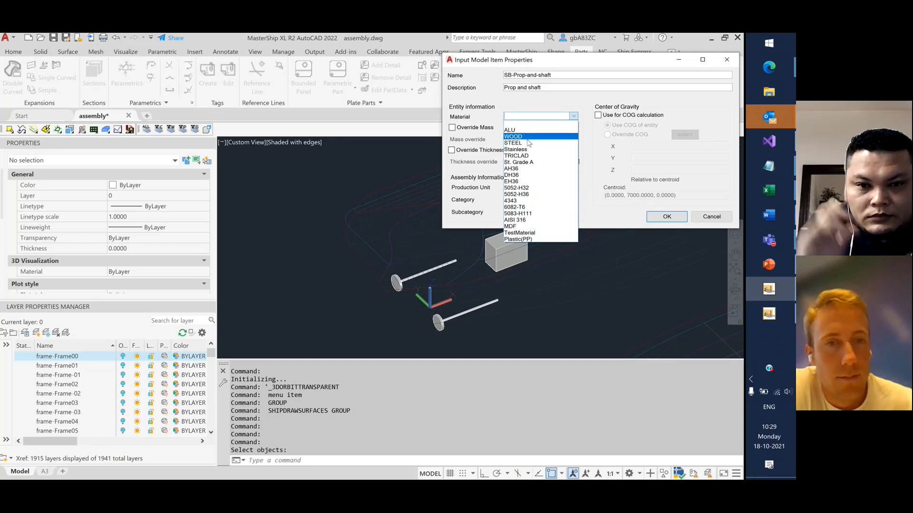
pyautogui.click(518, 148)
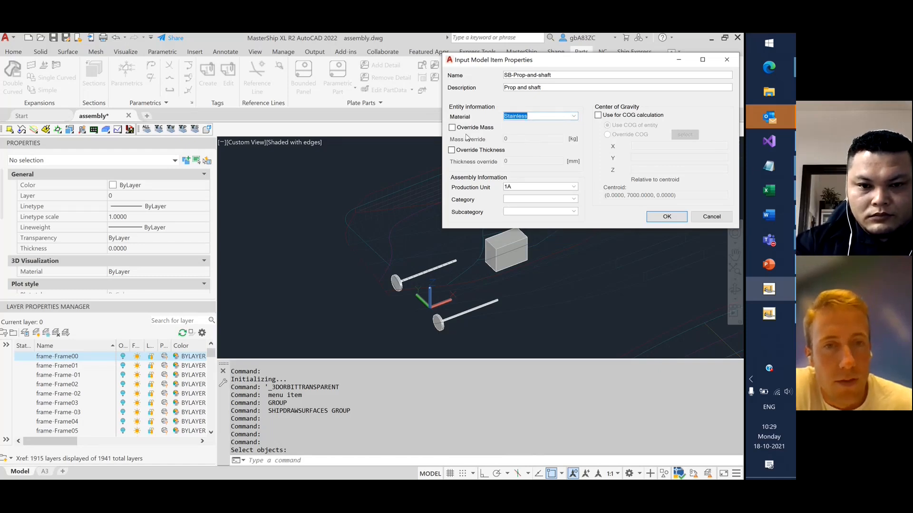
pyautogui.click(452, 127)
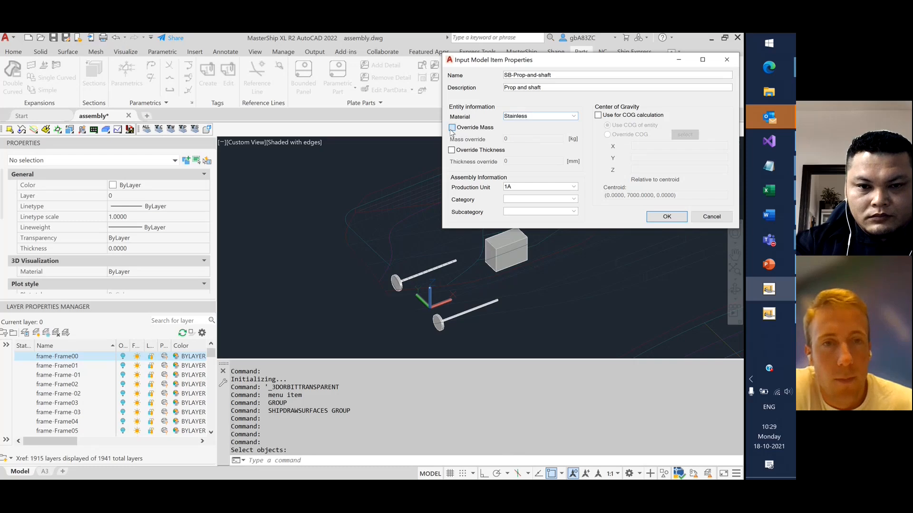
pyautogui.moveTo(519, 138); pyautogui.dragTo(493, 141)
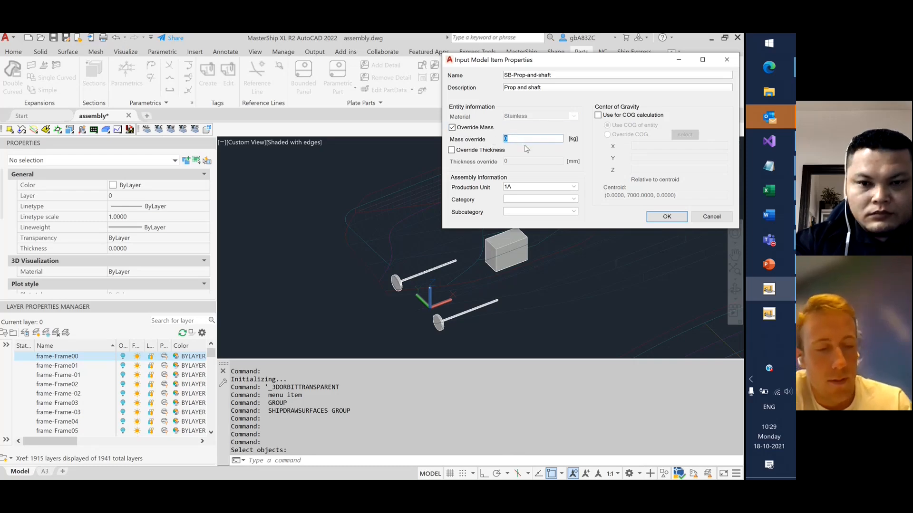
pyautogui.write('8000')
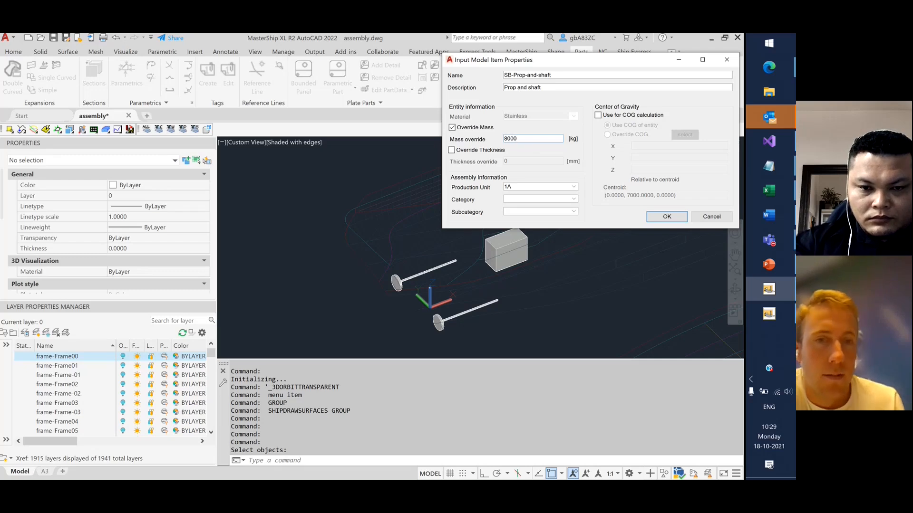
pyautogui.click(451, 151)
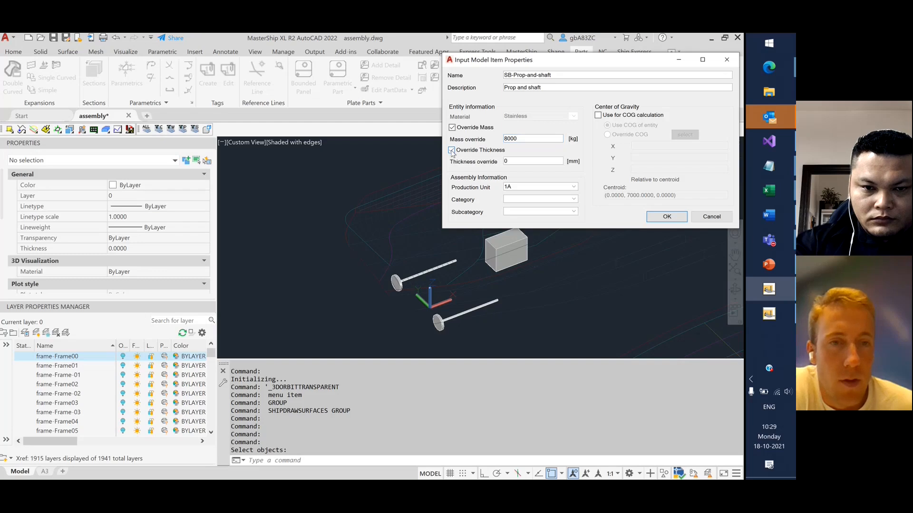
pyautogui.click(451, 150)
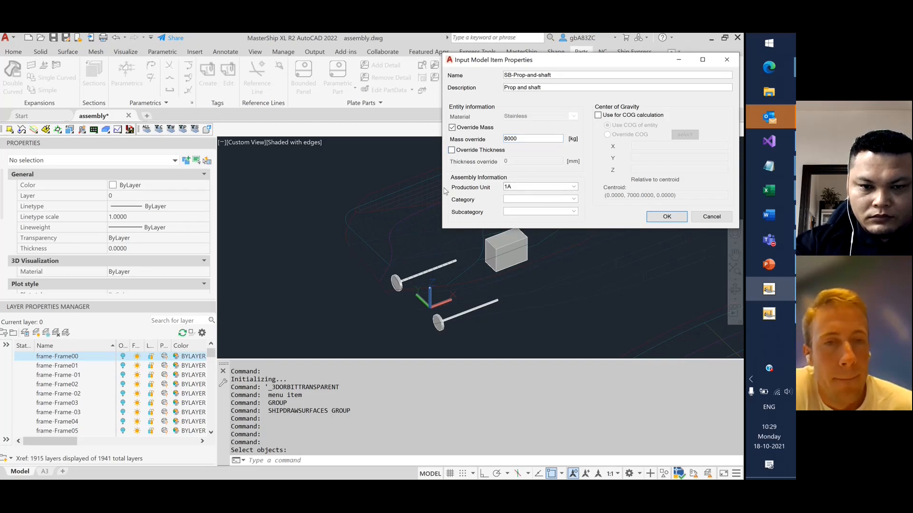
pyautogui.click(574, 186)
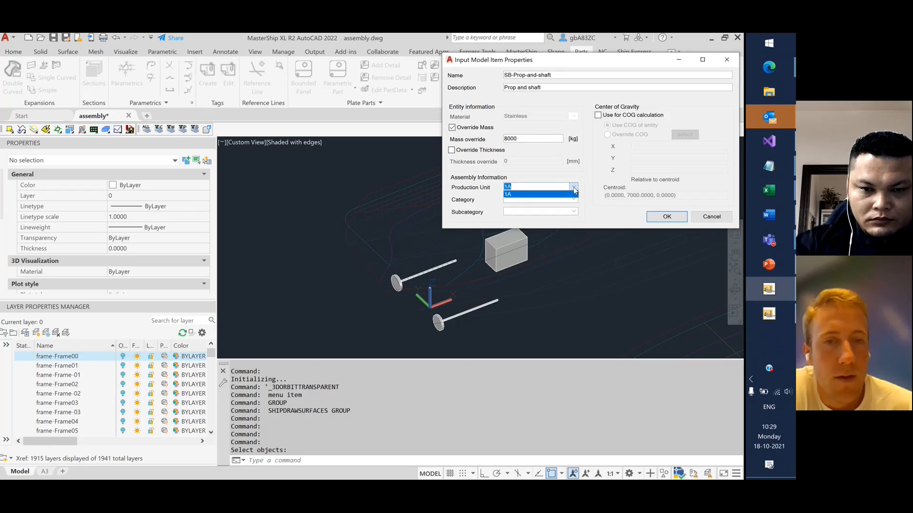
pyautogui.click(574, 190)
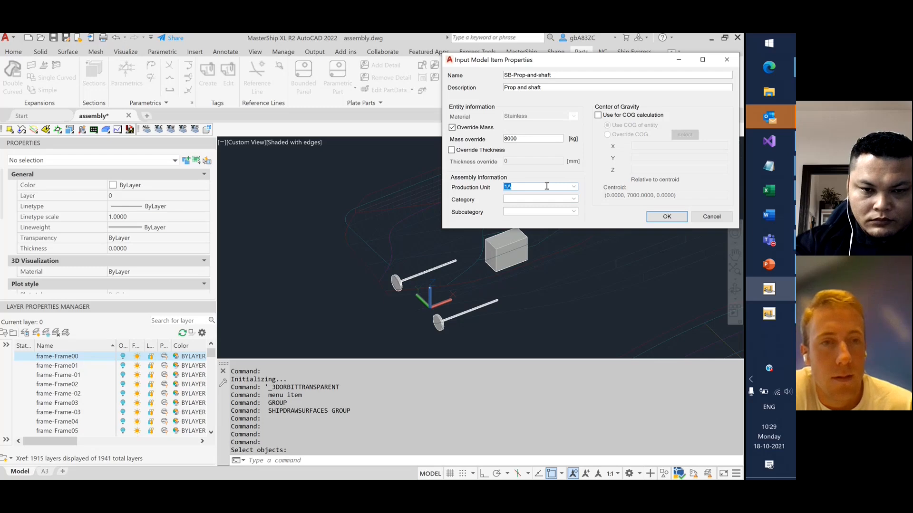
pyautogui.click(575, 189)
pyautogui.click(574, 188)
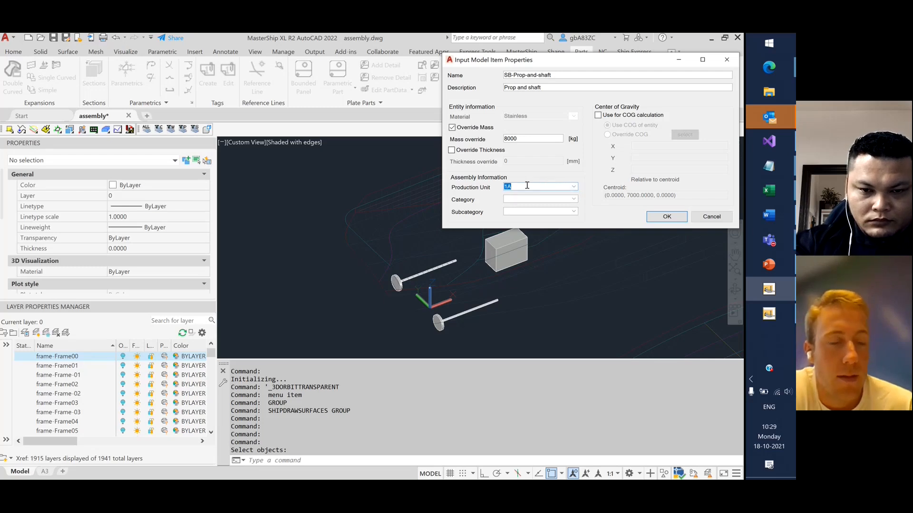
# Include the shaft item in the COG calculation with an overridden center of gravity at X 2000, Y 3500, Z 750, and create the item.
pyautogui.click(598, 116)
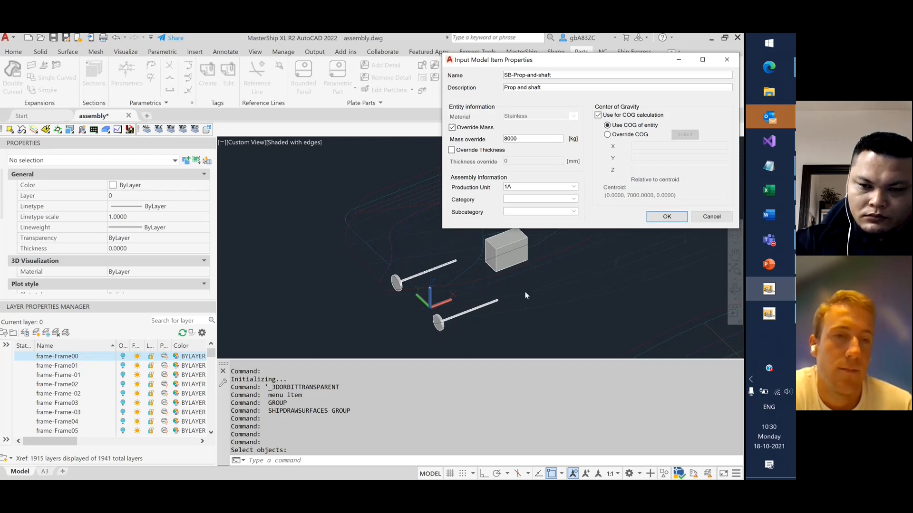
pyautogui.click(608, 135)
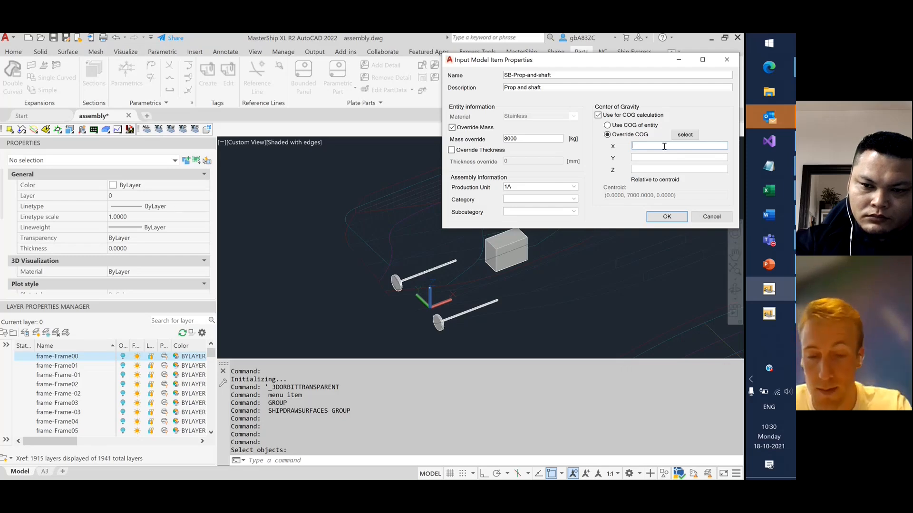
pyautogui.write('4000')
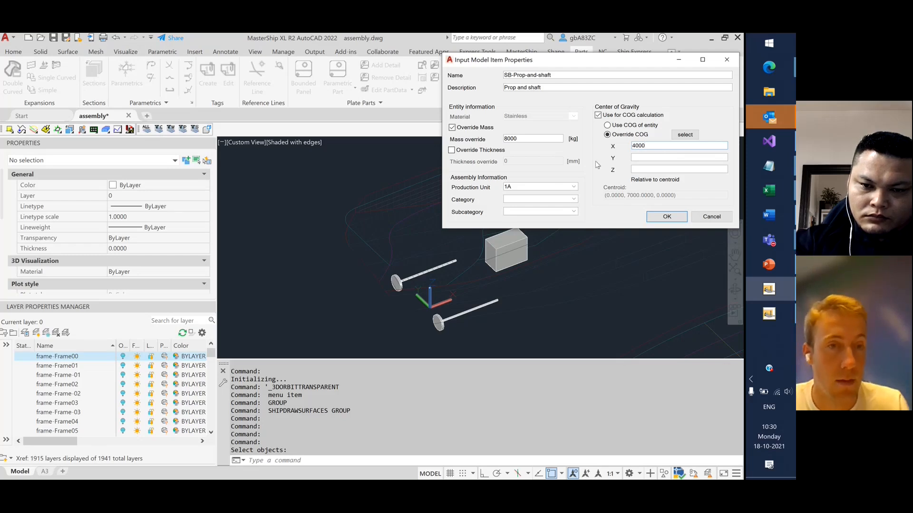
pyautogui.moveTo(651, 145); pyautogui.dragTo(630, 149)
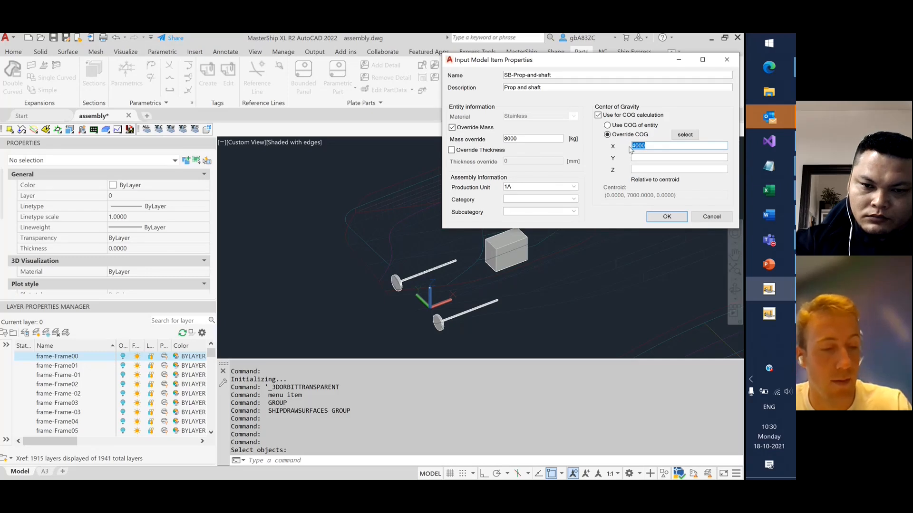
pyautogui.write('2000')
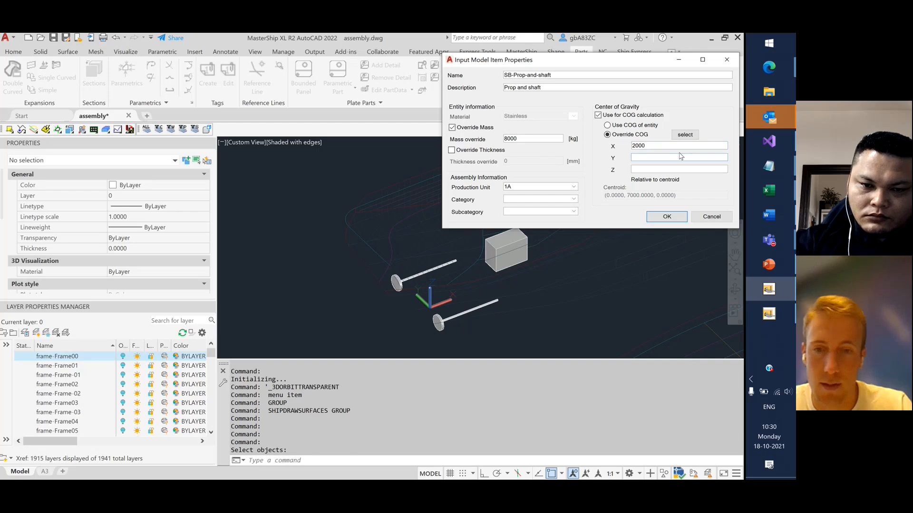
pyautogui.write('3500')
pyautogui.click(672, 168)
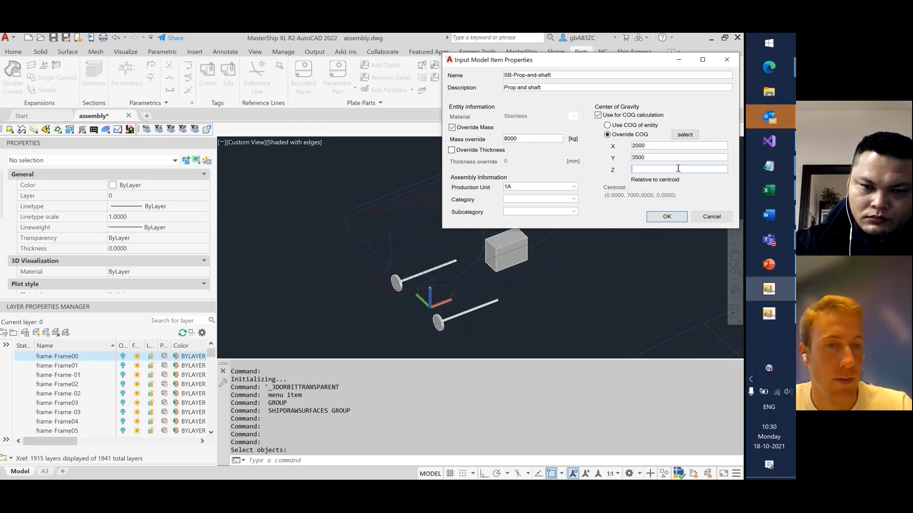
pyautogui.write('750')
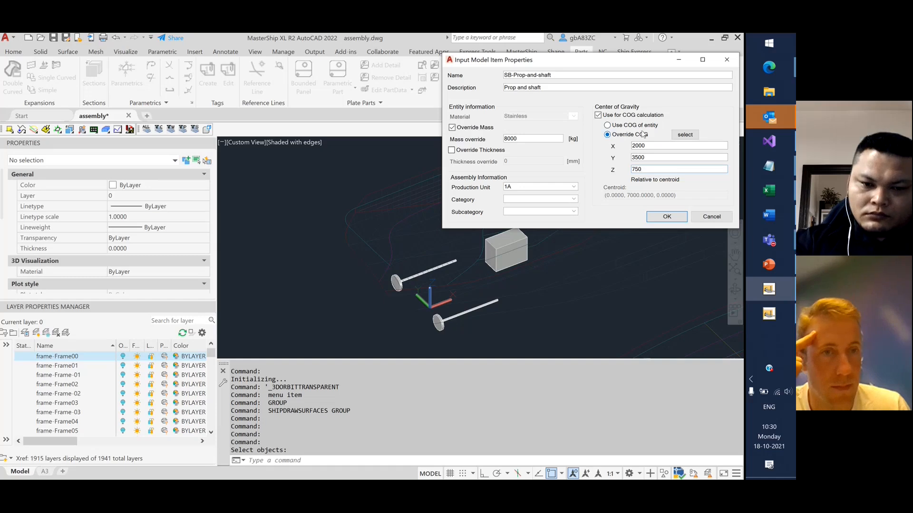
pyautogui.click(667, 220)
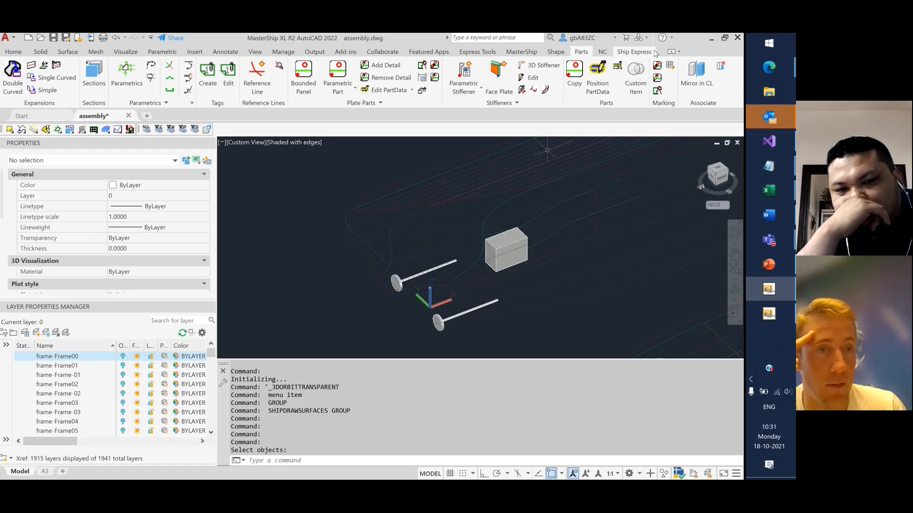
# Start a custom item from the box, named MAN-8700 with the description "Main engine OR Generator".
pyautogui.click(635, 81)
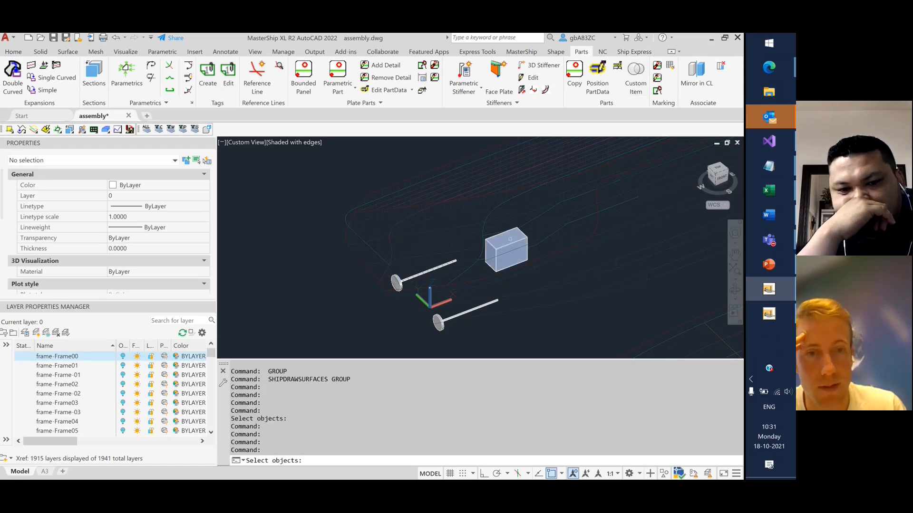
pyautogui.click(511, 239)
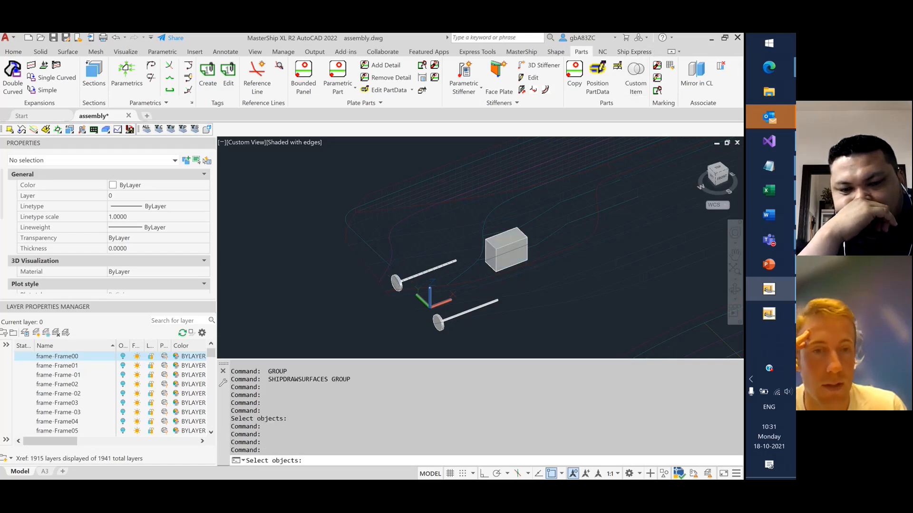
pyautogui.press('Return')
pyautogui.write('MAN')
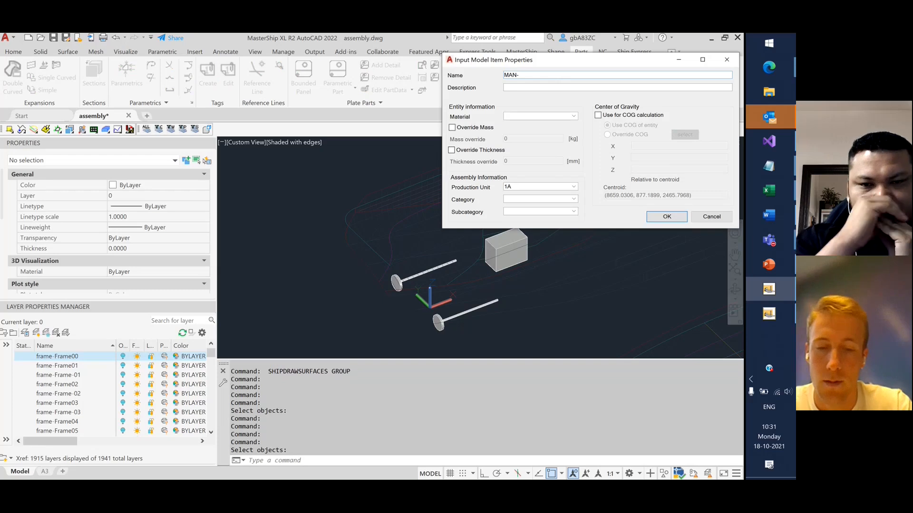
pyautogui.write('-8700')
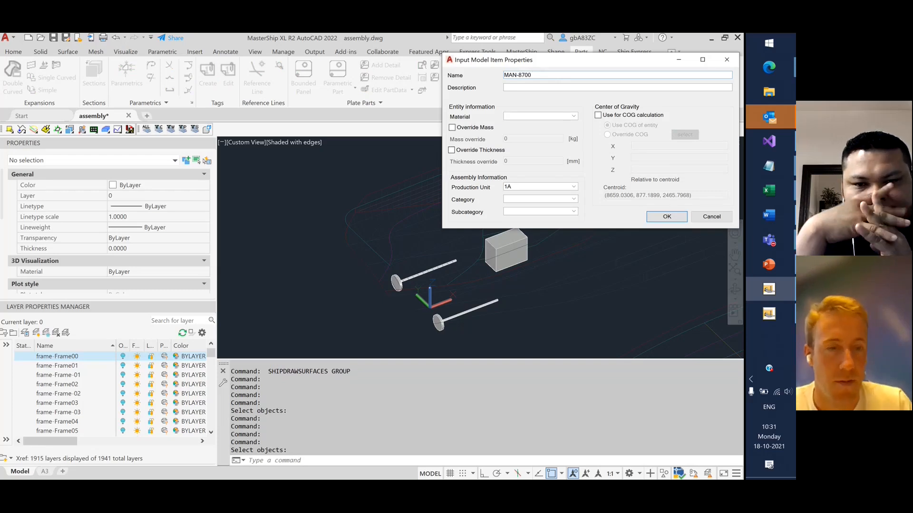
pyautogui.click(537, 87)
pyautogui.write('Main en')
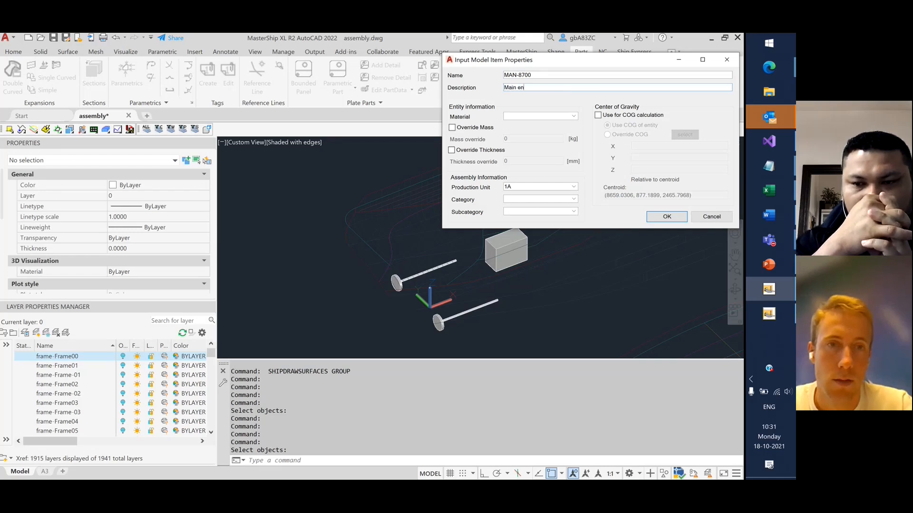
pyautogui.write('gine OR')
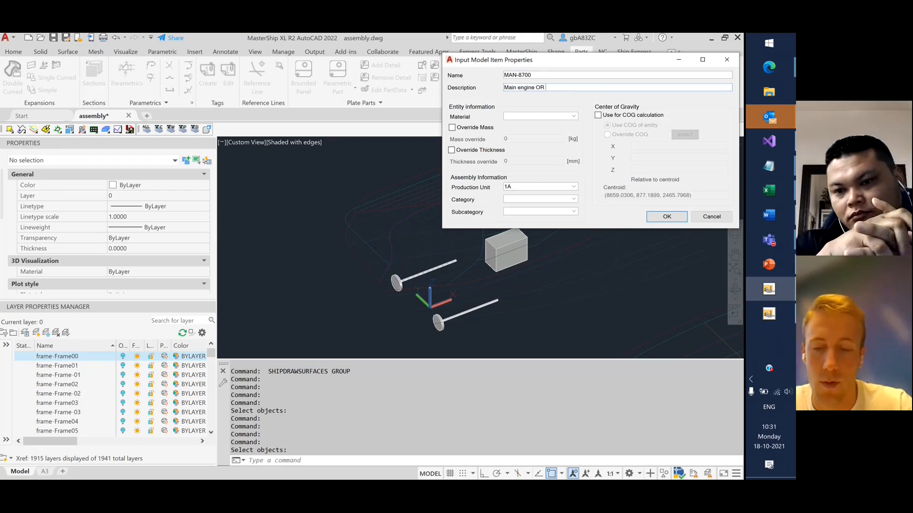
pyautogui.write(' Generator')
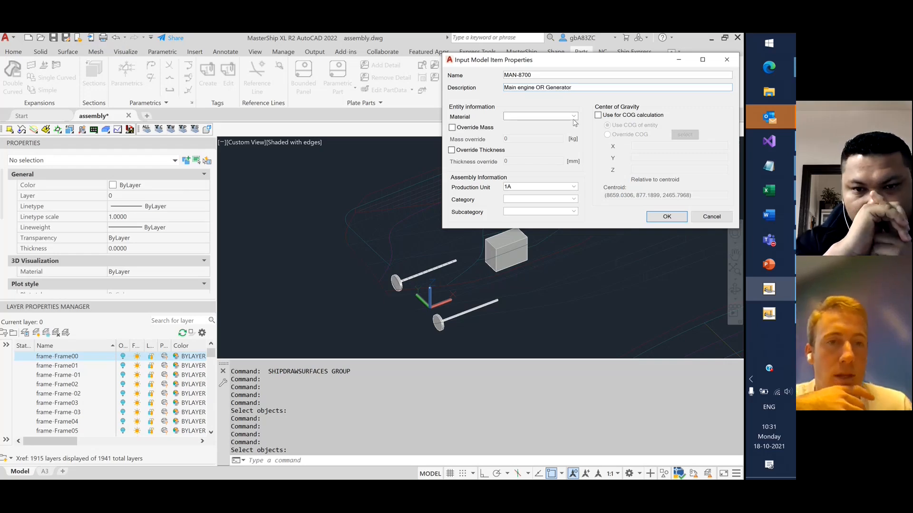
# Override the mass of the MAN-8700 item with 5000 kg.
pyautogui.click(452, 128)
pyautogui.doubleClick(505, 139)
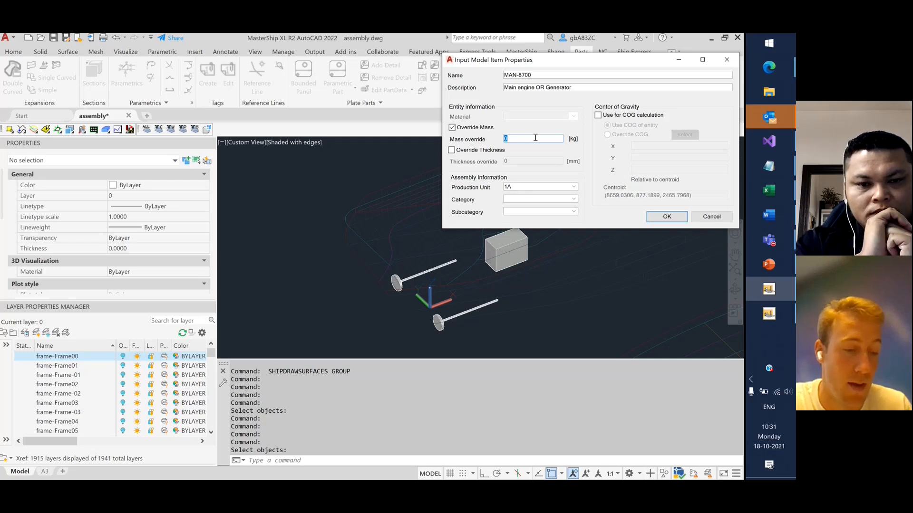
pyautogui.write('3')
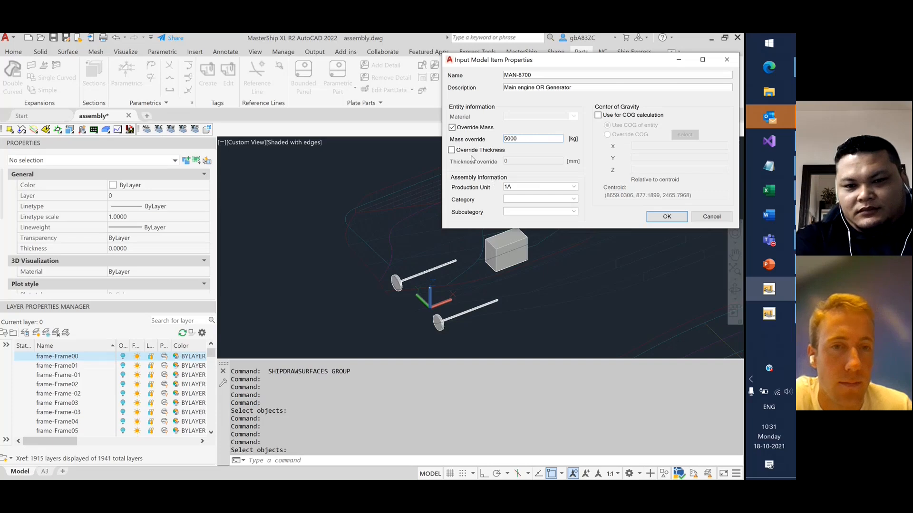
# Include the MAN-8700 item in the COG calculation using the COG of the entity, and try to create it.
pyautogui.click(598, 115)
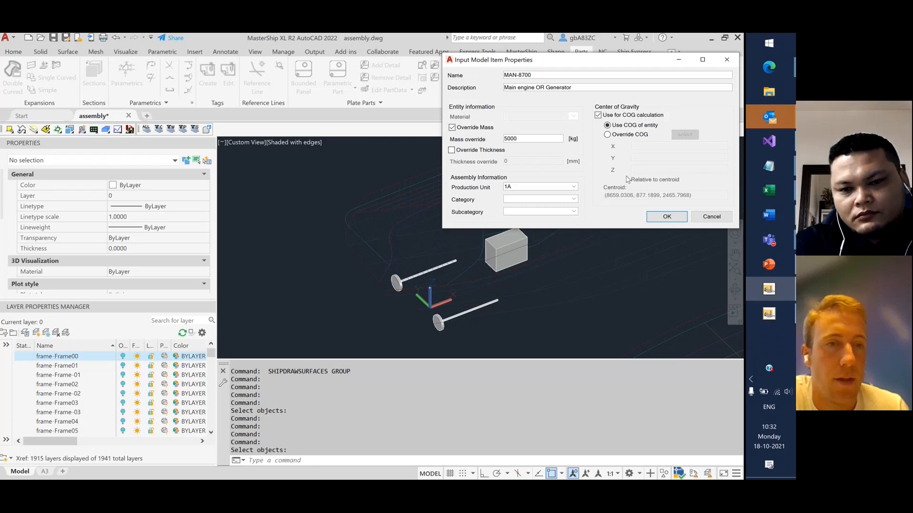
pyautogui.click(620, 136)
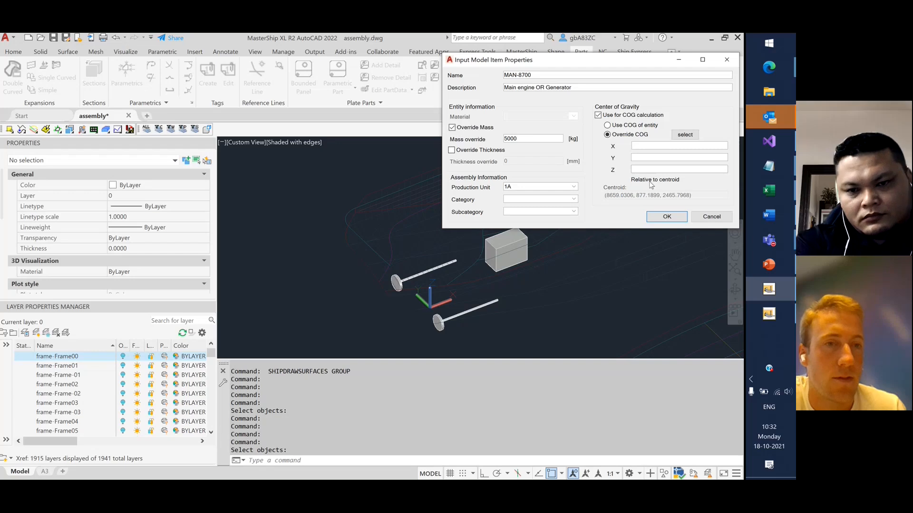
pyautogui.click(608, 125)
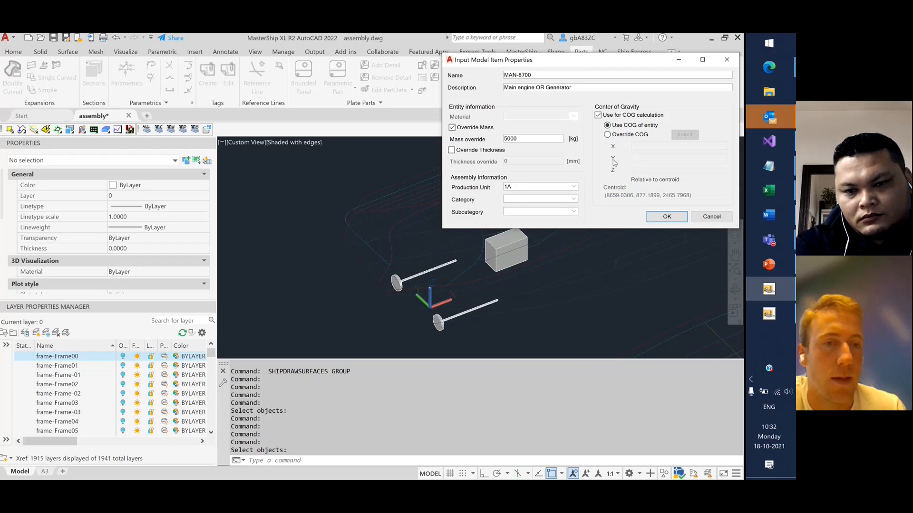
pyautogui.click(661, 215)
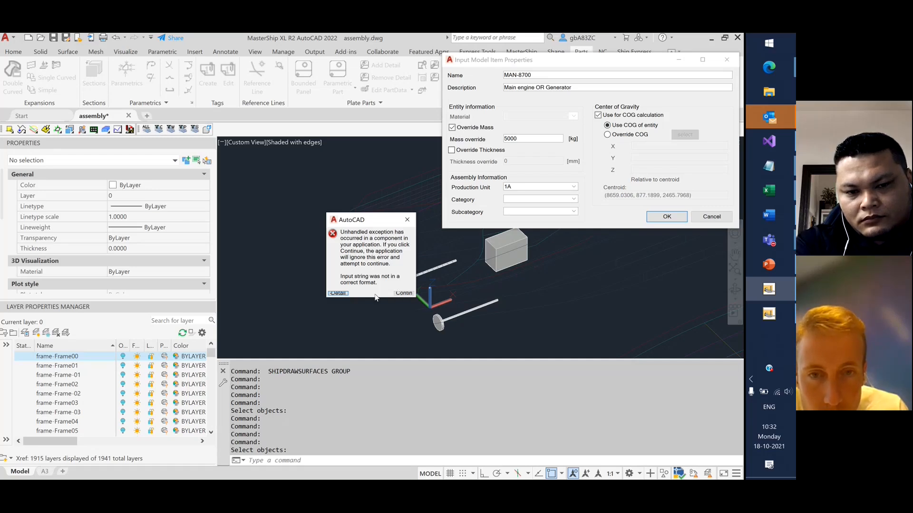
pyautogui.click(404, 293)
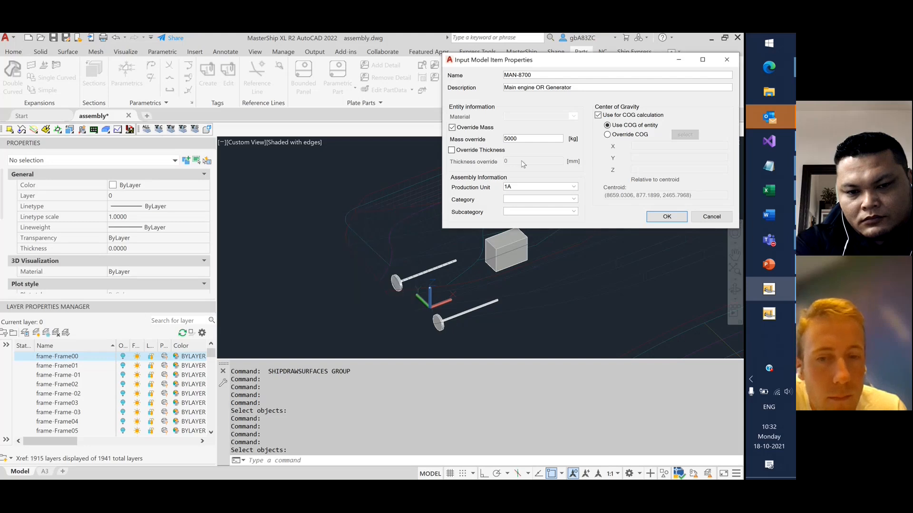
pyautogui.click(667, 221)
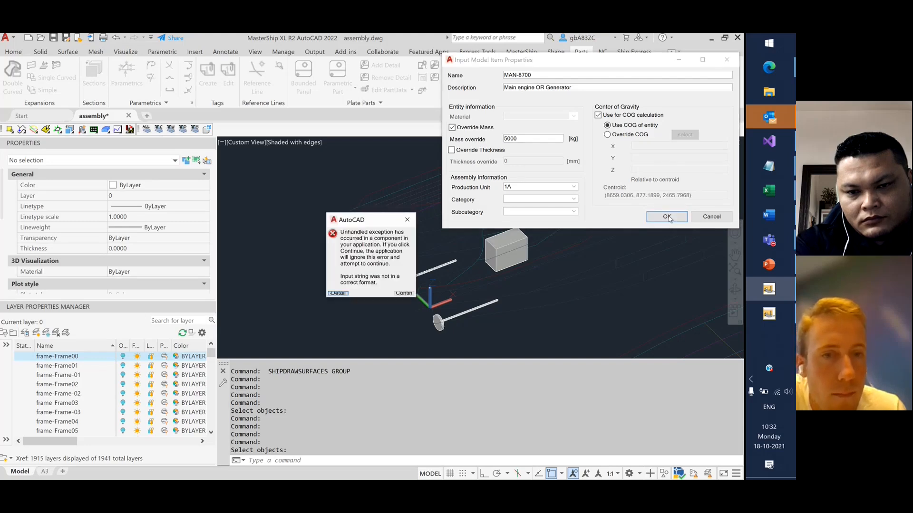
pyautogui.click(404, 293)
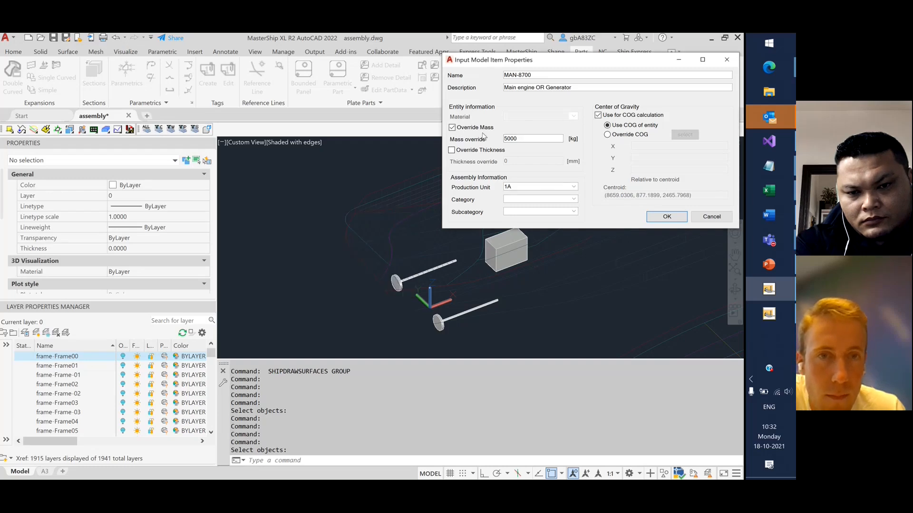
# Set the item's material to STEEL with the mass override enabled, and try to create it with an overridden COG left blank.
pyautogui.click(452, 127)
pyautogui.click(607, 135)
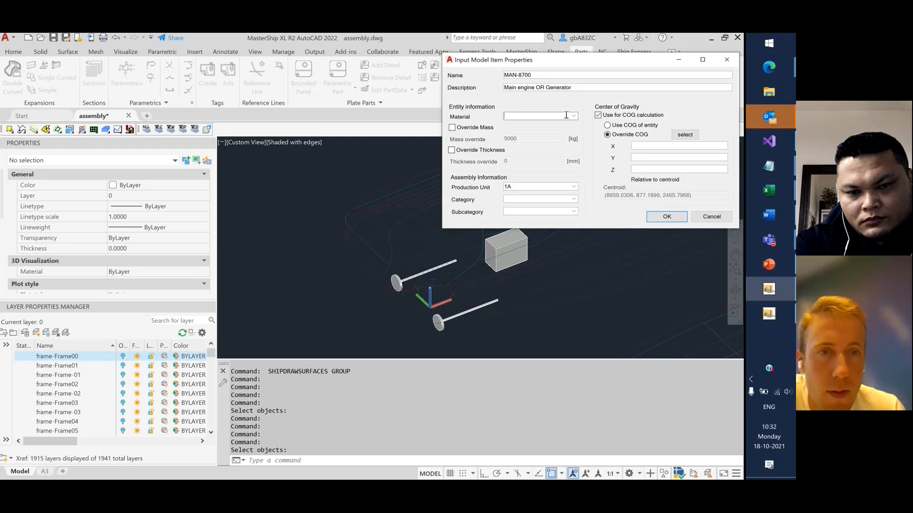
pyautogui.click(574, 116)
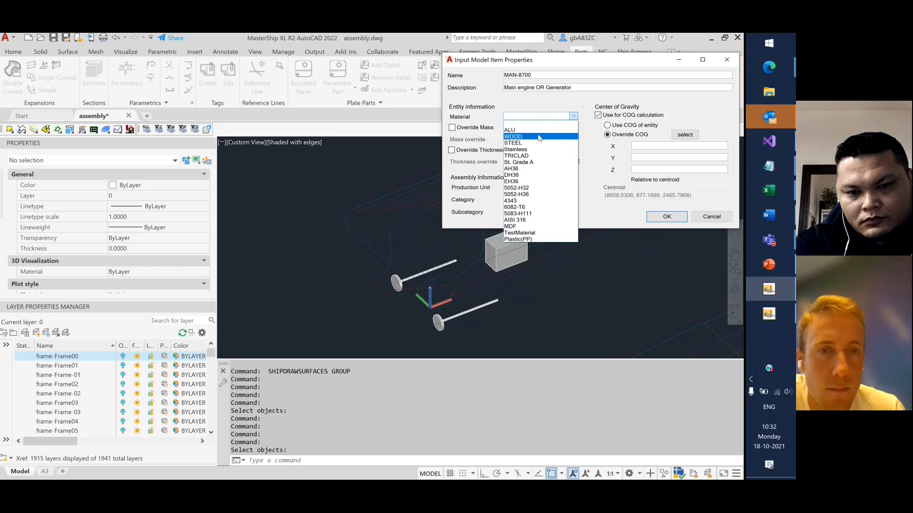
pyautogui.click(530, 150)
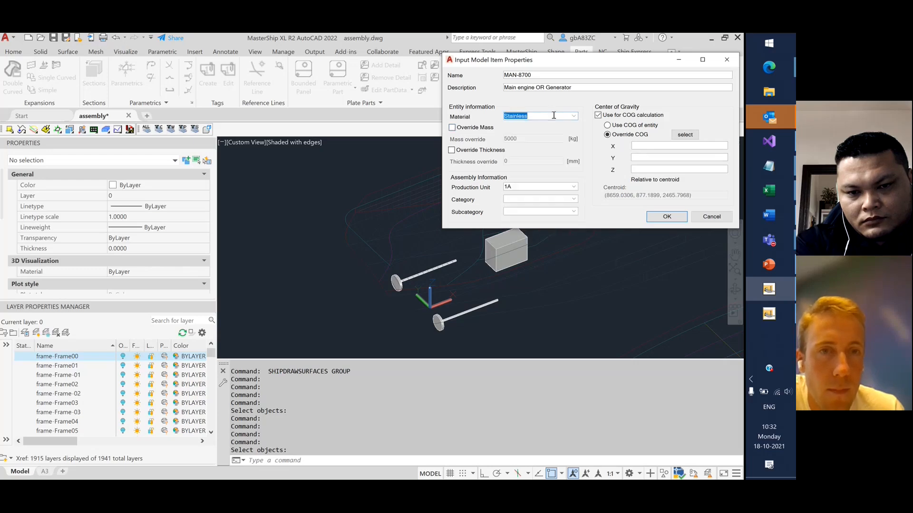
pyautogui.click(574, 116)
pyautogui.click(527, 144)
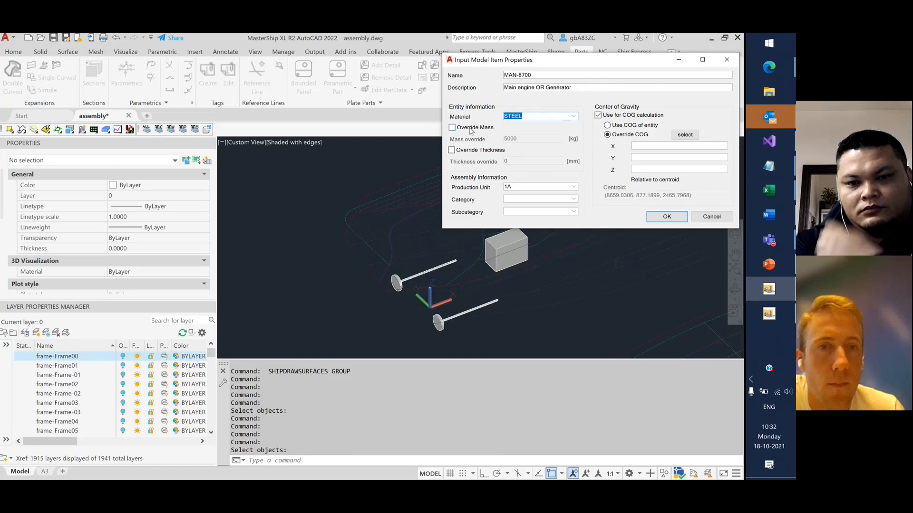
pyautogui.click(676, 220)
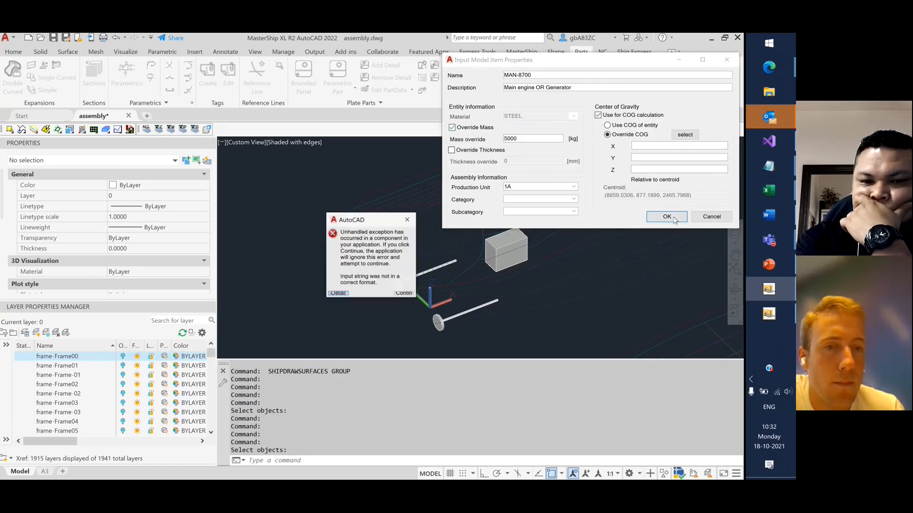
pyautogui.click(404, 294)
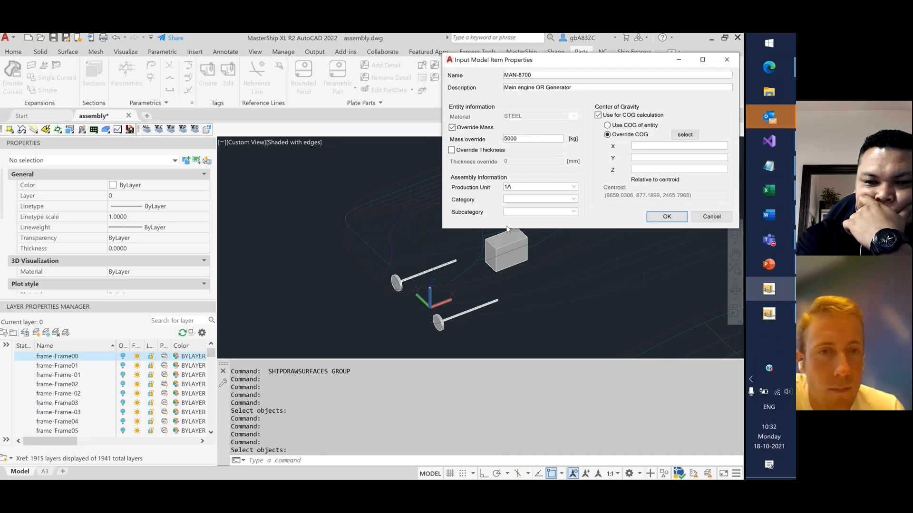
# Retry creating the STEEL item with its center of gravity taken from the entity.
pyautogui.click(635, 126)
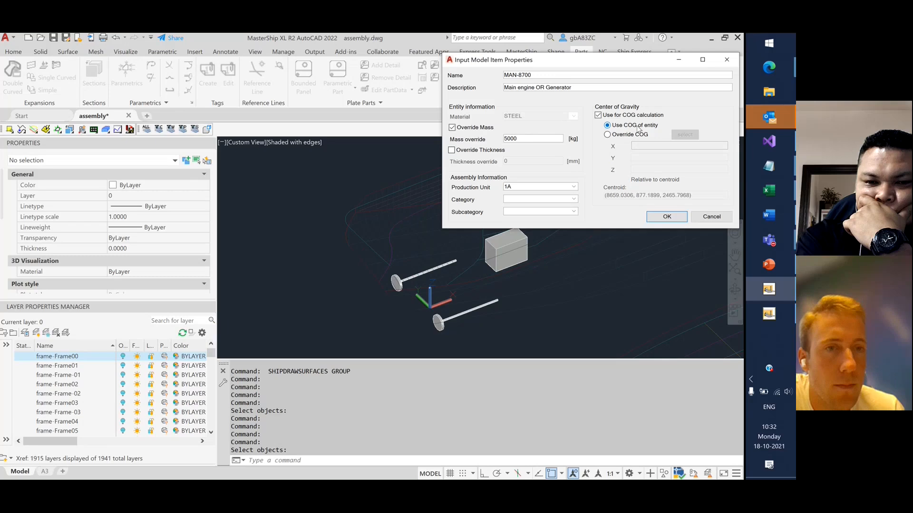
pyautogui.click(663, 216)
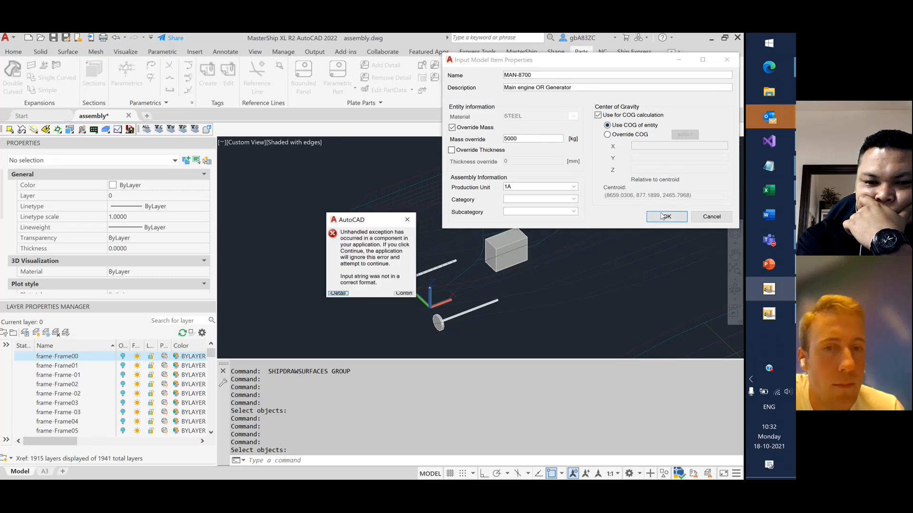
pyautogui.click(407, 294)
# Override the item's center of gravity with X 0, Y 0, Z 0 relative to the centroid and create the item.
pyautogui.click(618, 135)
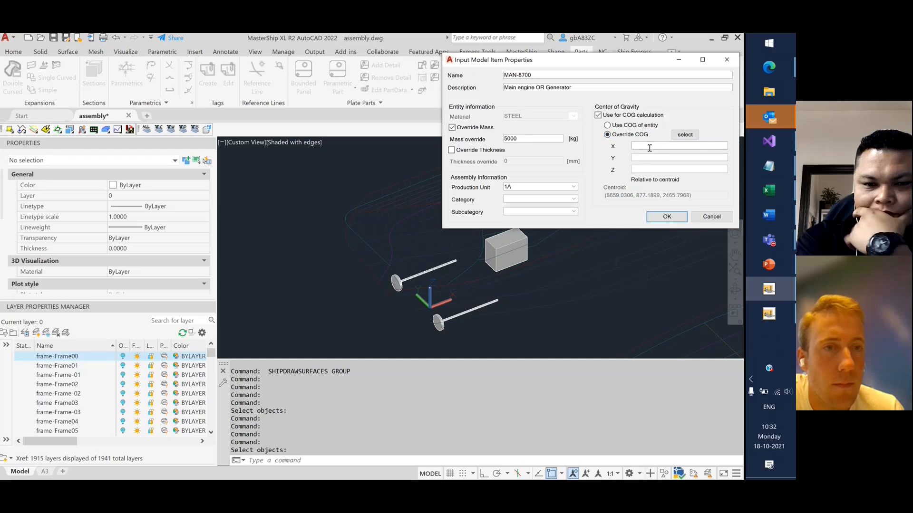
pyautogui.write('0')
pyautogui.click(664, 158)
pyautogui.write('0')
pyautogui.click(661, 169)
pyautogui.write('0')
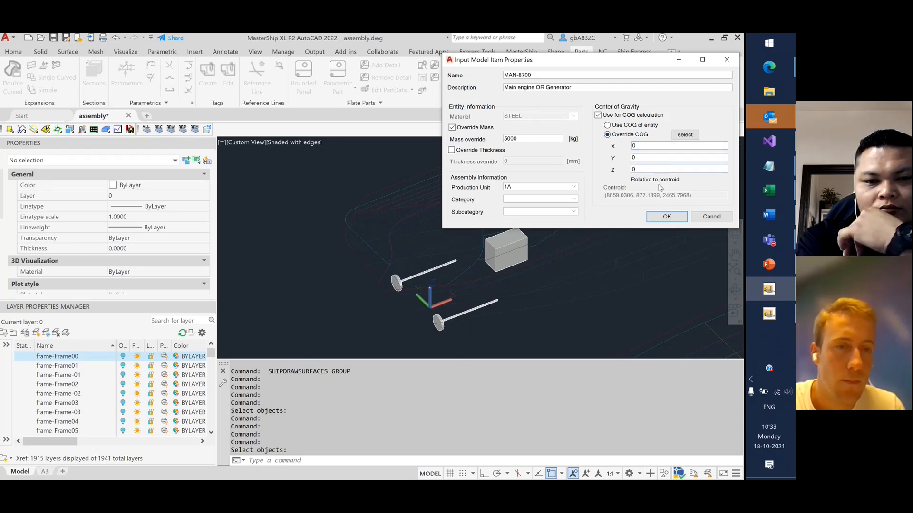
pyautogui.click(666, 217)
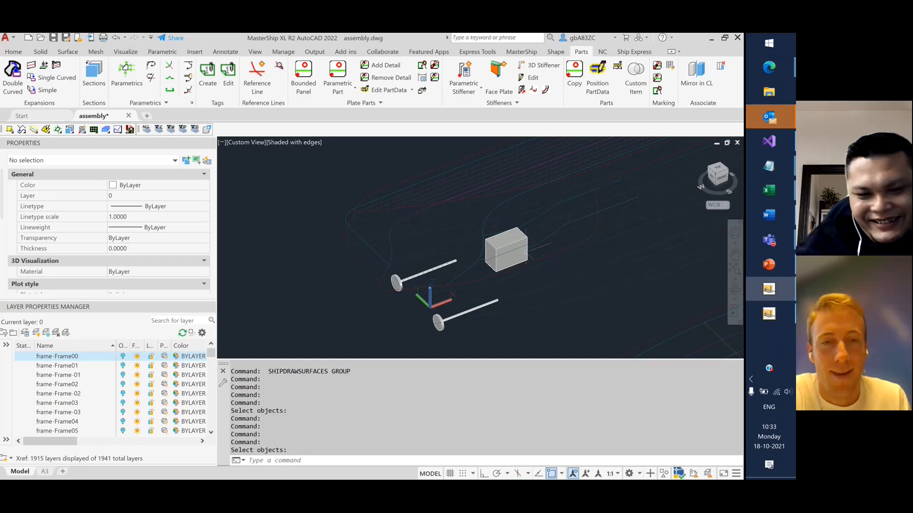
# Switch to MasterShip Organiser and open the Training Parts project.
pyautogui.scroll(-2, 310, 205)
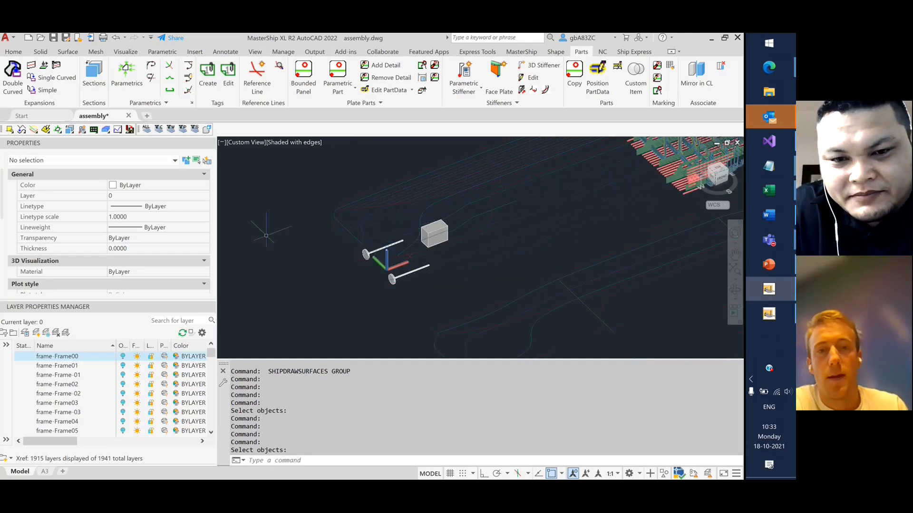
pyautogui.scroll(-1, 267, 235)
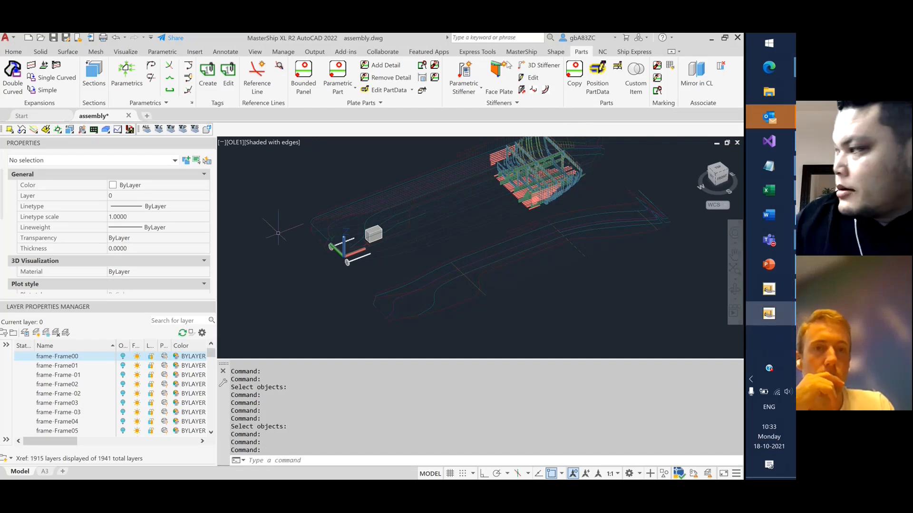
pyautogui.click(521, 51)
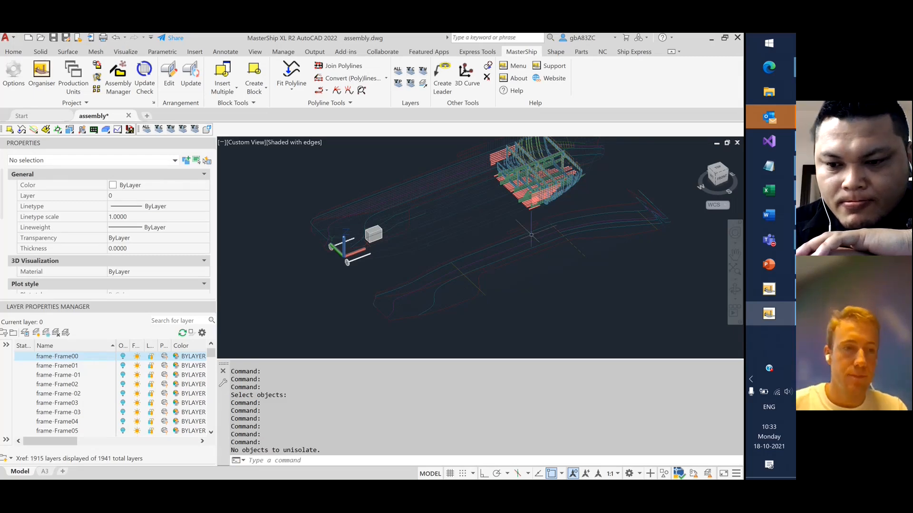
pyautogui.moveTo(774, 294)
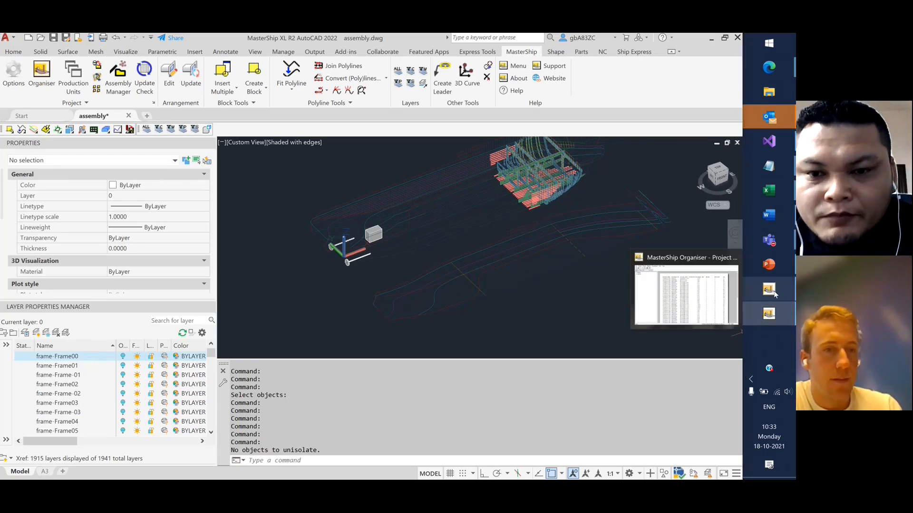
pyautogui.click(651, 290)
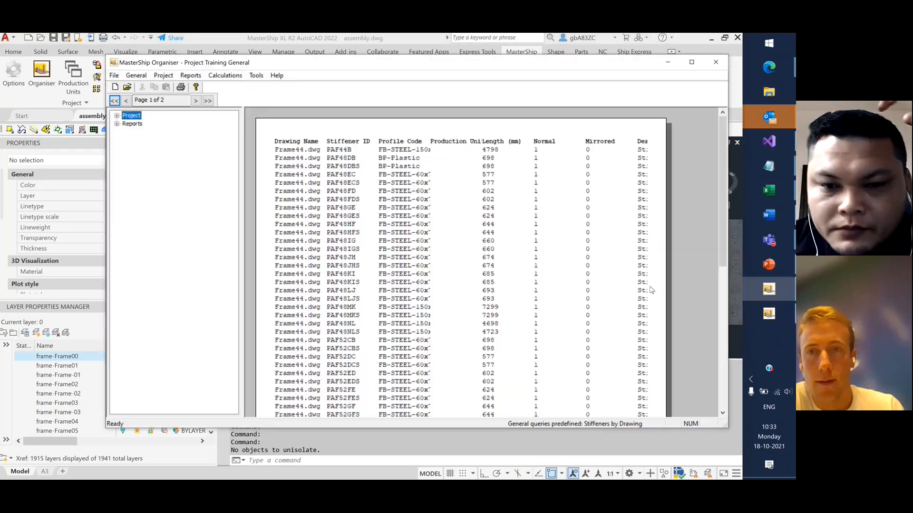
pyautogui.click(128, 88)
pyautogui.click(255, 236)
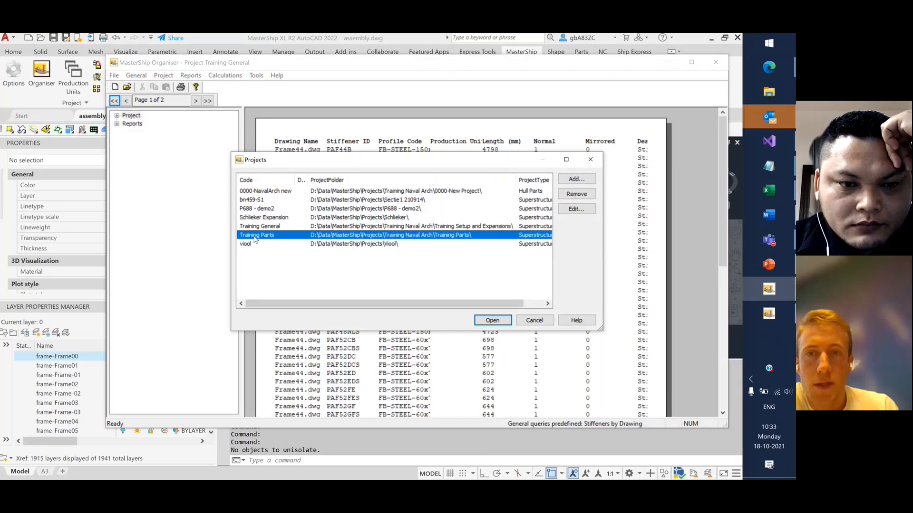
pyautogui.doubleClick(256, 236)
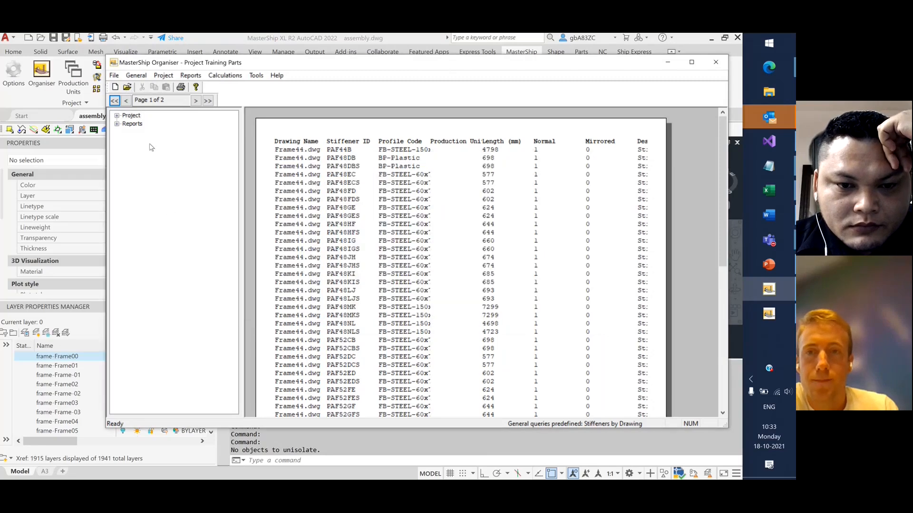
# Run the center of gravity calculation for the Ship production unit, including its subunit 1A.
pyautogui.doubleClick(130, 124)
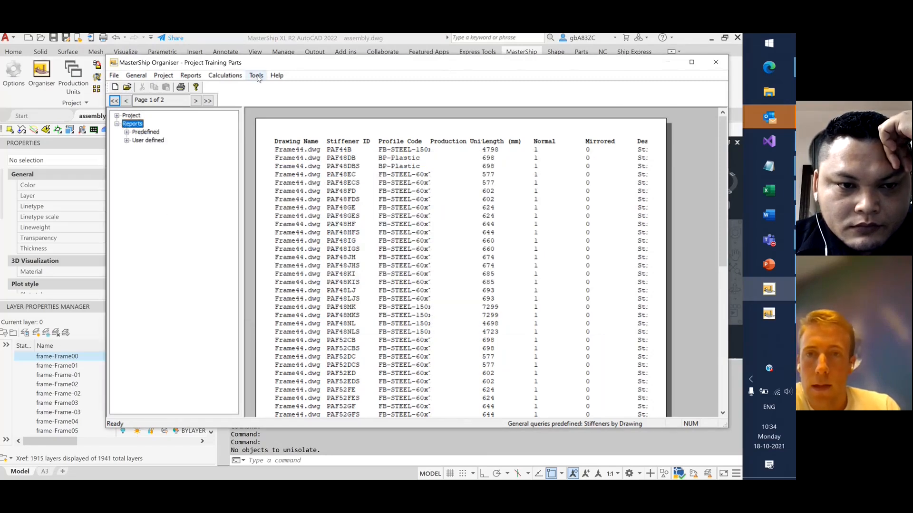
pyautogui.click(233, 76)
pyautogui.click(232, 89)
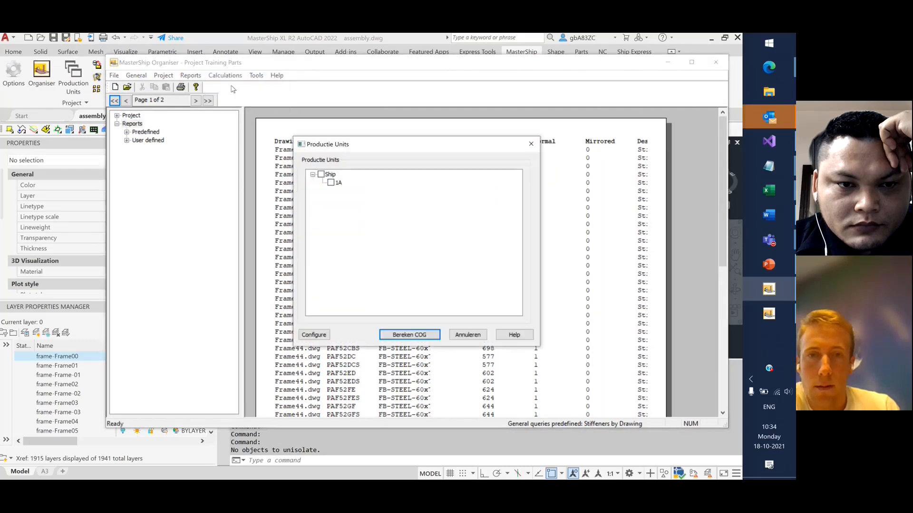
pyautogui.click(328, 175)
pyautogui.click(423, 333)
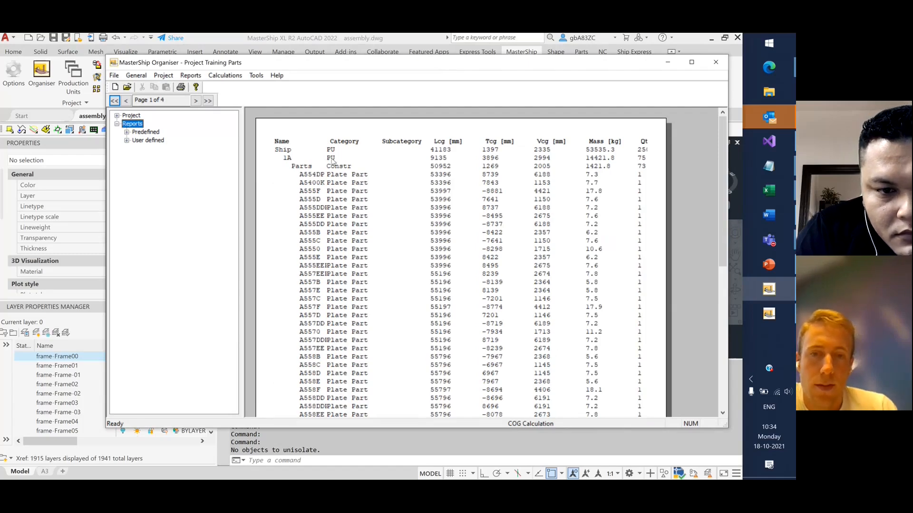
# Examine the last pages of the COG calculation report for the custom items.
pyautogui.click(311, 148)
pyautogui.moveTo(722, 126)
pyautogui.mouseDown()
pyautogui.moveTo(728, 305)
pyautogui.moveTo(723, 124)
pyautogui.mouseUp()
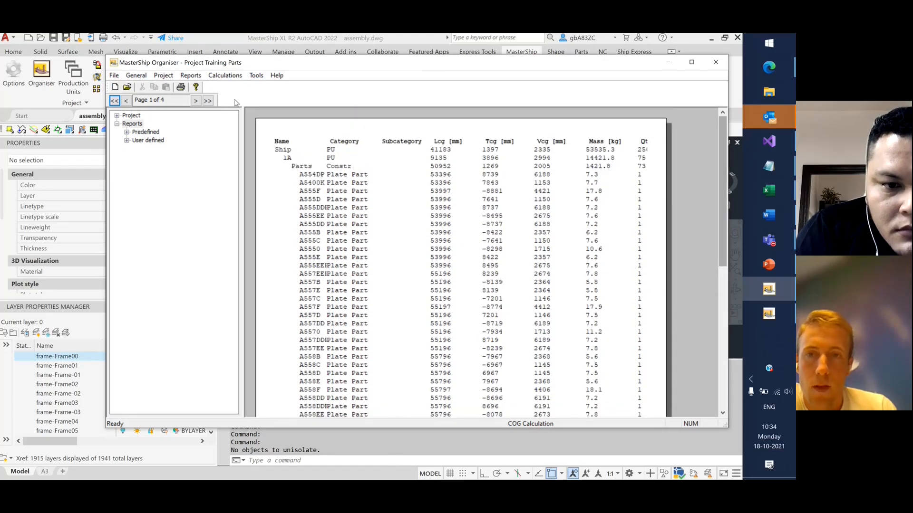
pyautogui.click(208, 101)
pyautogui.moveTo(725, 156)
pyautogui.mouseDown()
pyautogui.moveTo(726, 292)
pyautogui.moveTo(734, 255)
pyautogui.moveTo(728, 141)
pyautogui.mouseUp()
pyautogui.click(126, 101)
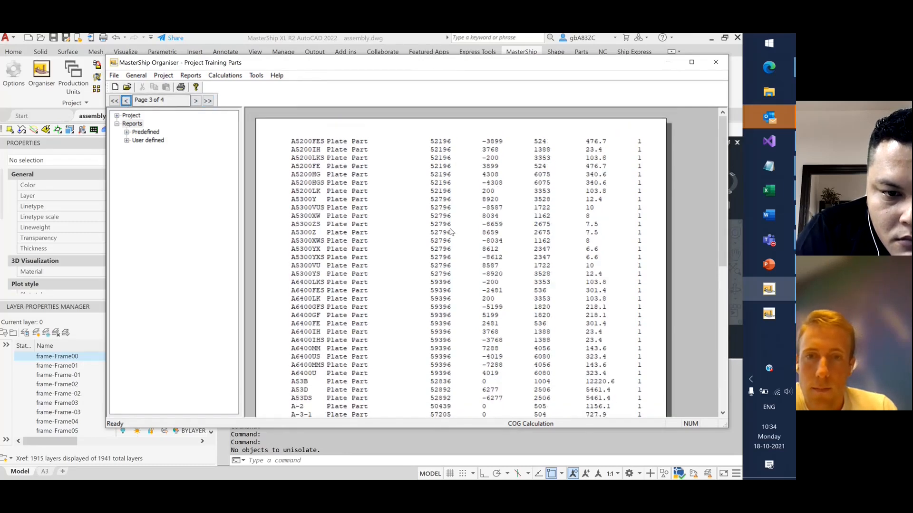
# Examine the COG calculation report and the predefined part reports in the Organiser before returning to the assembly drawing.
pyautogui.moveTo(723, 210)
pyautogui.mouseDown()
pyautogui.moveTo(719, 353)
pyautogui.moveTo(716, 203)
pyautogui.mouseUp()
pyautogui.click(127, 103)
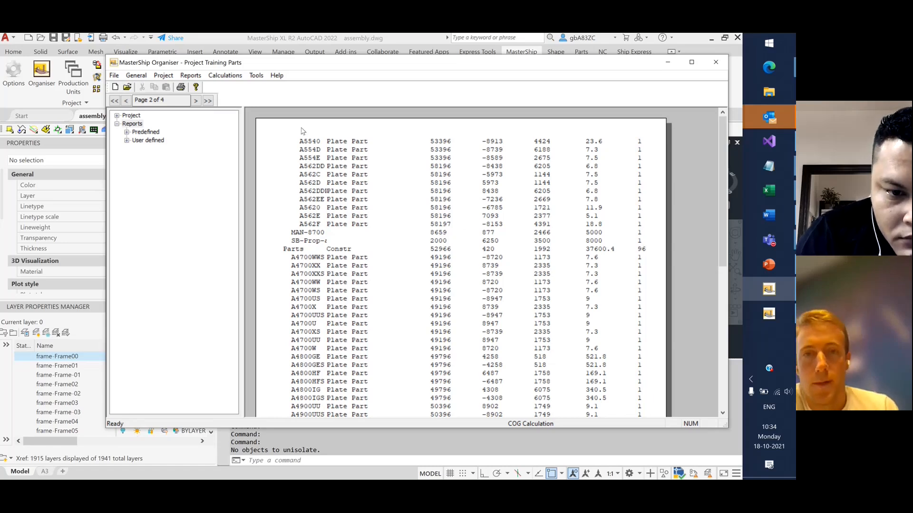
pyautogui.click(234, 76)
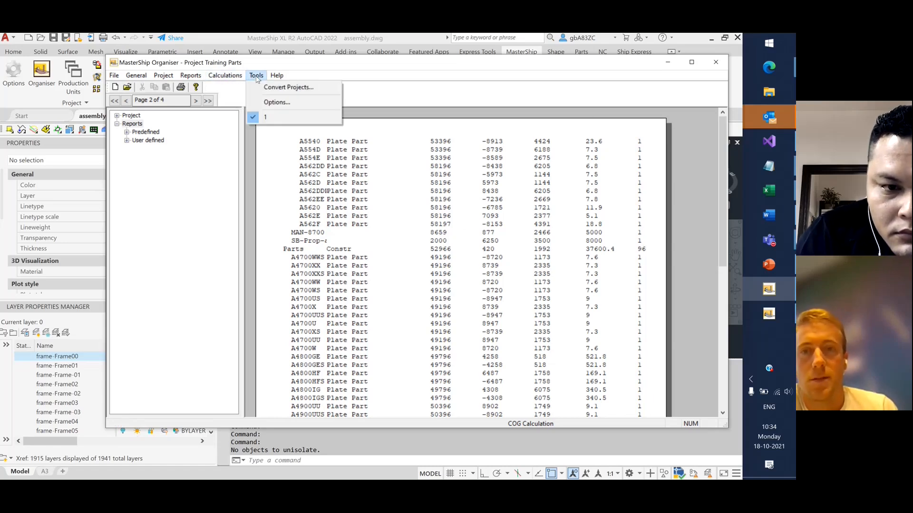
pyautogui.click(148, 165)
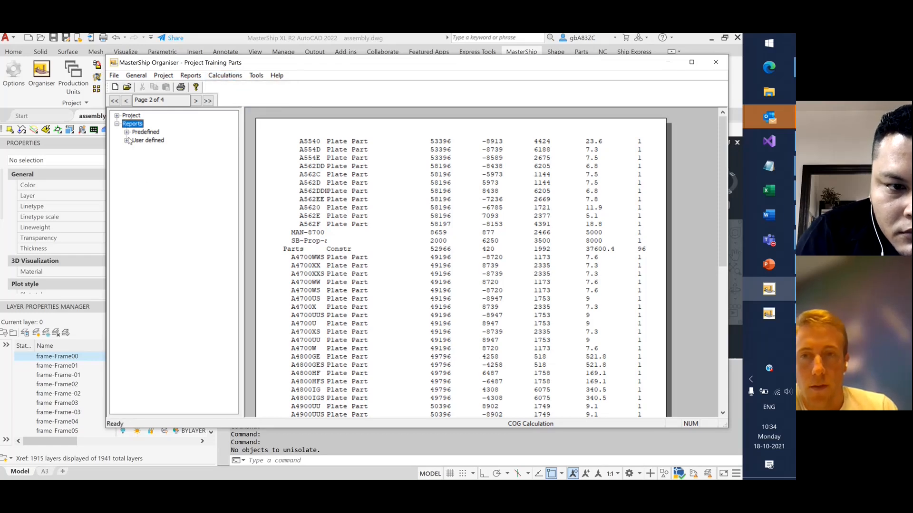
pyautogui.click(127, 133)
pyautogui.click(136, 141)
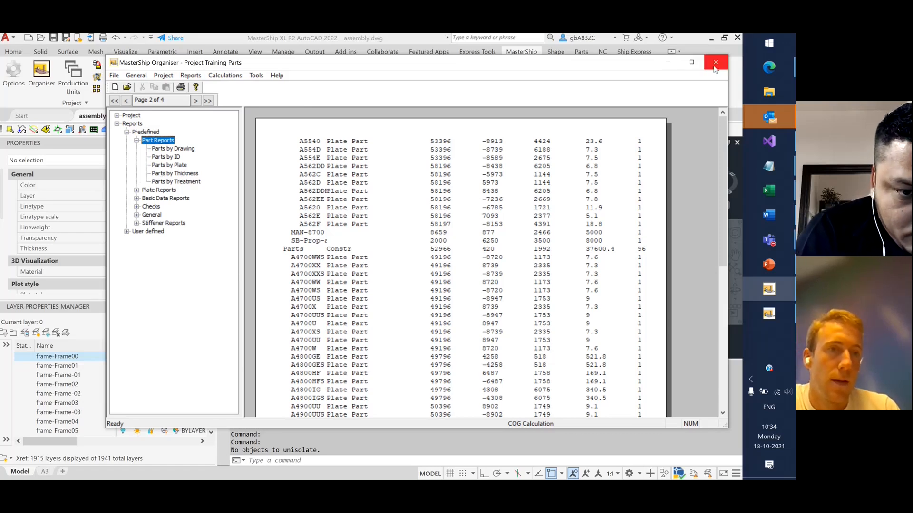
pyautogui.click(736, 90)
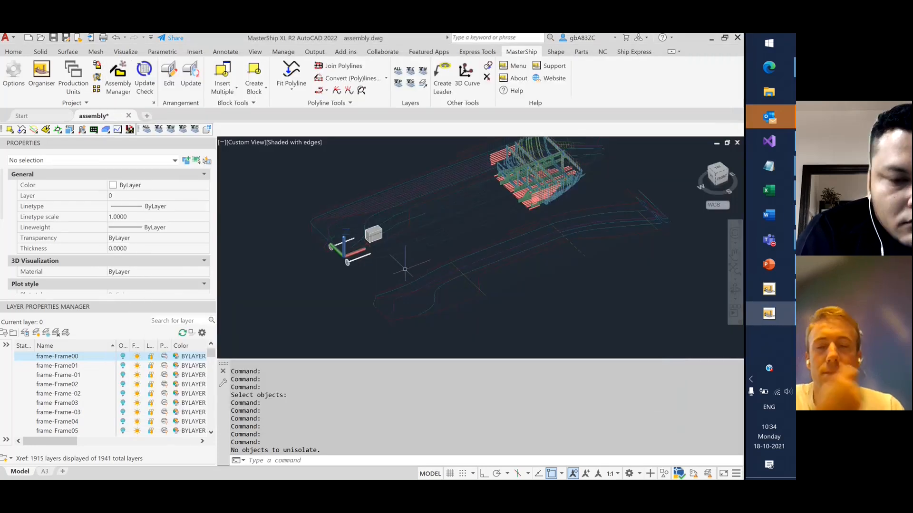
# Open the externally referenced Frame48 drawing from the hull structure in the assembly.
pyautogui.click(579, 52)
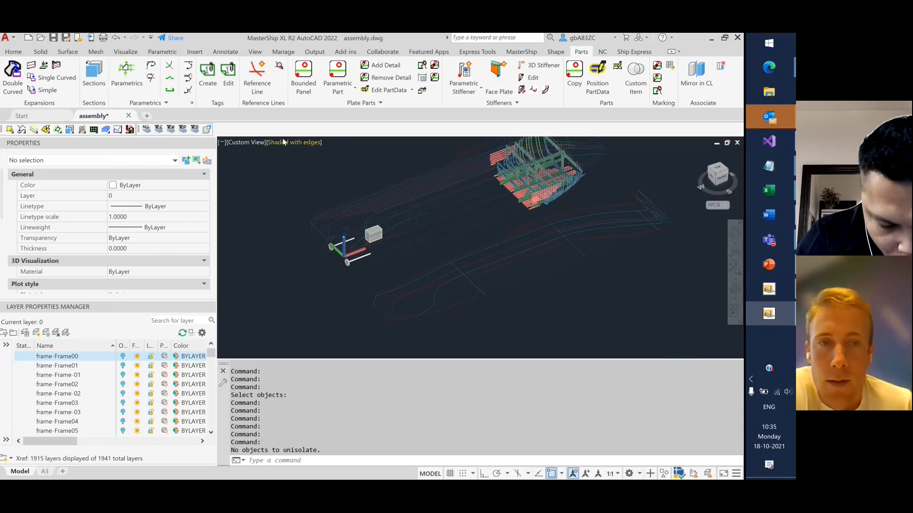
pyautogui.scroll(2, 514, 156)
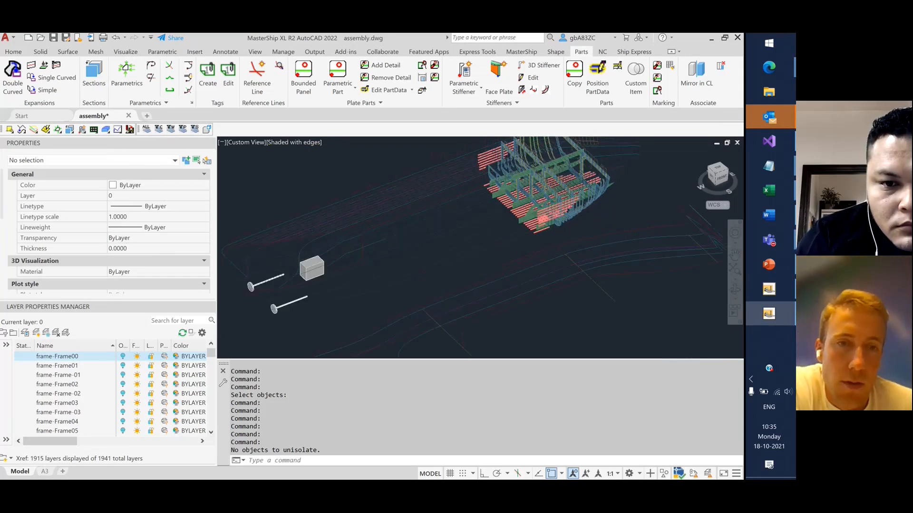
pyautogui.scroll(2, 492, 166)
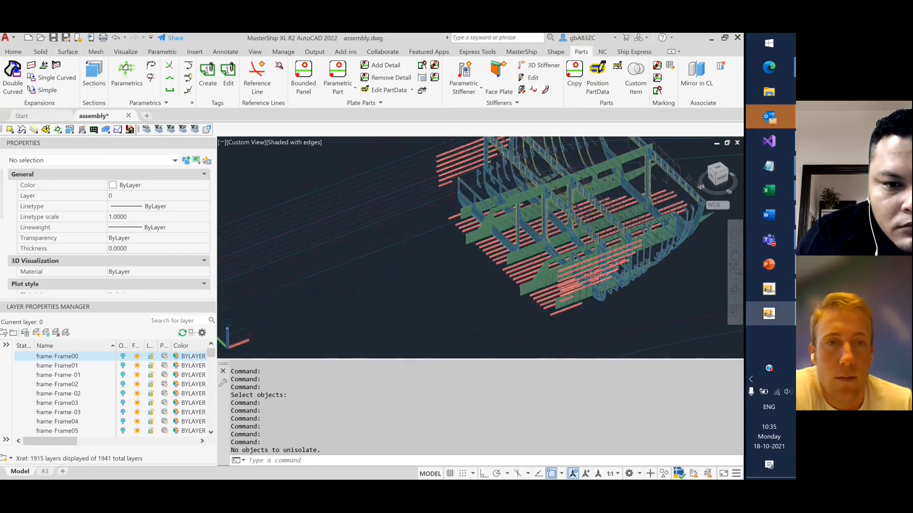
pyautogui.click(504, 150)
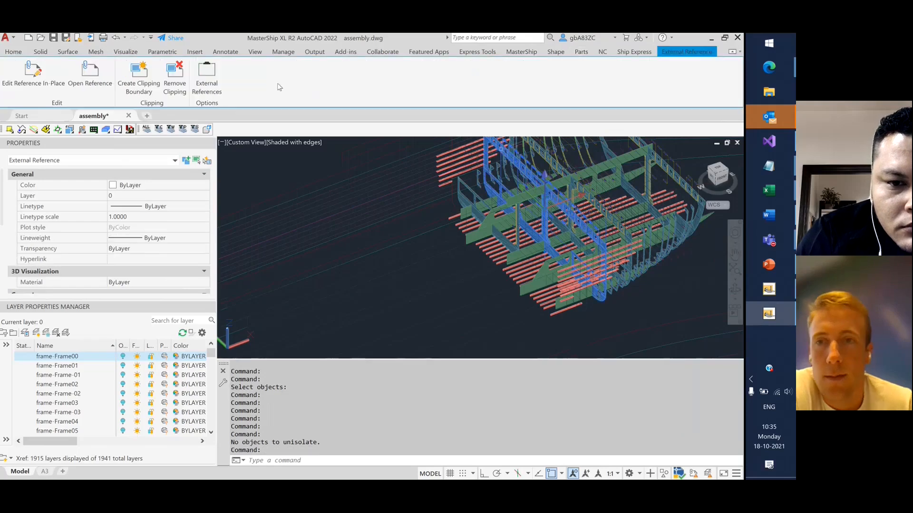
pyautogui.click(96, 84)
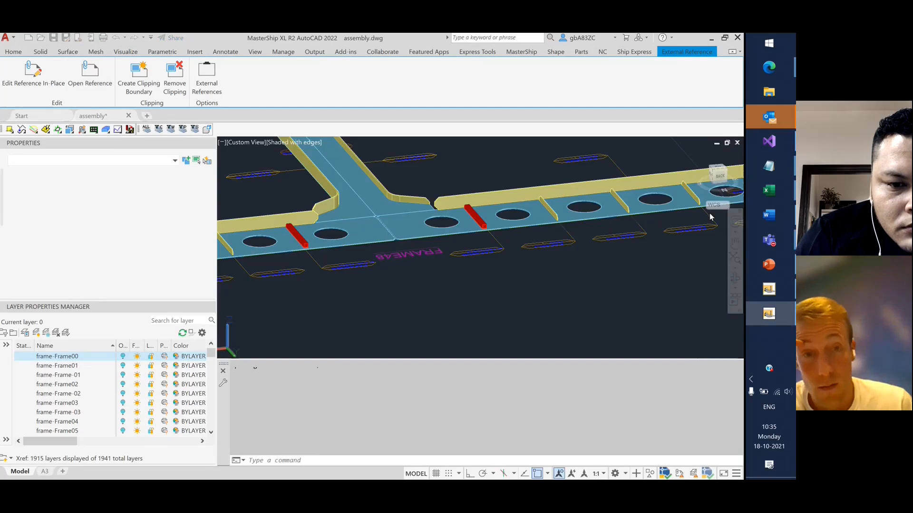
# Set Frame48 to the top view and rotate it until north points up.
pyautogui.click(718, 173)
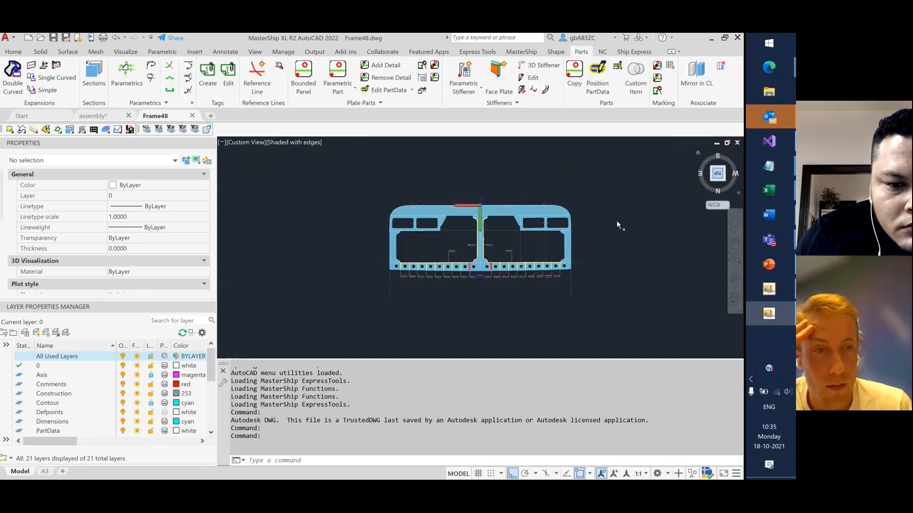
pyautogui.click(740, 158)
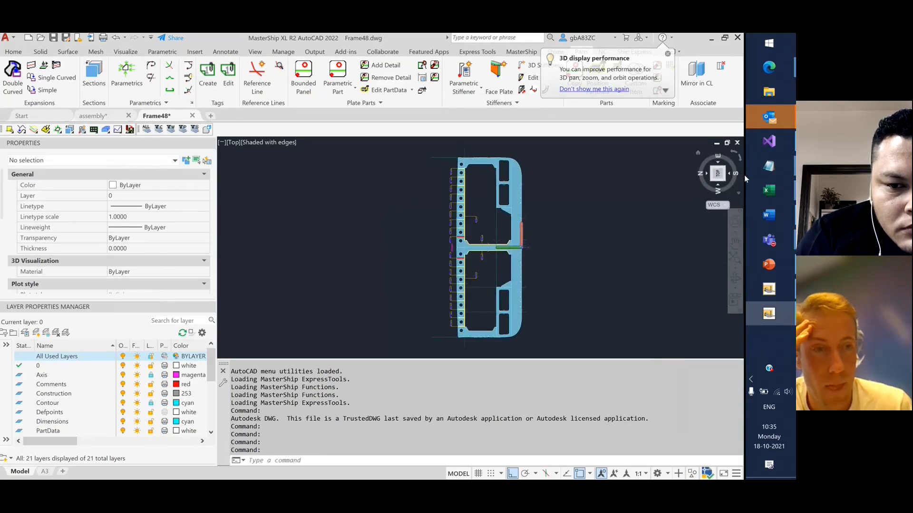
pyautogui.click(738, 161)
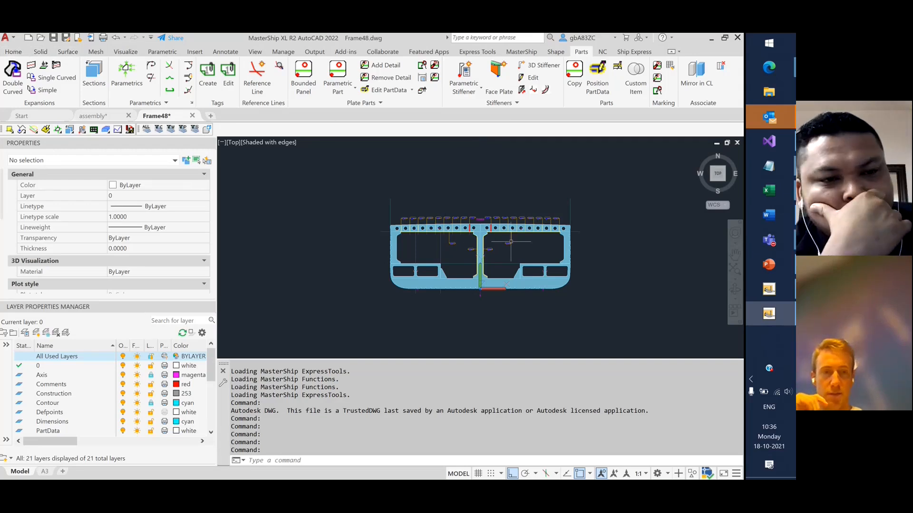
pyautogui.scroll(2, 520, 248)
pyautogui.scroll(2, 520, 248)
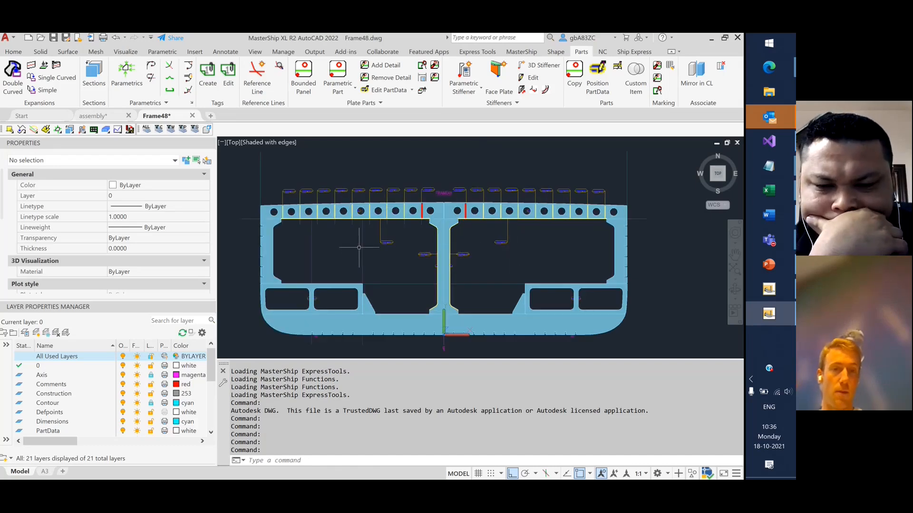
# Import ExternalPlate.iges from the Training Parts folder into the Frame48 drawing.
pyautogui.click(11, 37)
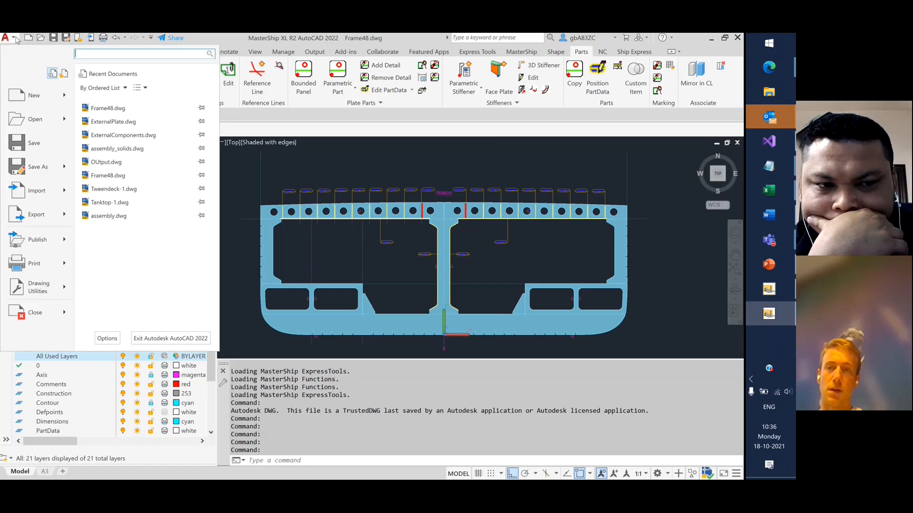
pyautogui.moveTo(48, 193)
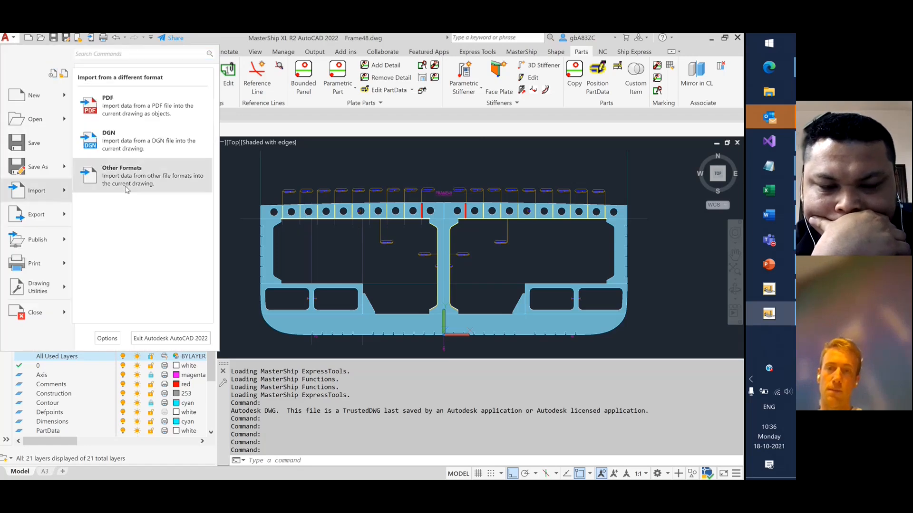
pyautogui.click(129, 189)
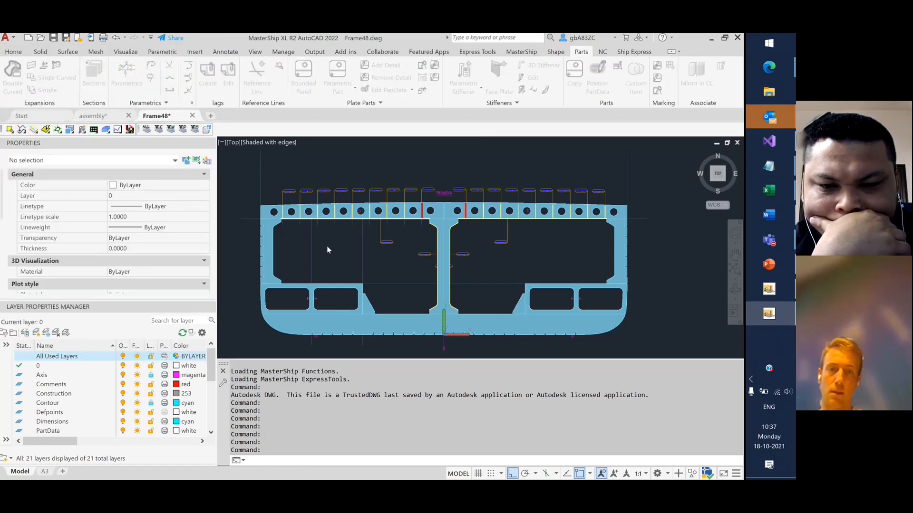
pyautogui.click(314, 303)
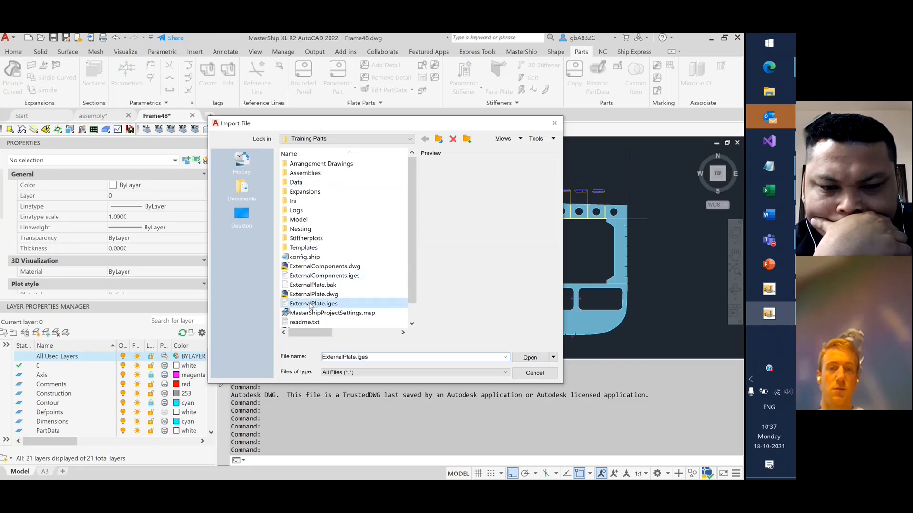
pyautogui.click(529, 358)
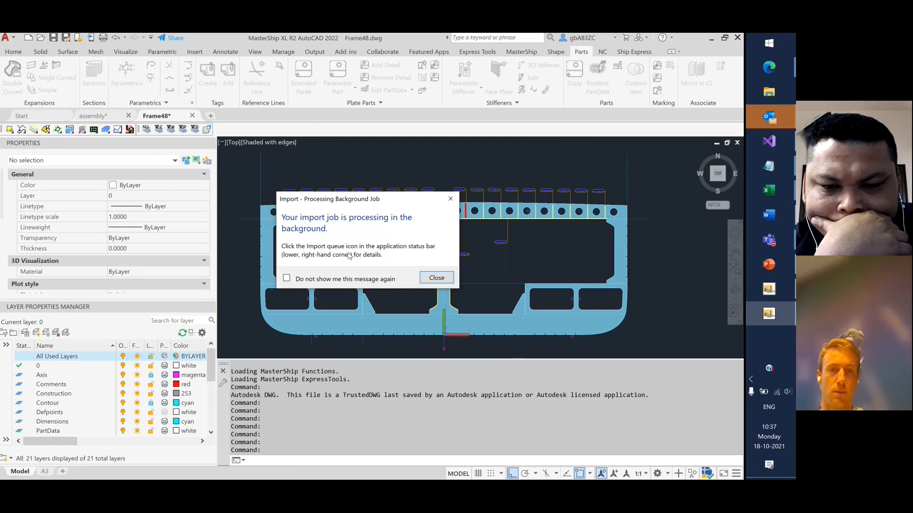
pyautogui.click(434, 280)
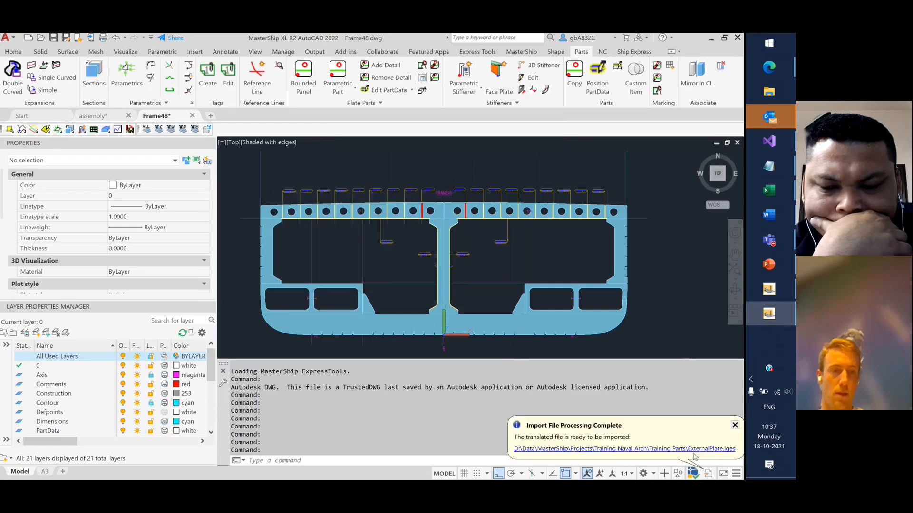
pyautogui.click(694, 449)
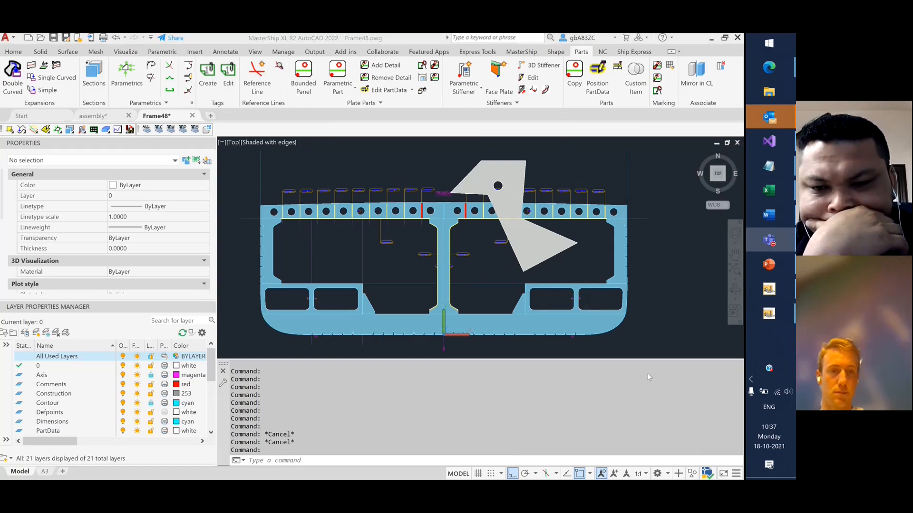
# Move the imported plate solid off the frame into the empty space on its west side.
pyautogui.click(544, 257)
pyautogui.click(534, 254)
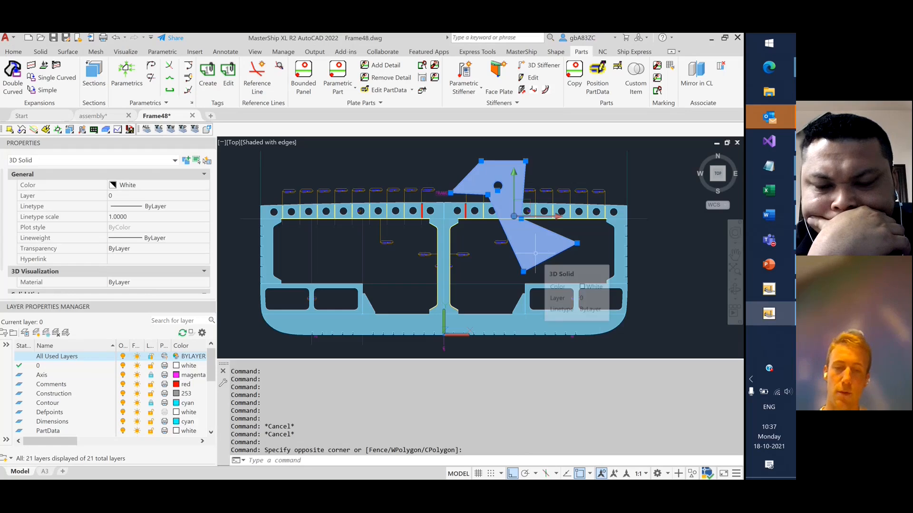
pyautogui.write('move')
pyautogui.press('Return')
pyautogui.scroll(-2, 552, 261)
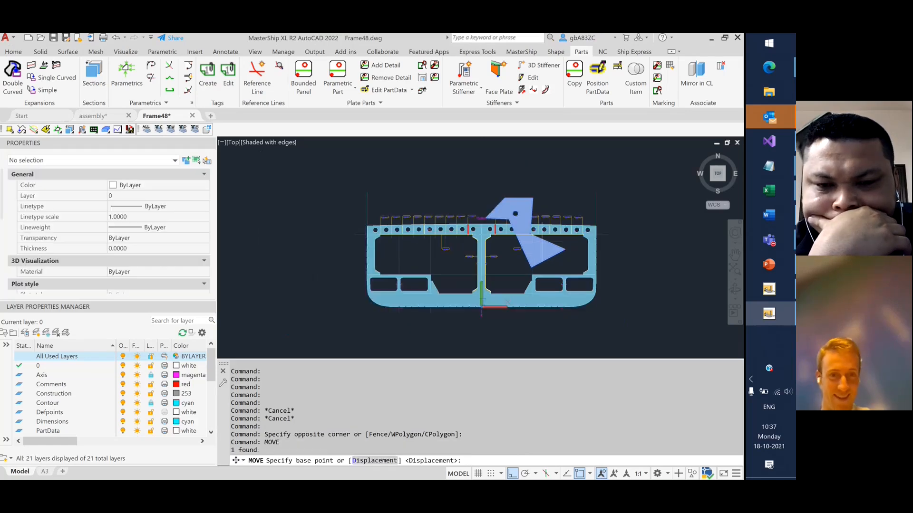
pyautogui.click(565, 249)
pyautogui.click(336, 292)
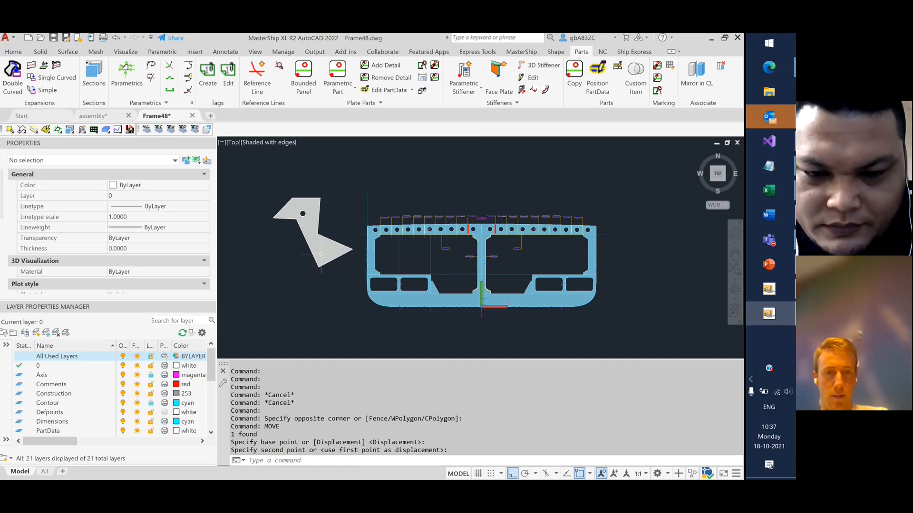
# Run SHIPSOLID2PART on the imported plate solid to start converting it into a plate part.
pyautogui.scroll(2, 322, 244)
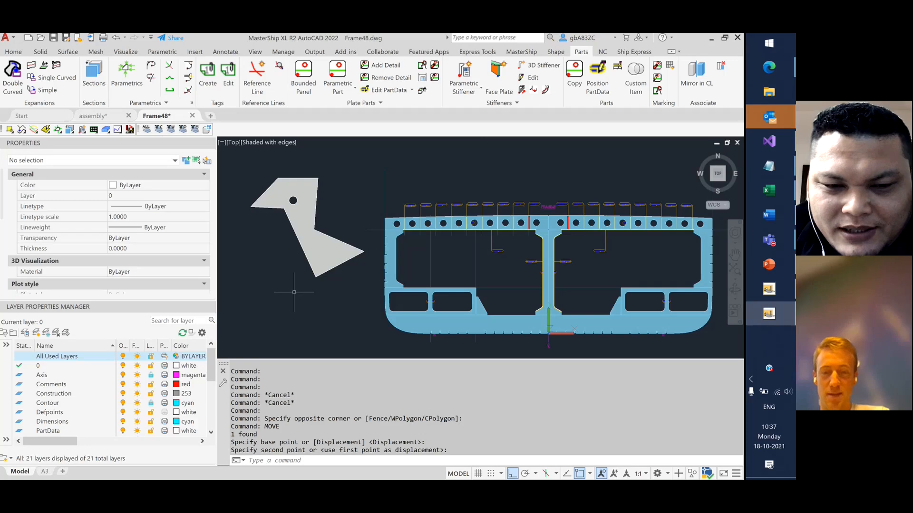
pyautogui.moveTo(294, 292)
pyautogui.keyDown('shift'); pyautogui.mouseDown(button='middle')
pyautogui.moveTo(300, 221)
pyautogui.moveTo(309, 287)
pyautogui.mouseUp(button='middle'); pyautogui.keyUp('shift')
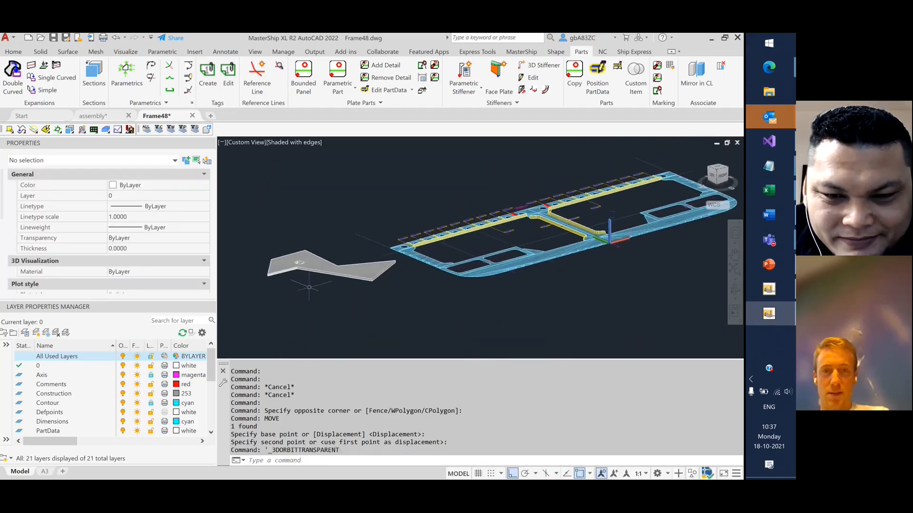
pyautogui.scroll(3, 309, 287)
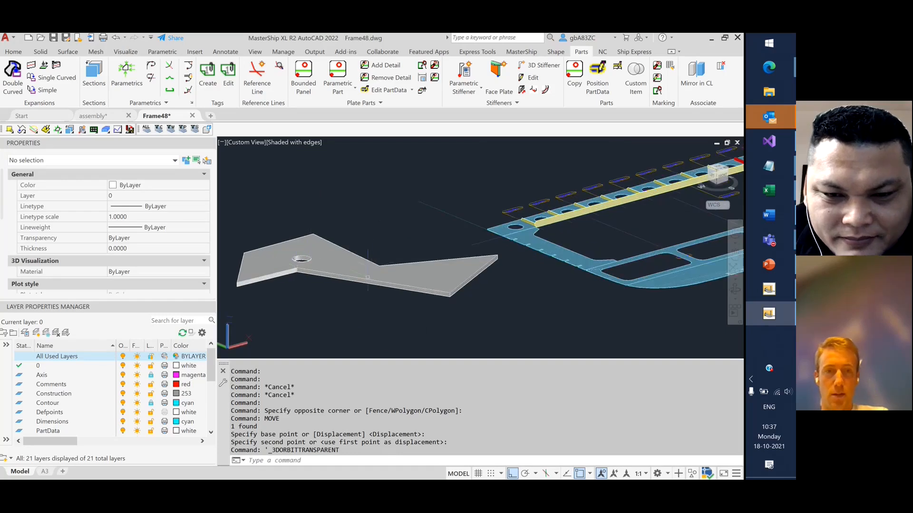
pyautogui.scroll(-1, 344, 274)
pyautogui.scroll(-1, 348, 276)
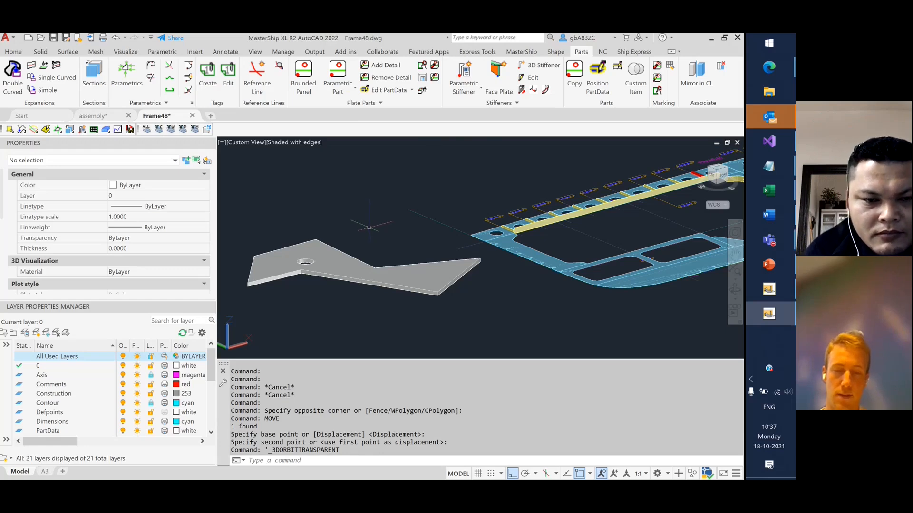
pyautogui.write('SHIPSOLI')
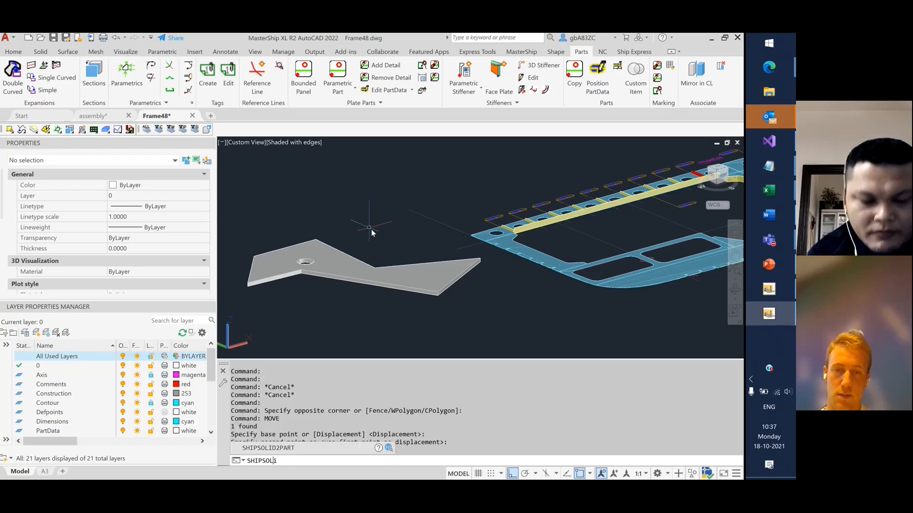
pyautogui.write('D2')
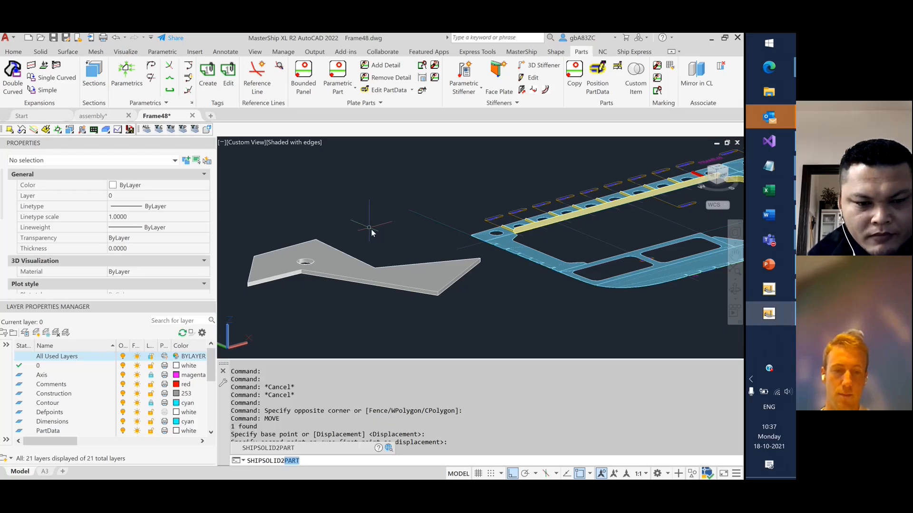
pyautogui.press('Return')
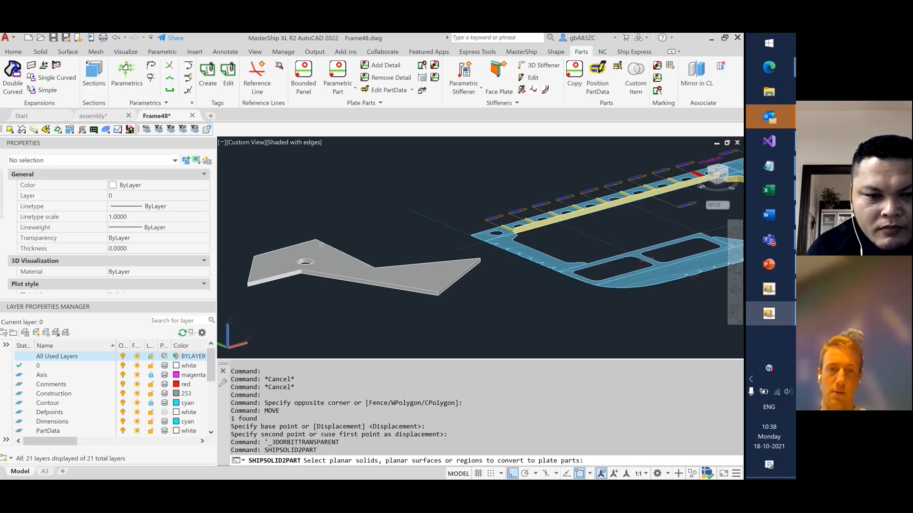
pyautogui.click(320, 252)
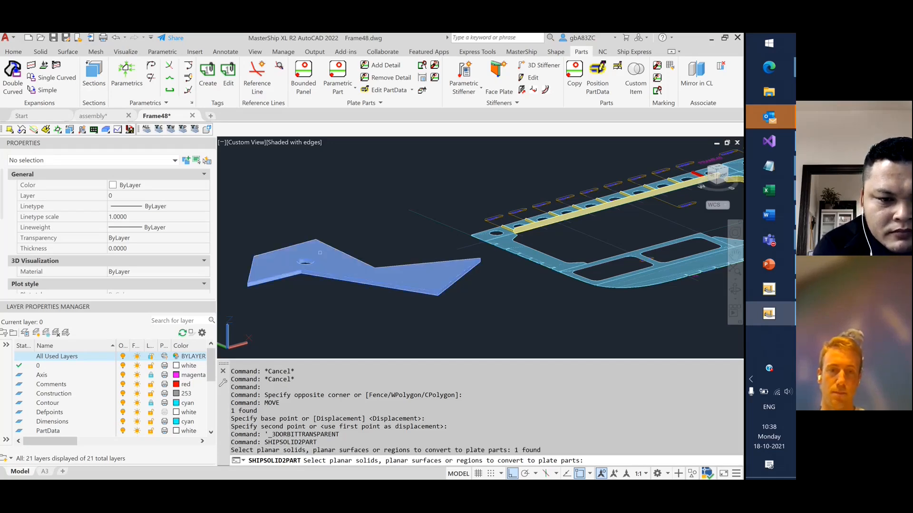
pyautogui.press('Return')
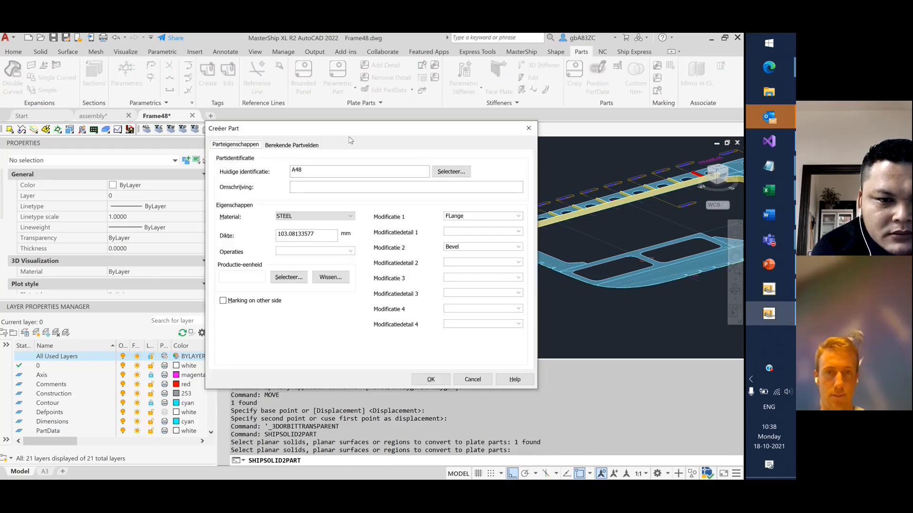
# Set the new part's identification to A48-External1, keeping STEEL as the material and the automatically calculated thickness.
pyautogui.moveTo(347, 133); pyautogui.dragTo(540, 113)
pyautogui.click(515, 153)
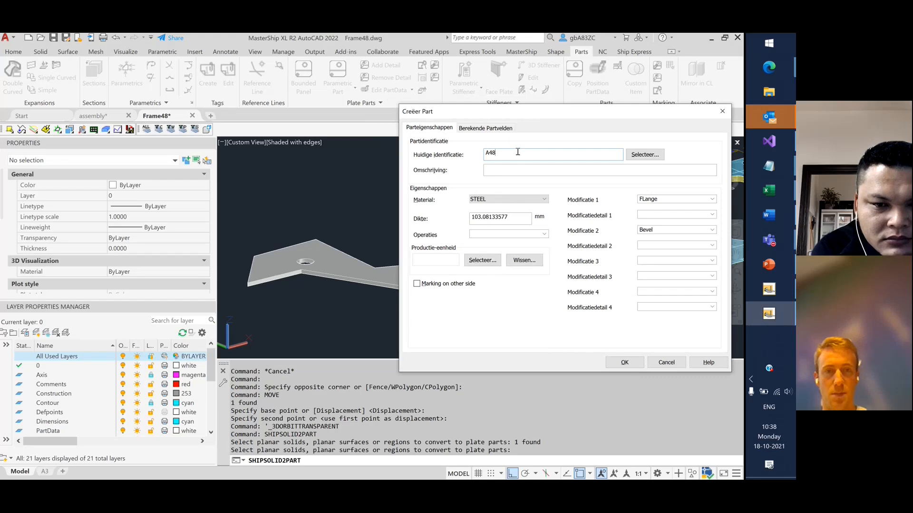
pyautogui.write('-1')
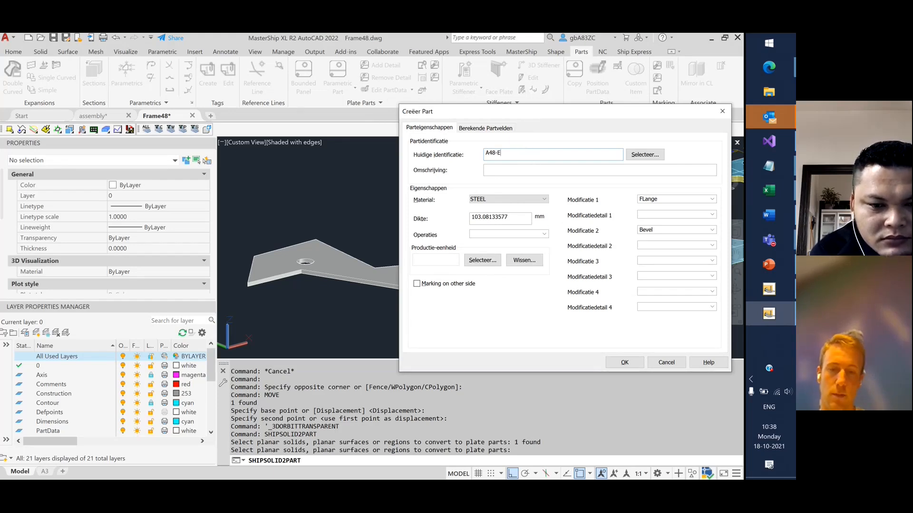
pyautogui.write('xternal1')
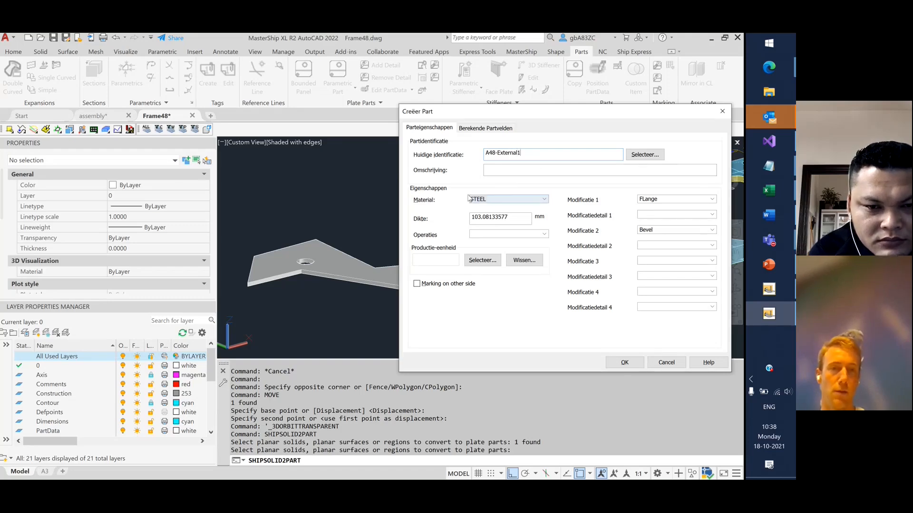
pyautogui.click(498, 202)
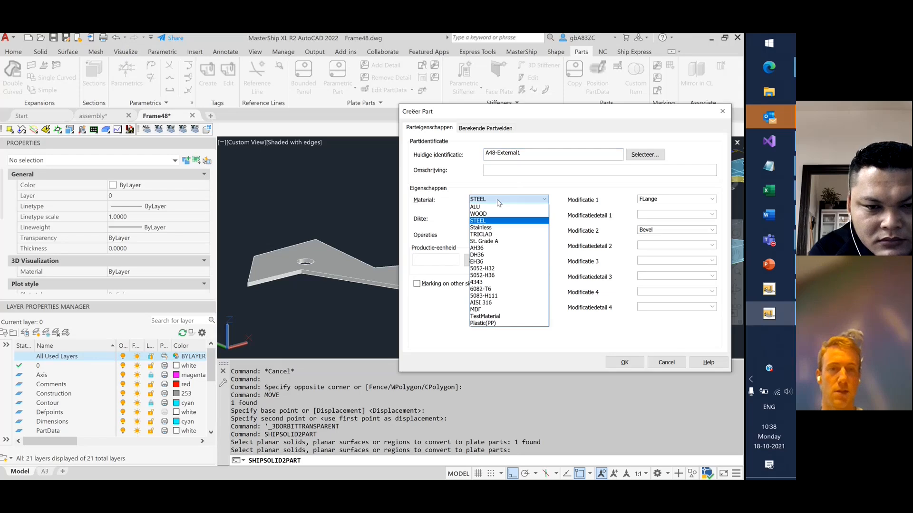
pyautogui.click(499, 203)
pyautogui.moveTo(508, 218); pyautogui.dragTo(468, 216)
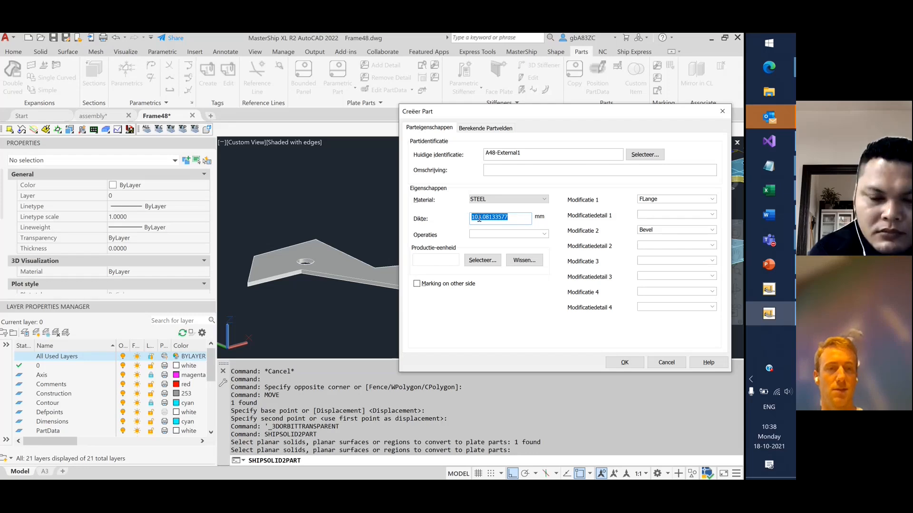
pyautogui.click(517, 216)
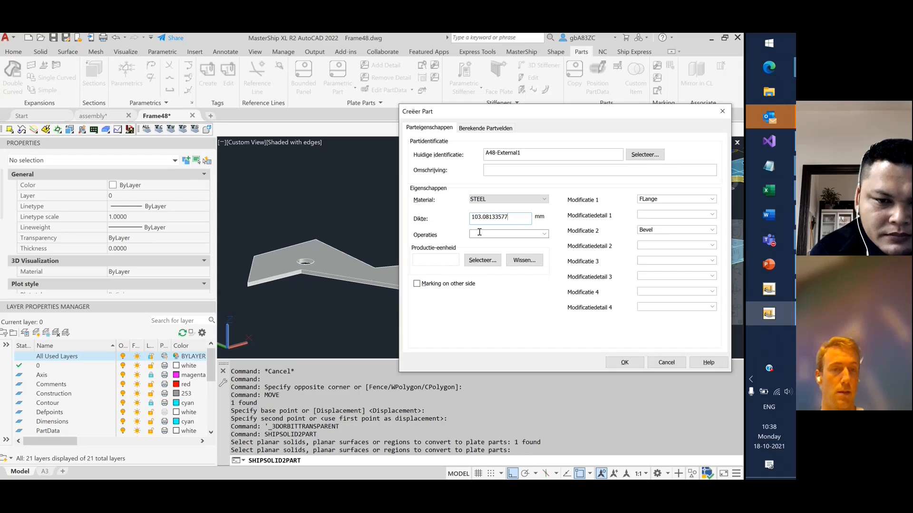
# Clear the FLange and Bevel modifications and create the plate part from the imported solid.
pyautogui.doubleClick(650, 199)
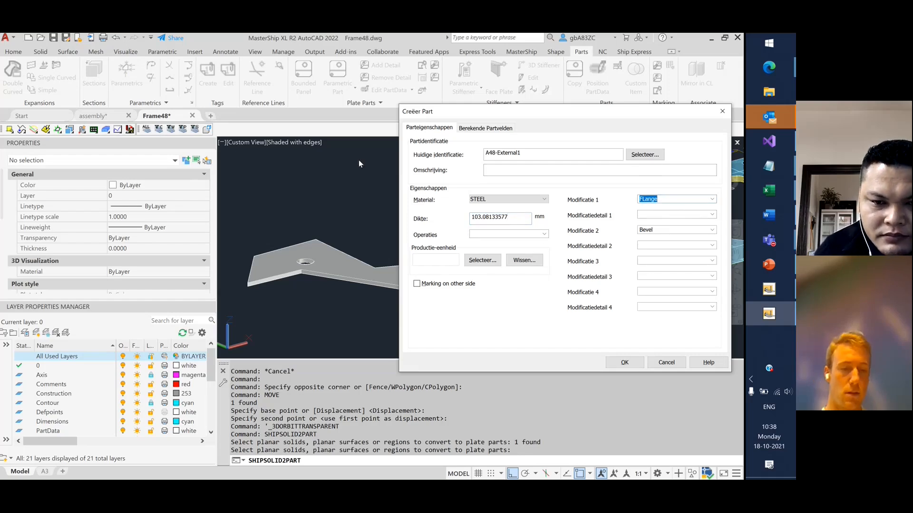
pyautogui.press('BackSpace')
pyautogui.click(672, 230)
pyautogui.press('BackSpace')
pyautogui.click(630, 364)
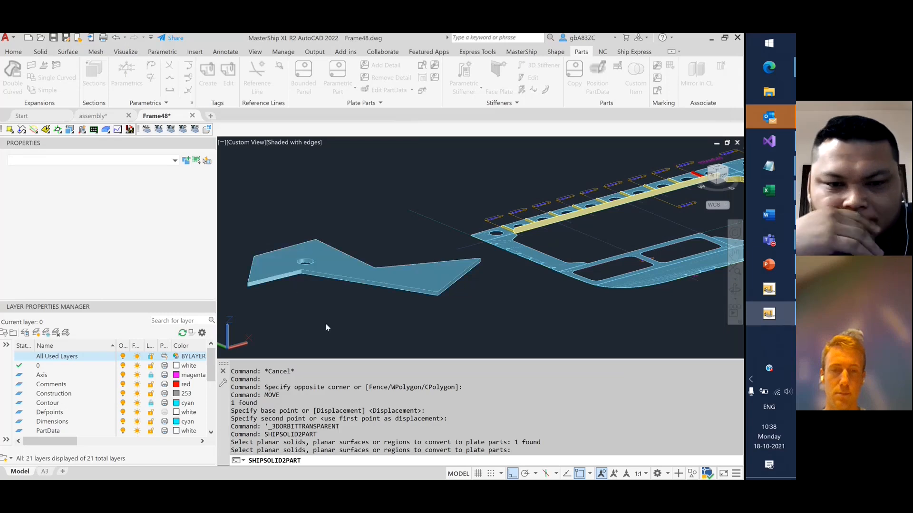
pyautogui.press('Return')
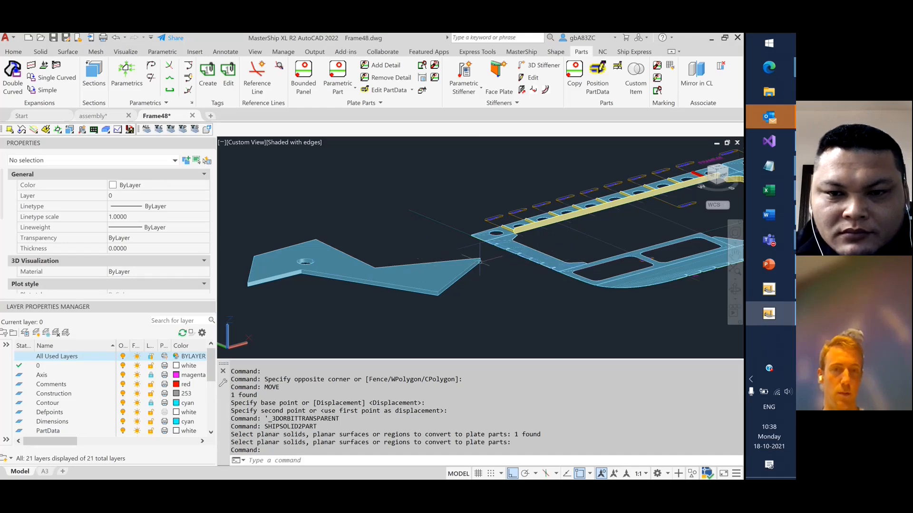
# Delete the converted plate's 3D solid and undo the deletion.
pyautogui.click(343, 265)
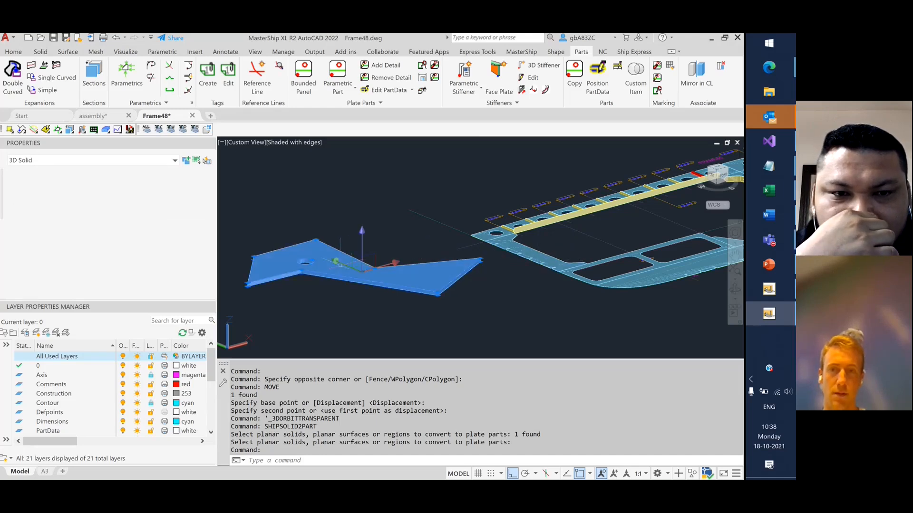
pyautogui.press('Delete')
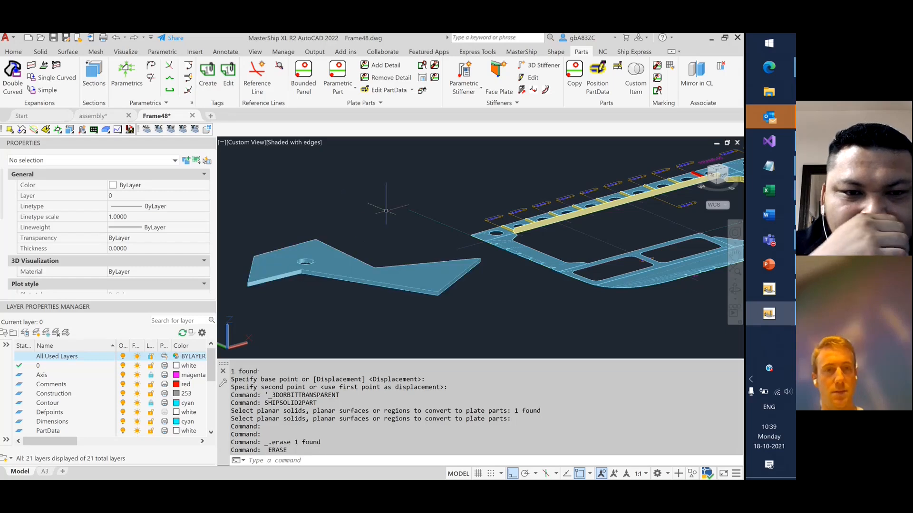
# Read the description and usage of SHIPSOLID2PART in the MasterShip Express Tools list, and close the list.
pyautogui.click(634, 53)
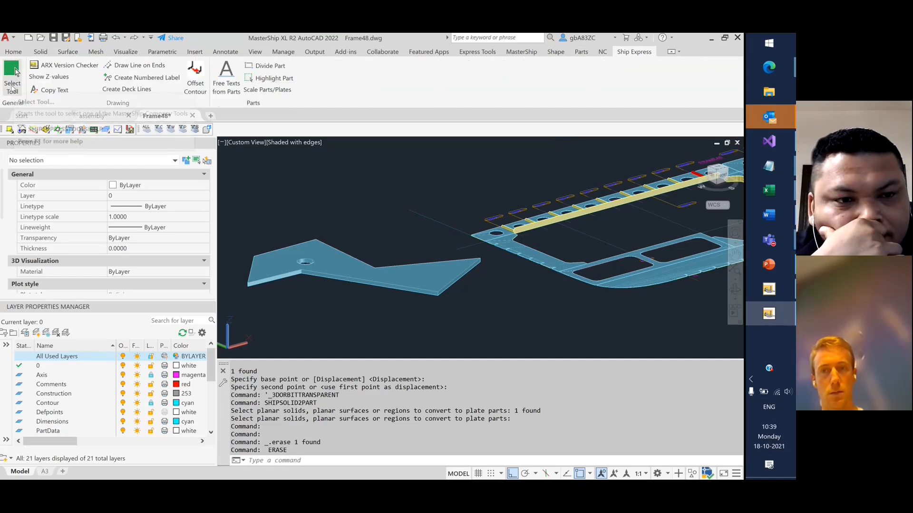
pyautogui.click(15, 76)
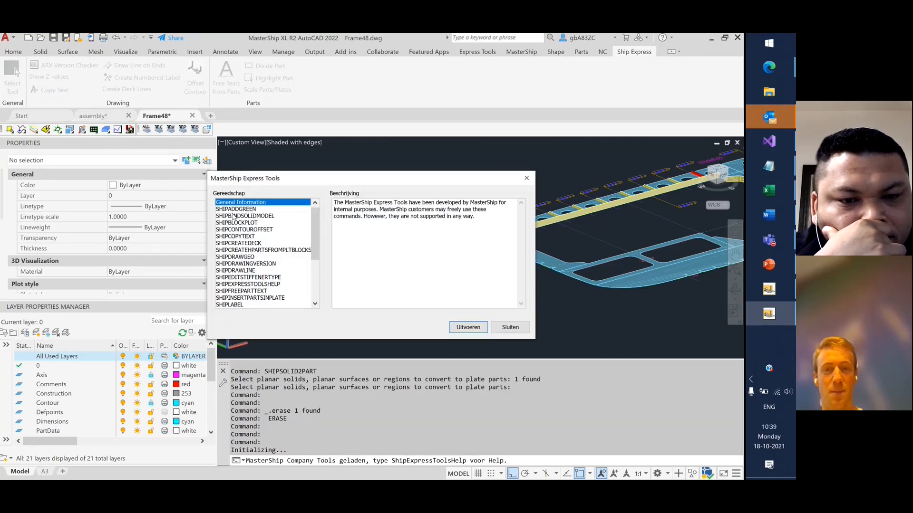
pyautogui.scroll(-4, 233, 217)
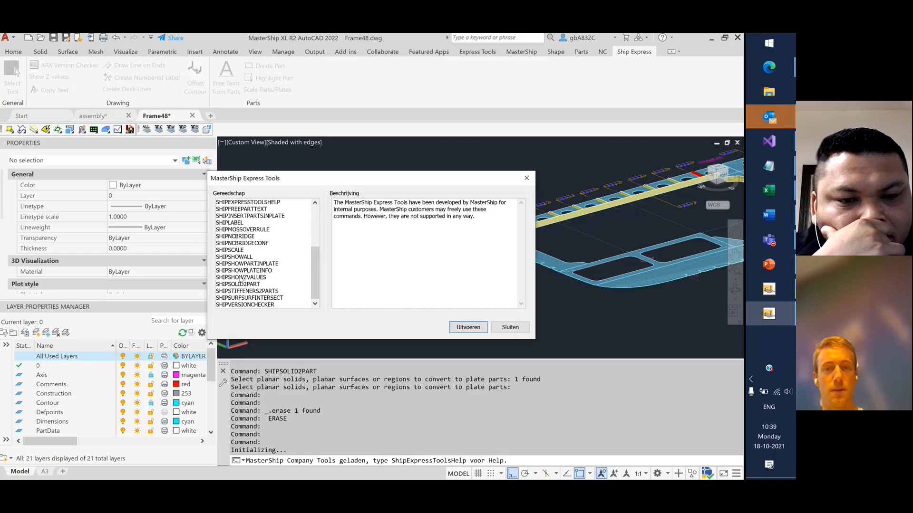
pyautogui.click(236, 285)
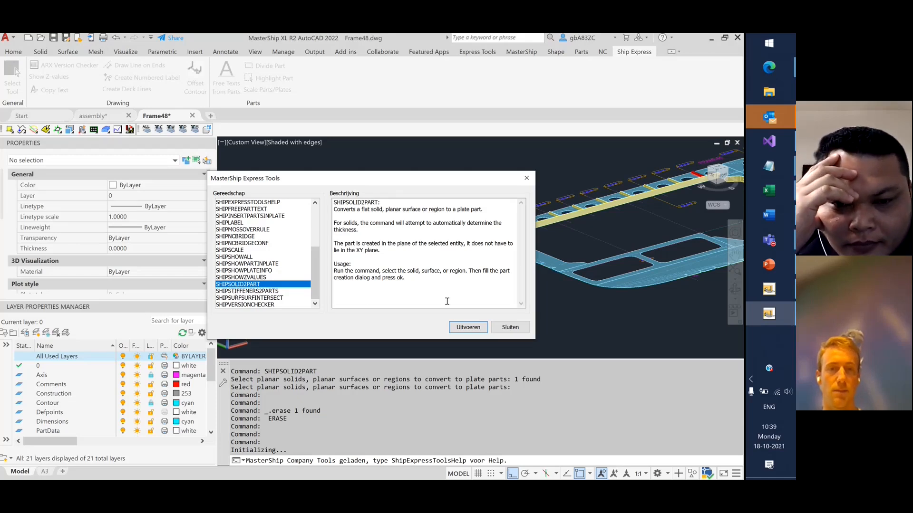
pyautogui.moveTo(336, 209); pyautogui.dragTo(490, 284)
pyautogui.click(490, 291)
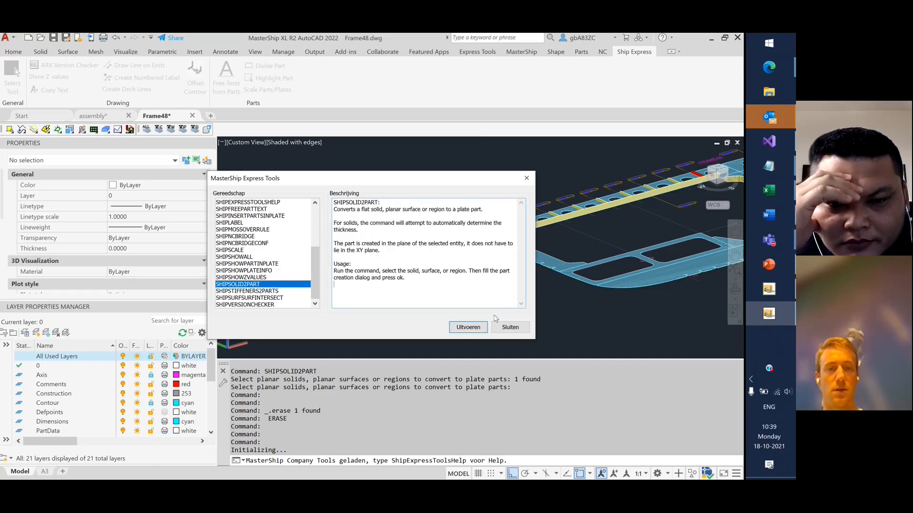
pyautogui.click(510, 328)
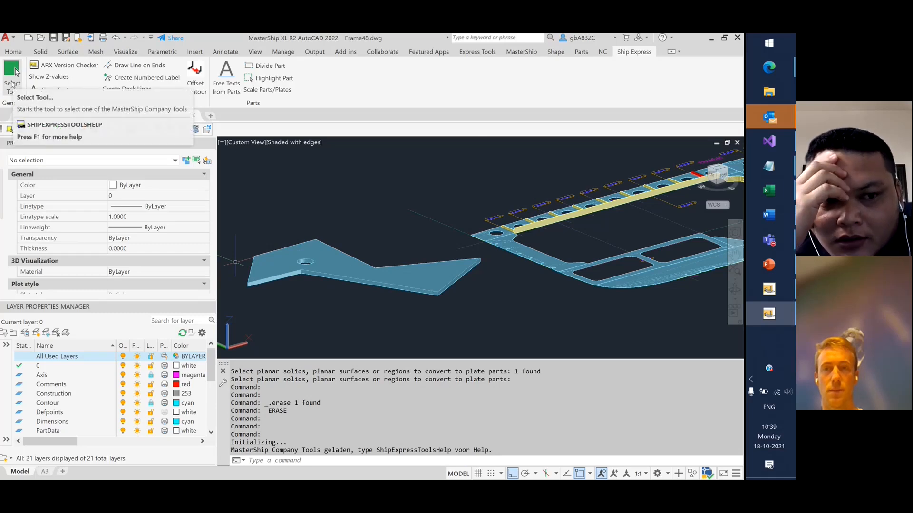
pyautogui.click(14, 71)
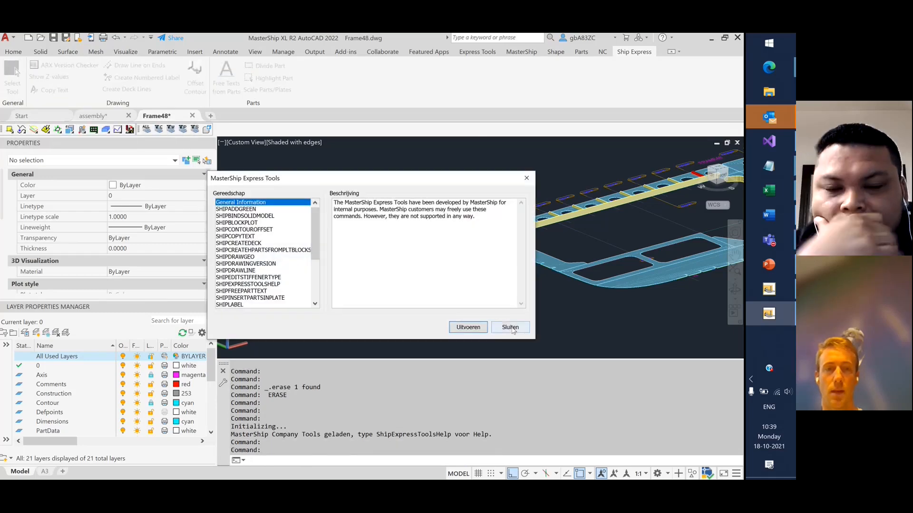
pyautogui.click(511, 328)
# Delete the 3D solids of the converted plate and an existing frame plate to compare their part contours, and undo both deletions.
pyautogui.click(13, 70)
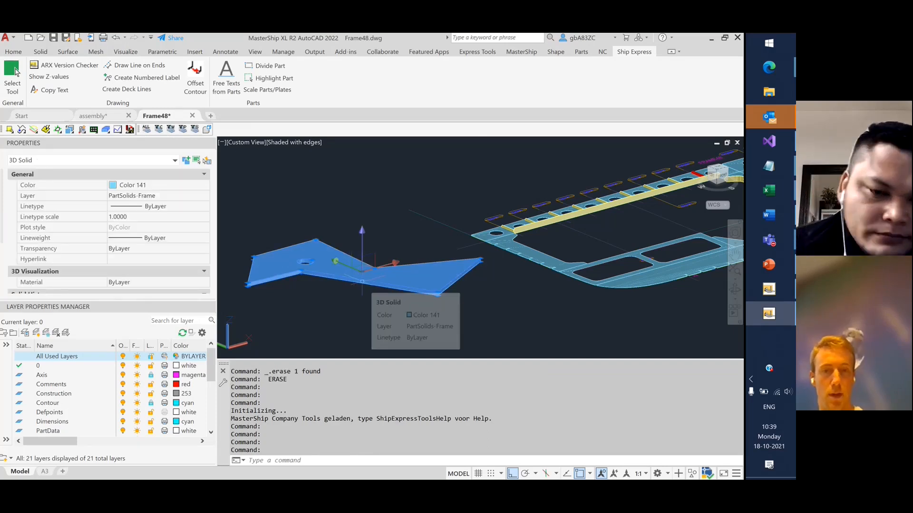
pyautogui.press('Delete')
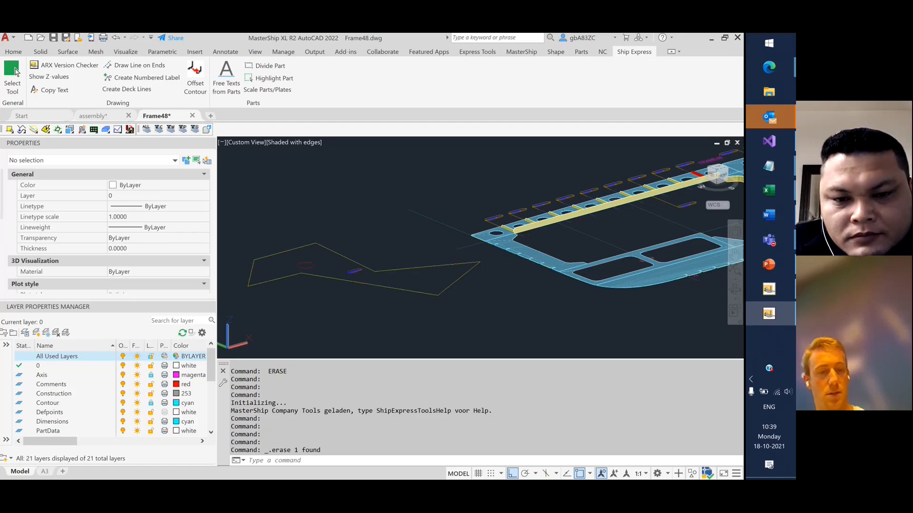
pyautogui.click(528, 258)
pyautogui.press('Delete')
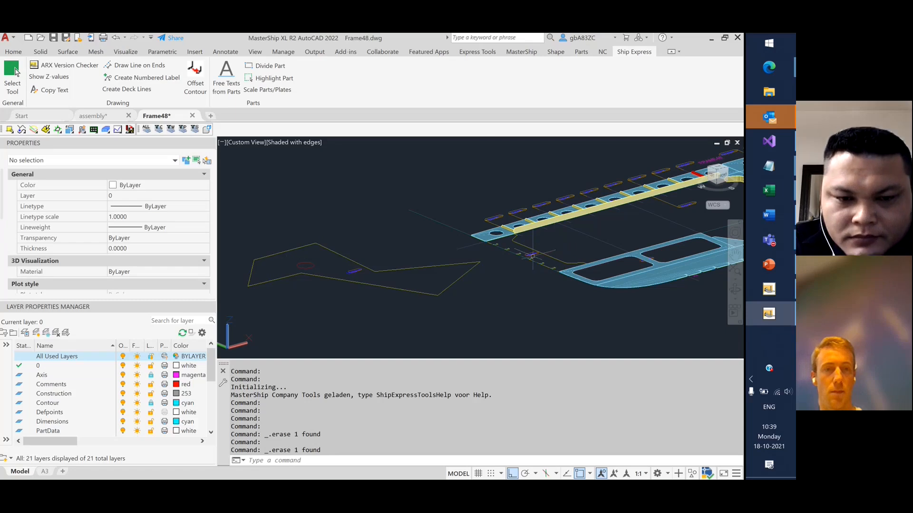
pyautogui.hotkey('ctrl', 'z')
pyautogui.hotkey('ctrl', 'z')
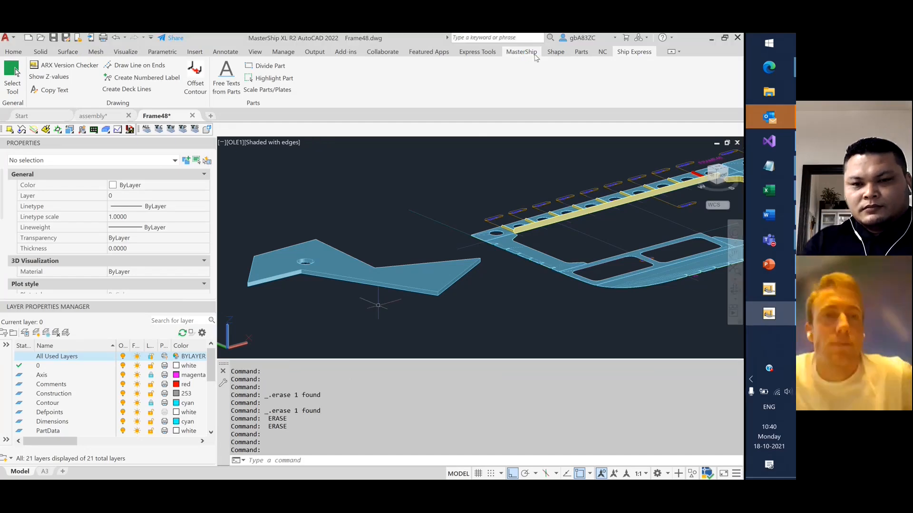
# Synchronize the part data of Frame48 with the project and reopen the Training Parts project in MasterShip Organiser.
pyautogui.click(523, 52)
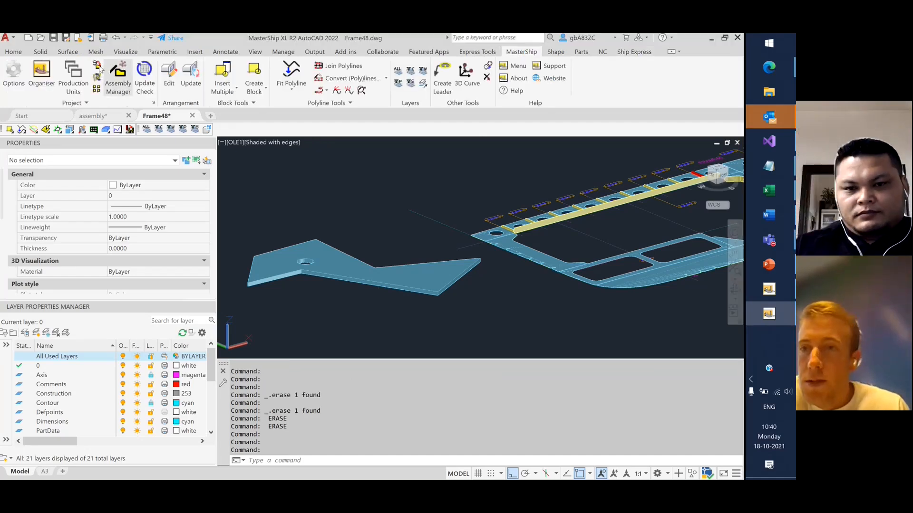
pyautogui.click(98, 67)
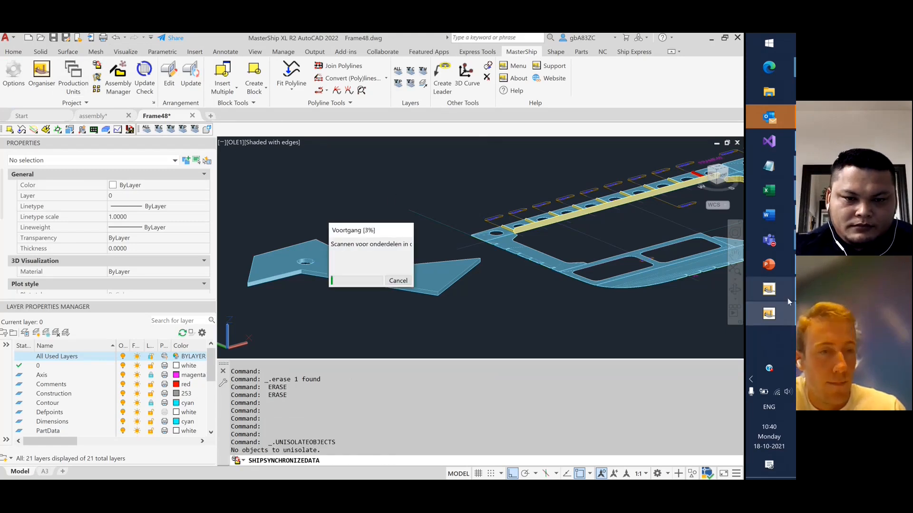
pyautogui.moveTo(778, 294)
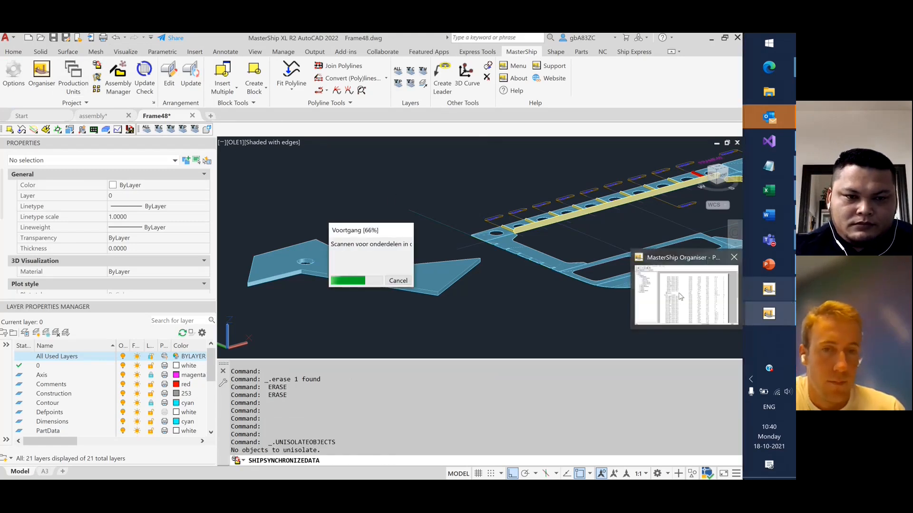
pyautogui.click(678, 292)
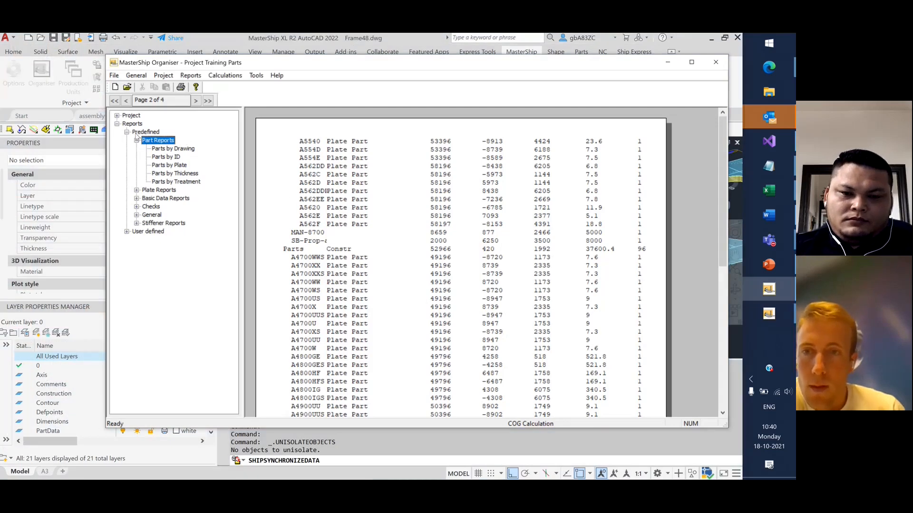
pyautogui.click(127, 87)
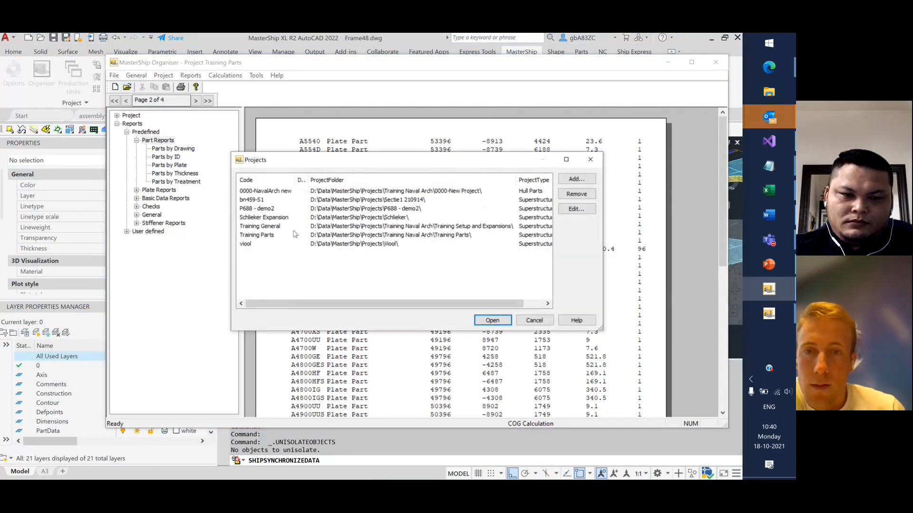
pyautogui.doubleClick(260, 235)
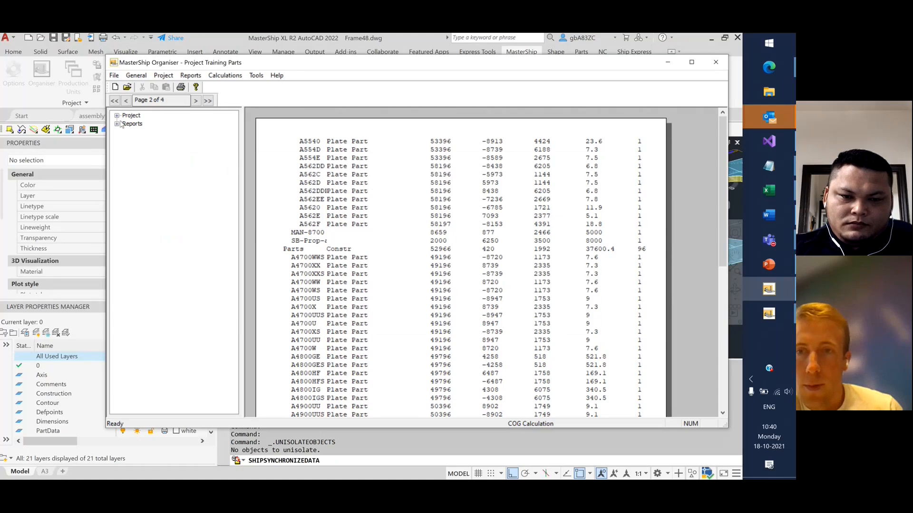
# Generate the predefined Parts by Drawing report and look for the external plate among the Frame48 parts.
pyautogui.click(118, 124)
pyautogui.click(127, 132)
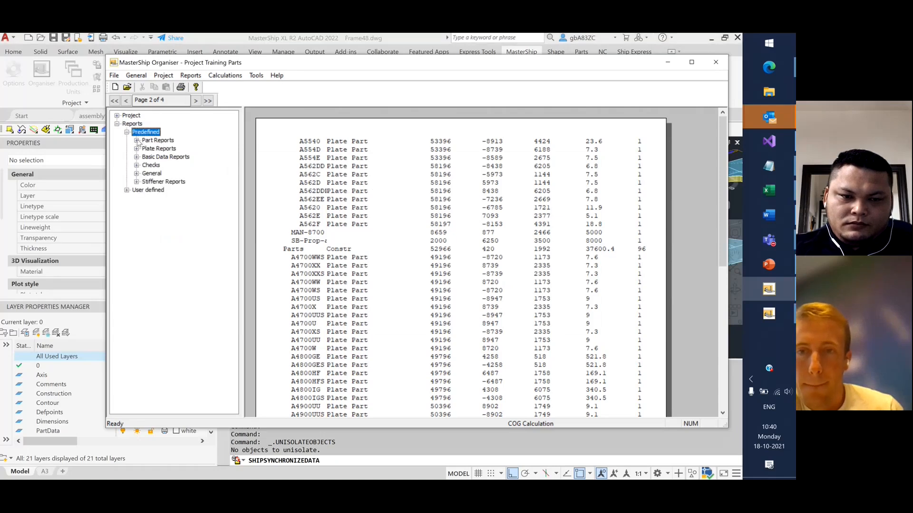
pyautogui.doubleClick(158, 140)
pyautogui.click(166, 150)
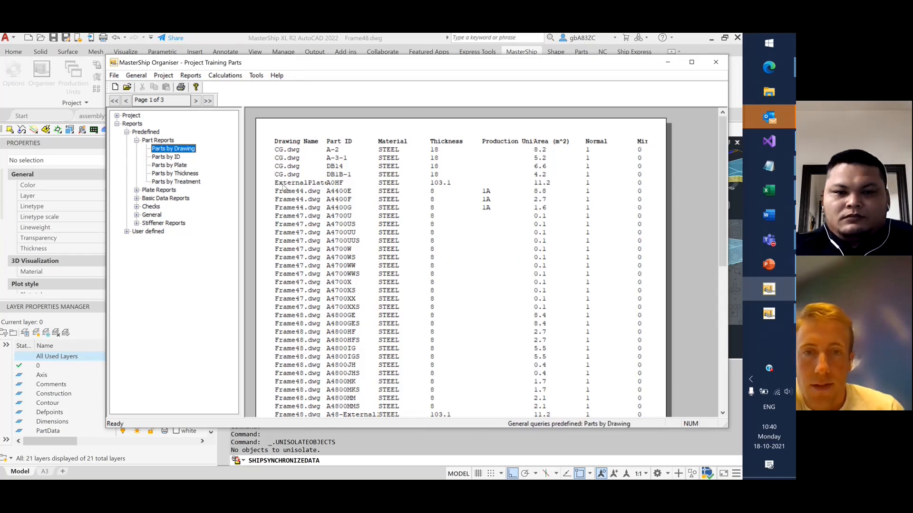
# Generate the Parts by ID report and browse its pages from last to first for the new plate part.
pyautogui.click(173, 158)
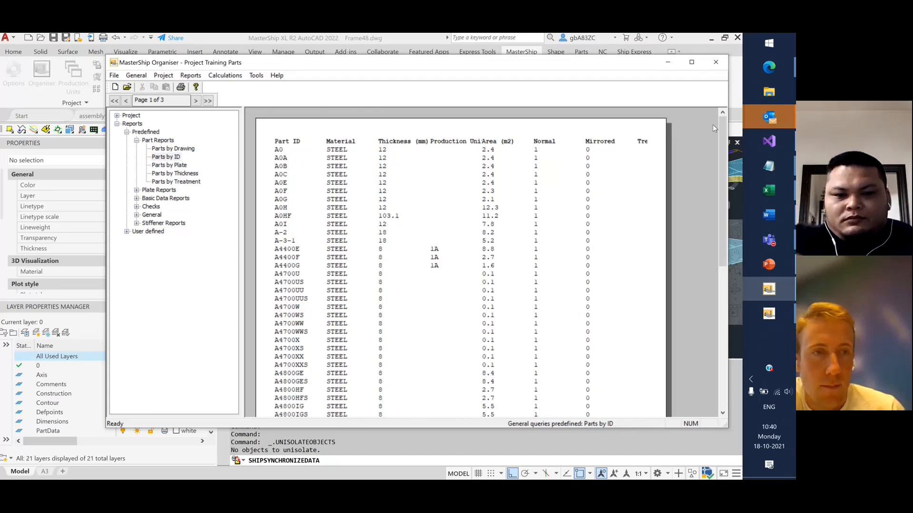
pyautogui.click(209, 101)
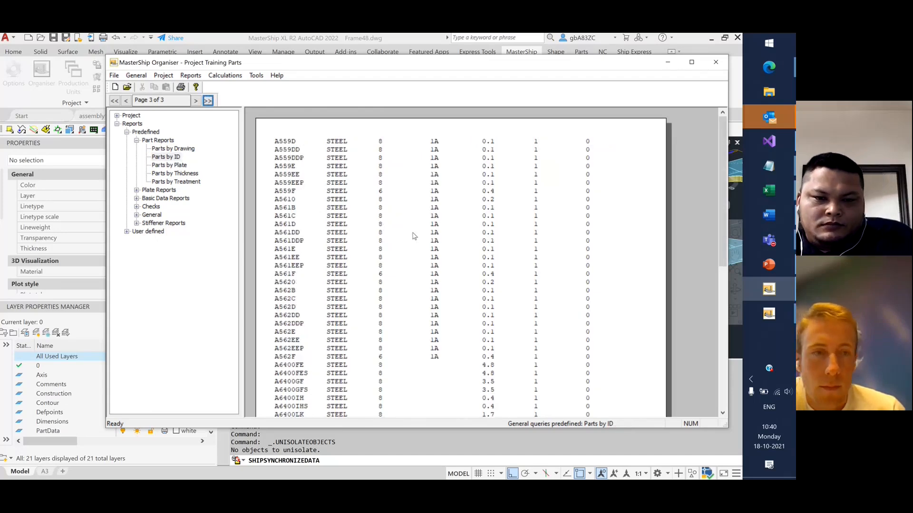
pyautogui.moveTo(722, 179); pyautogui.dragTo(715, 153)
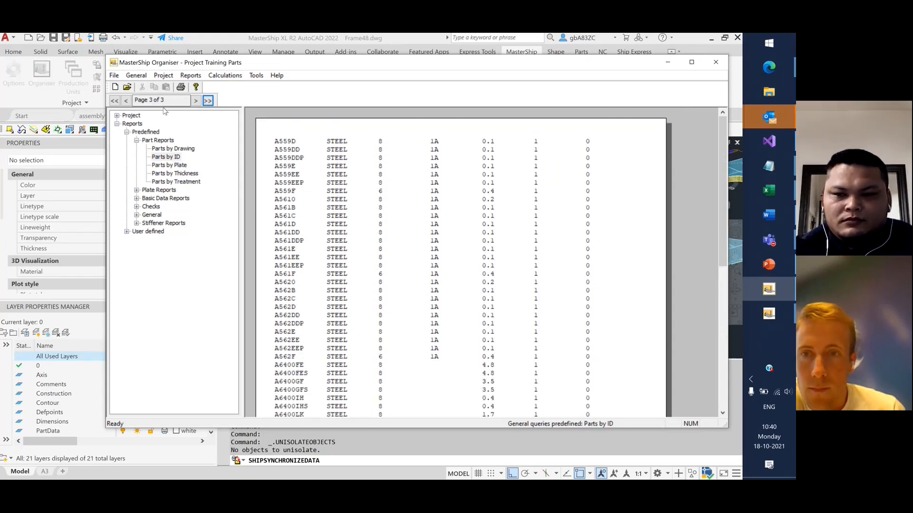
pyautogui.click(126, 101)
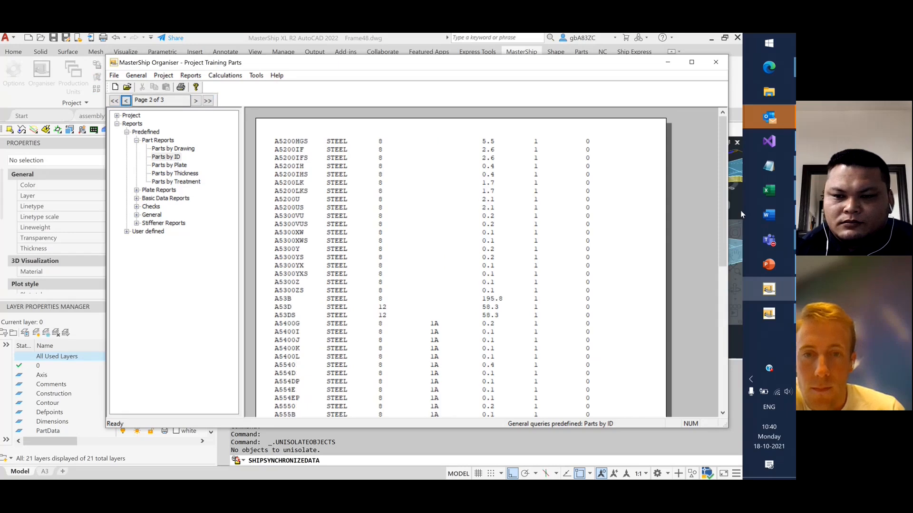
pyautogui.moveTo(725, 201)
pyautogui.mouseDown()
pyautogui.moveTo(720, 321)
pyautogui.moveTo(720, 200)
pyautogui.mouseUp()
pyautogui.click(126, 100)
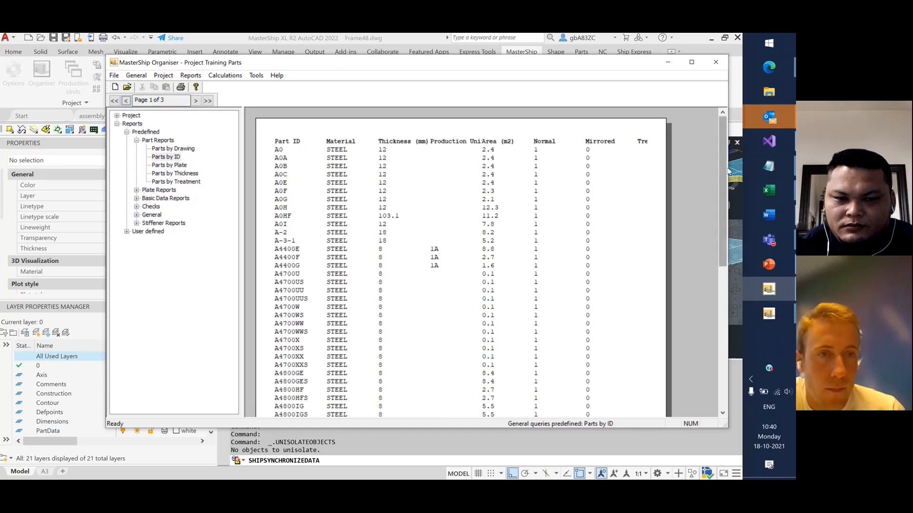
# Locate the external plate in the Parts by ID report, return to the Frame48 drawing and close the synchronization log.
pyautogui.scroll(-10, 337, 250)
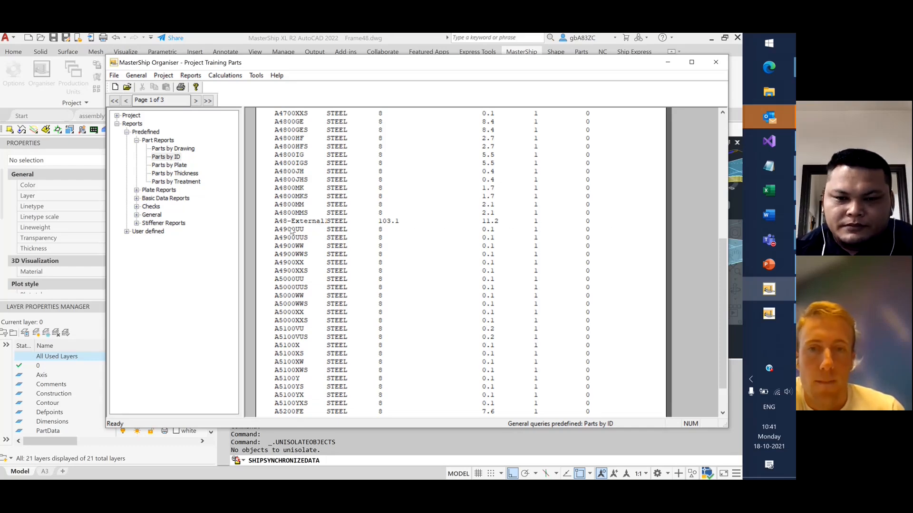
pyautogui.click(679, 67)
pyautogui.press('Return')
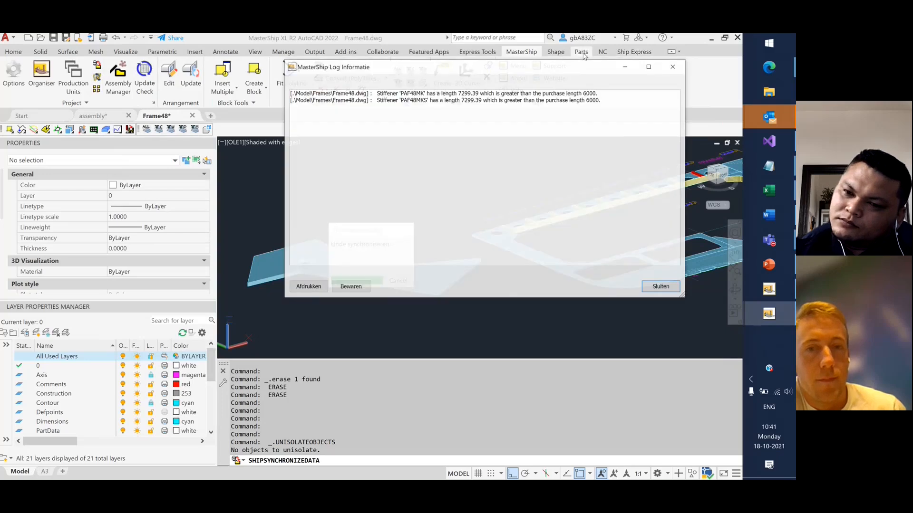
pyautogui.press('Return')
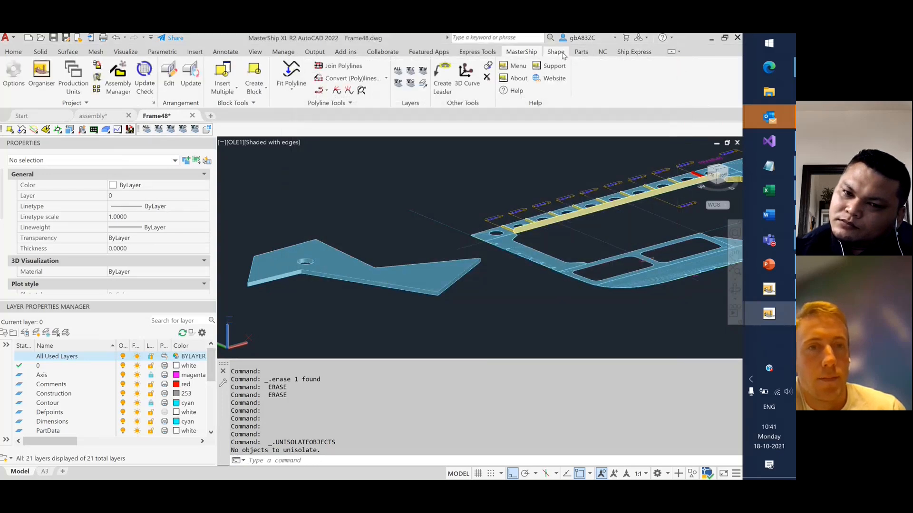
pyautogui.click(580, 51)
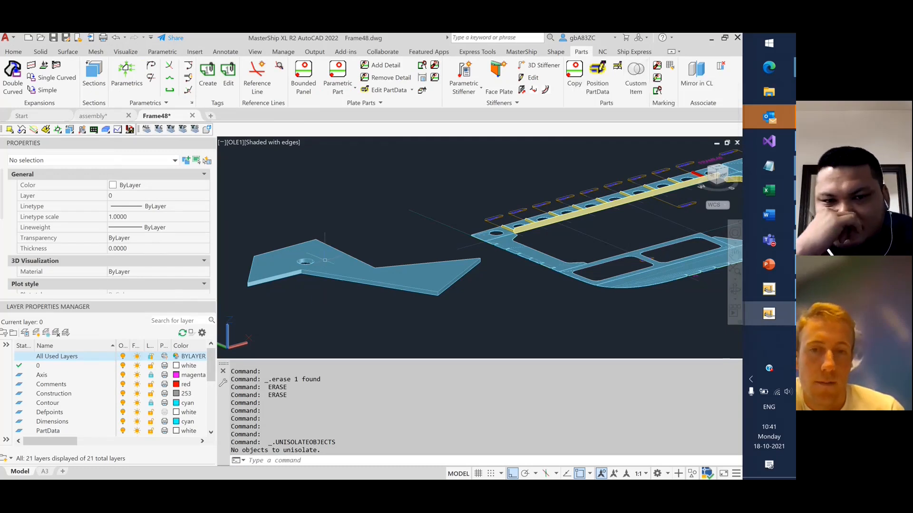
pyautogui.click(397, 273)
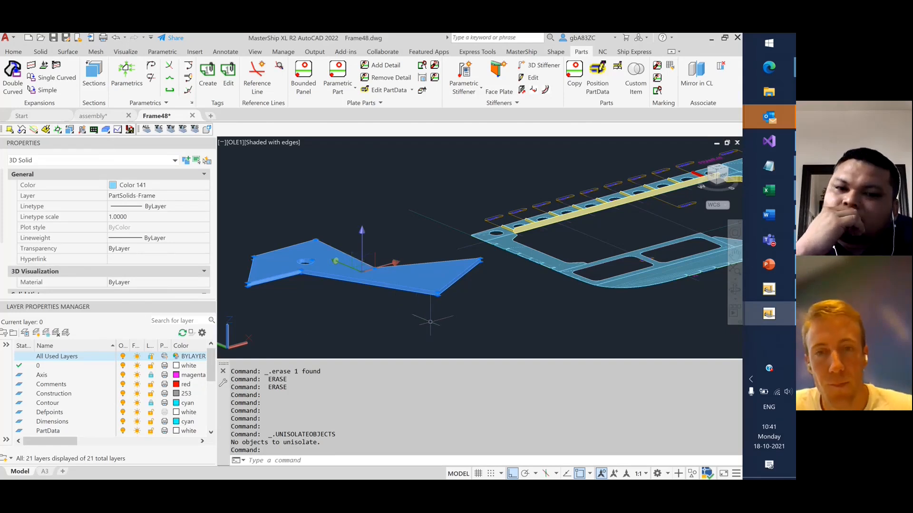
pyautogui.press('Escape')
pyautogui.click(330, 270)
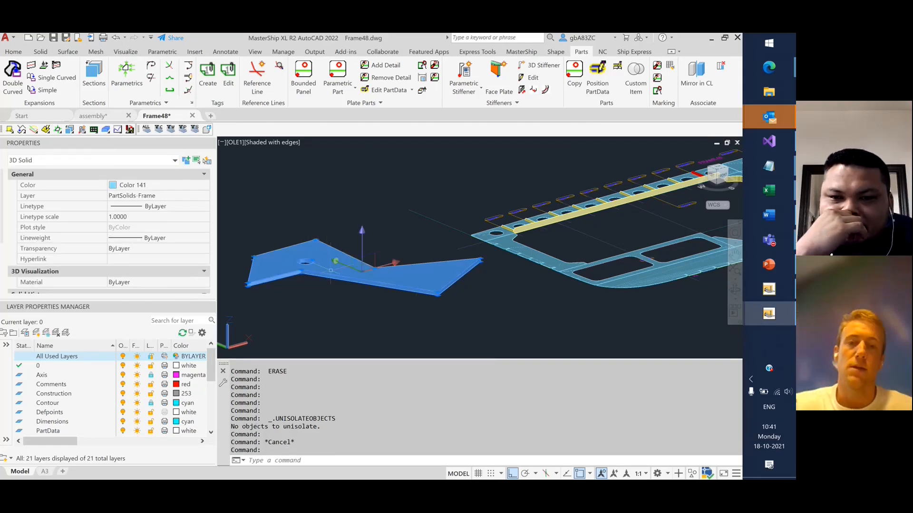
pyautogui.press('Escape')
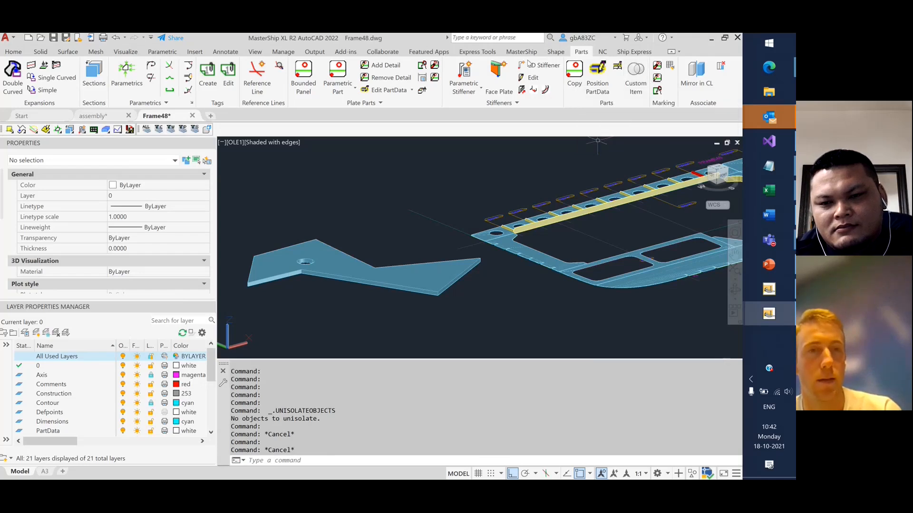
# Start a parametric stiffener on the baseline curve crossing Frame48, keeping the current start and end points and attaching it to no part.
pyautogui.click(469, 71)
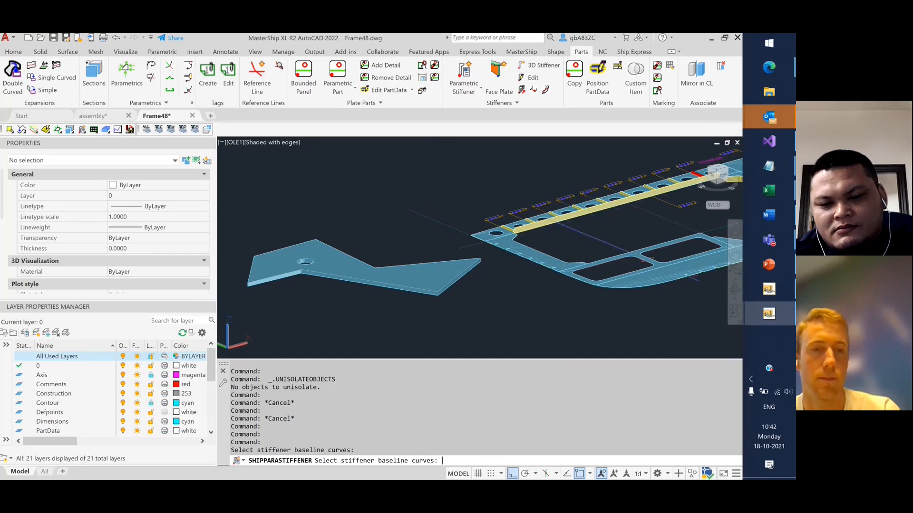
pyautogui.press('Return')
pyautogui.press('Return')
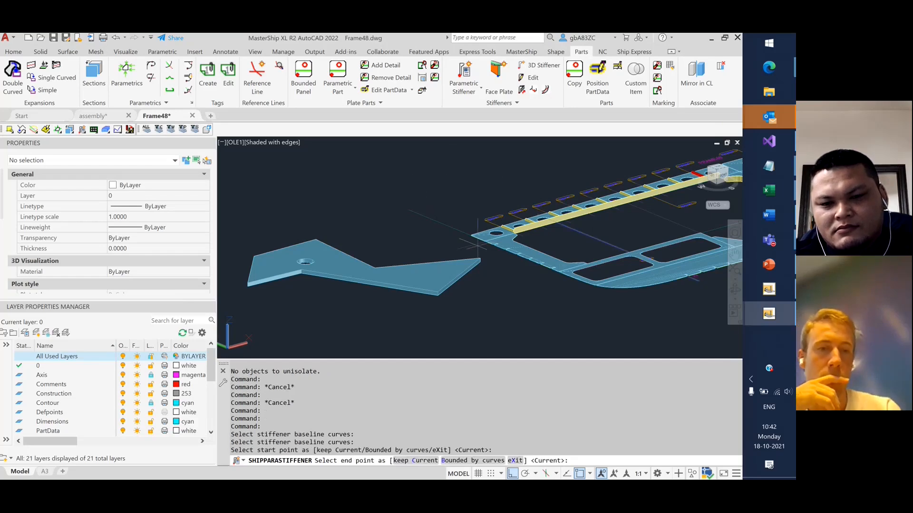
pyautogui.press('Return')
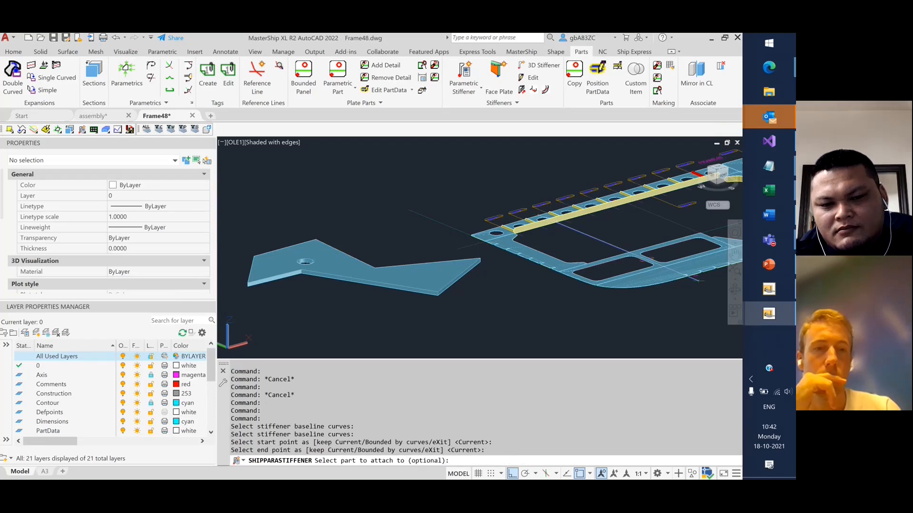
pyautogui.press('Return')
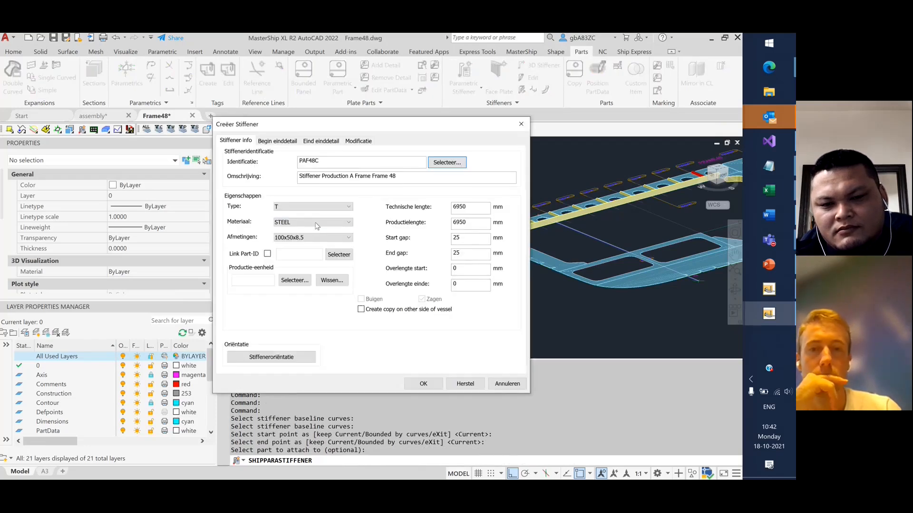
# Set the new stiffener's type to PI and its dimensions to 219.1x10.
pyautogui.click(316, 207)
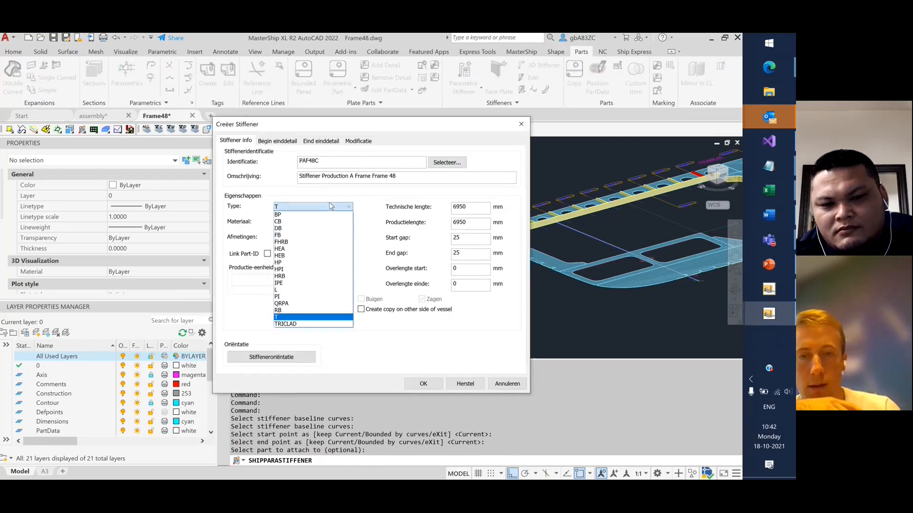
pyautogui.click(304, 296)
pyautogui.click(300, 239)
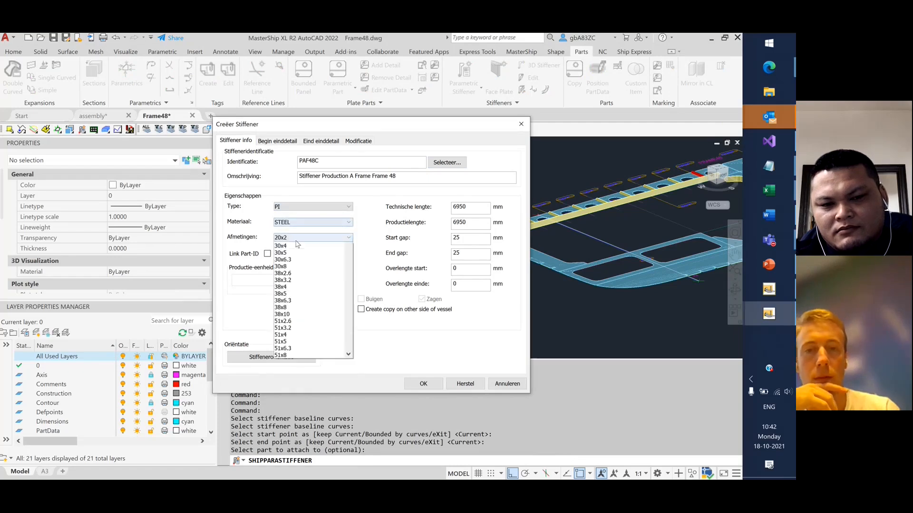
pyautogui.scroll(-12, 309, 333)
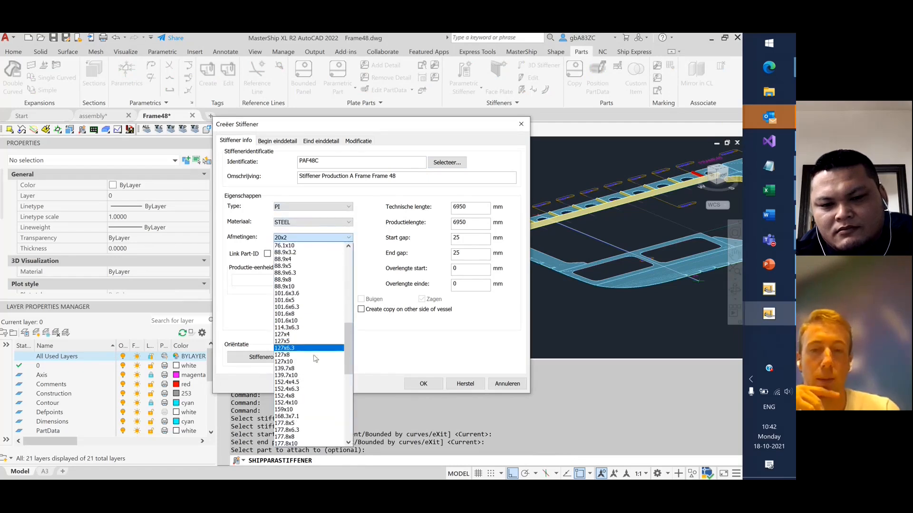
pyautogui.scroll(-7, 309, 370)
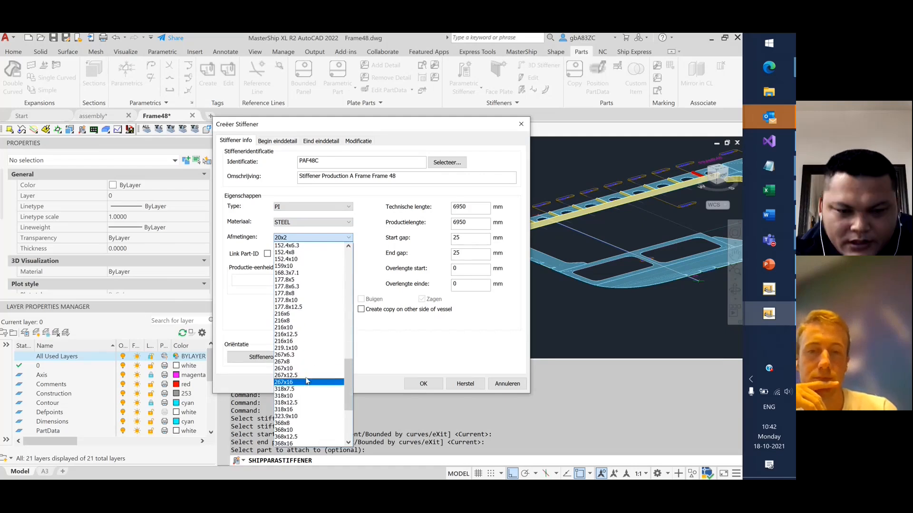
pyautogui.click(309, 348)
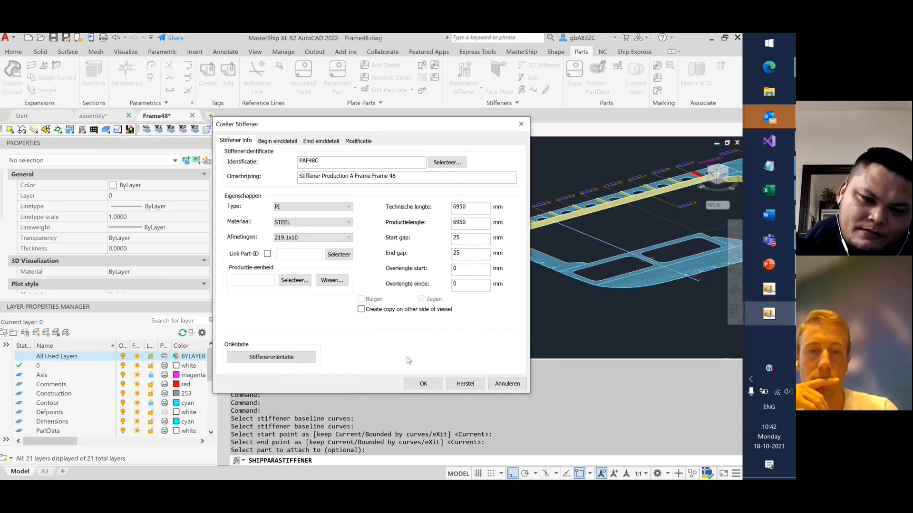
# Create the pipe stiffener, starting its leader on the baseline and placing the label beside it inside the frame.
pyautogui.click(423, 384)
pyautogui.click(392, 275)
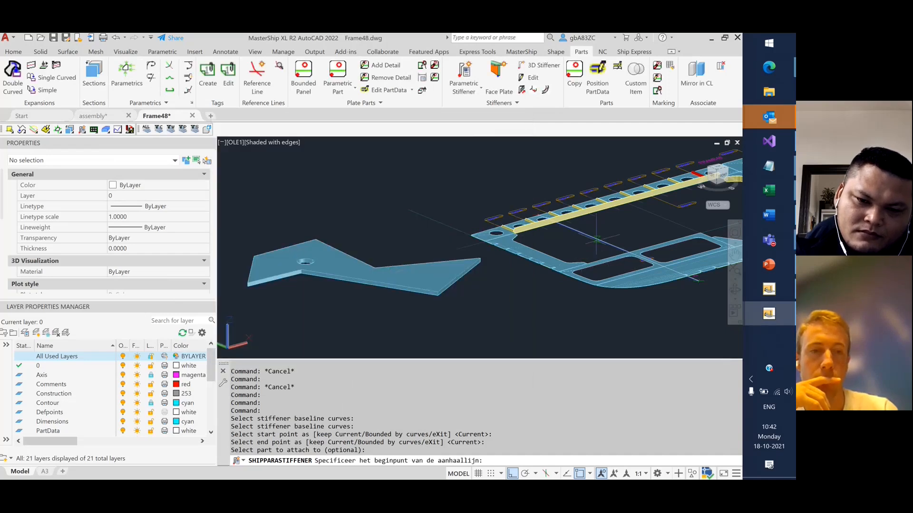
pyautogui.click(596, 240)
pyautogui.click(567, 248)
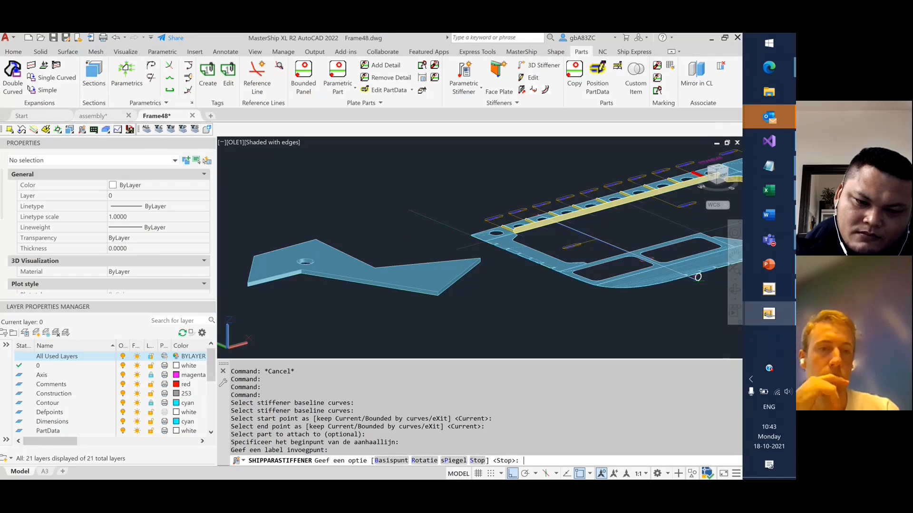
# Inspect the new pipe stiffener across the frame up close and undo its creation.
pyautogui.scroll(4, 712, 280)
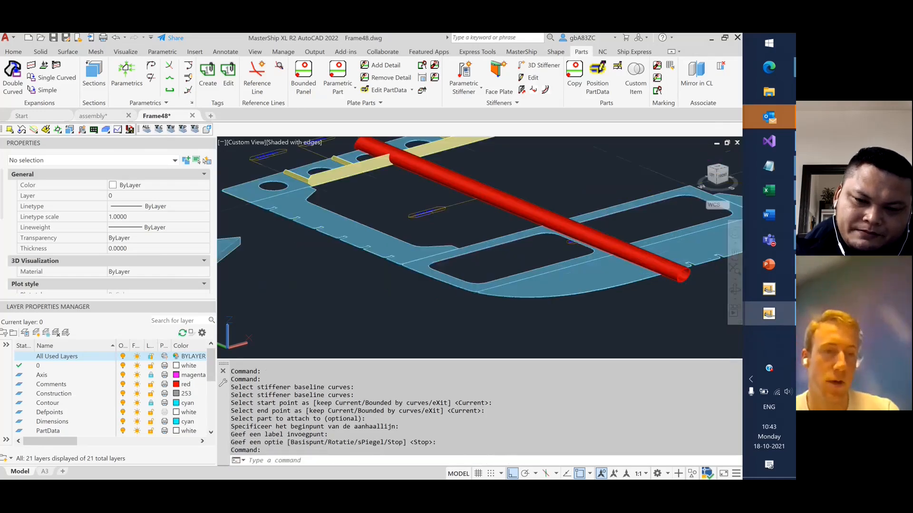
pyautogui.scroll(-2, 696, 274)
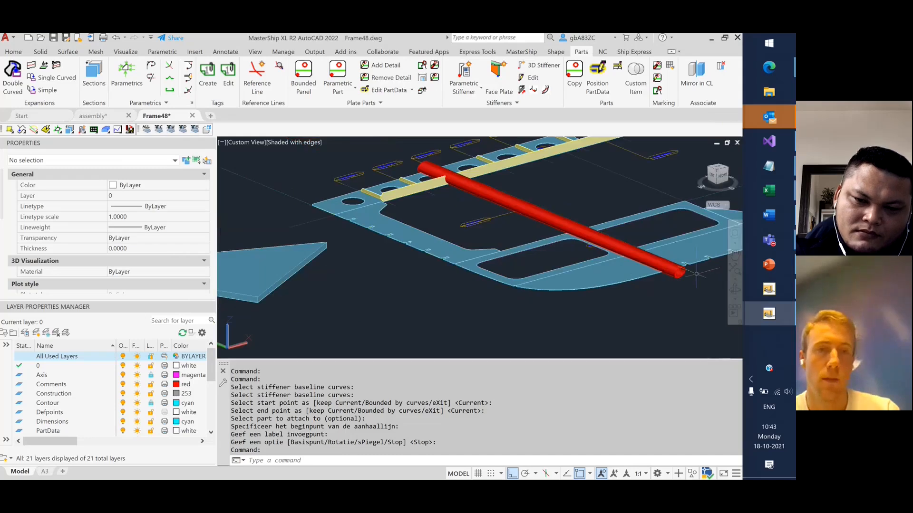
pyautogui.scroll(-2, 696, 273)
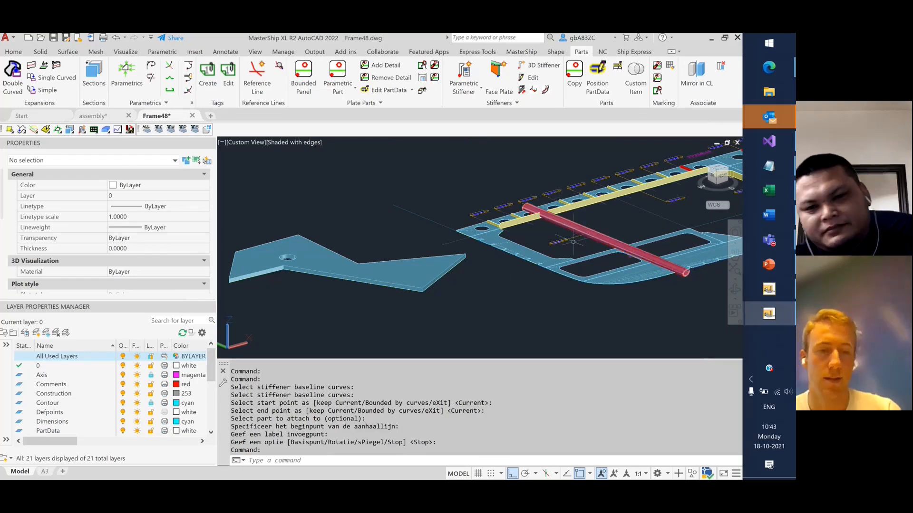
pyautogui.scroll(-3, 569, 247)
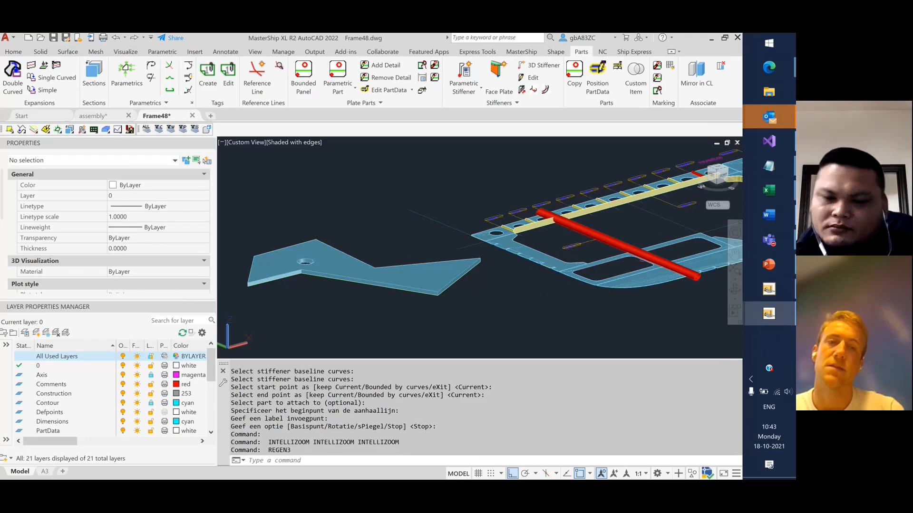
pyautogui.hotkey('ctrl', 'z')
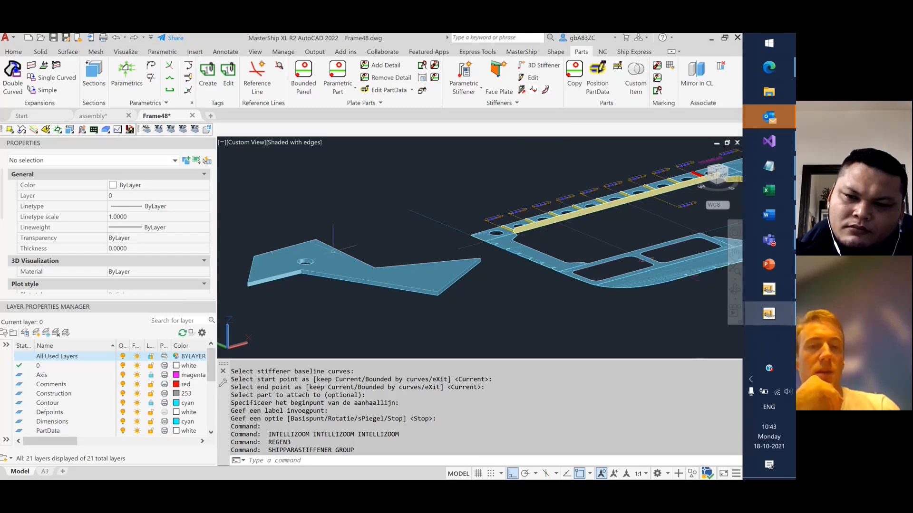
# Try a solid-to-stiffener command named SHIPSOLID2stiffener, replace it with SHIPSOLID2PART, and clear the command entry.
pyautogui.click(365, 329)
pyautogui.click(365, 331)
pyautogui.write('shipsolid2')
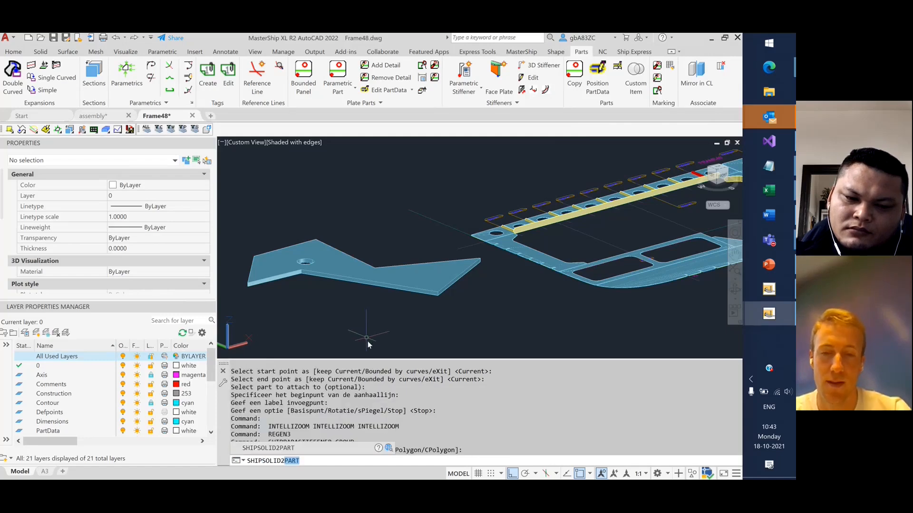
pyautogui.write('sitffen')
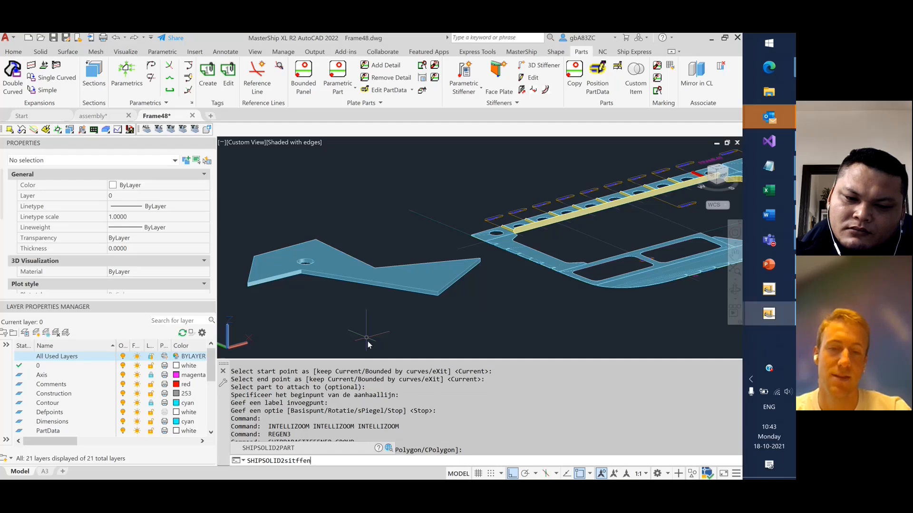
pyautogui.press('BackSpace')
pyautogui.press('BackSpace')
pyautogui.press('BackSpace')
pyautogui.press('BackSpace')
pyautogui.press('BackSpace')
pyautogui.press('BackSpace')
pyautogui.write('t')
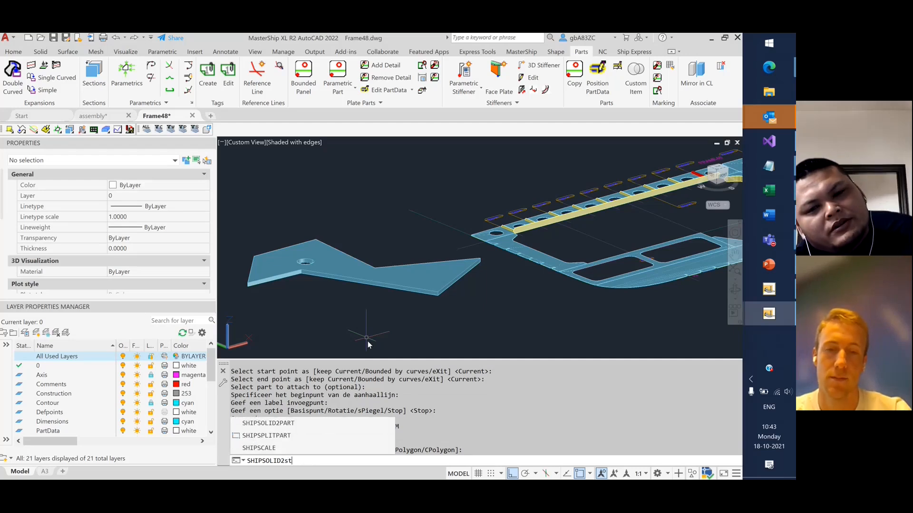
pyautogui.write('iffener')
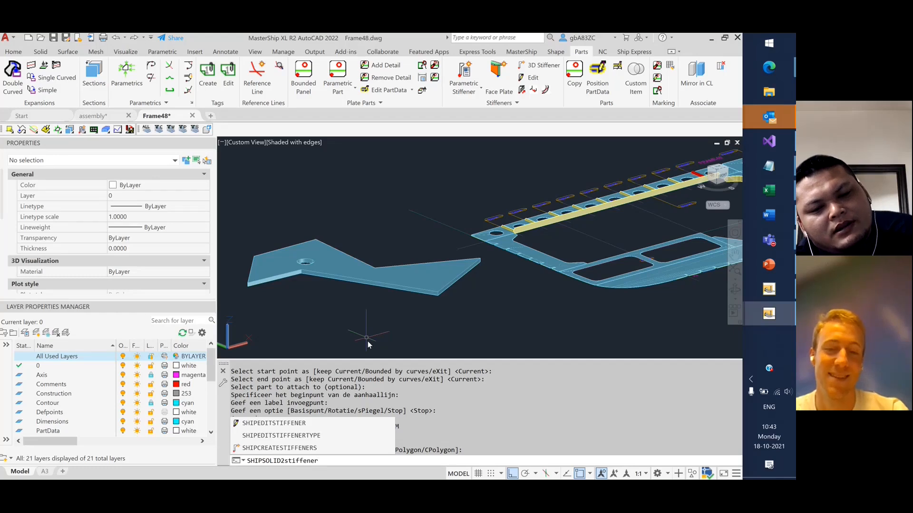
pyautogui.press('BackSpace')
pyautogui.press('BackSpace')
pyautogui.press('BackSpace')
pyautogui.press('BackSpace')
pyautogui.press('BackSpace')
pyautogui.press('BackSpace')
pyautogui.press('BackSpace')
pyautogui.press('BackSpace')
pyautogui.press('BackSpace')
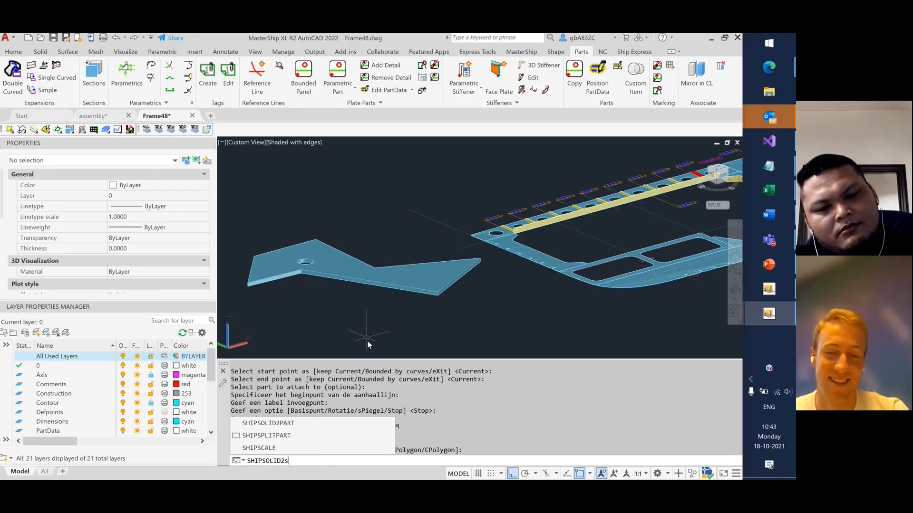
pyautogui.write('PART')
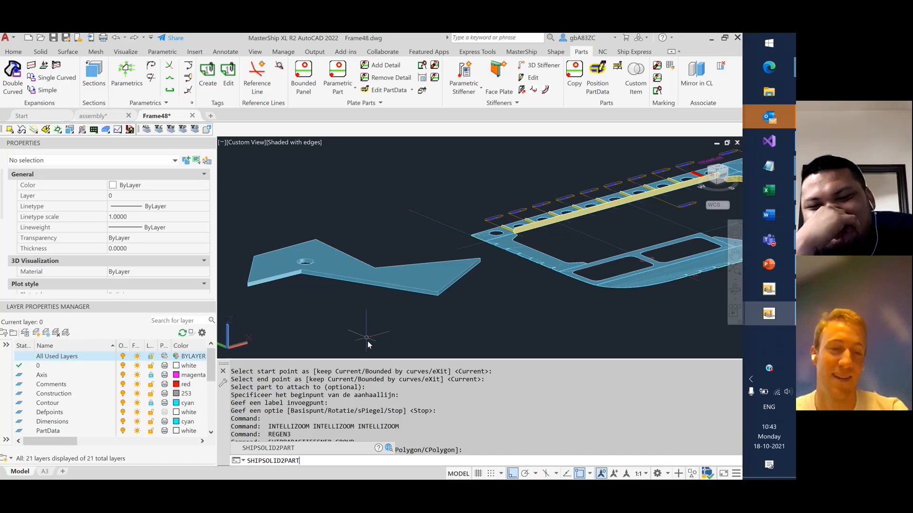
pyautogui.press('Escape')
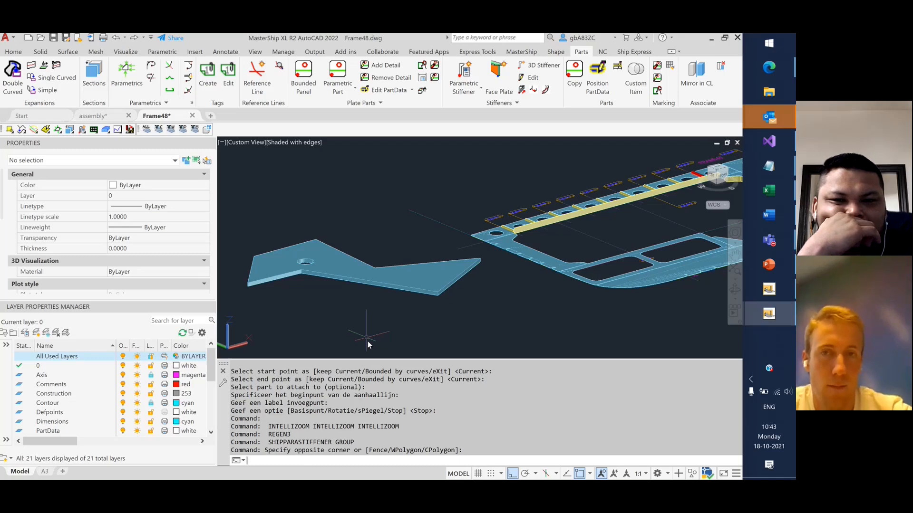
# Examine the hull contour spline in Frame48 and the ship structure in the assembly drawing from a lower angle.
pyautogui.click(109, 116)
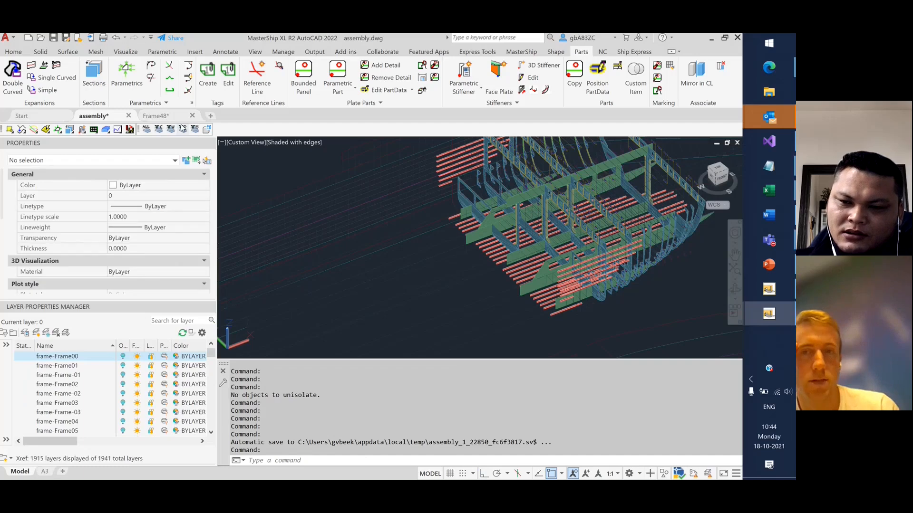
pyautogui.click(157, 116)
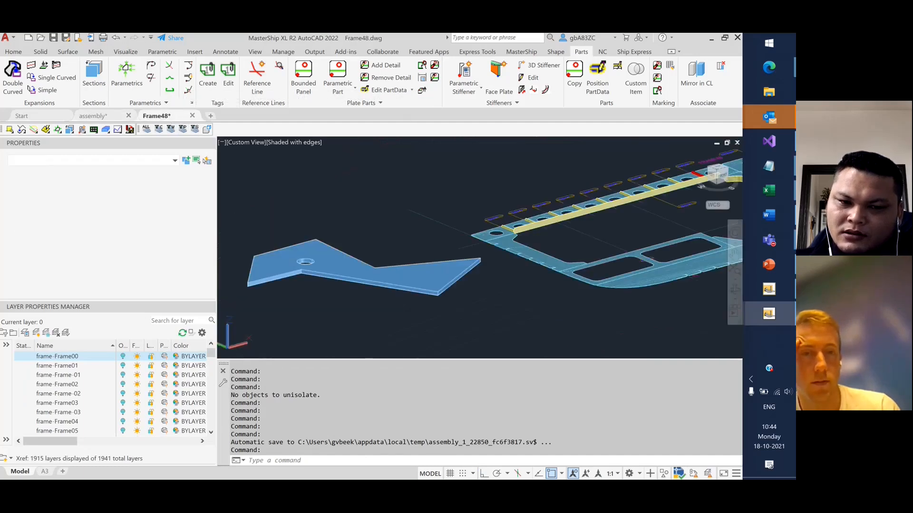
pyautogui.click(436, 235)
pyautogui.click(420, 198)
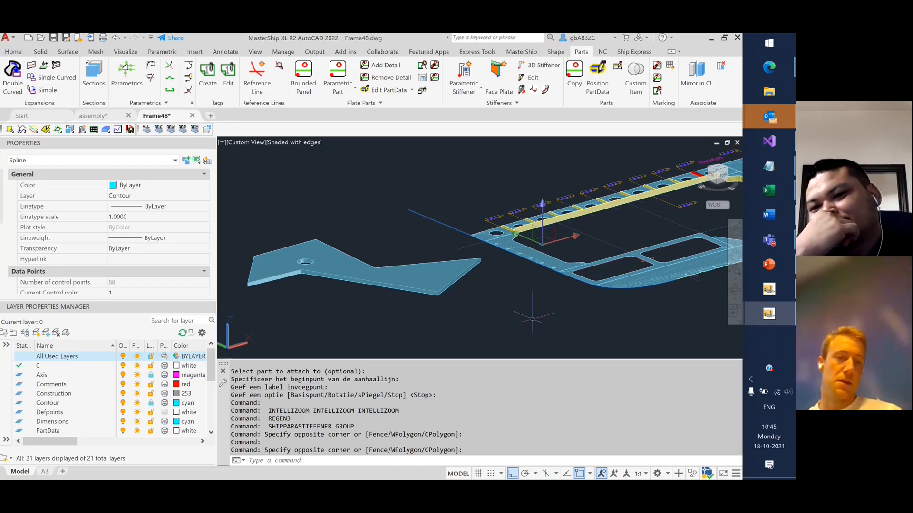
pyautogui.click(92, 118)
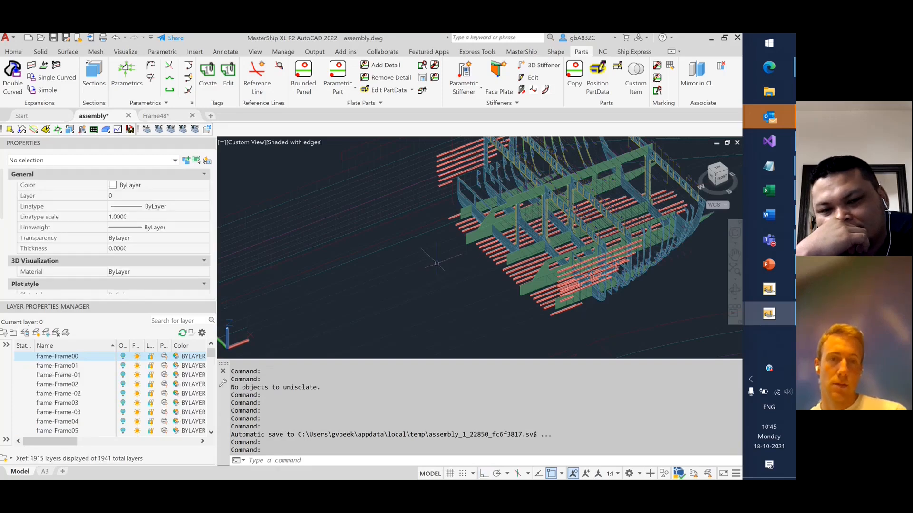
pyautogui.keyDown('shift'); pyautogui.moveTo(437, 256); pyautogui.dragTo(569, 206, button='middle'); pyautogui.keyUp('shift')
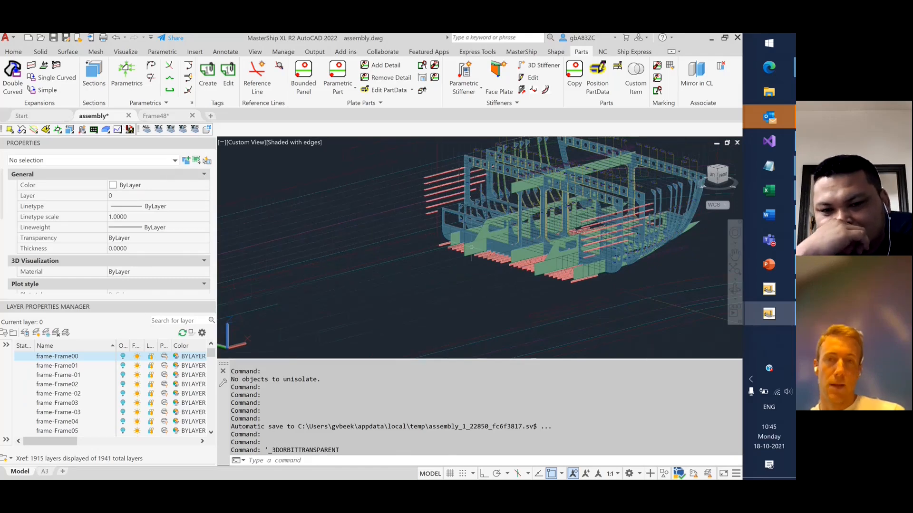
# Sketch an open shape of three connected line segments in the empty area above the loose plate in Frame48.
pyautogui.click(162, 116)
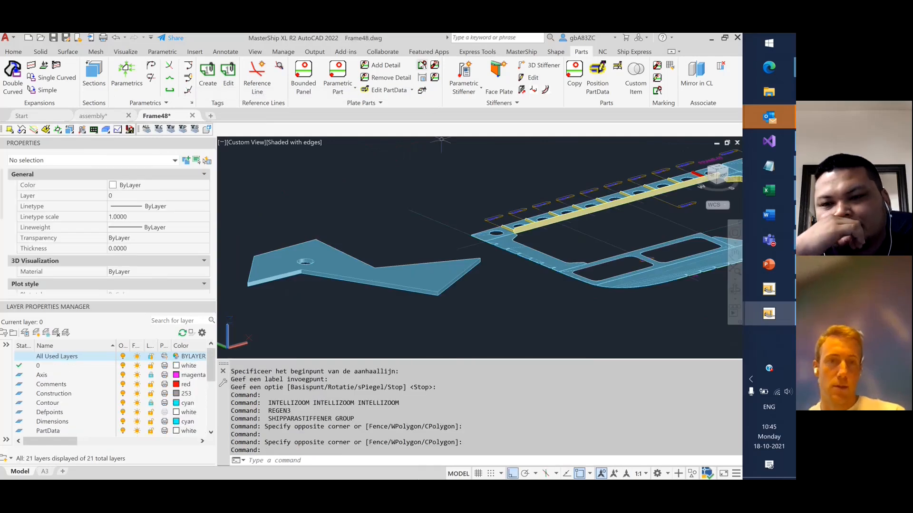
pyautogui.write('l')
pyautogui.press('Return')
pyautogui.click(402, 171)
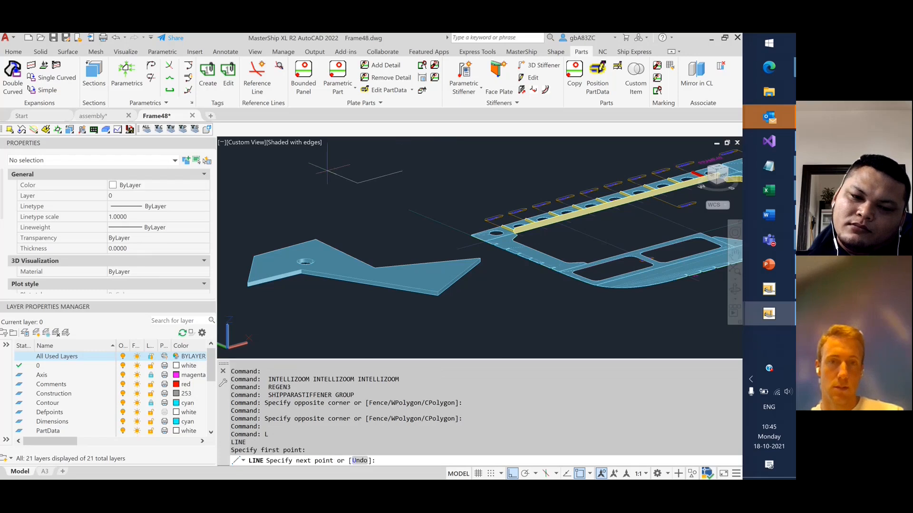
pyautogui.click(358, 185)
pyautogui.click(357, 205)
pyautogui.click(427, 192)
pyautogui.rightClick(428, 187)
pyautogui.click(449, 193)
# Erase the three sketched line segments beside the frame.
pyautogui.keyDown('shift'); pyautogui.moveTo(452, 186); pyautogui.dragTo(423, 247, button='middle'); pyautogui.keyUp('shift')
pyautogui.scroll(-3, 423, 247)
pyautogui.scroll(-3, 476, 218)
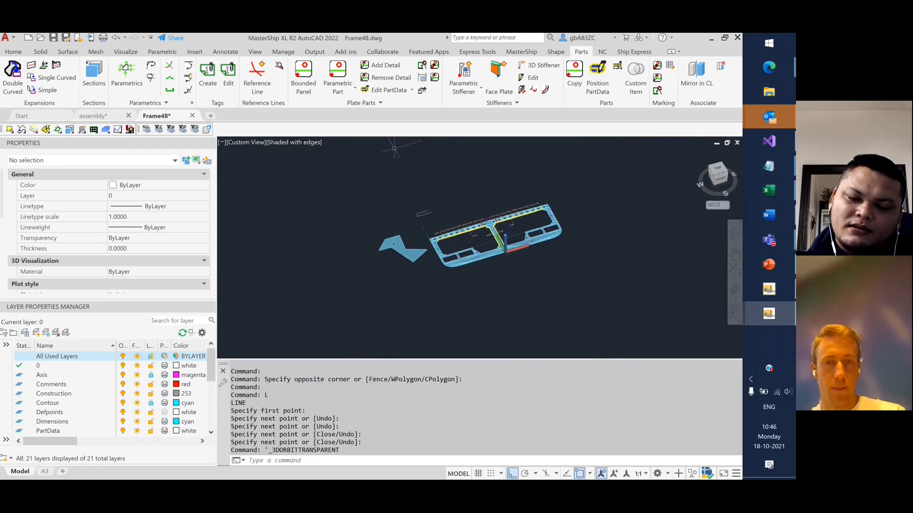
pyautogui.scroll(8, 475, 219)
pyautogui.click(490, 247)
pyautogui.click(379, 184)
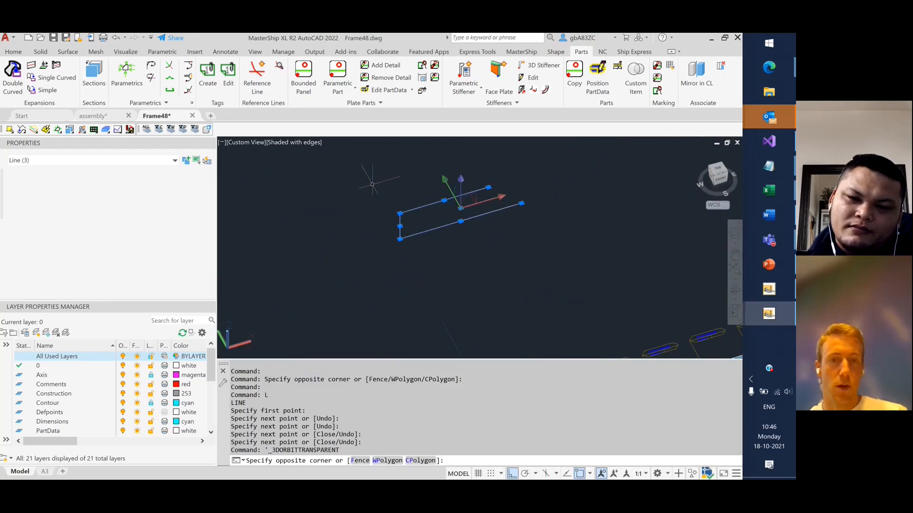
pyautogui.press('Delete')
pyautogui.scroll(-5, 423, 230)
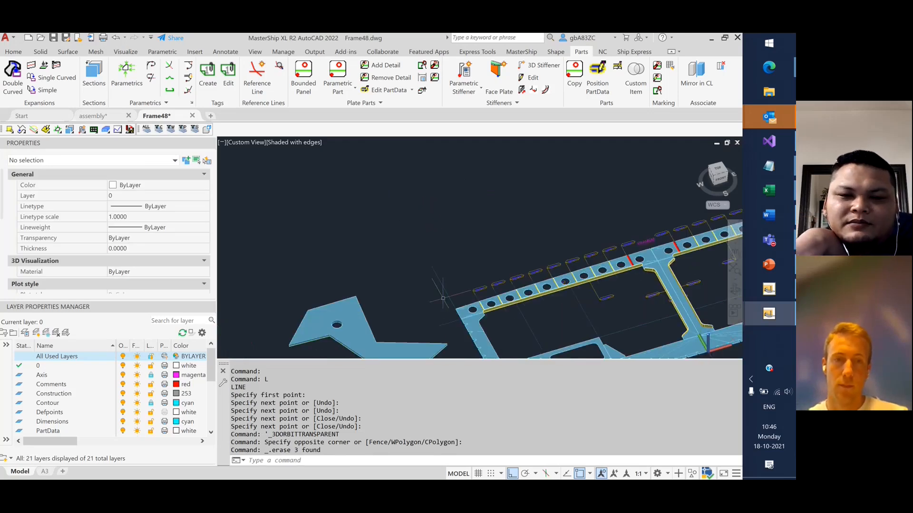
# Start a parametric stiffener on the hull contour spline, keeping the current start and end points and attaching it to no part.
pyautogui.click(439, 272)
pyautogui.click(410, 256)
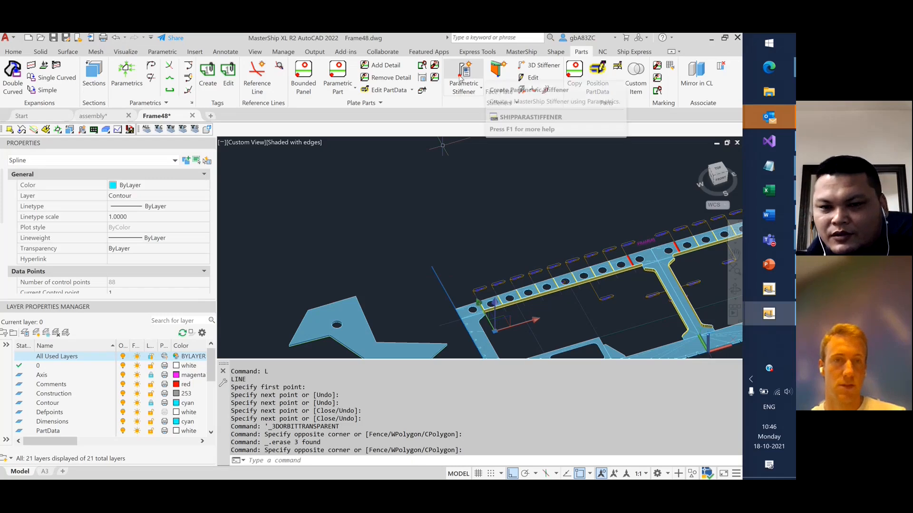
pyautogui.click(465, 75)
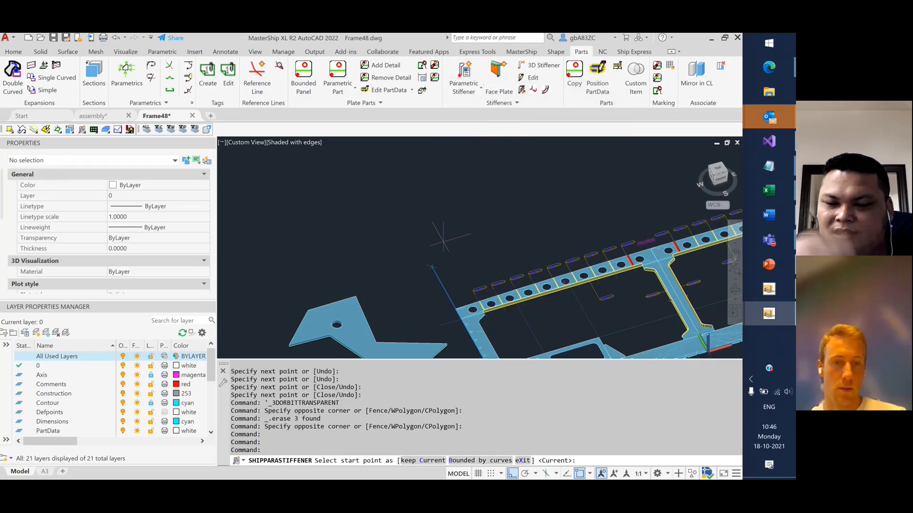
pyautogui.scroll(-5, 417, 216)
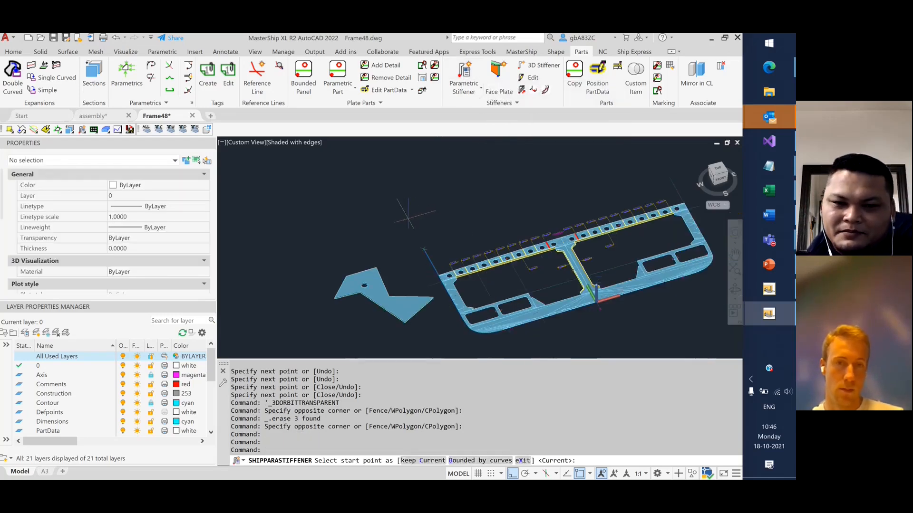
pyautogui.scroll(4, 486, 352)
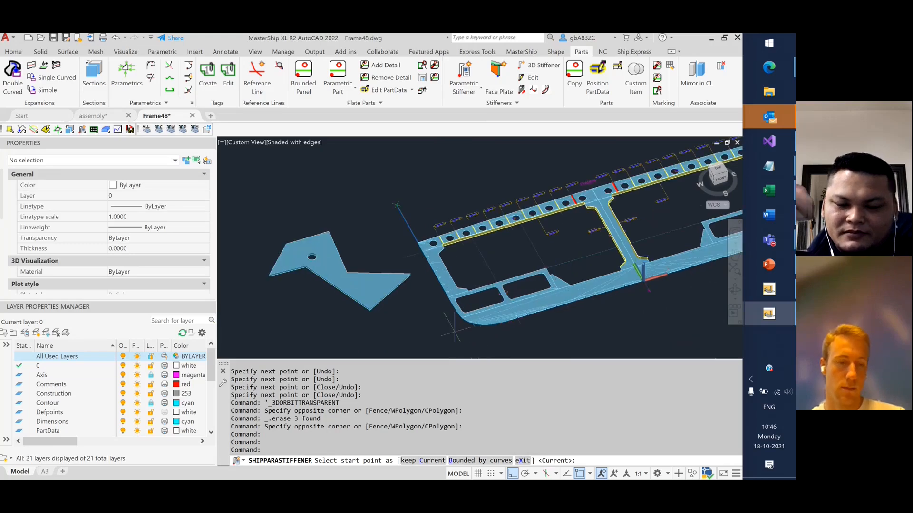
pyautogui.press('Return')
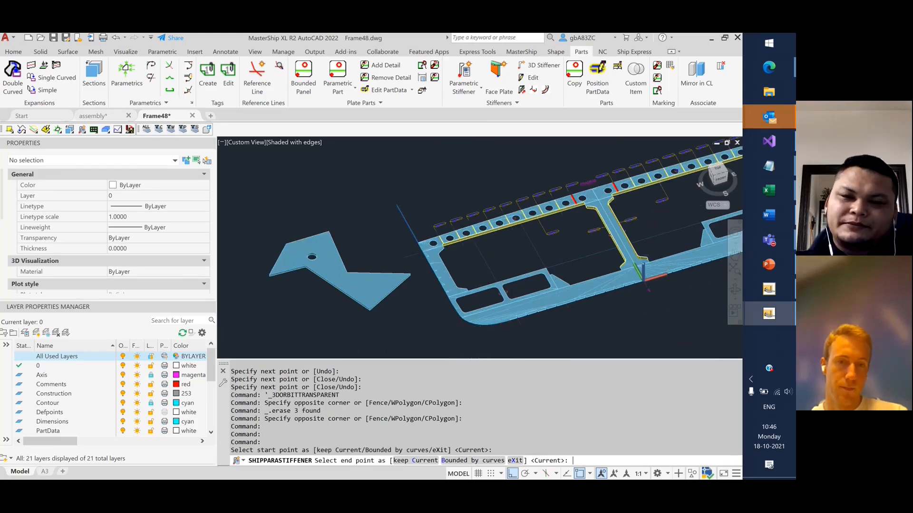
pyautogui.press('Return')
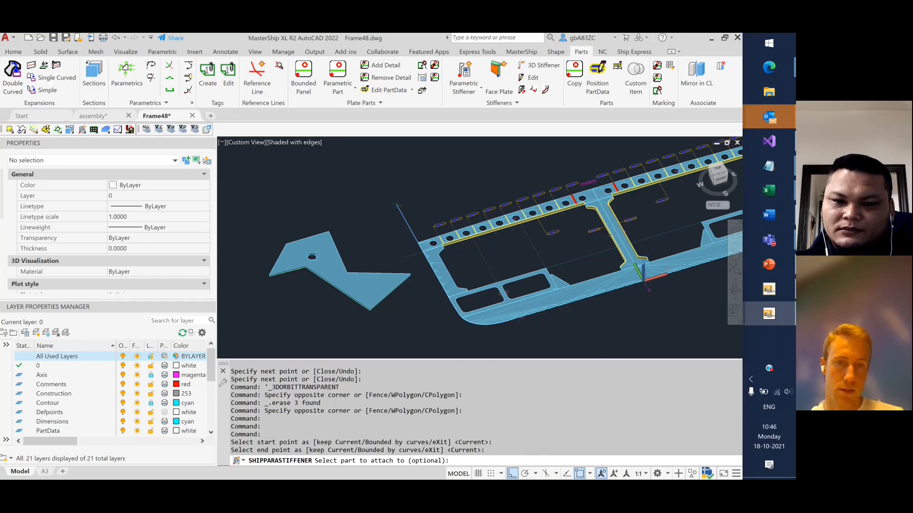
pyautogui.press('Return')
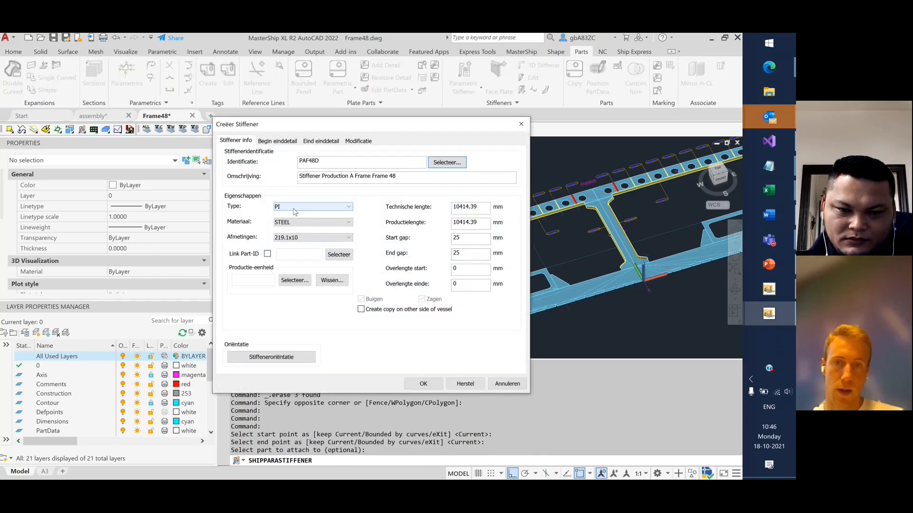
# Set the pipe stiffener's dimensions to 114.3x6.3, accept its production length, and try to finish without picking leader and label points.
pyautogui.click(285, 238)
pyautogui.scroll(5, 340, 285)
pyautogui.click(290, 267)
pyautogui.click(423, 383)
pyautogui.click(396, 270)
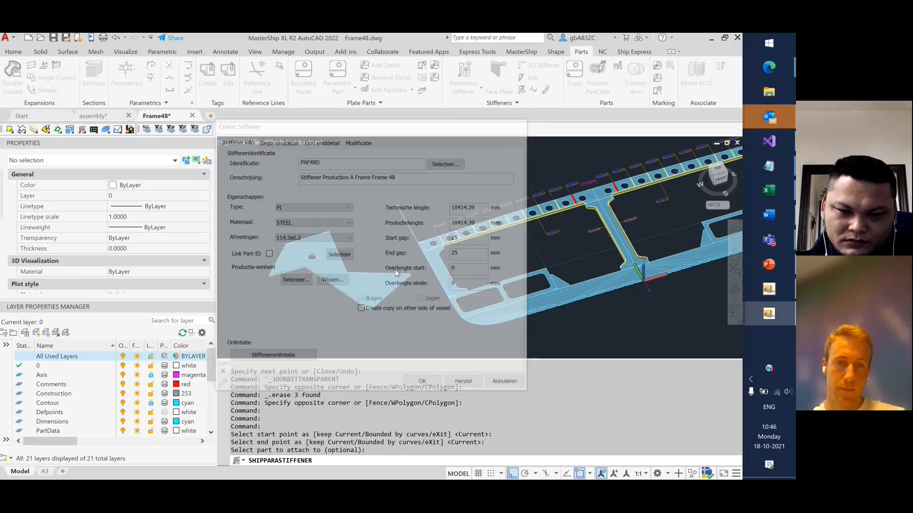
pyautogui.press('Return')
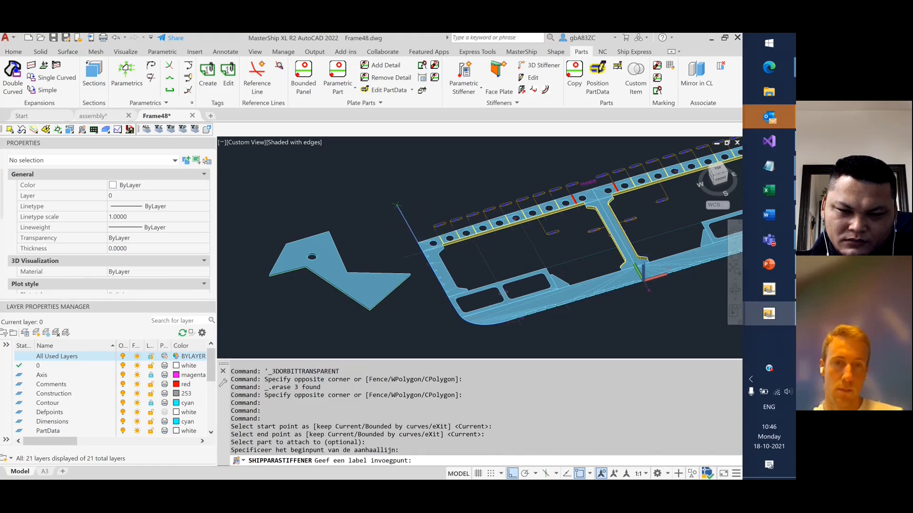
pyautogui.moveTo(361, 183); pyautogui.dragTo(392, 242, button='middle')
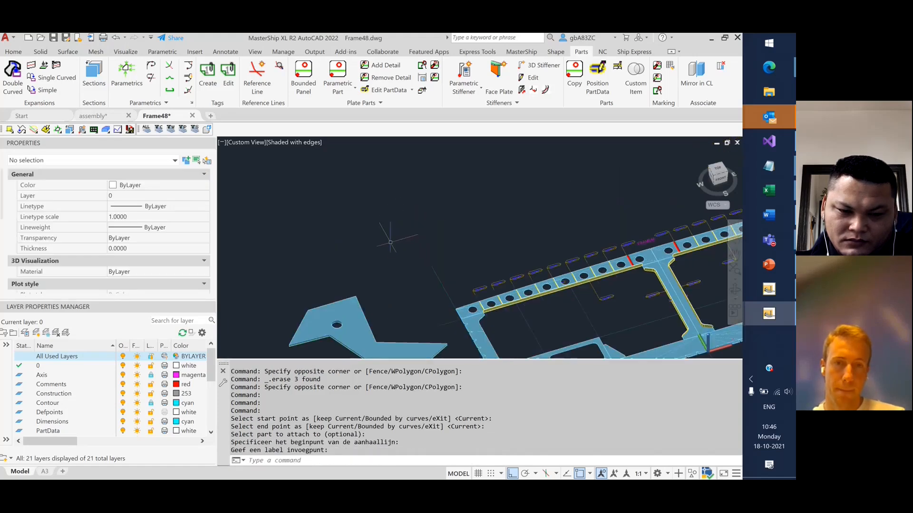
pyautogui.scroll(-2, 401, 249)
pyautogui.scroll(2, 434, 336)
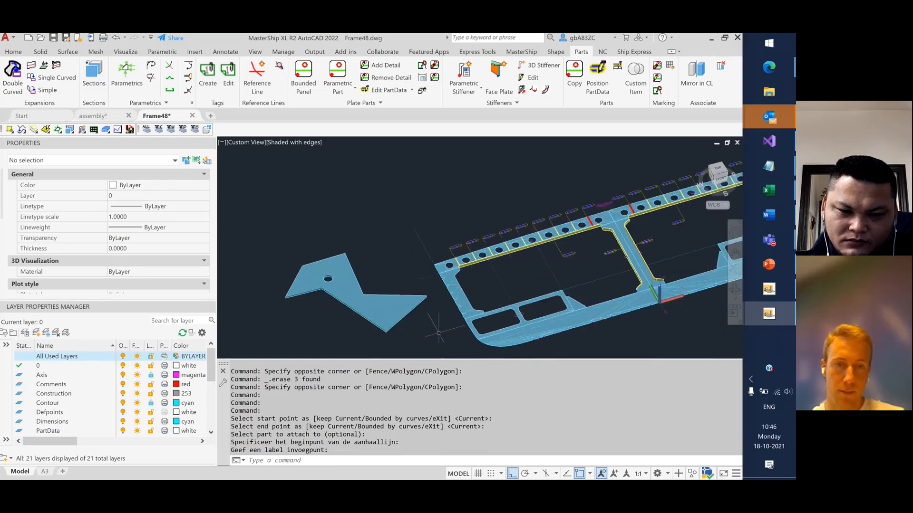
# Restart the parametric stiffener on the same hull contour spline with its current end points and no attached part.
pyautogui.press('Up')
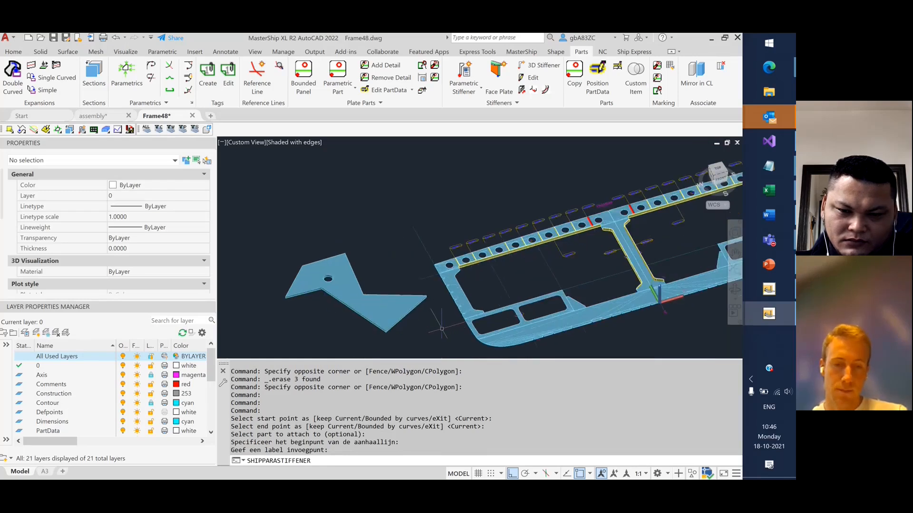
pyautogui.press('Return')
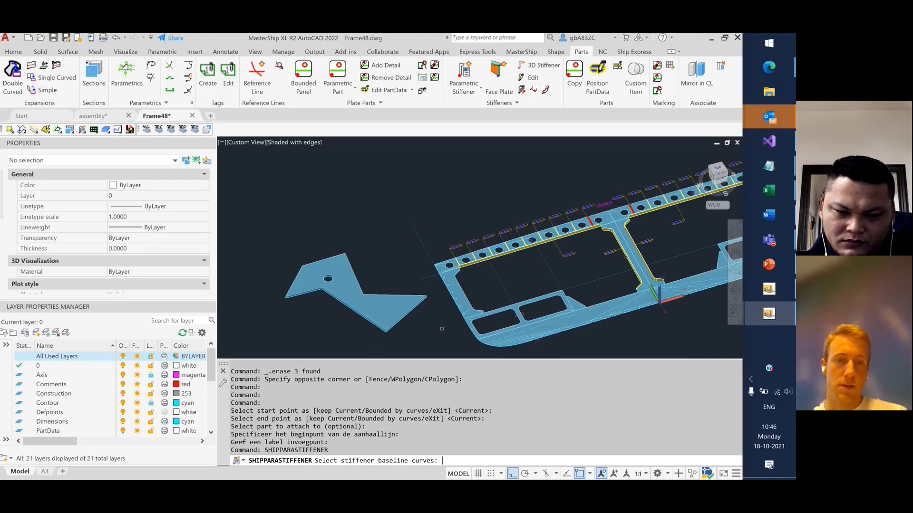
pyautogui.click(423, 234)
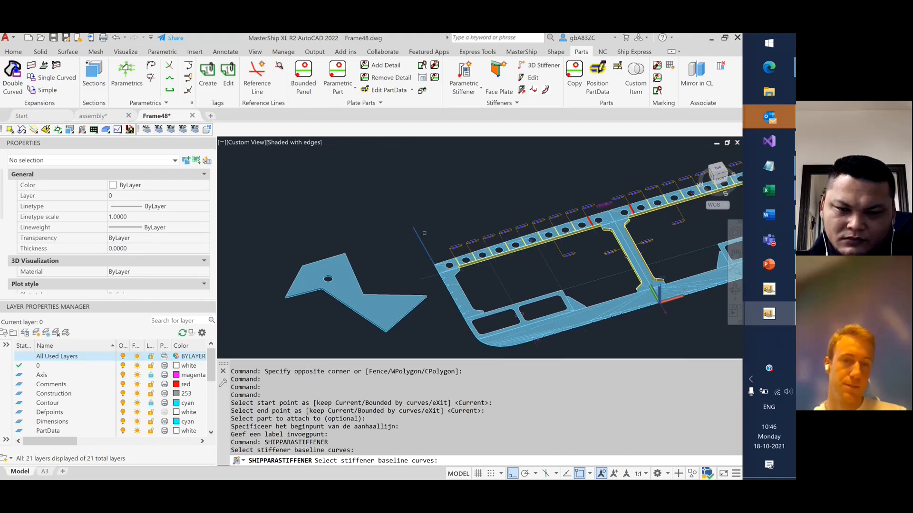
pyautogui.press('Return')
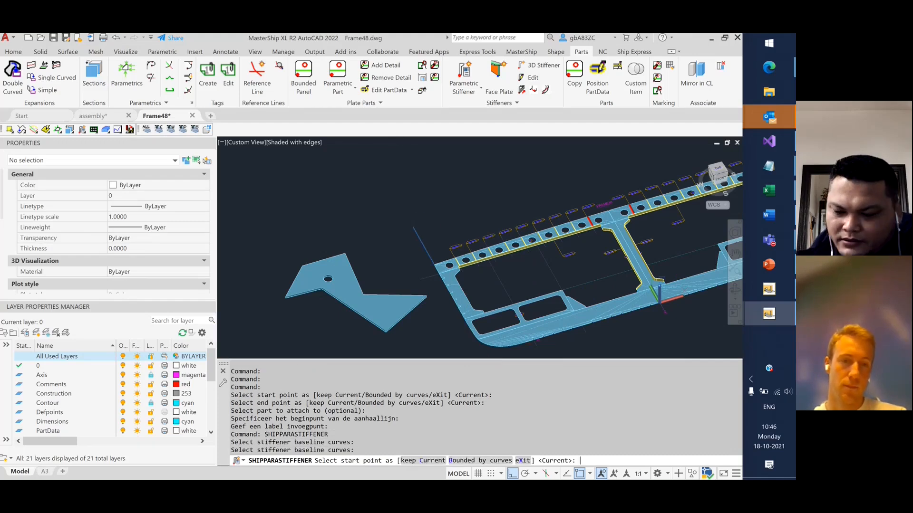
pyautogui.press('Return')
pyautogui.press('Return')
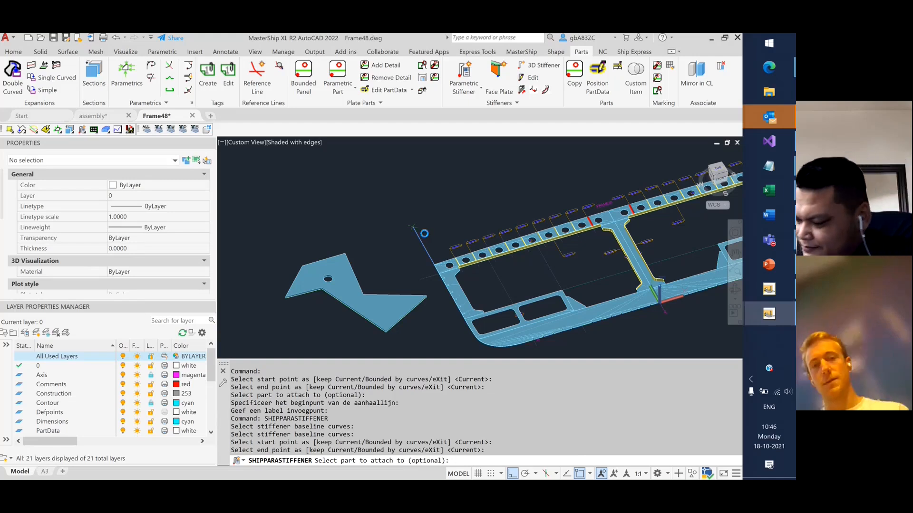
pyautogui.press('Return')
# Create steel pipe stiffener PAF48D with its leader starting at the contour's upper end and the label placed just beyond it.
pyautogui.click(424, 384)
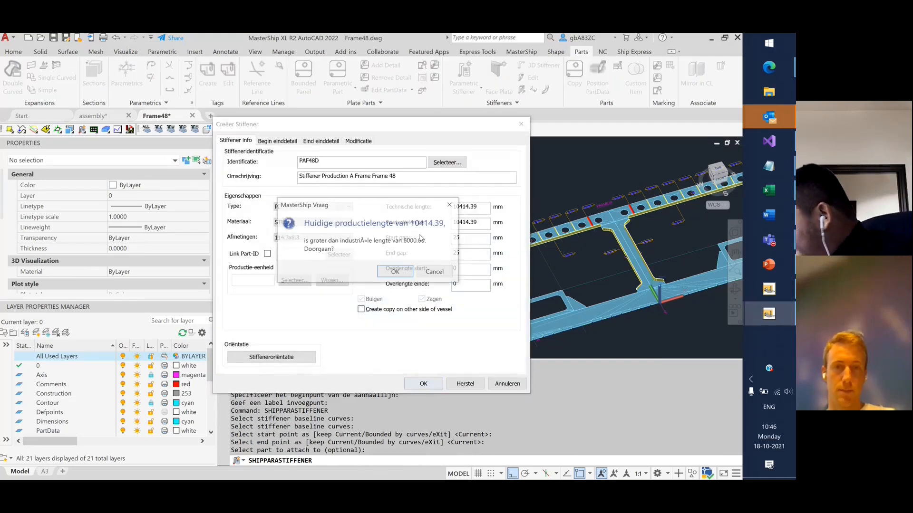
pyautogui.click(400, 270)
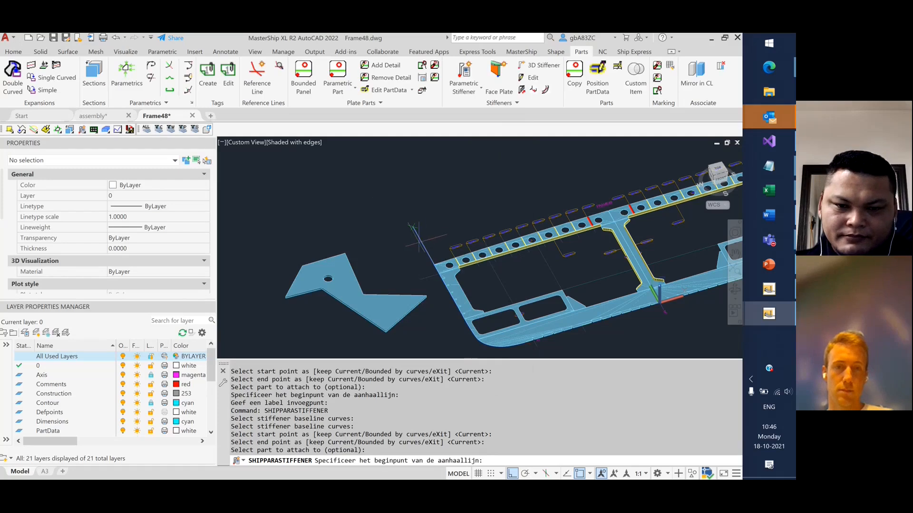
pyautogui.click(413, 227)
pyautogui.click(396, 200)
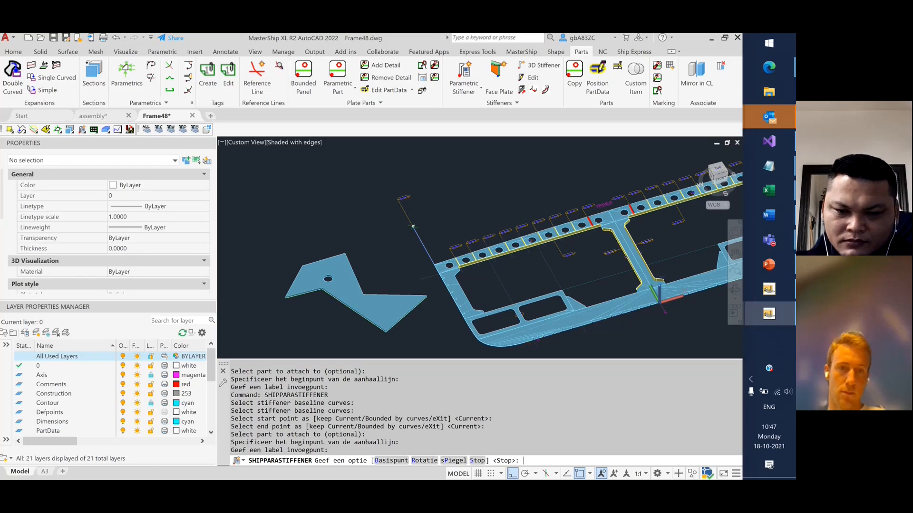
pyautogui.press('Return')
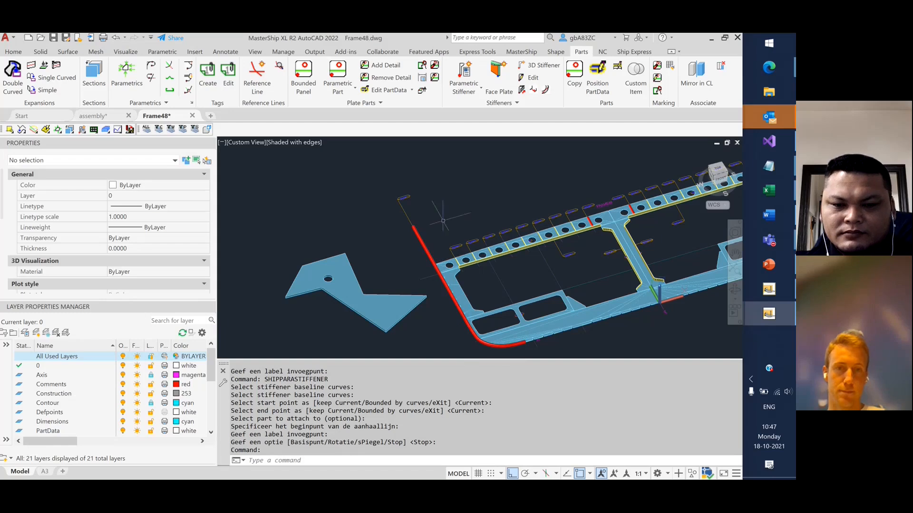
# Erase the new pipe stiffener and its label along the hull contour.
pyautogui.moveTo(526, 349); pyautogui.dragTo(359, 145)
pyautogui.press('Delete')
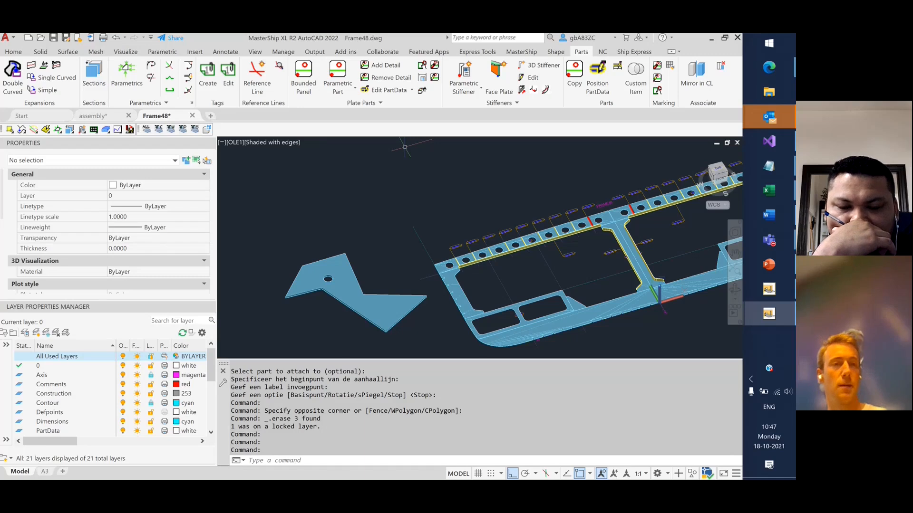
# Switch to PowerPoint to read slide 7, "Exporting your model", and return to the assembly drawing in AutoCAD.
pyautogui.click(93, 116)
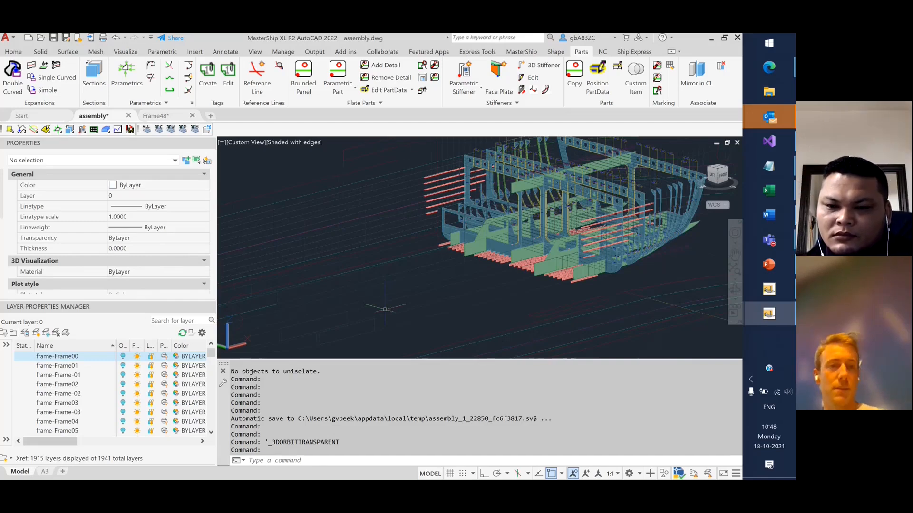
pyautogui.click(769, 264)
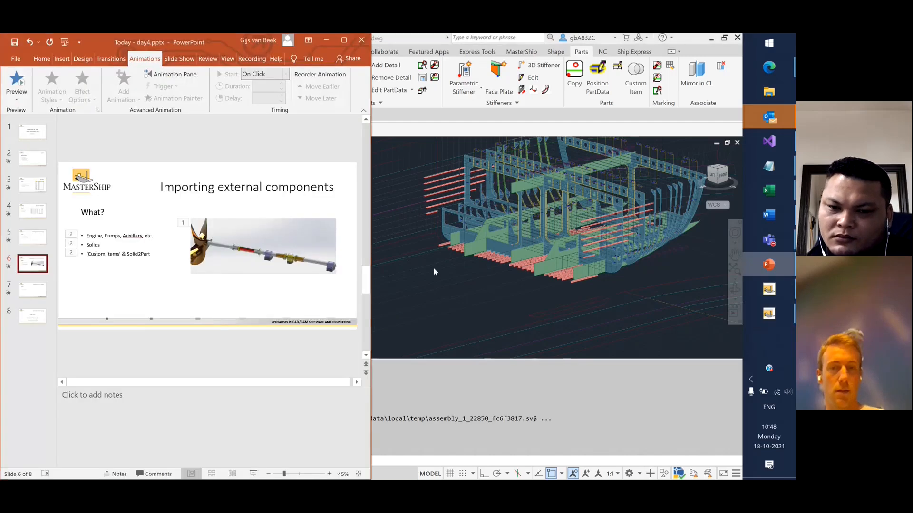
pyautogui.click(27, 291)
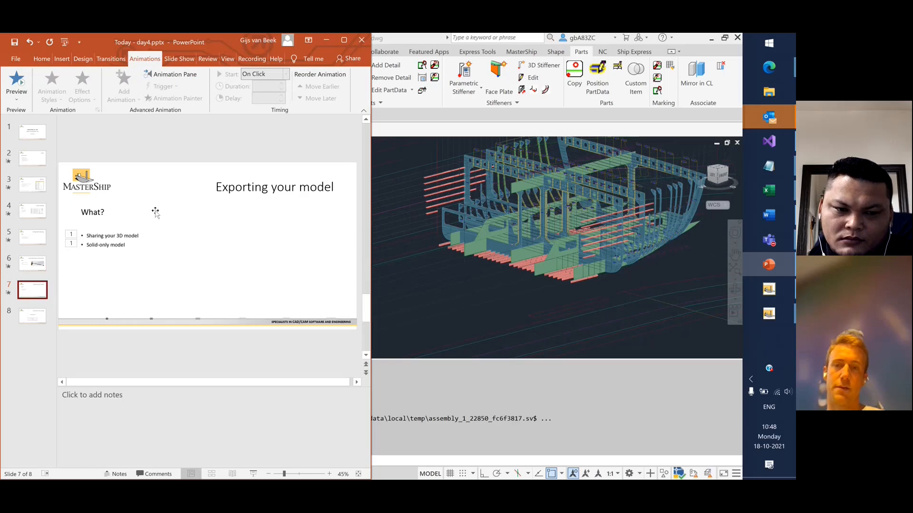
pyautogui.click(476, 309)
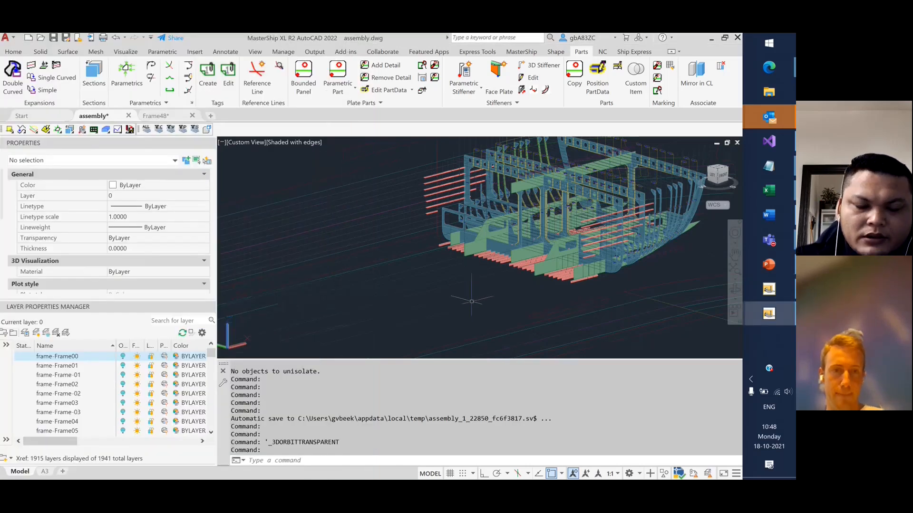
# Run SHIPBINDSOLIDMODEL on the assembly drawing, outputting its solids to the default file assembly_solids.dwg.
pyautogui.scroll(-4, 475, 295)
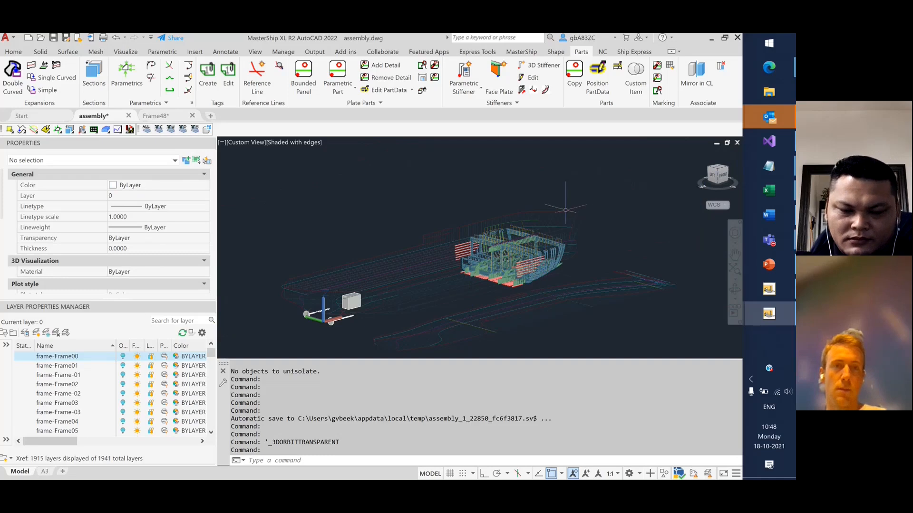
pyautogui.click(352, 55)
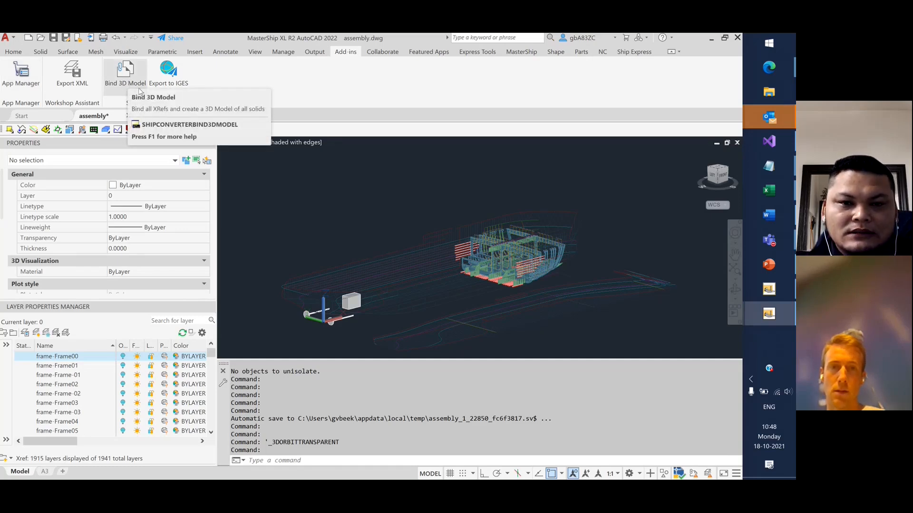
pyautogui.click(139, 88)
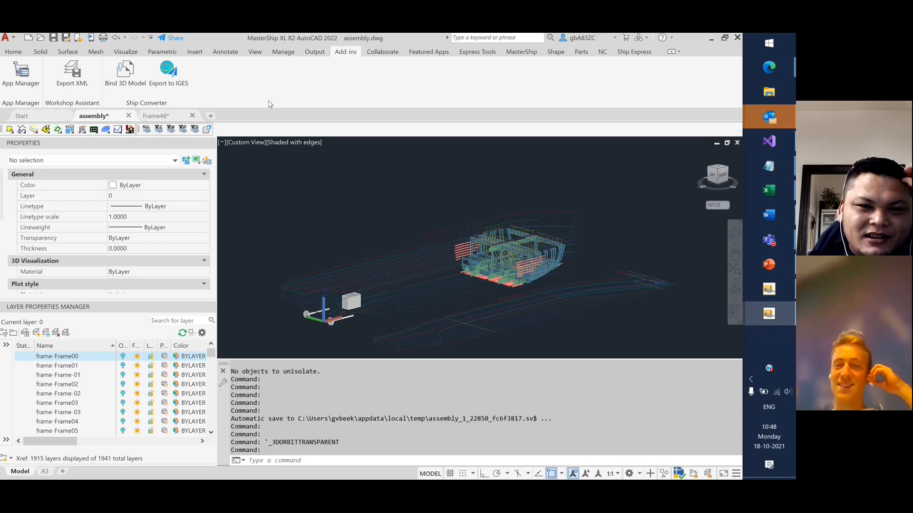
pyautogui.click(522, 52)
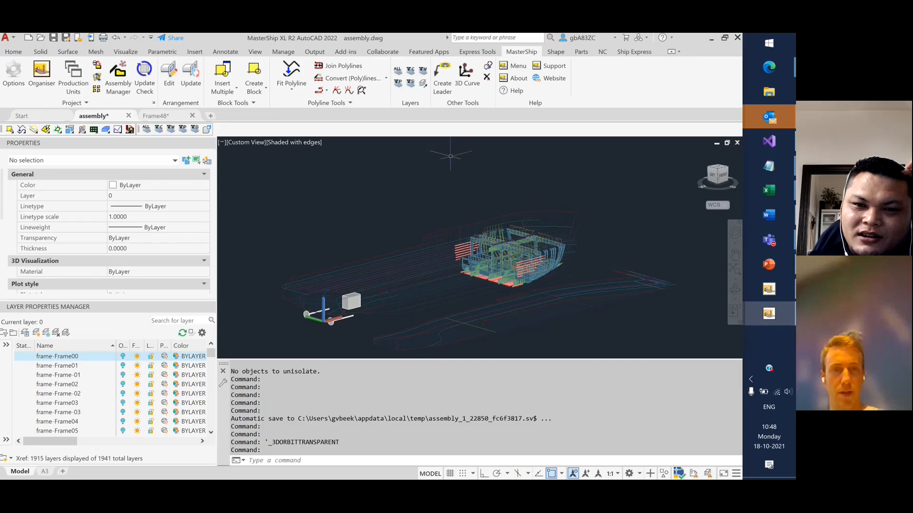
pyautogui.write('shipbind')
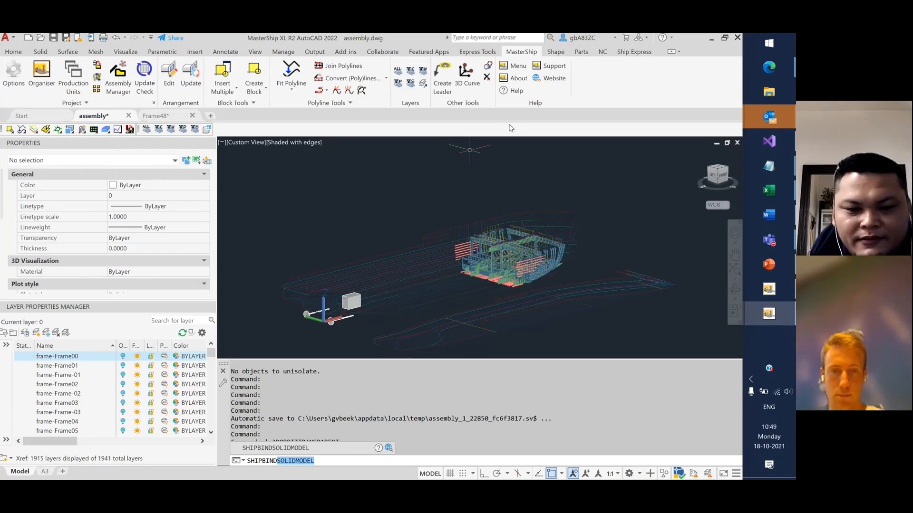
pyautogui.press('Return')
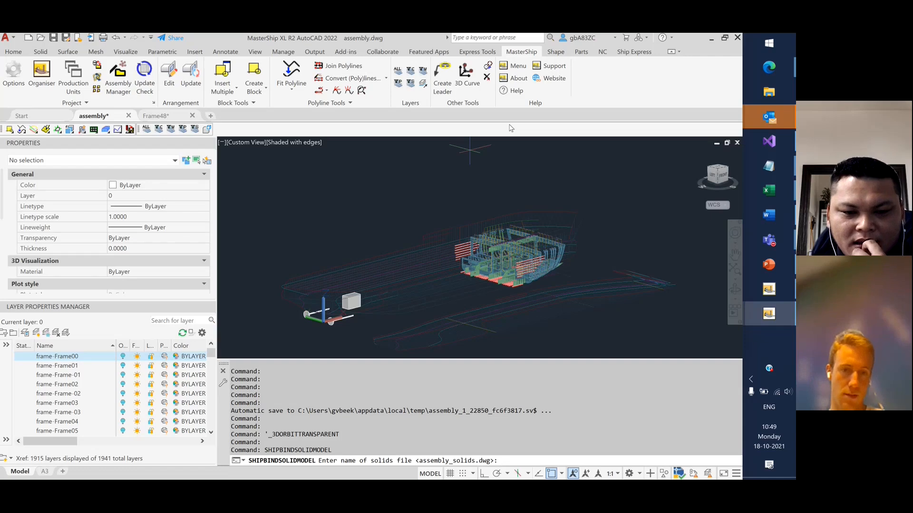
pyautogui.press('Return')
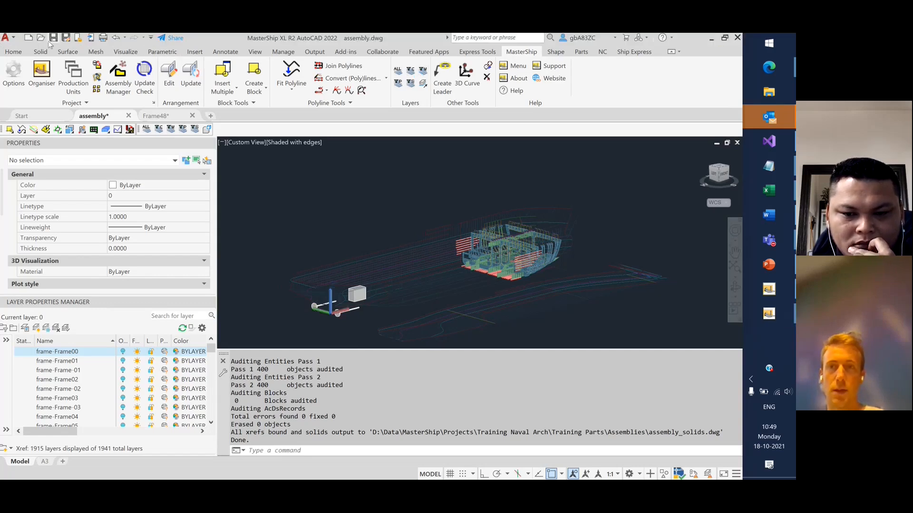
# Open assembly_solids.dwg from the Assemblies folder and look over the solid-only ship model.
pyautogui.hotkey('ctrl', 'o')
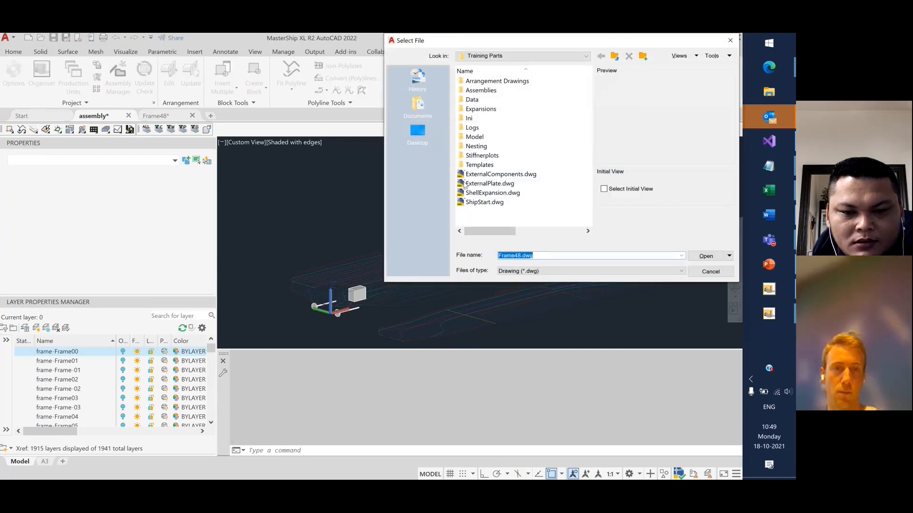
pyautogui.doubleClick(489, 90)
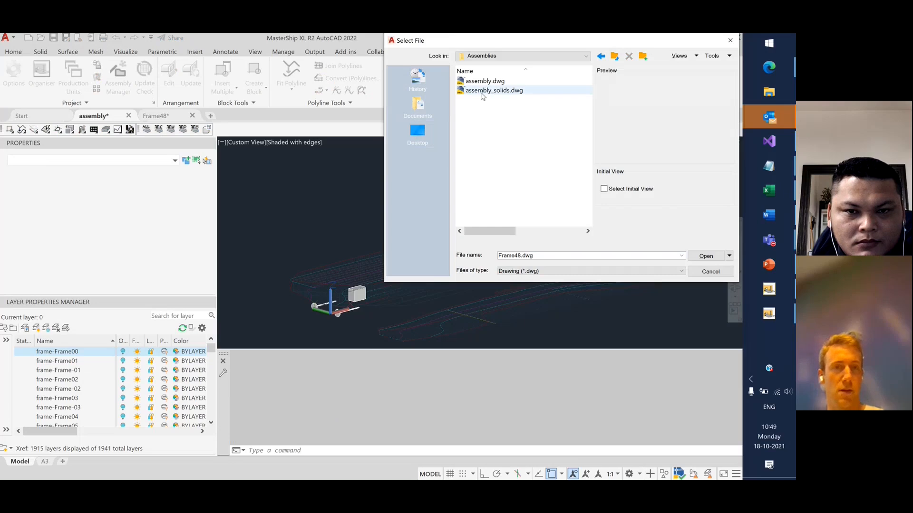
pyautogui.click(488, 94)
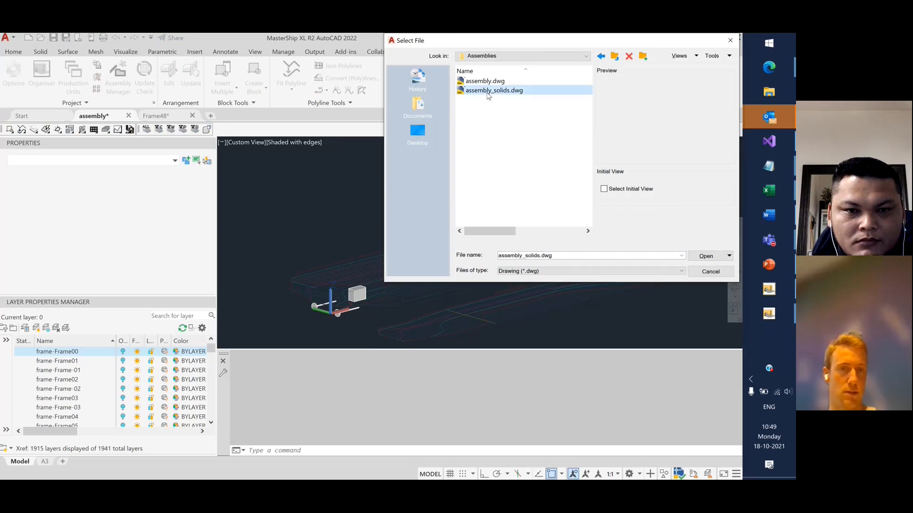
pyautogui.click(707, 257)
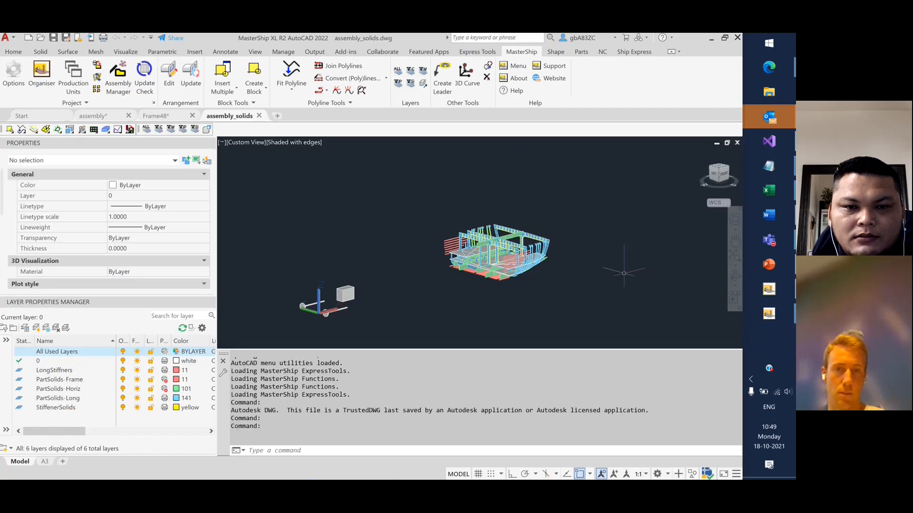
pyautogui.scroll(-2, 608, 207)
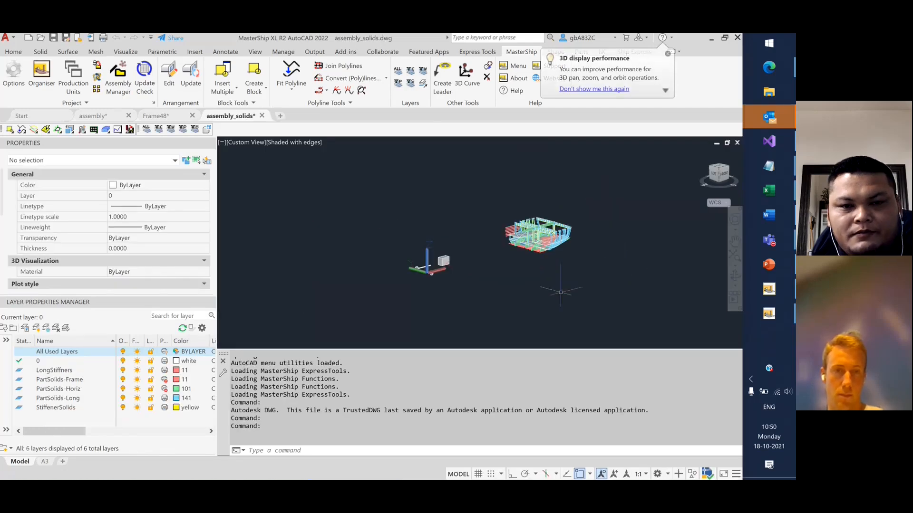
pyautogui.scroll(1, 561, 292)
pyautogui.scroll(2, 443, 272)
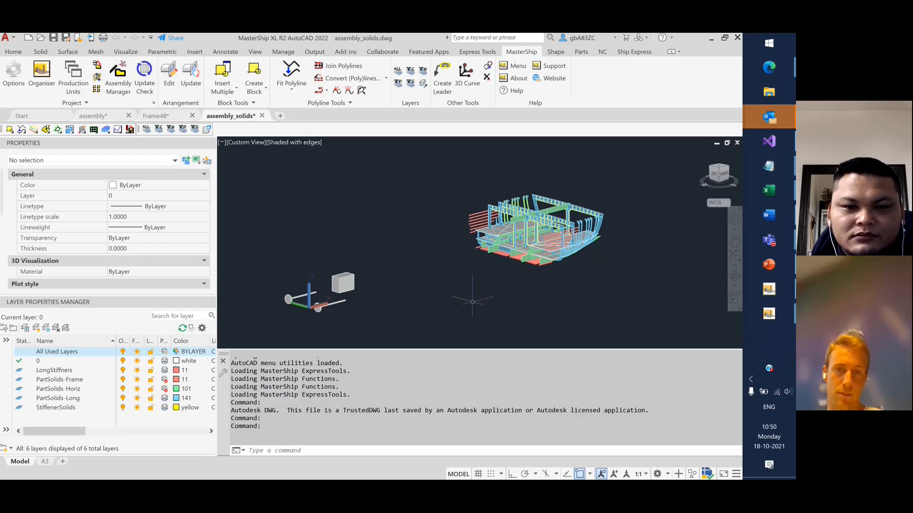
pyautogui.moveTo(572, 282)
pyautogui.keyDown('shift'); pyautogui.mouseDown(button='middle')
pyautogui.moveTo(568, 271)
pyautogui.moveTo(463, 273)
pyautogui.moveTo(625, 267)
pyautogui.moveTo(584, 278)
pyautogui.mouseUp(button='middle'); pyautogui.keyUp('shift')
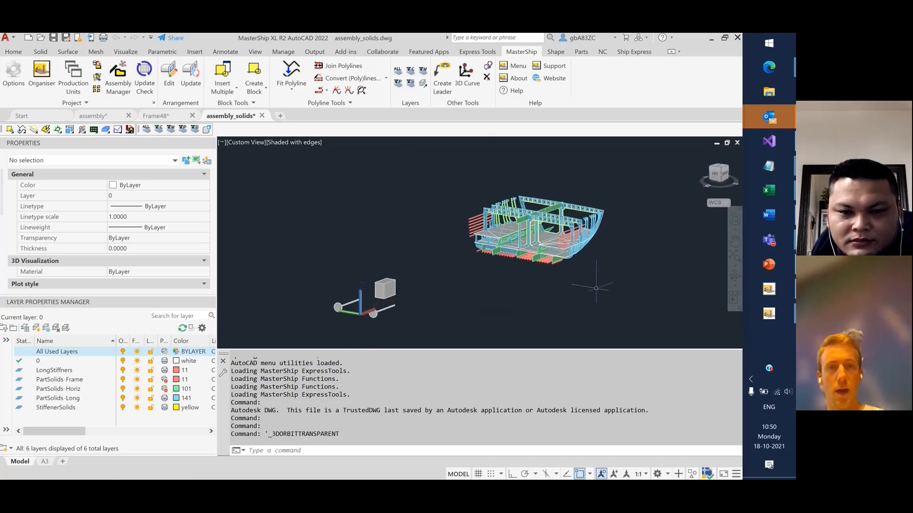
# Review the other export formats offered for the solids drawing, such as ACIS (*.sat), and leave the export without saving.
pyautogui.click(6, 37)
pyautogui.moveTo(42, 221)
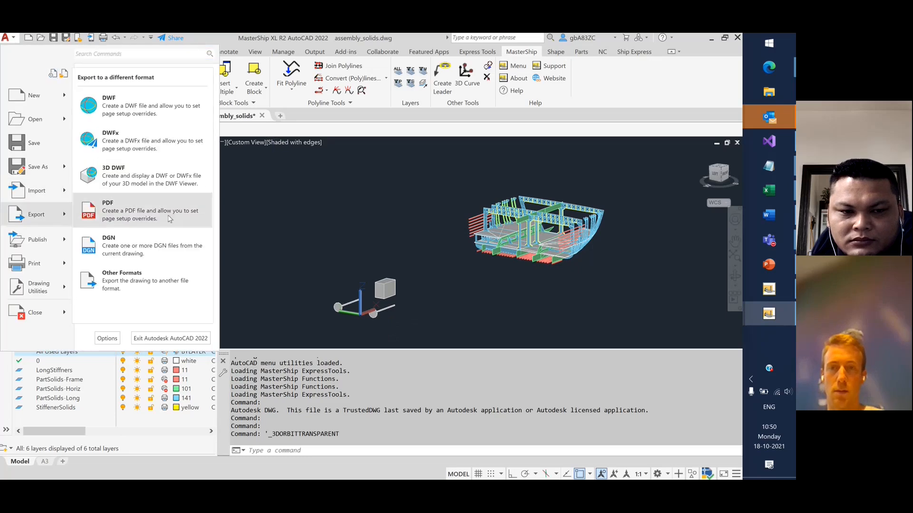
pyautogui.click(142, 284)
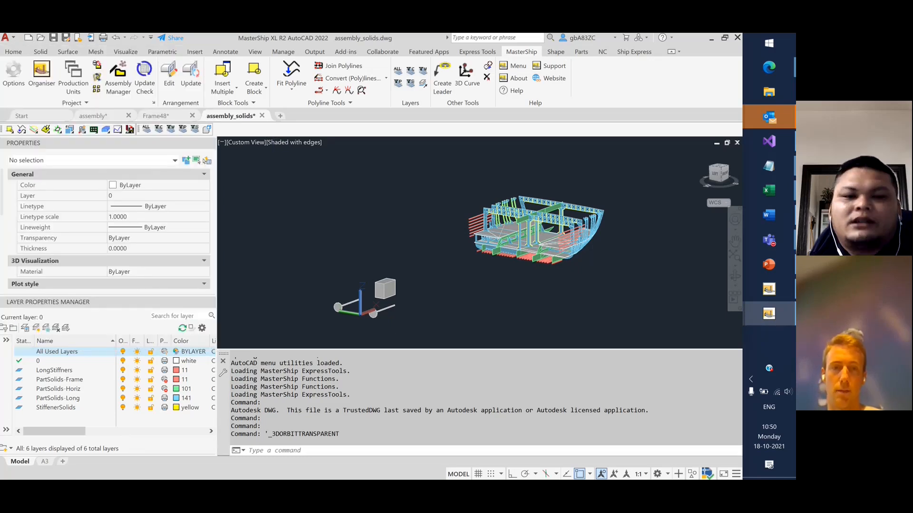
pyautogui.click(366, 390)
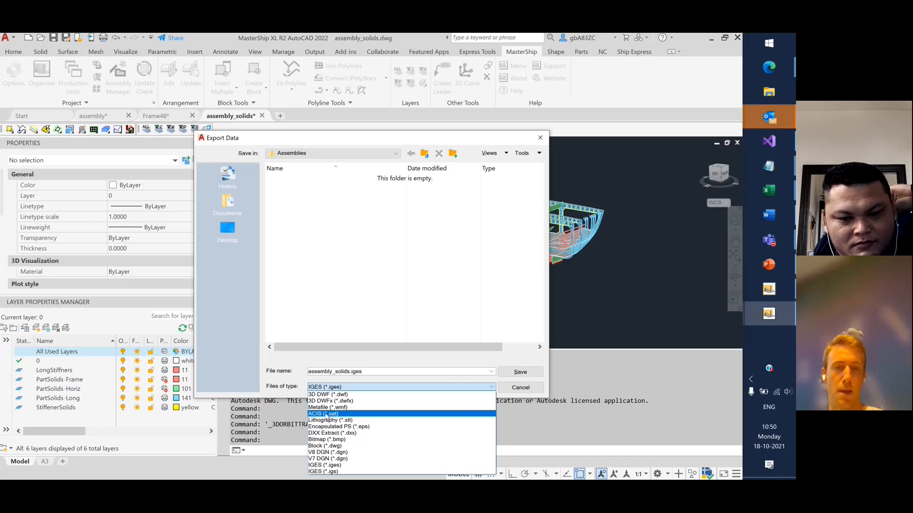
pyautogui.click(527, 390)
pyautogui.click(523, 389)
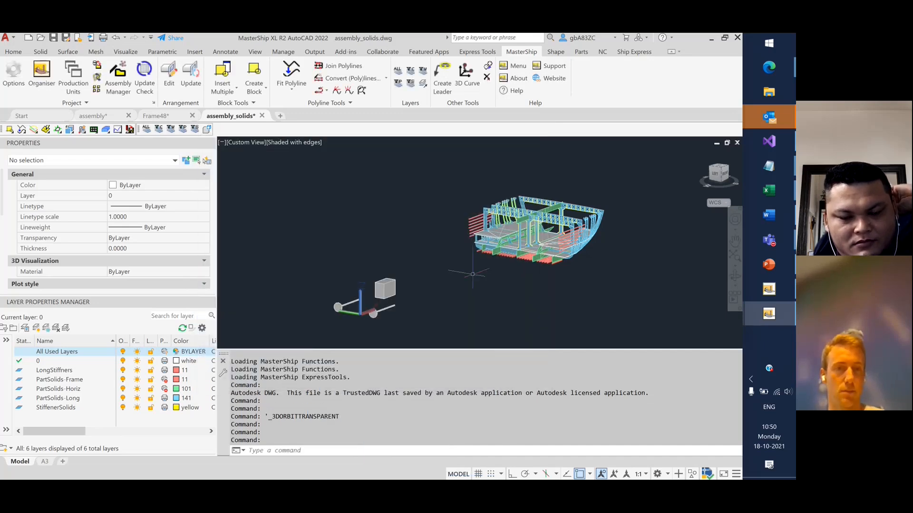
pyautogui.click(638, 273)
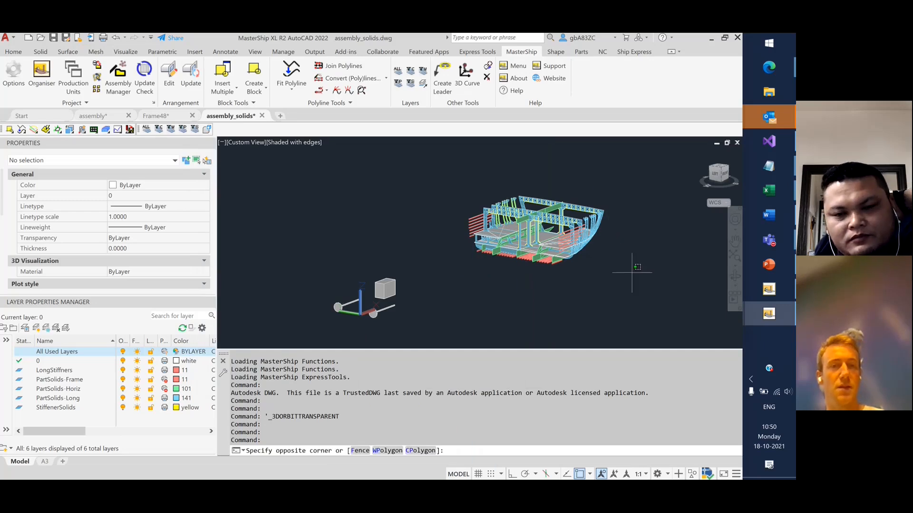
pyautogui.click(511, 173)
pyautogui.press('Escape')
pyautogui.press('Escape')
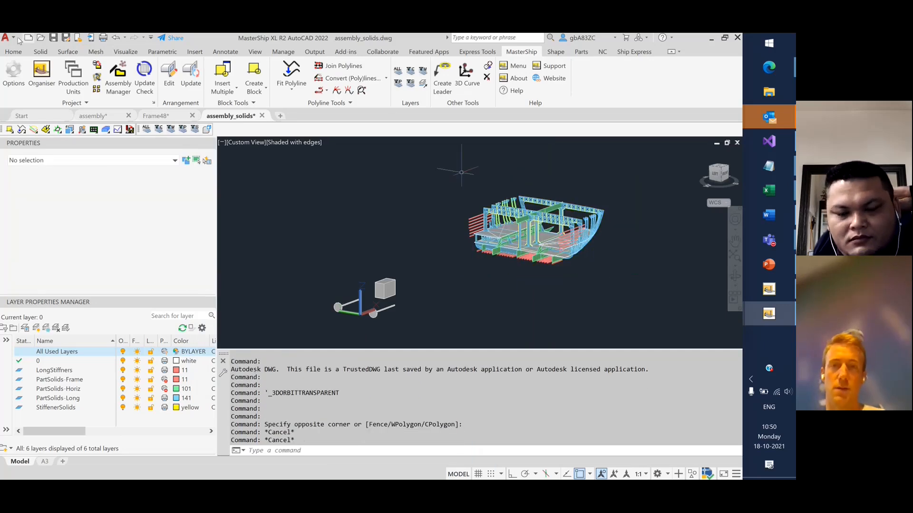
pyautogui.click(92, 115)
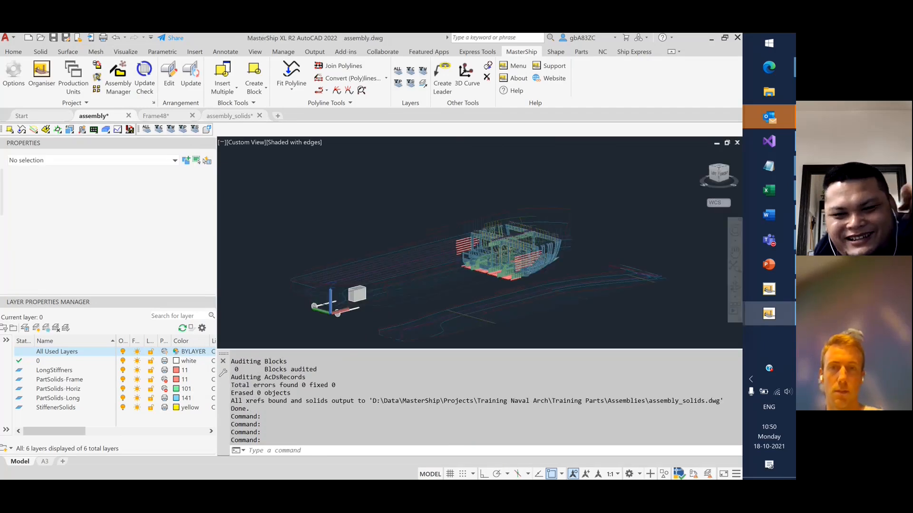
pyautogui.click(229, 116)
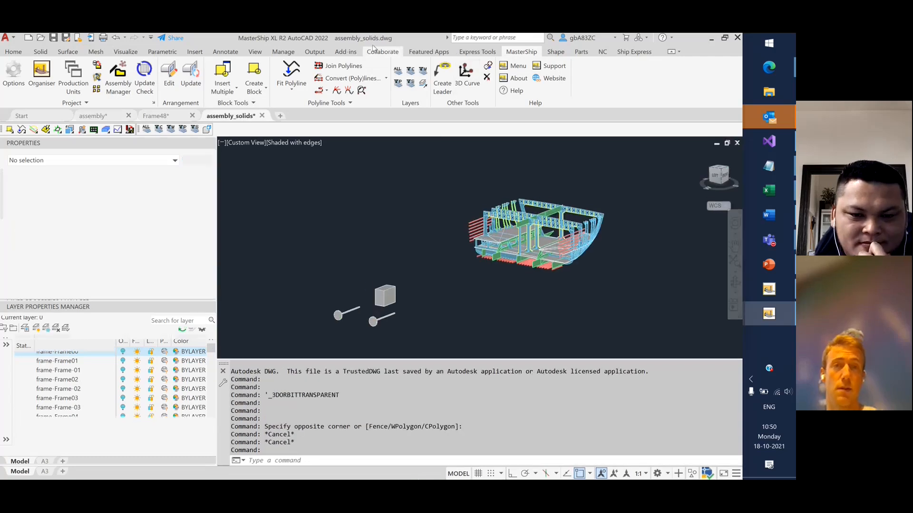
pyautogui.click(346, 51)
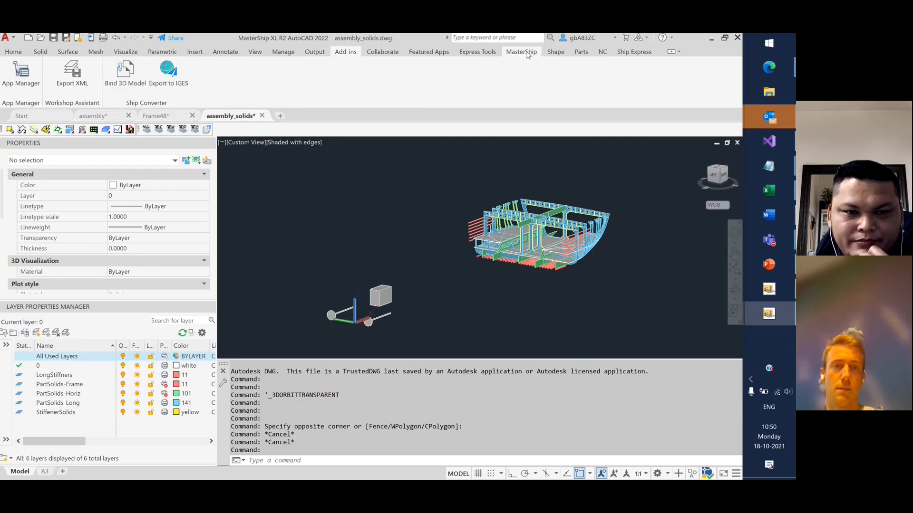
pyautogui.click(521, 53)
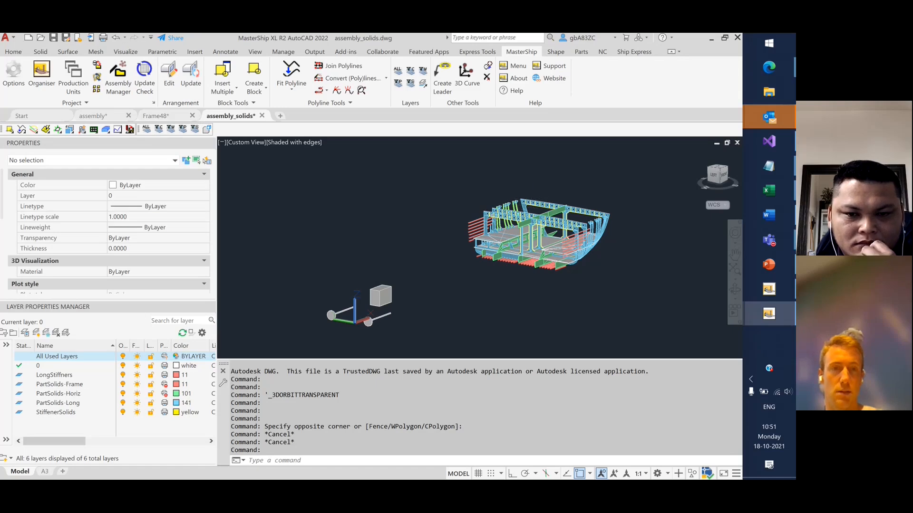
# Examine the MasterShip entity type, model ID and source handle of the rearmost perforated deck beam solid, and clear the selection.
pyautogui.click(531, 198)
pyautogui.scroll(-3, 100, 231)
pyautogui.scroll(-1, 99, 231)
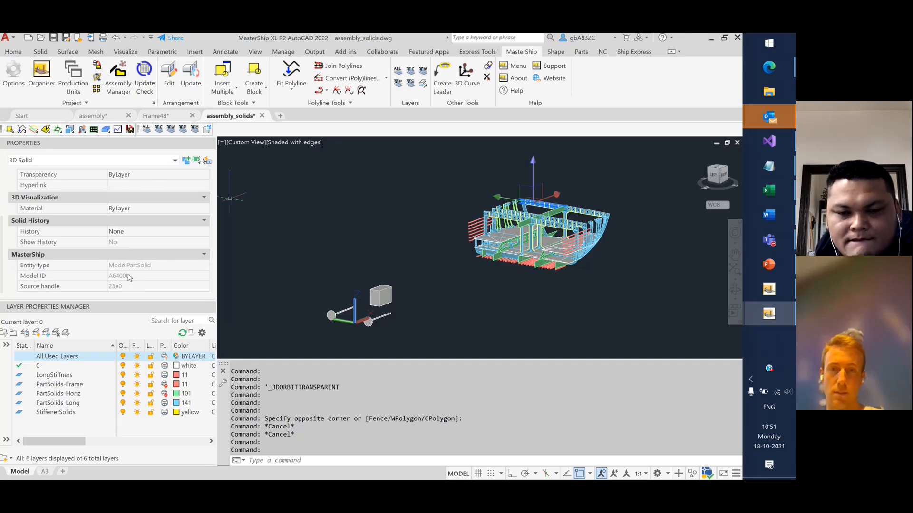
pyautogui.press('Escape')
pyautogui.press('Escape')
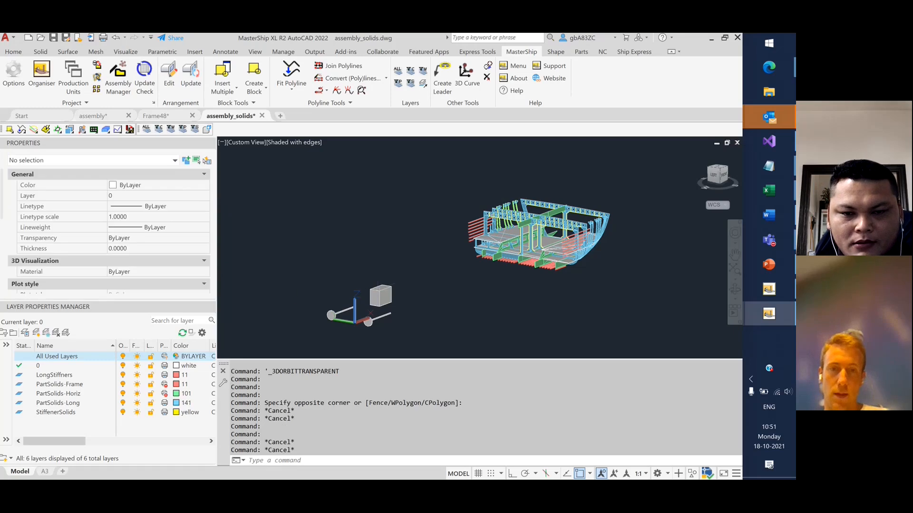
# Examine the MasterShip entity type of the separate box solid beside the hull, and clear the selection.
pyautogui.click(381, 296)
pyautogui.scroll(-4, 105, 266)
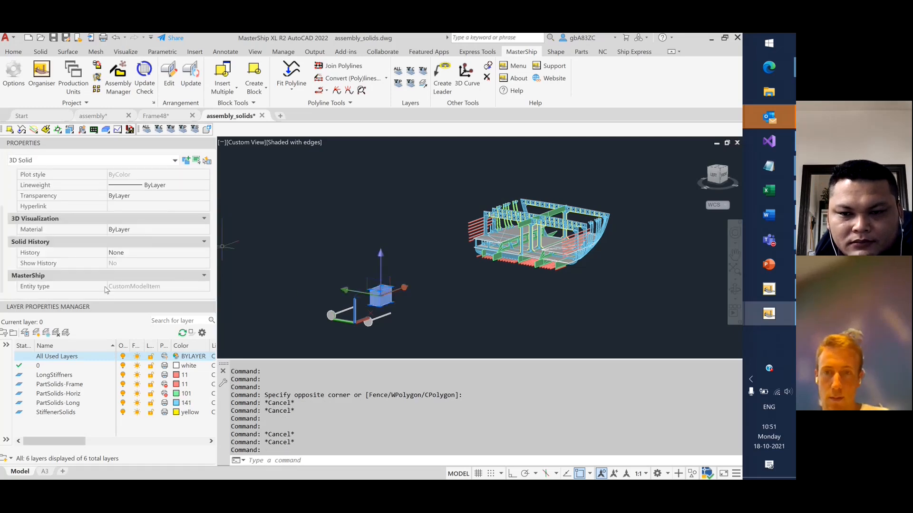
pyautogui.press('Escape')
pyautogui.press('Escape')
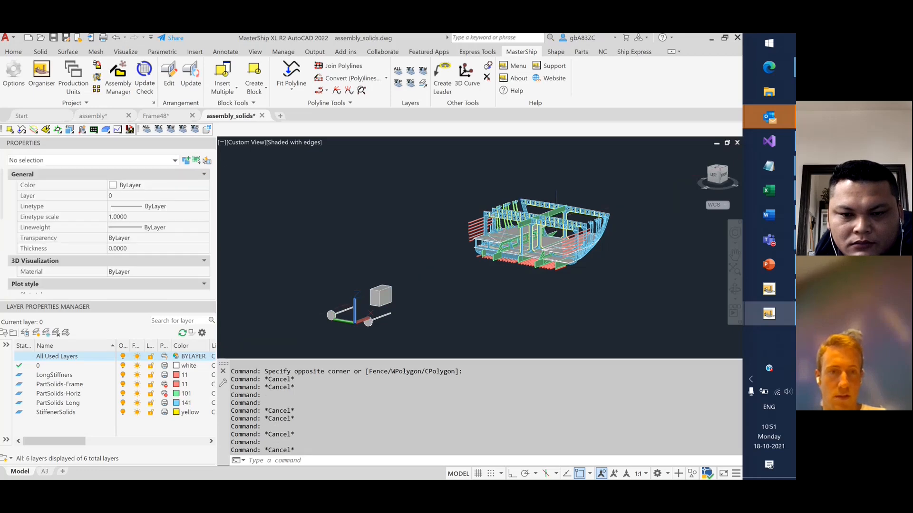
# Examine the MasterShip properties of a stiffener solid on the side frames behind the deck beams, and clear the selection.
pyautogui.scroll(2, 556, 216)
pyautogui.scroll(2, 523, 243)
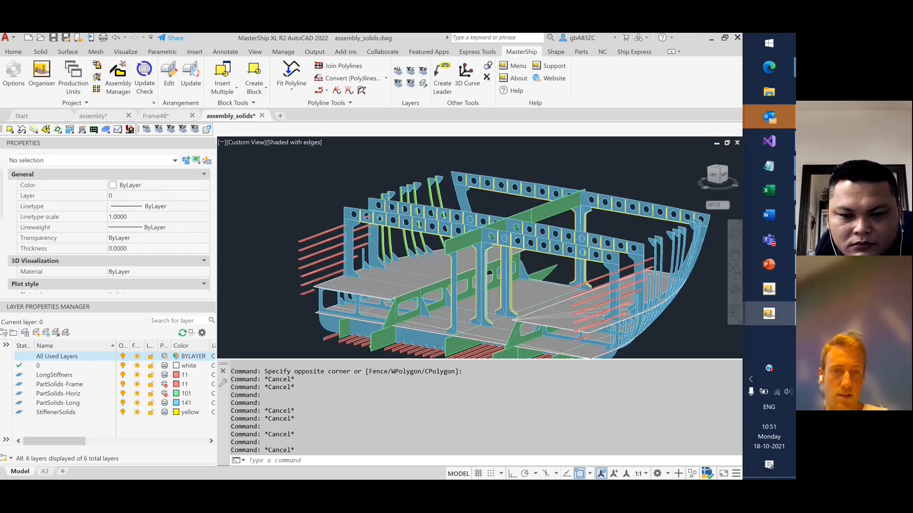
pyautogui.scroll(2, 523, 242)
pyautogui.click(299, 179)
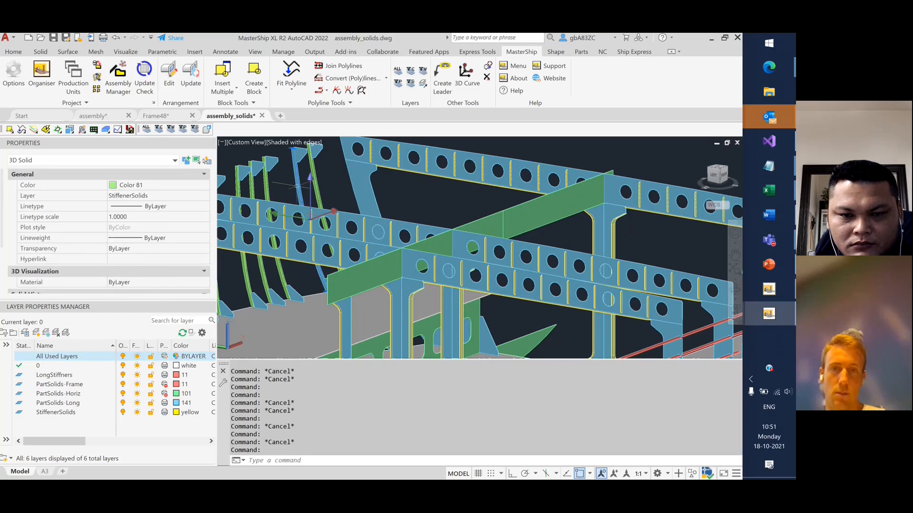
pyautogui.scroll(-3, 86, 258)
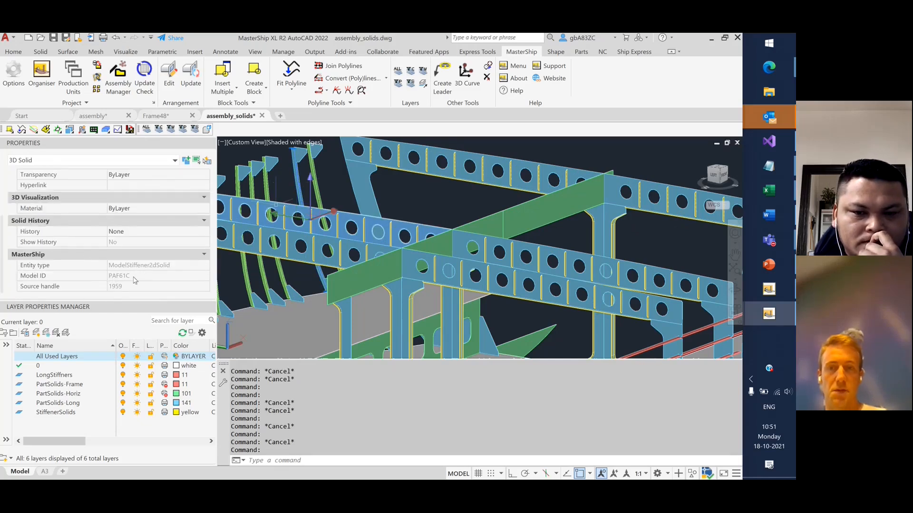
pyautogui.scroll(-3, 501, 141)
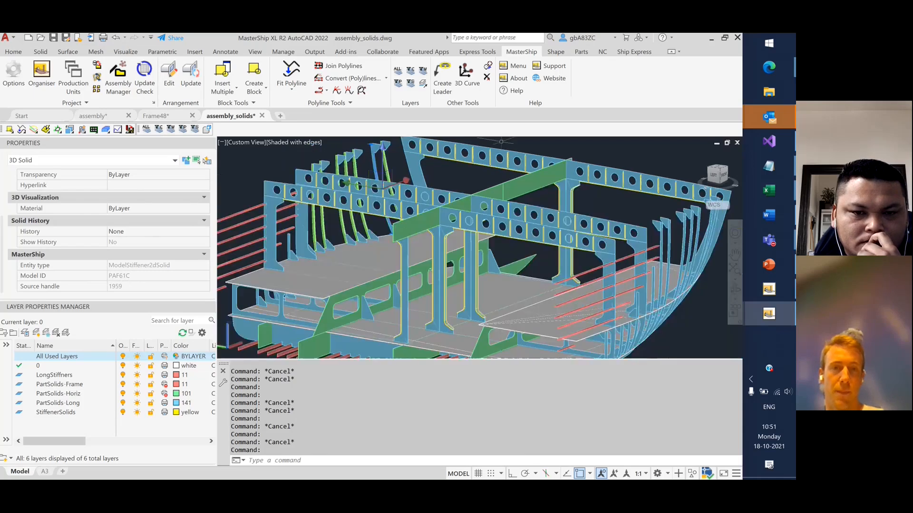
pyautogui.scroll(-2, 501, 142)
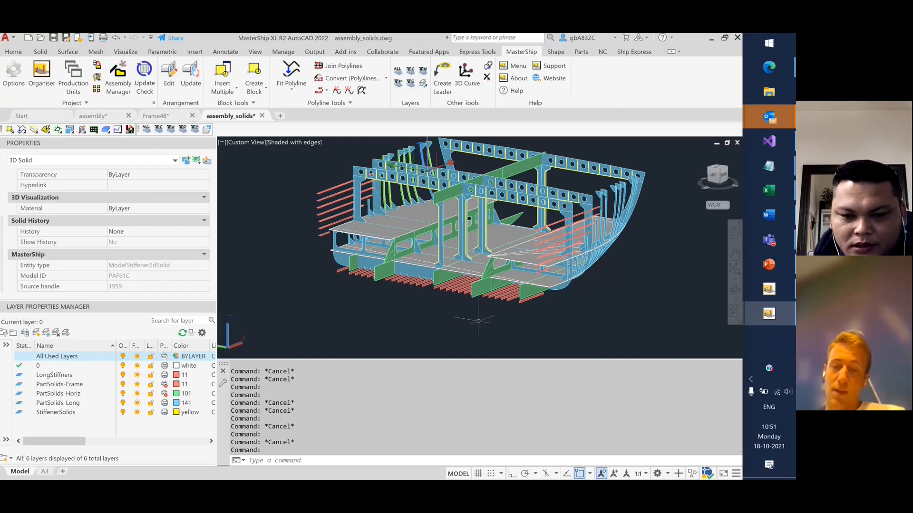
pyautogui.press('Escape')
pyautogui.press('Escape')
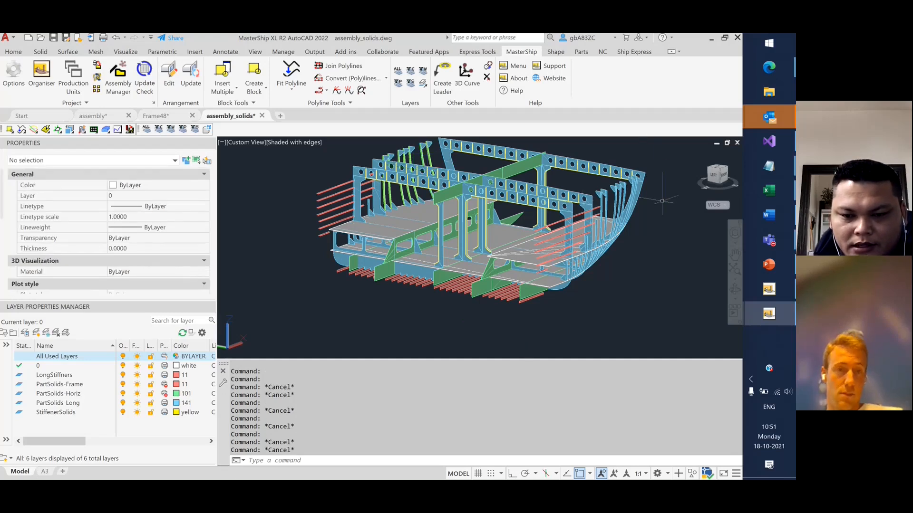
pyautogui.scroll(-2, 665, 200)
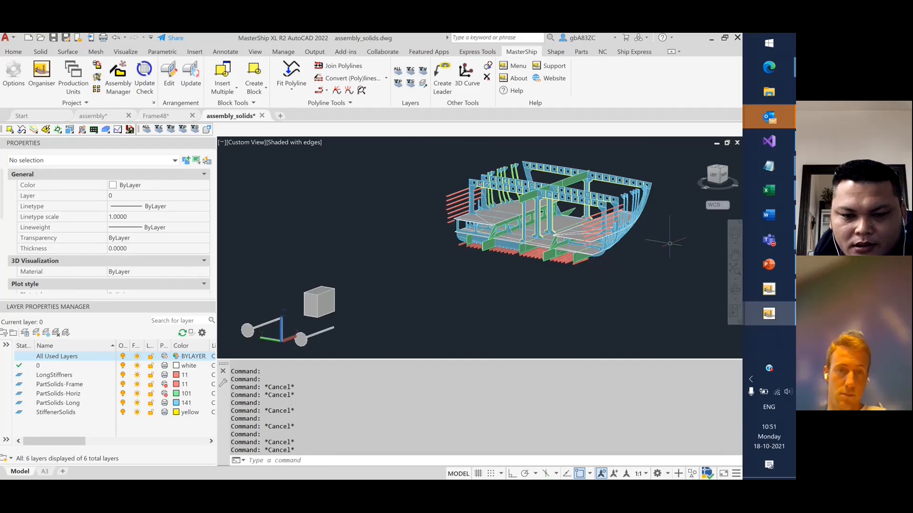
# Switch to the PowerPoint presentation and reveal the list of topics on the Tips & tricks slide.
pyautogui.click(769, 264)
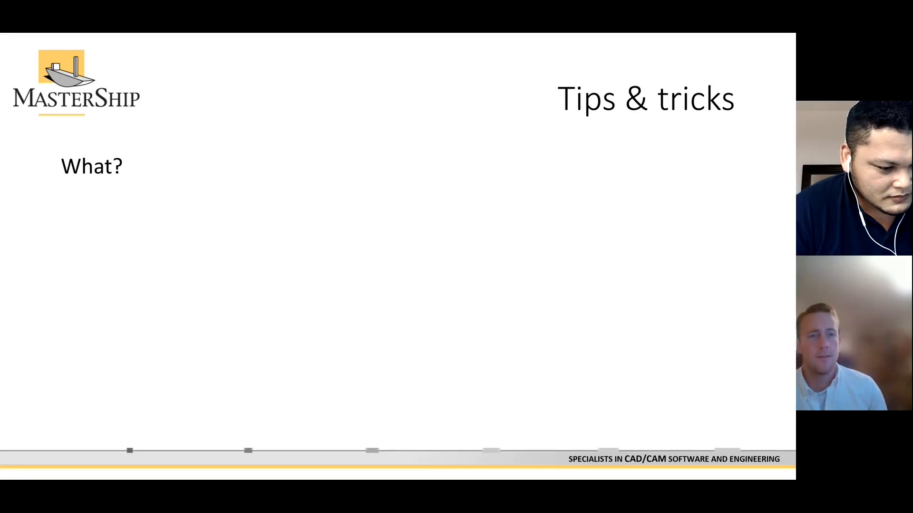
pyautogui.press('Right')
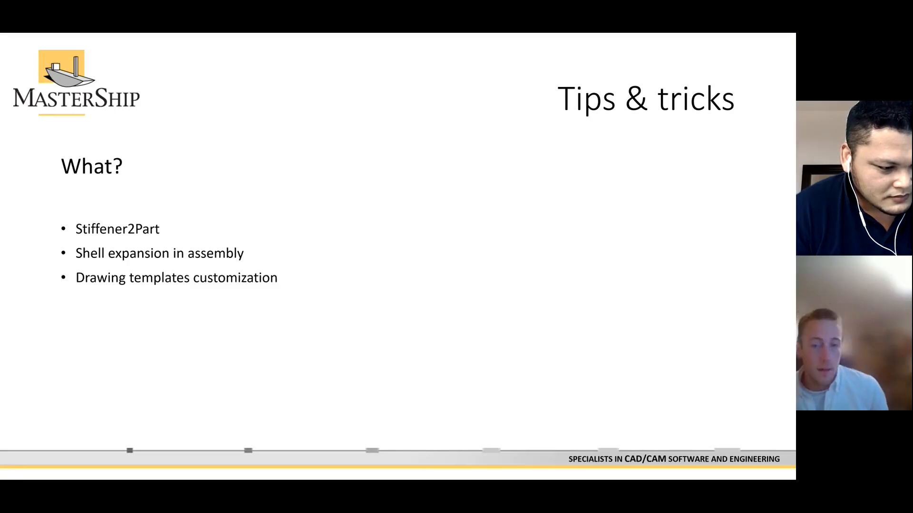
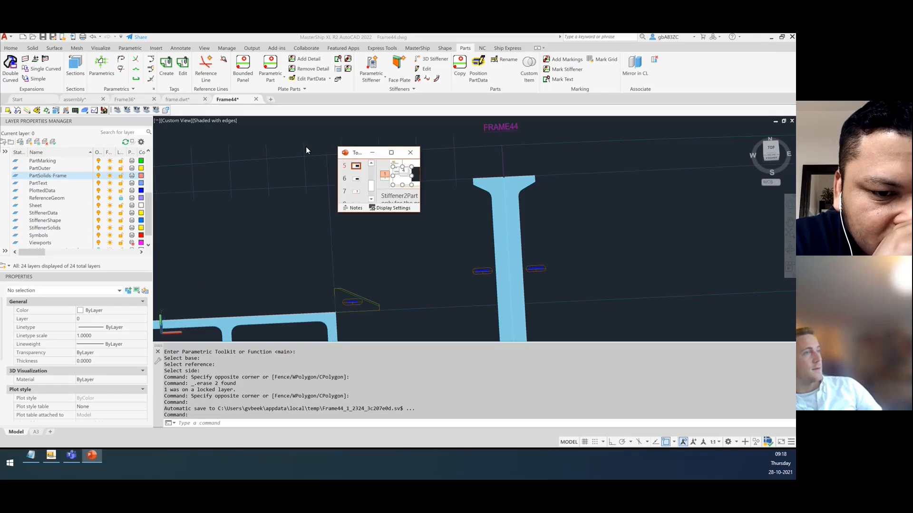
# Move the small PowerPoint window off the Frame44 drawing area and clear the selection in the drawing.
pyautogui.moveTo(355, 152); pyautogui.dragTo(0, 384)
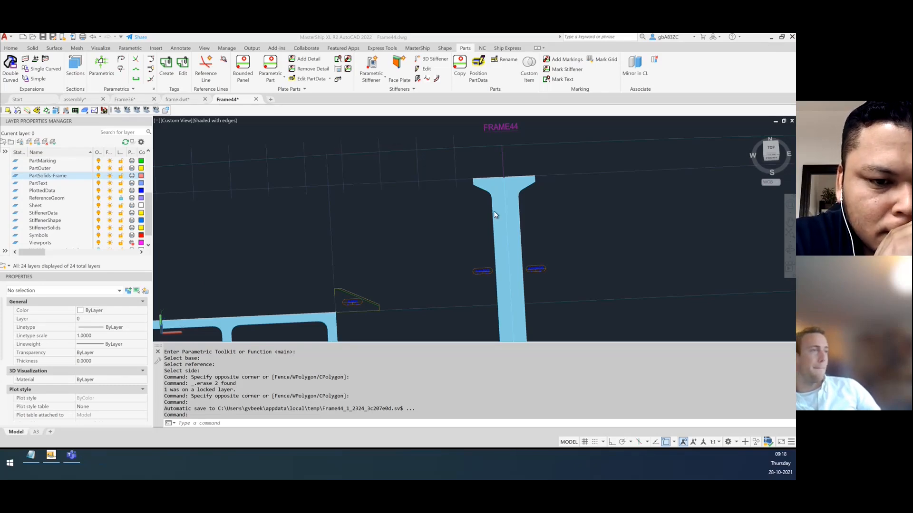
pyautogui.click(366, 225)
pyautogui.click(274, 225)
pyautogui.click(292, 221)
pyautogui.press('Escape')
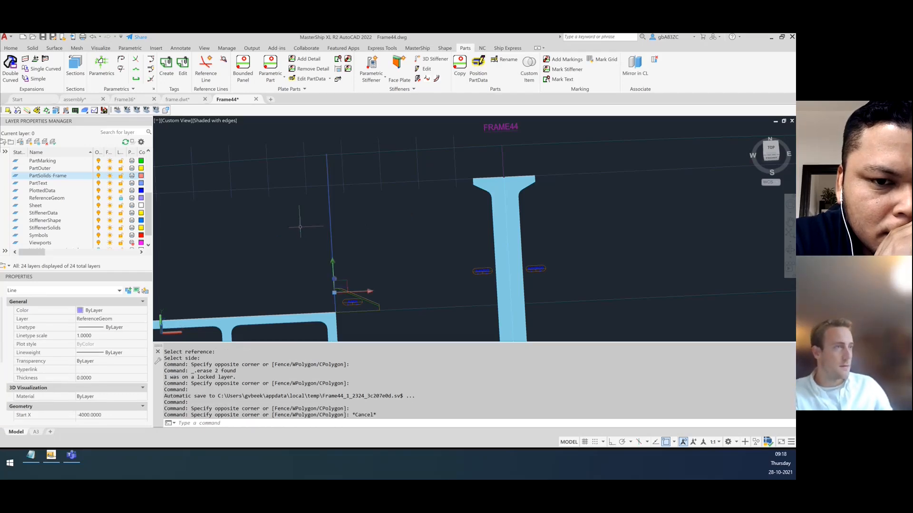
pyautogui.press('Escape')
# Draw an open S-shaped spline through three points in the empty area beside the frame's hull outline.
pyautogui.scroll(-4, 417, 209)
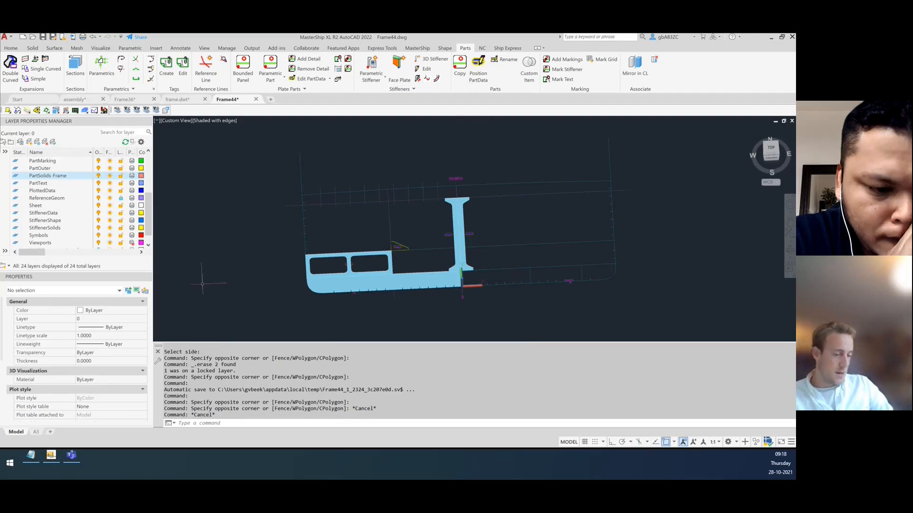
pyautogui.write('SPL')
pyautogui.press('Return')
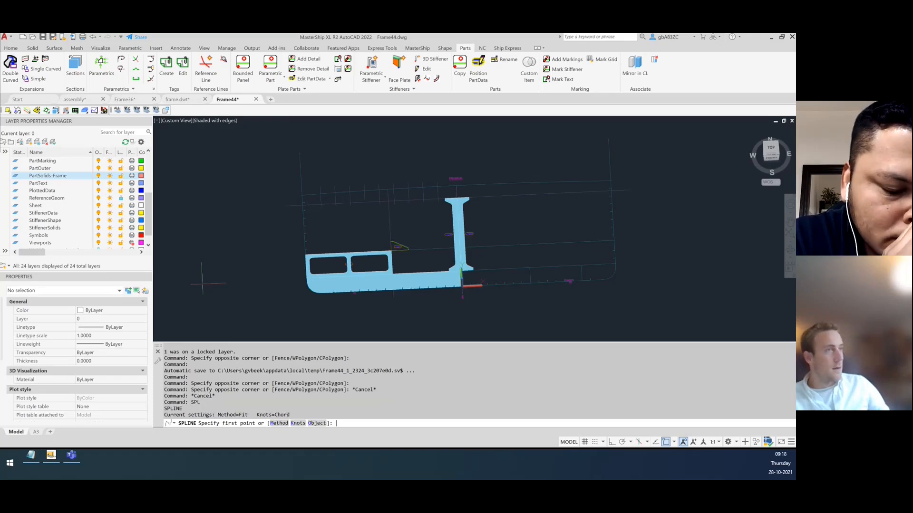
pyautogui.click(257, 286)
pyautogui.click(217, 218)
pyautogui.click(213, 173)
pyautogui.rightClick(251, 176)
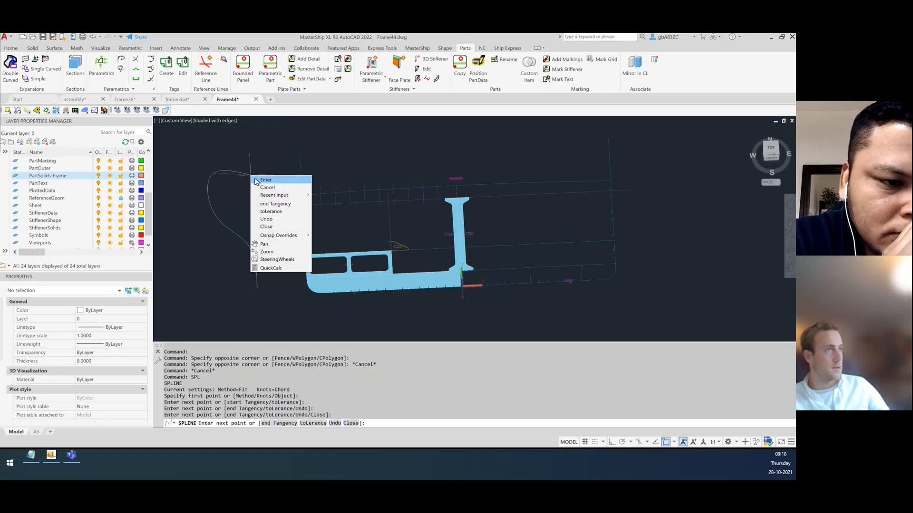
pyautogui.click(288, 183)
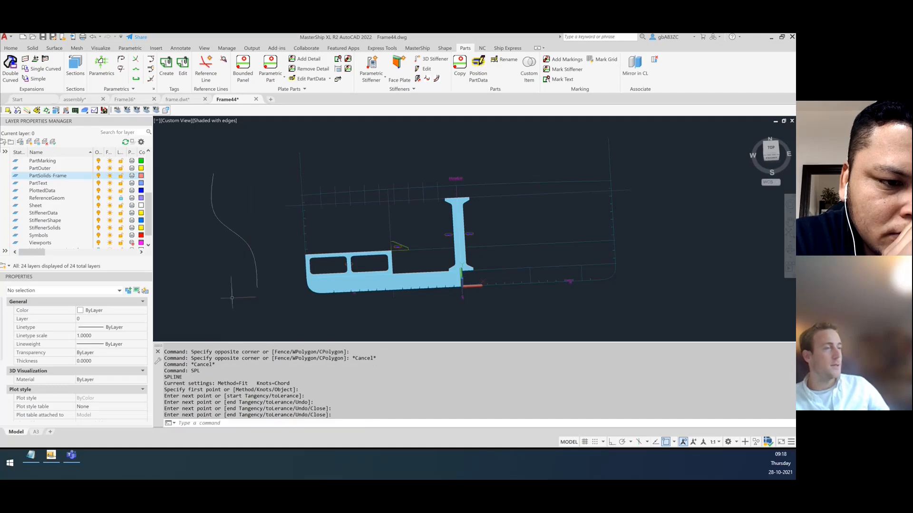
pyautogui.click(399, 66)
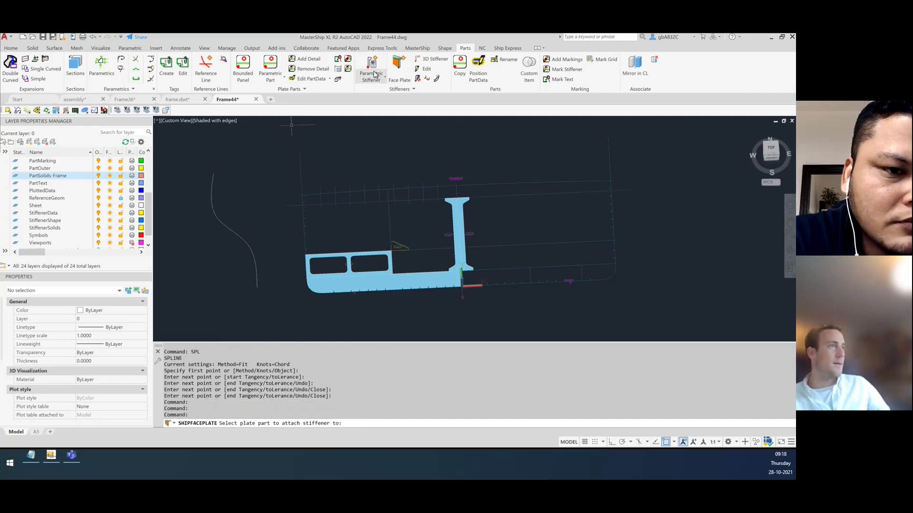
pyautogui.press('Escape')
pyautogui.press('Escape')
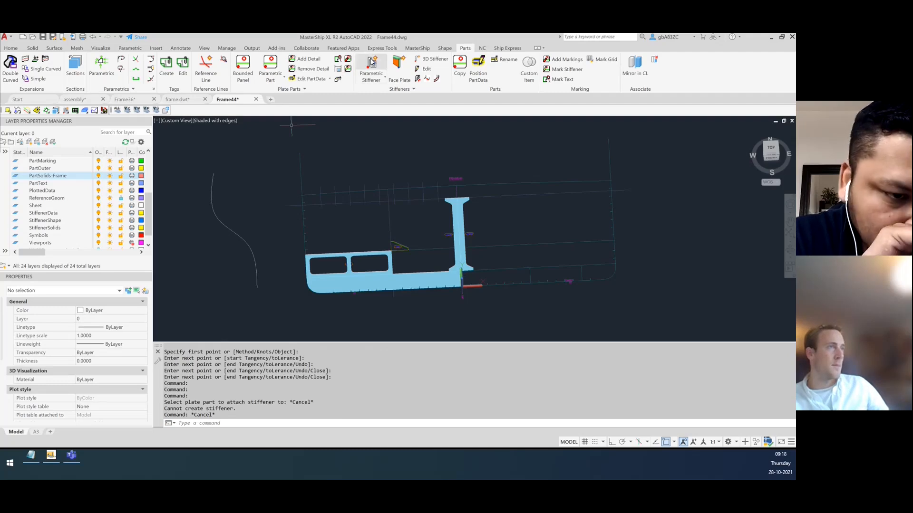
# Start a regular, non-parametric stiffener without attaching it to a part, using the S-shaped spline as its baseline curve.
pyautogui.click(371, 76)
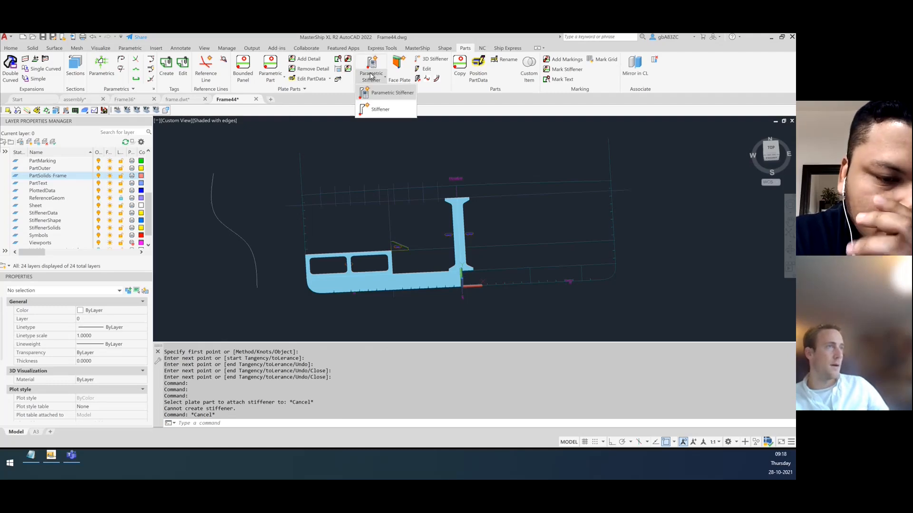
pyautogui.click(381, 109)
pyautogui.press('Return')
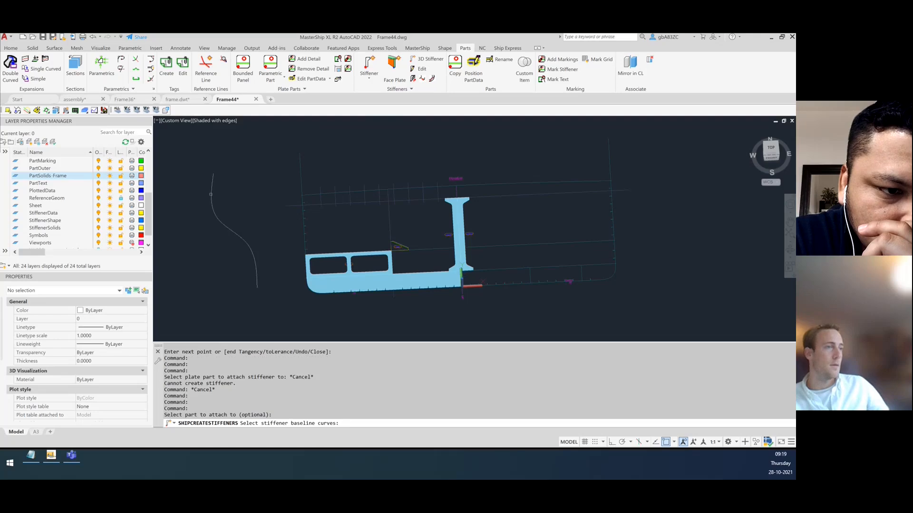
pyautogui.press('Return')
pyautogui.press('Return')
pyautogui.press('Return')
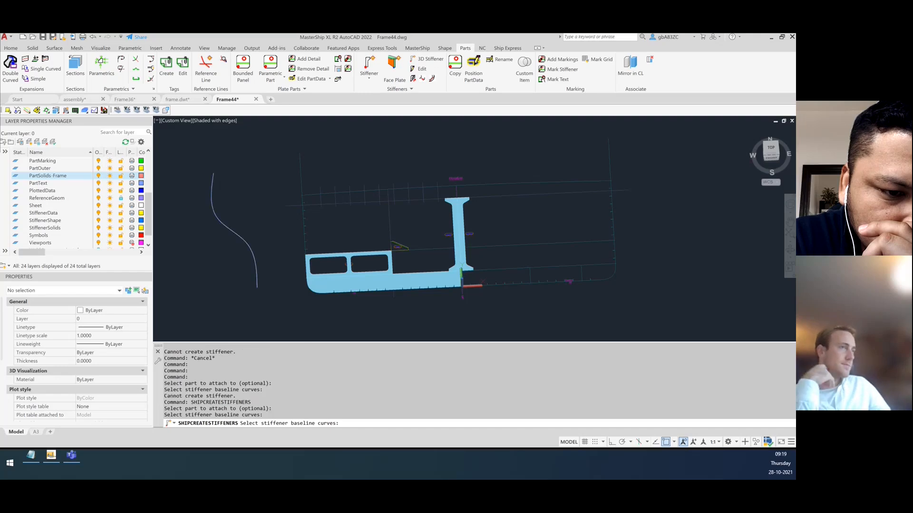
pyautogui.press('Return')
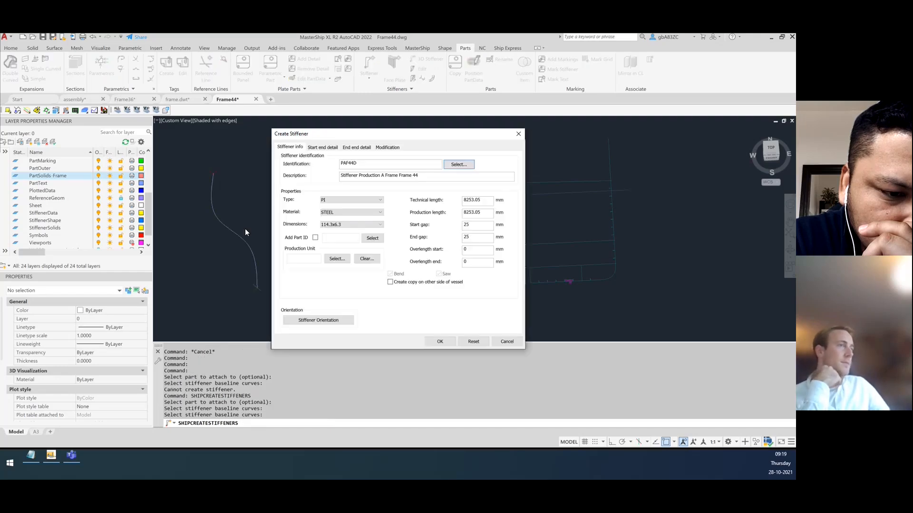
# Set the stiffener's profile type to FB and its dimensions to 200x50.
pyautogui.click(331, 200)
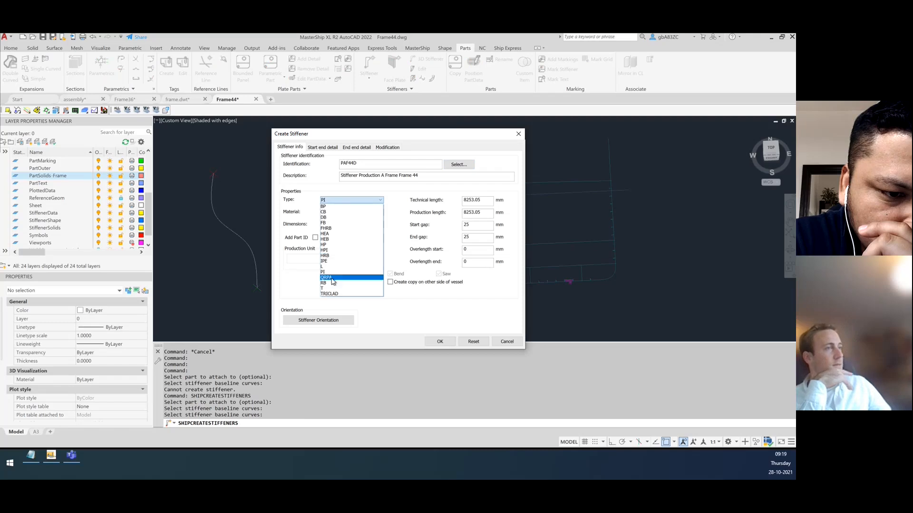
pyautogui.click(324, 223)
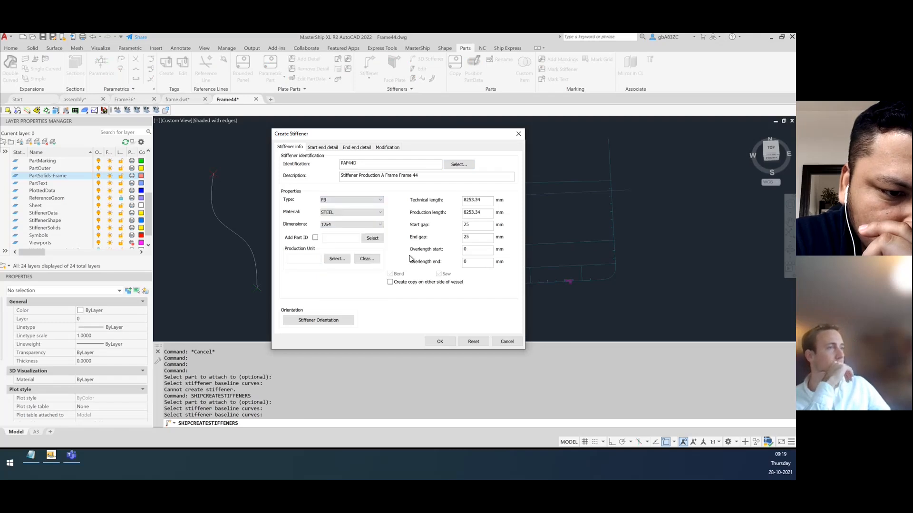
pyautogui.click(351, 225)
pyautogui.scroll(-20, 335, 335)
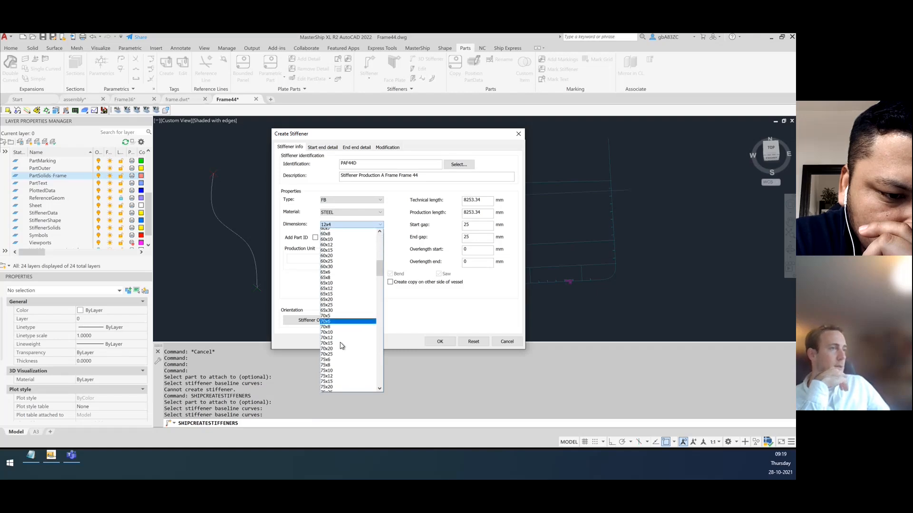
pyautogui.scroll(8, 339, 274)
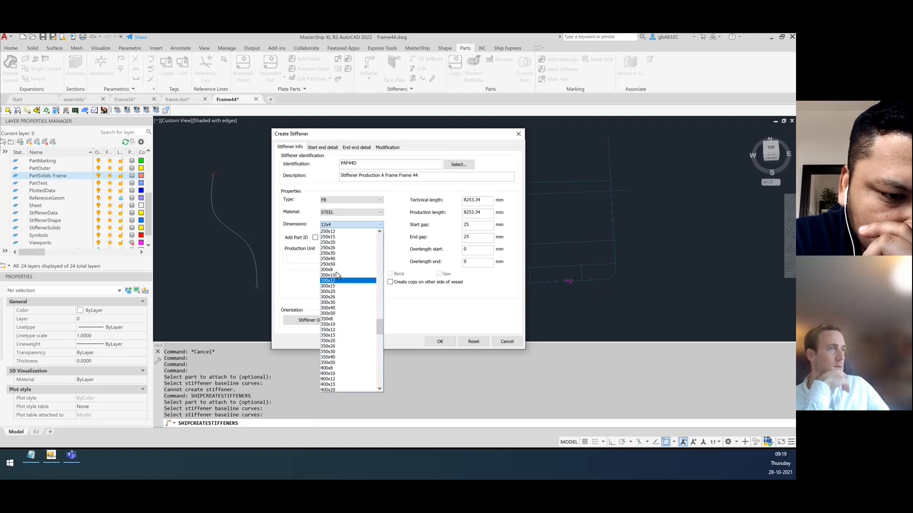
pyautogui.click(340, 258)
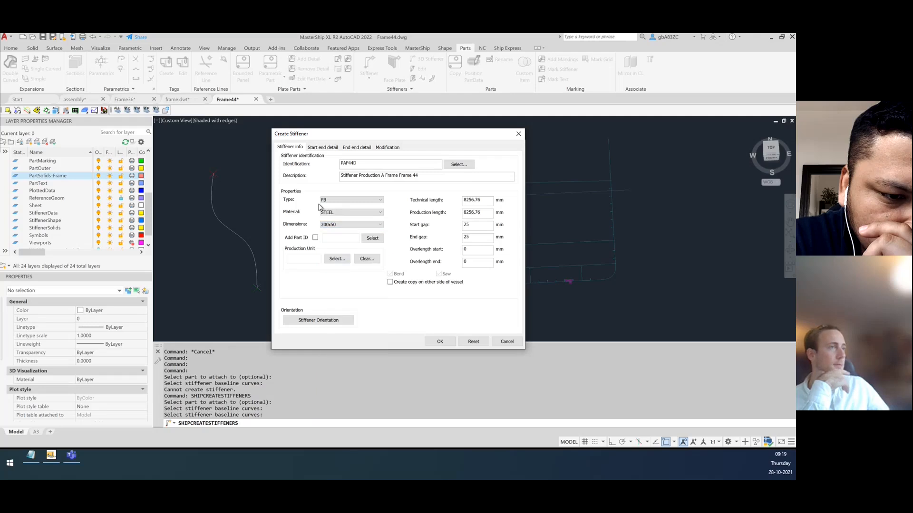
# Browse the stiffener's start end detail types and choose type 0110.
pyautogui.click(322, 148)
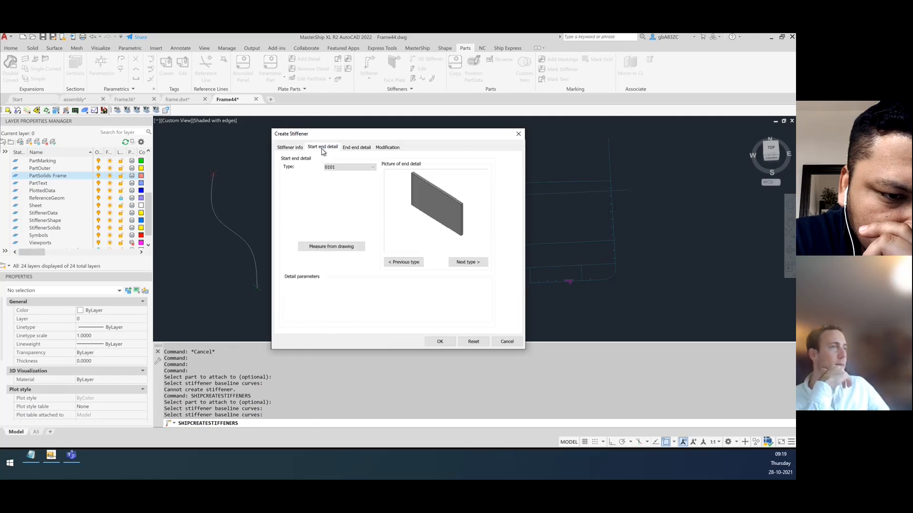
pyautogui.click(352, 168)
pyautogui.click(329, 239)
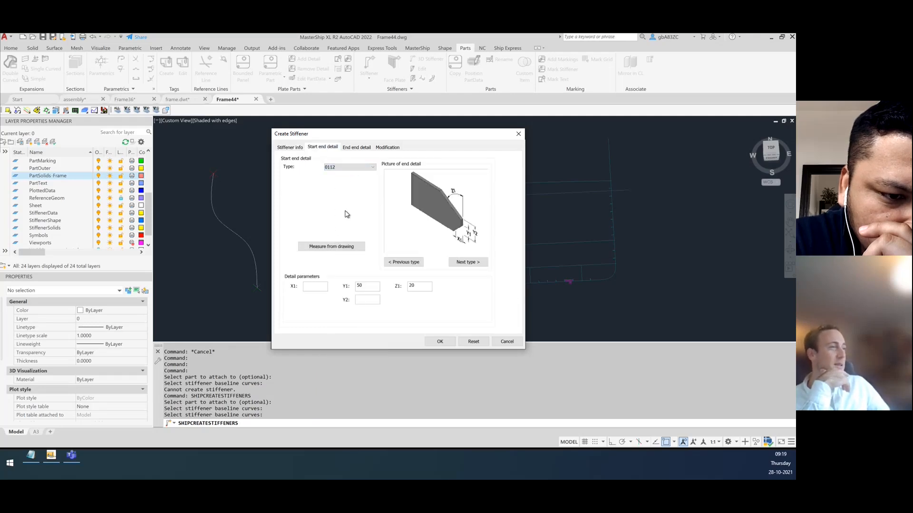
pyautogui.scroll(-4, 349, 169)
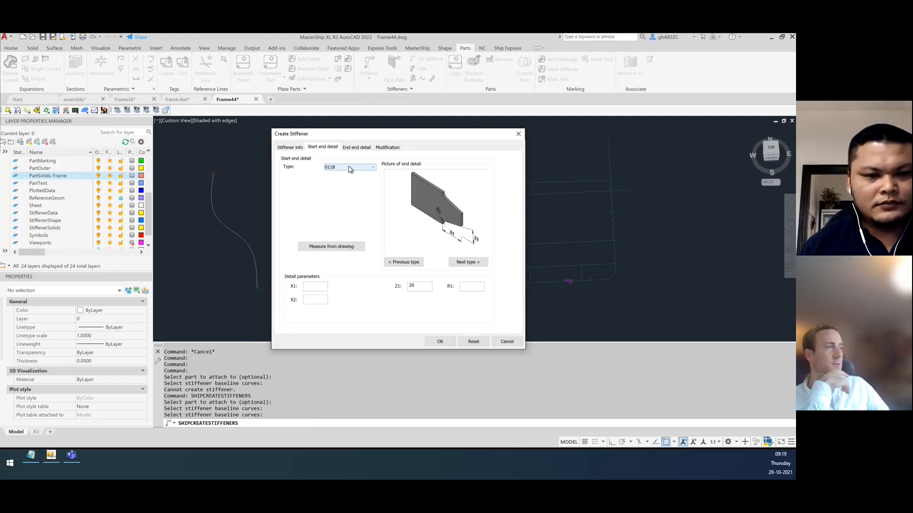
pyautogui.scroll(9, 350, 169)
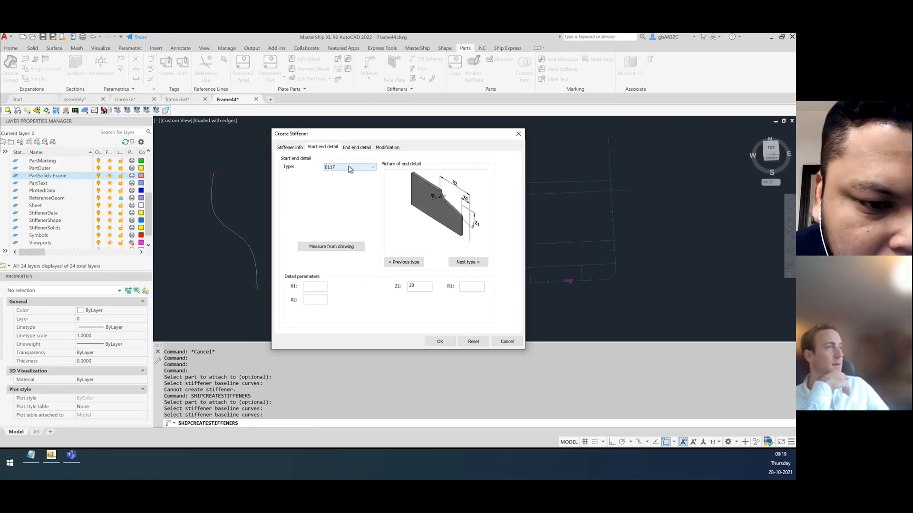
pyautogui.scroll(2, 349, 169)
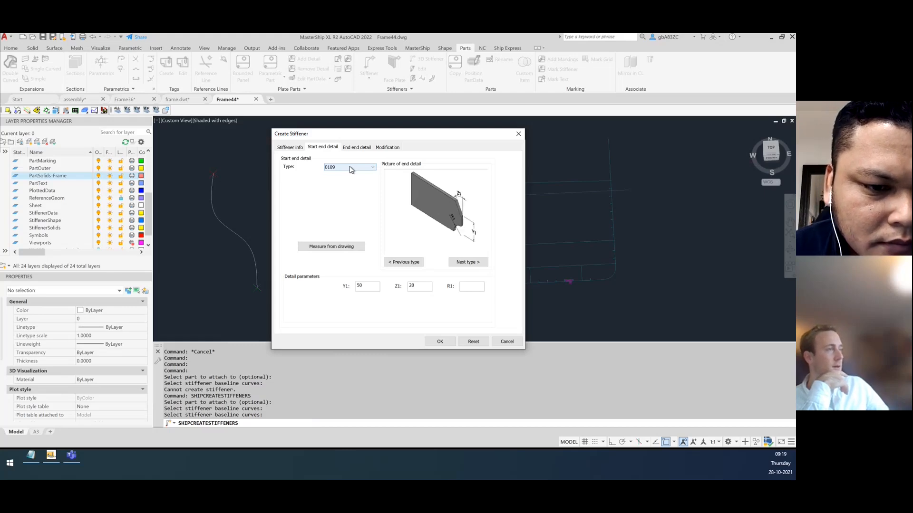
pyautogui.scroll(-2, 349, 170)
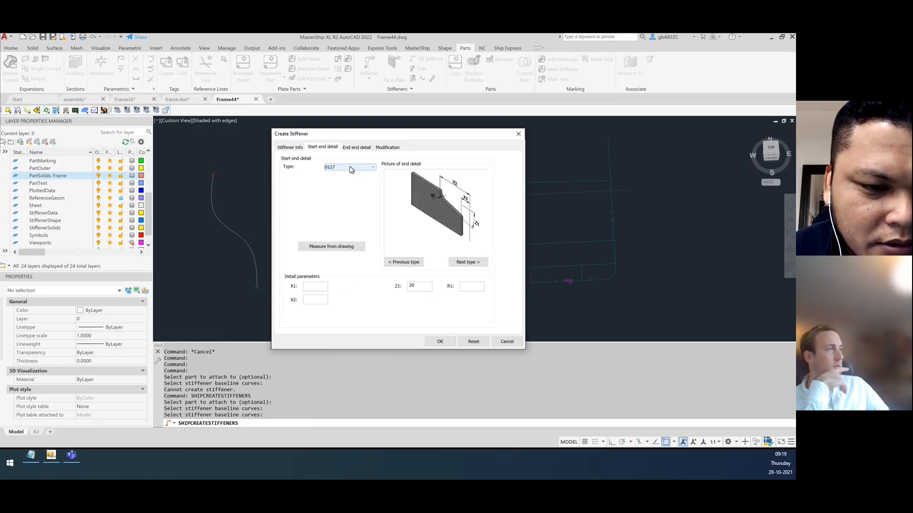
pyautogui.scroll(2, 350, 170)
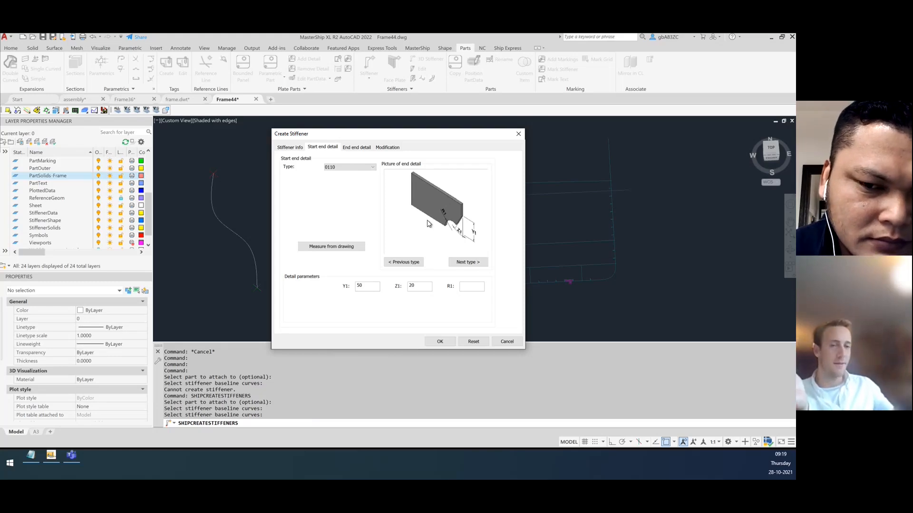
pyautogui.scroll(3, 356, 171)
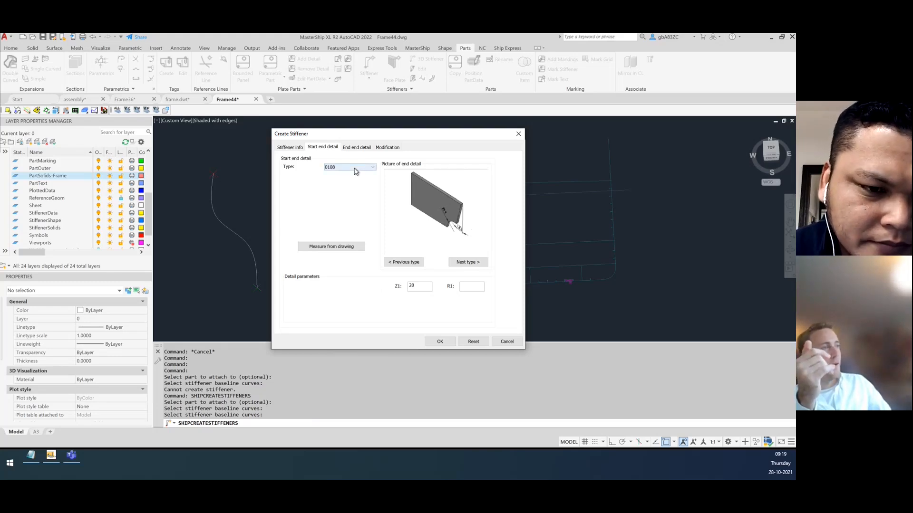
pyautogui.scroll(1, 356, 172)
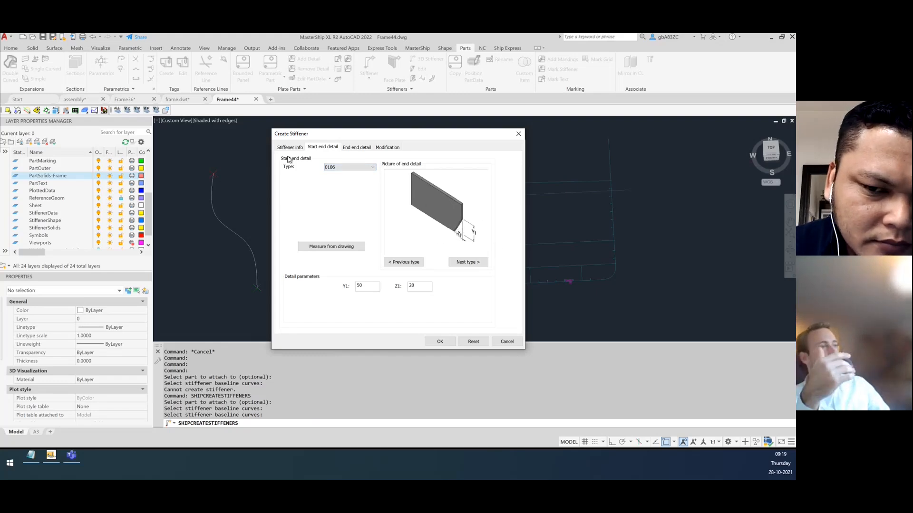
pyautogui.scroll(-1, 333, 169)
pyautogui.scroll(-1, 333, 169)
pyautogui.scroll(-1, 333, 169)
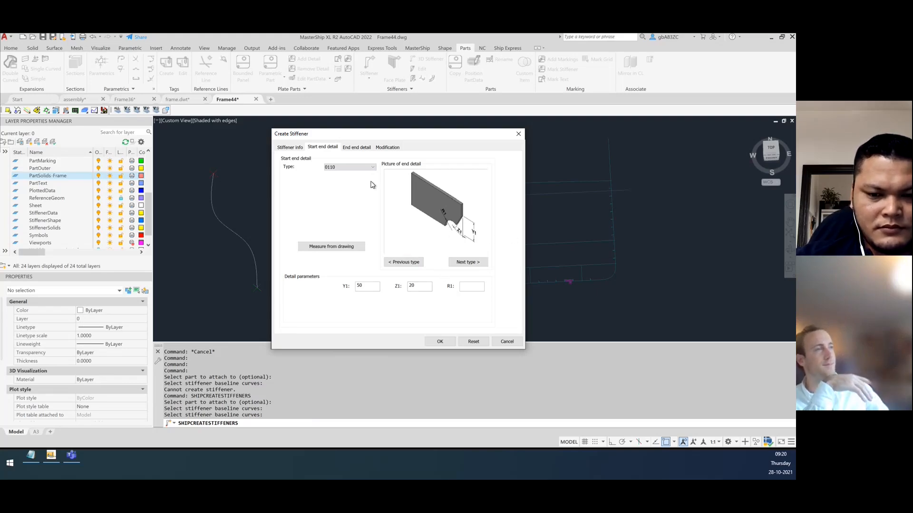
# Set the start end detail's parameters to Y1 100 and Z1 45, leaving R1 empty.
pyautogui.doubleClick(369, 284)
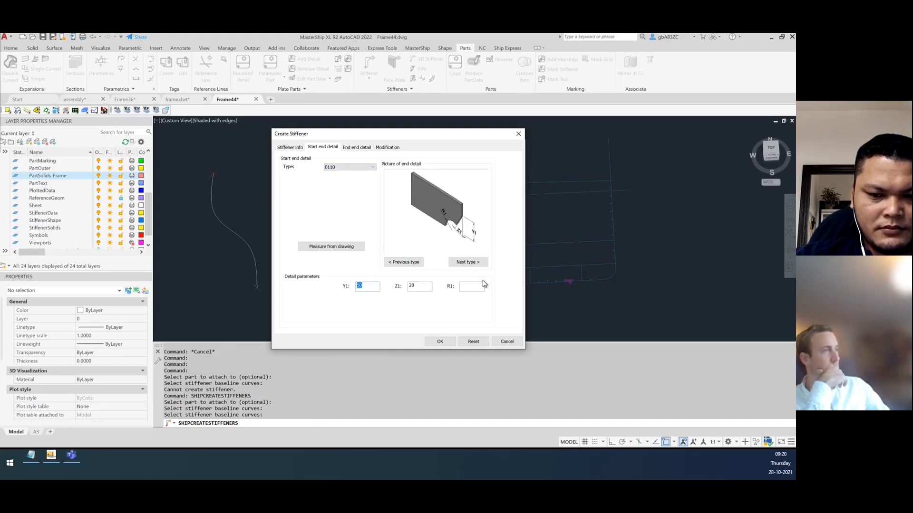
pyautogui.write('100')
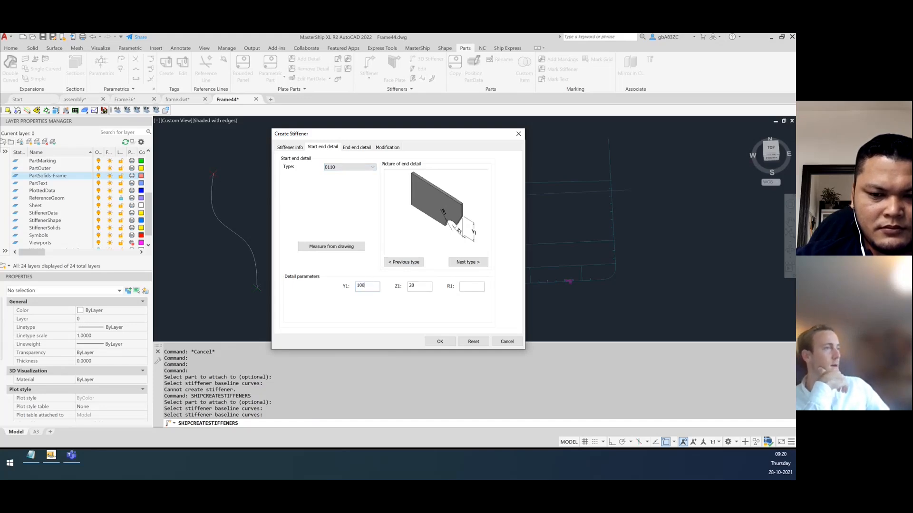
pyautogui.doubleClick(423, 285)
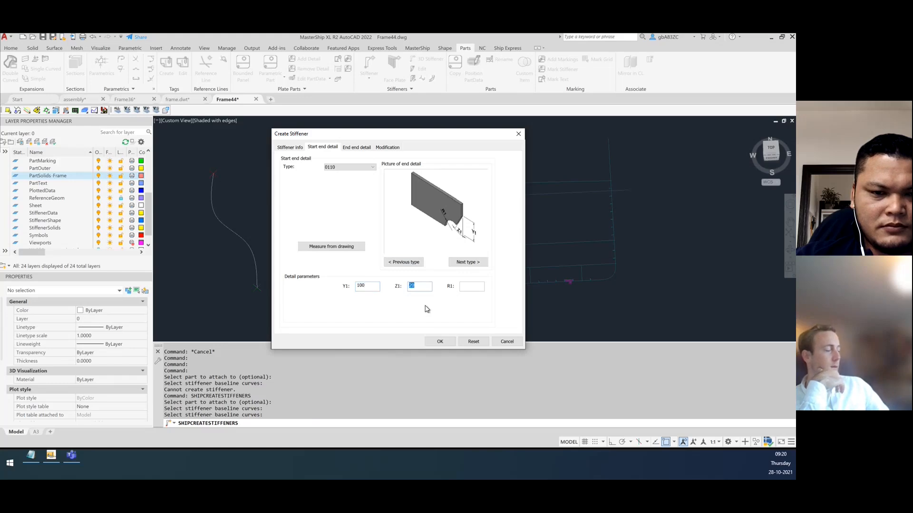
pyautogui.write('45')
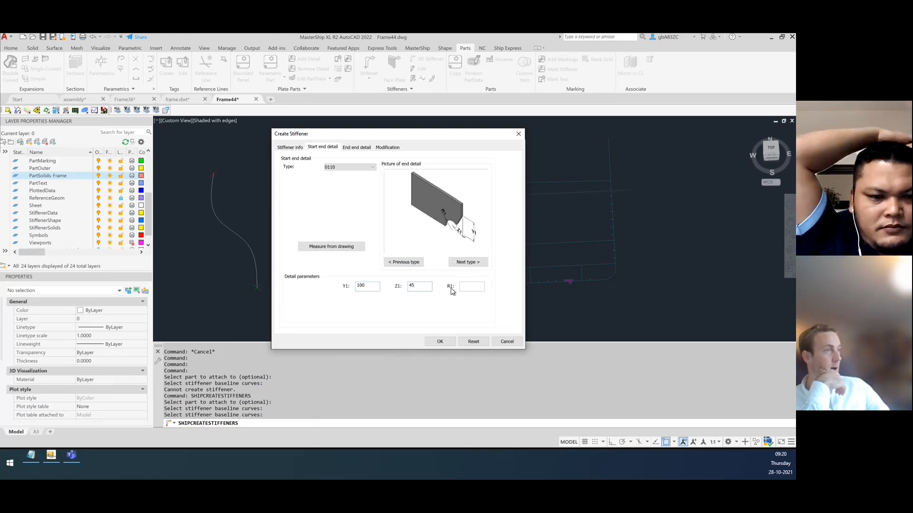
pyautogui.click(466, 287)
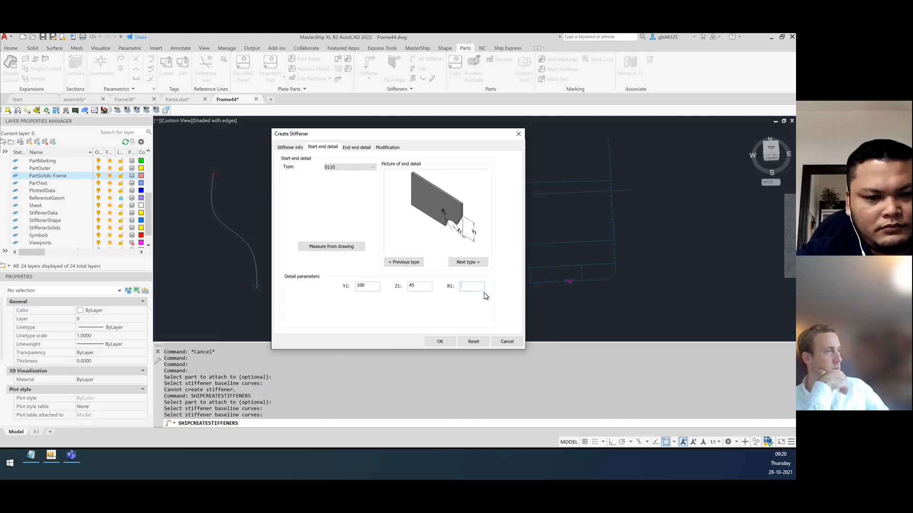
# Choose type 0118 for the stiffener's end end detail and set both X1 and X2 to 200.
pyautogui.click(356, 147)
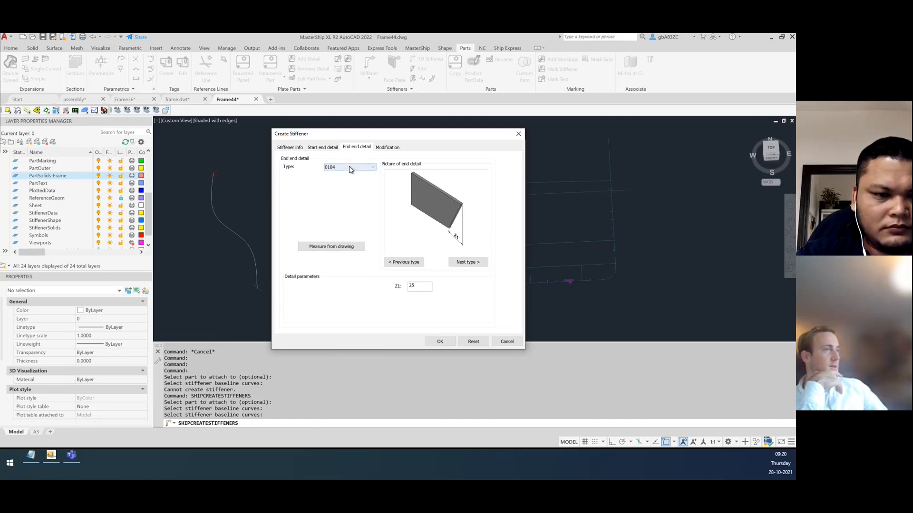
pyautogui.scroll(-4, 350, 168)
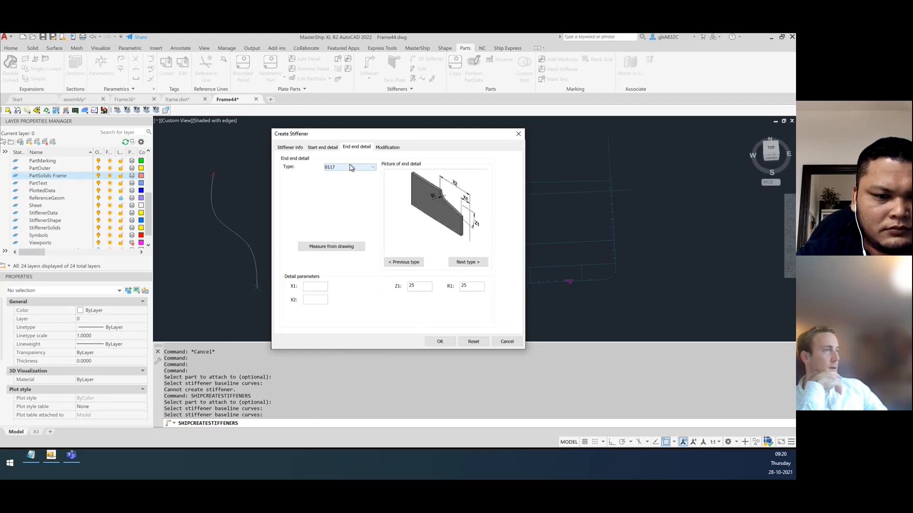
pyautogui.scroll(-1, 350, 167)
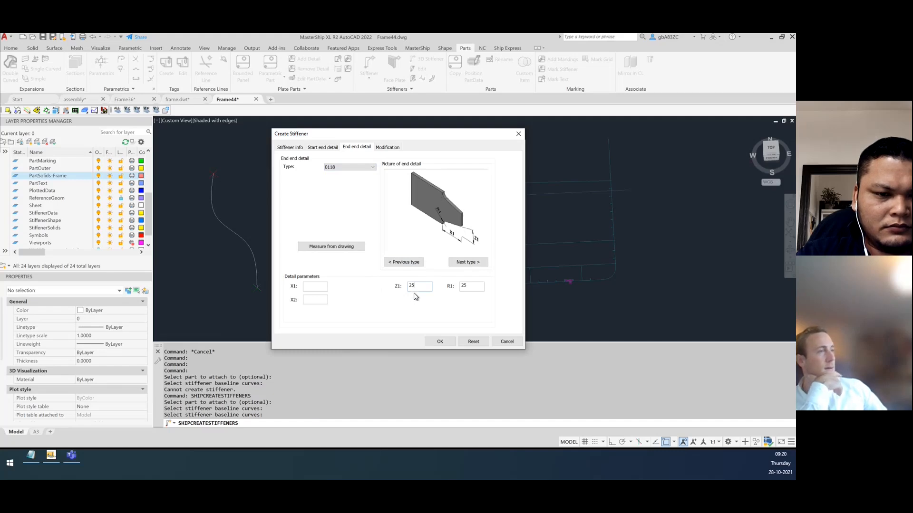
pyautogui.click(311, 288)
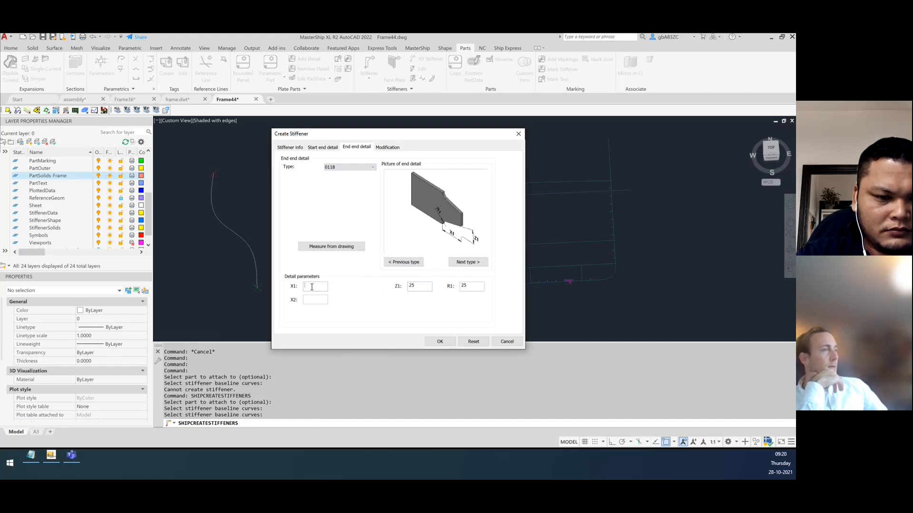
pyautogui.write('200')
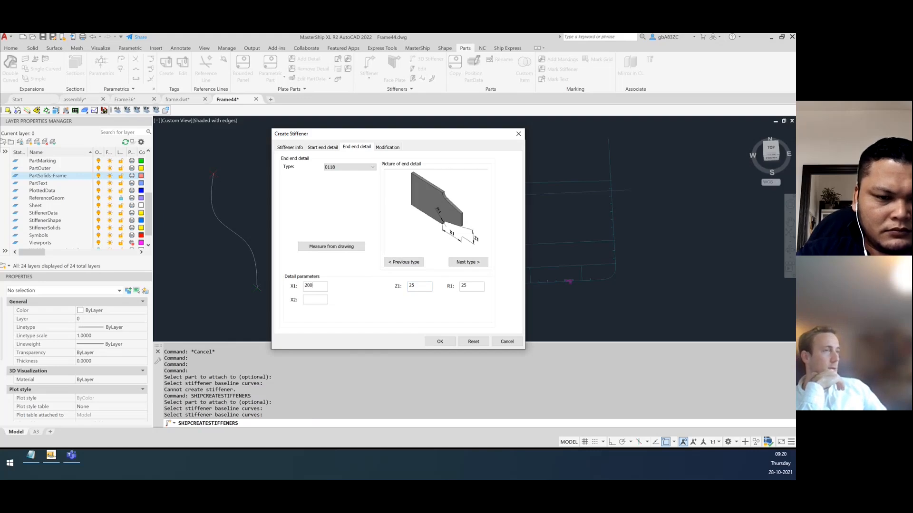
pyautogui.click(306, 299)
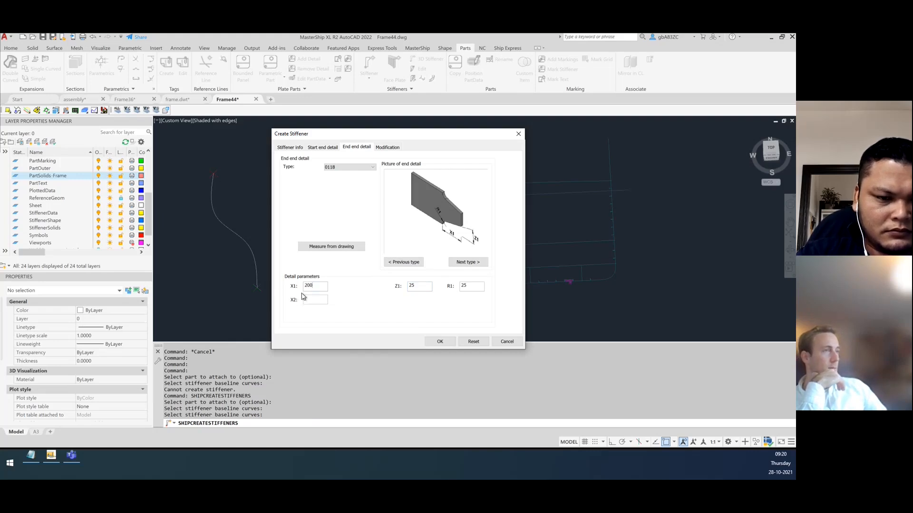
pyautogui.write('200')
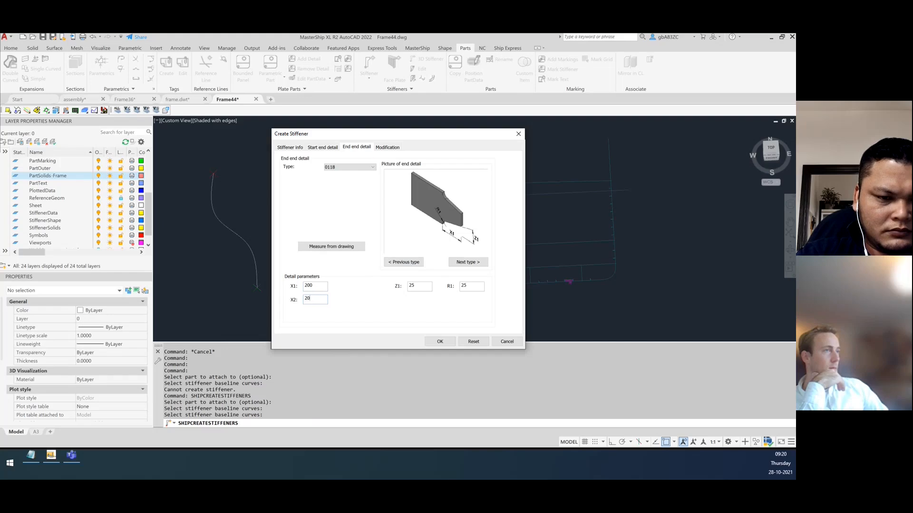
pyautogui.doubleClick(427, 286)
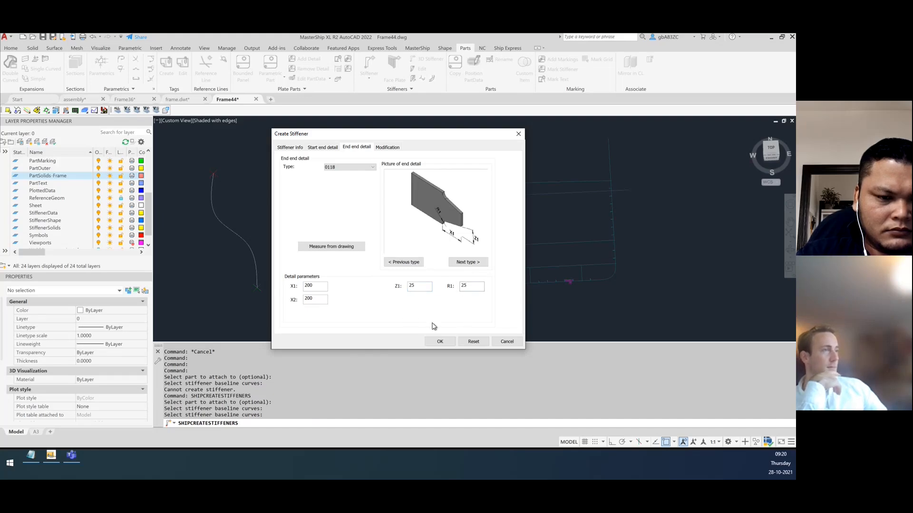
# Create the stiffener despite its excess production length, placing its leader on the S-curve and its label beside the curve.
pyautogui.click(434, 343)
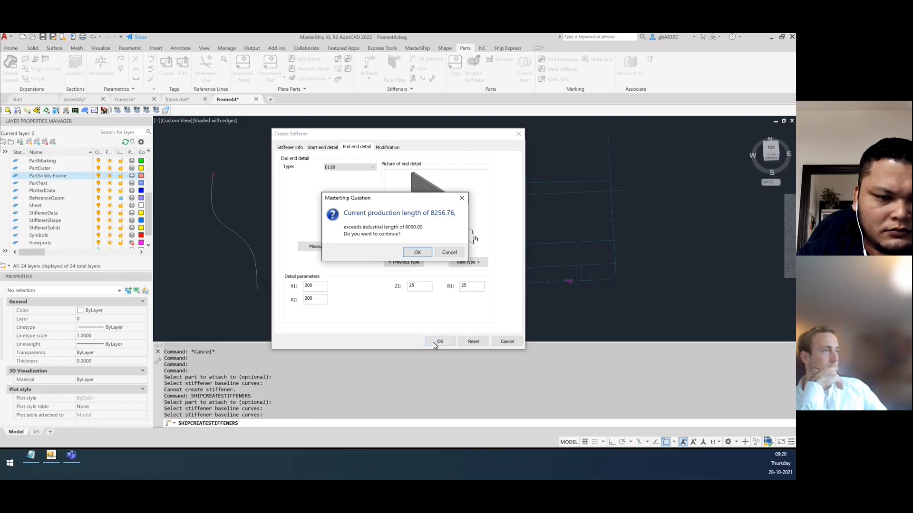
pyautogui.click(417, 254)
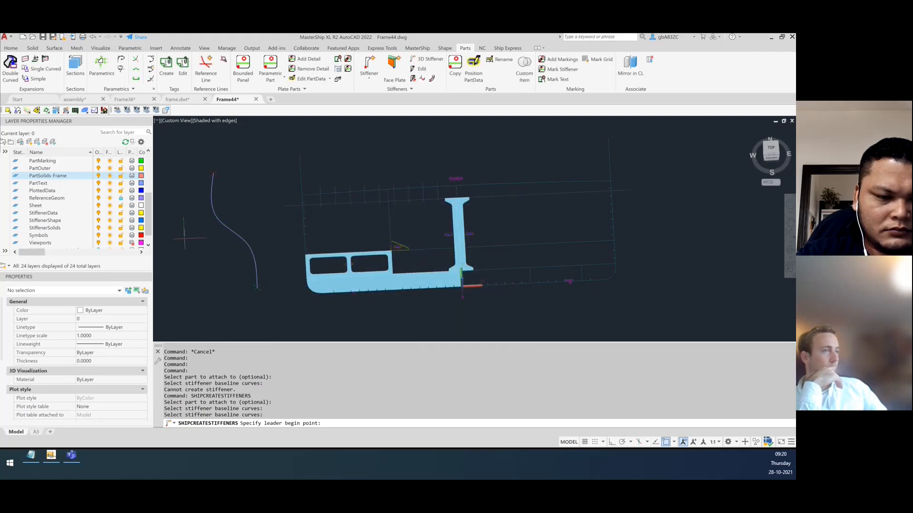
pyautogui.click(220, 222)
pyautogui.click(193, 262)
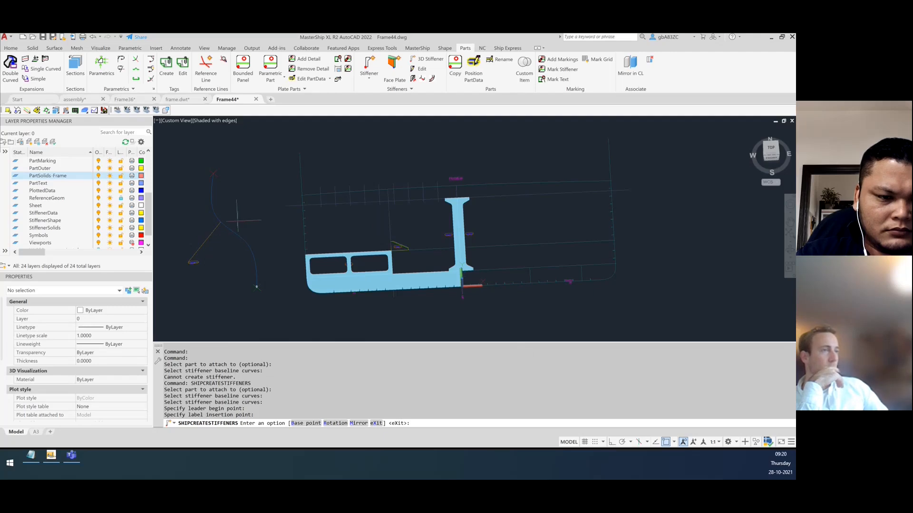
pyautogui.scroll(5, 245, 269)
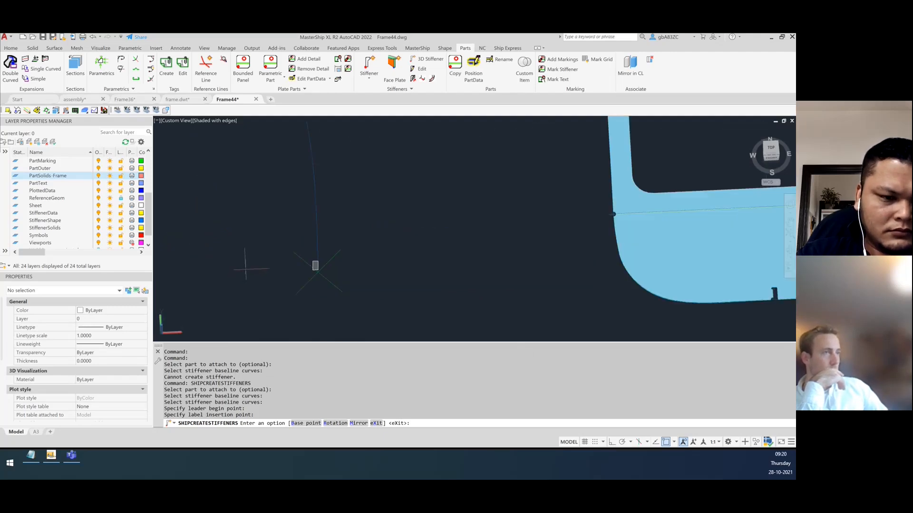
pyautogui.press('Return')
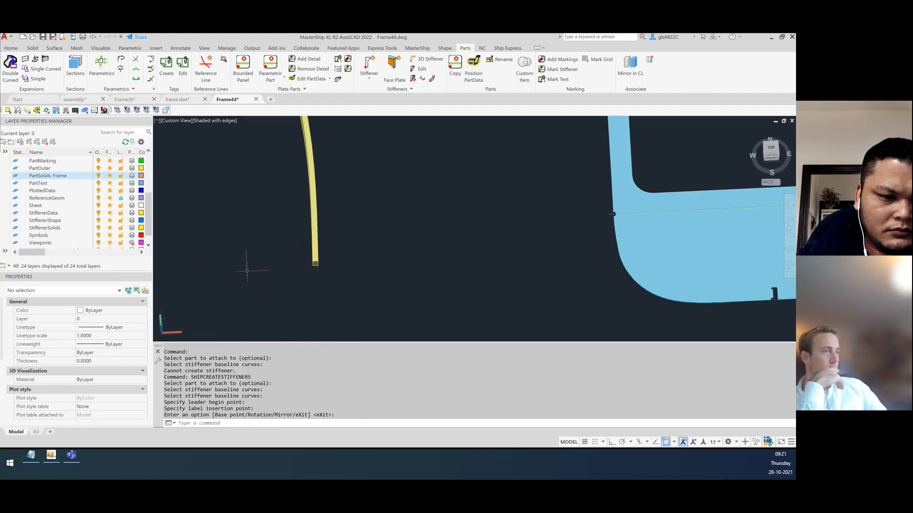
# Examine the cut details at both ends of the curved stiffener in a 3D view.
pyautogui.scroll(-4, 250, 262)
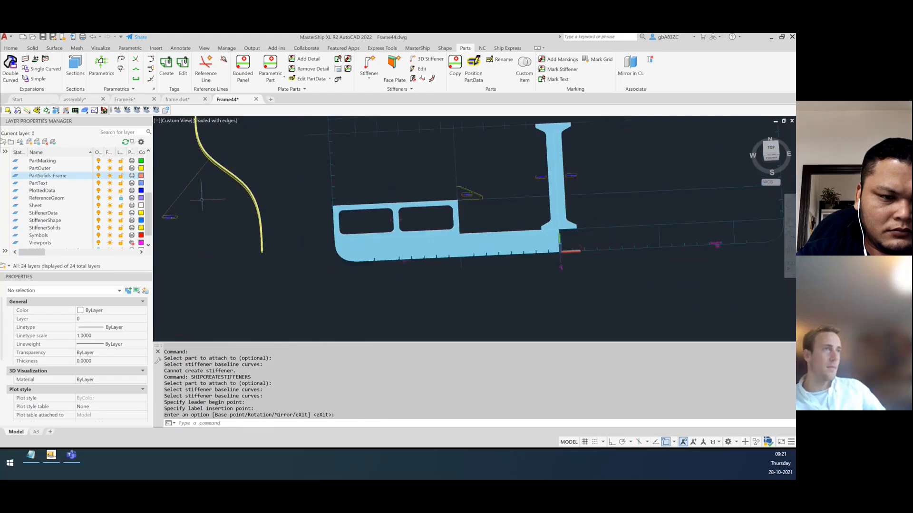
pyautogui.scroll(-2, 173, 171)
pyautogui.moveTo(174, 178); pyautogui.dragTo(240, 184, button='middle')
pyautogui.scroll(-2, 240, 184)
pyautogui.scroll(7, 233, 147)
pyautogui.keyDown('shift'); pyautogui.moveTo(274, 252); pyautogui.dragTo(322, 219, button='middle'); pyautogui.keyUp('shift')
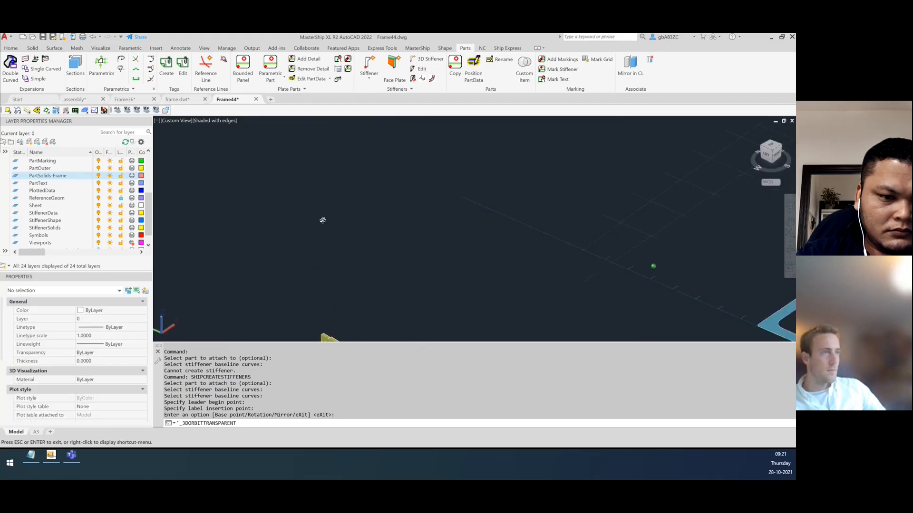
pyautogui.scroll(-5, 305, 221)
pyautogui.scroll(8, 305, 251)
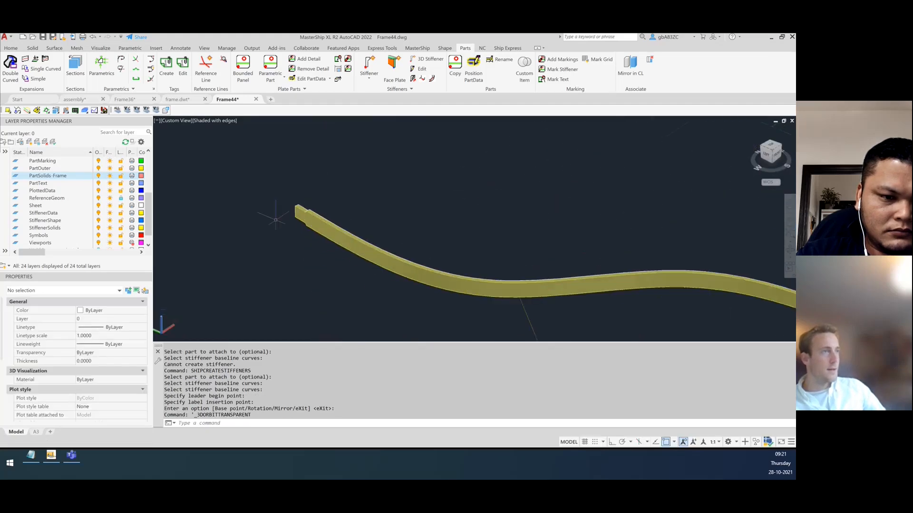
pyautogui.scroll(-8, 399, 196)
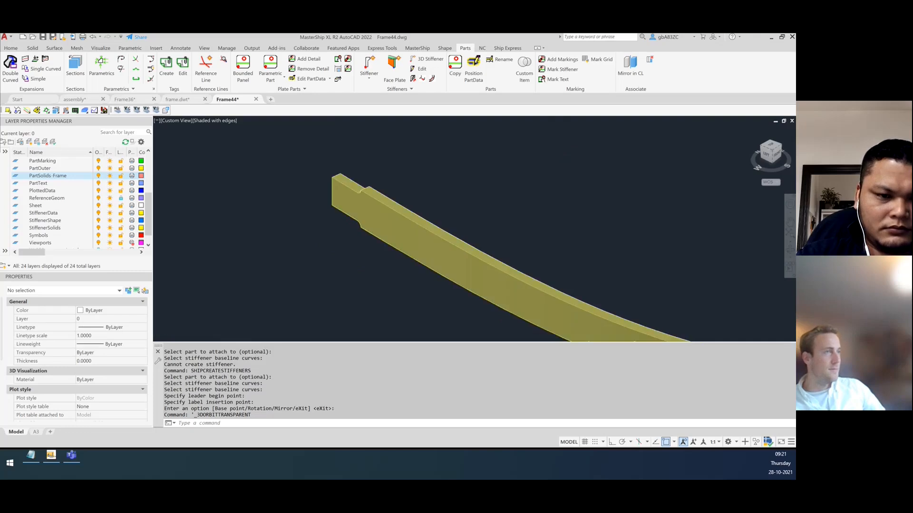
pyautogui.scroll(8, 396, 223)
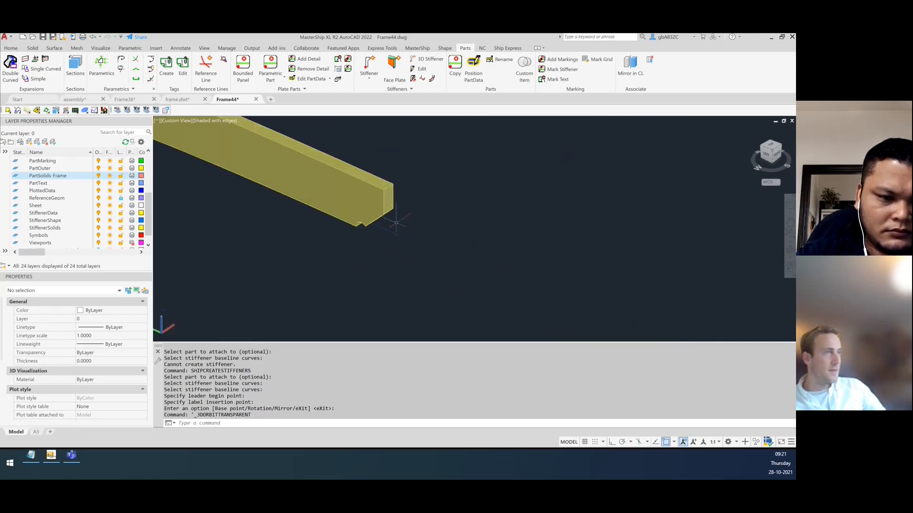
pyautogui.scroll(-6, 396, 222)
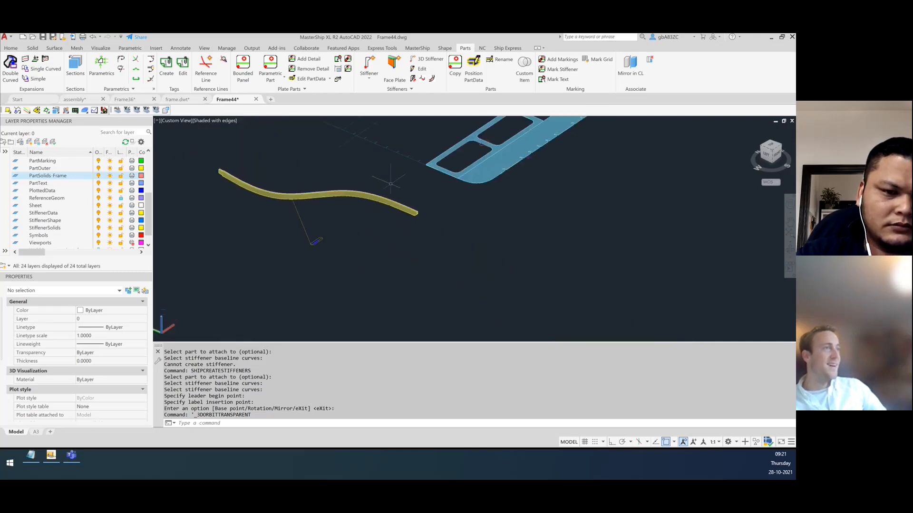
# Edit the curved stiffener to change its flat-bar dimensions to 200x12, accepting the excess production length.
pyautogui.click(421, 69)
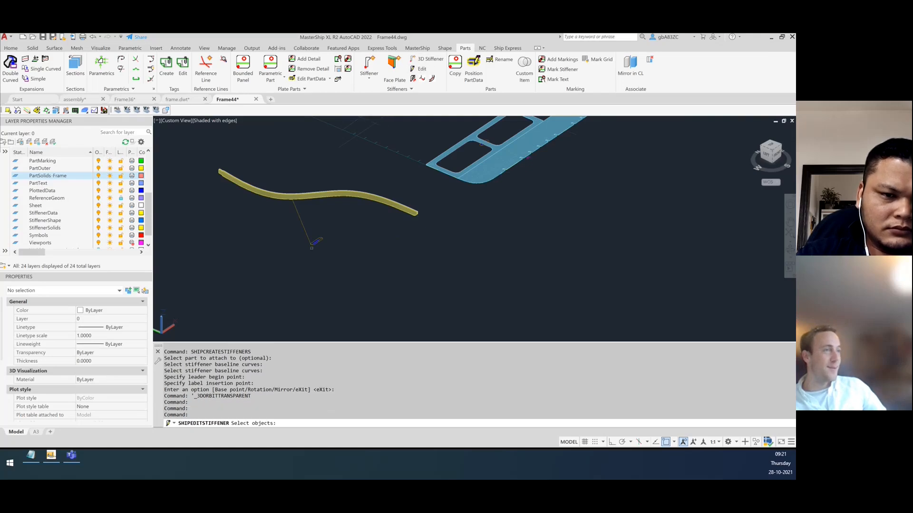
pyautogui.click(417, 215)
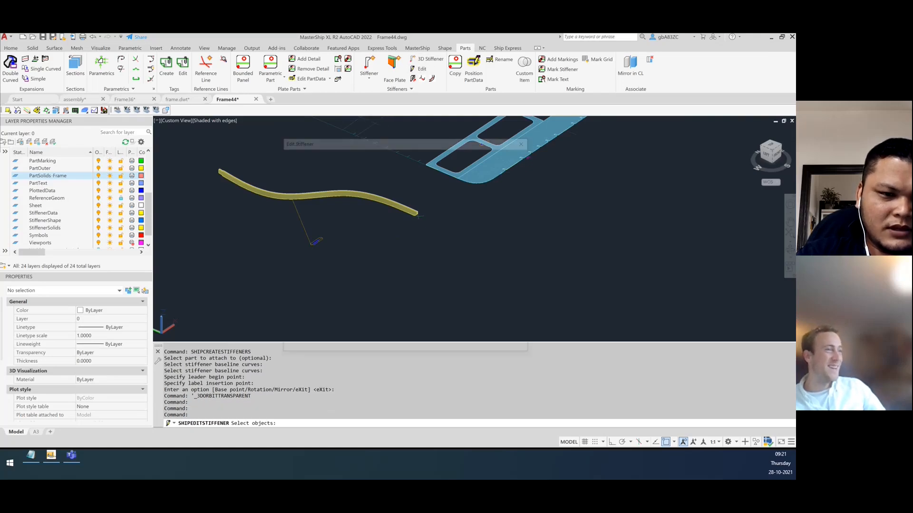
pyautogui.click(351, 224)
pyautogui.scroll(2, 345, 251)
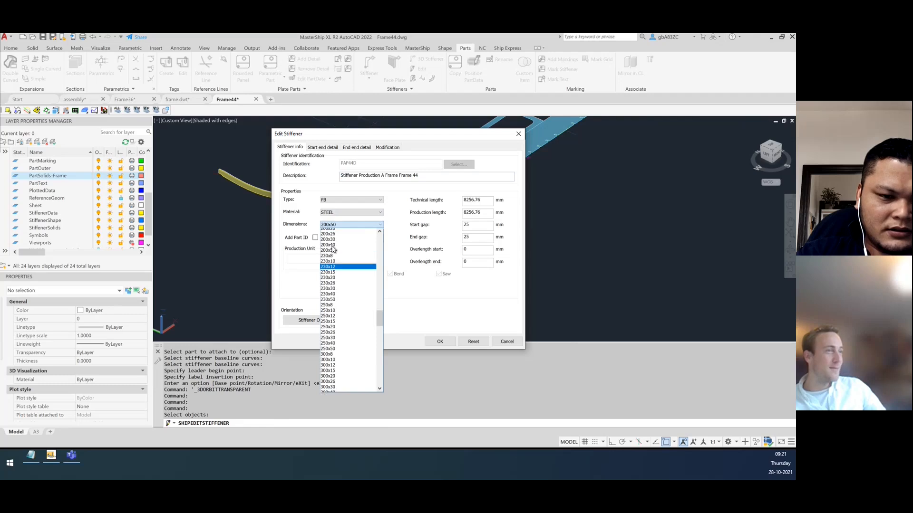
pyautogui.click(345, 236)
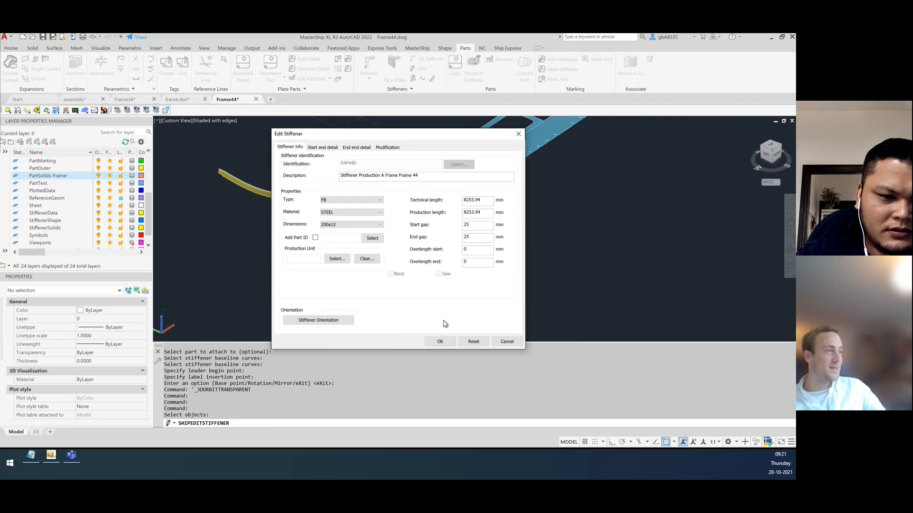
pyautogui.click(441, 341)
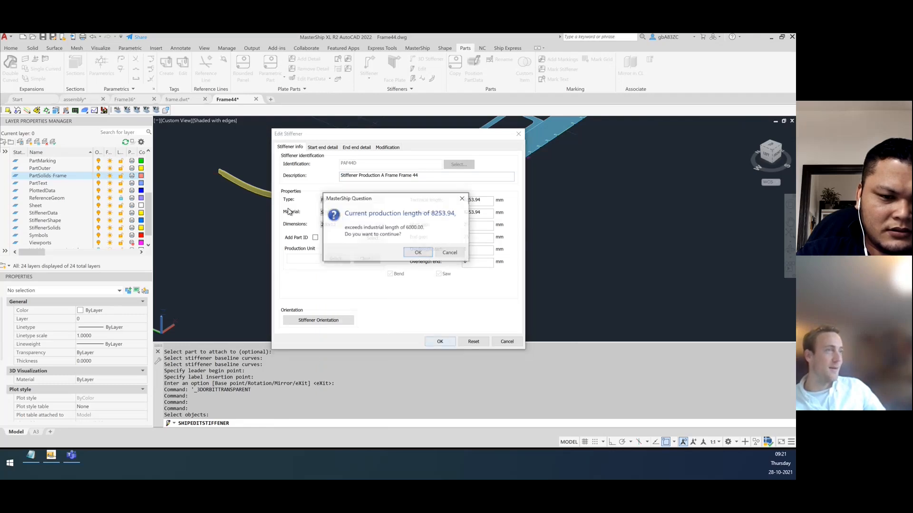
pyautogui.click(420, 255)
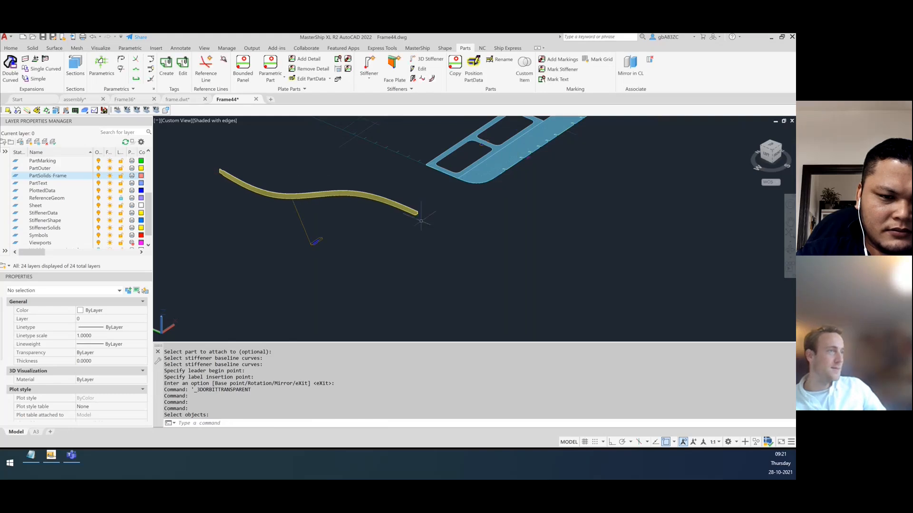
# Examine the end cuts and overall shape of the curved flat-bar stiffener in the 3D view.
pyautogui.scroll(5, 413, 211)
pyautogui.scroll(4, 413, 211)
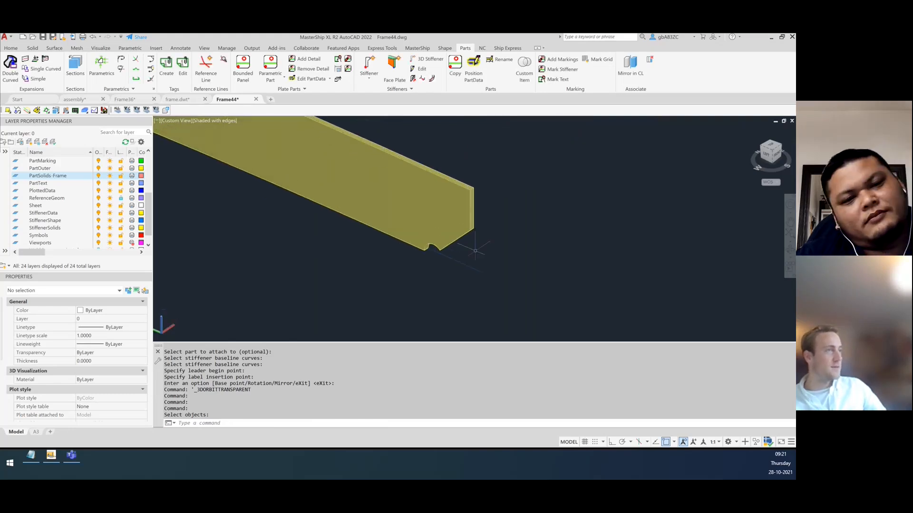
pyautogui.scroll(-10, 561, 246)
pyautogui.scroll(6, 351, 199)
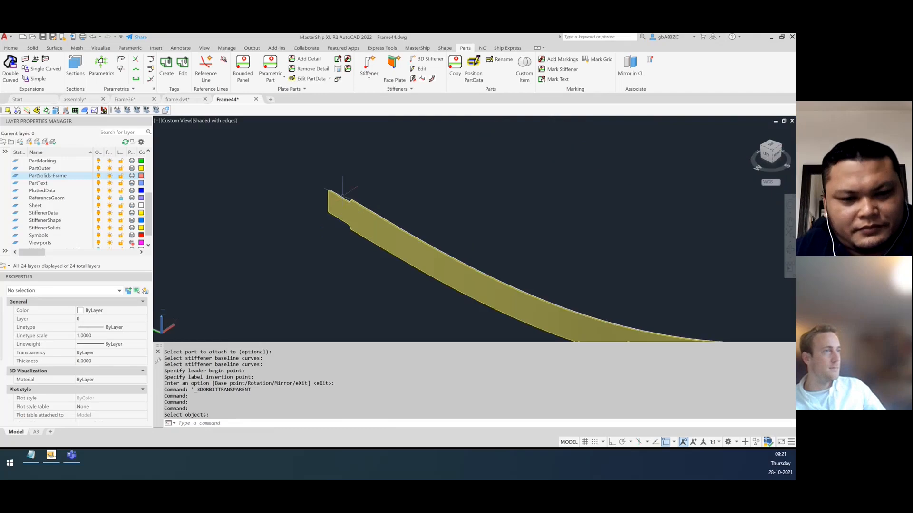
pyautogui.scroll(-5, 337, 205)
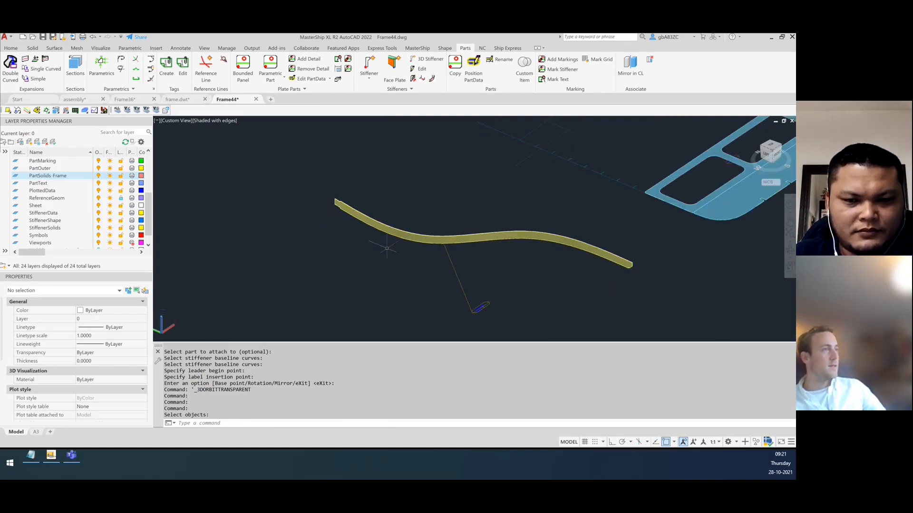
pyautogui.scroll(-2, 289, 266)
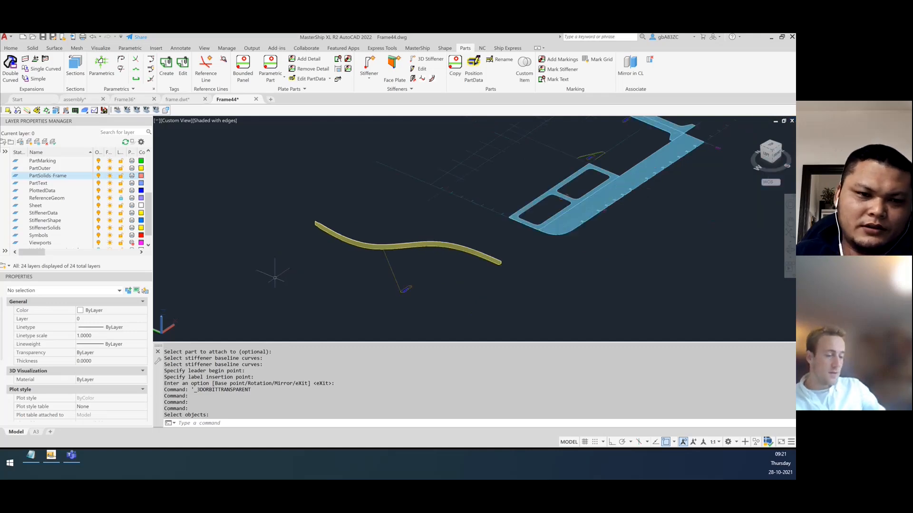
pyautogui.write('STIFFNER')
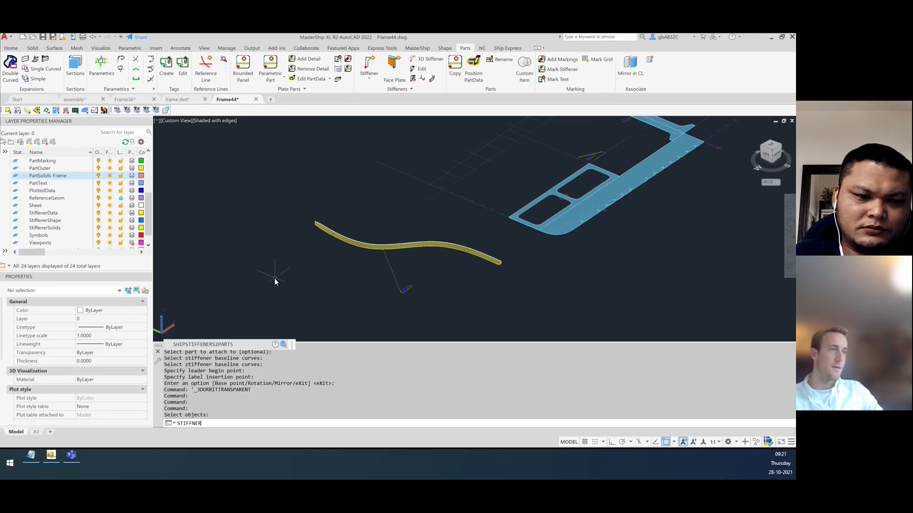
pyautogui.press('BackSpace')
pyautogui.press('BackSpace')
pyautogui.press('BackSpace')
pyautogui.press('BackSpace')
pyautogui.press('BackSpace')
pyautogui.press('BackSpace')
pyautogui.press('BackSpace')
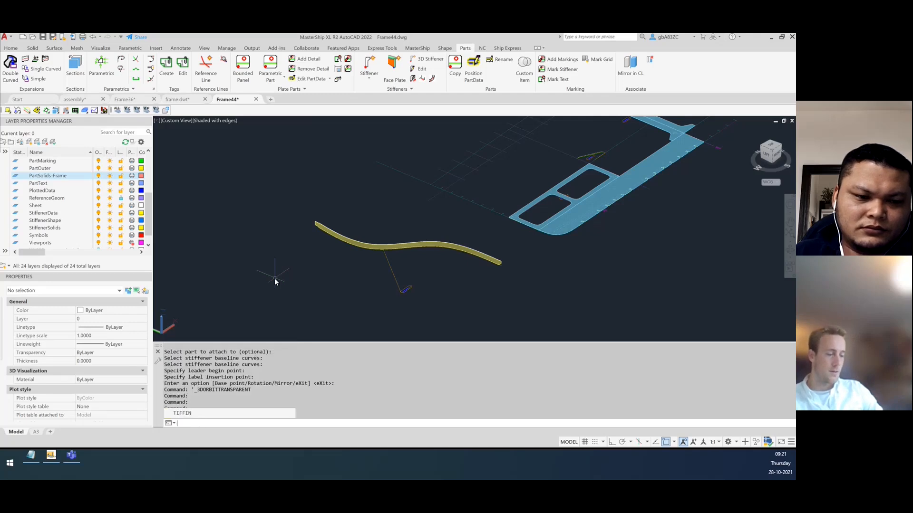
pyautogui.write('SHIPSTIFFENER2')
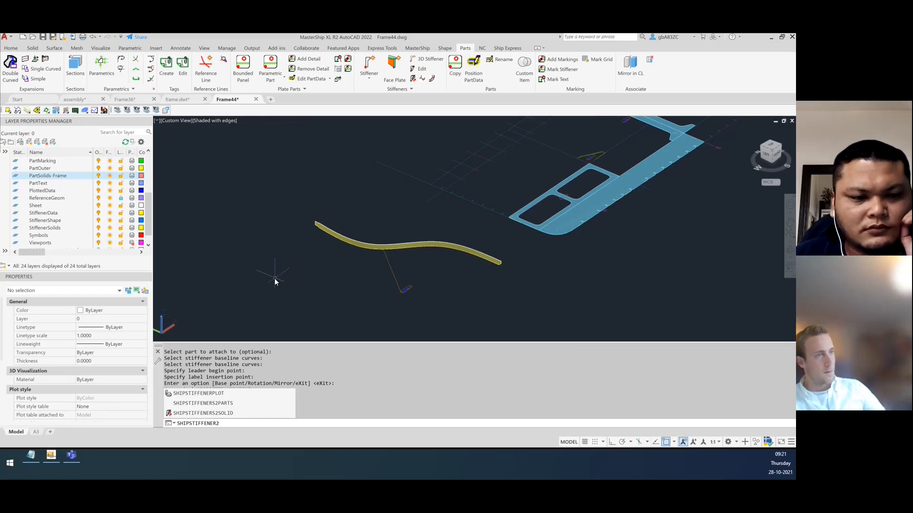
pyautogui.click(205, 403)
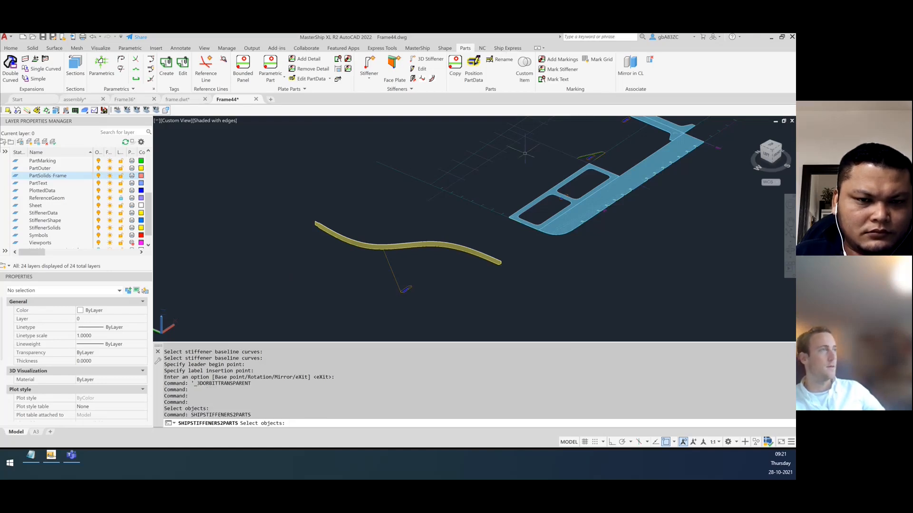
pyautogui.press('Escape')
# Look up SHIPSTIFFENERS2PARTS in the MasterShip Express Tools list and read its usage description.
pyautogui.click(506, 48)
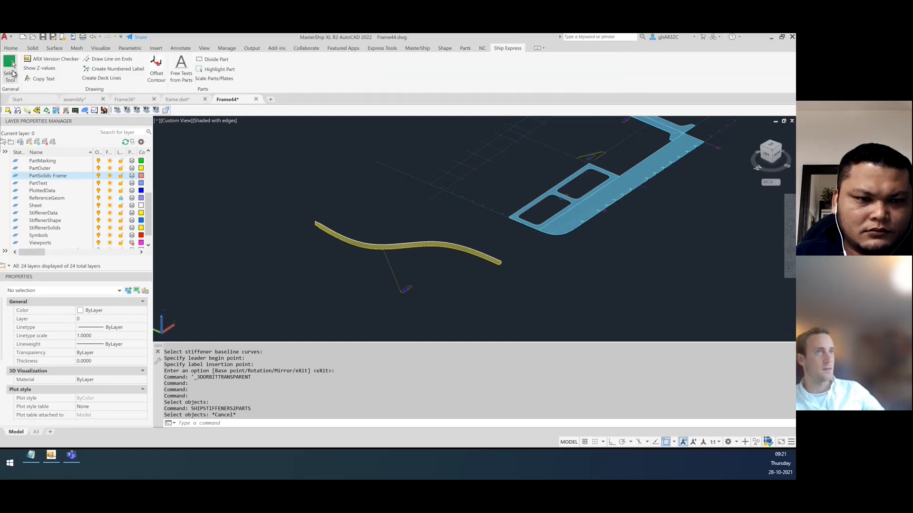
pyautogui.click(12, 71)
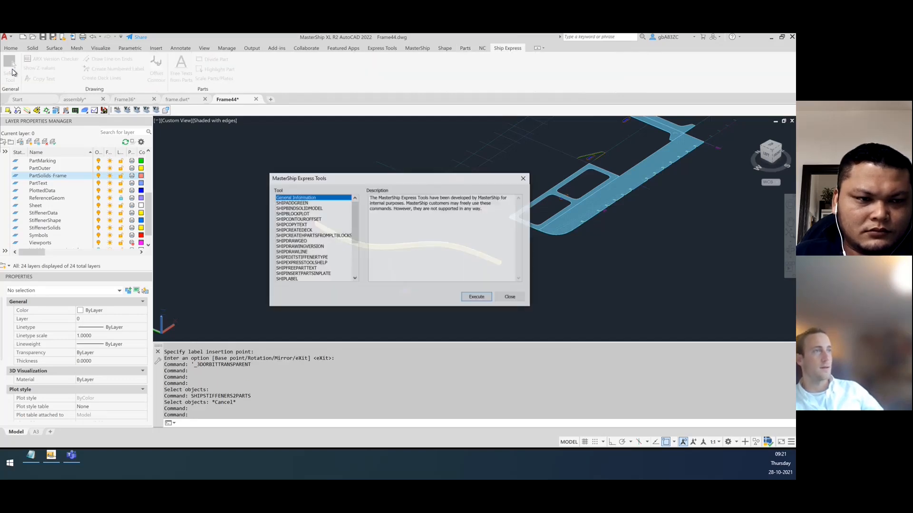
pyautogui.click(302, 263)
pyautogui.click(298, 218)
pyautogui.scroll(-2, 296, 225)
pyautogui.scroll(-3, 296, 225)
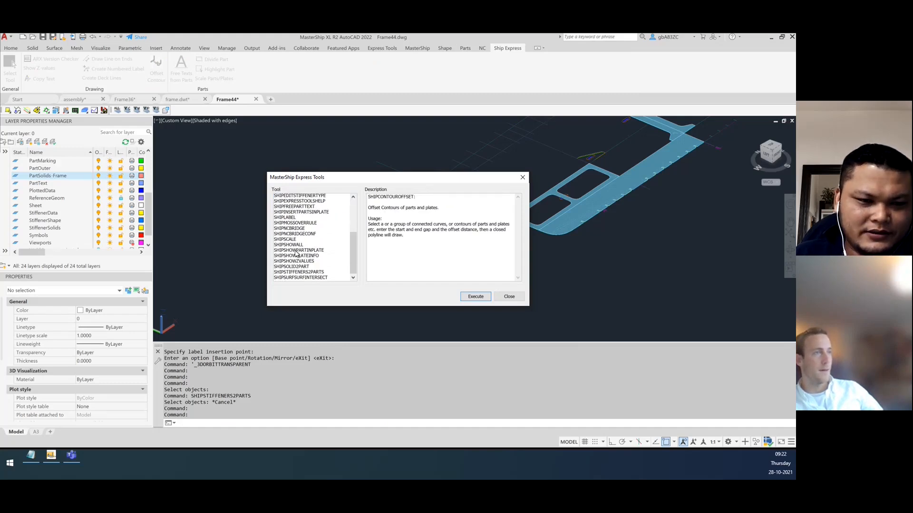
pyautogui.click(295, 268)
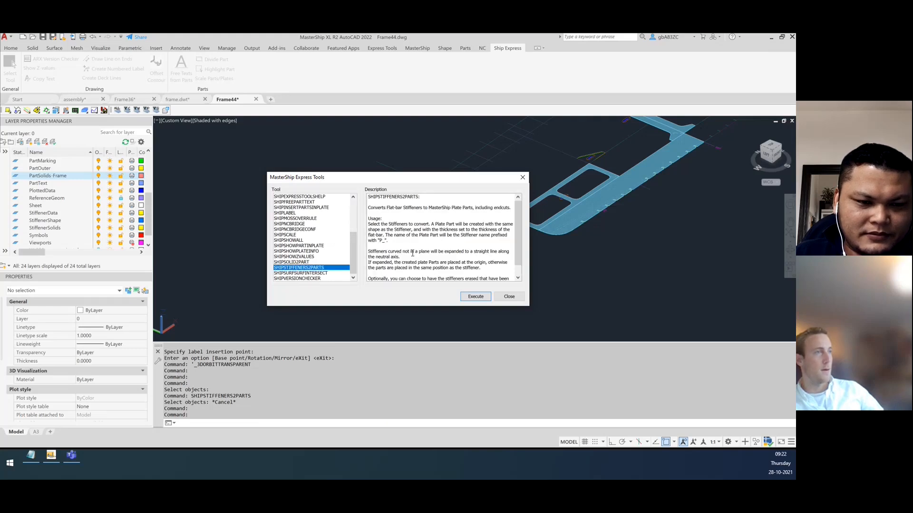
pyautogui.moveTo(381, 208); pyautogui.dragTo(465, 263)
pyautogui.click(466, 263)
pyautogui.scroll(-1, 466, 263)
# Execute SHIPSTIFFENERS2PARTS on the curved stiffener to create a plate part, keeping the original stiffener.
pyautogui.click(475, 297)
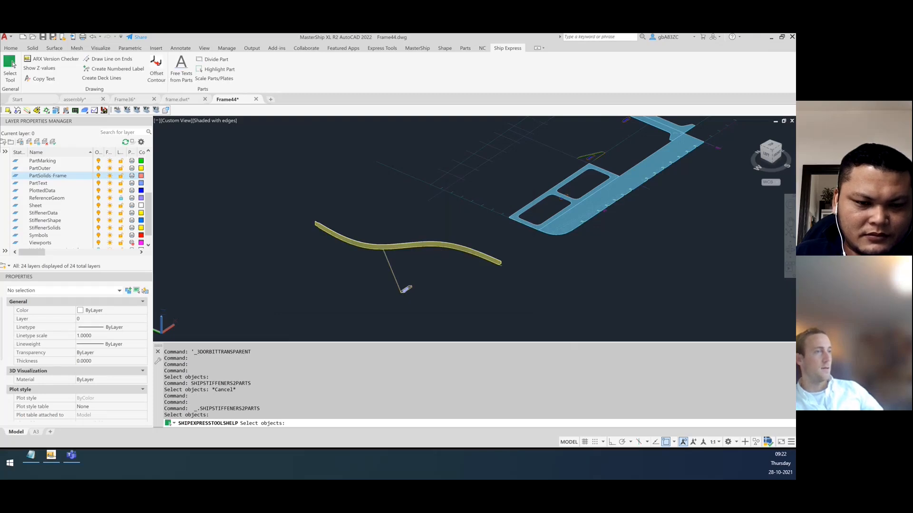
pyautogui.click(403, 293)
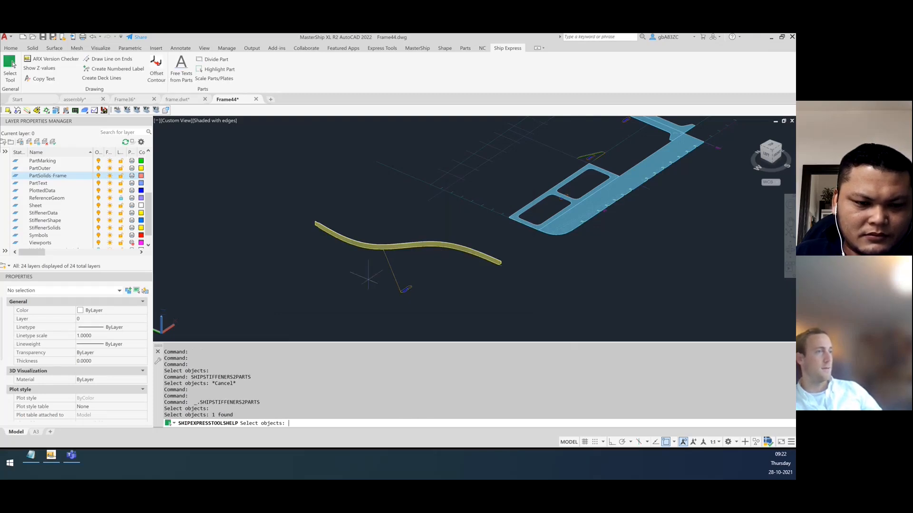
pyautogui.press('Return')
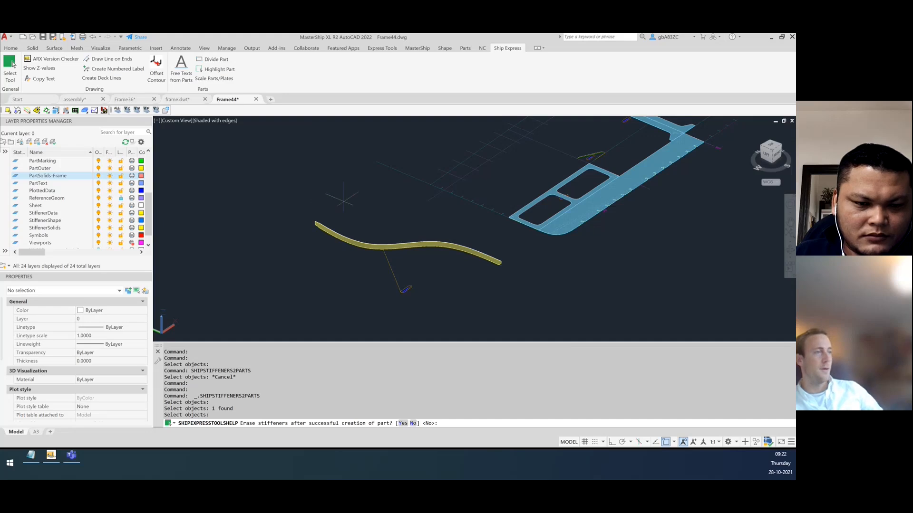
pyautogui.press('Return')
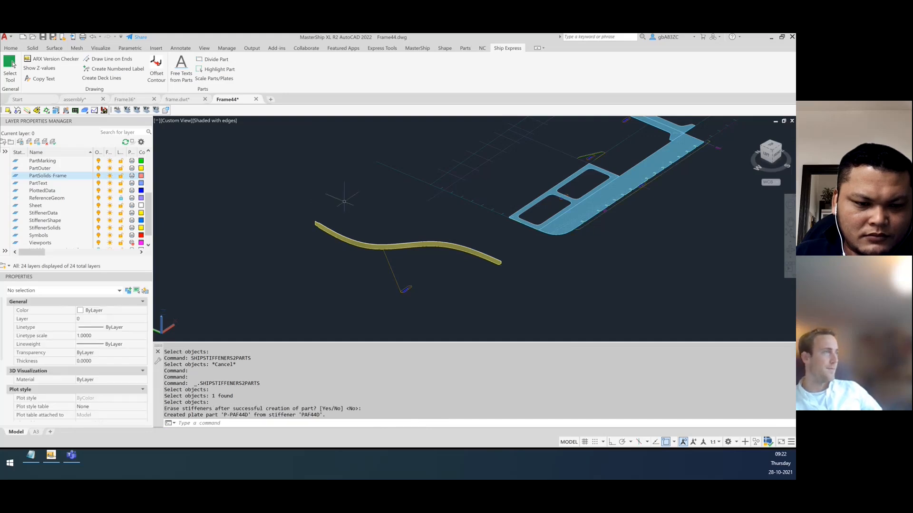
# Move the expanded plate part from the frame's lower edge to the empty area beside the curved stiffener.
pyautogui.click(616, 226)
pyautogui.click(597, 210)
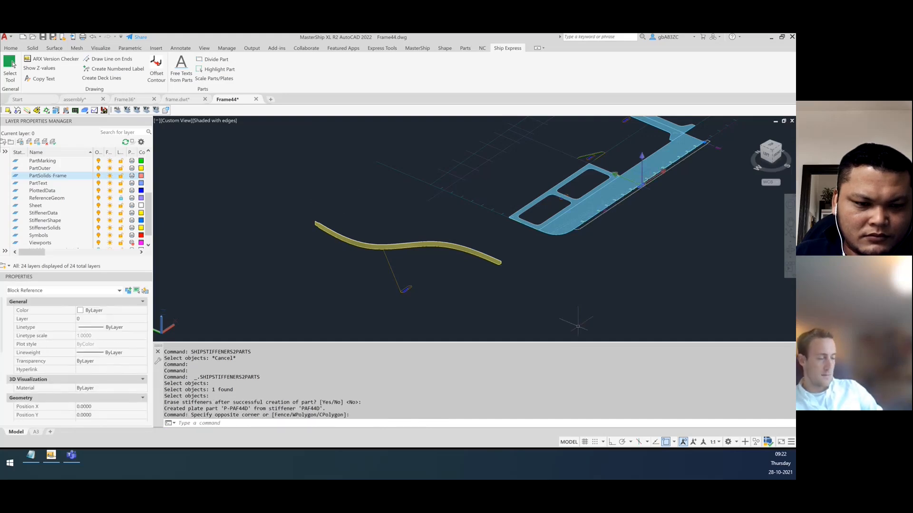
pyautogui.write('move')
pyautogui.press('Return')
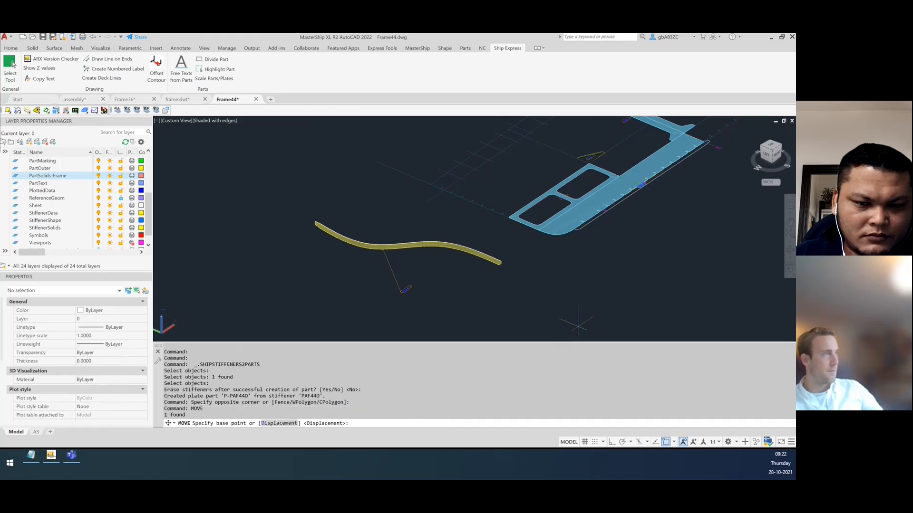
pyautogui.click(651, 252)
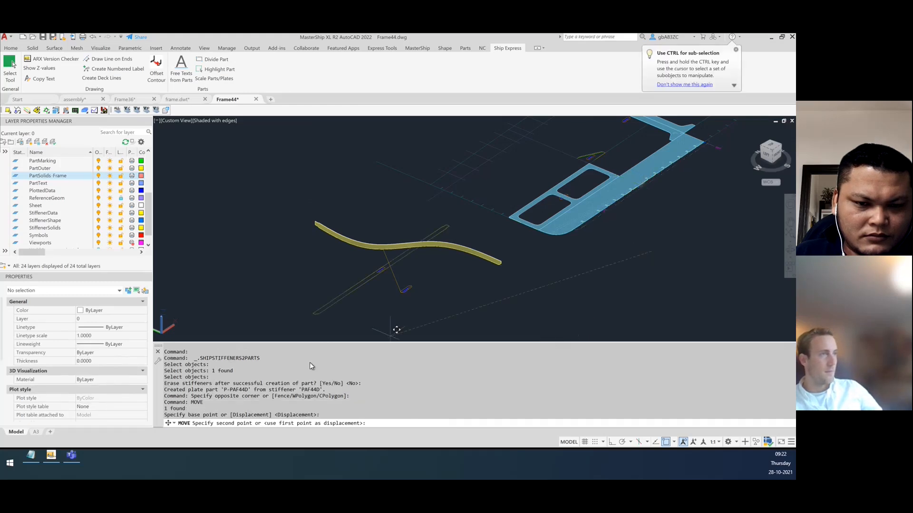
pyautogui.click(277, 306)
# Compare the end cutouts of the expanded plate part with those of the curved stiffener.
pyautogui.scroll(3, 180, 297)
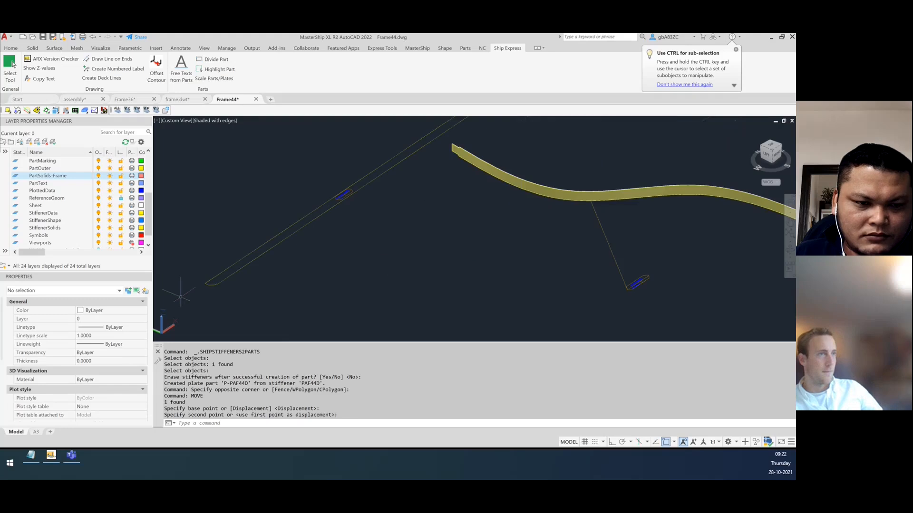
pyautogui.scroll(4, 180, 297)
pyautogui.scroll(-5, 200, 283)
pyautogui.scroll(5, 300, 211)
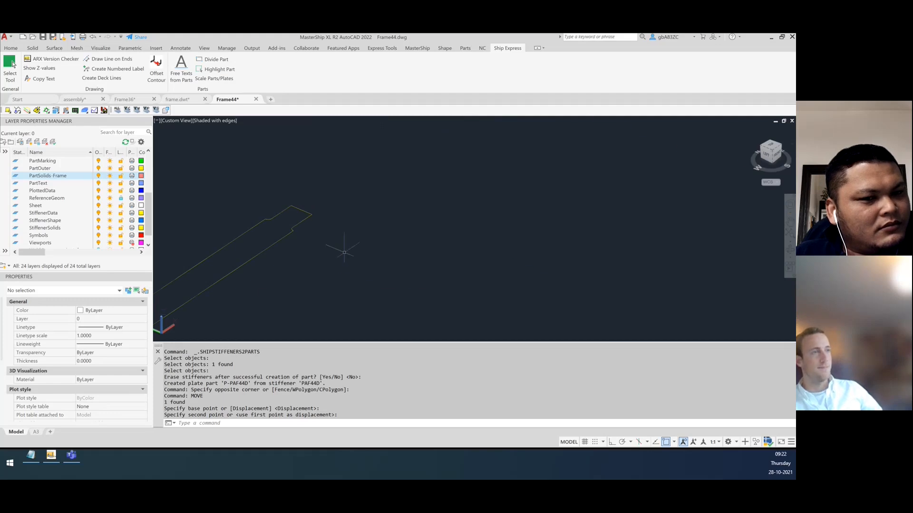
pyautogui.scroll(-5, 343, 253)
pyautogui.scroll(-3, 267, 288)
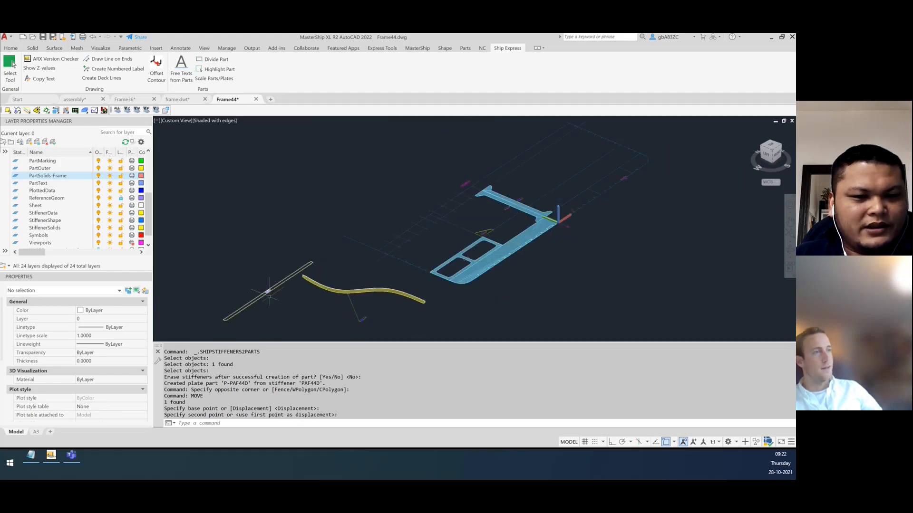
pyautogui.scroll(-1, 287, 325)
pyautogui.scroll(3, 288, 325)
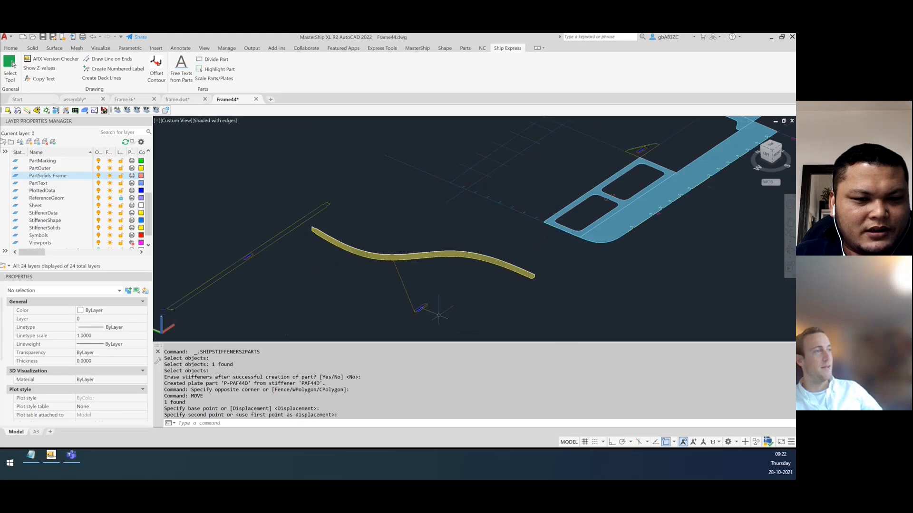
pyautogui.scroll(6, 309, 230)
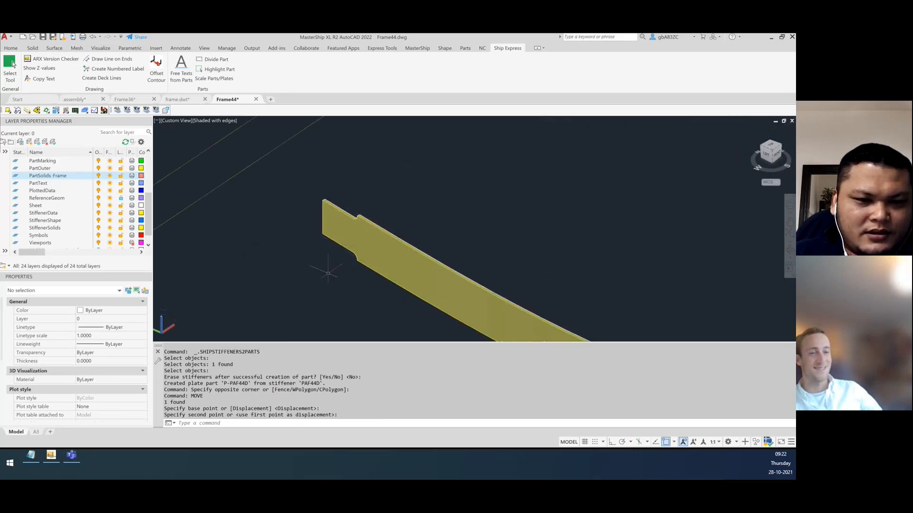
pyautogui.scroll(-5, 303, 270)
pyautogui.scroll(5, 228, 316)
pyautogui.scroll(-4, 228, 316)
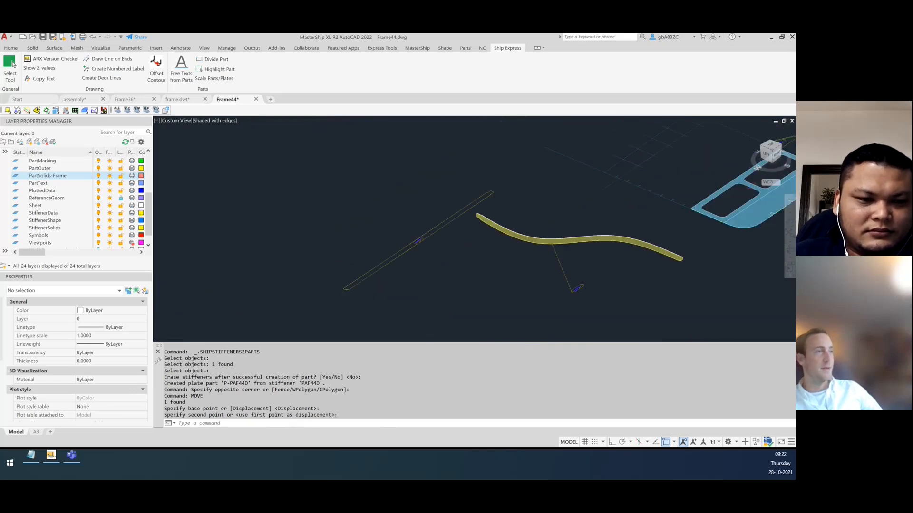
pyautogui.click(478, 285)
pyautogui.click(478, 295)
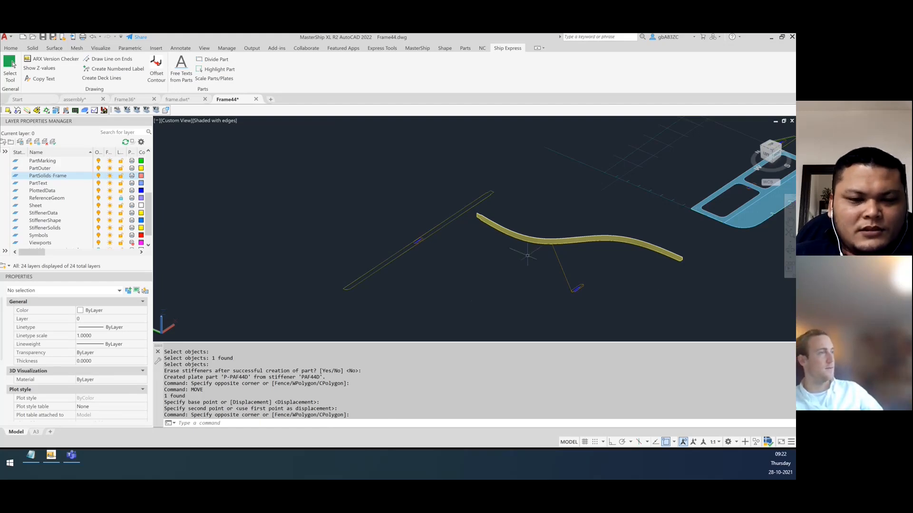
pyautogui.click(612, 309)
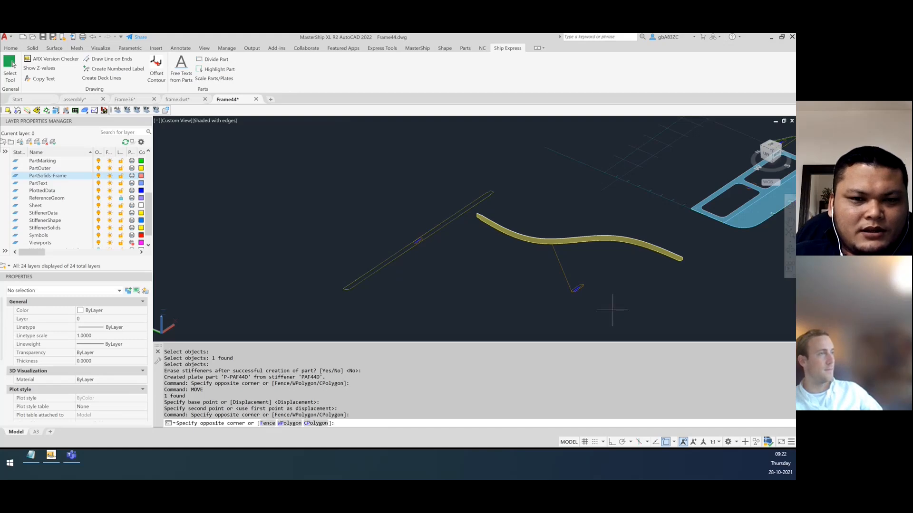
pyautogui.click(386, 196)
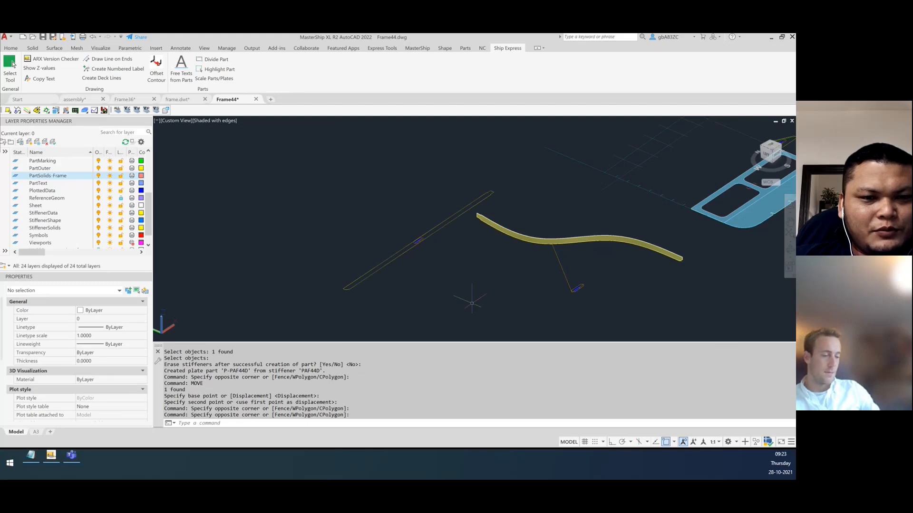
pyautogui.write('SHIPSTIFFENER')
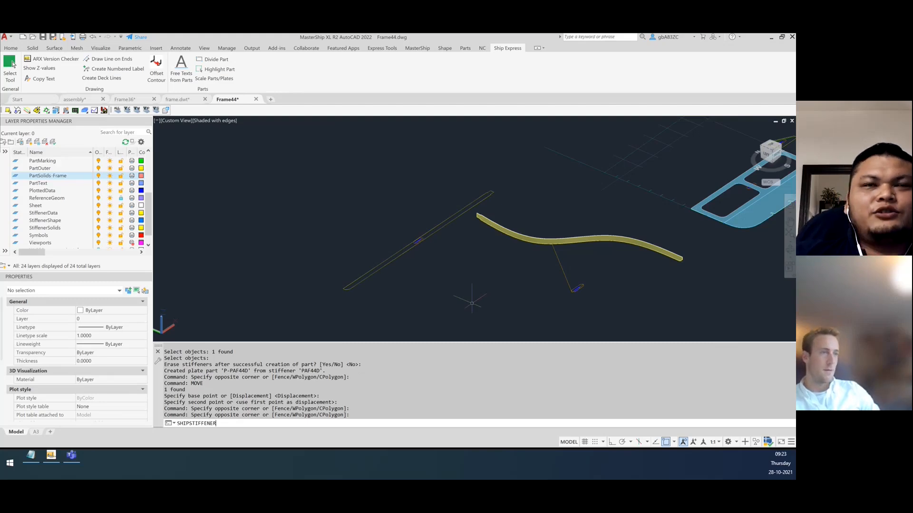
pyautogui.write('2PAR')
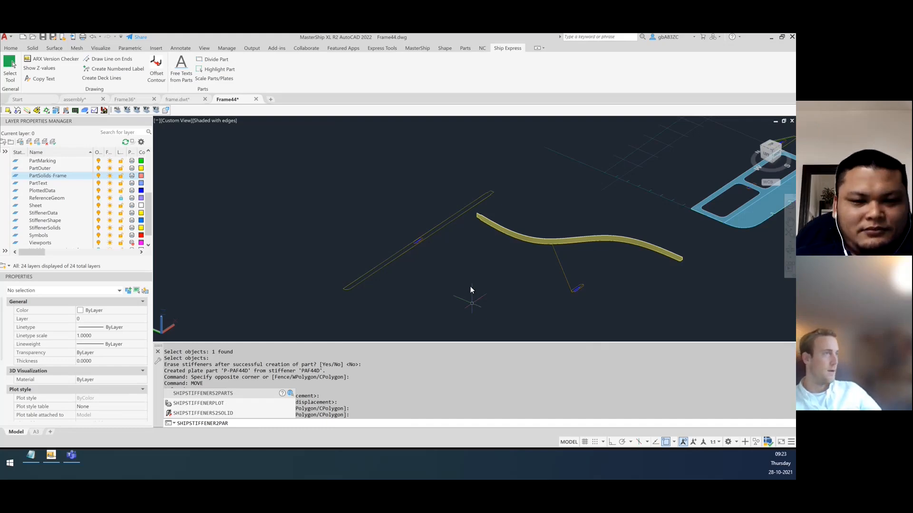
pyautogui.press('Escape')
# Generate a solid from the expanded plate part with SHIPPARTS2SOLID and inspect it.
pyautogui.click(465, 48)
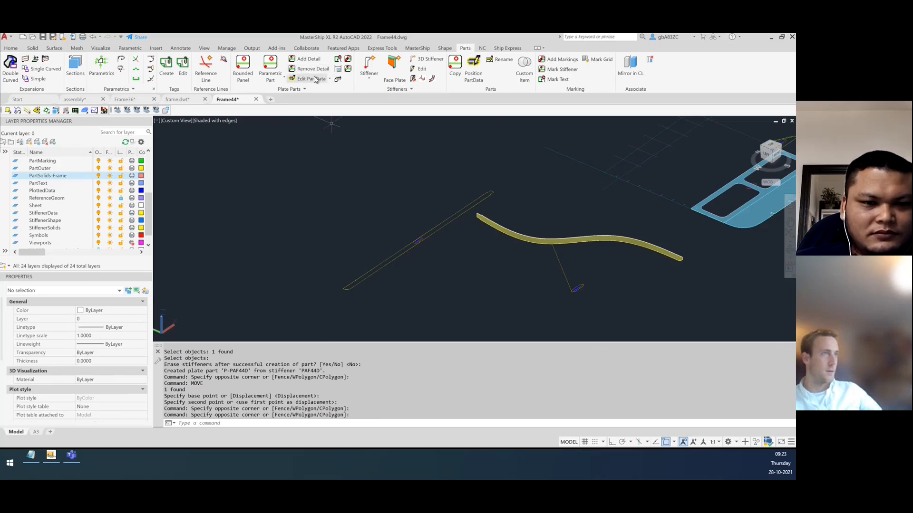
pyautogui.click(337, 80)
pyautogui.press('Return')
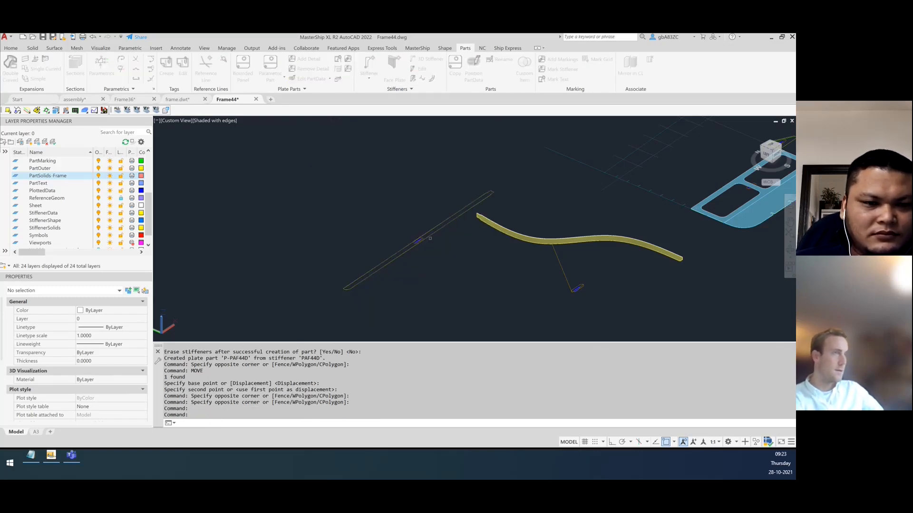
pyautogui.click(418, 239)
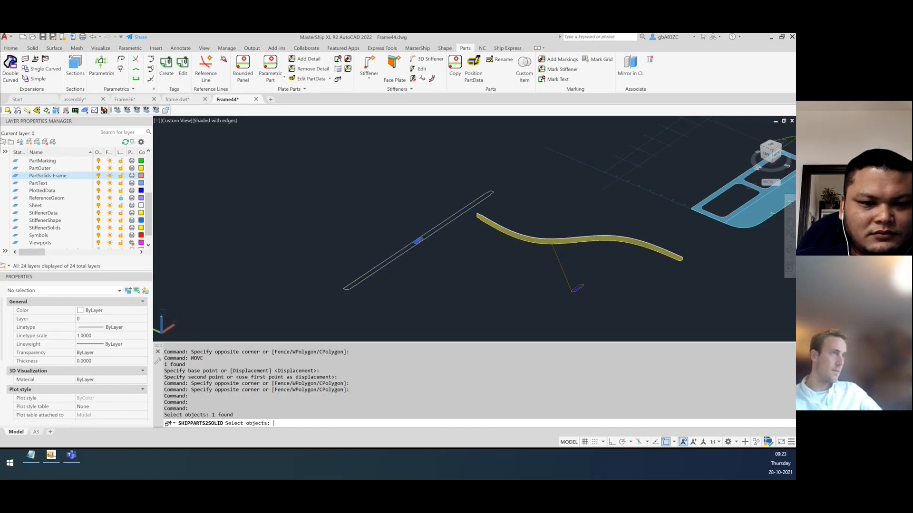
pyautogui.press('Return')
pyautogui.scroll(5, 333, 285)
pyautogui.scroll(-5, 353, 270)
# Erase the expanded plate part together with its solid.
pyautogui.click(415, 280)
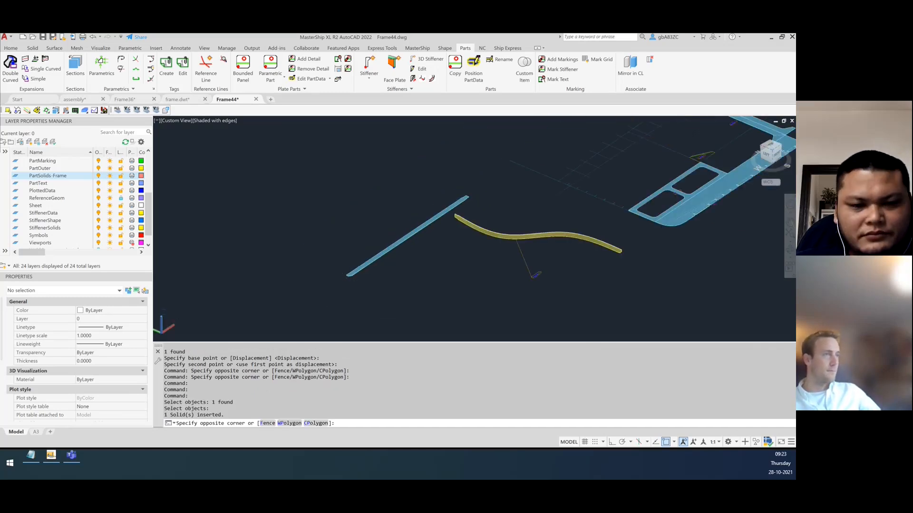
pyautogui.click(332, 212)
pyautogui.press('Delete')
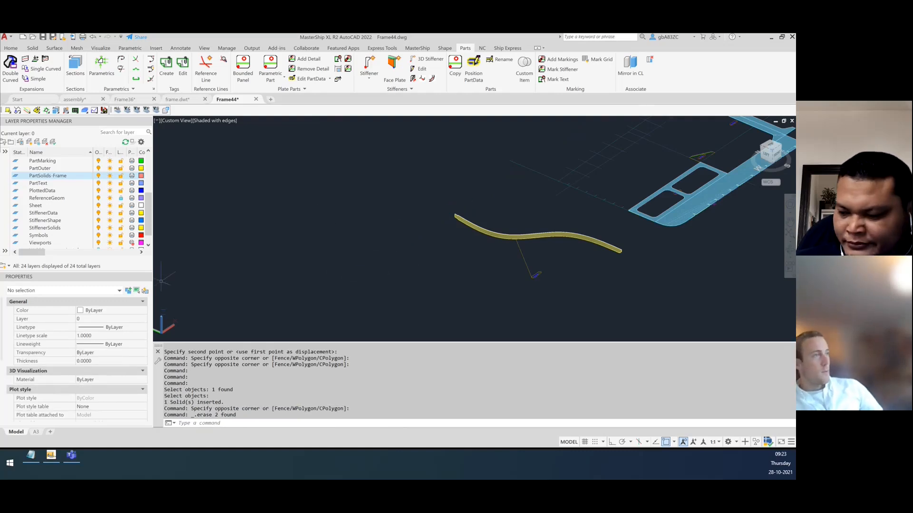
# Erase the curved stiffener together with its label beside the frame.
pyautogui.click(585, 275)
pyautogui.click(437, 203)
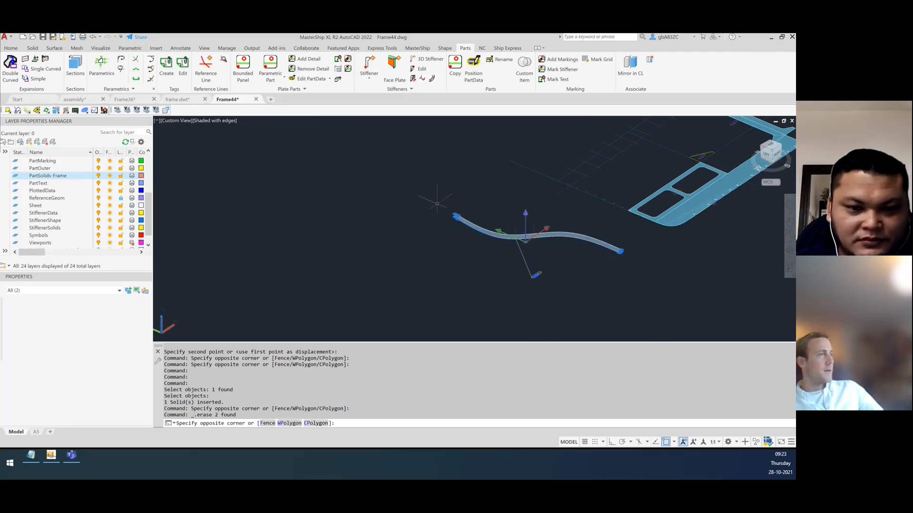
pyautogui.press('Delete')
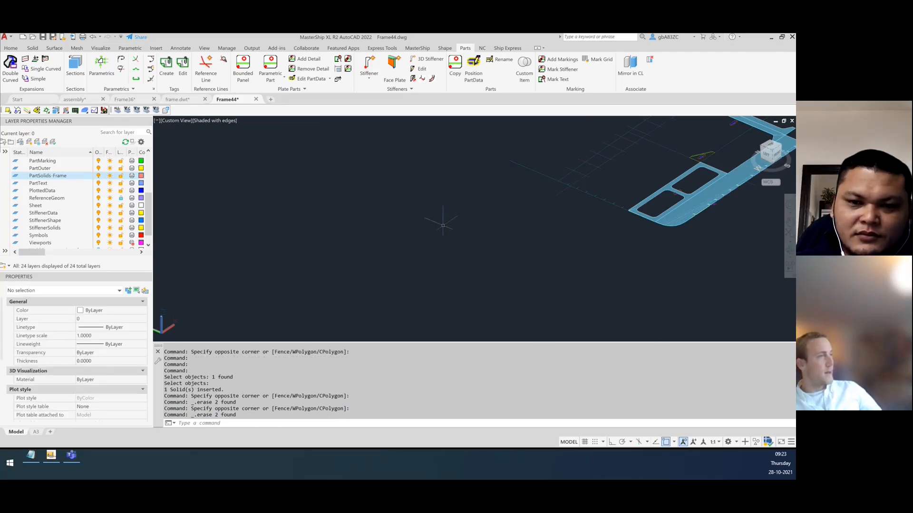
pyautogui.click(285, 209)
pyautogui.click(440, 195)
pyautogui.click(189, 206)
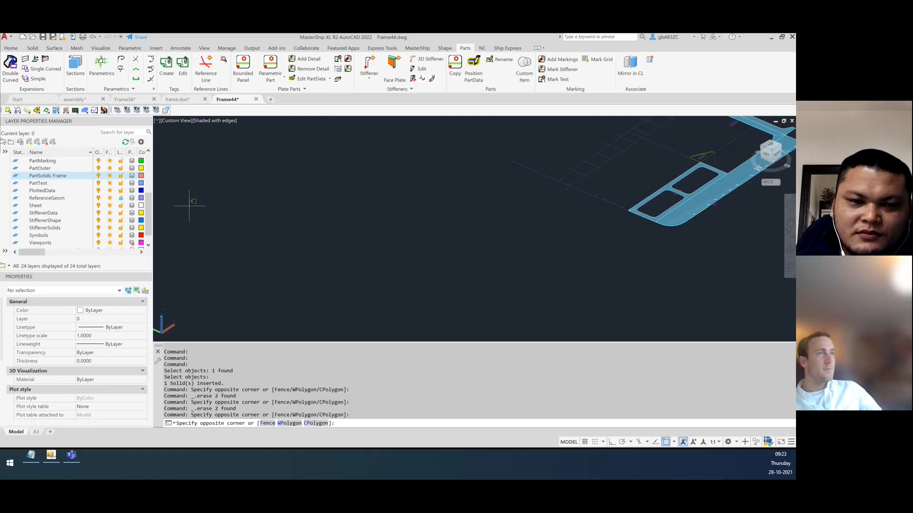
pyautogui.click(207, 246)
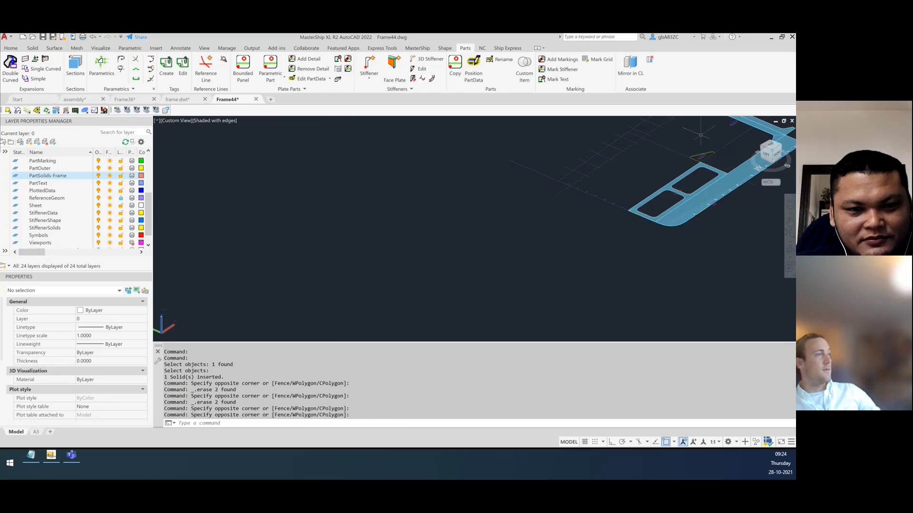
pyautogui.scroll(-4, 421, 284)
pyautogui.scroll(7, 546, 200)
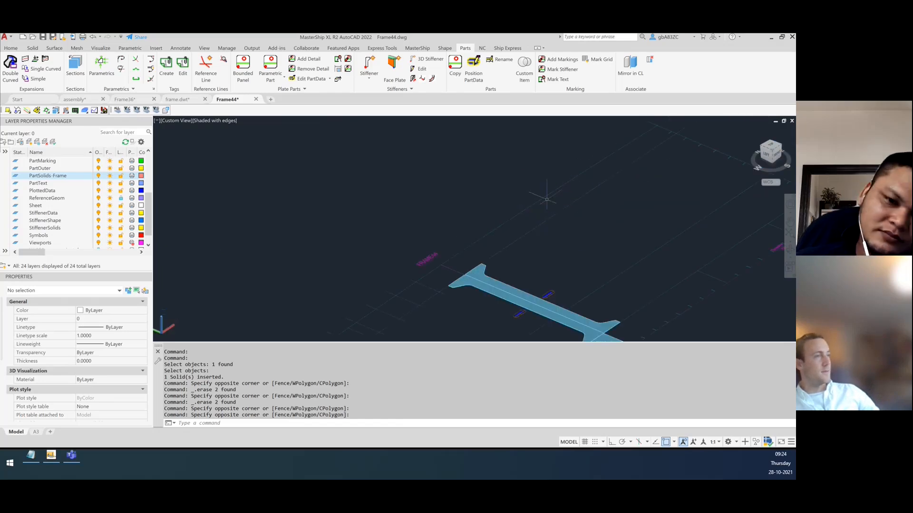
pyautogui.click(452, 239)
pyautogui.click(421, 262)
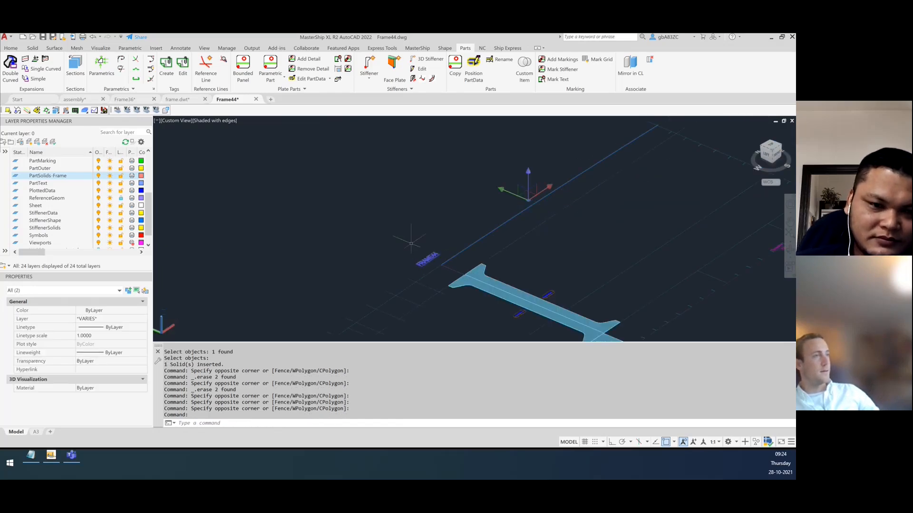
pyautogui.click(411, 245)
pyautogui.press('Escape')
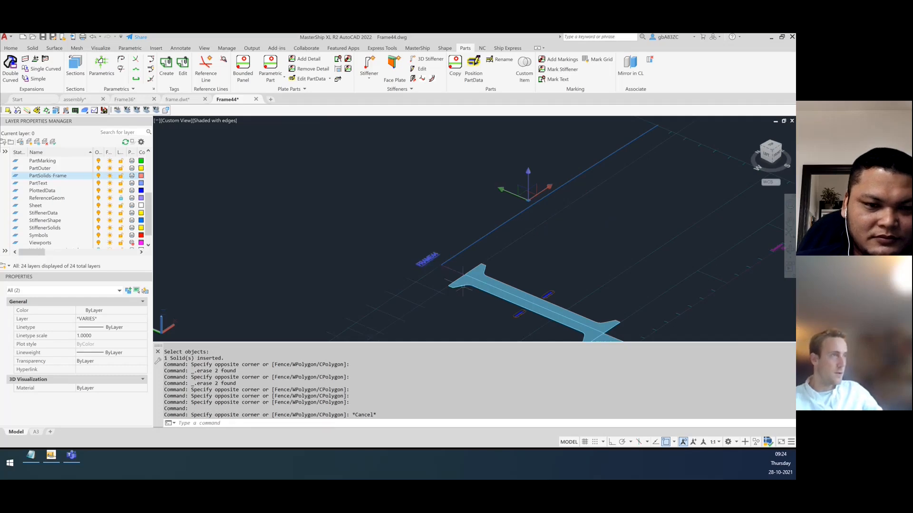
pyautogui.press('Escape')
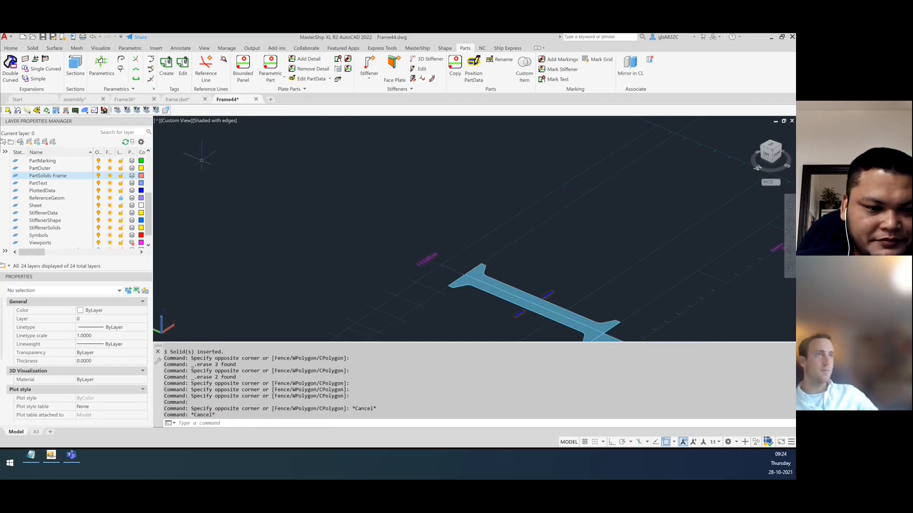
# Close the frame.dwt template without saving its changes and bring up the assembly drawing.
pyautogui.click(209, 101)
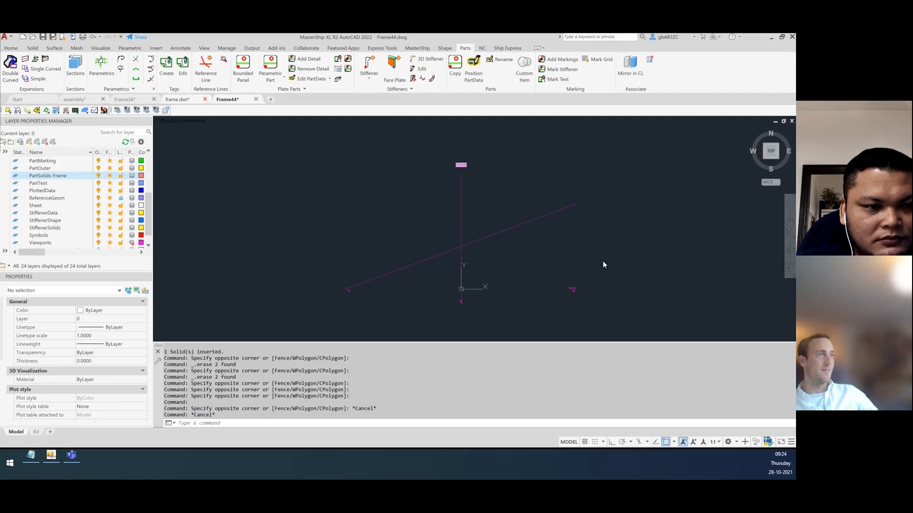
pyautogui.hotkey('ctrl', 'Tab')
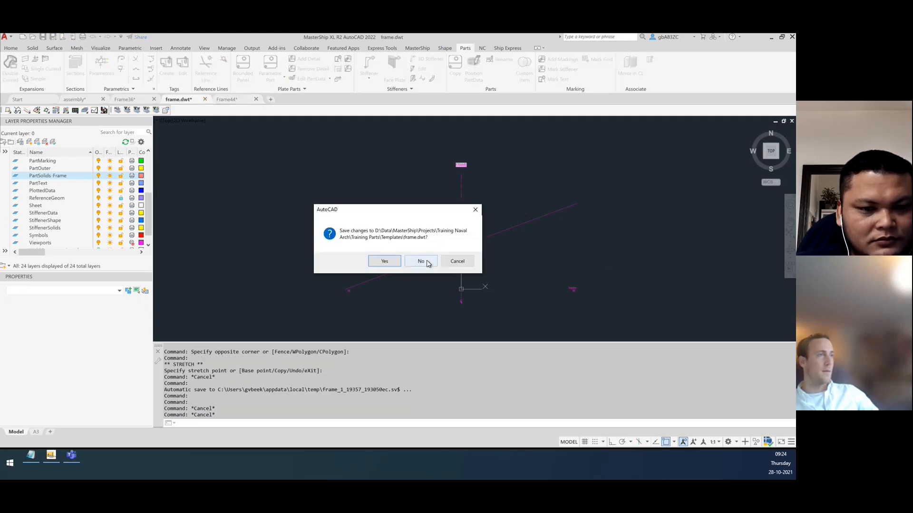
pyautogui.click(421, 262)
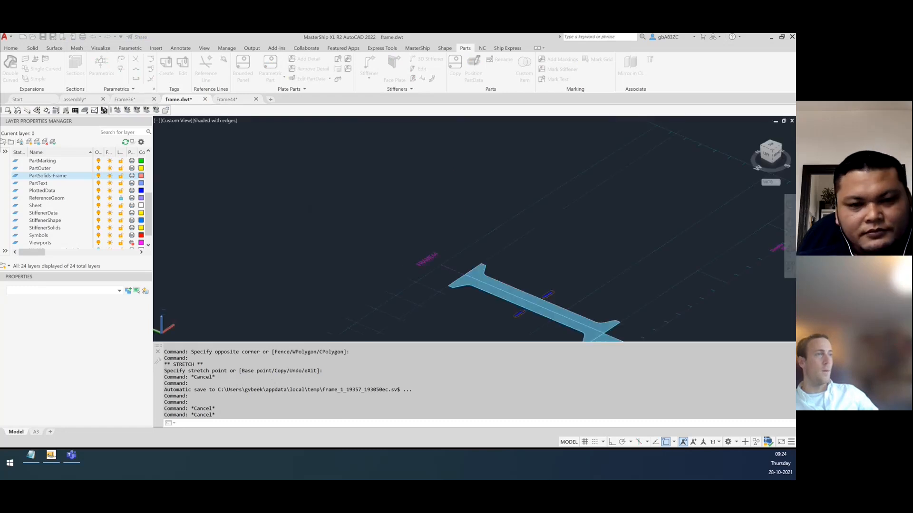
pyautogui.click(86, 101)
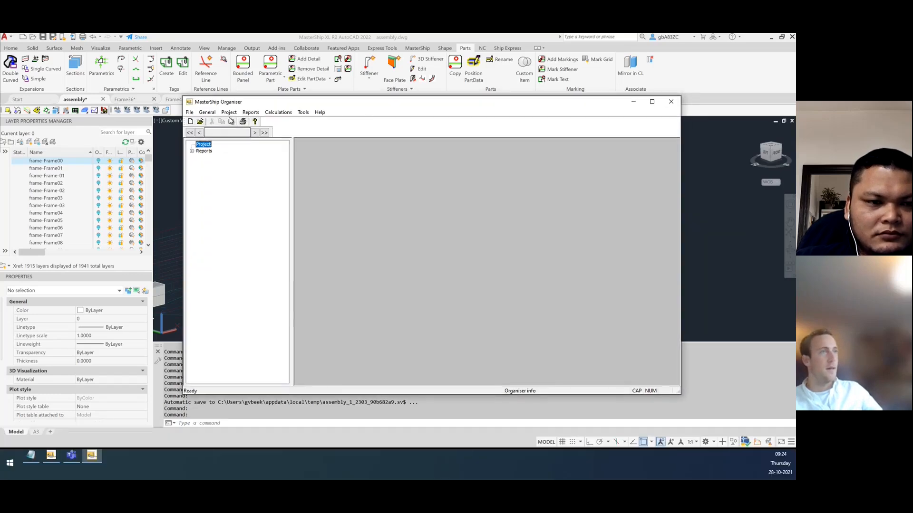
pyautogui.click(229, 114)
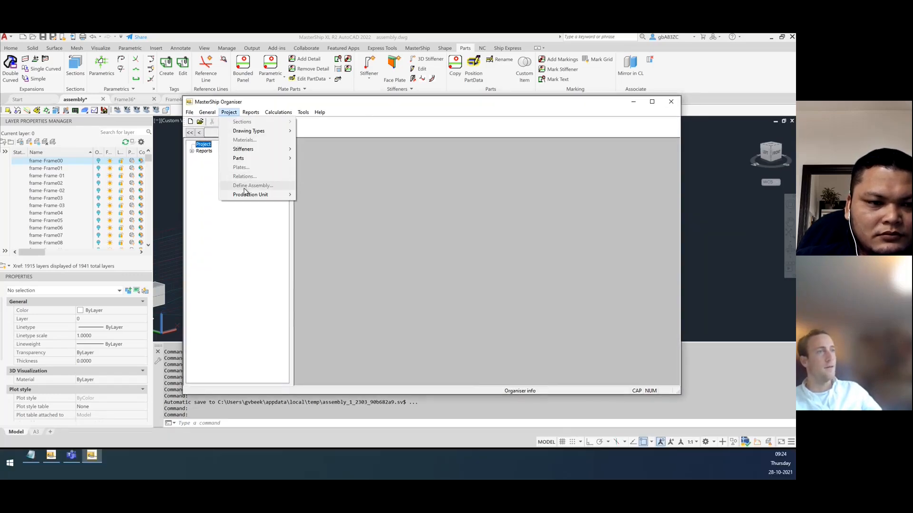
pyautogui.moveTo(190, 113)
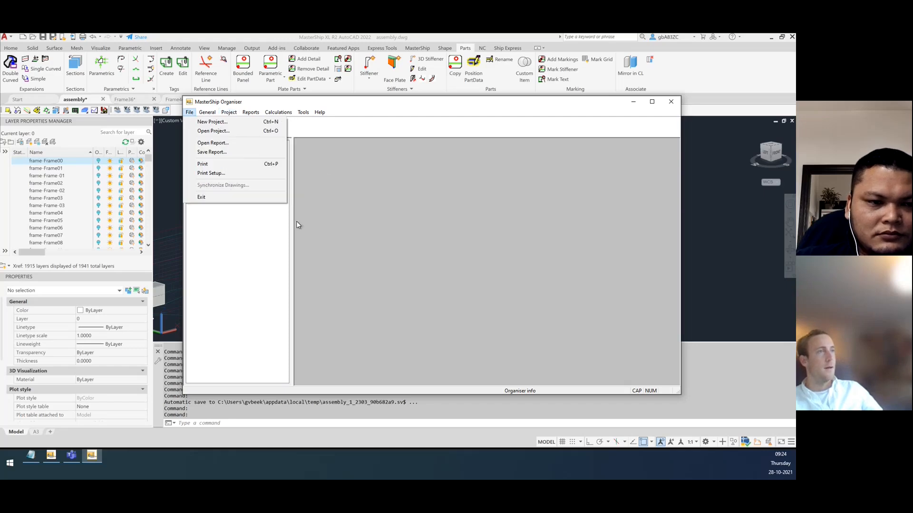
pyautogui.click(297, 224)
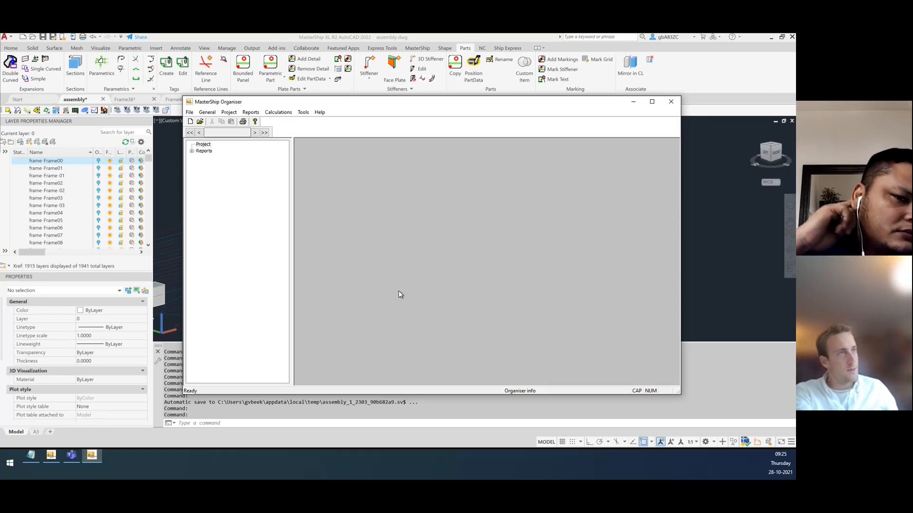
pyautogui.click(596, 38)
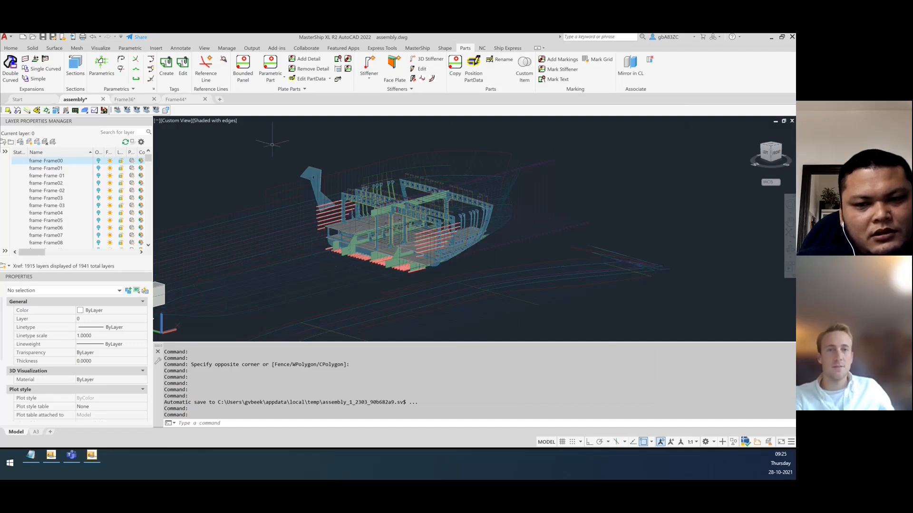
# Switch to the PowerPoint presentation, enlarge its window and review the Tips & tricks slide on drawing template customization.
pyautogui.hotkey('alt', 'Tab')
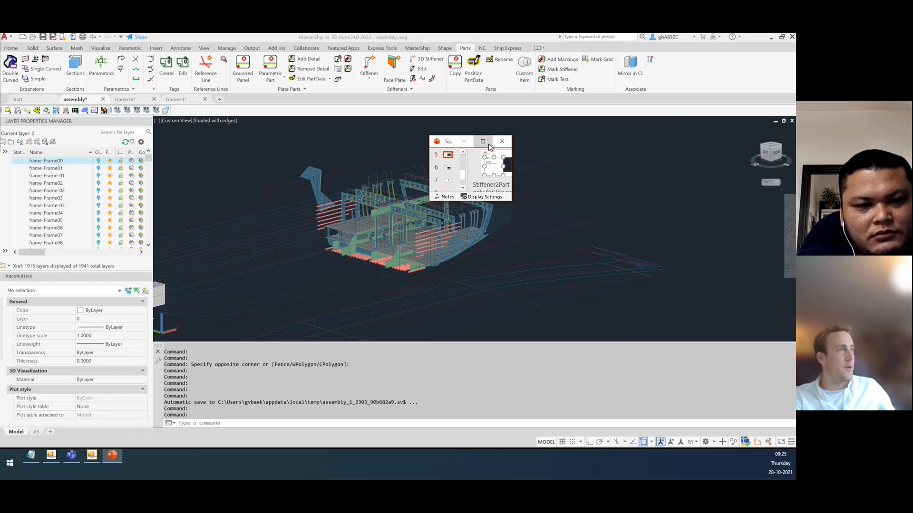
pyautogui.click(487, 142)
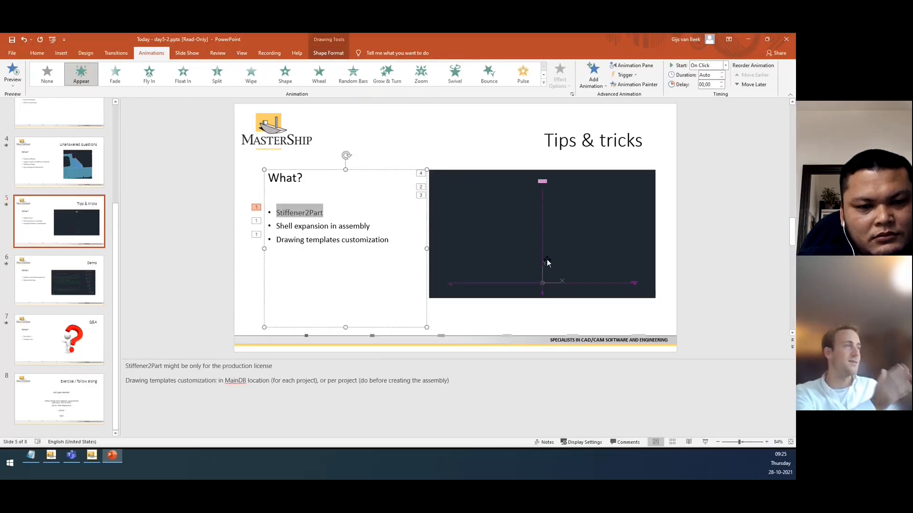
pyautogui.doubleClick(586, 238)
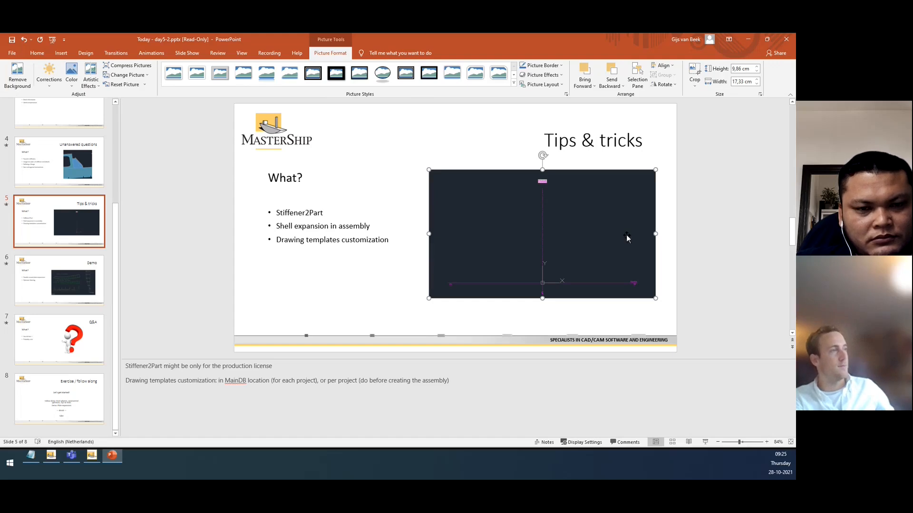
pyautogui.click(622, 319)
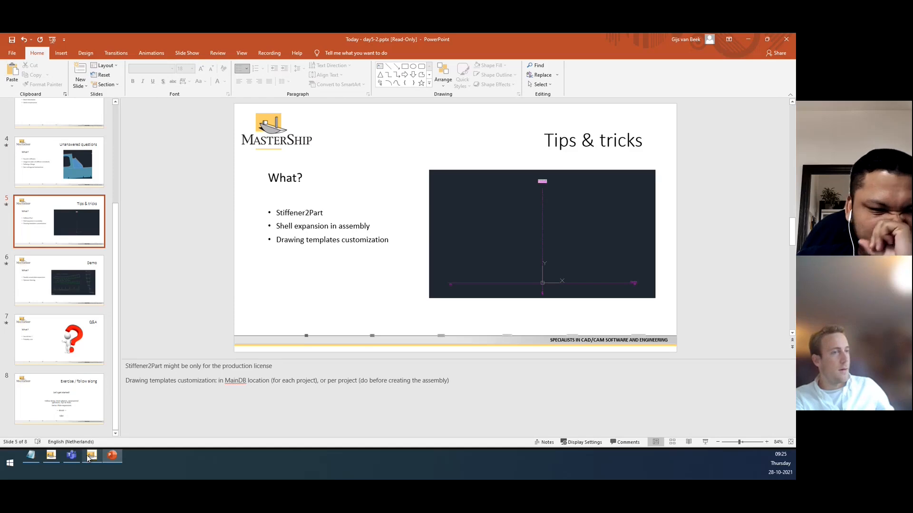
pyautogui.moveTo(91, 457)
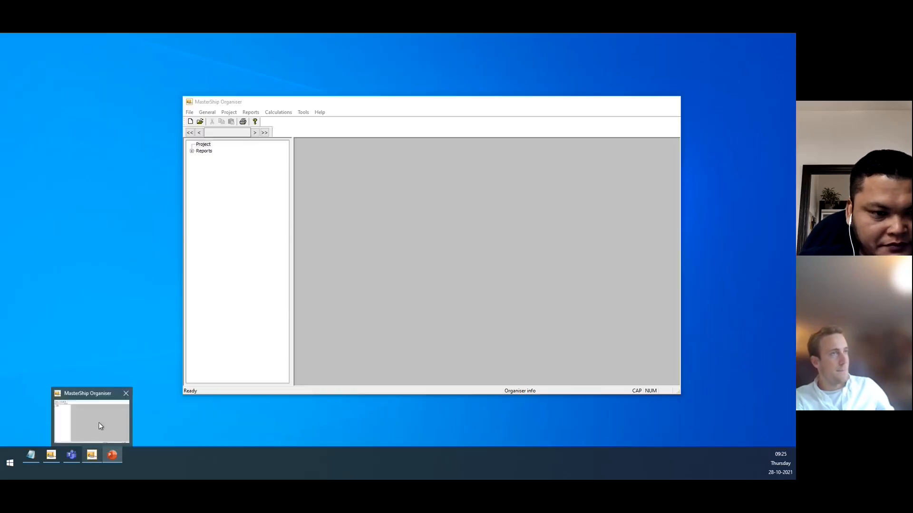
pyautogui.click(98, 423)
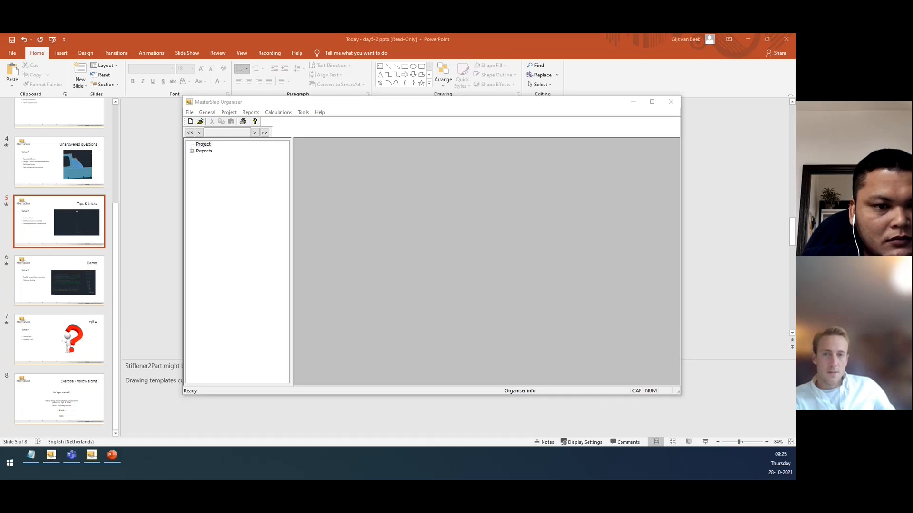
pyautogui.press('capslock')
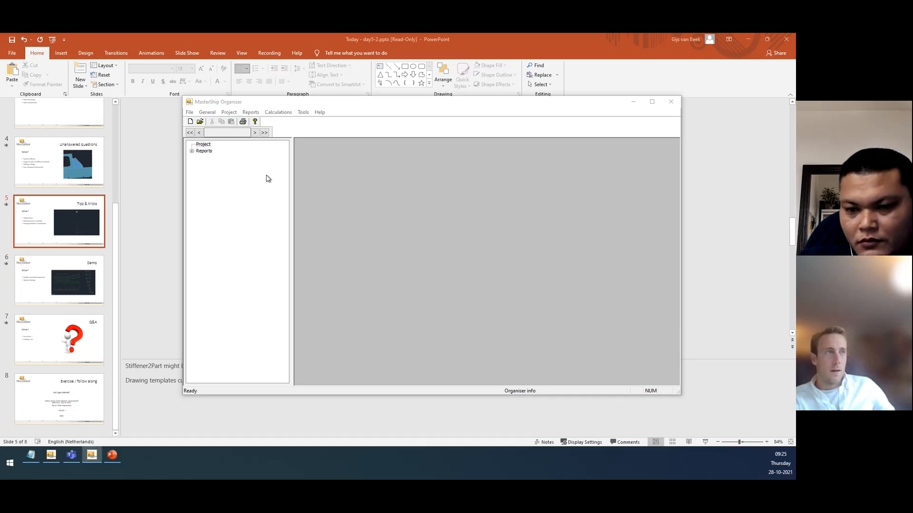
pyautogui.click(174, 253)
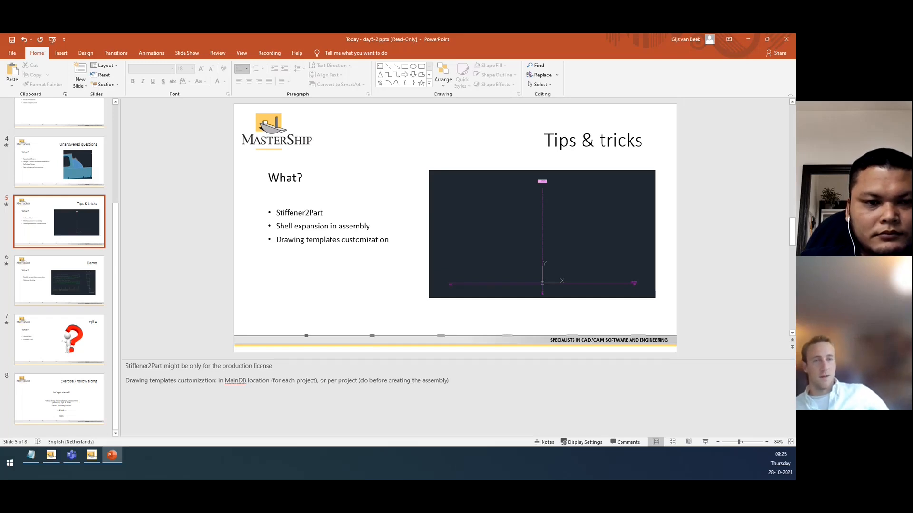
# In File Explorer, view the general drawing templates under _Settings and go up to the MasterShip Projects folder.
pyautogui.moveTo(513, 190); pyautogui.dragTo(500, 95)
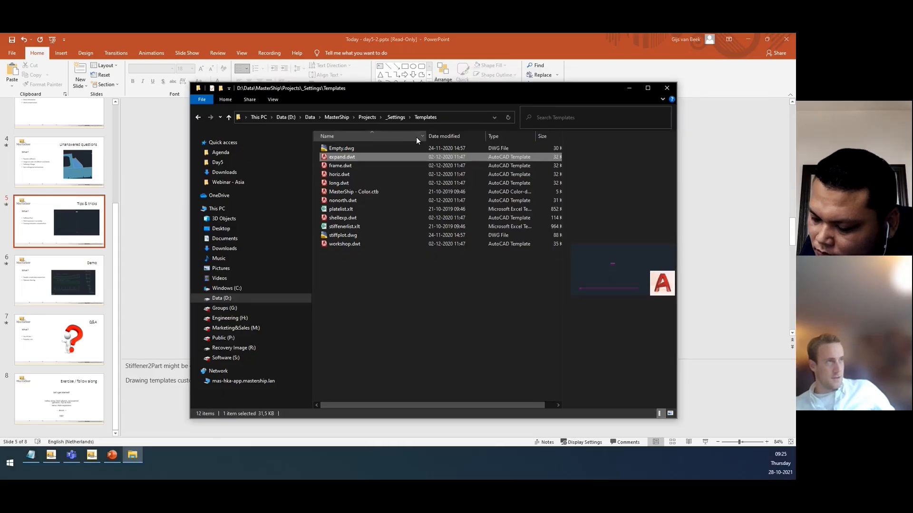
pyautogui.click(366, 118)
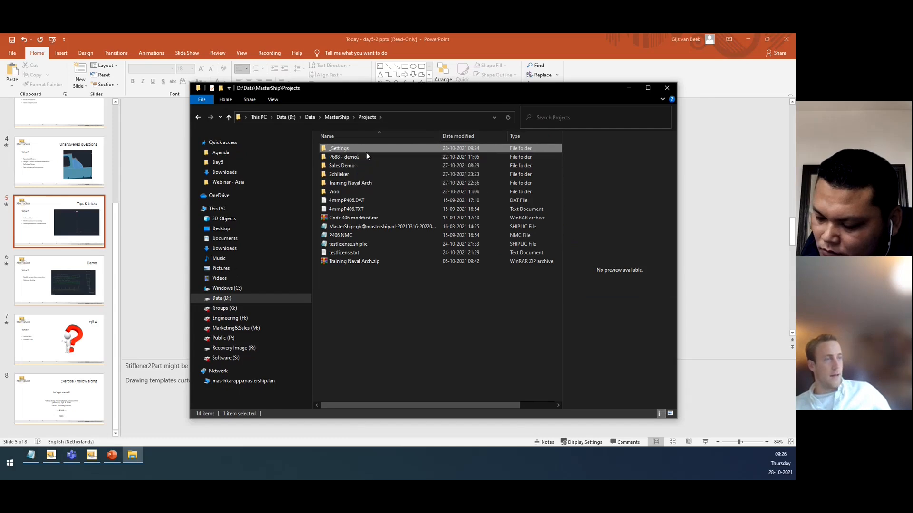
pyautogui.click(406, 329)
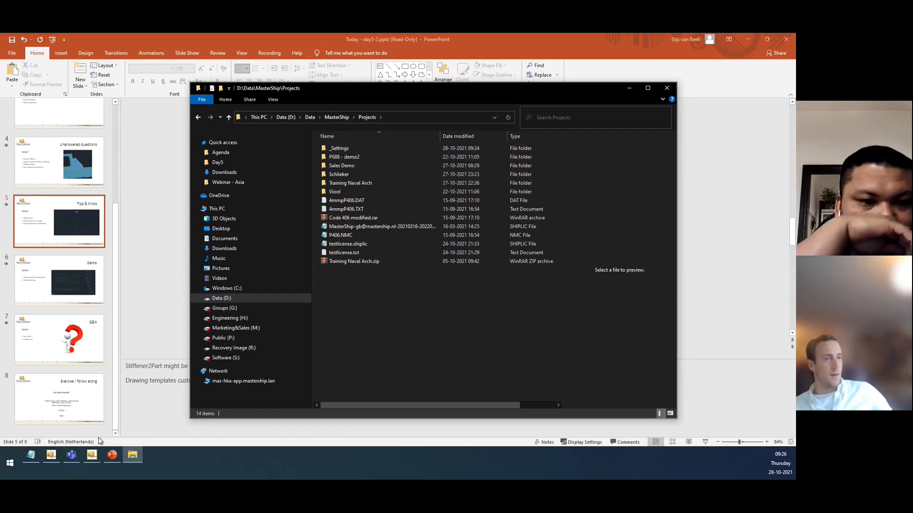
# Switch to MasterShip Organiser and start a new project with the code Template-project.
pyautogui.click(93, 455)
pyautogui.click(190, 122)
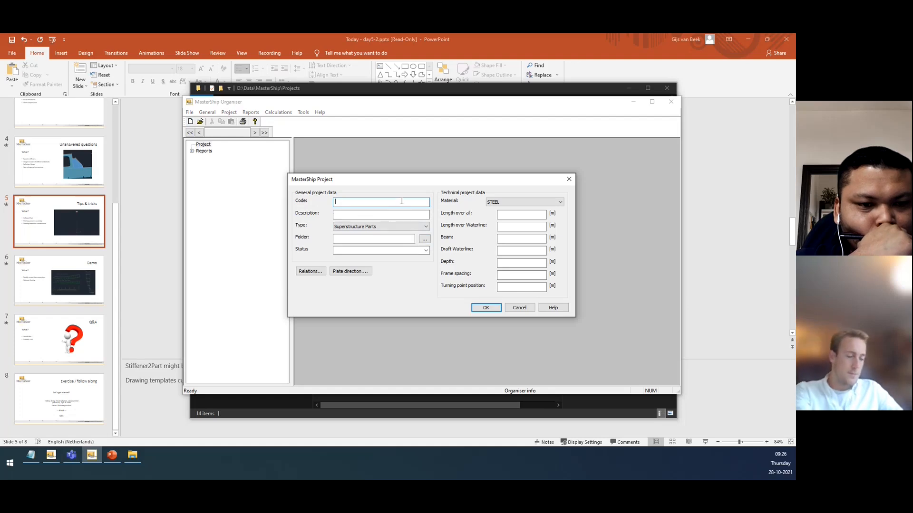
pyautogui.write('Template-project')
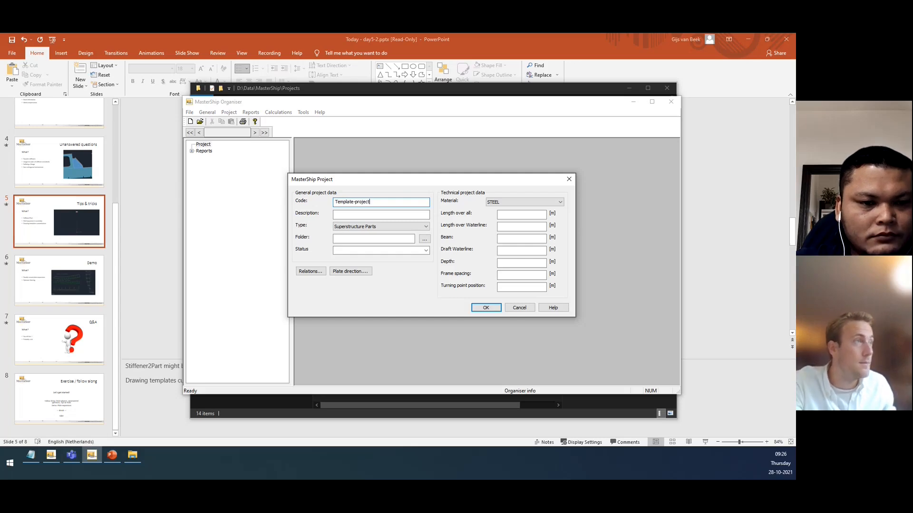
# Set the new project's folder to Training Naval Arch inside the MasterShip Projects folder.
pyautogui.click(425, 239)
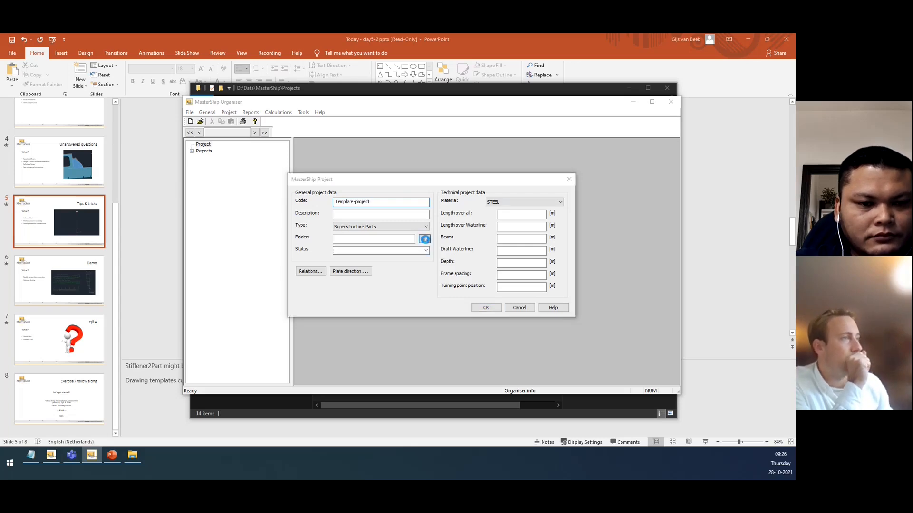
pyautogui.click(470, 169)
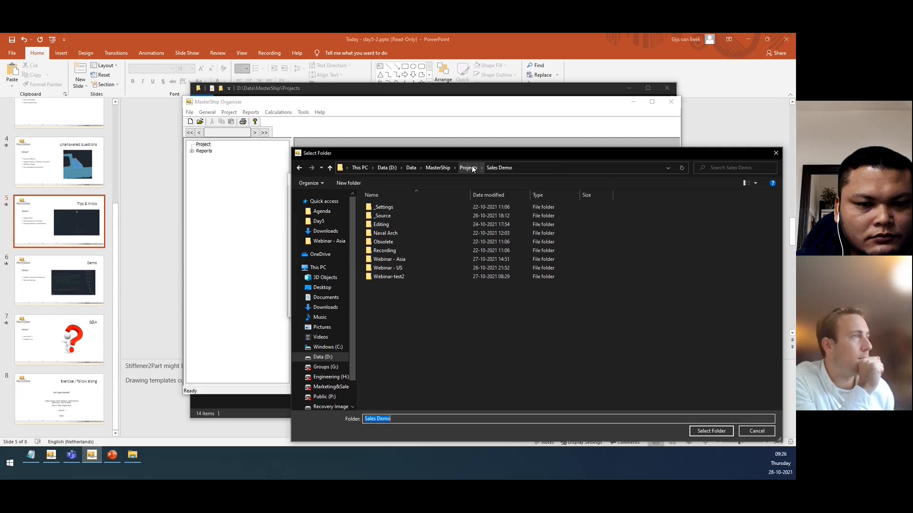
pyautogui.doubleClick(405, 242)
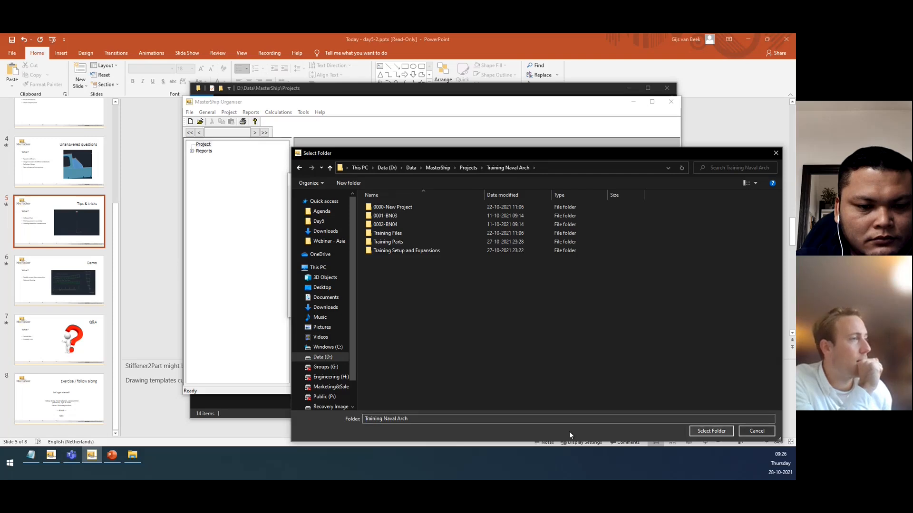
pyautogui.click(704, 432)
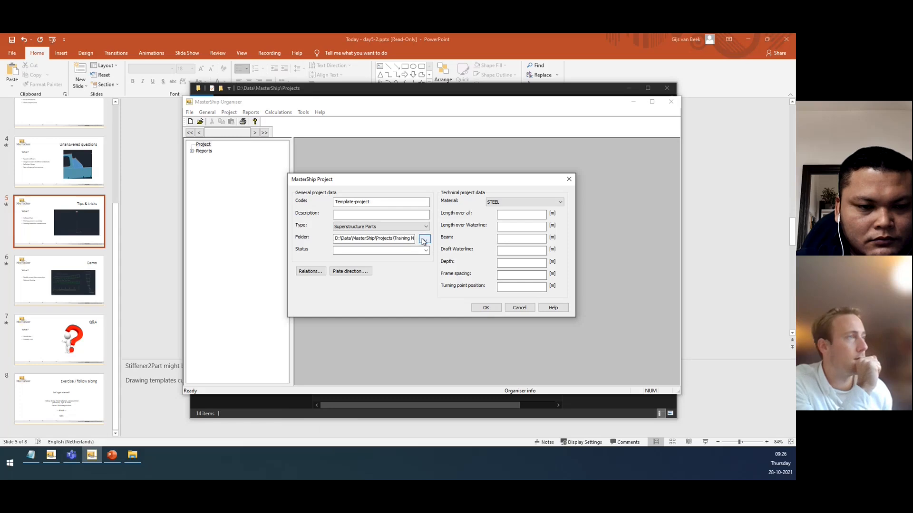
# Create a Template project folder inside Training Naval Arch, set it as the new project's folder and create the project.
pyautogui.click(423, 240)
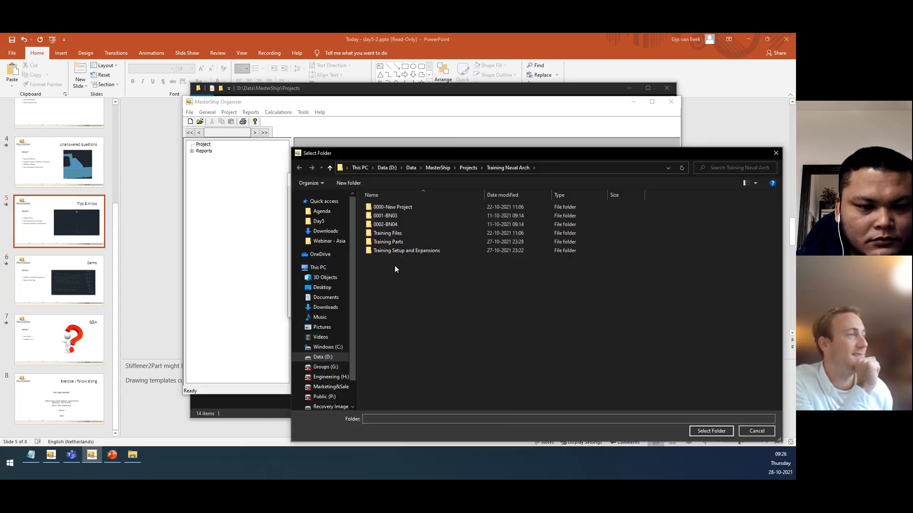
pyautogui.rightClick(396, 267)
pyautogui.moveTo(494, 415)
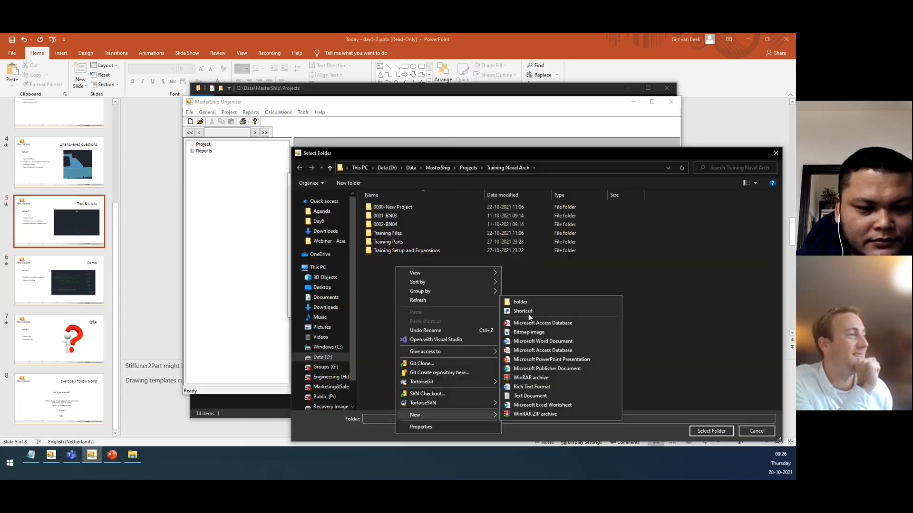
pyautogui.click(525, 303)
pyautogui.write('Template project')
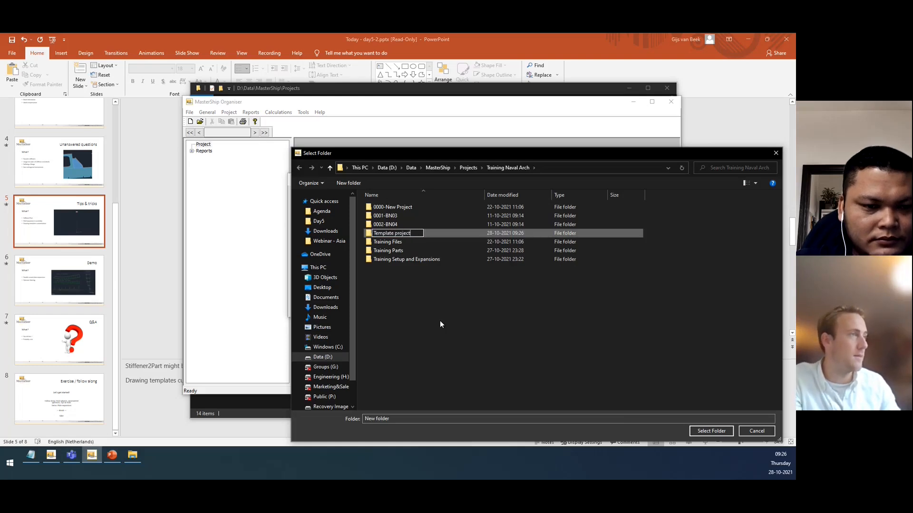
pyautogui.press('Return')
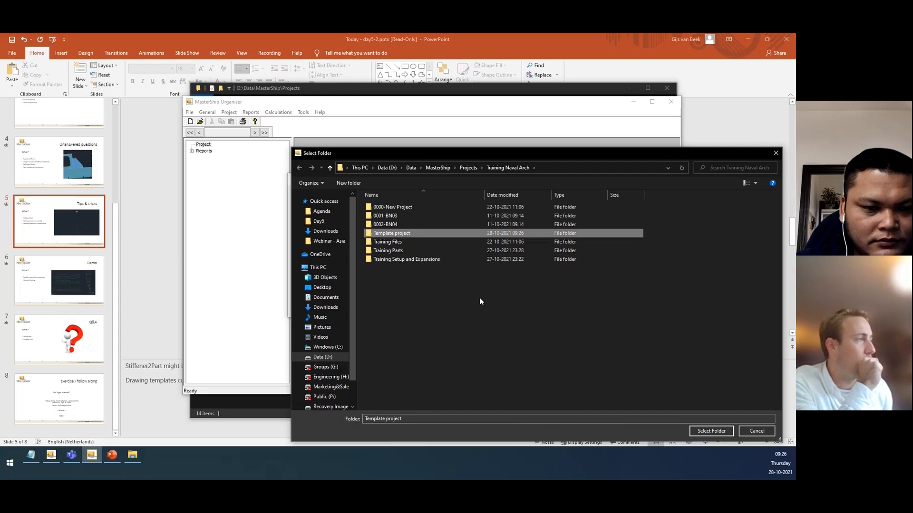
pyautogui.click(711, 431)
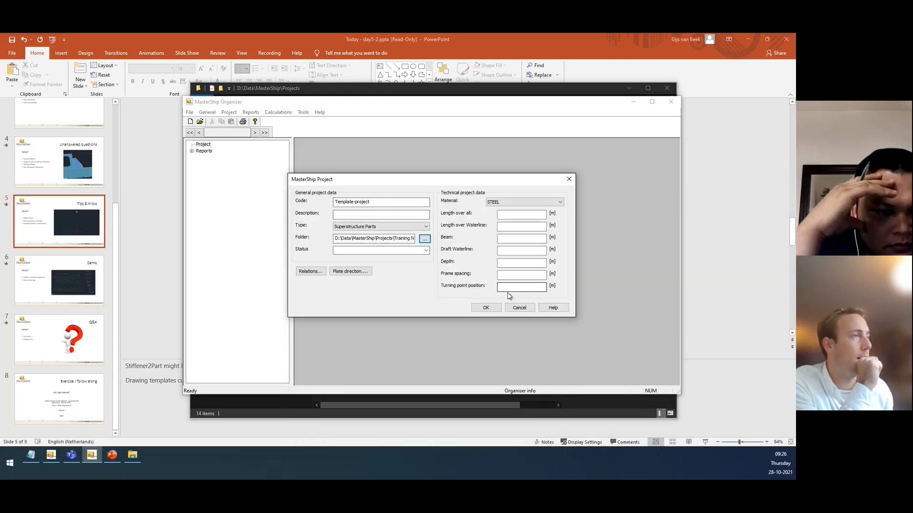
pyautogui.click(485, 308)
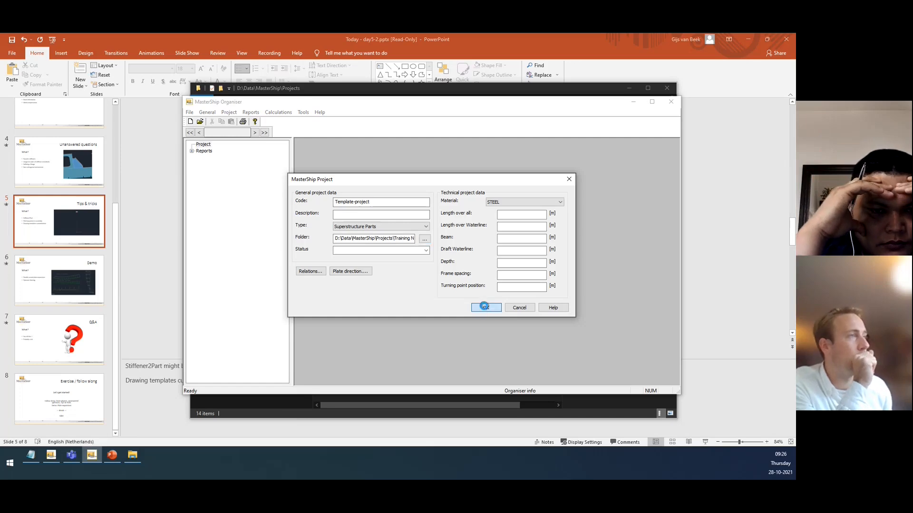
# Switch to File Explorer and open the Templates folder of Template project inside Training Naval Arch.
pyautogui.click(340, 90)
pyautogui.doubleClick(372, 174)
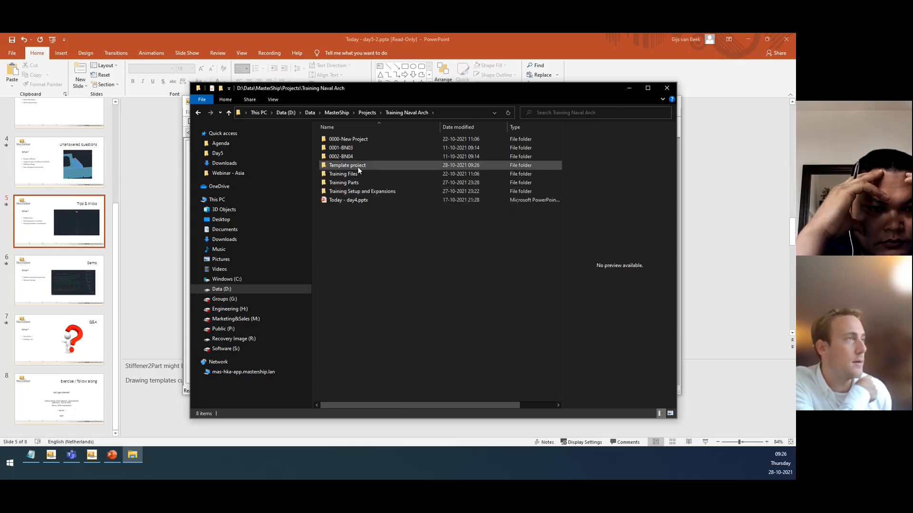
pyautogui.doubleClick(357, 167)
pyautogui.moveTo(390, 273); pyautogui.dragTo(388, 245)
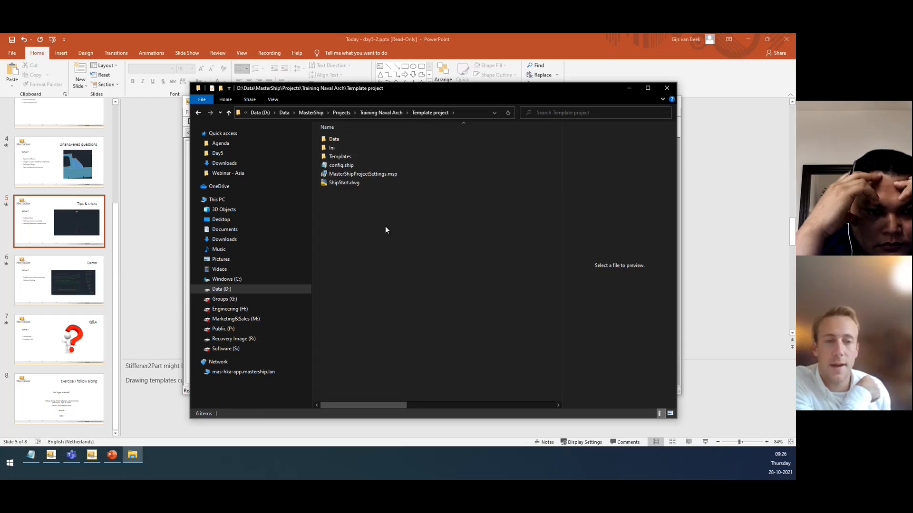
pyautogui.doubleClick(367, 157)
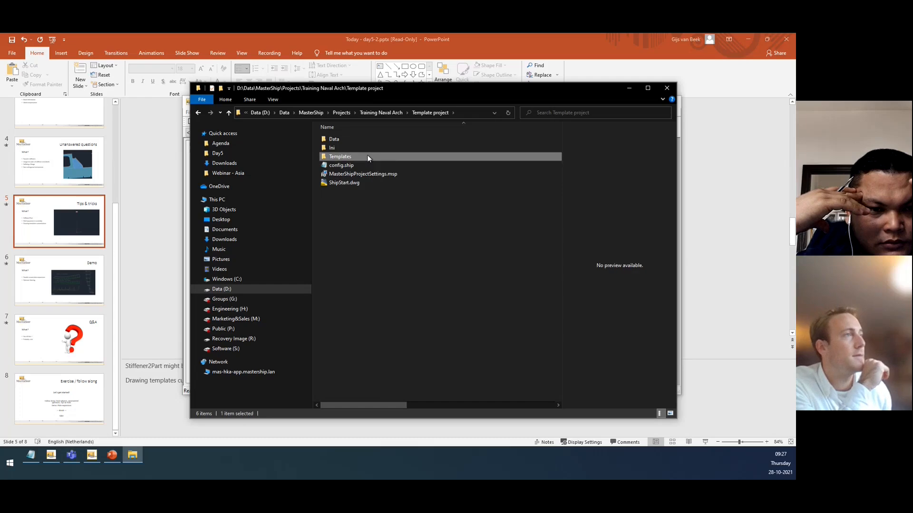
# Preview the project's drawing templates expand.dwt, horiz.dwt and long.dwt.
pyautogui.click(369, 147)
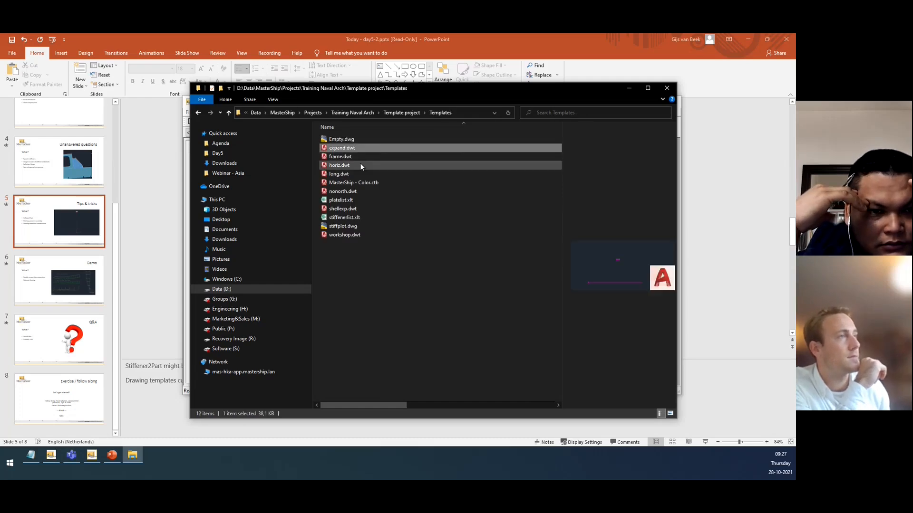
pyautogui.click(358, 165)
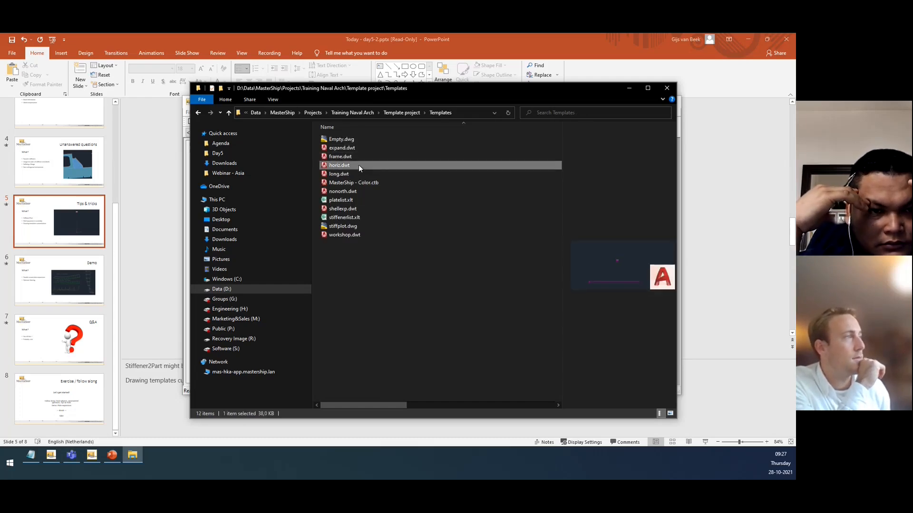
pyautogui.click(353, 174)
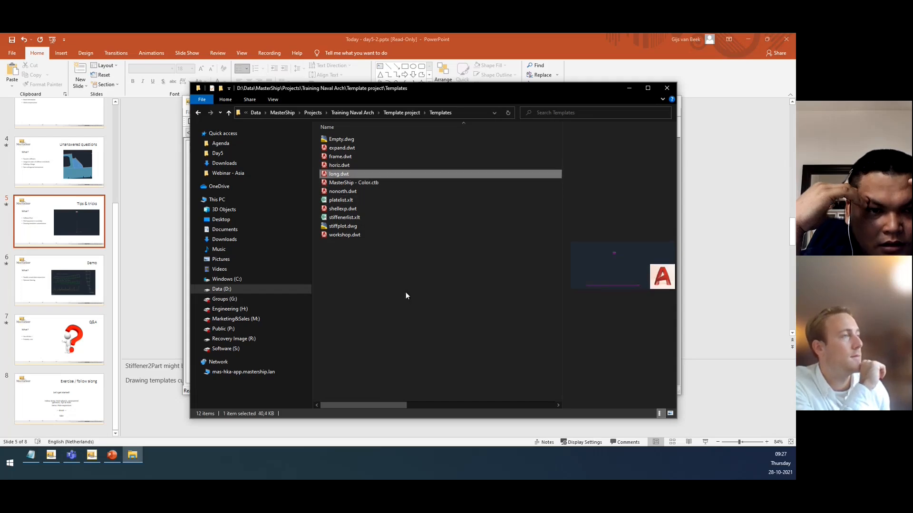
pyautogui.click(378, 285)
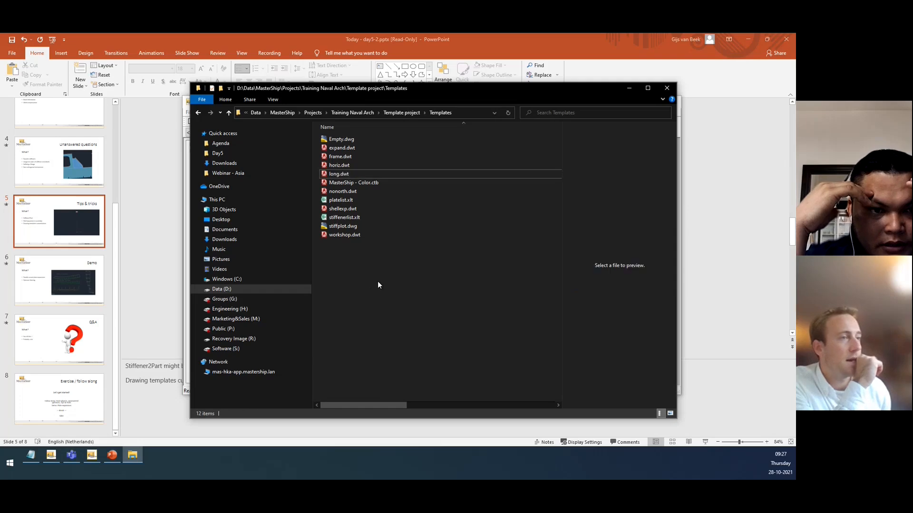
# Switch to MasterShip AutoCAD and browse for a file to open in the Templates folder of Template project under Training Naval Arch.
pyautogui.click(92, 455)
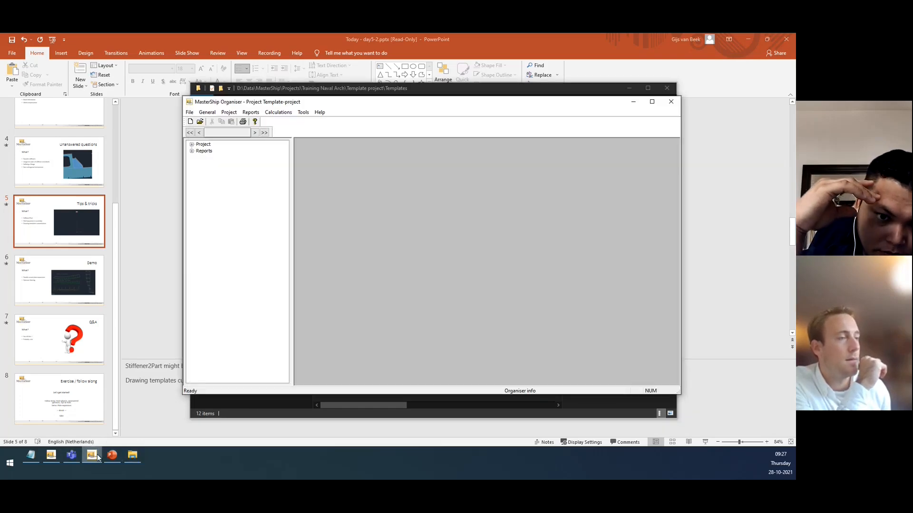
pyautogui.click(50, 453)
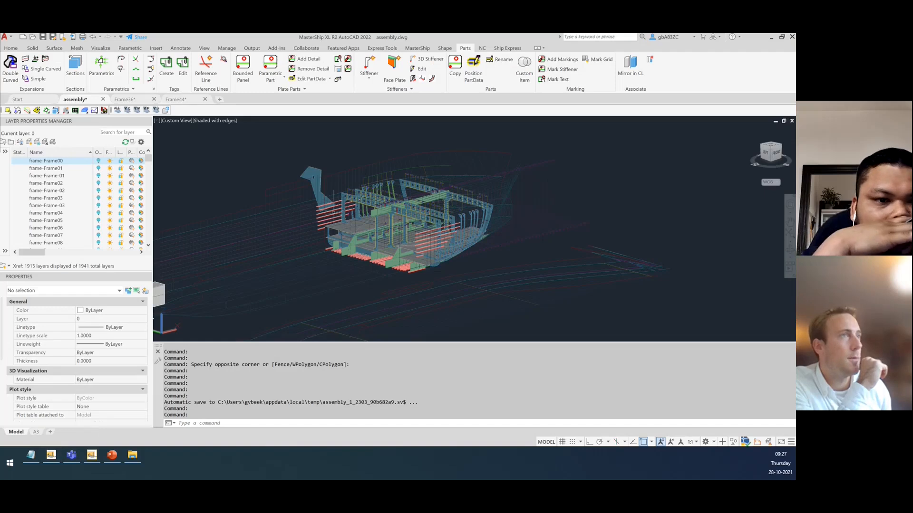
pyautogui.click(33, 40)
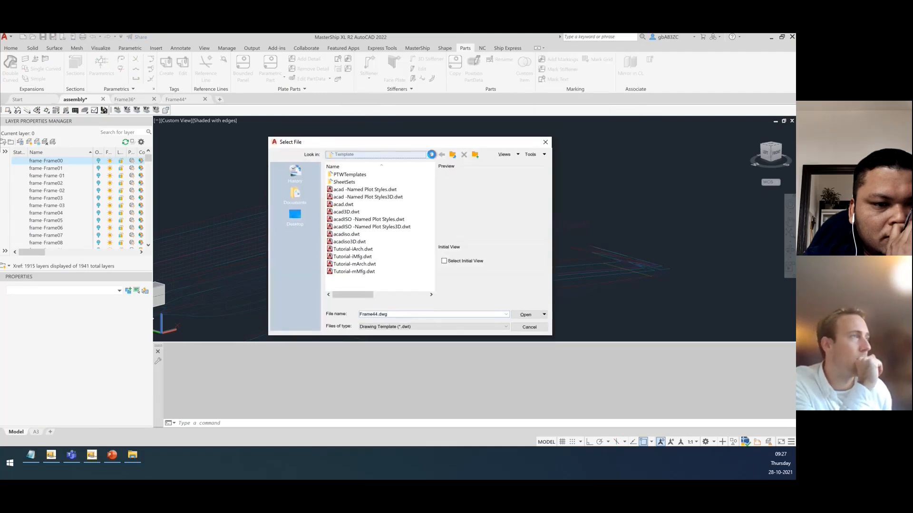
pyautogui.click(431, 156)
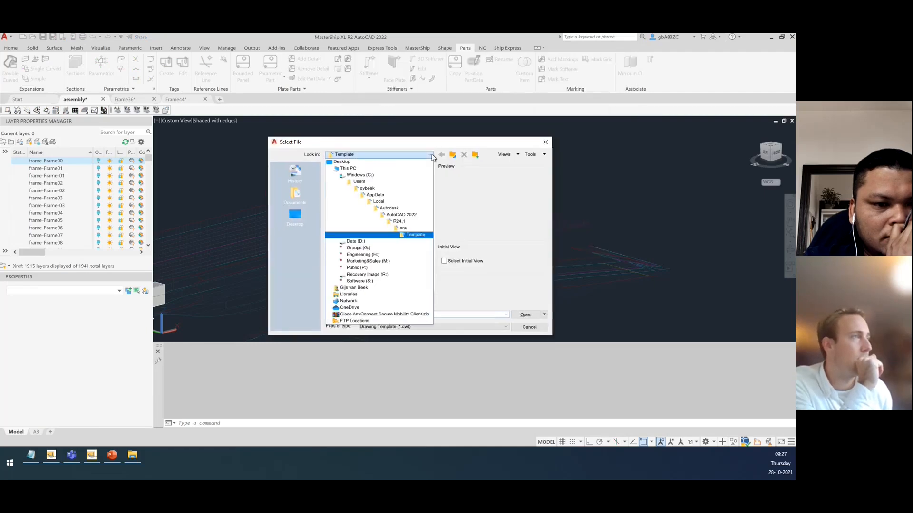
pyautogui.click(357, 242)
pyautogui.doubleClick(338, 182)
pyautogui.doubleClick(344, 189)
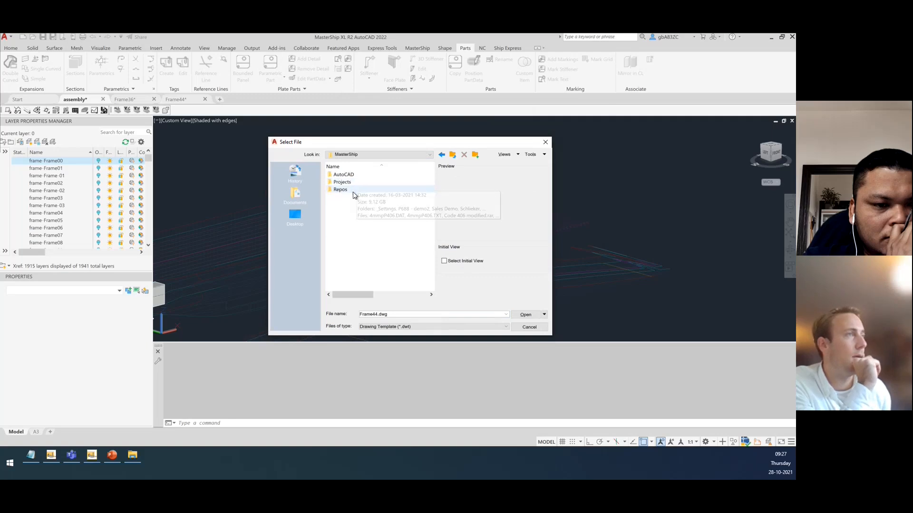
pyautogui.doubleClick(361, 183)
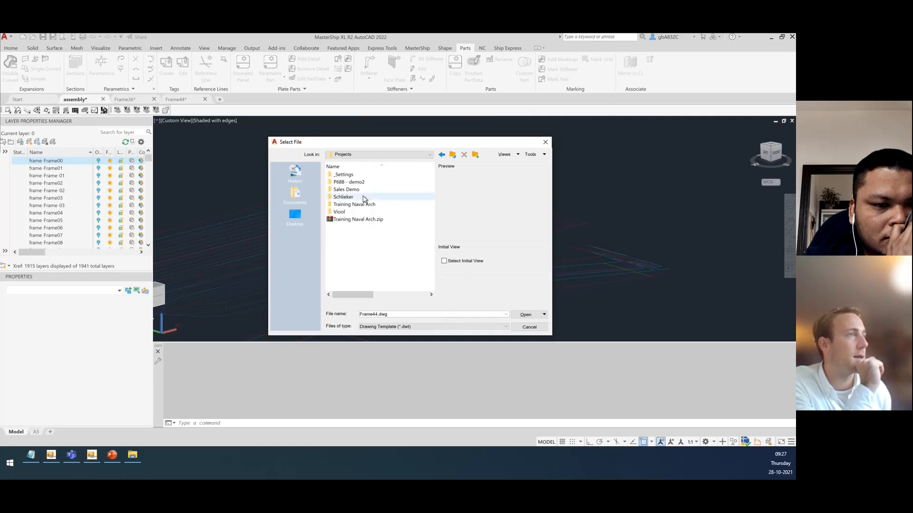
pyautogui.doubleClick(362, 204)
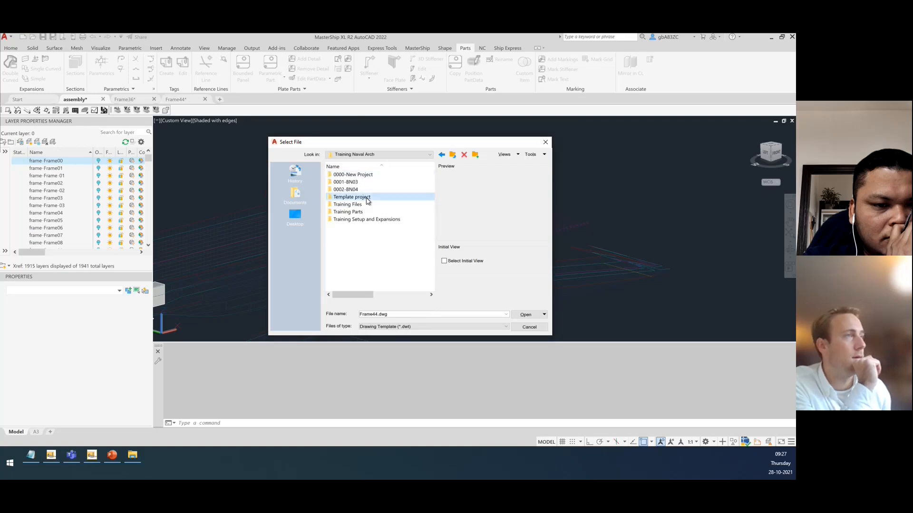
pyautogui.doubleClick(368, 202)
pyautogui.doubleClick(346, 190)
# Preview the expand, shellexp, frame and workshop templates and open frame.dwt.
pyautogui.click(356, 176)
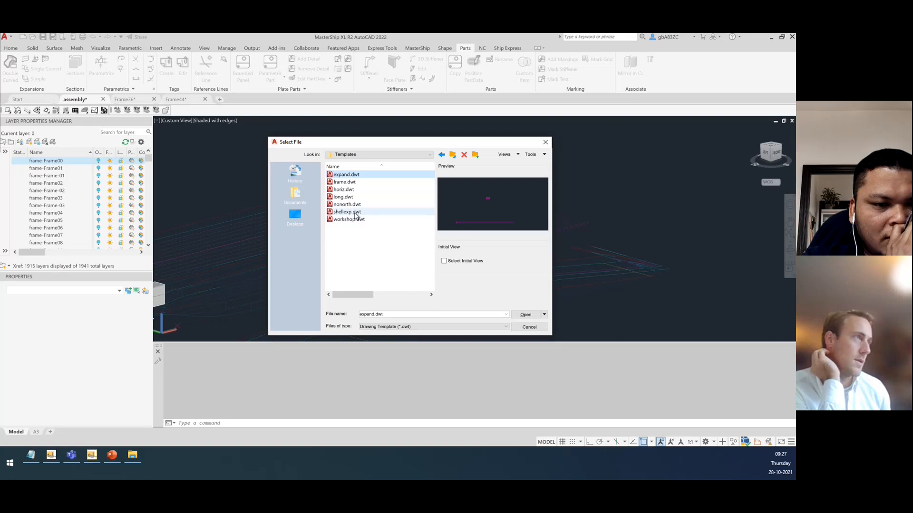
pyautogui.click(356, 214)
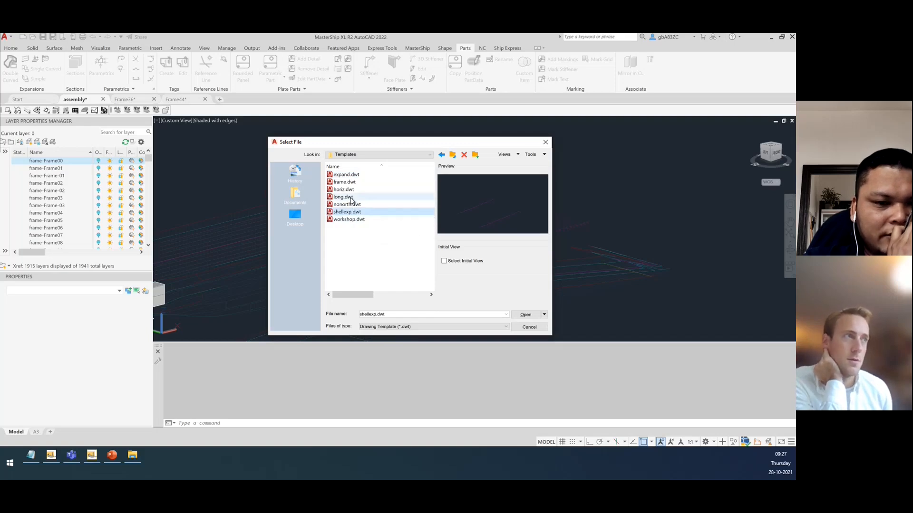
pyautogui.click(349, 183)
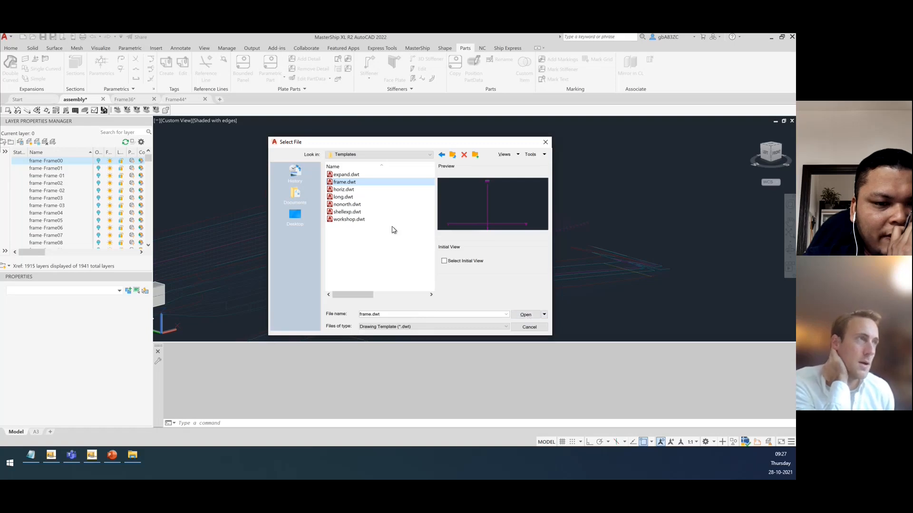
pyautogui.click(362, 220)
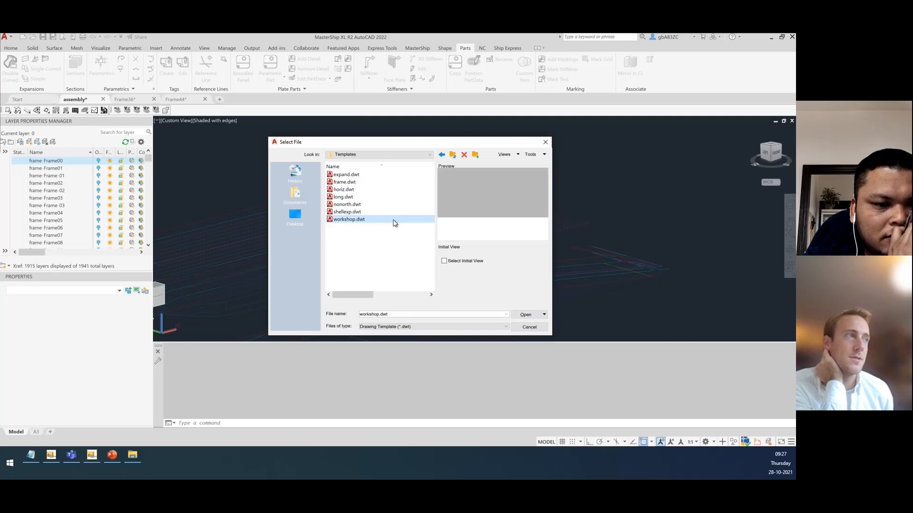
pyautogui.click(354, 184)
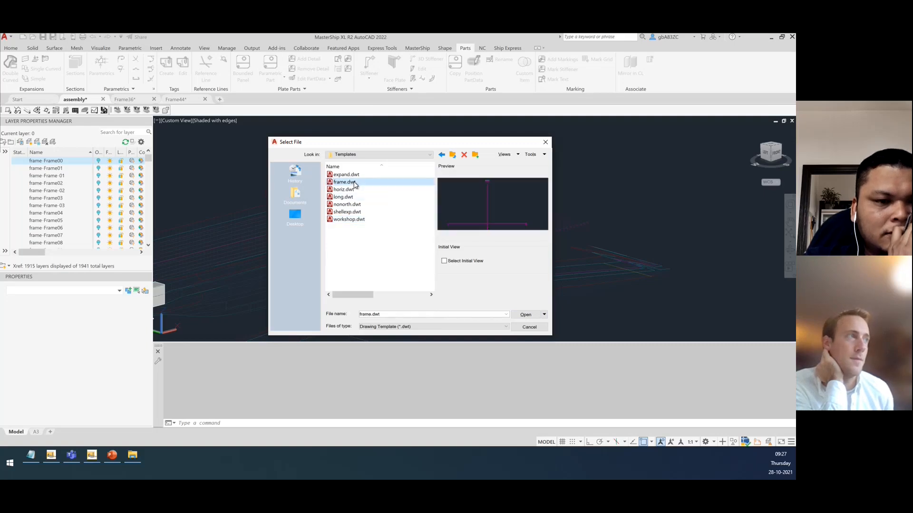
pyautogui.click(523, 314)
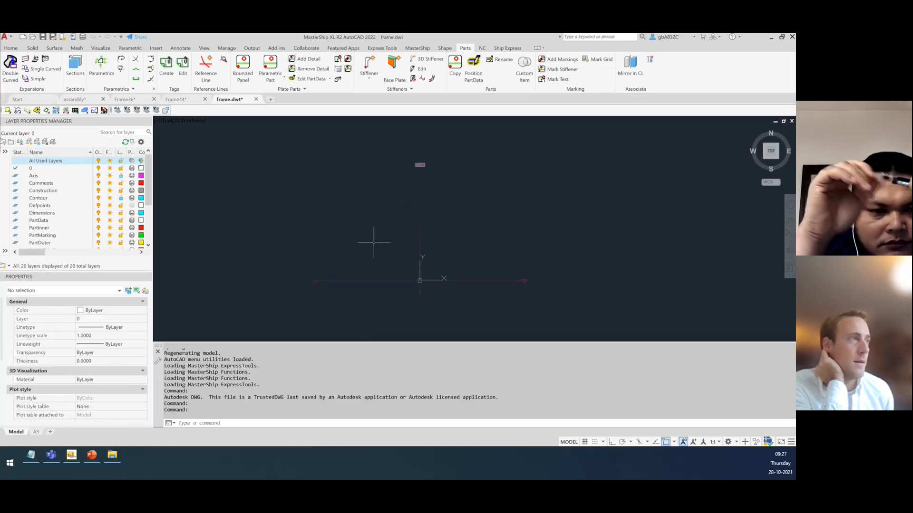
# Examine the horizontal axis line's properties and the list of layers in the frame template.
pyautogui.scroll(4, 435, 283)
pyautogui.scroll(-4, 533, 286)
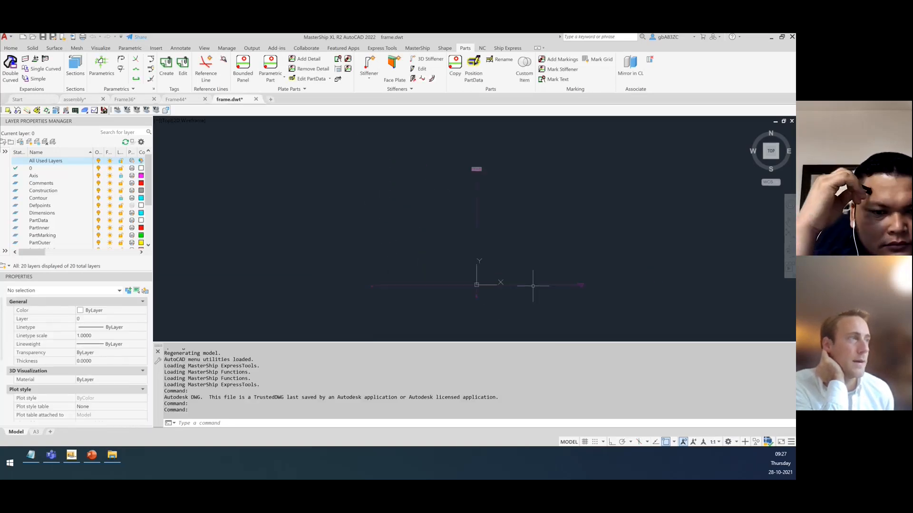
pyautogui.click(607, 296)
pyautogui.click(559, 268)
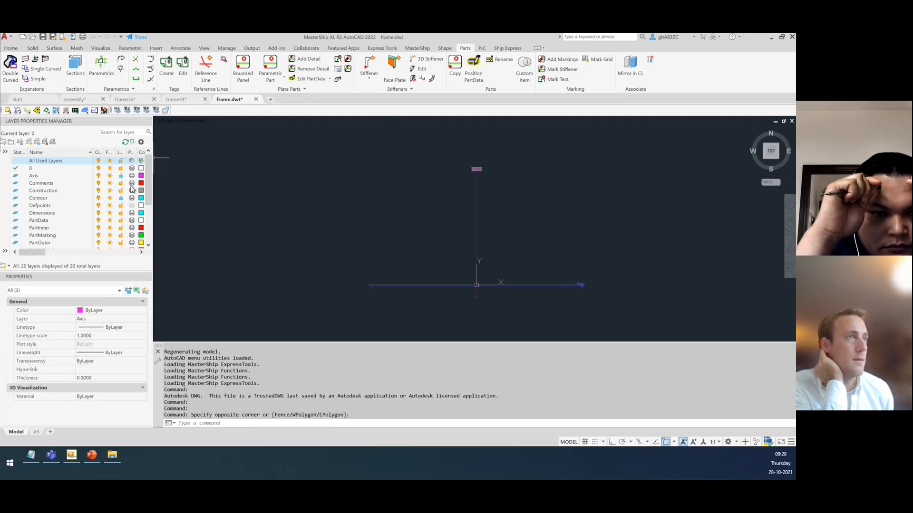
pyautogui.scroll(-3, 100, 186)
pyautogui.scroll(-1, 101, 191)
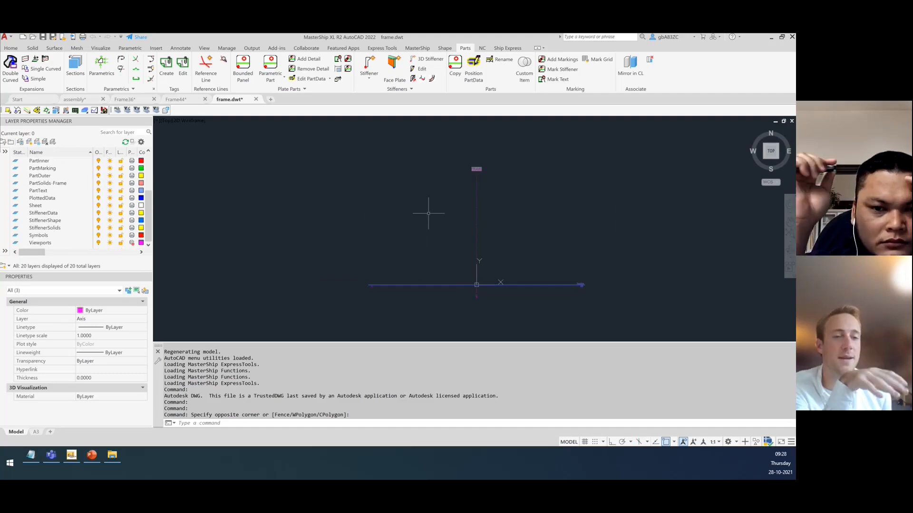
pyautogui.press('Escape')
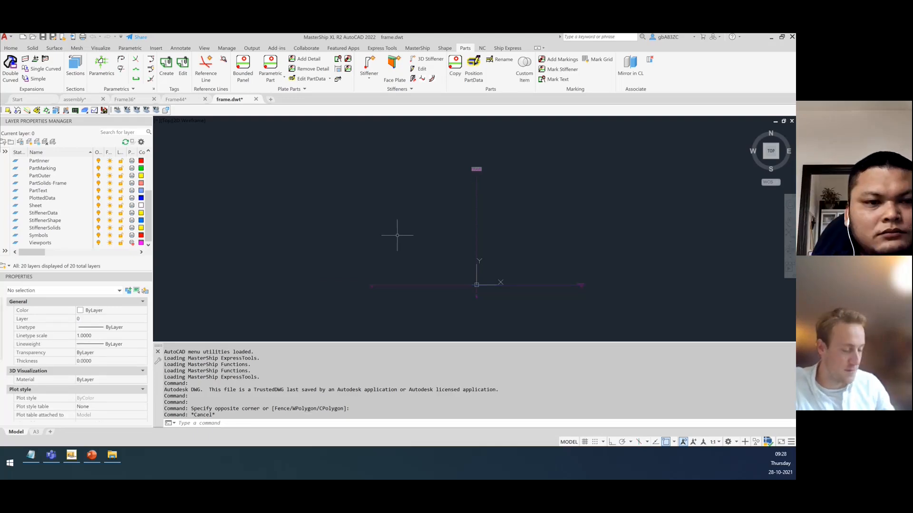
# Draw a trial circle beside the vertical axis above the horizontal axis line, and delete it.
pyautogui.write('cir')
pyautogui.press('Return')
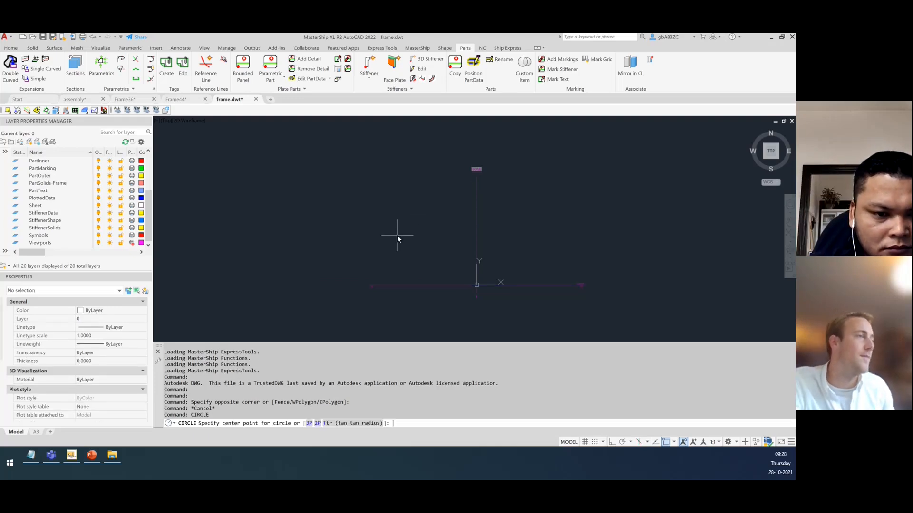
pyautogui.click(429, 227)
pyautogui.click(453, 242)
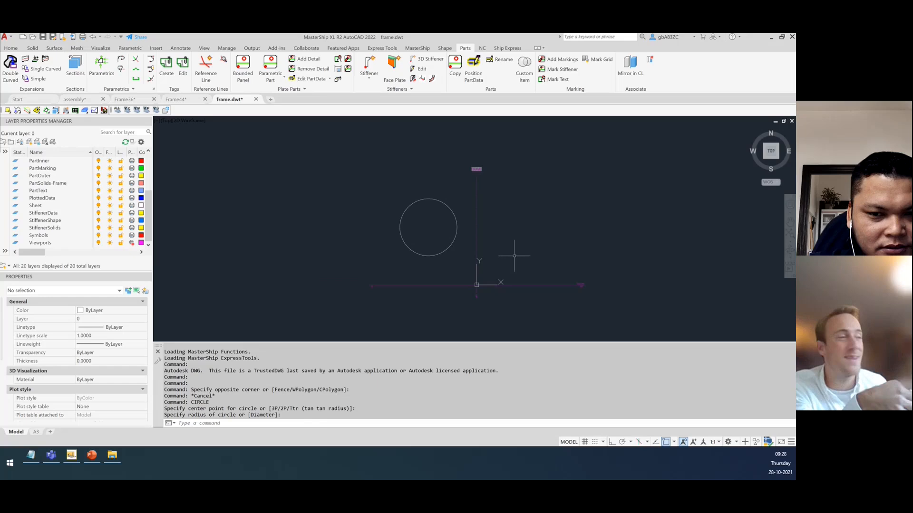
pyautogui.click(459, 190)
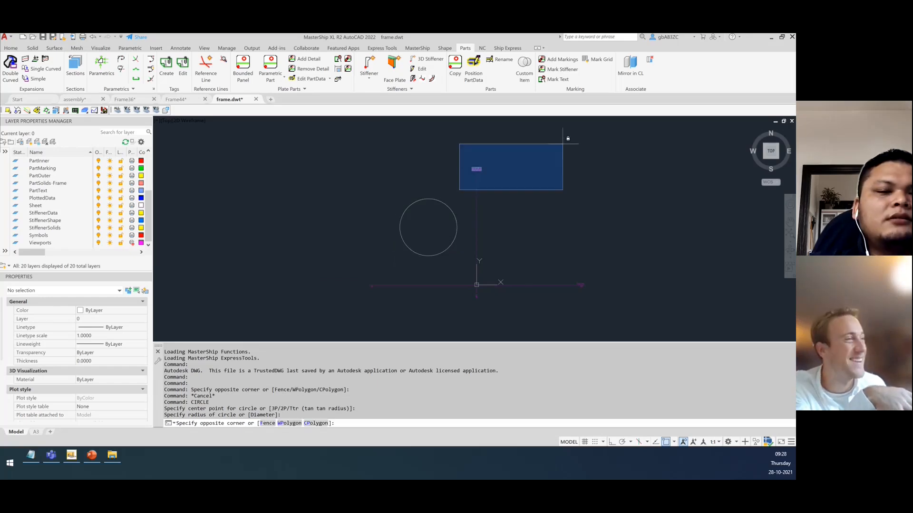
pyautogui.click(396, 212)
pyautogui.press('Delete')
# Select the horizontal axis line of the frame template and unlock the Axis layer.
pyautogui.click(581, 298)
pyautogui.click(608, 302)
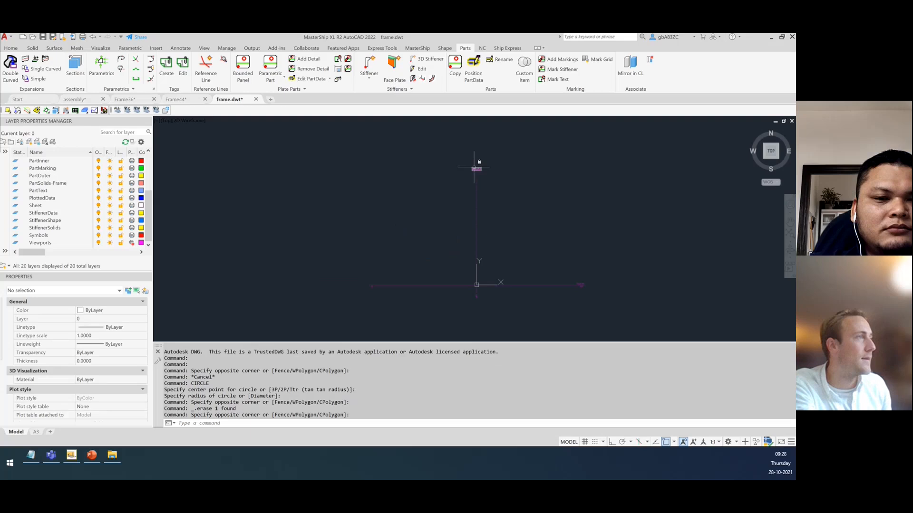
pyautogui.click(607, 287)
pyautogui.click(565, 263)
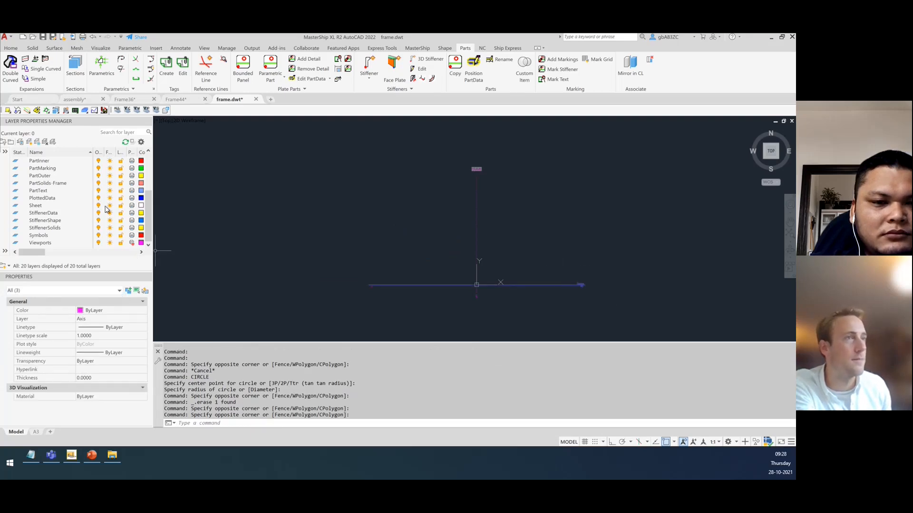
pyautogui.scroll(3, 107, 212)
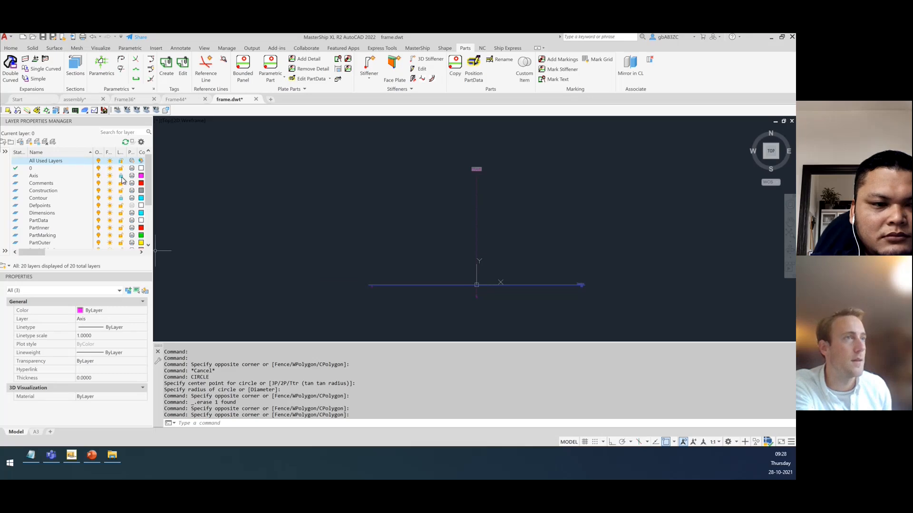
pyautogui.click(122, 178)
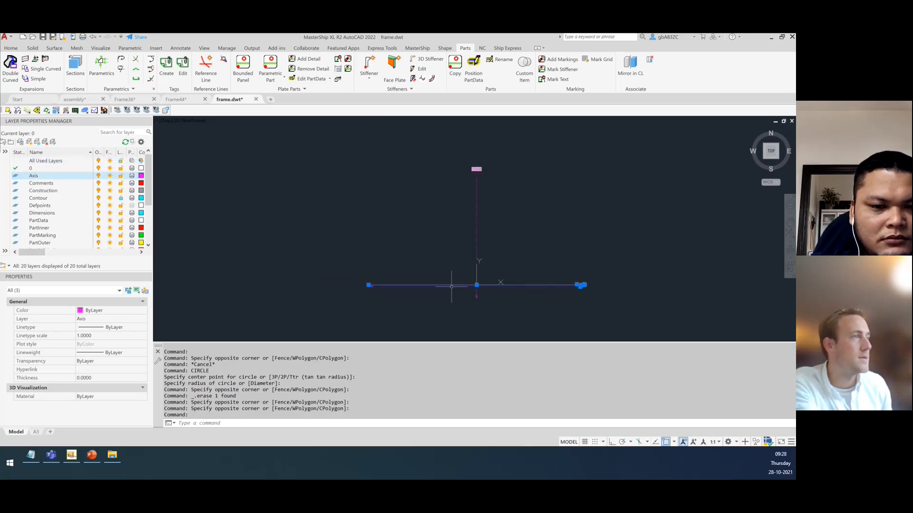
# Stretch the left end of the horizontal axis line outward by about 10,000 units with Ortho on.
pyautogui.click(368, 285)
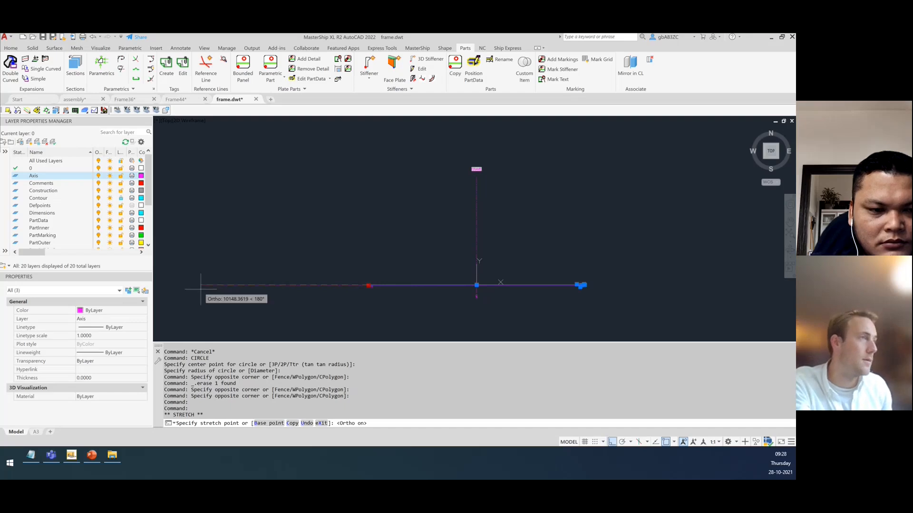
pyautogui.press('F8')
pyautogui.click(196, 285)
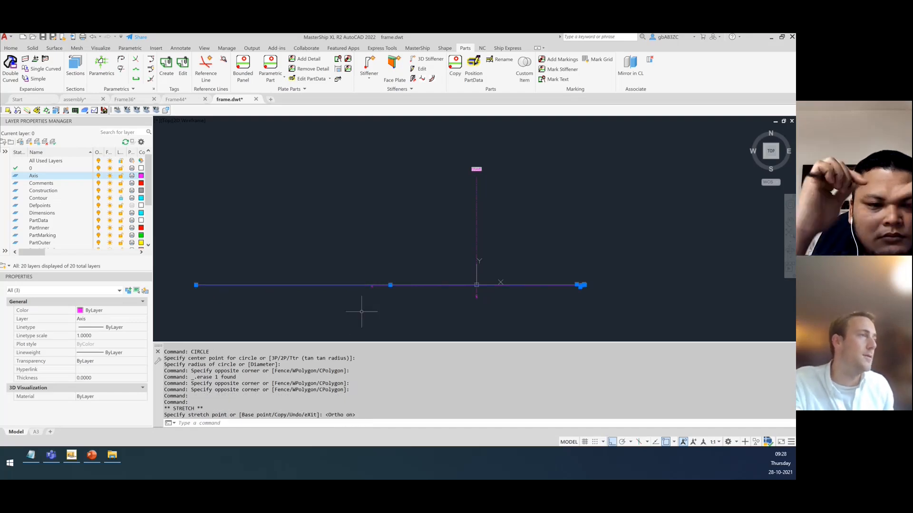
pyautogui.press('Escape')
# Move the small text marker to the extended axis line's new left end, and save and close frame.dwt.
pyautogui.click(385, 294)
pyautogui.click(372, 285)
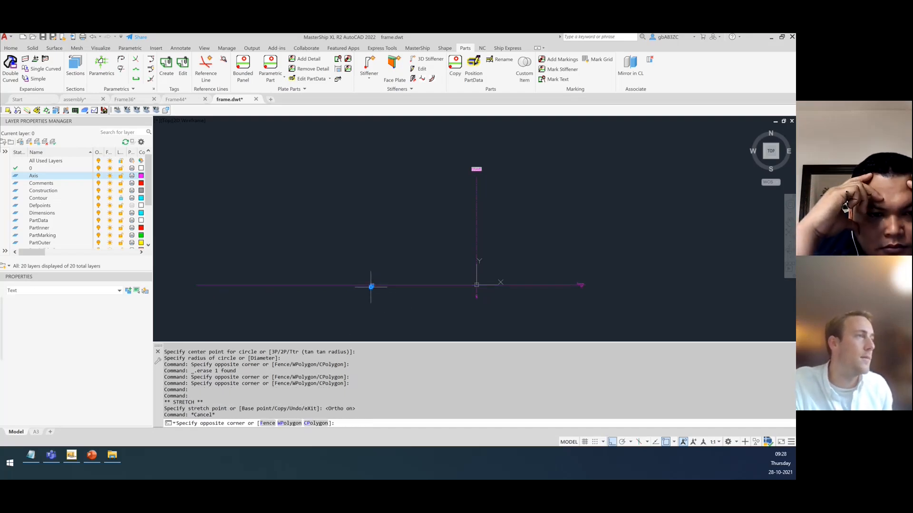
pyautogui.write('move')
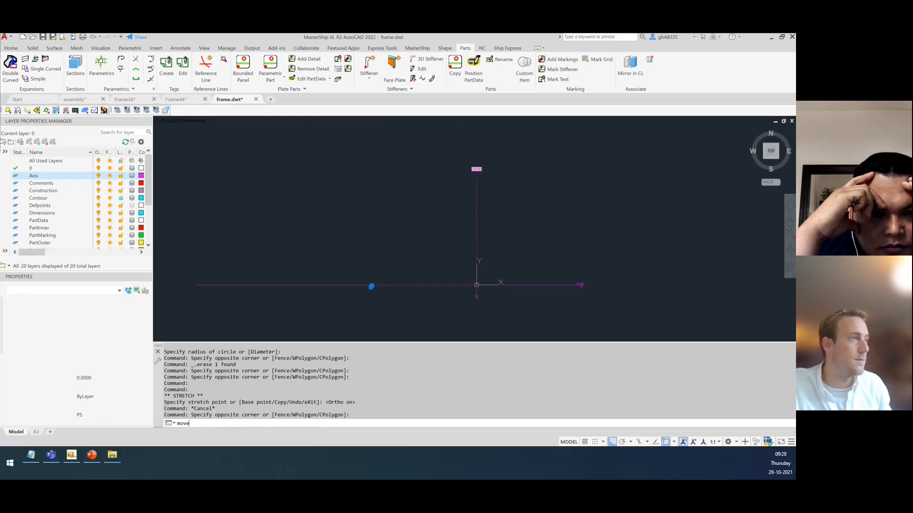
pyautogui.press('Return')
pyautogui.click(398, 315)
pyautogui.click(232, 306)
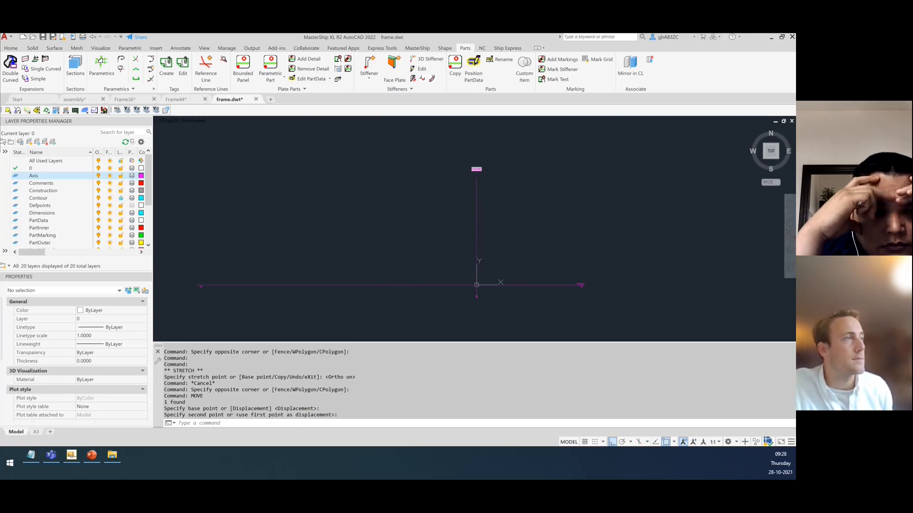
pyautogui.hotkey('ctrl', 's')
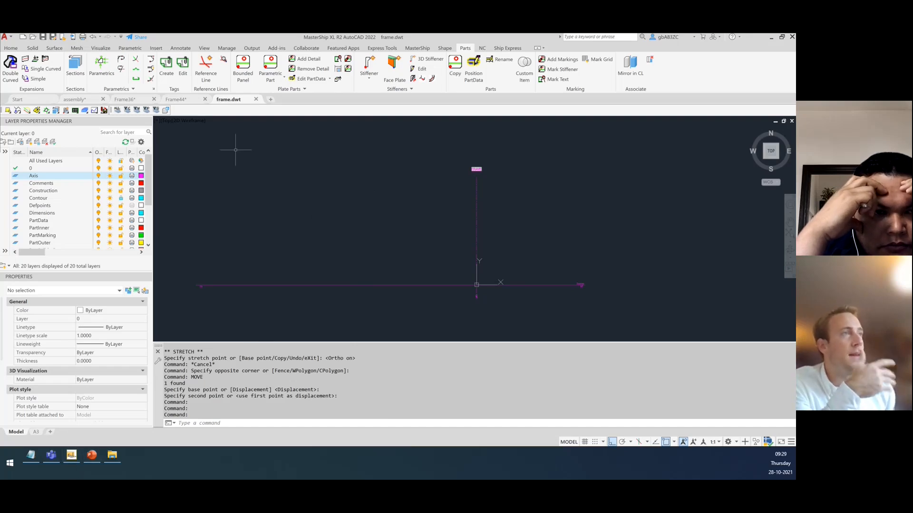
pyautogui.click(256, 99)
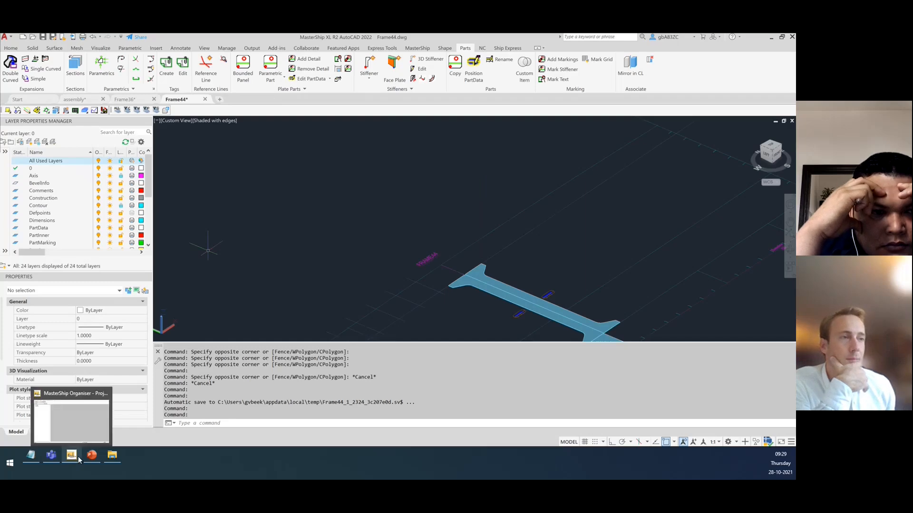
# Switch to MasterShip Organiser and view the Define Assembly wizard up to its frame positions page, using the default geometrics file, without completing it.
pyautogui.click(81, 428)
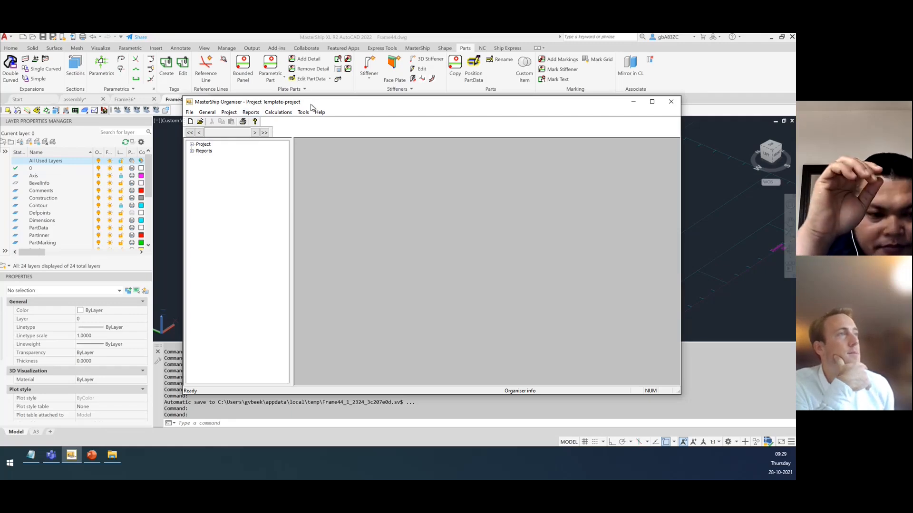
pyautogui.click(228, 113)
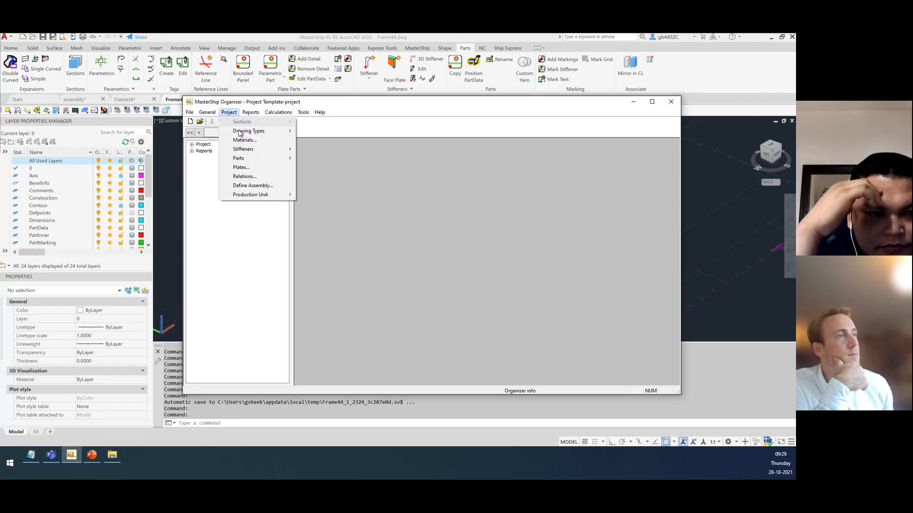
pyautogui.click(240, 189)
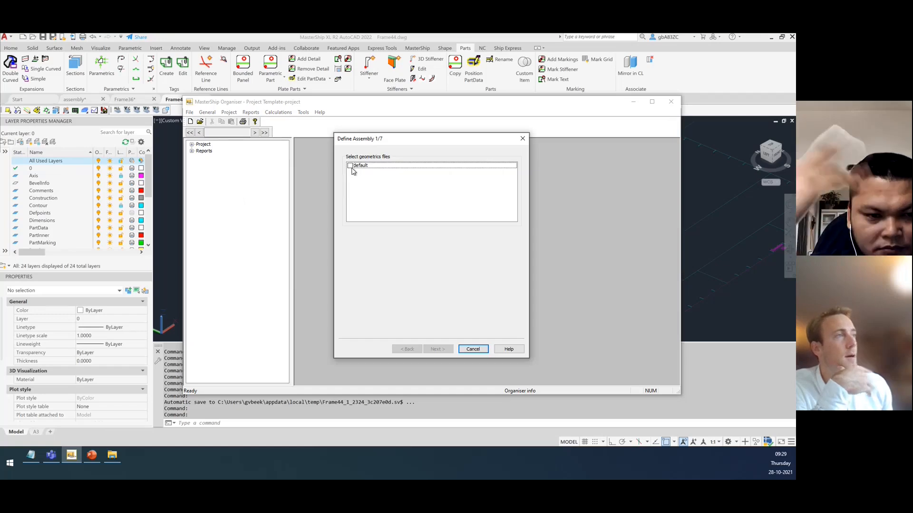
pyautogui.click(438, 349)
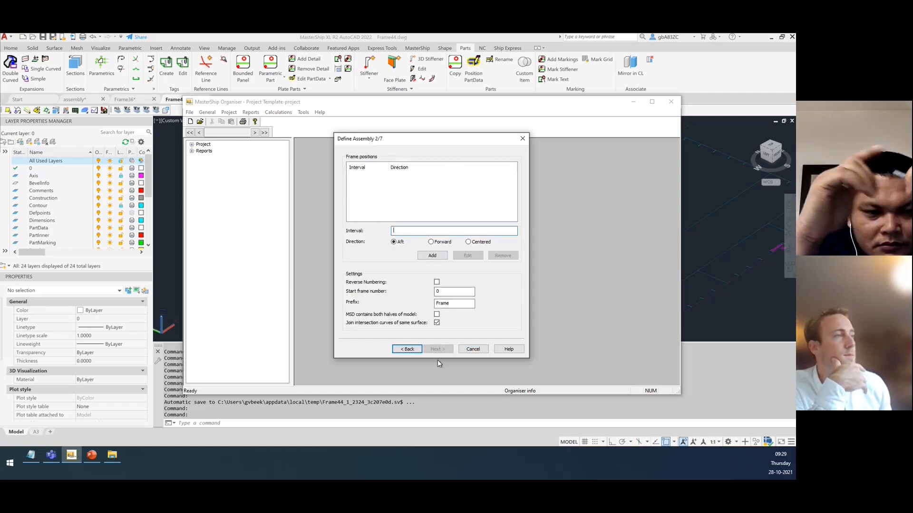
pyautogui.click(481, 351)
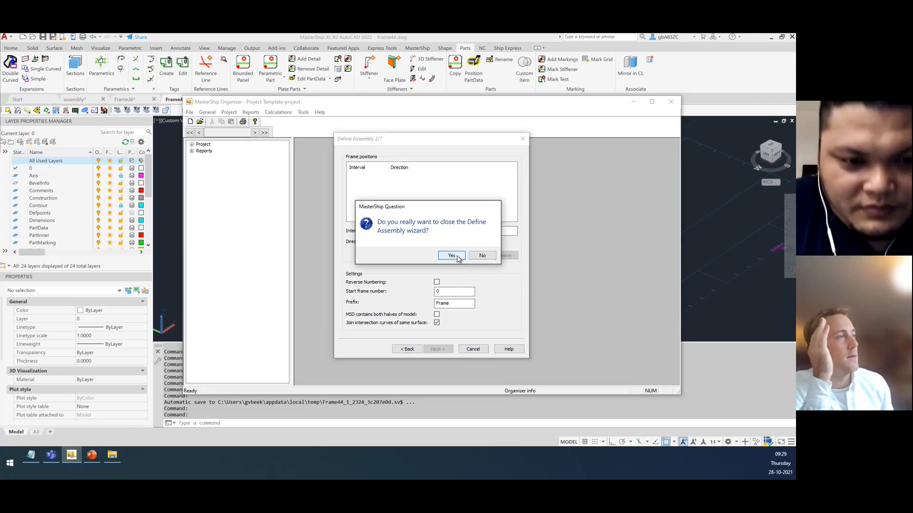
pyautogui.click(451, 255)
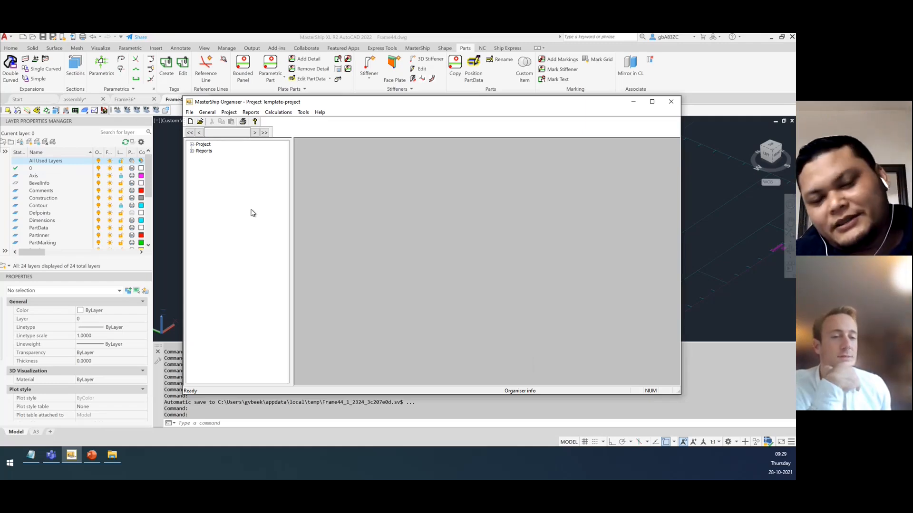
pyautogui.click(633, 104)
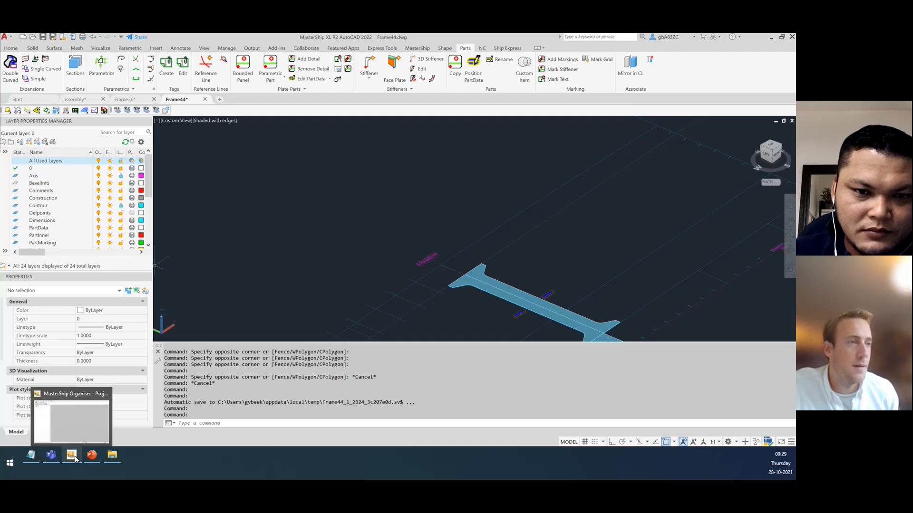
# Switch to File Explorer and delete frame.bak from the Templates folder of Template project.
pyautogui.click(113, 457)
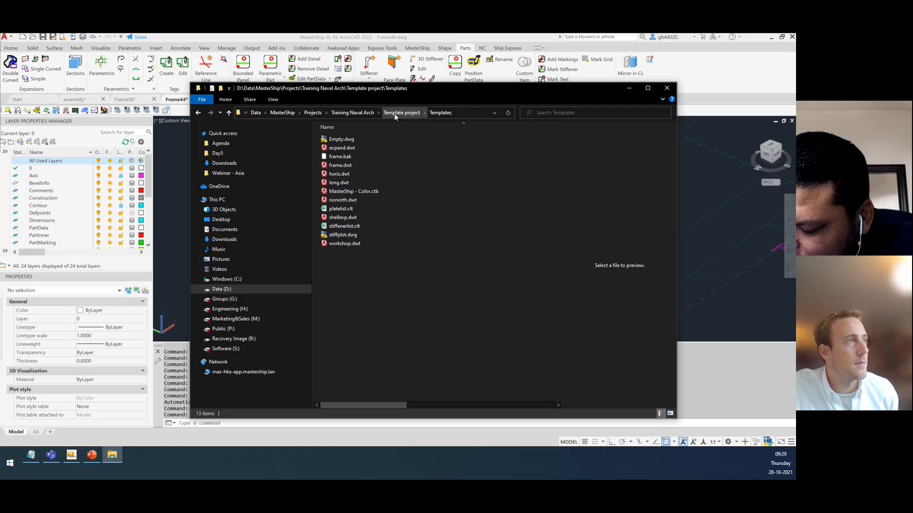
pyautogui.click(347, 157)
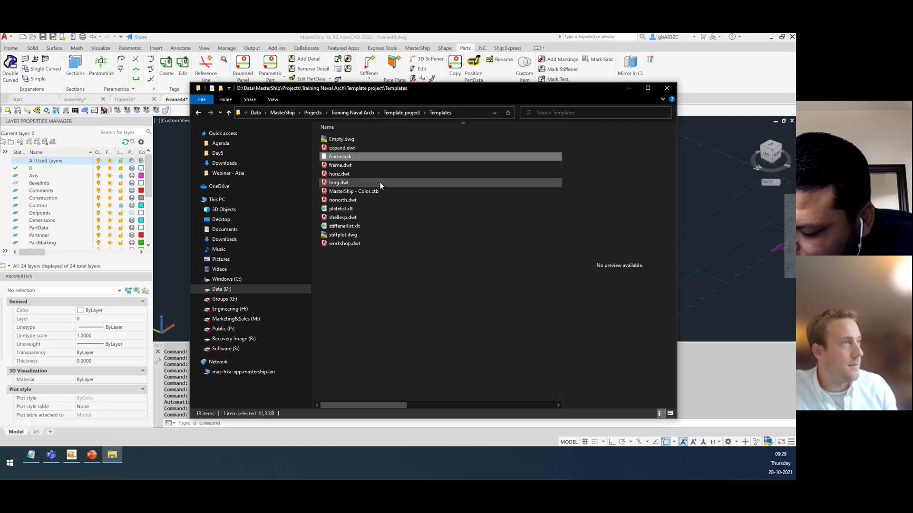
pyautogui.press('Delete')
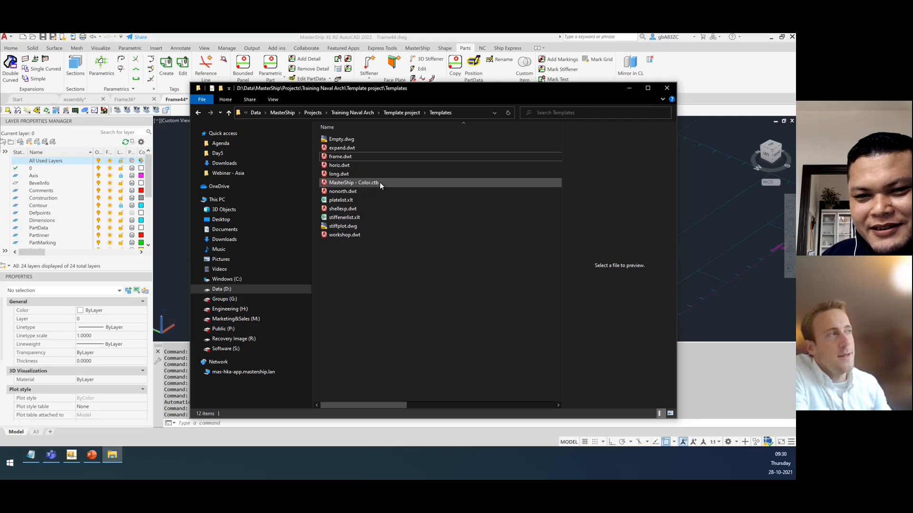
# Return to the Frame44 drawing in AutoCAD and view the whole frame from another direction.
pyautogui.click(181, 221)
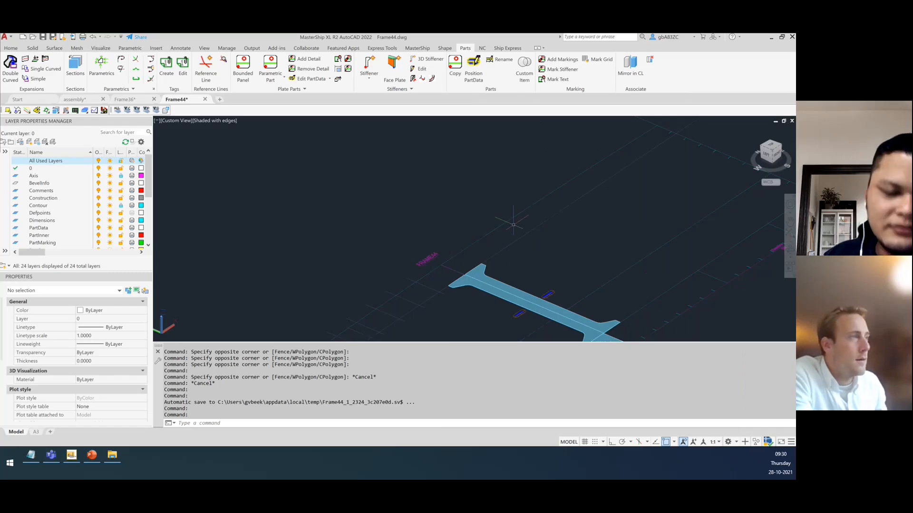
pyautogui.scroll(-3, 513, 224)
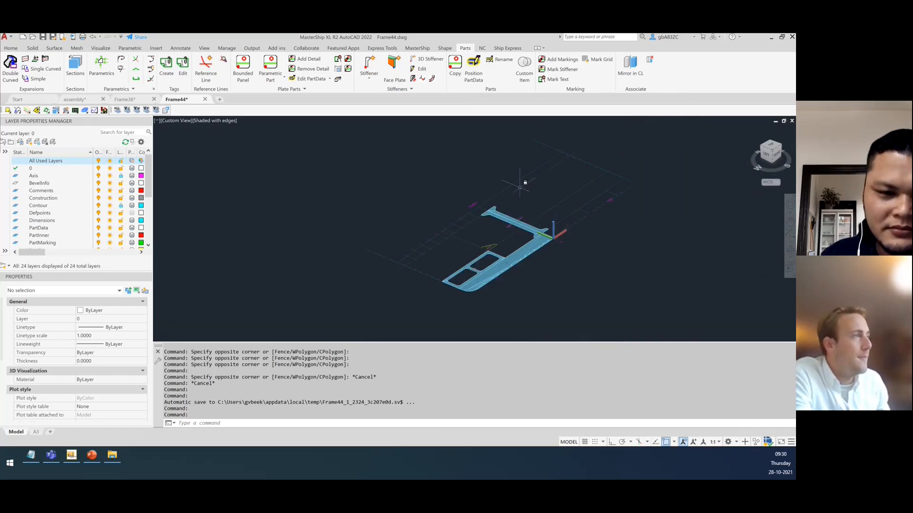
pyautogui.click(775, 149)
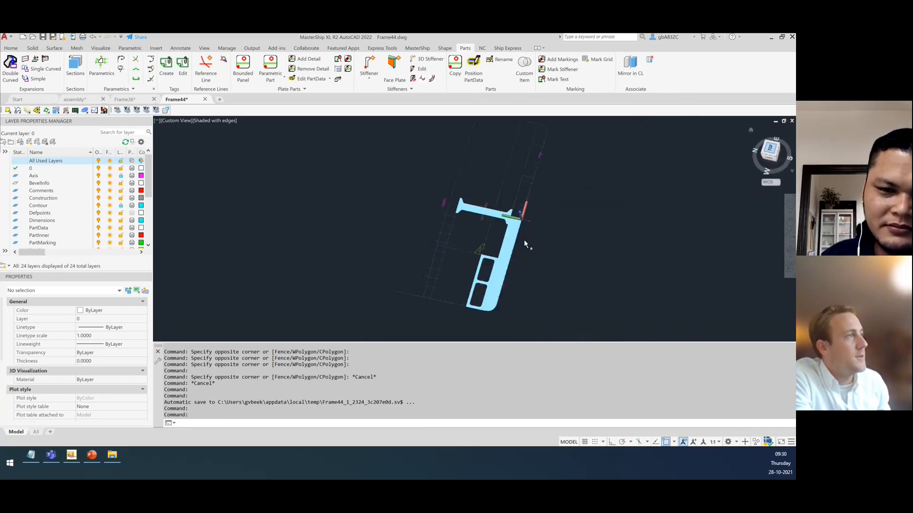
# Show Frame44 in top view and unlock the Axis layer.
pyautogui.click(783, 138)
pyautogui.scroll(3, 538, 279)
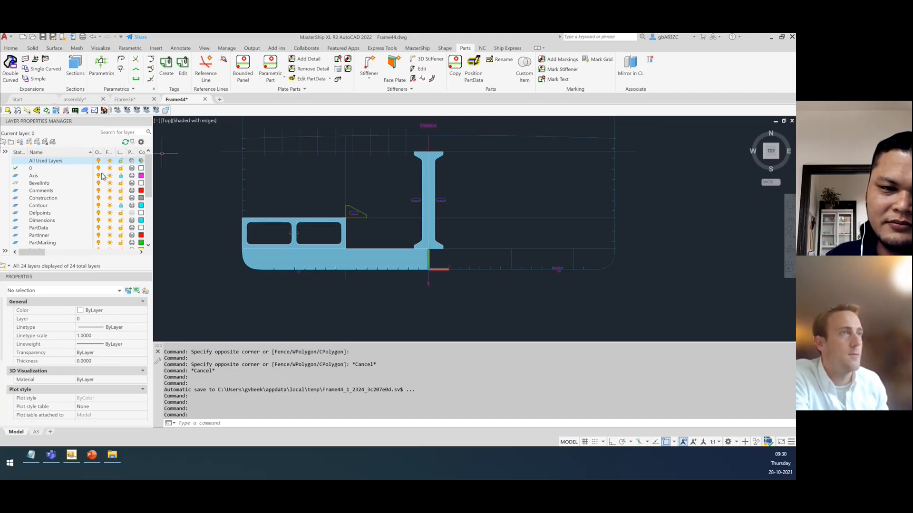
pyautogui.click(121, 176)
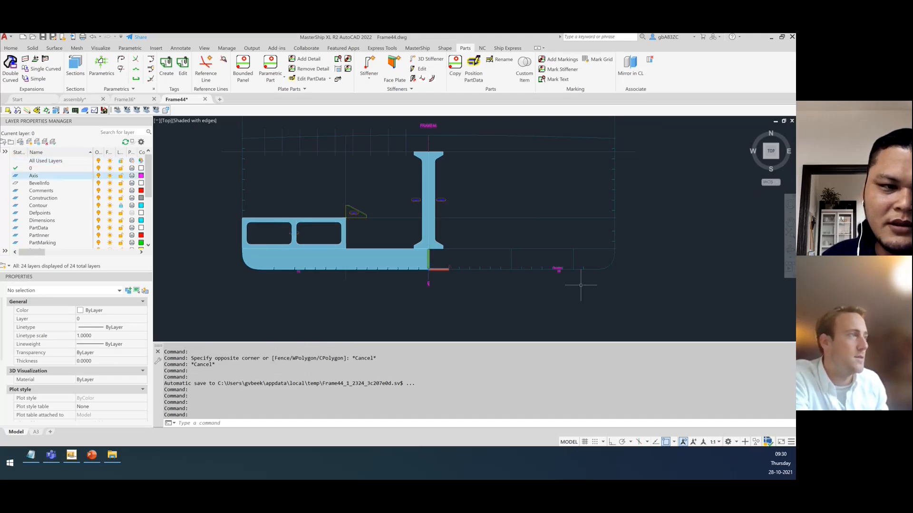
# Stretch the upper end of the vertical centre axis line up and to the left, and clear the selection.
pyautogui.click(438, 138)
pyautogui.click(425, 139)
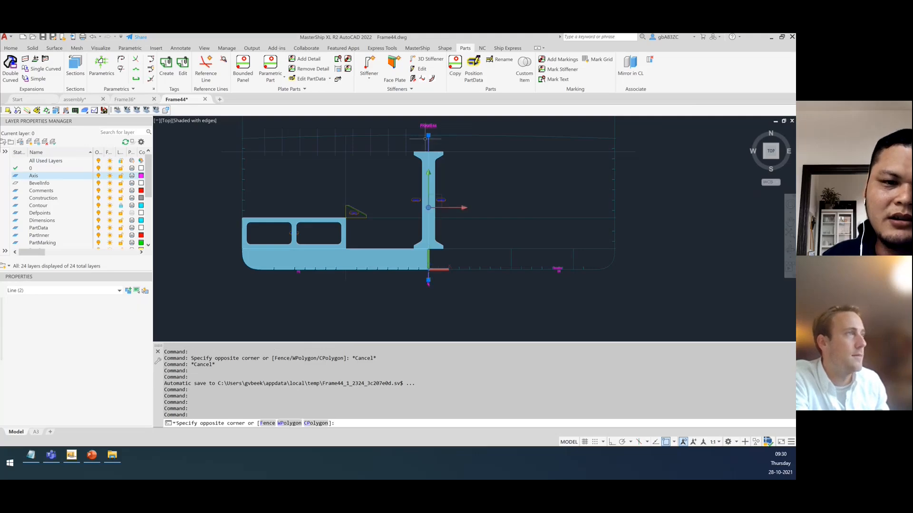
pyautogui.click(428, 135)
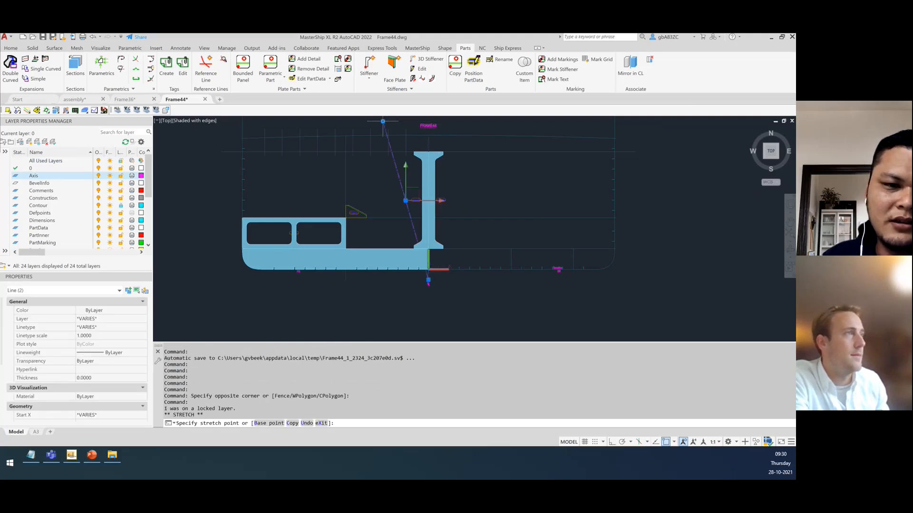
pyautogui.click(404, 312)
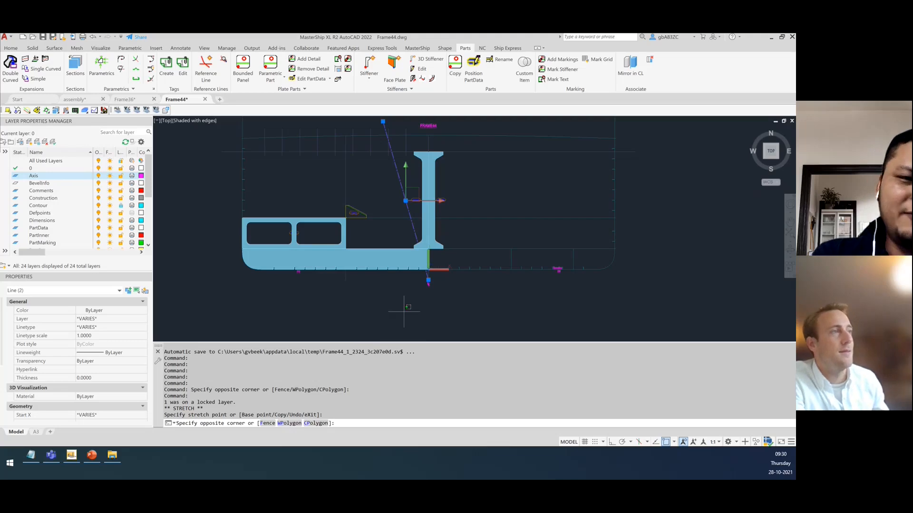
pyautogui.press('Escape')
pyautogui.press('Escape')
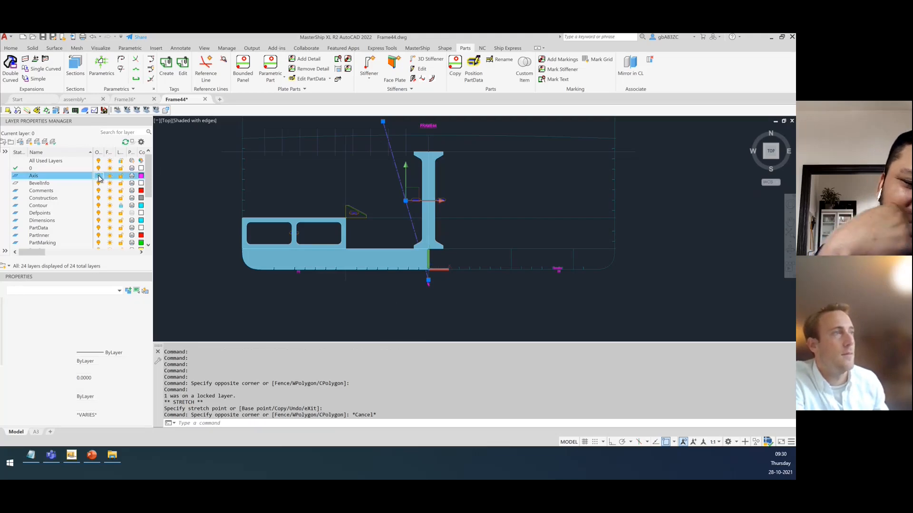
# Hide the Axis layer and show it again, and toggle its lock.
pyautogui.click(98, 176)
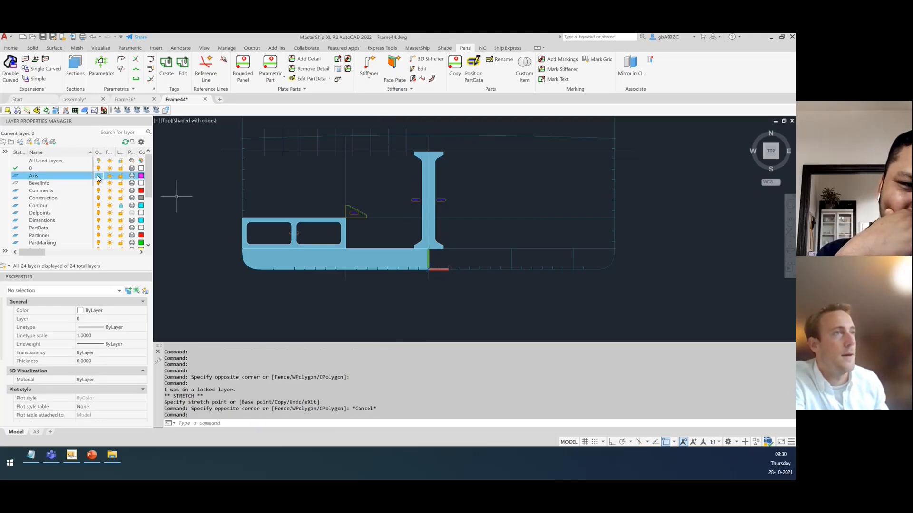
pyautogui.click(121, 176)
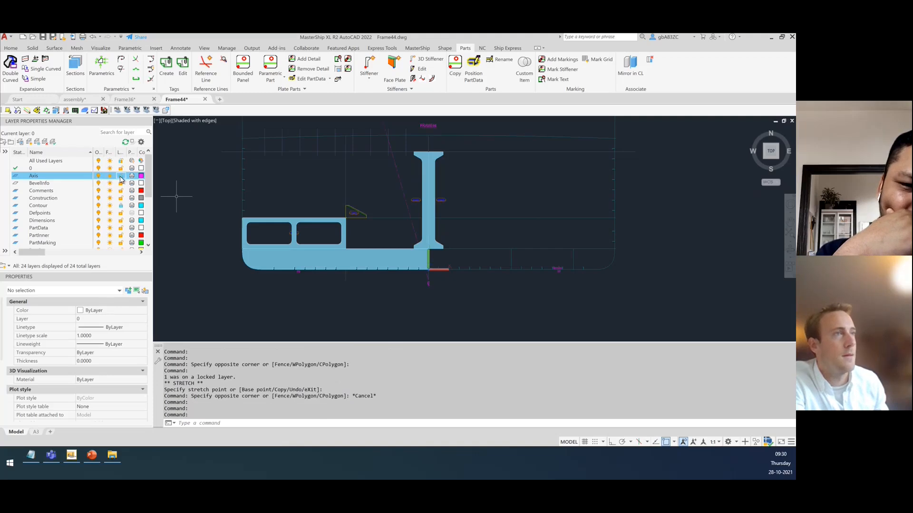
pyautogui.click(121, 176)
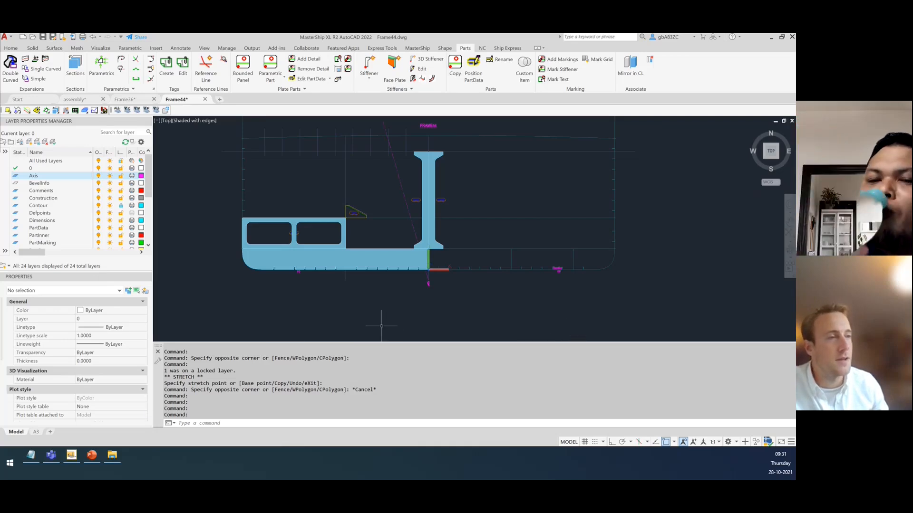
# Switch to File Explorer and create a new drawing from workshop.dwt in the Template project's Templates folder.
pyautogui.click(112, 457)
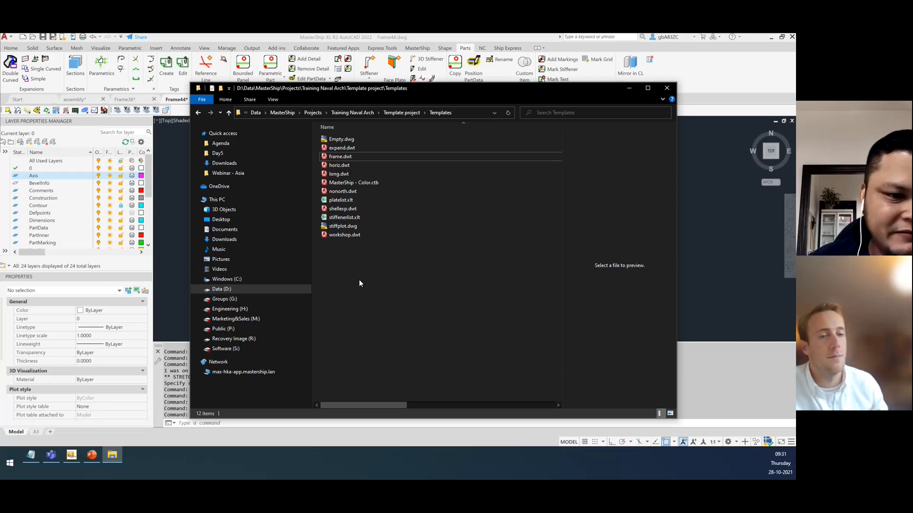
pyautogui.click(411, 112)
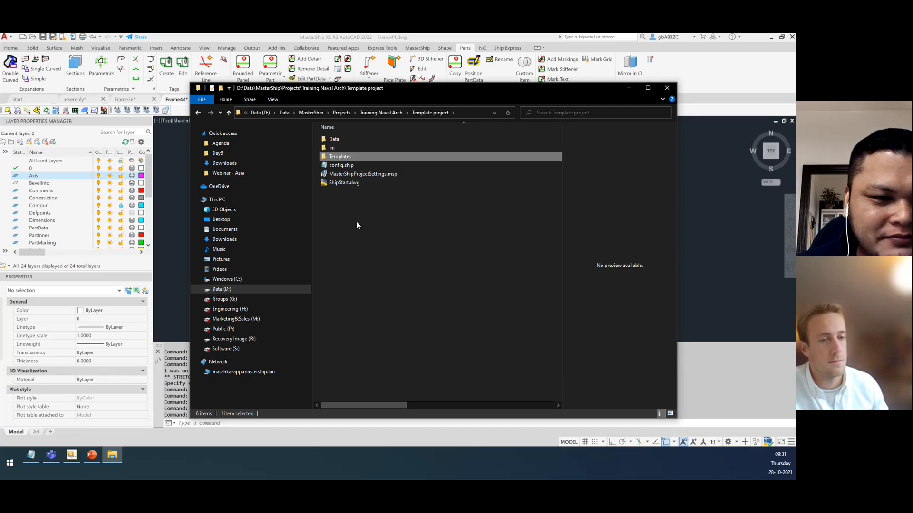
pyautogui.doubleClick(351, 157)
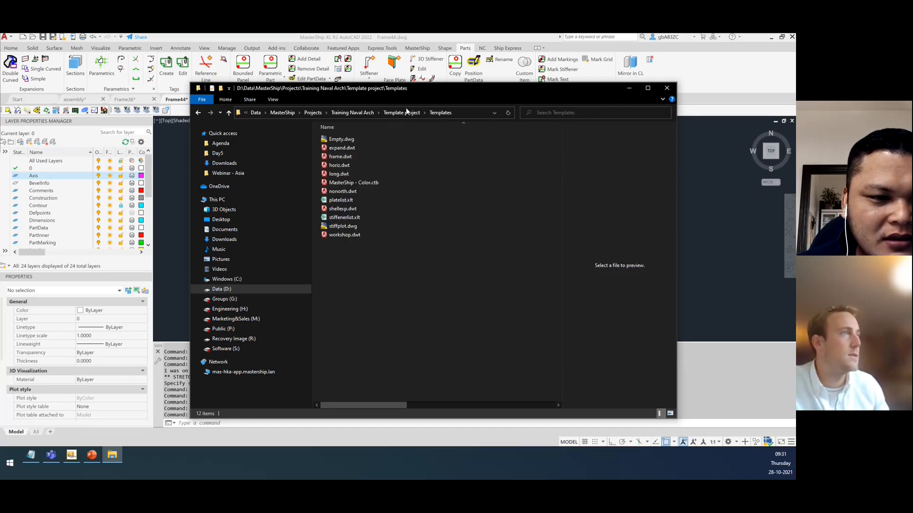
pyautogui.moveTo(404, 90); pyautogui.dragTo(461, 180)
pyautogui.moveTo(395, 320); pyautogui.dragTo(237, 102)
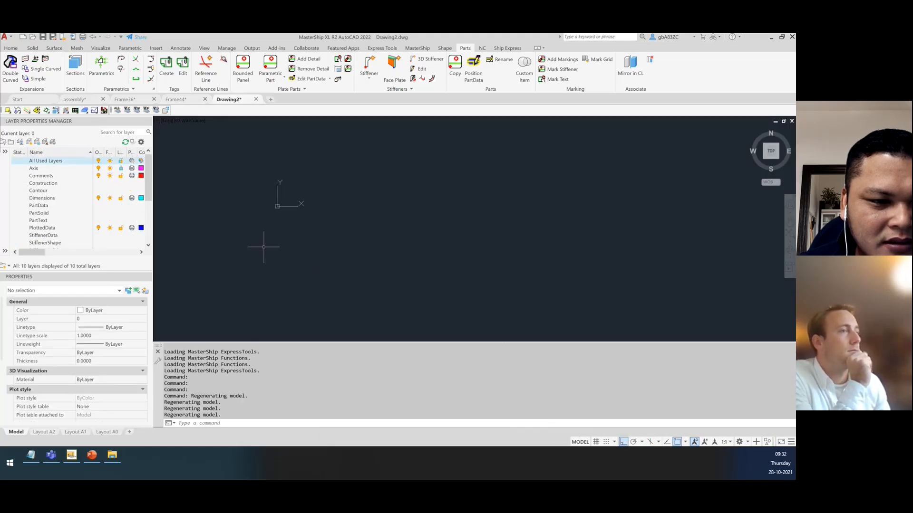
# Examine the sheet border and title block on Layout A2 of the new drawing and compare it with model space.
pyautogui.click(44, 433)
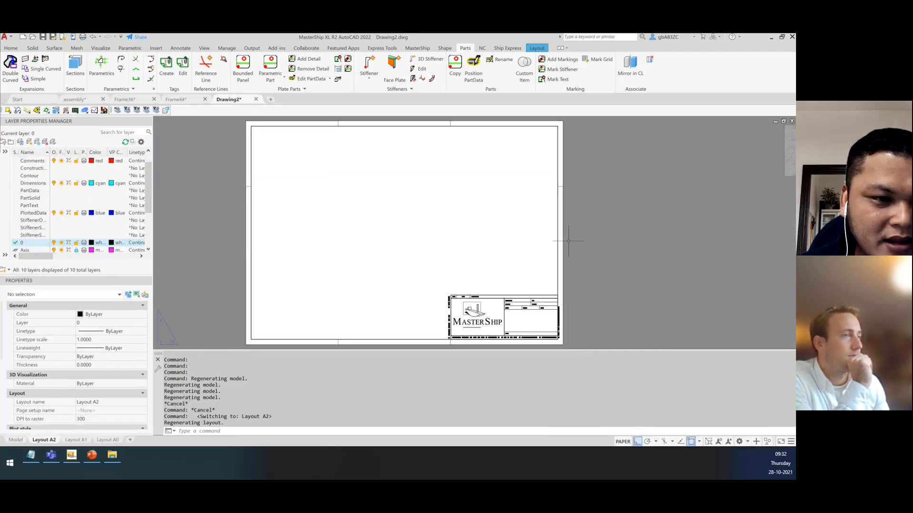
pyautogui.scroll(2, 537, 329)
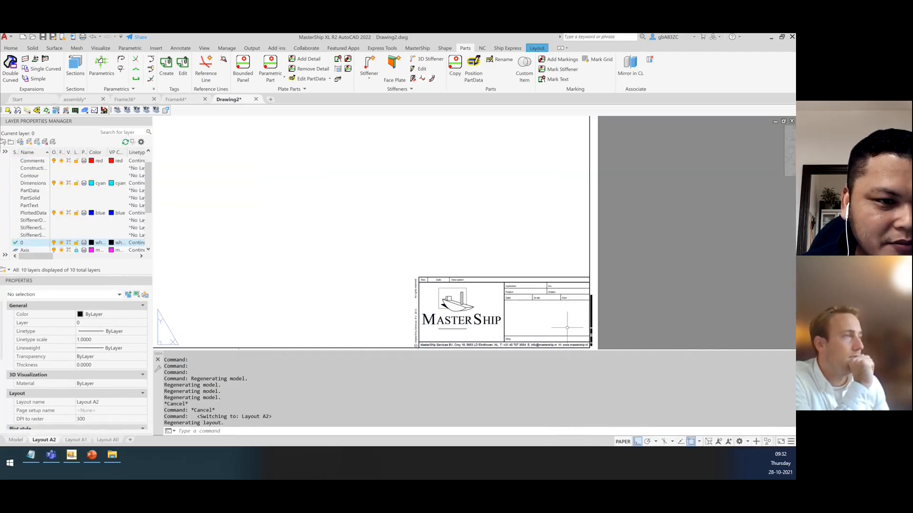
pyautogui.scroll(-2, 411, 231)
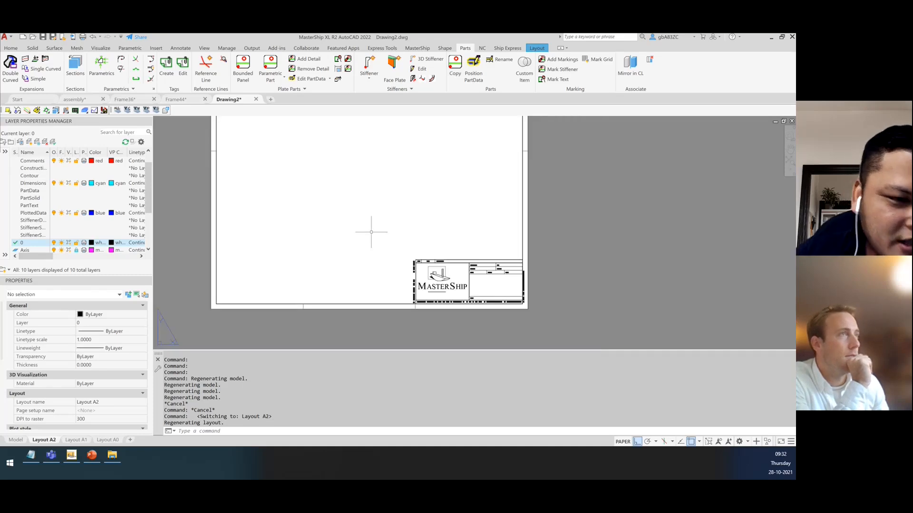
pyautogui.scroll(-2, 304, 322)
pyautogui.scroll(2, 279, 257)
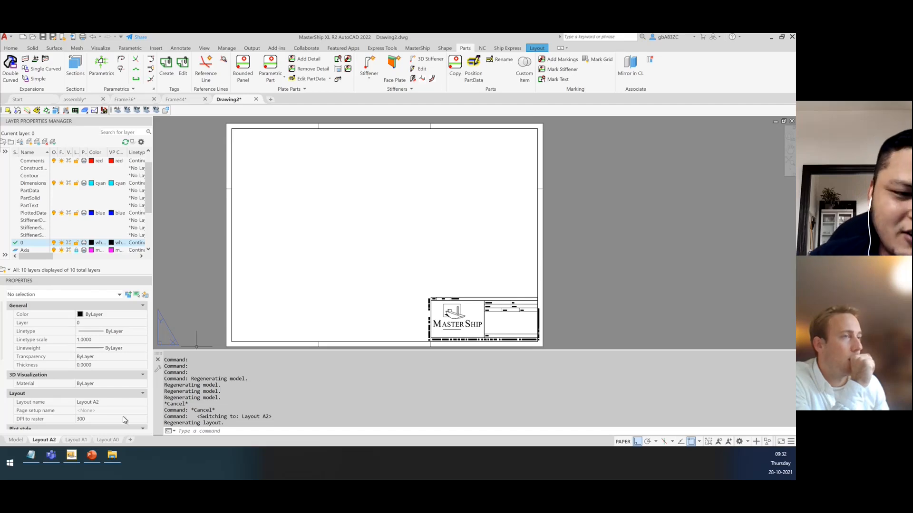
pyautogui.click(15, 440)
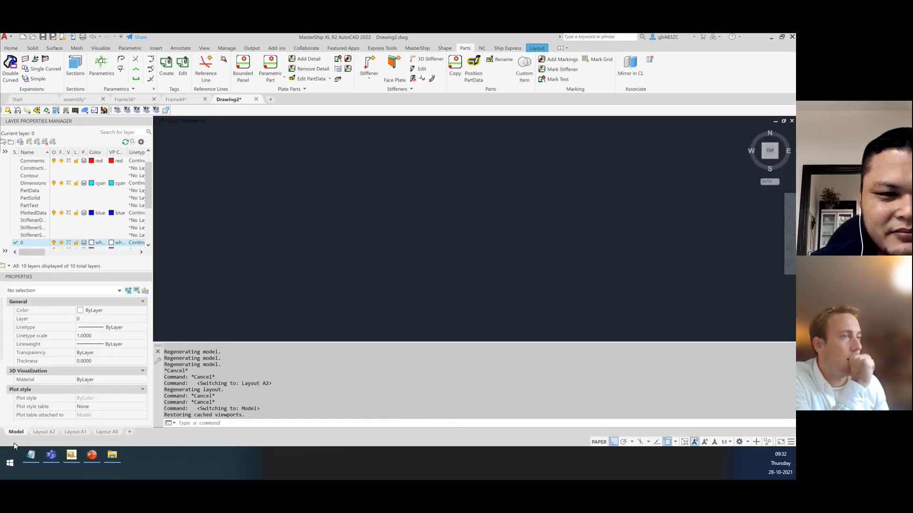
pyautogui.click(44, 433)
# Open the template file workshop.dwt itself from D:\Data\MasterShip\Projects\Training Naval Arch\Template project\Templates.
pyautogui.moveTo(112, 455)
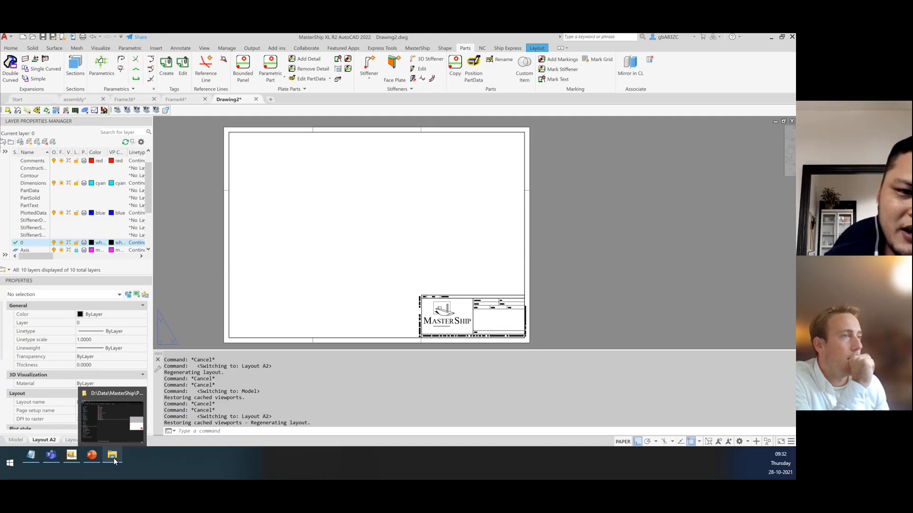
pyautogui.click(112, 425)
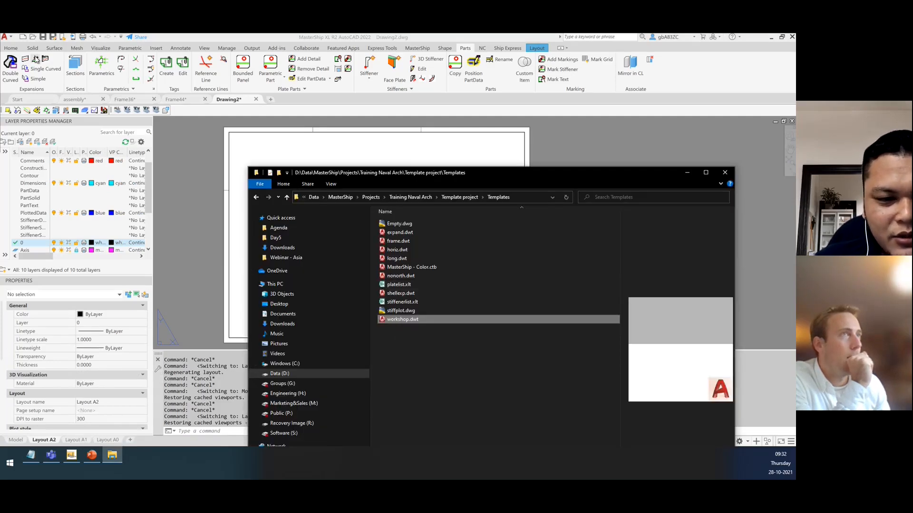
pyautogui.click(32, 40)
pyautogui.click(32, 38)
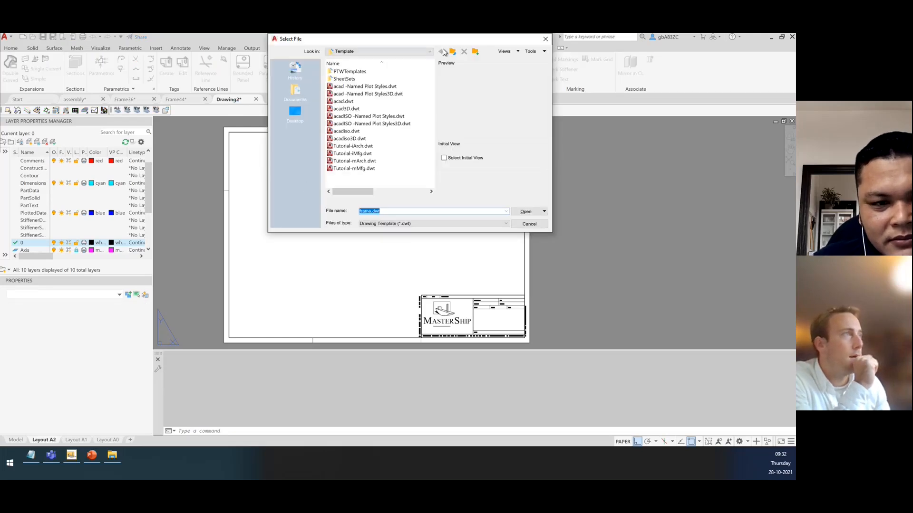
pyautogui.click(432, 50)
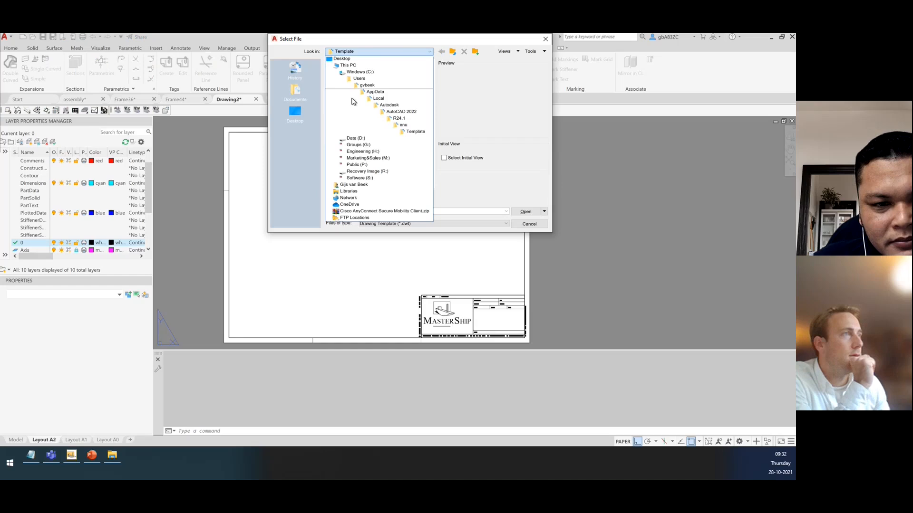
pyautogui.click(355, 139)
pyautogui.doubleClick(341, 80)
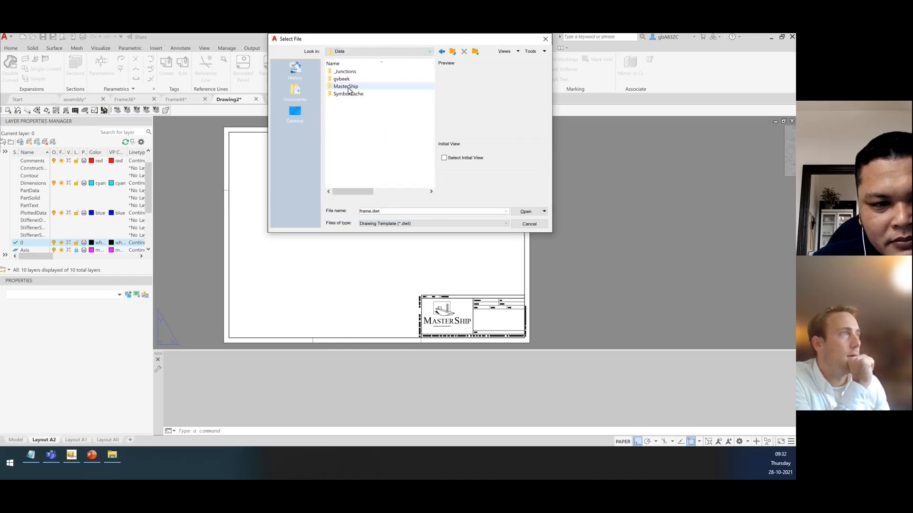
pyautogui.doubleClick(349, 87)
pyautogui.doubleClick(361, 101)
pyautogui.doubleClick(361, 94)
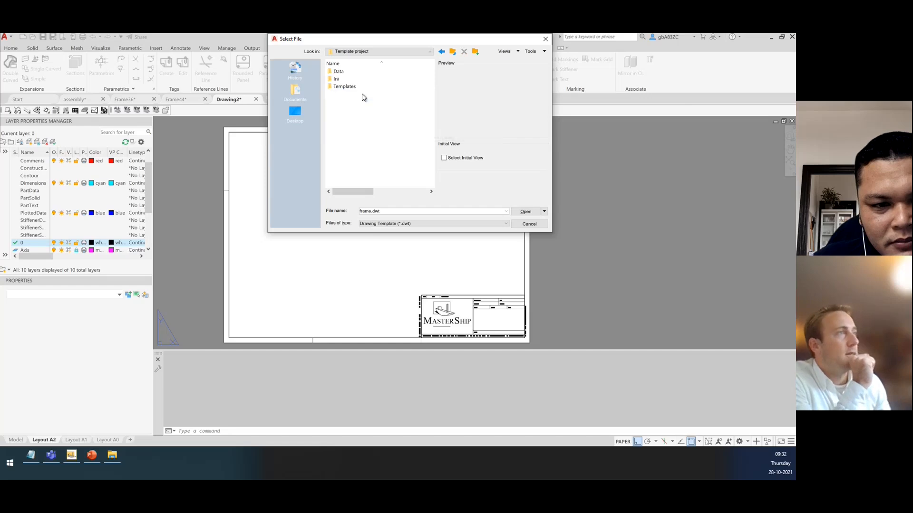
pyautogui.doubleClick(345, 87)
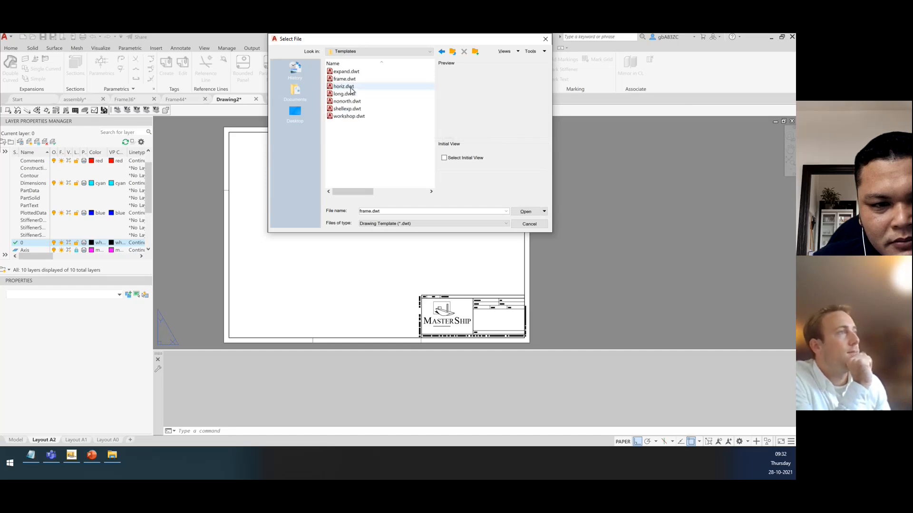
pyautogui.doubleClick(350, 116)
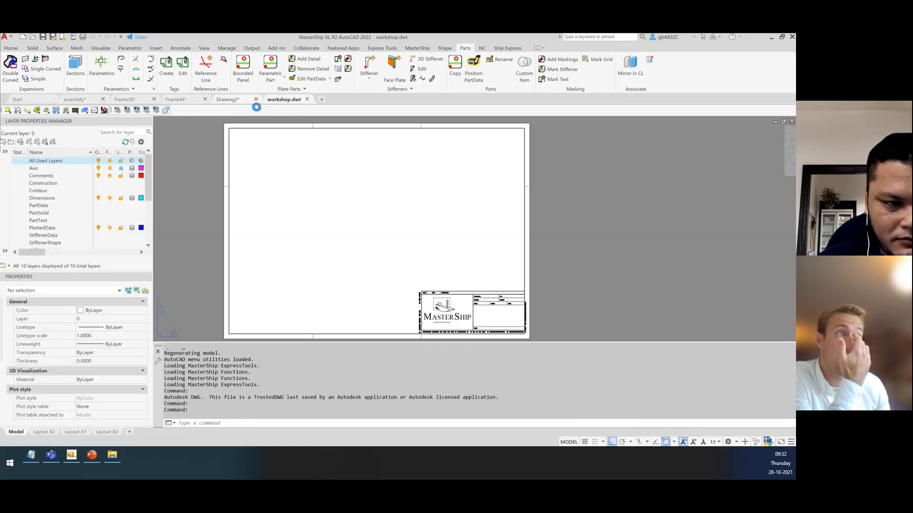
# Close Drawing2 and display Layout A2 of workshop.dwt.
pyautogui.click(255, 99)
pyautogui.click(397, 261)
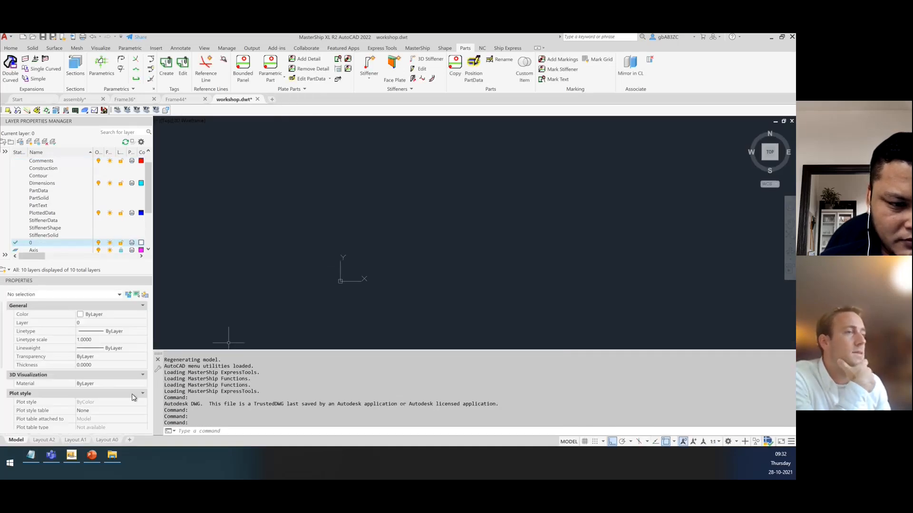
pyautogui.click(45, 442)
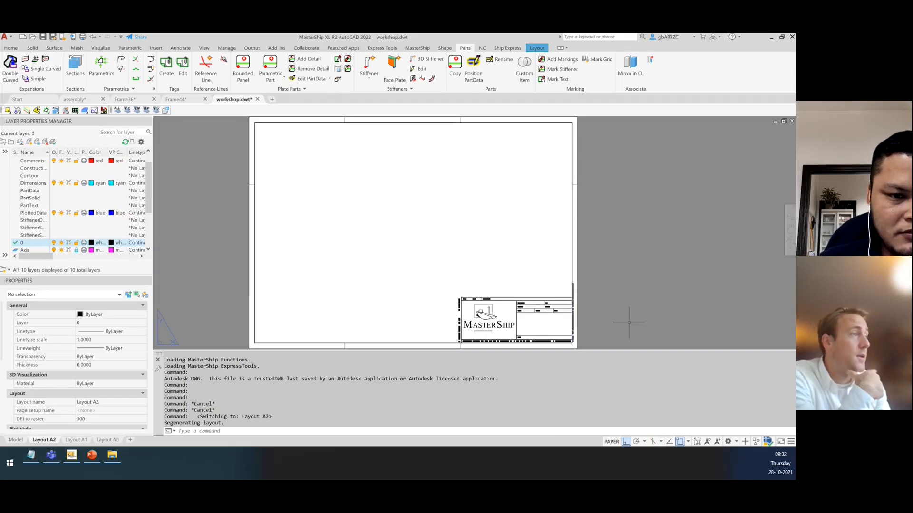
# Select the title block on Layout A2 of workshop.dwt and examine its logo, company text and data fields up close.
pyautogui.scroll(5, 538, 323)
pyautogui.scroll(-2, 539, 321)
pyautogui.click(408, 309)
pyautogui.click(405, 273)
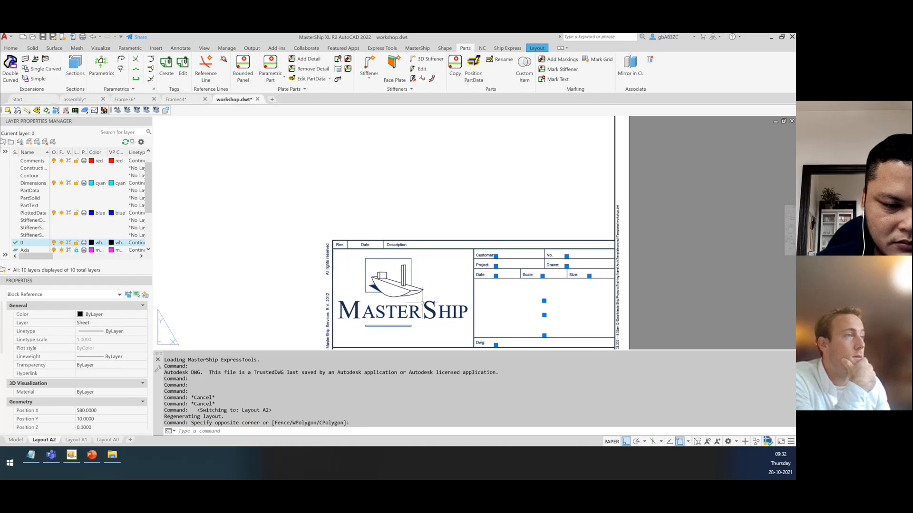
pyautogui.scroll(-2, 347, 260)
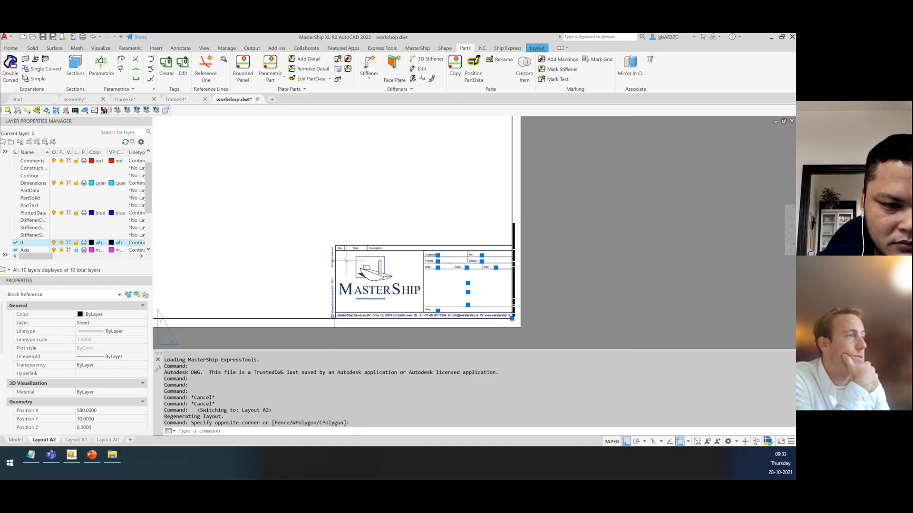
pyautogui.scroll(4, 415, 322)
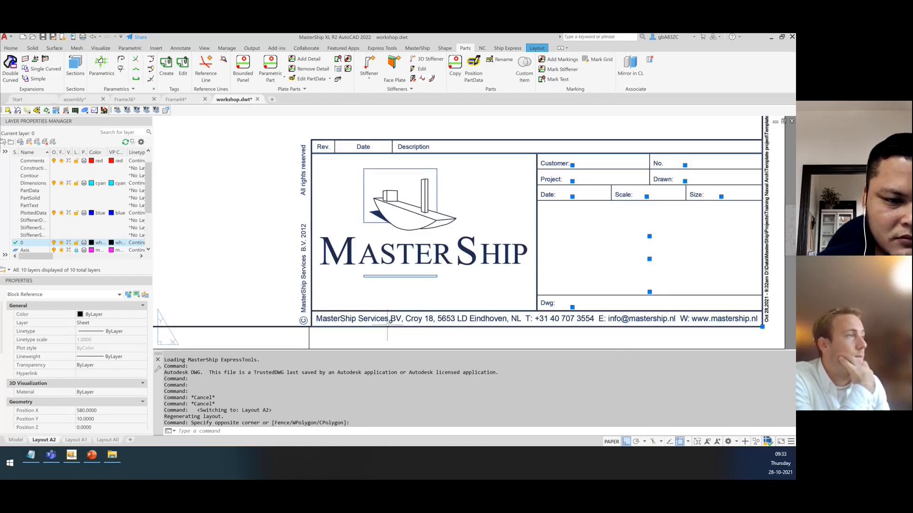
# Review the title block's attribute tags, text options and properties in the Enhanced Attribute Editor, and close it without making changes.
pyautogui.doubleClick(361, 325)
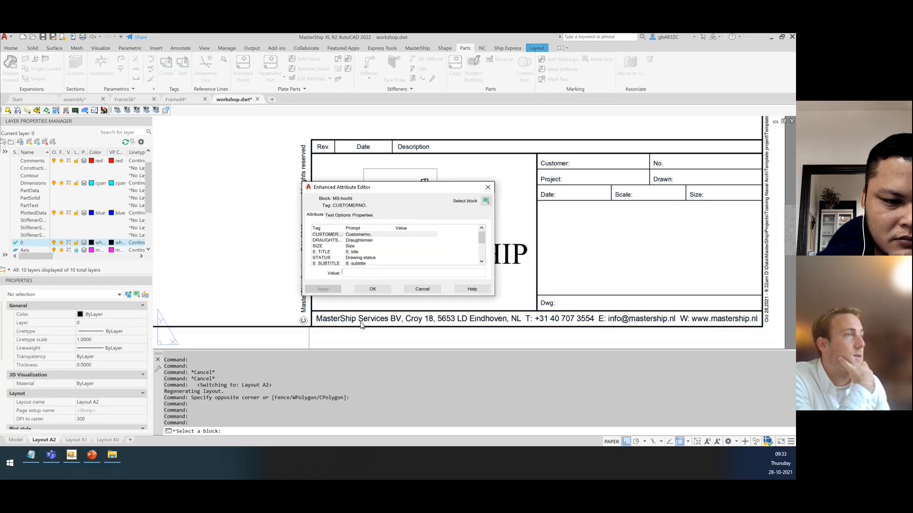
pyautogui.scroll(-3, 358, 253)
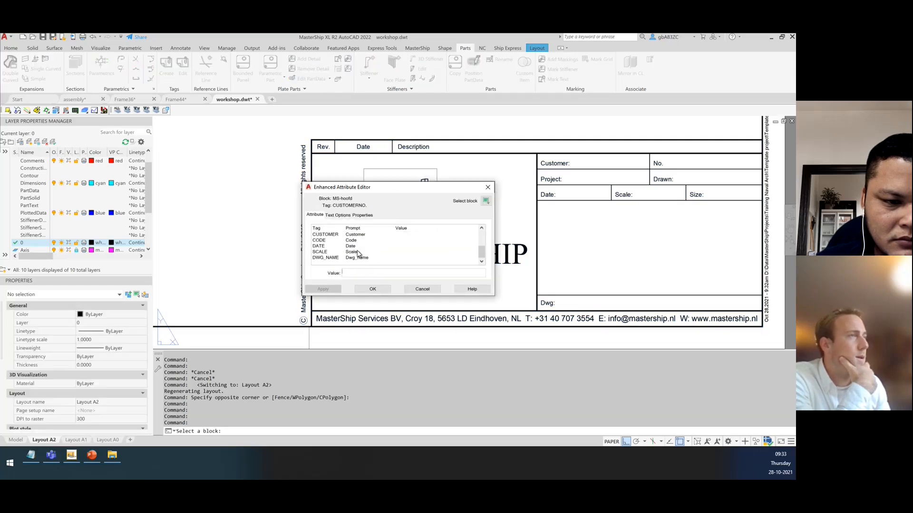
pyautogui.scroll(5, 333, 255)
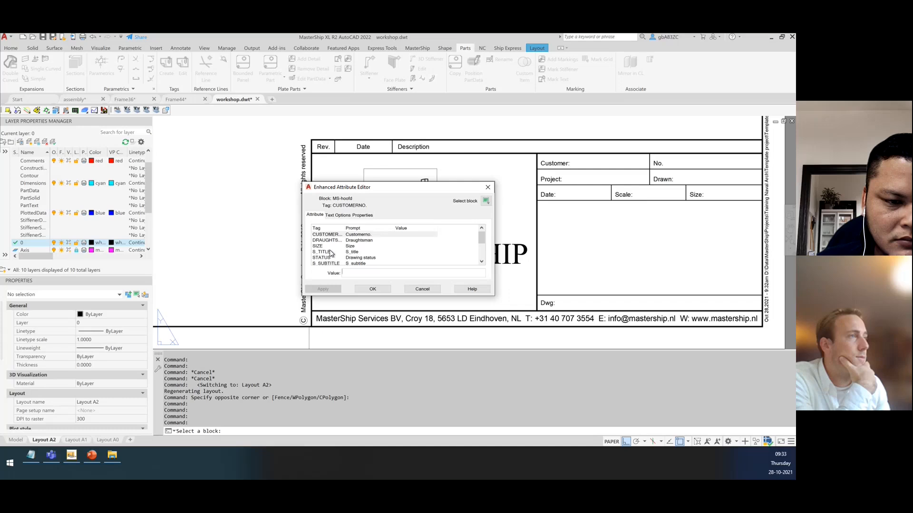
pyautogui.click(345, 216)
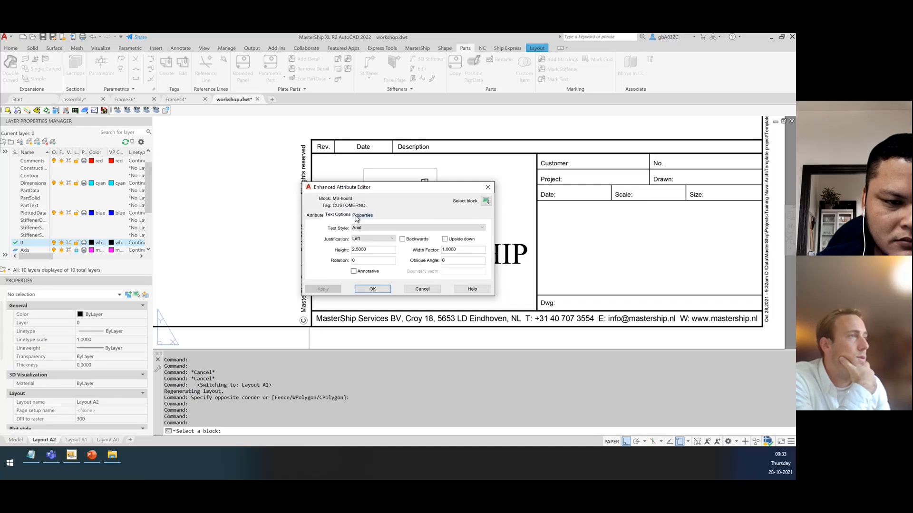
pyautogui.click(362, 216)
pyautogui.click(338, 215)
pyautogui.click(318, 216)
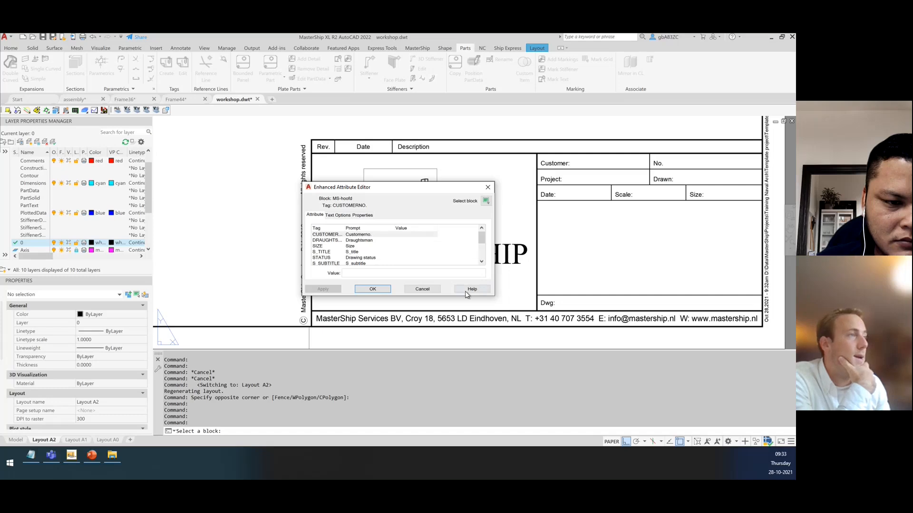
pyautogui.click(422, 289)
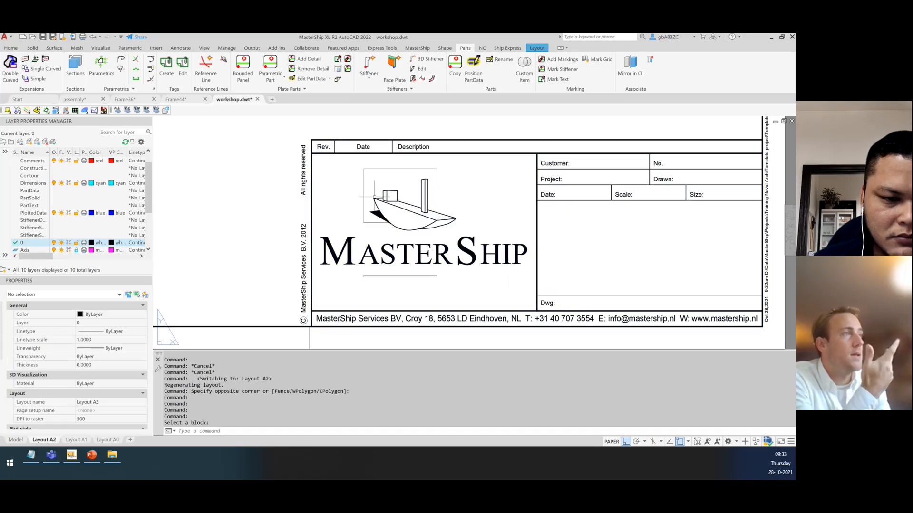
pyautogui.press('Escape')
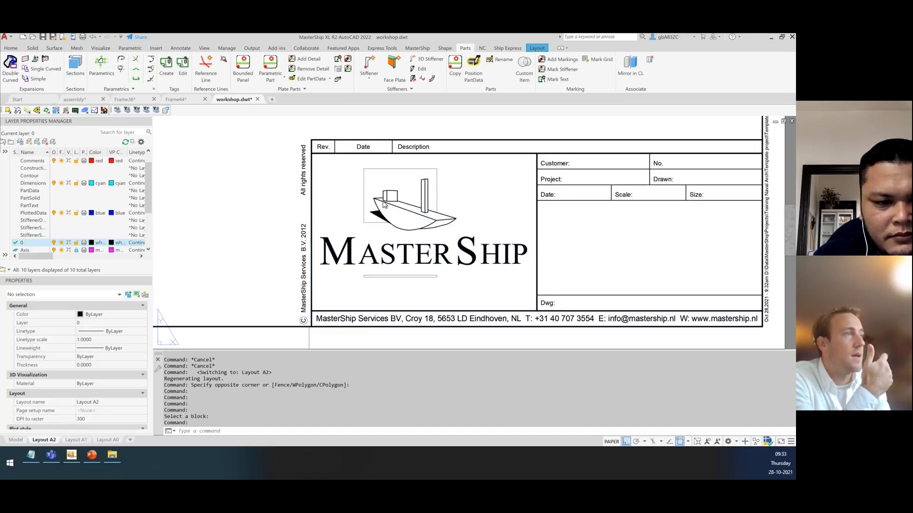
pyautogui.doubleClick(385, 205)
pyautogui.click(423, 288)
# Delete the MasterShip title block from Layout A2.
pyautogui.click(417, 214)
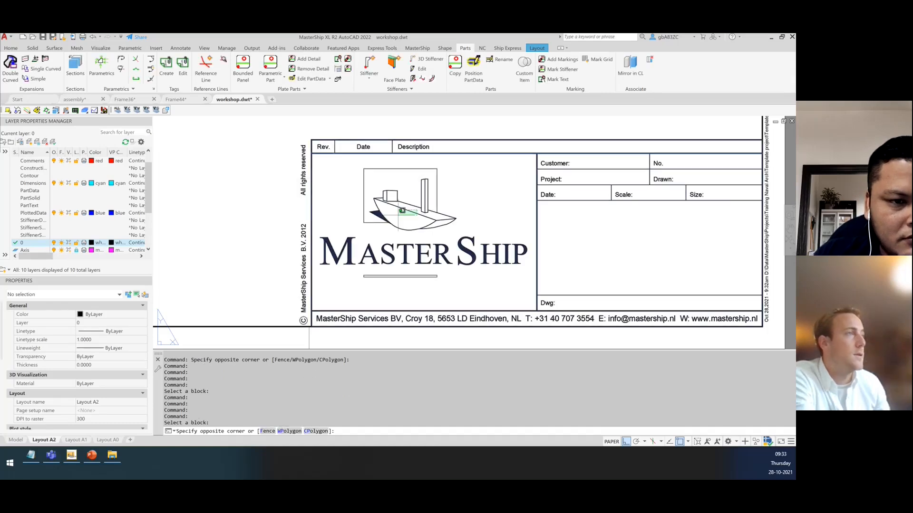
pyautogui.click(401, 212)
pyautogui.press('Delete')
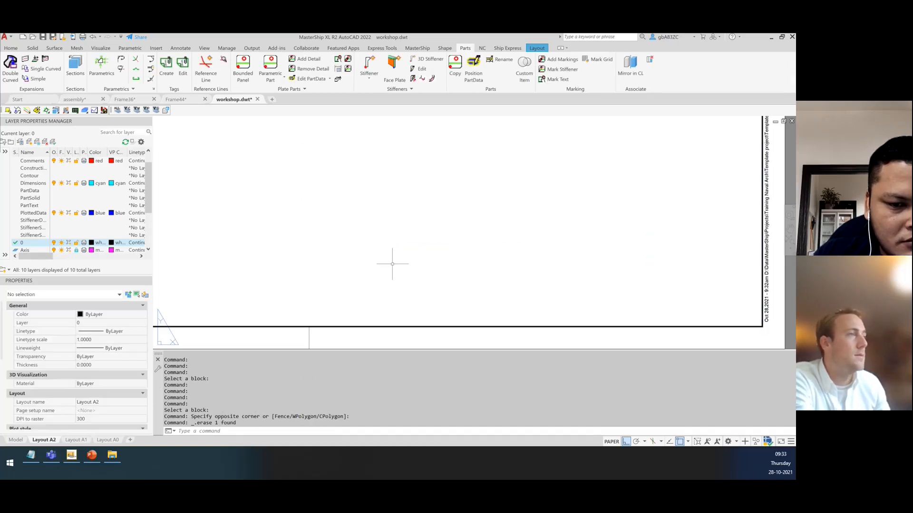
# Delete the sheet border from Layout A2, together with its vertical file path text.
pyautogui.scroll(-4, 393, 264)
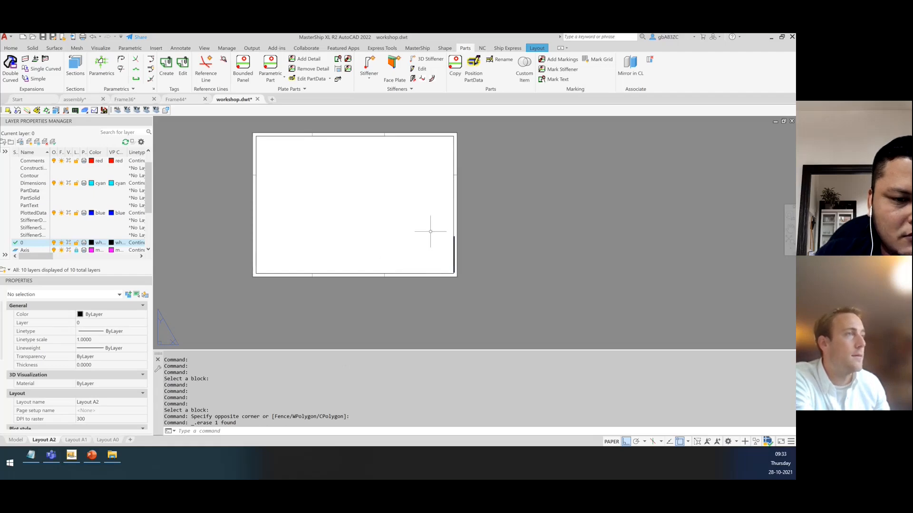
pyautogui.scroll(5, 458, 246)
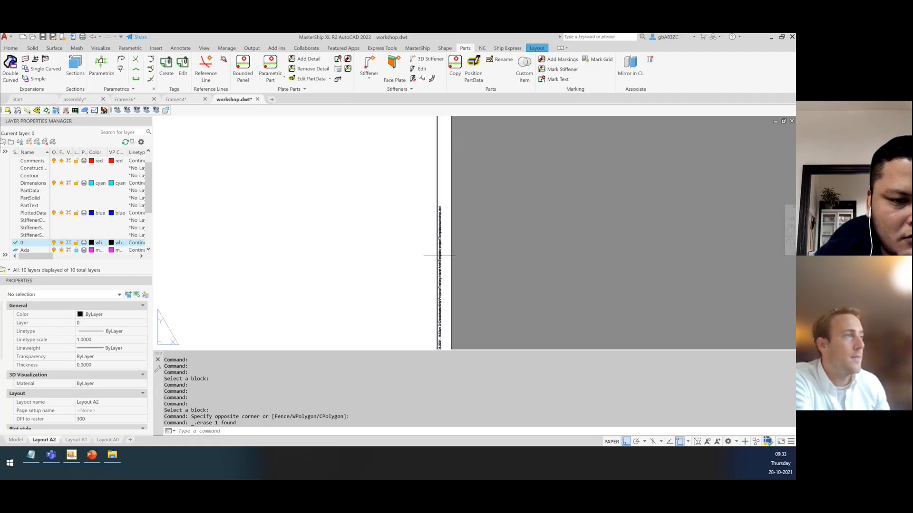
pyautogui.click(438, 256)
pyautogui.press('Delete')
pyautogui.scroll(-5, 495, 237)
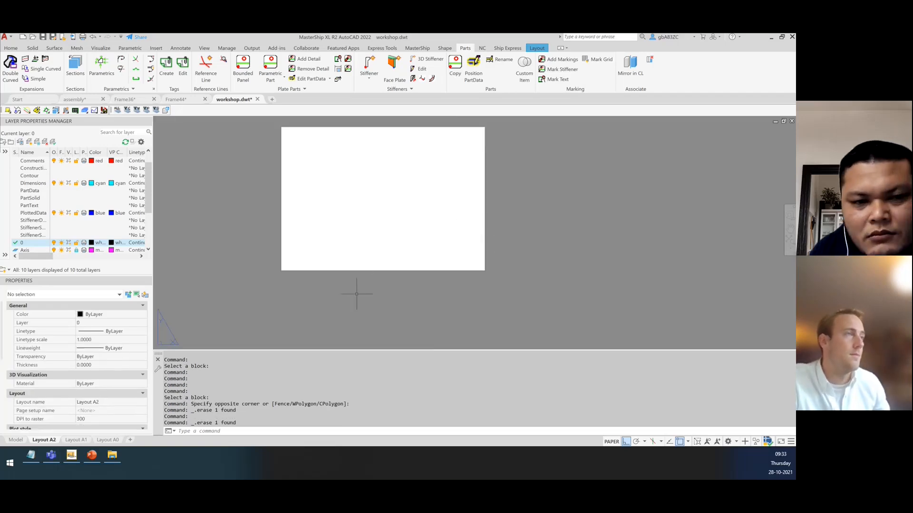
# Undo the deletions of the sheet border and the title block on Layout A2.
pyautogui.scroll(3, 363, 284)
pyautogui.scroll(3, 469, 277)
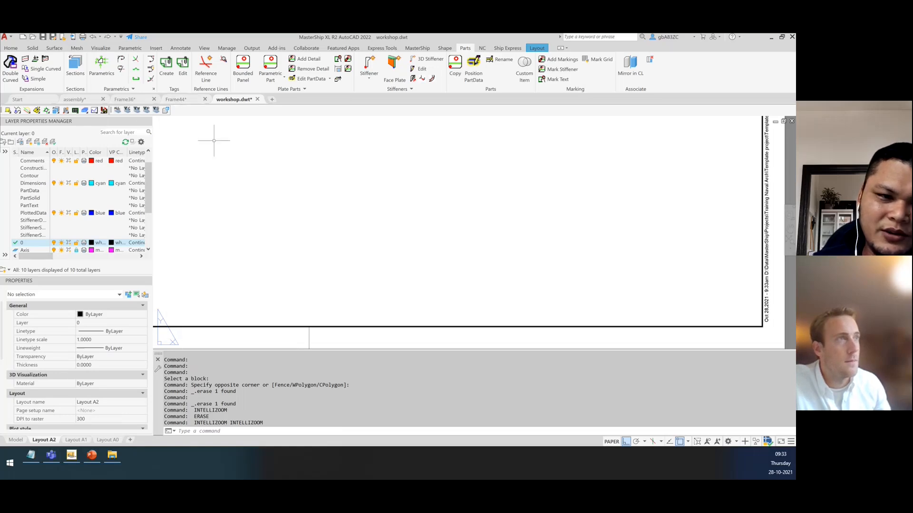
pyautogui.hotkey('ctrl', 'z')
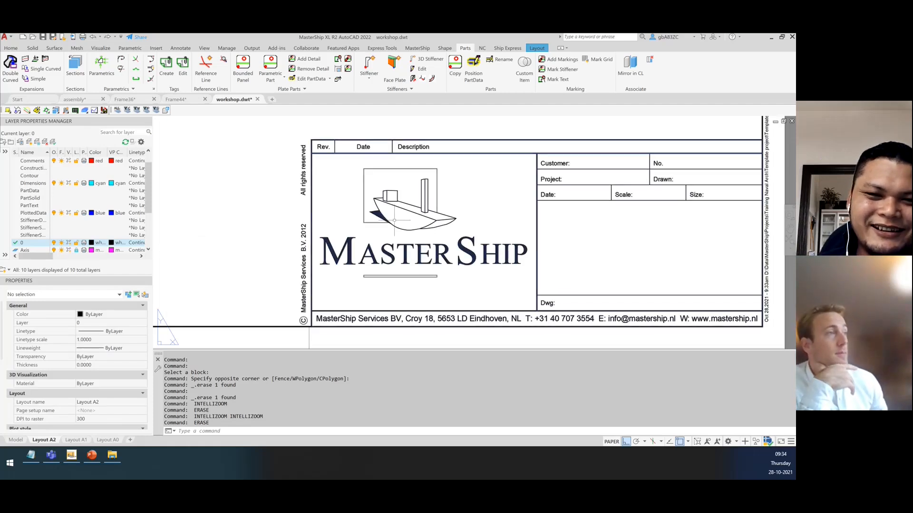
pyautogui.moveTo(384, 254)
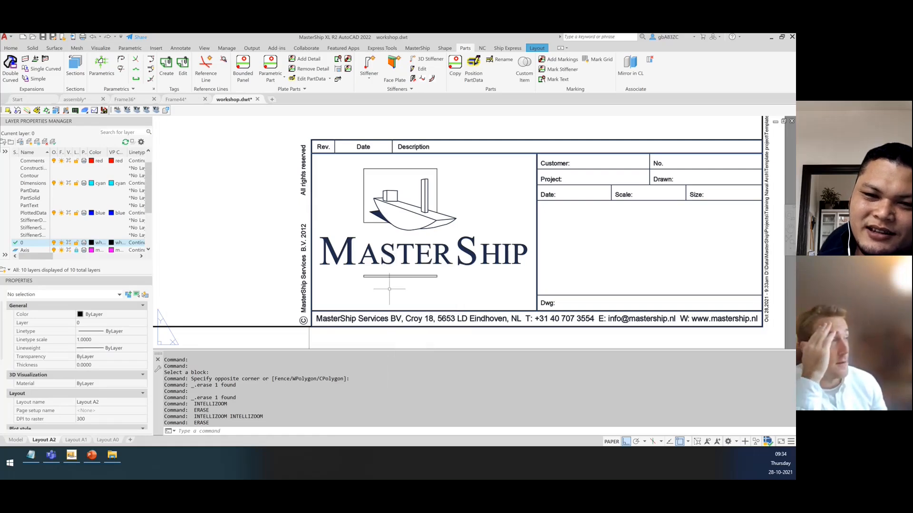
pyautogui.scroll(-4, 497, 331)
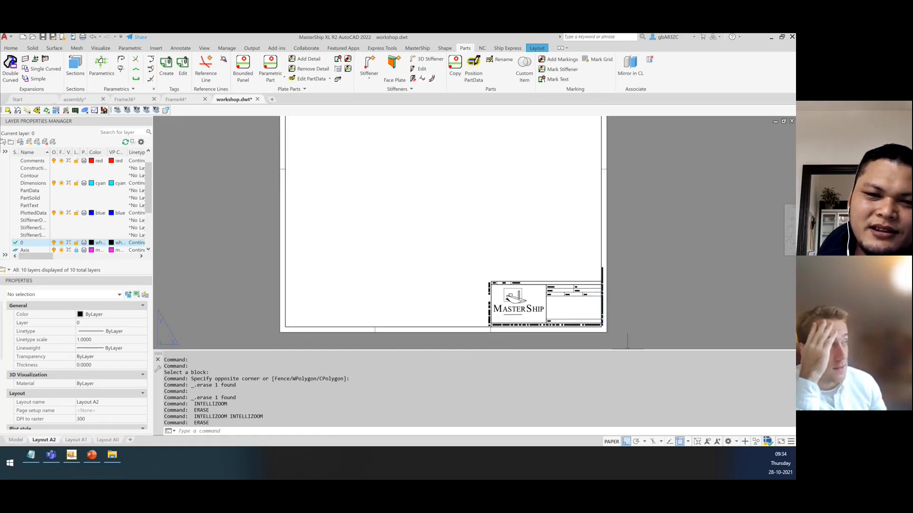
pyautogui.click(627, 349)
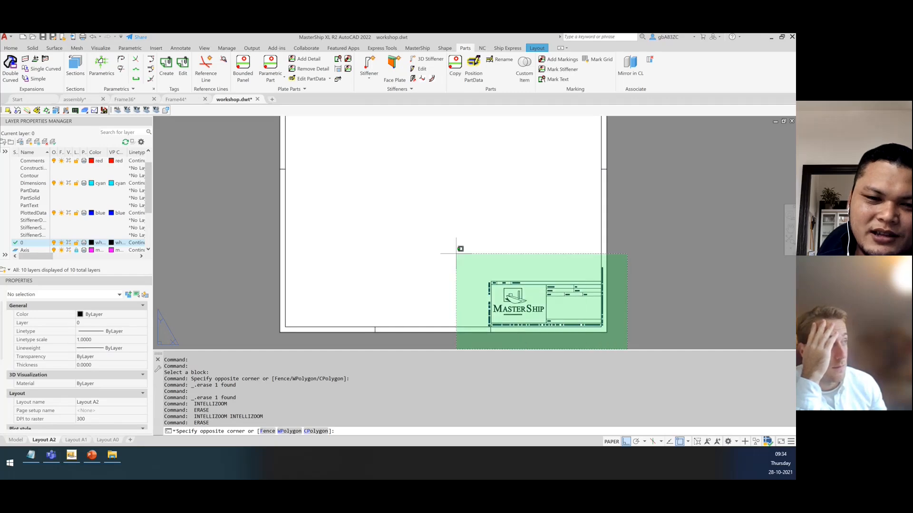
pyautogui.click(697, 301)
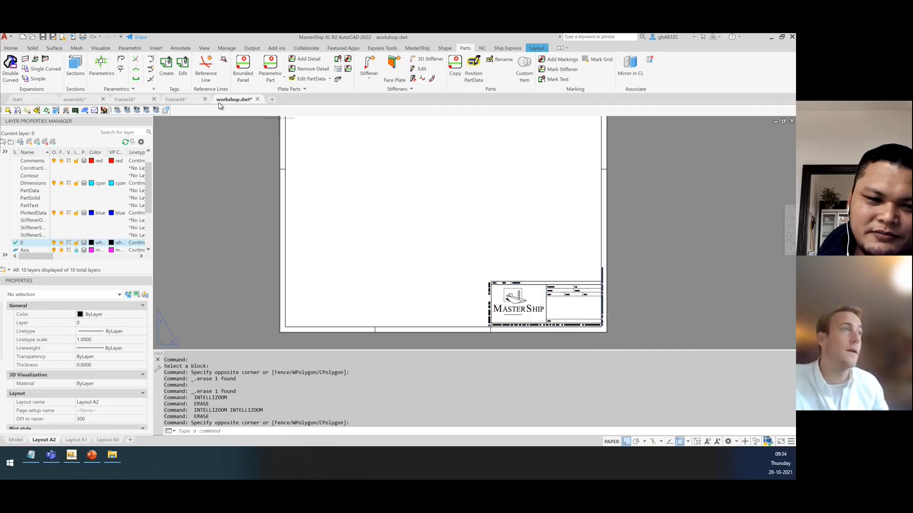
# Switch to the Frame44 drawing, look at the Create Construction Drawings dialog and cancel it.
pyautogui.click(183, 100)
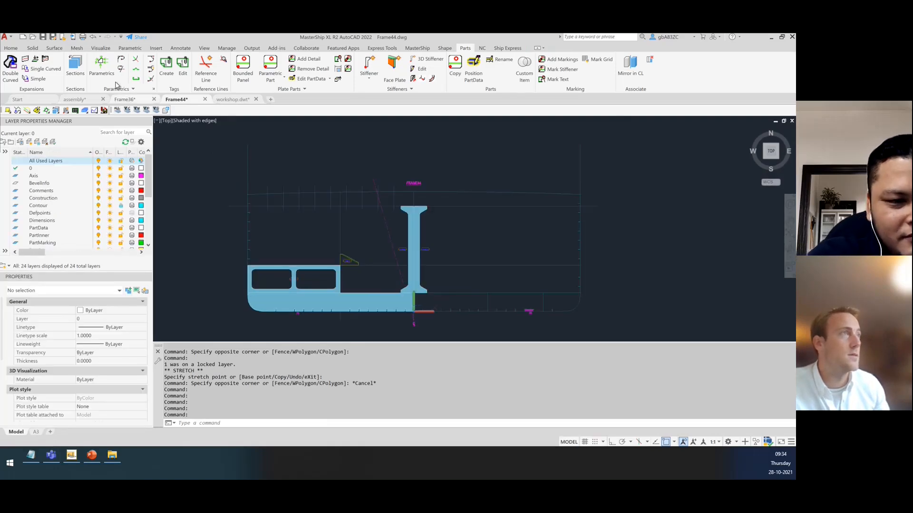
pyautogui.click(417, 48)
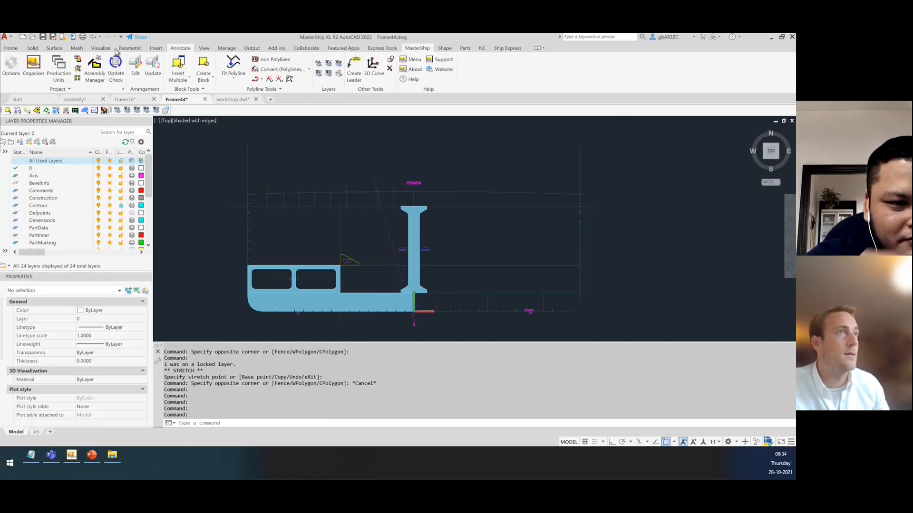
pyautogui.click(78, 79)
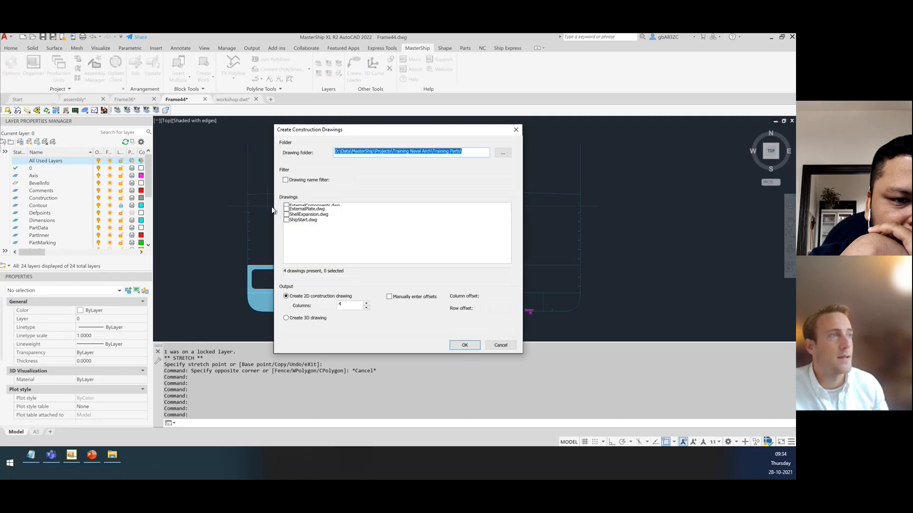
pyautogui.click(497, 345)
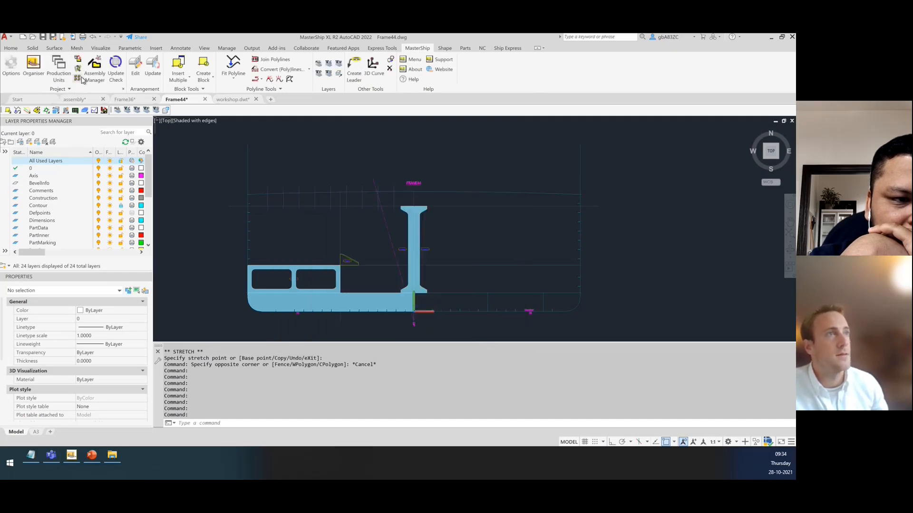
# Move the plate on the starboard side of the central pillar, with its part data, horizontally away from the centreline.
pyautogui.click(454, 232)
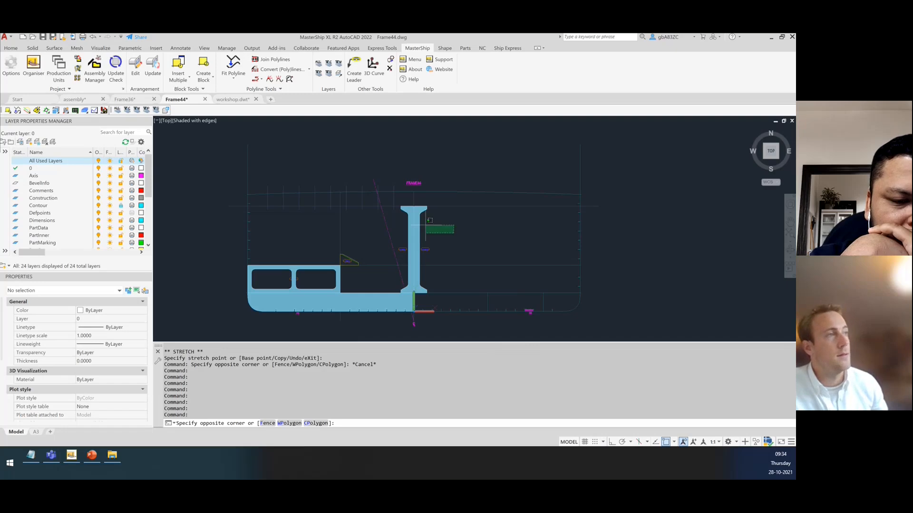
pyautogui.click(417, 252)
pyautogui.write('m')
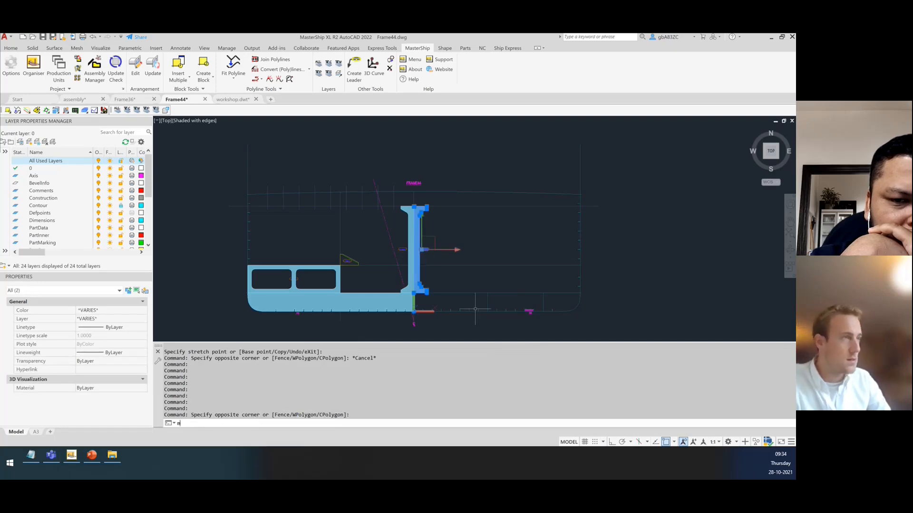
pyautogui.press('Return')
pyautogui.click(453, 245)
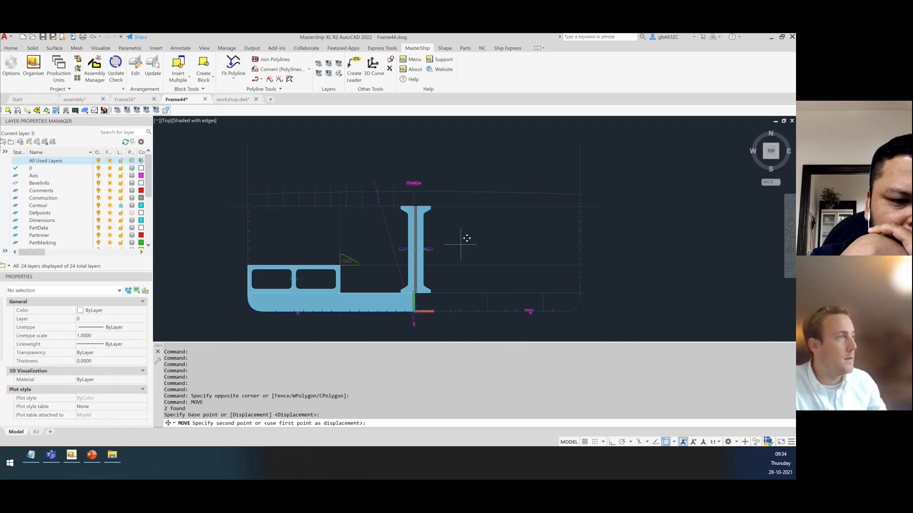
pyautogui.click(510, 244)
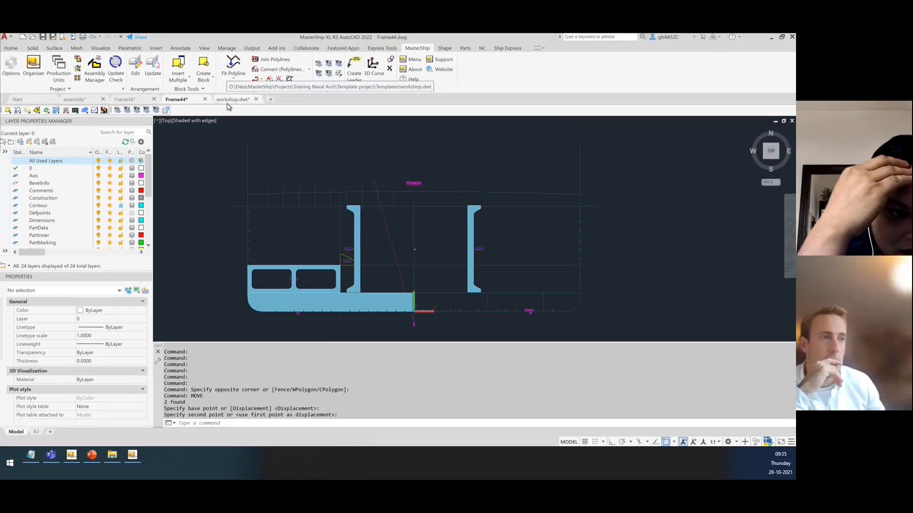
# Browse the Training Naval Arch project folders on drive D for a drawing to open, checking Training Parts and 0000-New Project.
pyautogui.moveTo(231, 105)
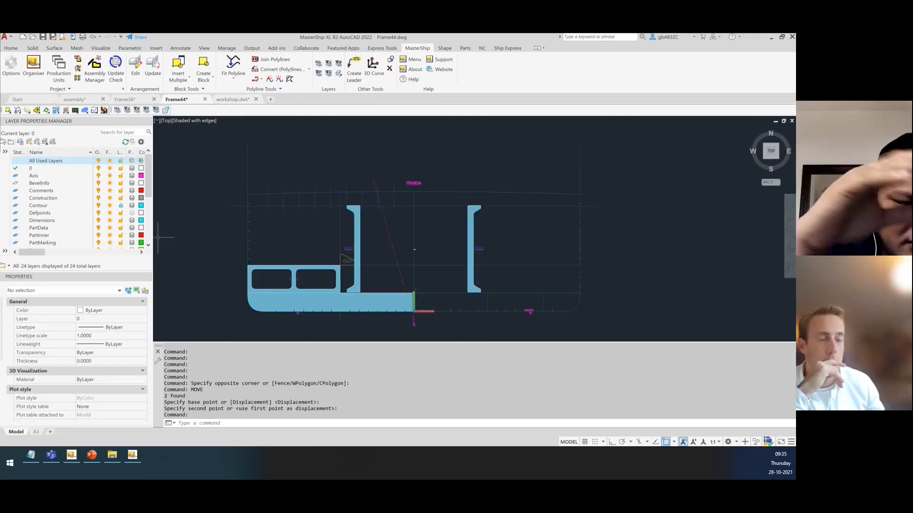
pyautogui.click(33, 36)
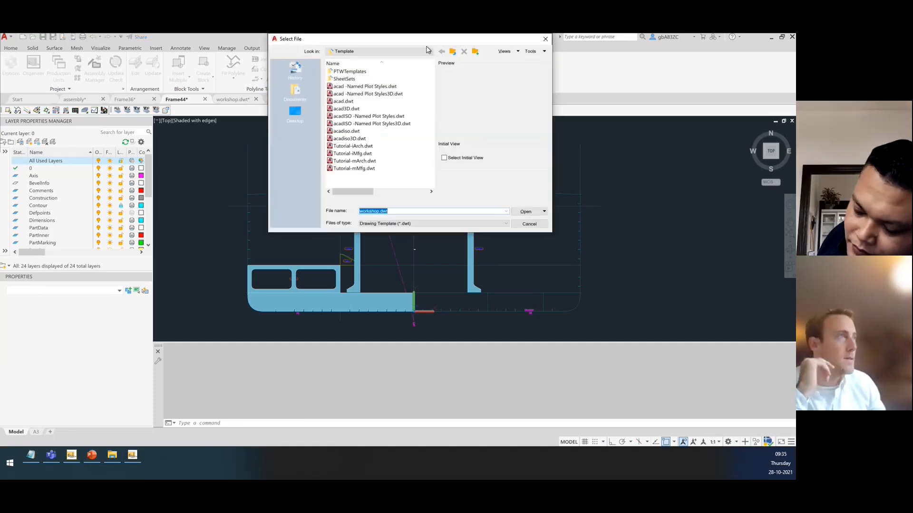
pyautogui.click(429, 52)
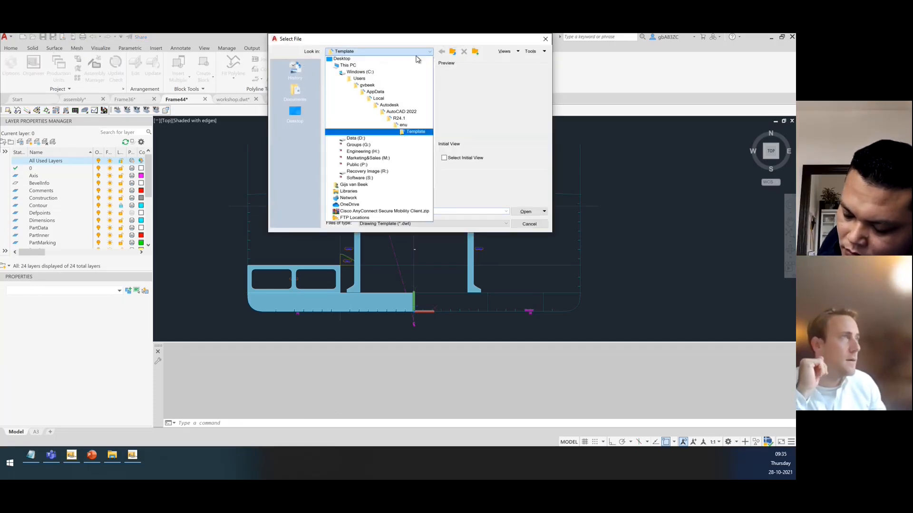
pyautogui.click(364, 139)
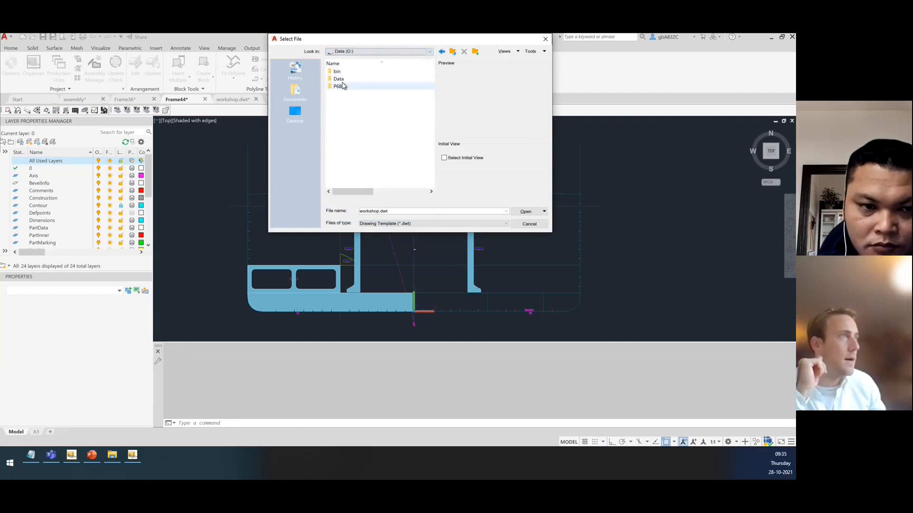
pyautogui.click(348, 86)
pyautogui.doubleClick(341, 88)
pyautogui.doubleClick(352, 77)
pyautogui.doubleClick(353, 103)
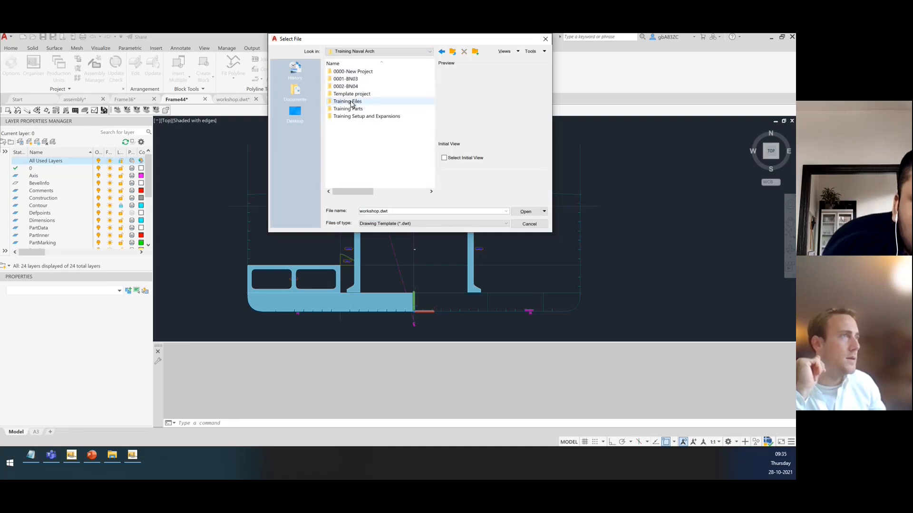
pyautogui.doubleClick(351, 108)
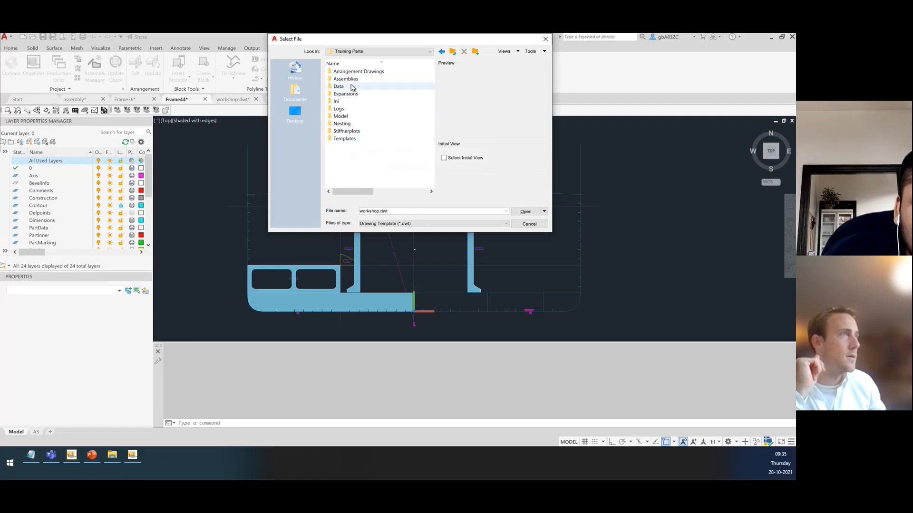
pyautogui.doubleClick(363, 72)
pyautogui.click(452, 52)
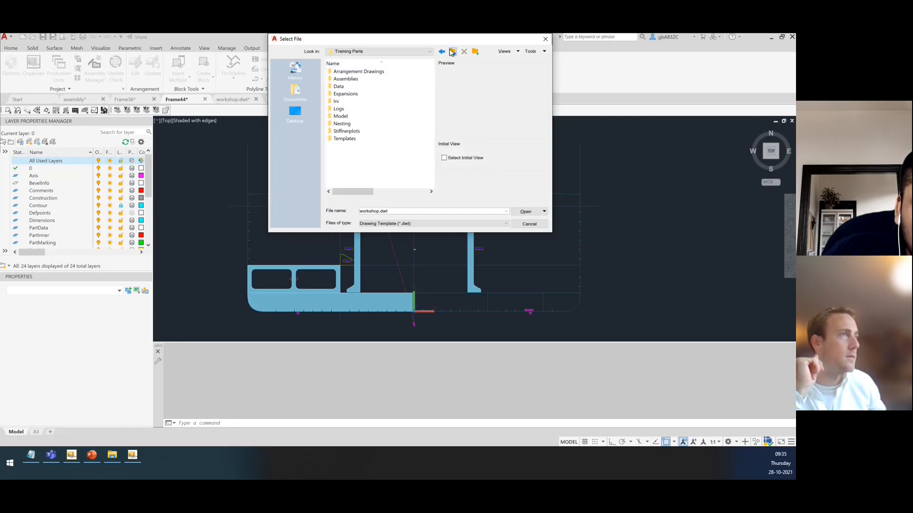
pyautogui.click(452, 52)
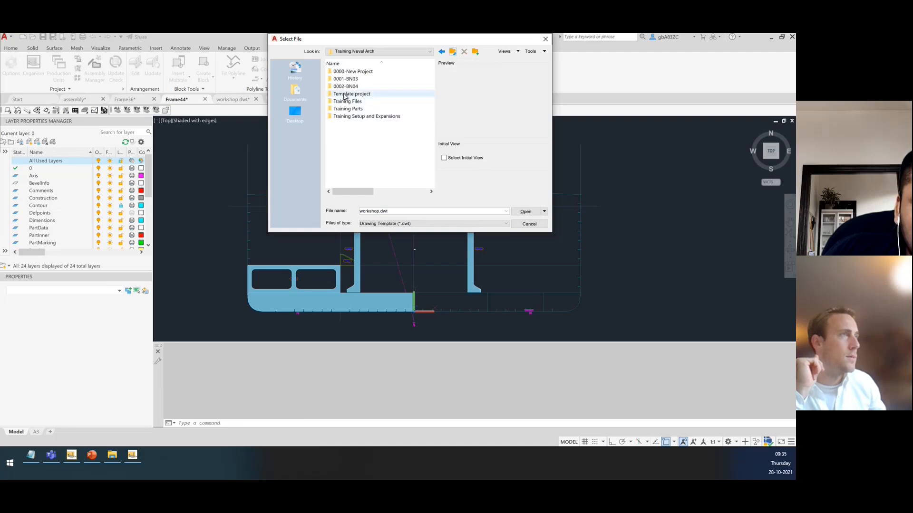
pyautogui.doubleClick(353, 72)
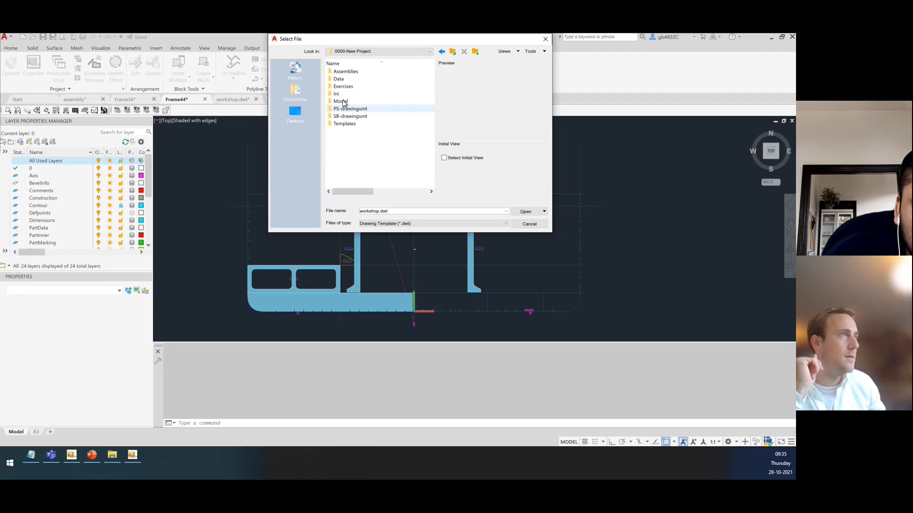
pyautogui.click(454, 52)
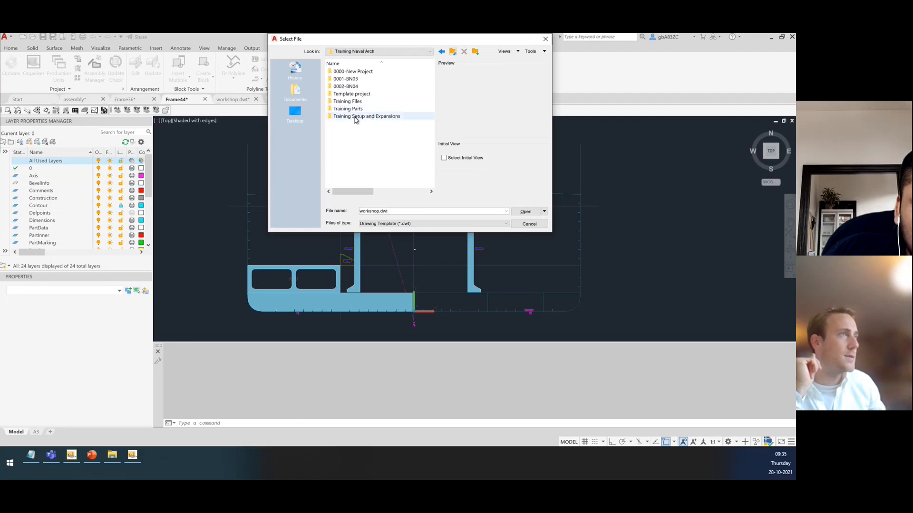
# Open WSD-Forepeak.dwg from the WSD folder of Training Setup and Expansions, with the file type set to Drawing (*.dwg).
pyautogui.doubleClick(354, 117)
pyautogui.click(345, 125)
pyautogui.doubleClick(339, 124)
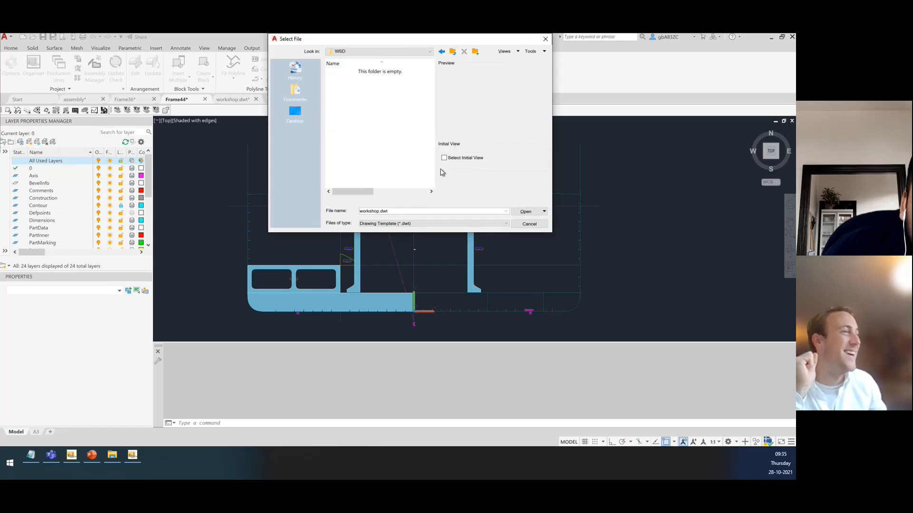
pyautogui.click(393, 224)
pyautogui.click(375, 230)
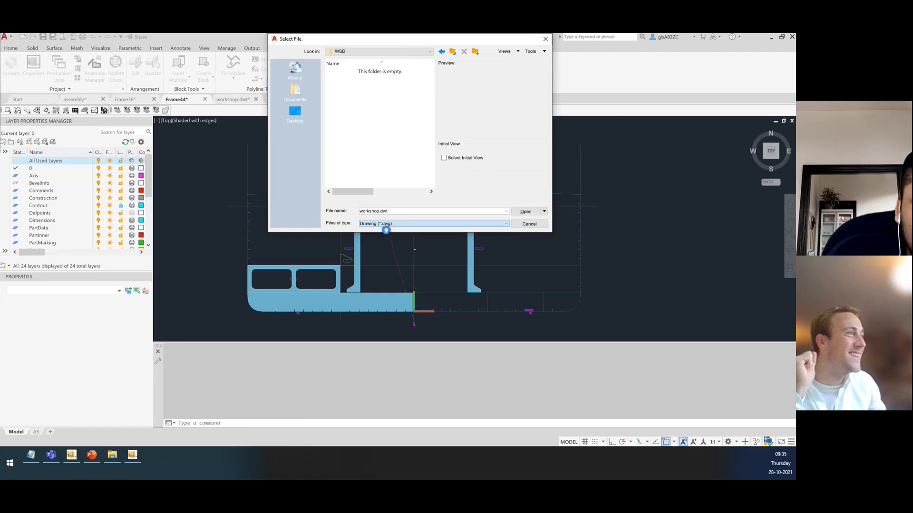
pyautogui.click(352, 79)
pyautogui.click(353, 73)
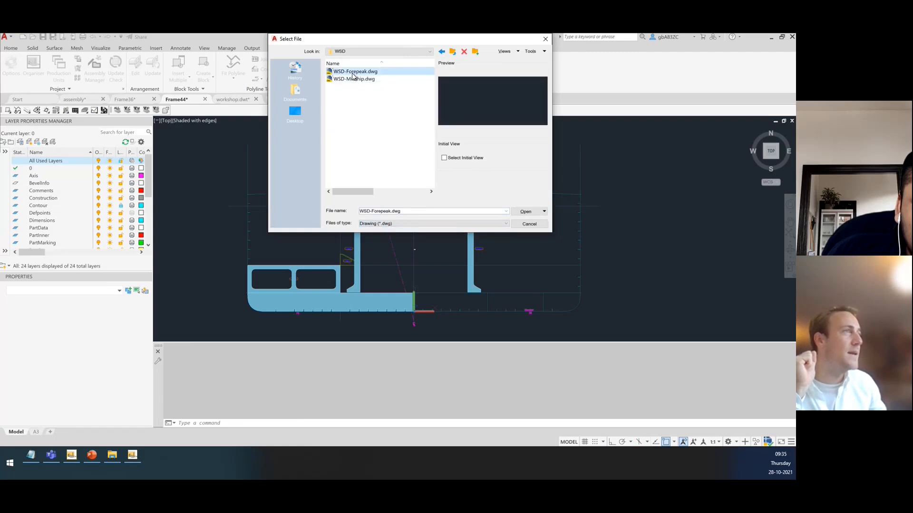
pyautogui.doubleClick(352, 73)
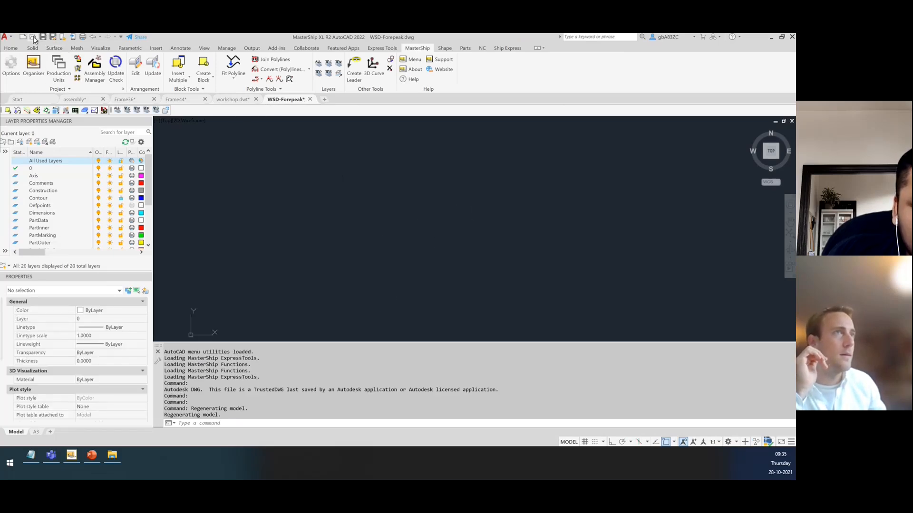
# Open WSD-Midship.dwg from the same WSD folder.
pyautogui.click(33, 37)
pyautogui.click(359, 79)
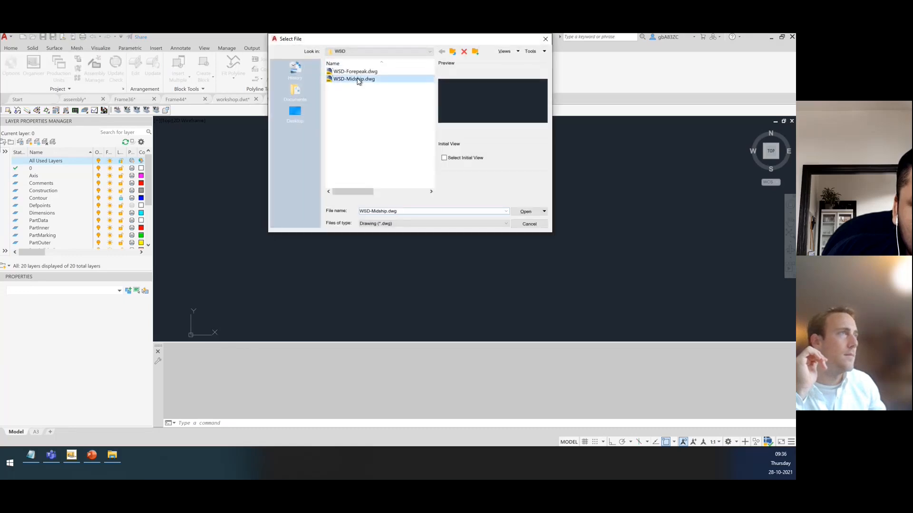
pyautogui.doubleClick(358, 79)
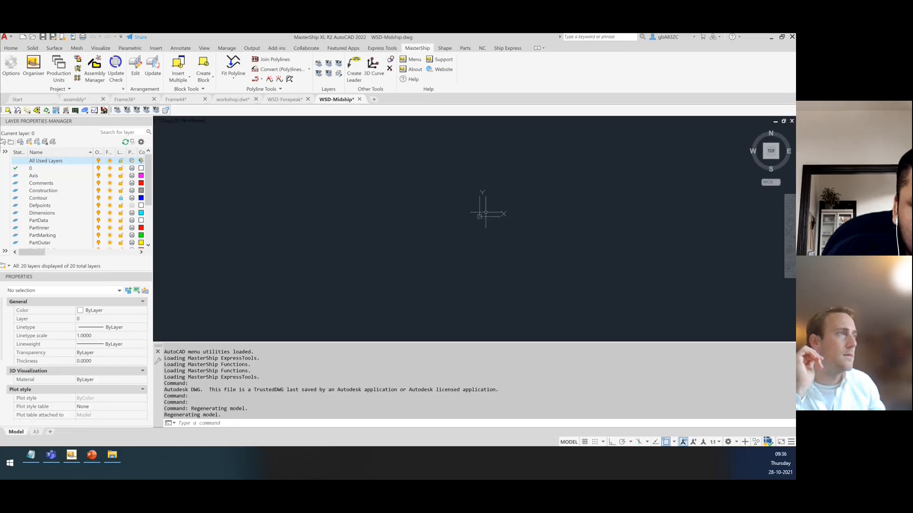
# Browse the Training Parts project and its Model folder for another drawing, and cancel opening a file.
pyautogui.click(33, 37)
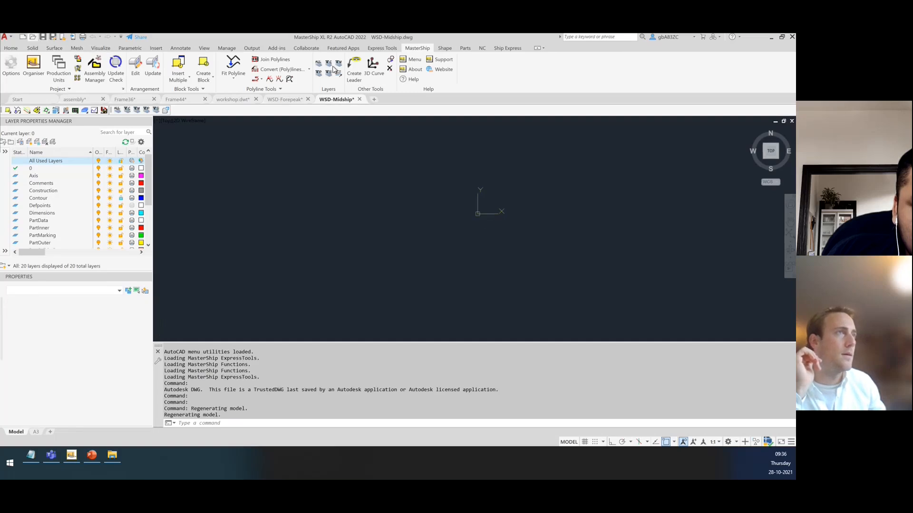
pyautogui.click(429, 52)
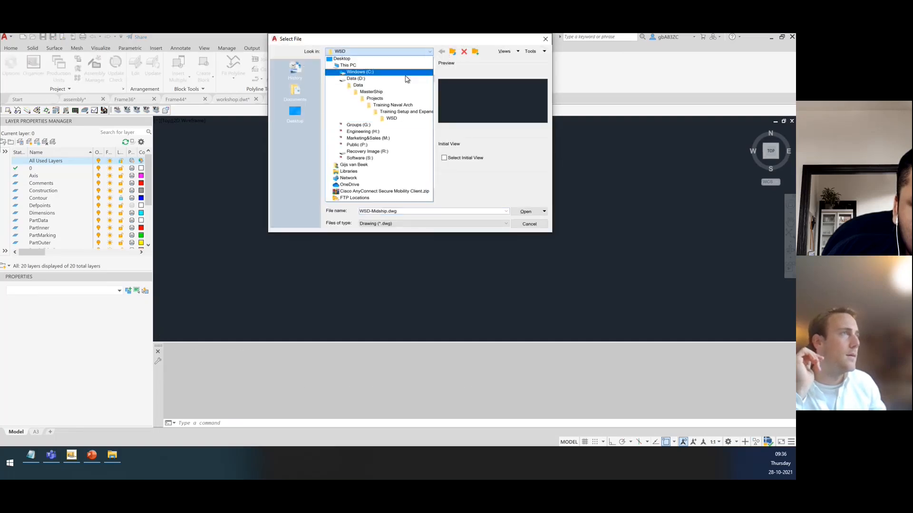
pyautogui.click(393, 105)
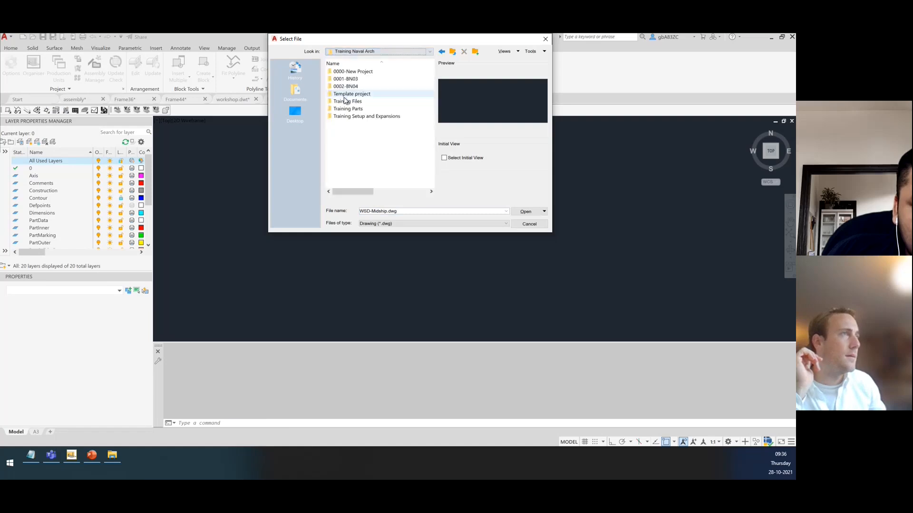
pyautogui.doubleClick(346, 109)
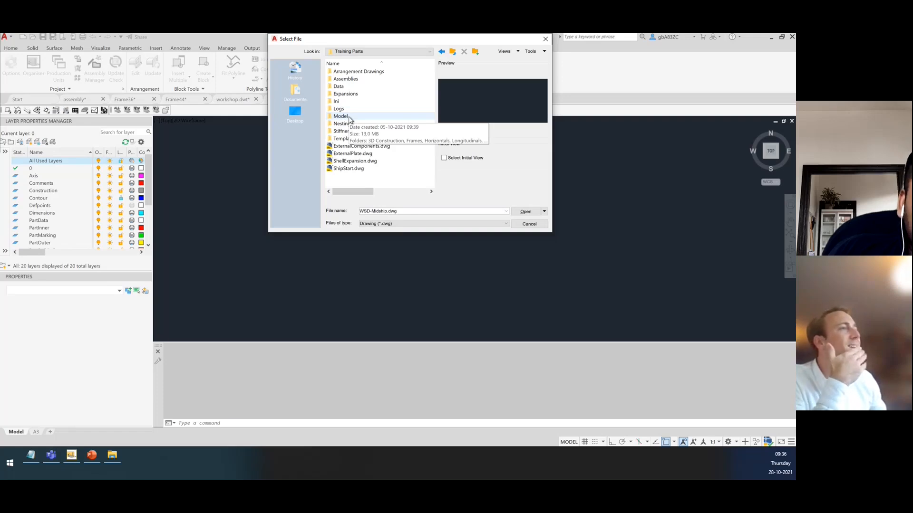
pyautogui.doubleClick(341, 117)
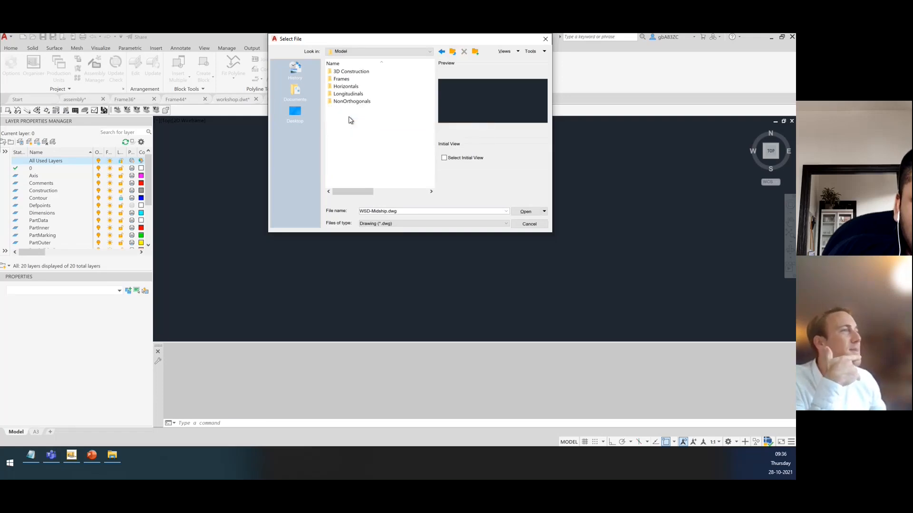
pyautogui.click(453, 52)
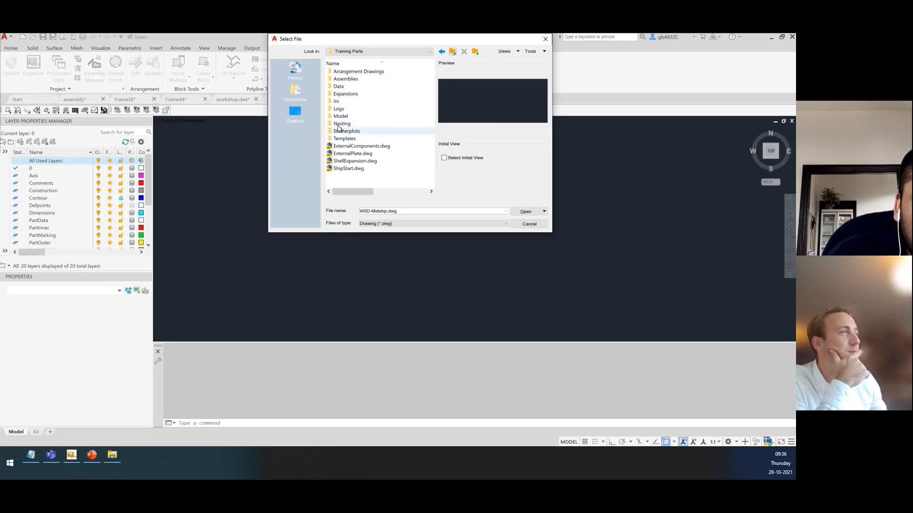
pyautogui.click(526, 228)
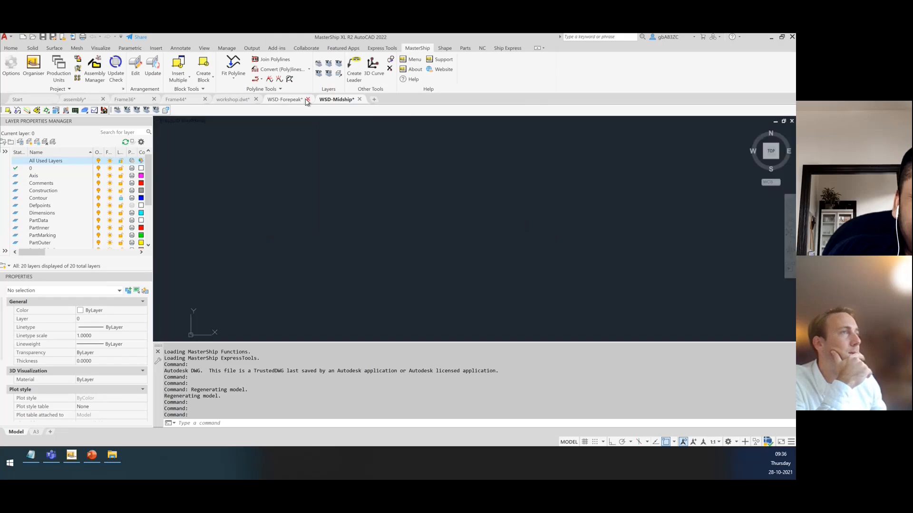
# Close the WSD-Forepeak, WSD-Midship and workshop.dwt files without saving changes.
pyautogui.click(424, 262)
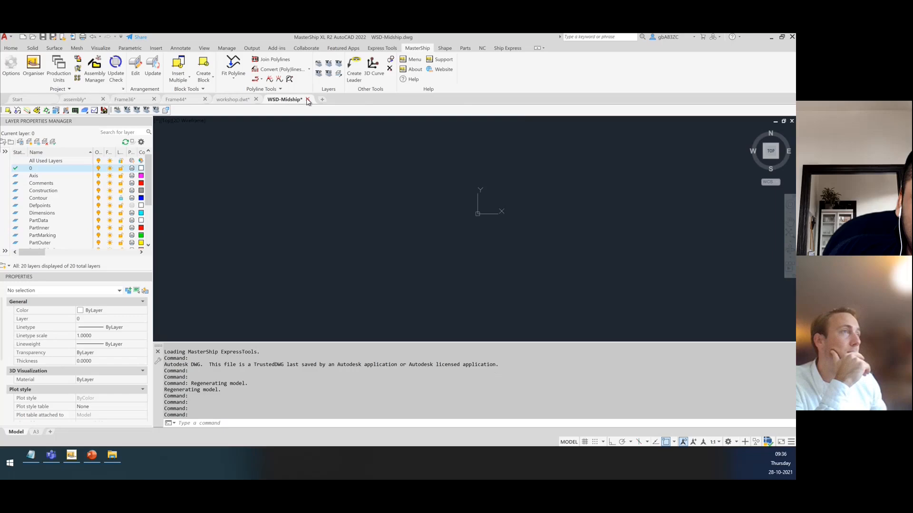
pyautogui.click(308, 99)
pyautogui.click(428, 262)
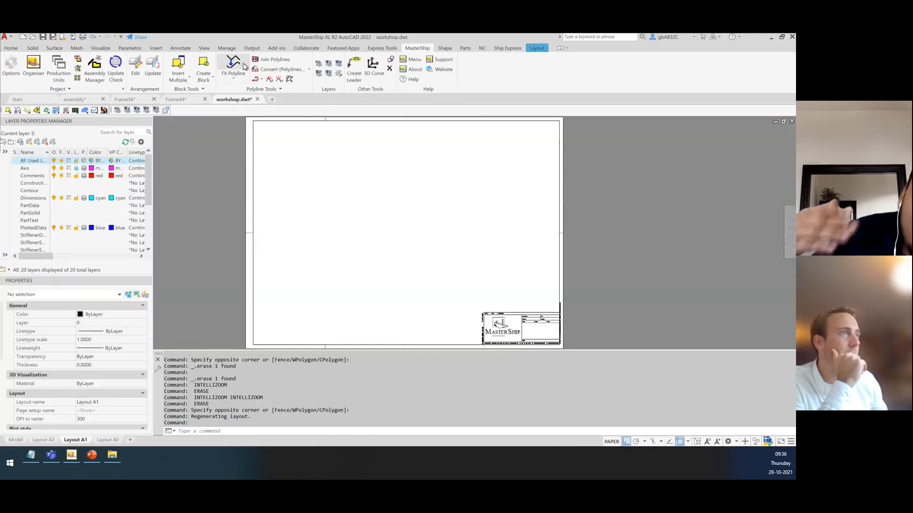
pyautogui.click(258, 99)
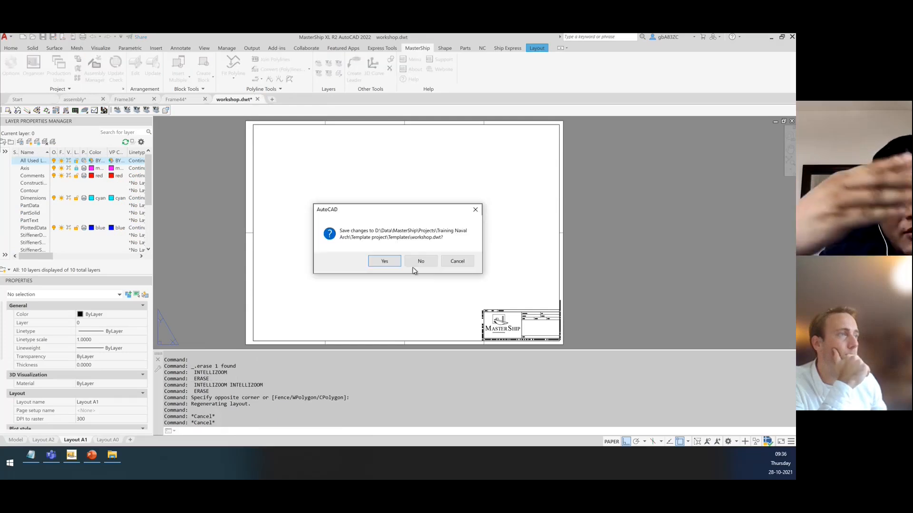
pyautogui.click(418, 261)
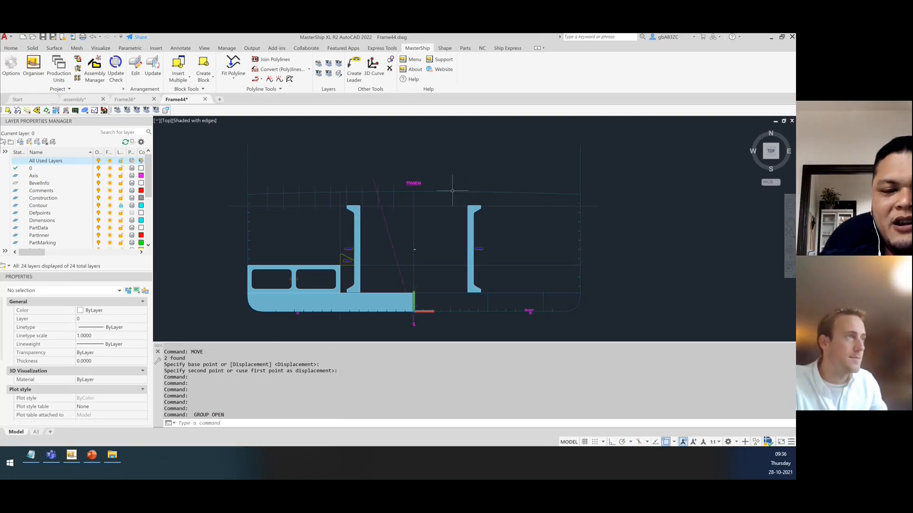
# Undo the plate move and the preceding layer and grip edits in Frame44, and select the part data left of the central pillar.
pyautogui.hotkey('ctrl', 'z')
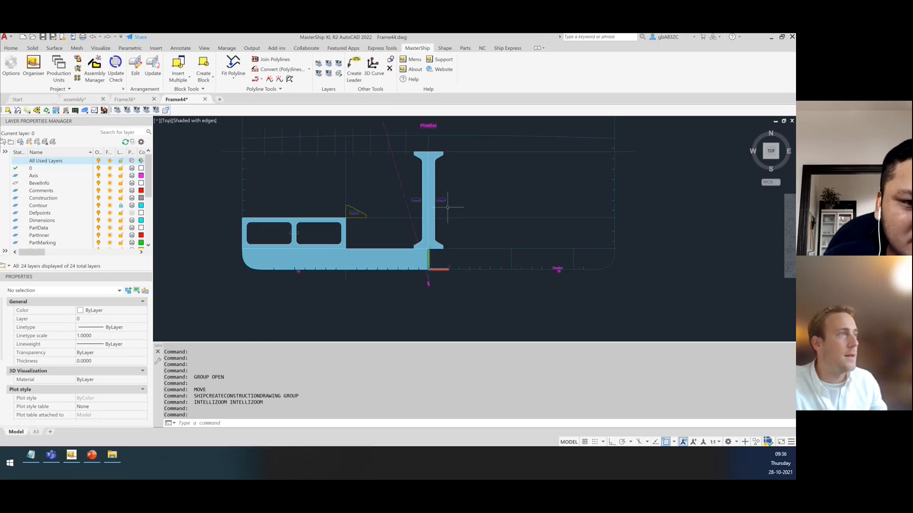
pyautogui.hotkey('ctrl', 'z')
pyautogui.hotkey('ctrl', 'z')
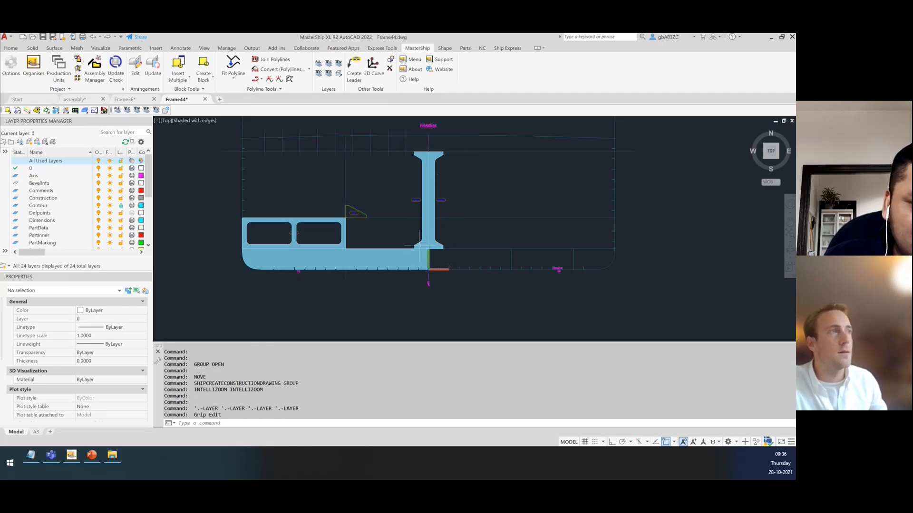
pyautogui.hotkey('ctrl', 'z')
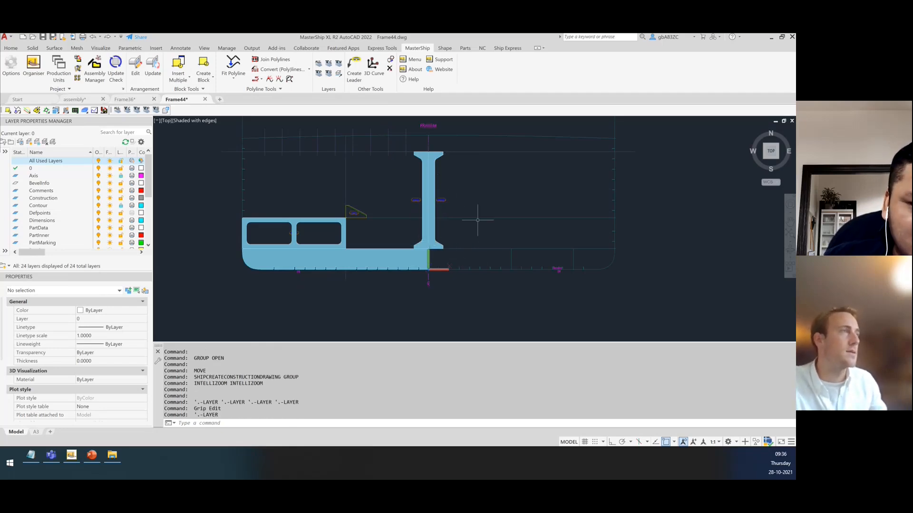
pyautogui.click(416, 204)
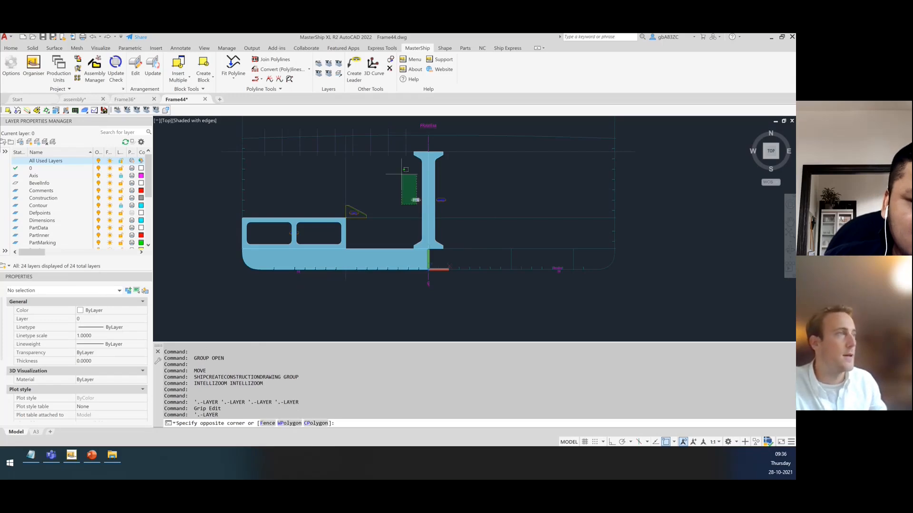
pyautogui.click(386, 167)
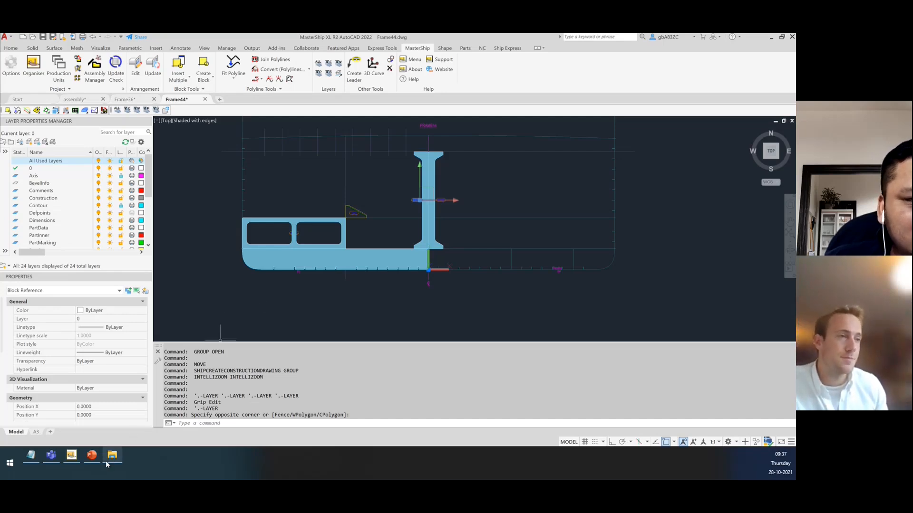
# Switch to File Explorer and look at the template files in the Template project's Templates folder, with workshop.dwt deselected.
pyautogui.moveTo(109, 460)
pyautogui.click(110, 419)
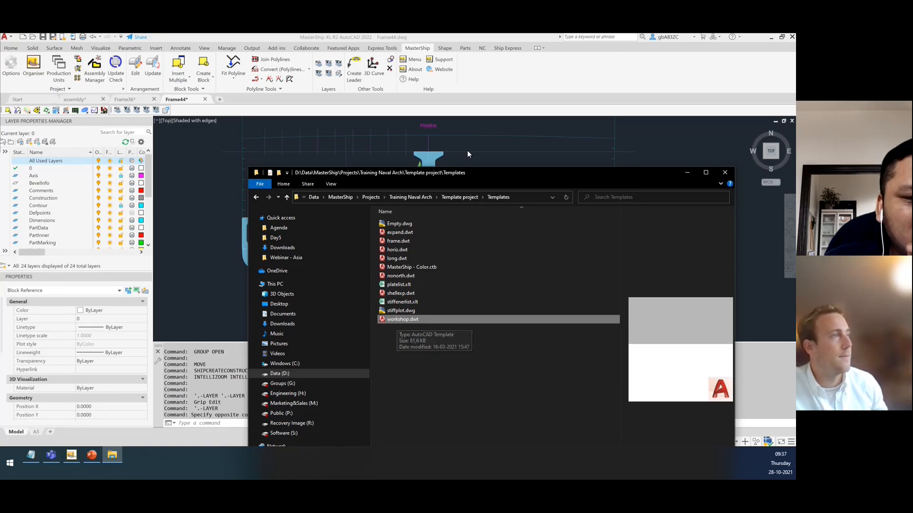
pyautogui.moveTo(482, 169); pyautogui.dragTo(406, 87)
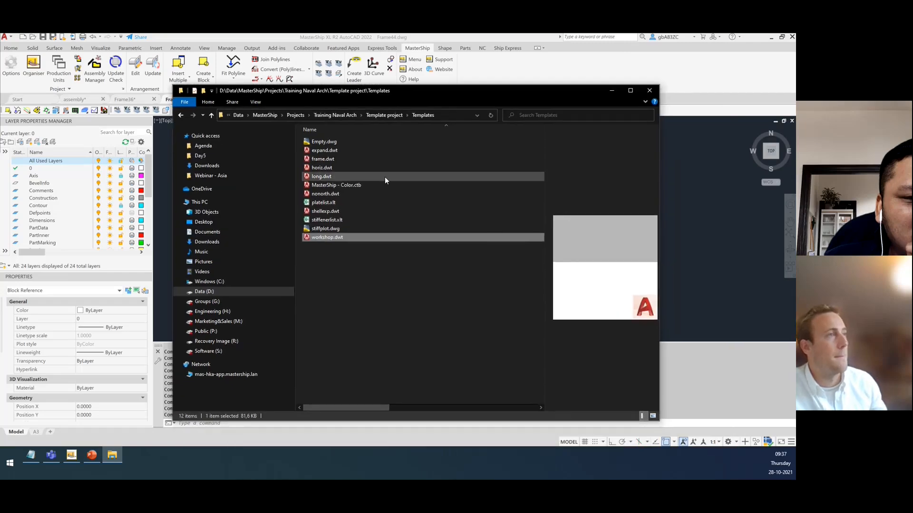
pyautogui.click(336, 300)
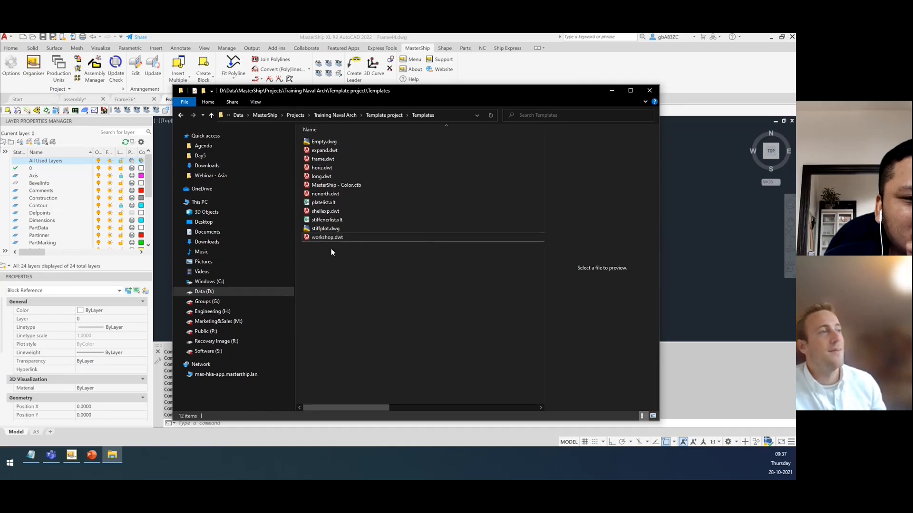
# Select the workshop.dwt file in the Template project's Templates folder.
pyautogui.click(325, 239)
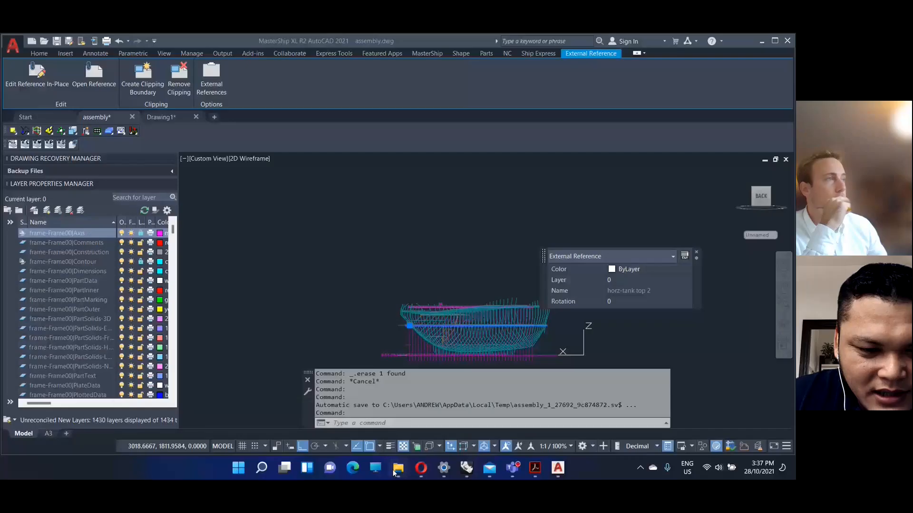
# Switch to File Explorer and open NAM TEMPLATE 2020 from the NA folder on the naval arch marine (X:) drive.
pyautogui.moveTo(393, 472)
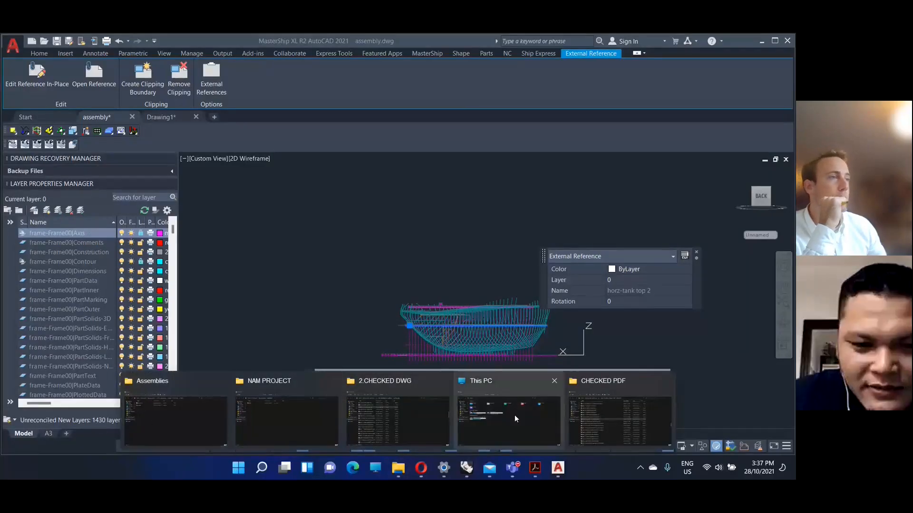
pyautogui.moveTo(506, 421)
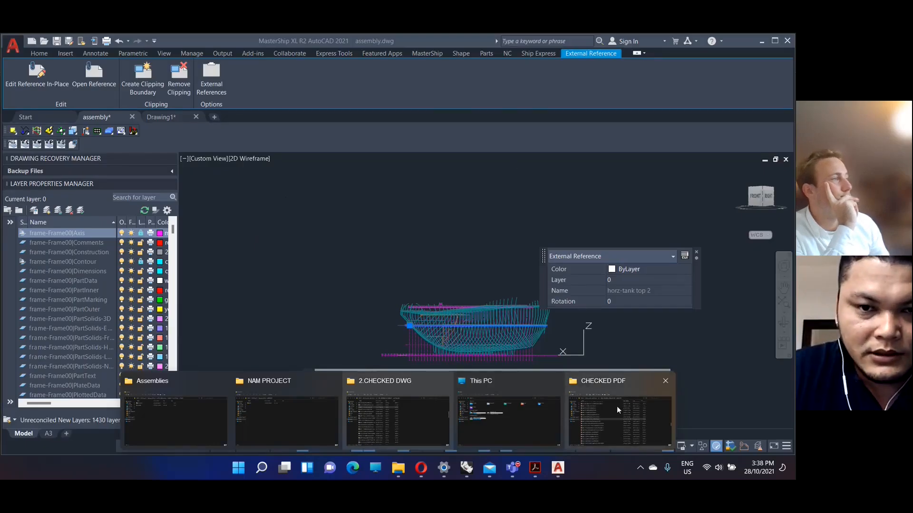
pyautogui.moveTo(617, 406)
pyautogui.click(475, 395)
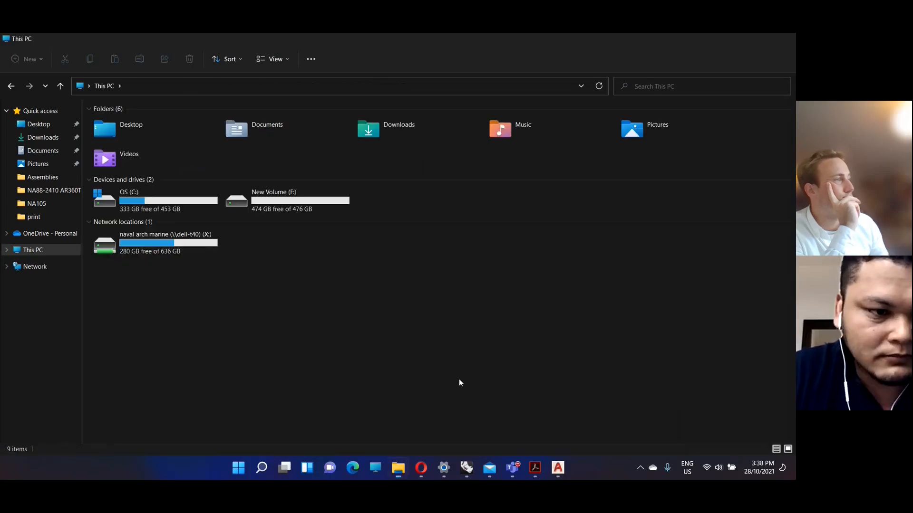
pyautogui.doubleClick(139, 245)
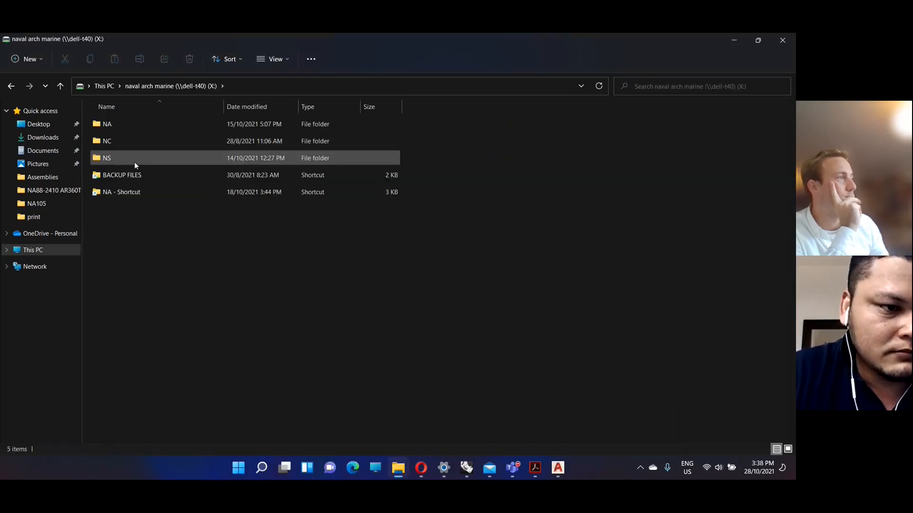
pyautogui.click(117, 124)
pyautogui.doubleClick(118, 124)
pyautogui.scroll(-15, 176, 198)
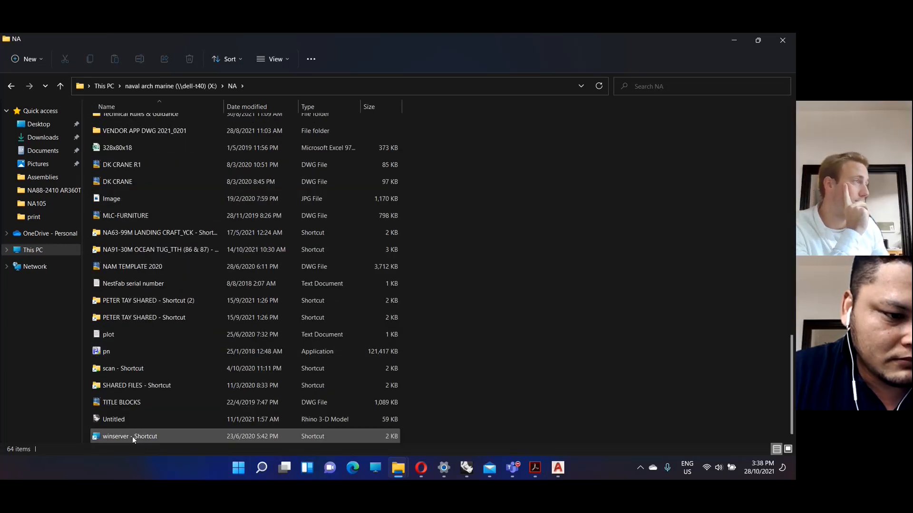
pyautogui.click(136, 266)
pyautogui.doubleClick(136, 265)
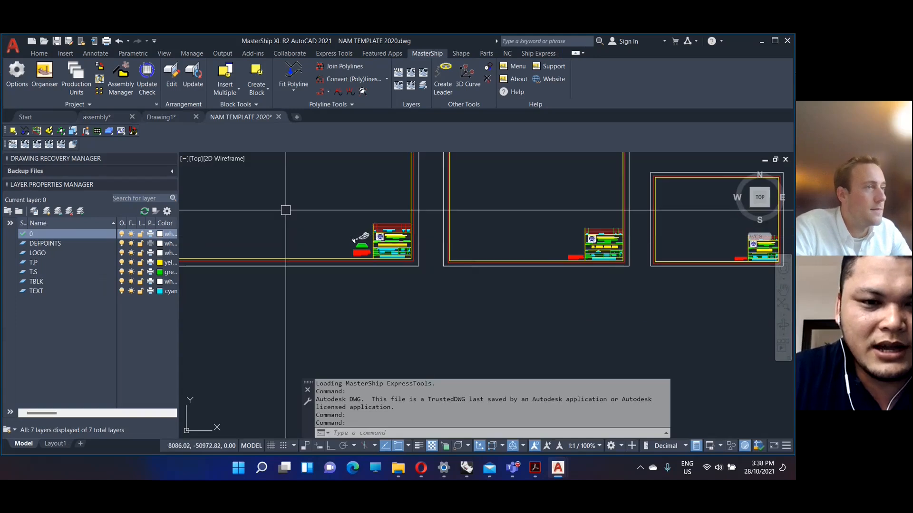
# Examine the drawing frames in NAM TEMPLATE 2020 and the title block of the largest one, including its scale and revision fields.
pyautogui.scroll(6, 405, 240)
pyautogui.moveTo(341, 231)
pyautogui.mouseDown(button='middle')
pyautogui.moveTo(448, 258)
pyautogui.moveTo(454, 296)
pyautogui.mouseUp(button='middle')
pyautogui.moveTo(533, 275); pyautogui.dragTo(543, 239, button='middle')
pyautogui.scroll(2, 542, 312)
pyautogui.scroll(-8, 475, 275)
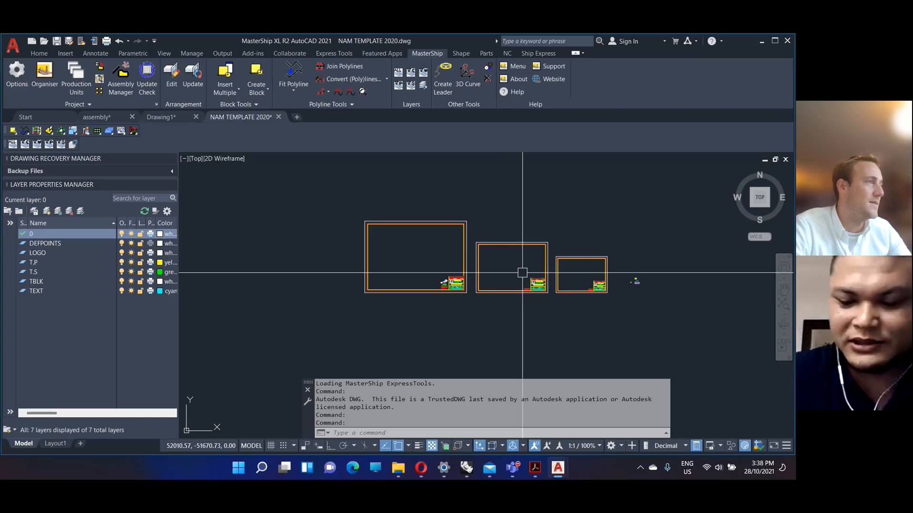
pyautogui.scroll(5, 473, 284)
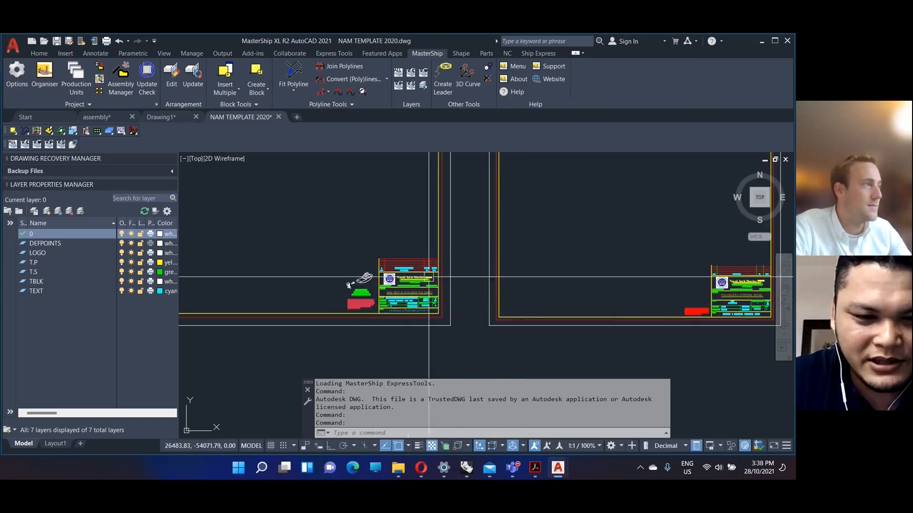
pyautogui.scroll(3, 432, 317)
pyautogui.scroll(5, 431, 317)
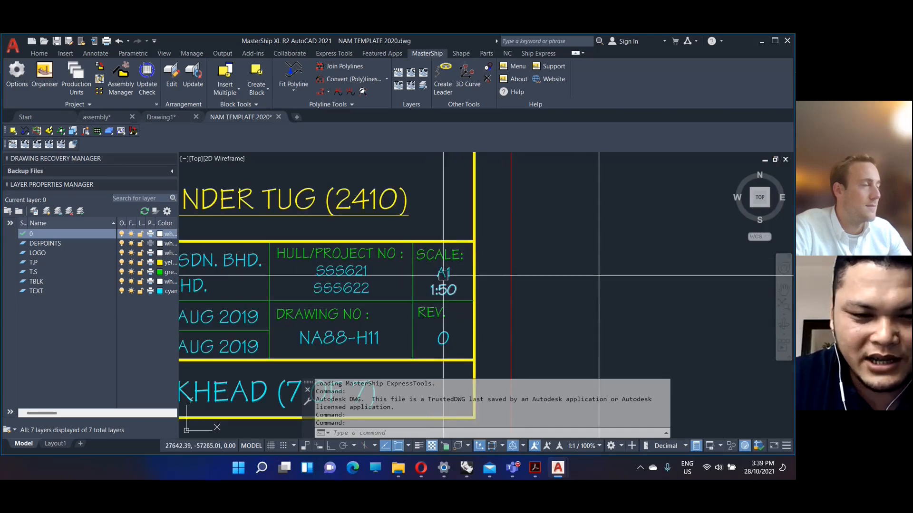
pyautogui.moveTo(451, 278)
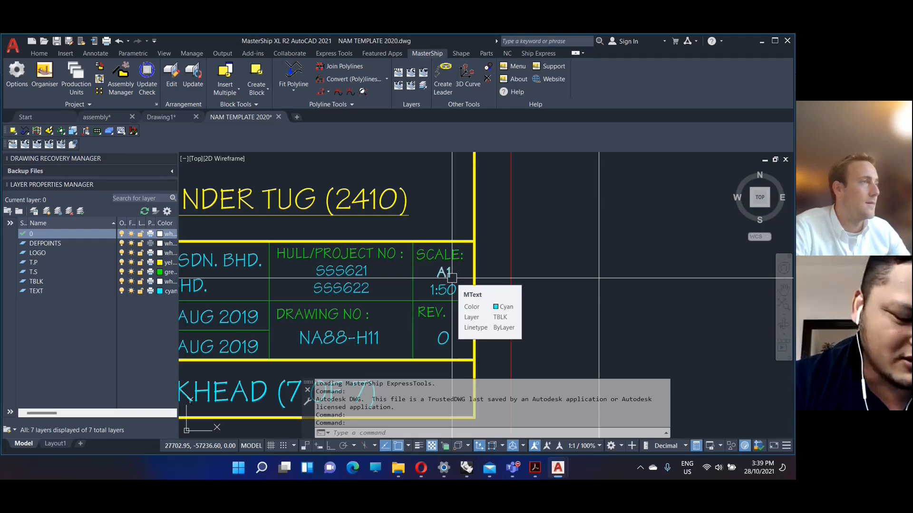
pyautogui.scroll(-4, 451, 278)
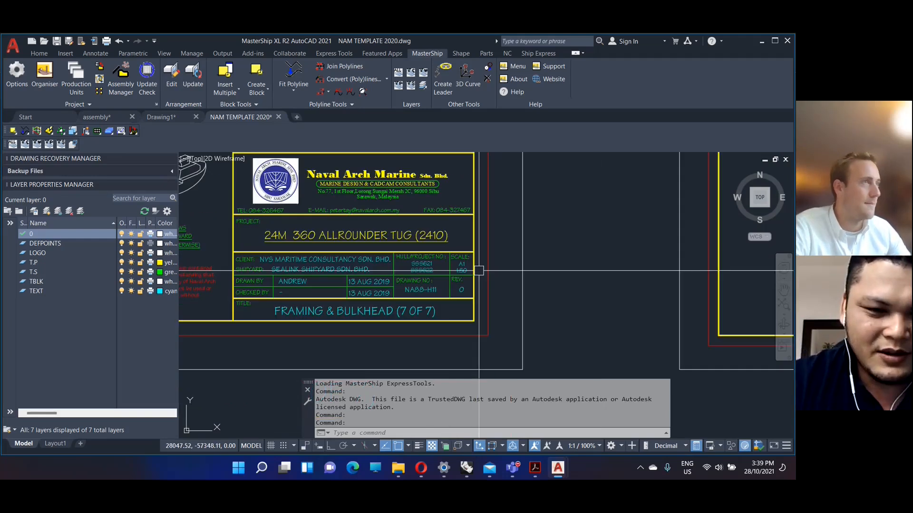
pyautogui.scroll(-2, 380, 236)
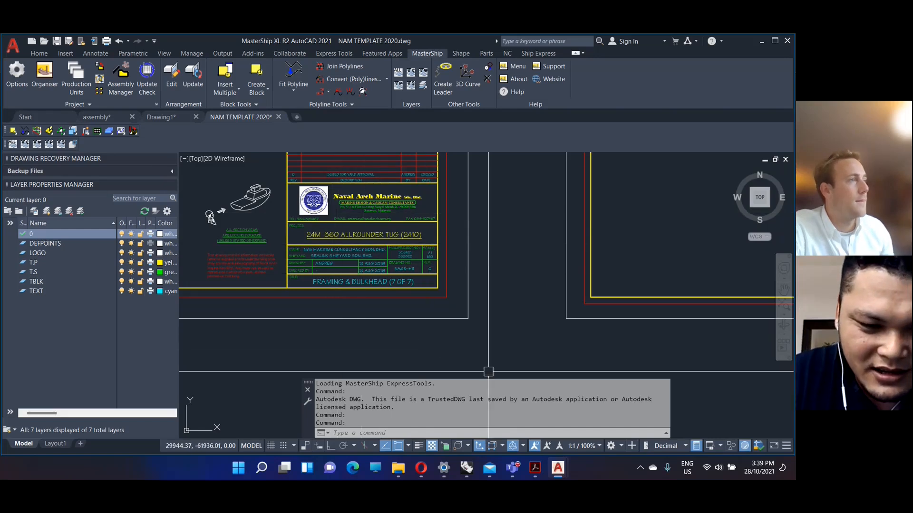
# Browse to the Templates folder of NA87-25M PATROL BOAT_SWAK GOV for a file to open, and filter for Drawing Template (*.dwt) files.
pyautogui.moveTo(405, 469)
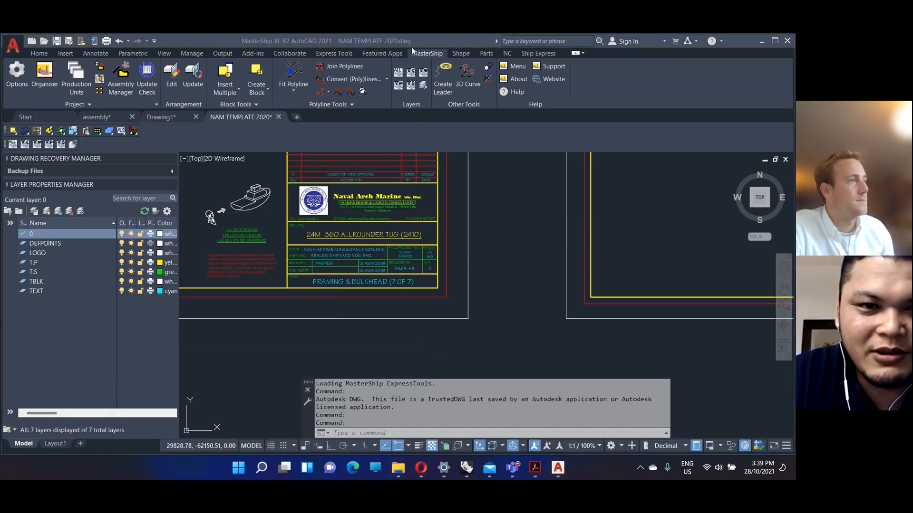
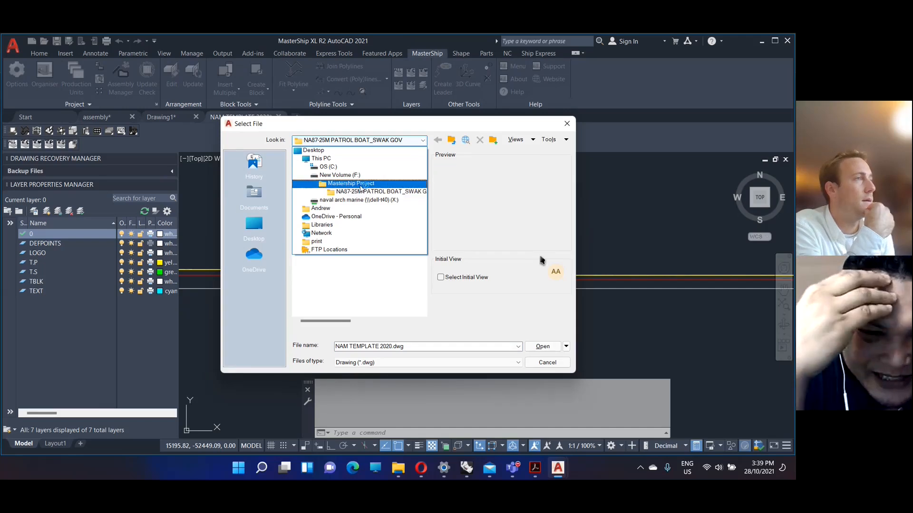
pyautogui.click(360, 184)
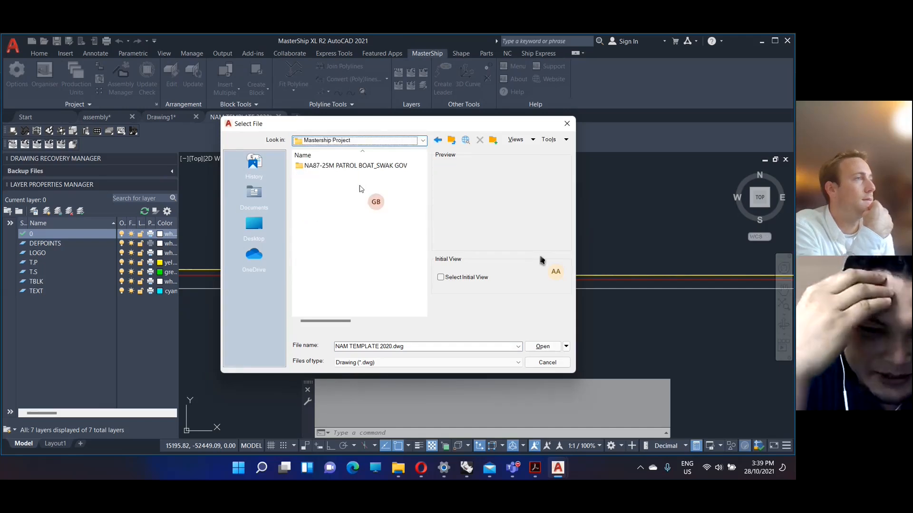
pyautogui.doubleClick(366, 167)
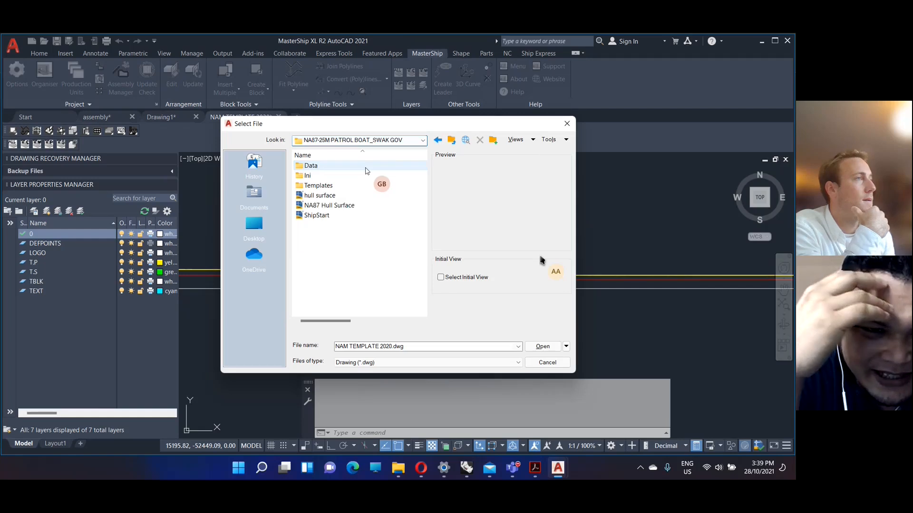
pyautogui.doubleClick(317, 185)
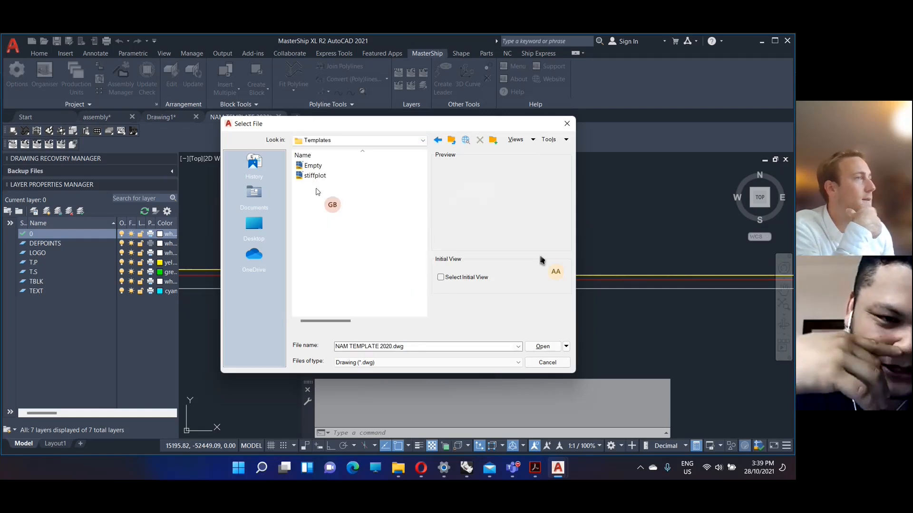
pyautogui.click(356, 364)
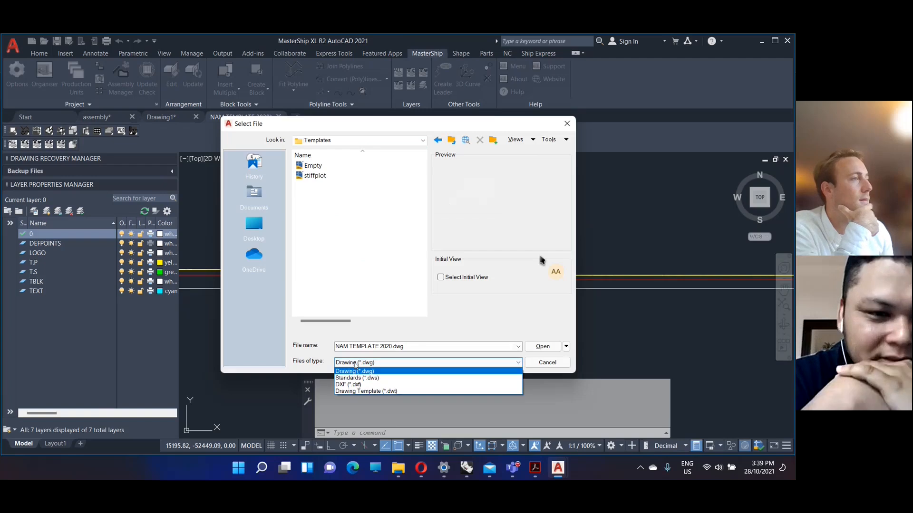
pyautogui.click(366, 391)
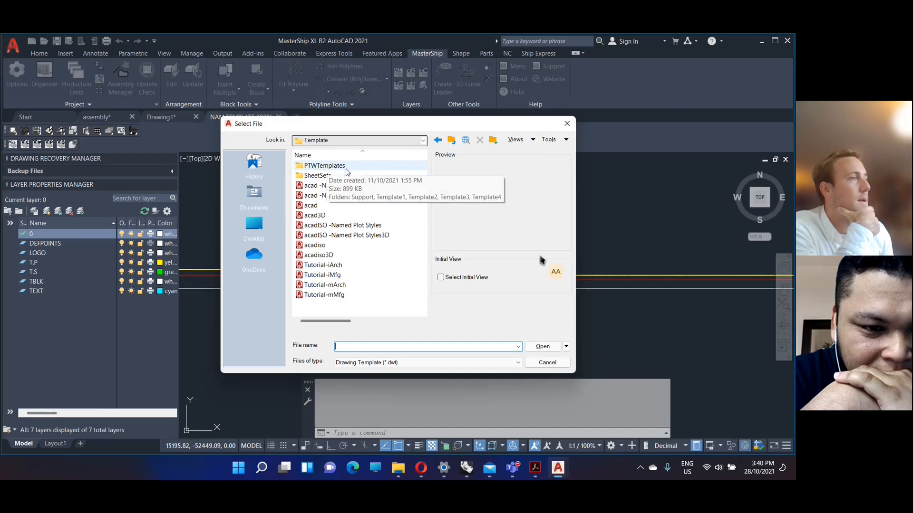
# Open the workshop template from Mastership Project > NA87-25M PATROL BOAT_SWAK GOV > Templates on New Volume (F:).
pyautogui.click(421, 141)
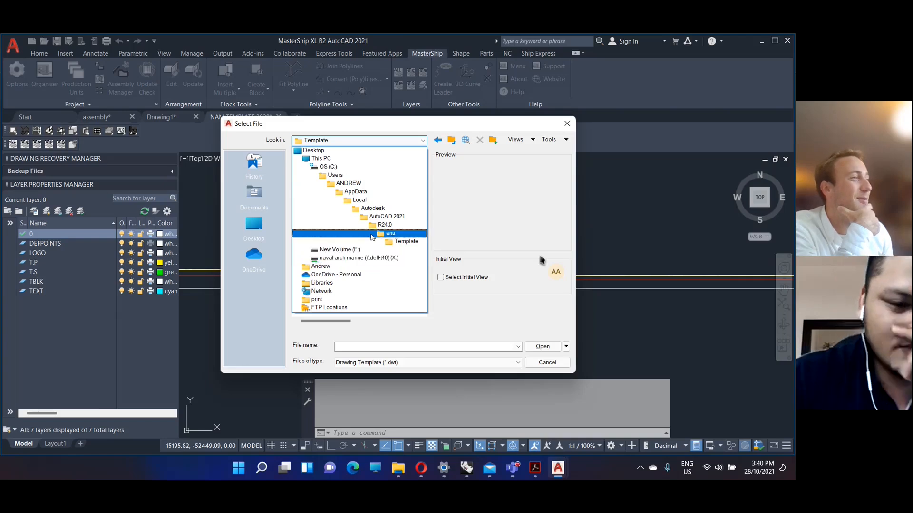
pyautogui.click(341, 259)
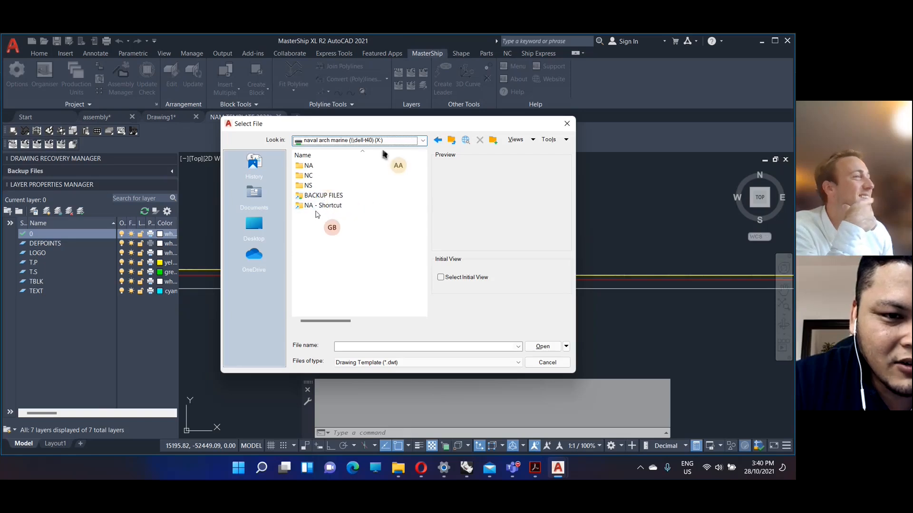
pyautogui.click(422, 140)
pyautogui.click(345, 175)
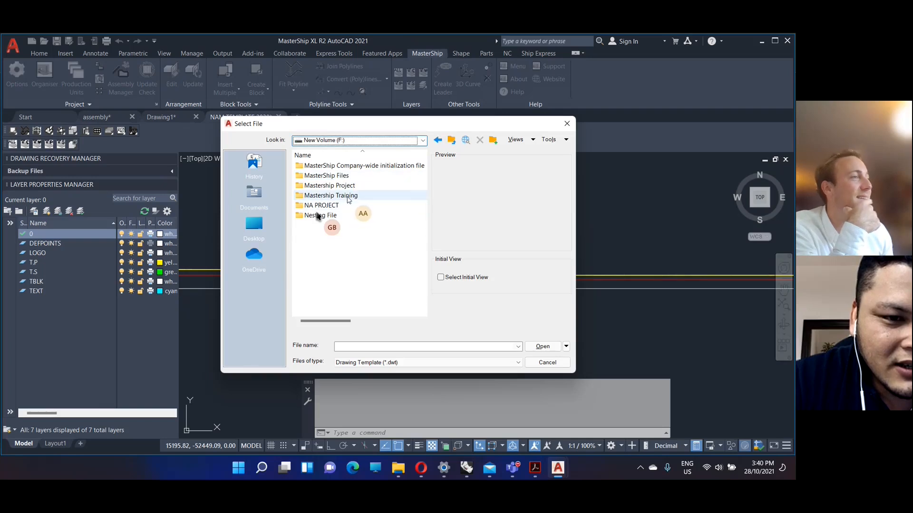
pyautogui.doubleClick(345, 186)
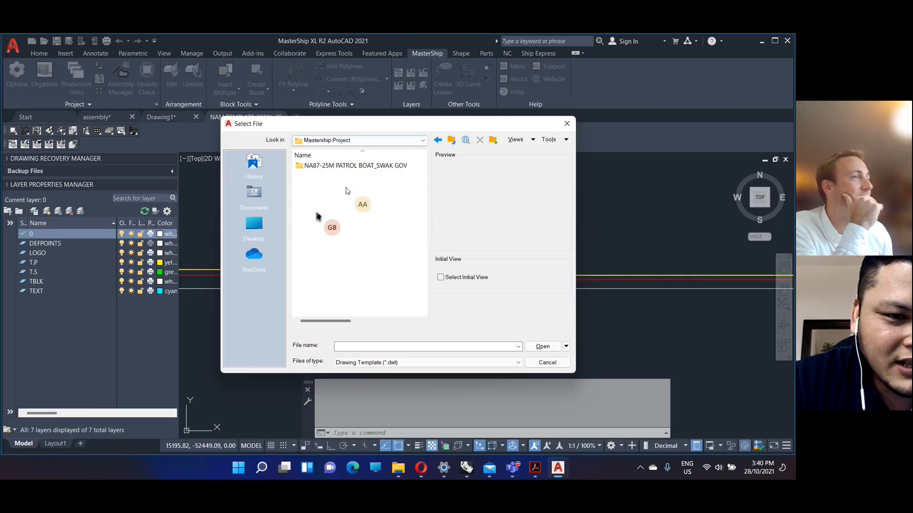
pyautogui.doubleClick(352, 166)
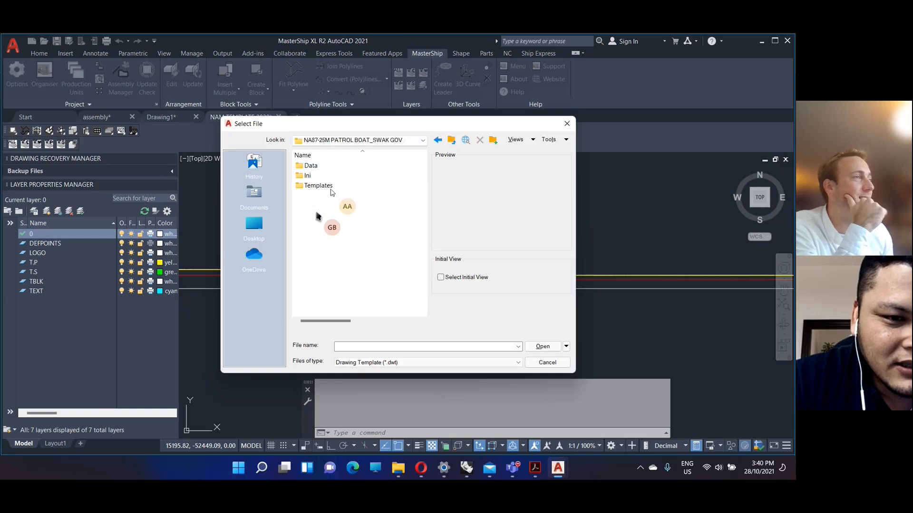
pyautogui.doubleClick(323, 185)
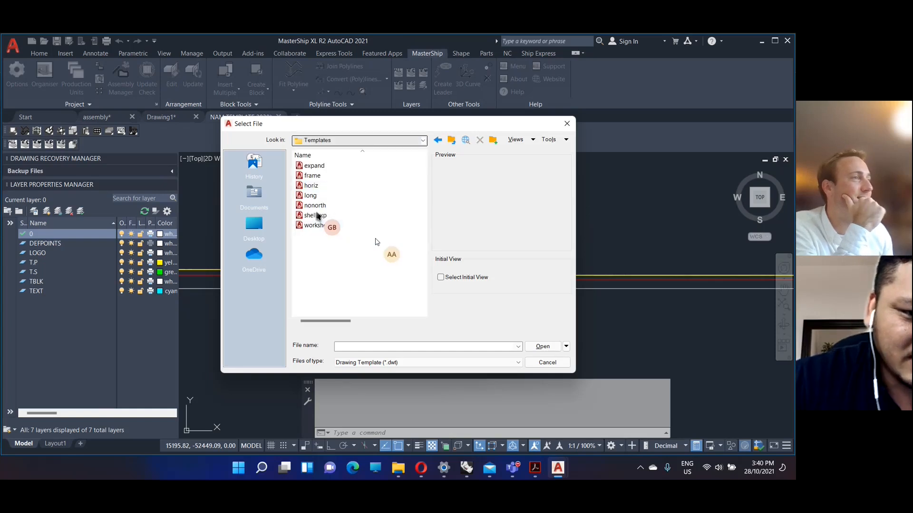
pyautogui.click(324, 225)
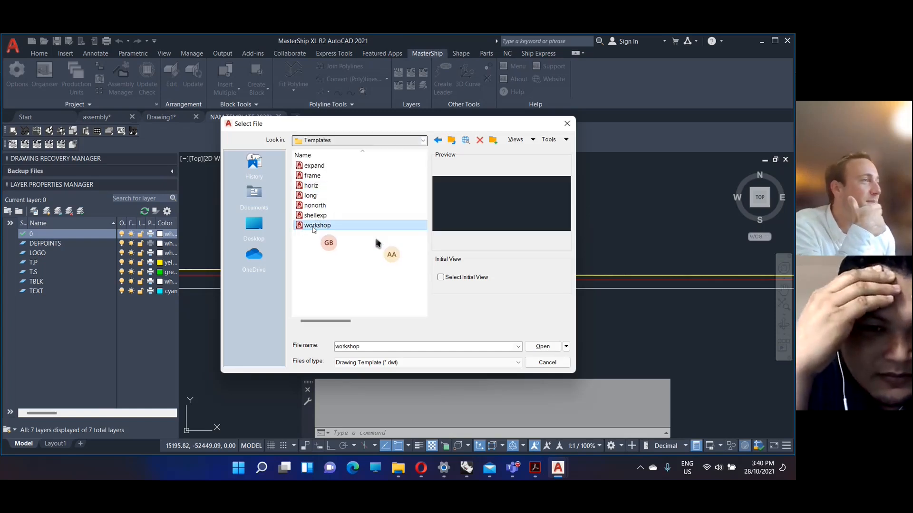
pyautogui.click(541, 346)
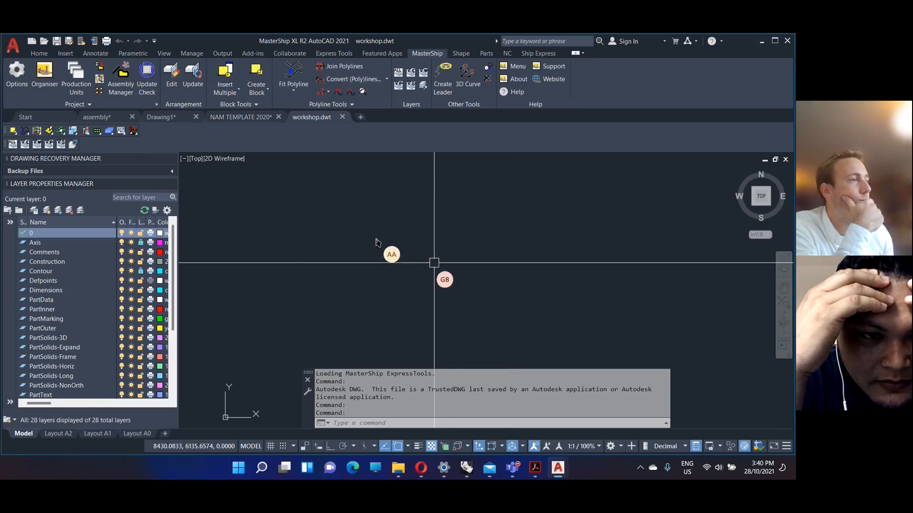
# Display Layout A2 of workshop.dwt and dock the command line below the drawing area.
pyautogui.scroll(-3, 421, 259)
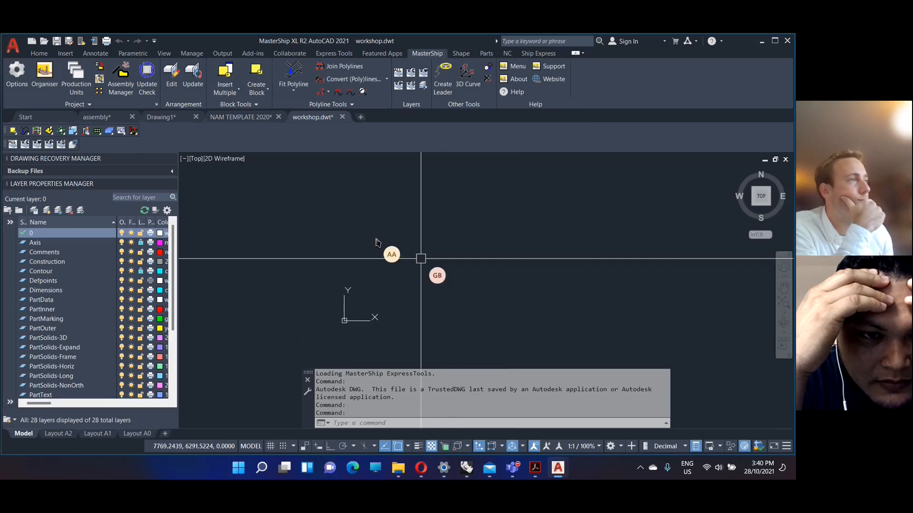
pyautogui.click(65, 436)
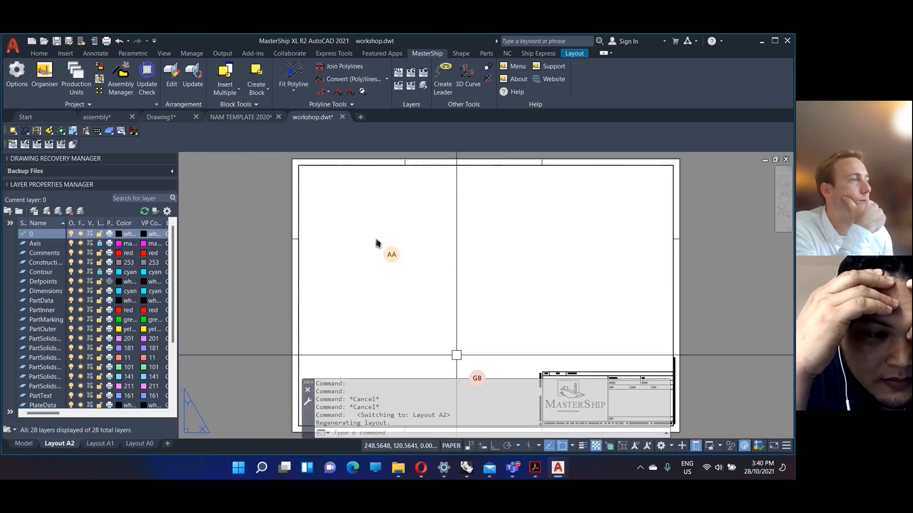
pyautogui.click(307, 389)
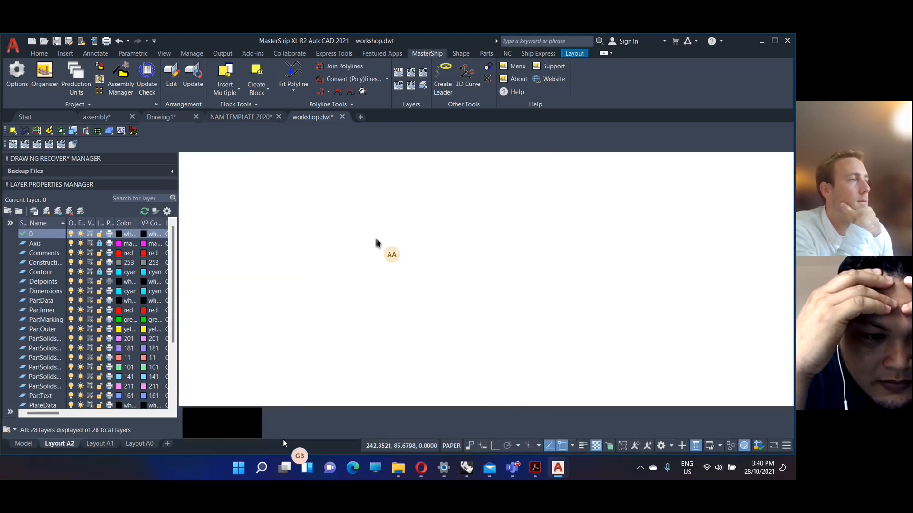
# Select the boat sketch and notes beside the large frame's title block in NAM TEMPLATE 2020, and return to workshop.dwt.
pyautogui.click(237, 117)
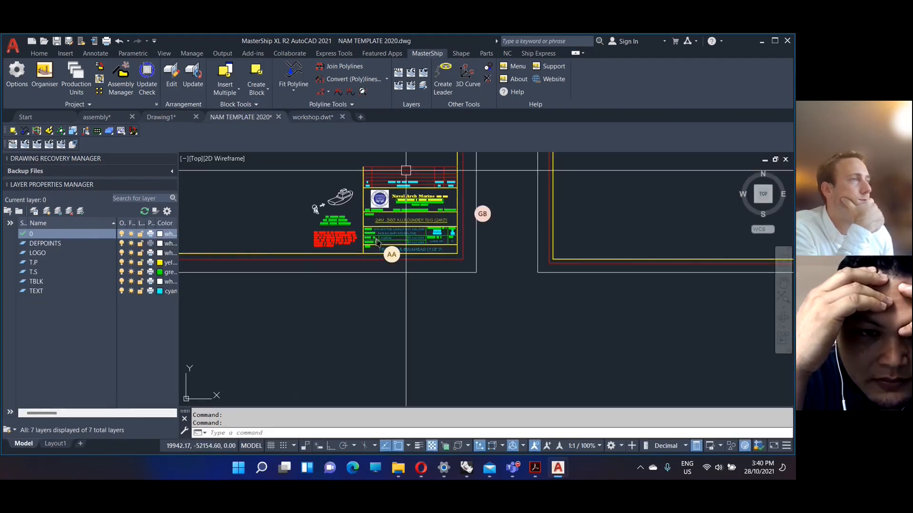
pyautogui.click(311, 173)
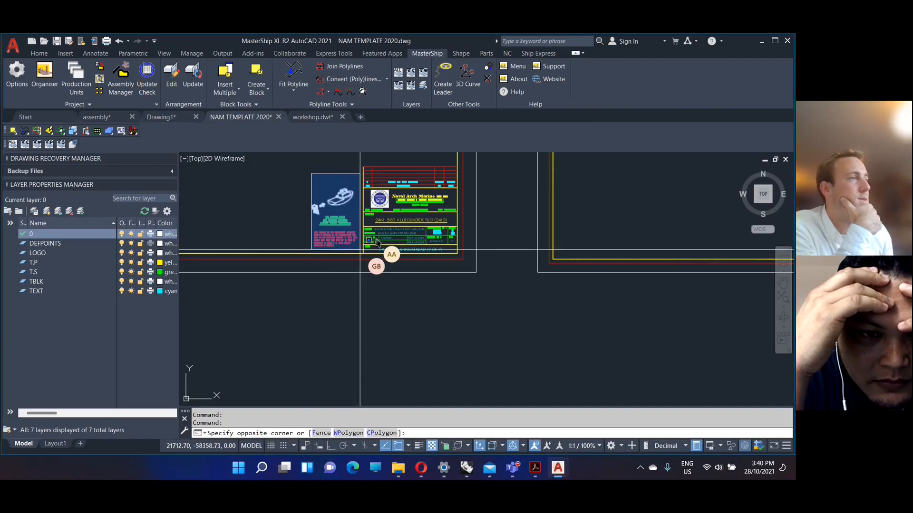
pyautogui.click(360, 249)
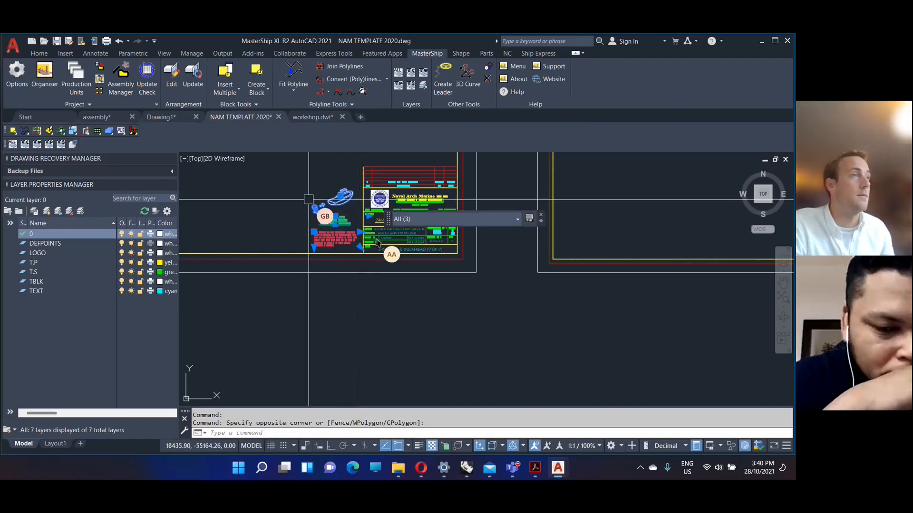
pyautogui.click(319, 117)
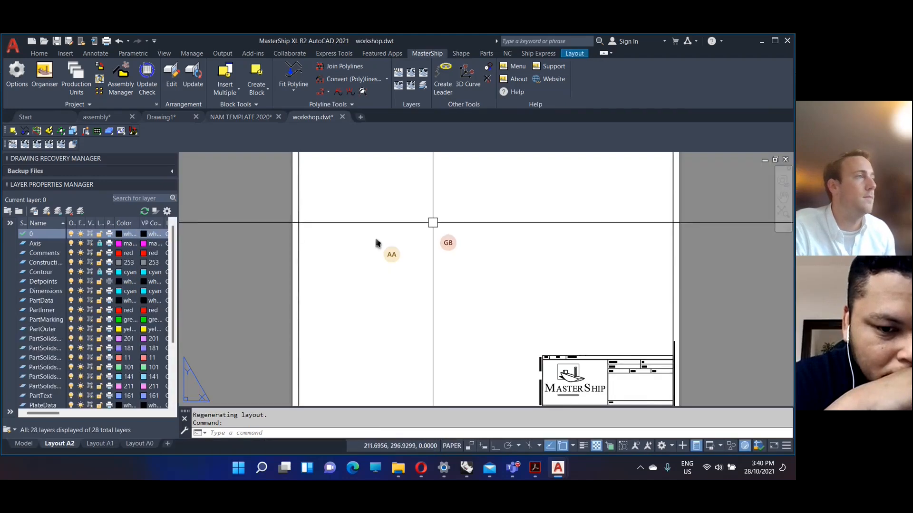
# Paste the boat sketch and notes from NAM TEMPLATE 2020 into Layout A2 of workshop.dwt, inserting them near the sheet.
pyautogui.hotkey('ctrl', 'v')
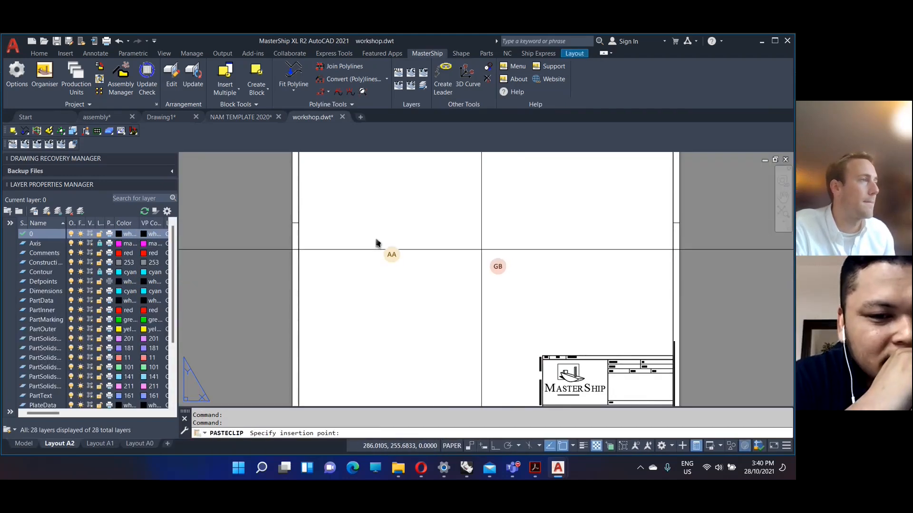
pyautogui.scroll(-2, 481, 249)
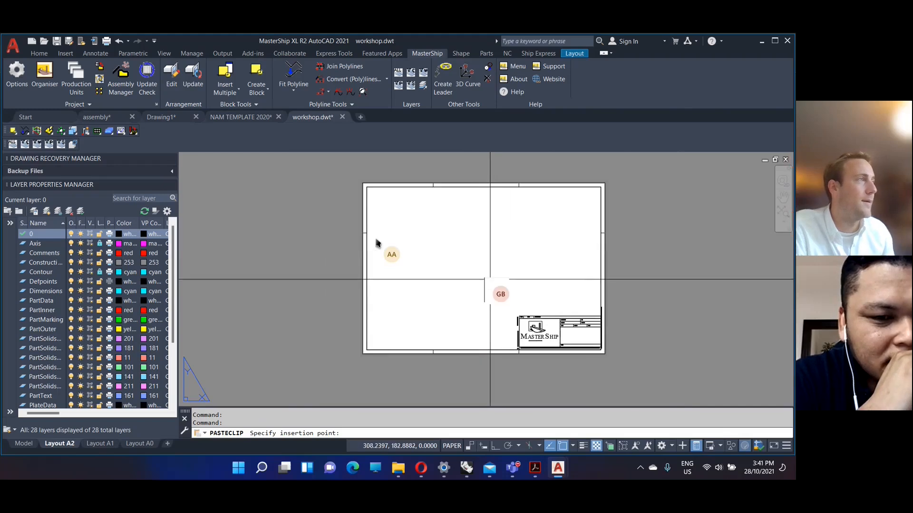
pyautogui.scroll(-4, 480, 250)
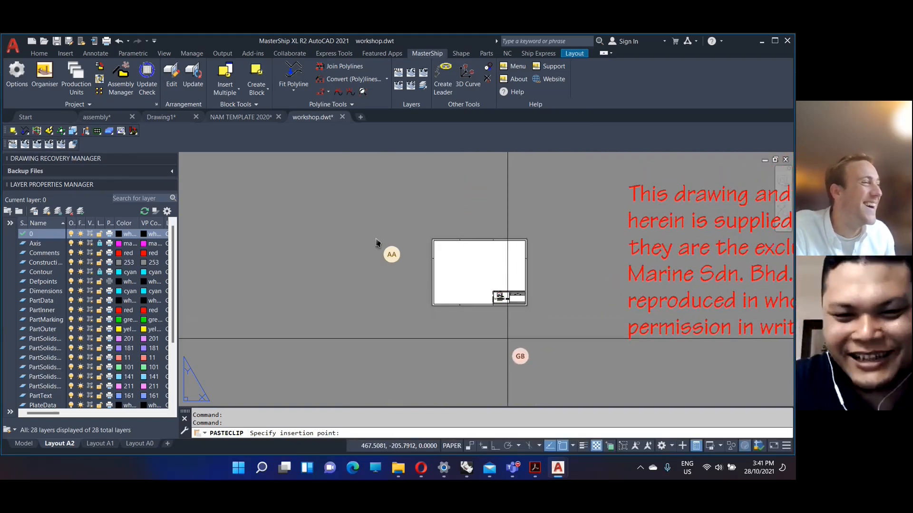
pyautogui.click(482, 350)
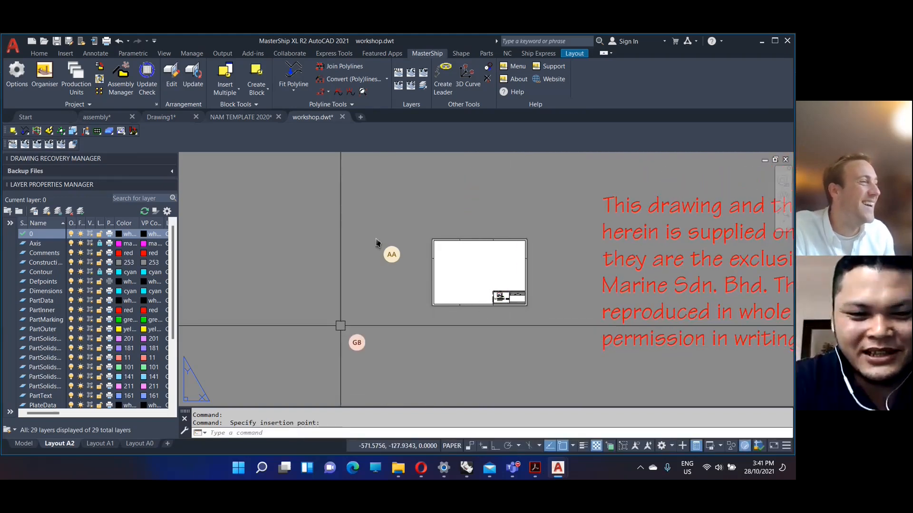
# Scale the pasted boat sketch and notes by a factor of 0.02.
pyautogui.scroll(-5, 341, 325)
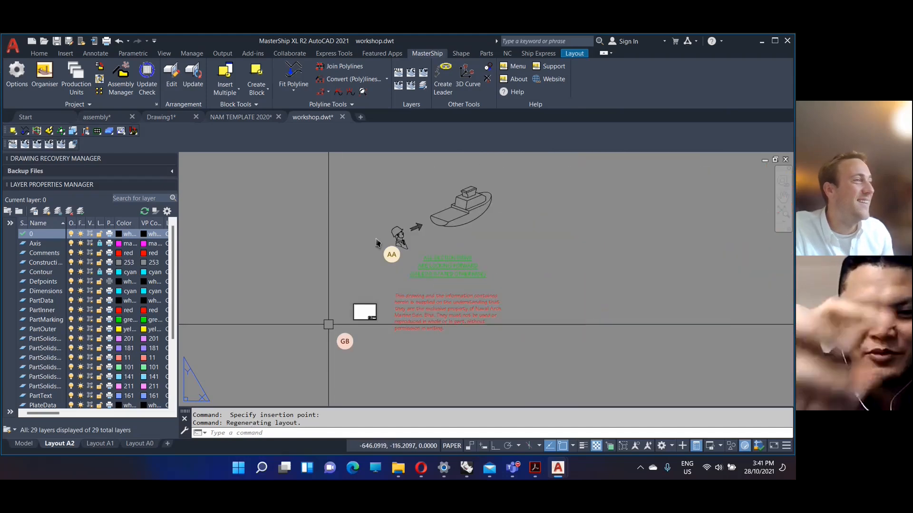
pyautogui.scroll(-3, 328, 325)
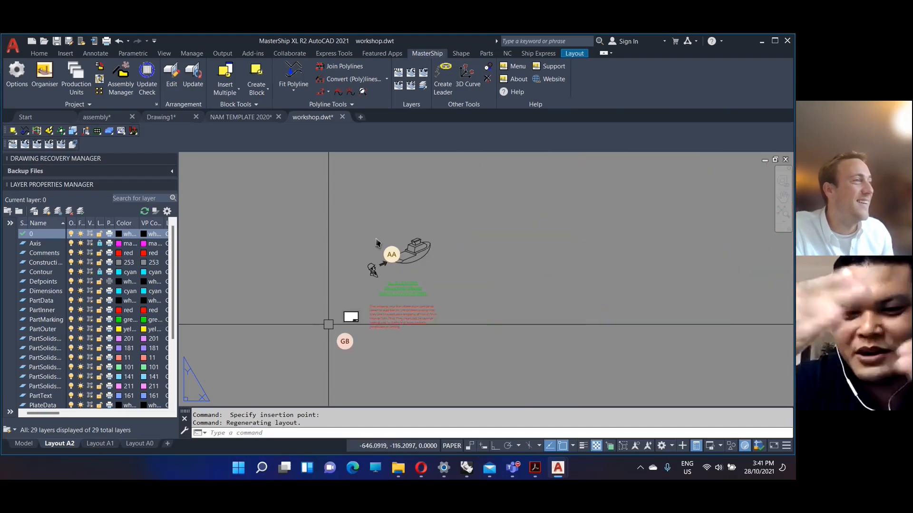
pyautogui.click(454, 360)
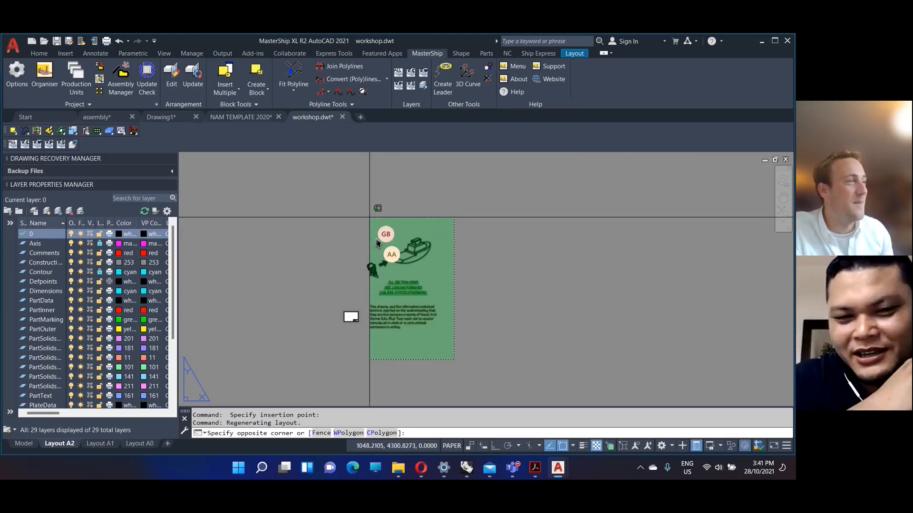
pyautogui.click(366, 222)
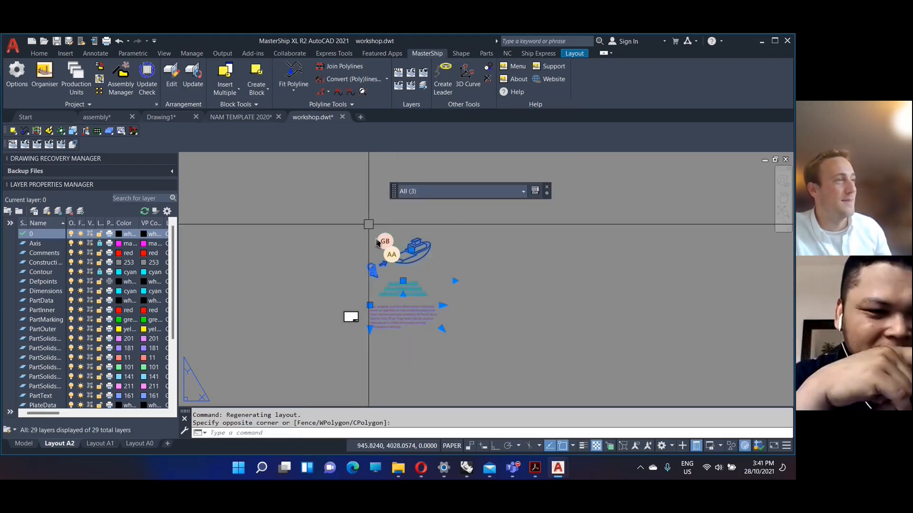
pyautogui.write('scale')
pyautogui.press('Return')
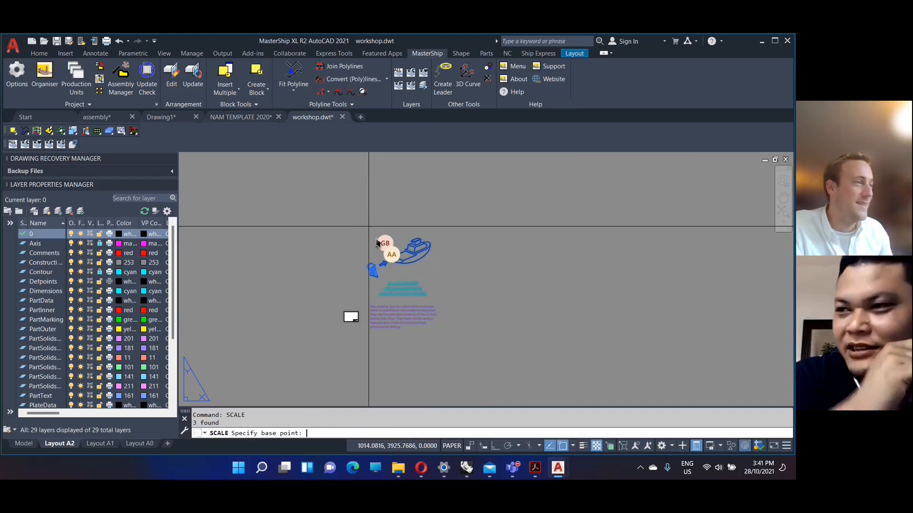
pyautogui.click(445, 249)
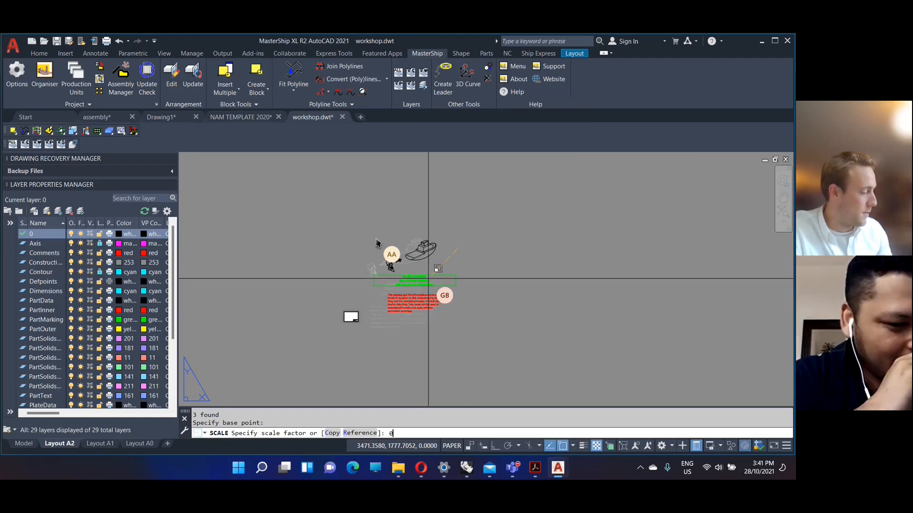
pyautogui.press('Return')
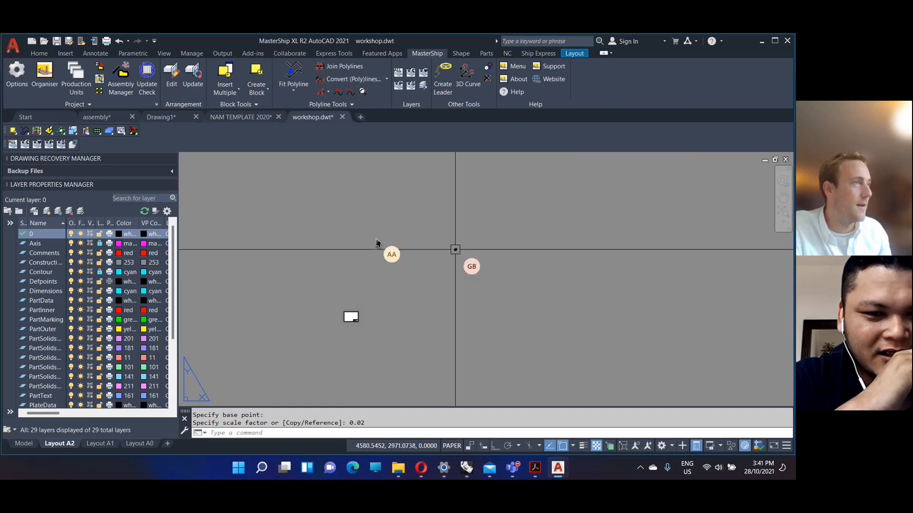
# Move the scaled boat sketch and notes close to the A2 sheet.
pyautogui.click(471, 238)
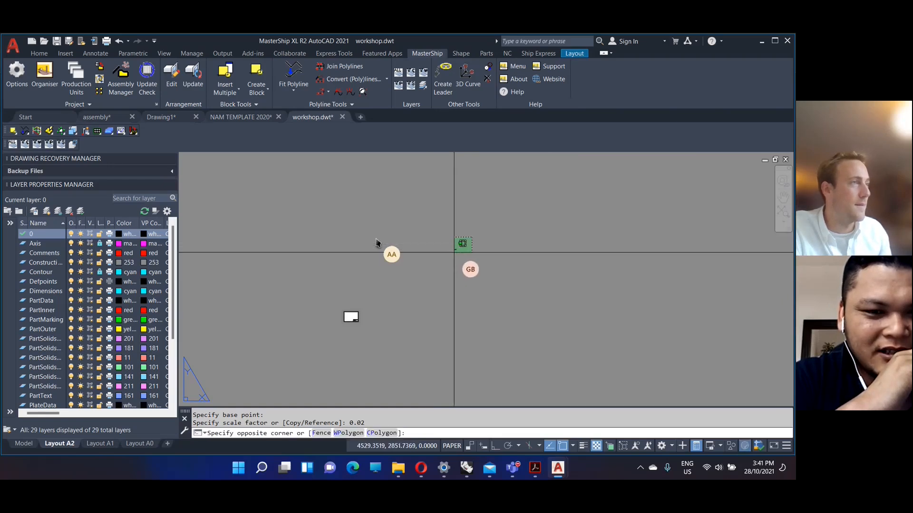
pyautogui.click(446, 255)
pyautogui.press('Return')
pyautogui.click(480, 247)
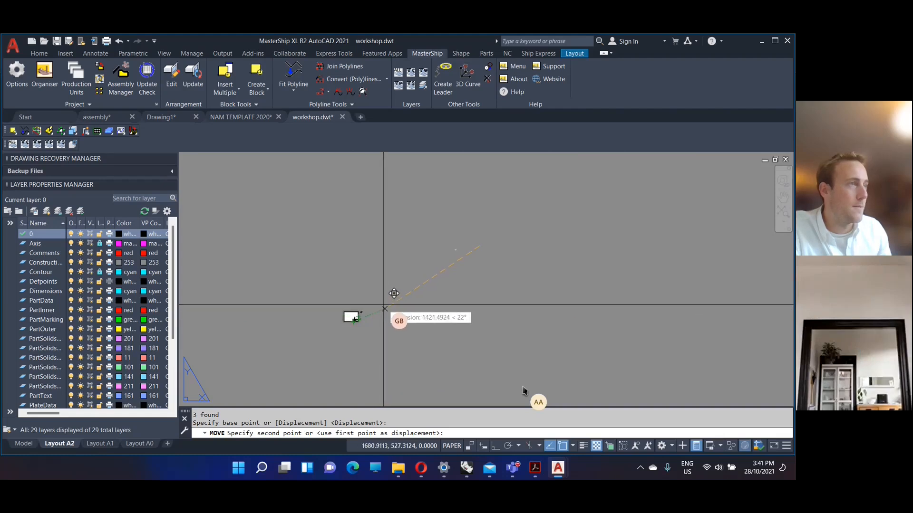
pyautogui.click(372, 304)
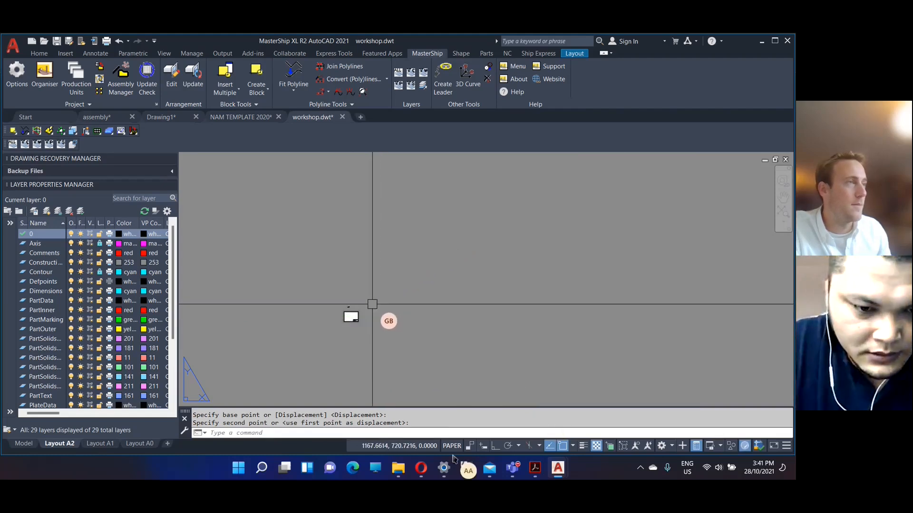
# Move the boat sketch and notes onto the A2 sheet, directly beside the MasterShip title block.
pyautogui.scroll(-6, 350, 317)
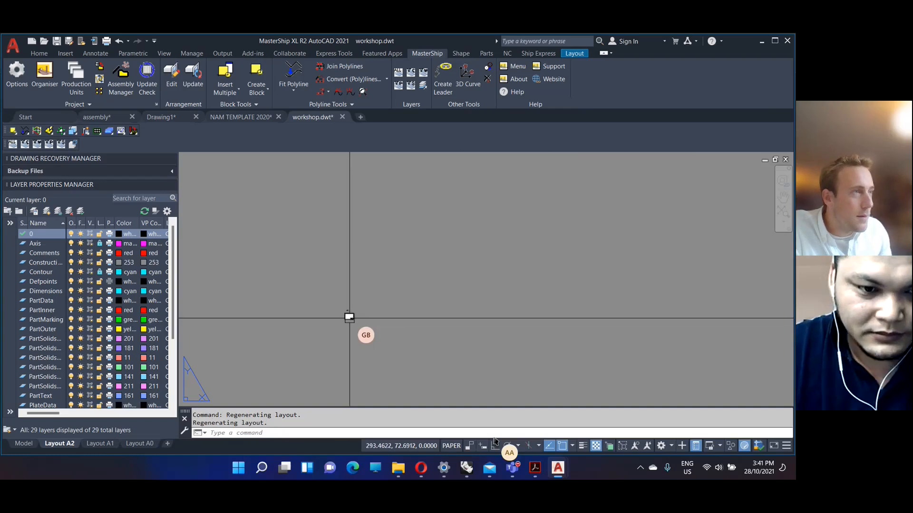
pyautogui.scroll(5, 349, 317)
pyautogui.write('z')
pyautogui.press('Return')
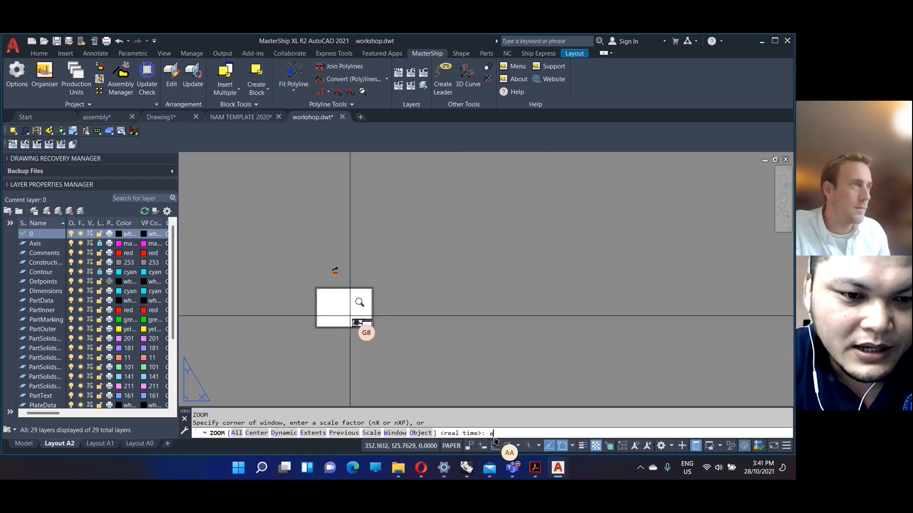
pyautogui.write('e')
pyautogui.press('Return')
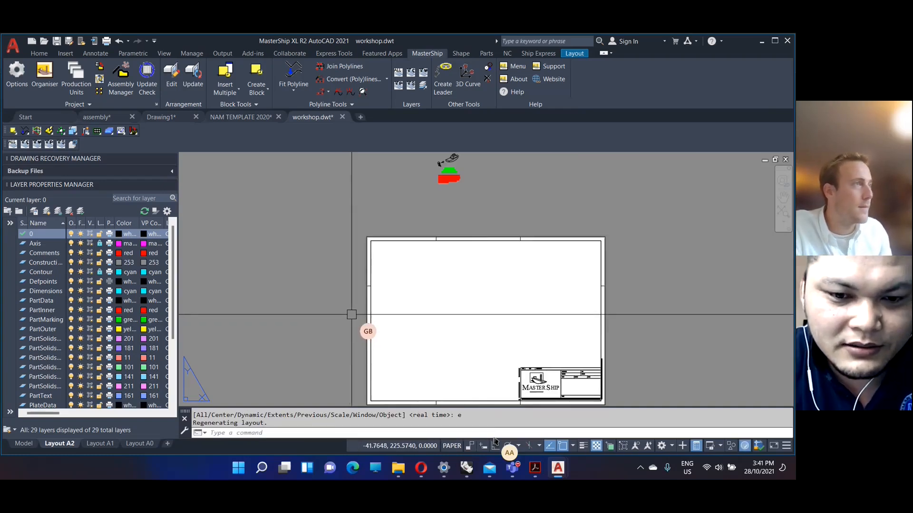
pyautogui.click(475, 194)
pyautogui.click(434, 154)
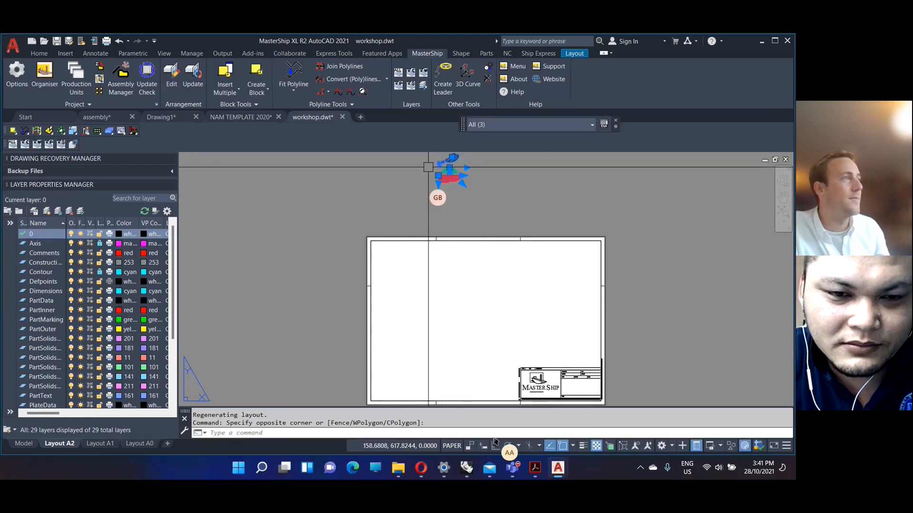
pyautogui.press('Return')
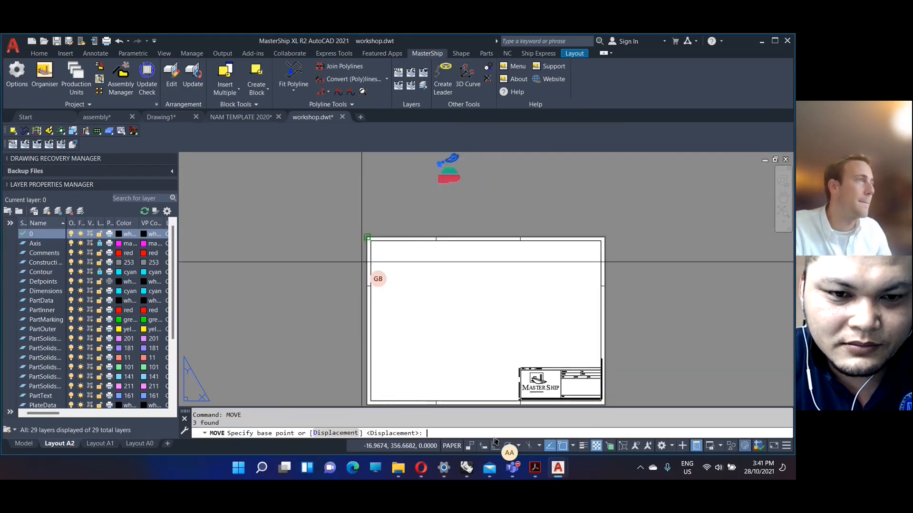
pyautogui.click(433, 204)
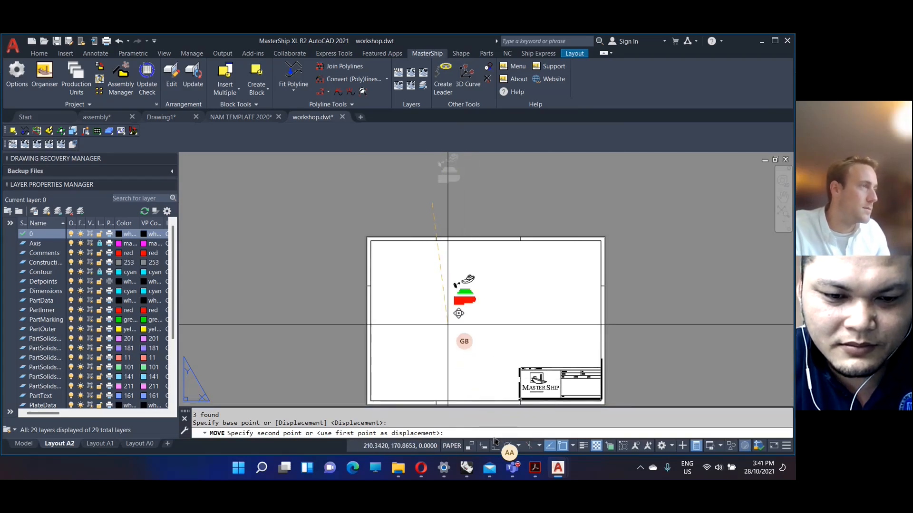
pyautogui.scroll(-2, 425, 291)
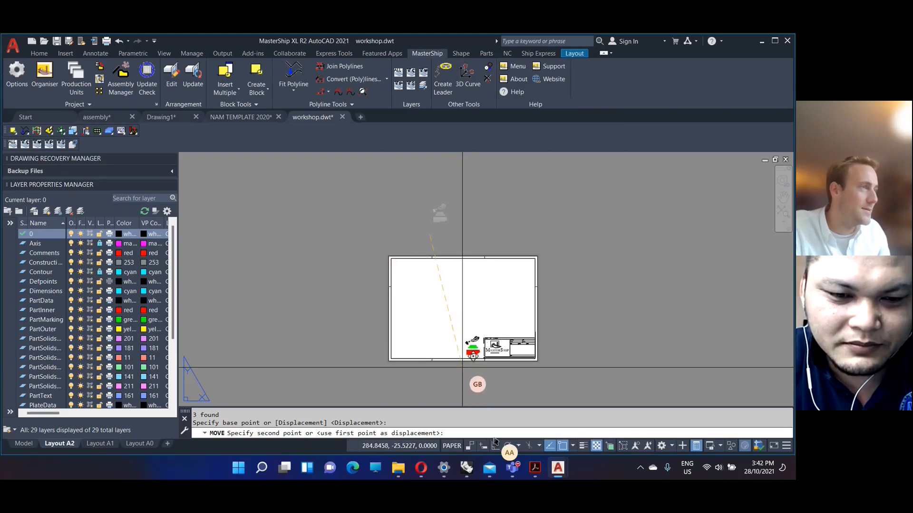
pyautogui.click(461, 366)
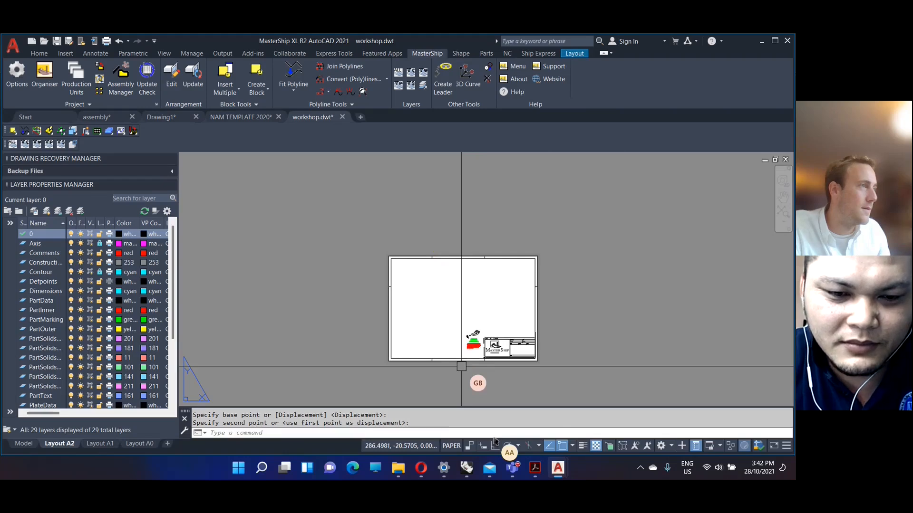
# Save the modified workshop.dwt template and close it.
pyautogui.scroll(4, 475, 375)
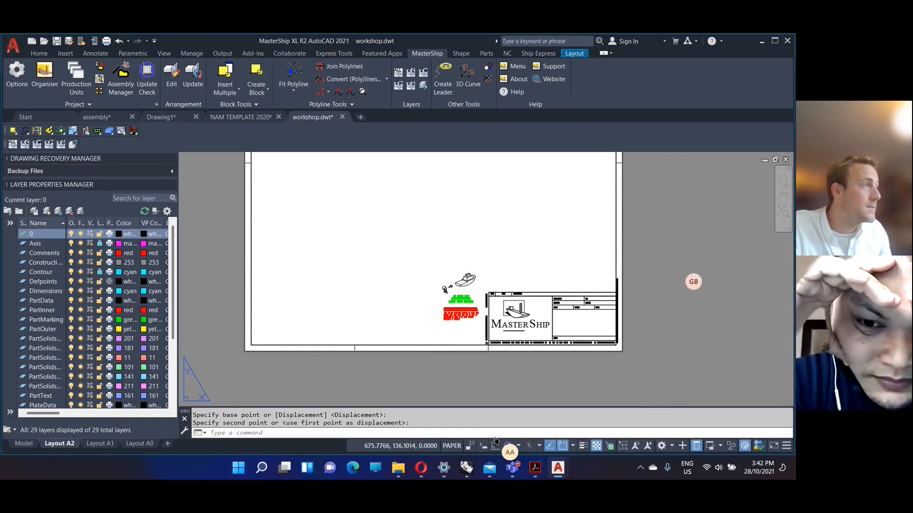
pyautogui.press('Escape')
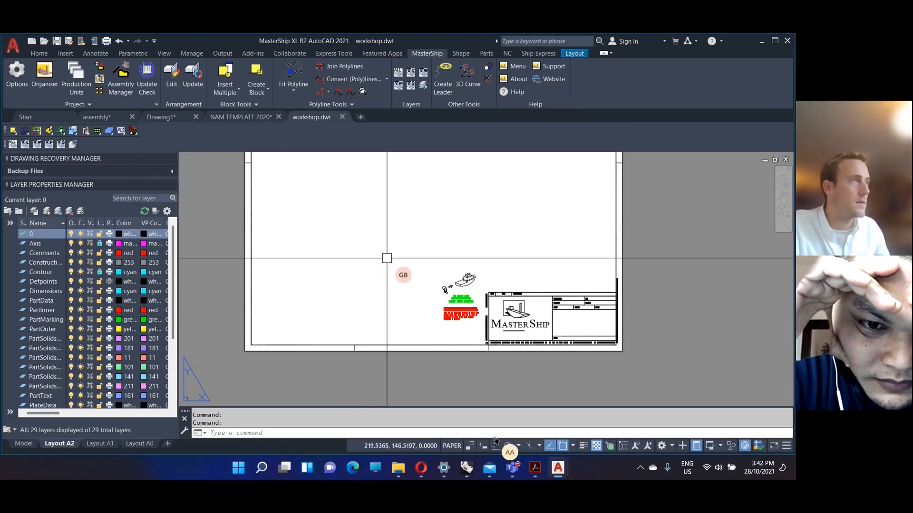
pyautogui.click(342, 117)
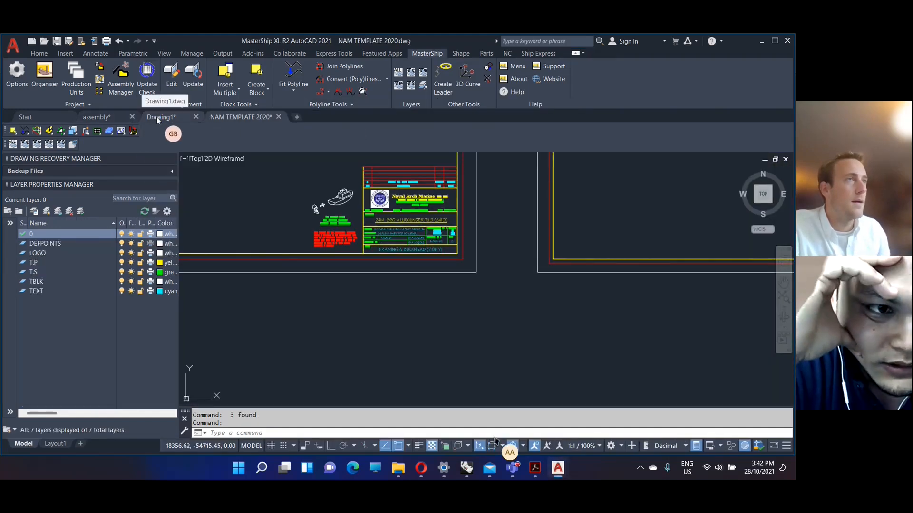
# Start opening another drawing template and browse to the Mastership Training folder on New Volume (F:).
pyautogui.click(42, 41)
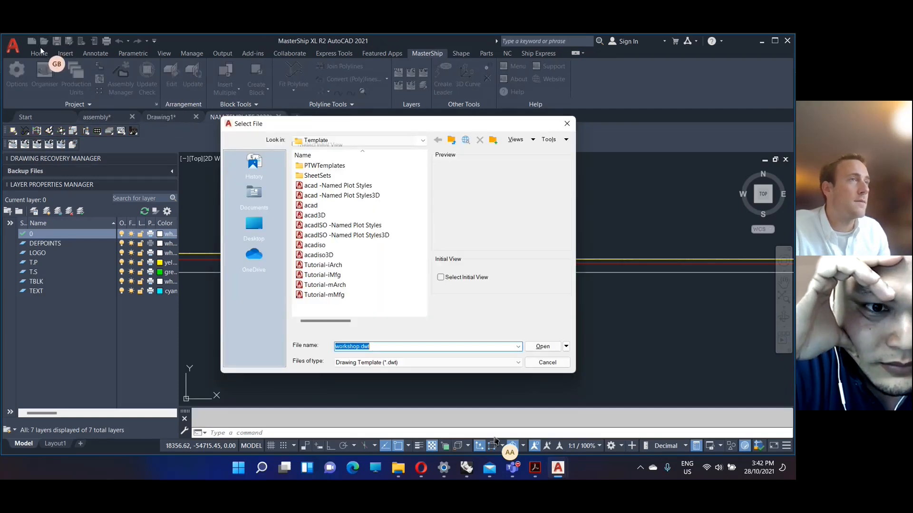
pyautogui.click(424, 140)
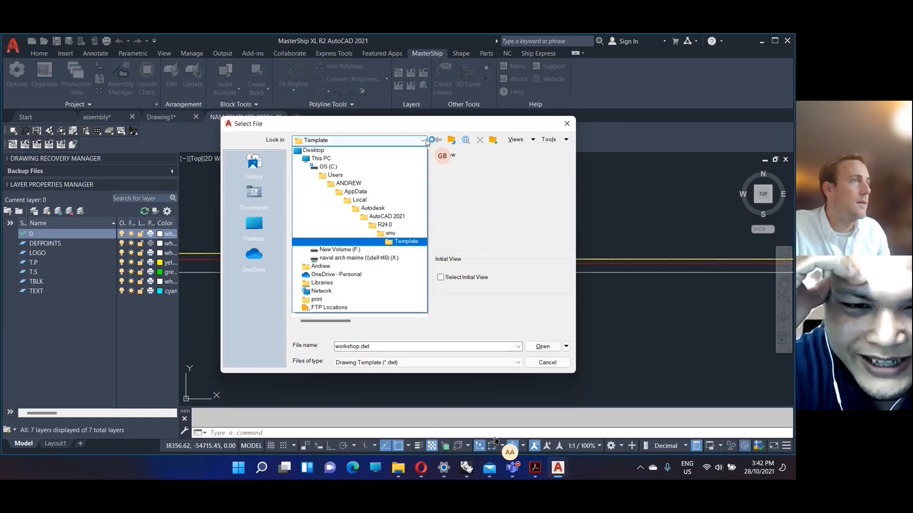
pyautogui.click(520, 218)
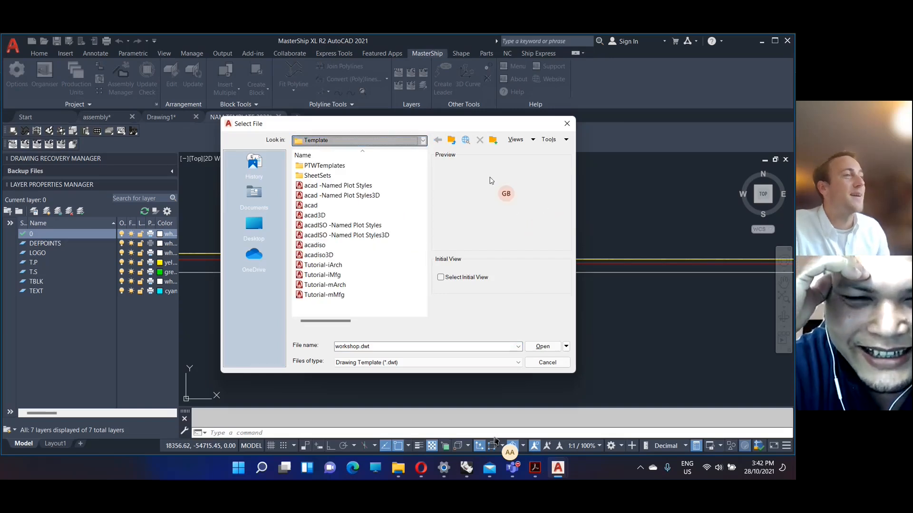
pyautogui.click(422, 141)
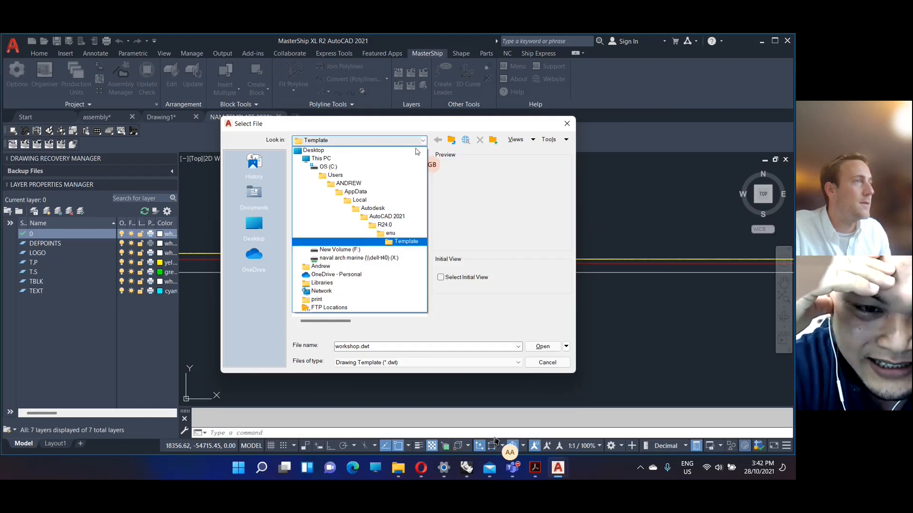
pyautogui.click(340, 250)
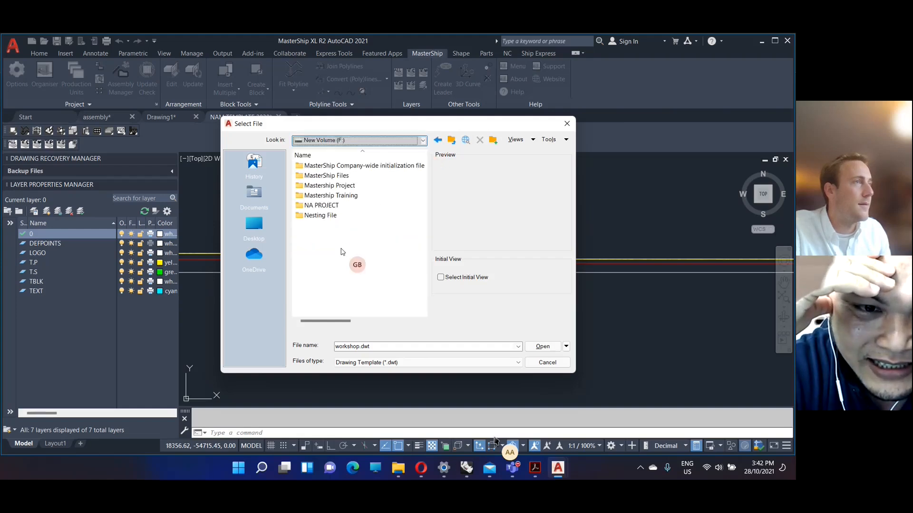
pyautogui.doubleClick(328, 195)
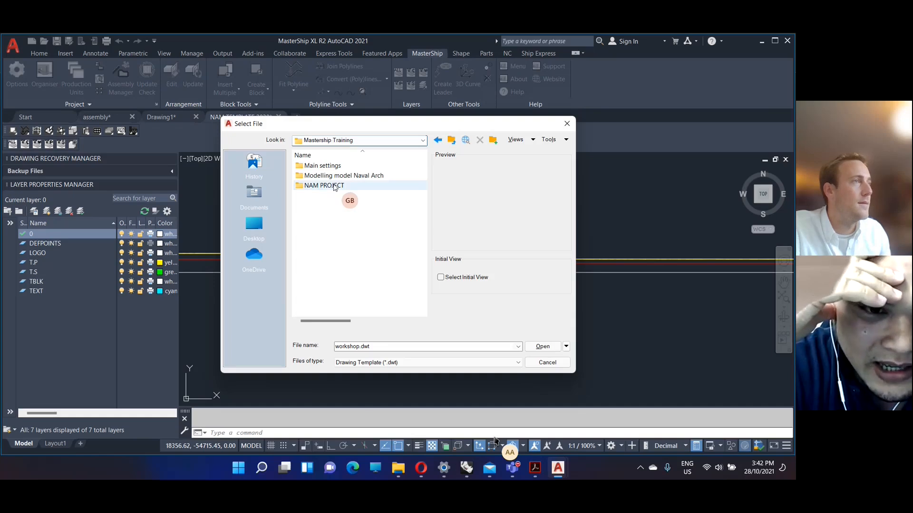
pyautogui.doubleClick(334, 186)
pyautogui.doubleClick(318, 167)
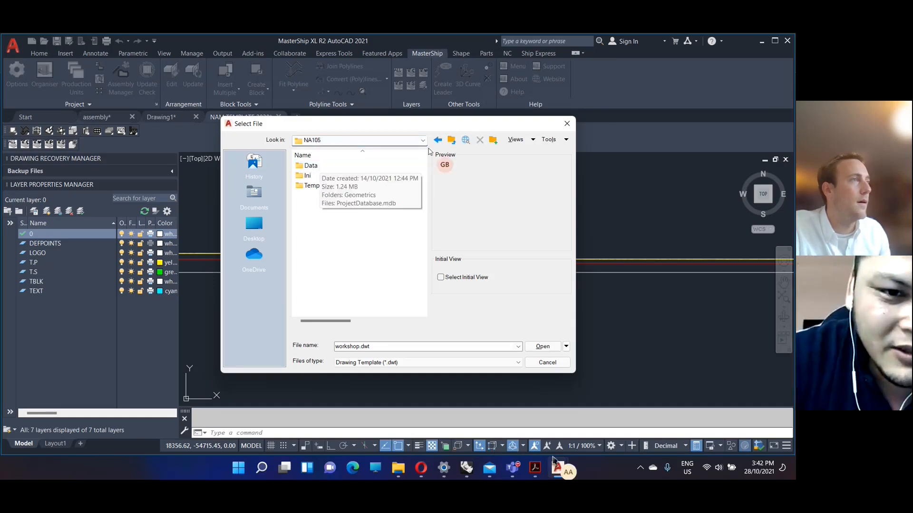
pyautogui.click(452, 140)
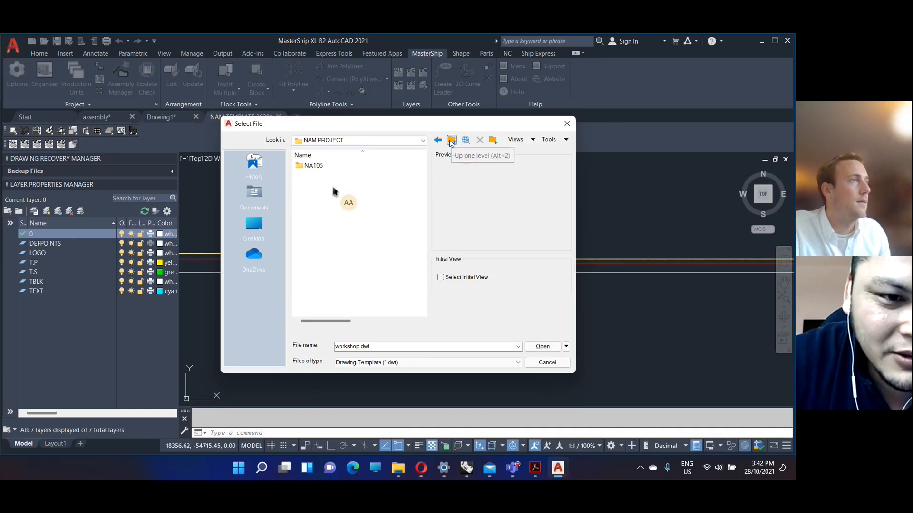
pyautogui.click(451, 140)
# Open the workshop template from the Templates folder of Training Parts, inside Modelling model Naval Arch.
pyautogui.click(359, 176)
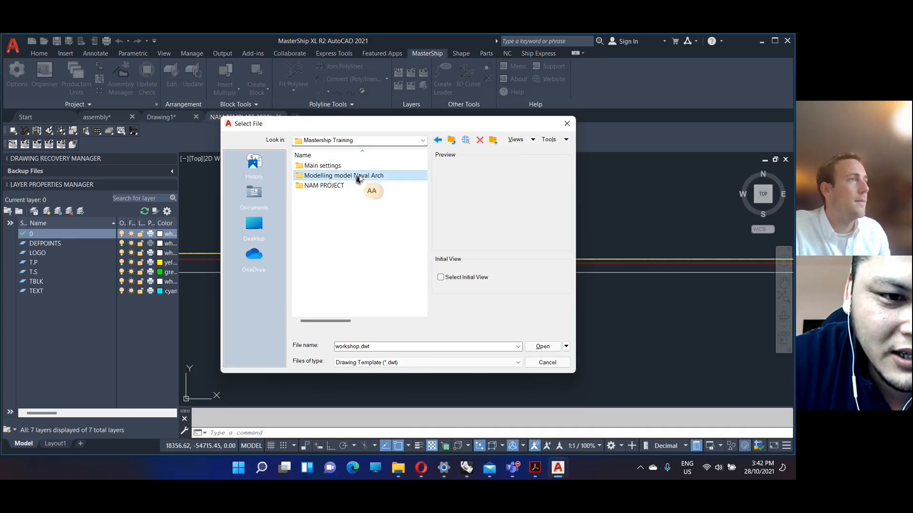
pyautogui.doubleClick(358, 177)
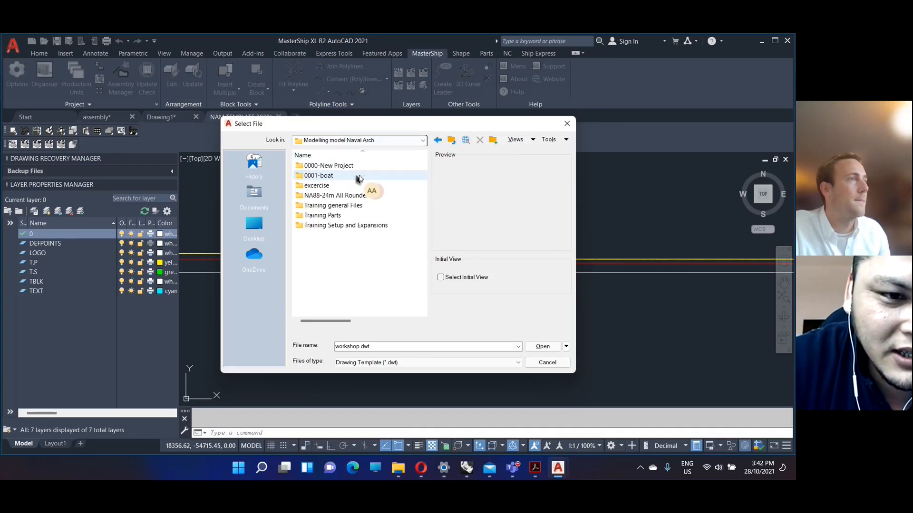
pyautogui.doubleClick(325, 217)
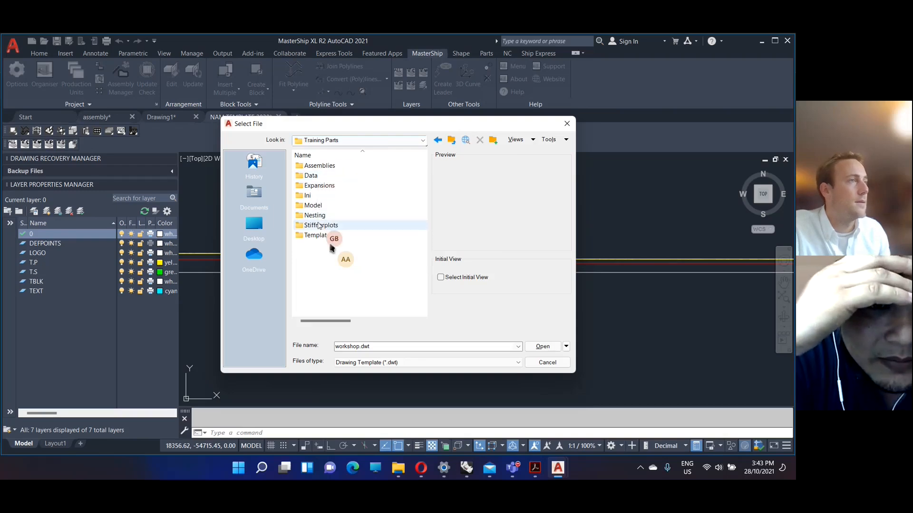
pyautogui.doubleClick(315, 236)
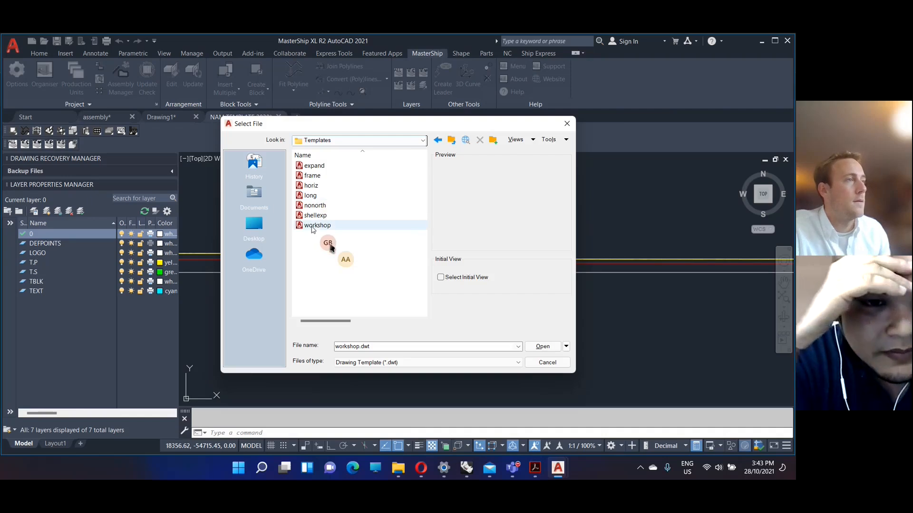
pyautogui.doubleClick(315, 226)
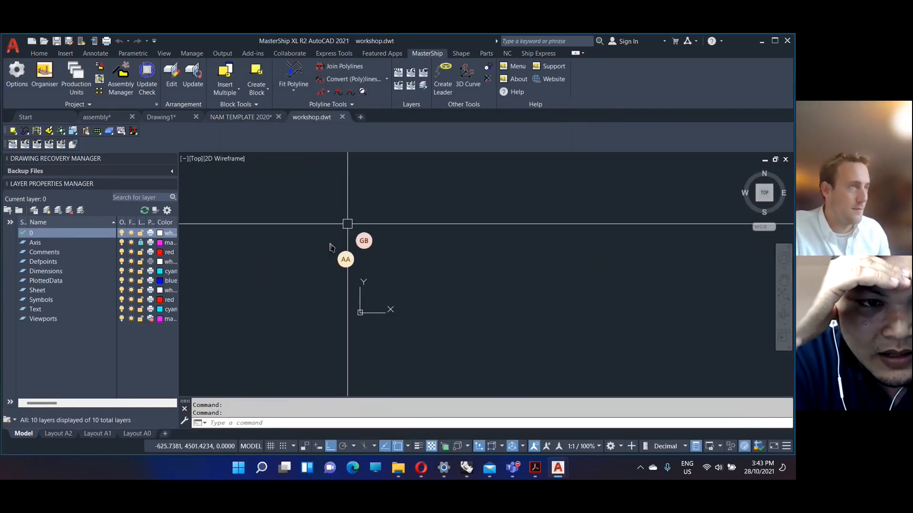
# Paste the copied boat sketch and notes into Layout A2 of workshop.dwt and show the full extents.
pyautogui.click(62, 433)
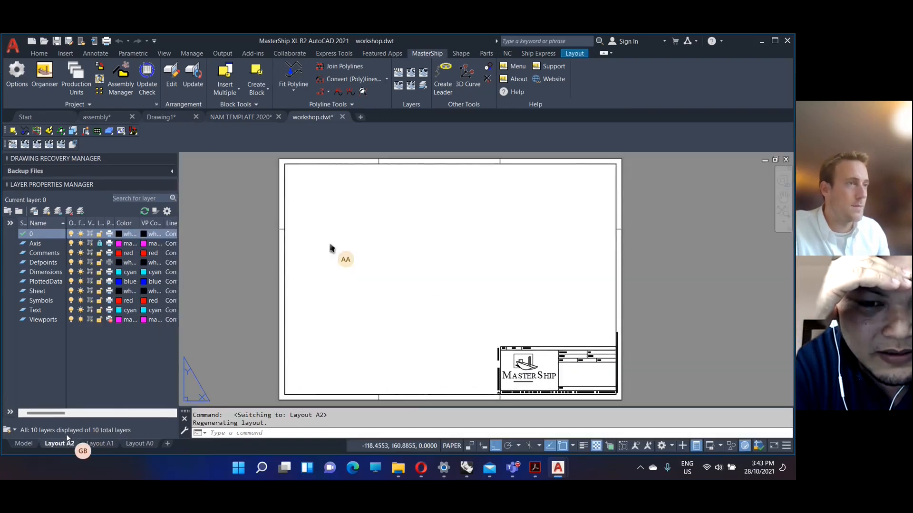
pyautogui.hotkey('ctrl', 'v')
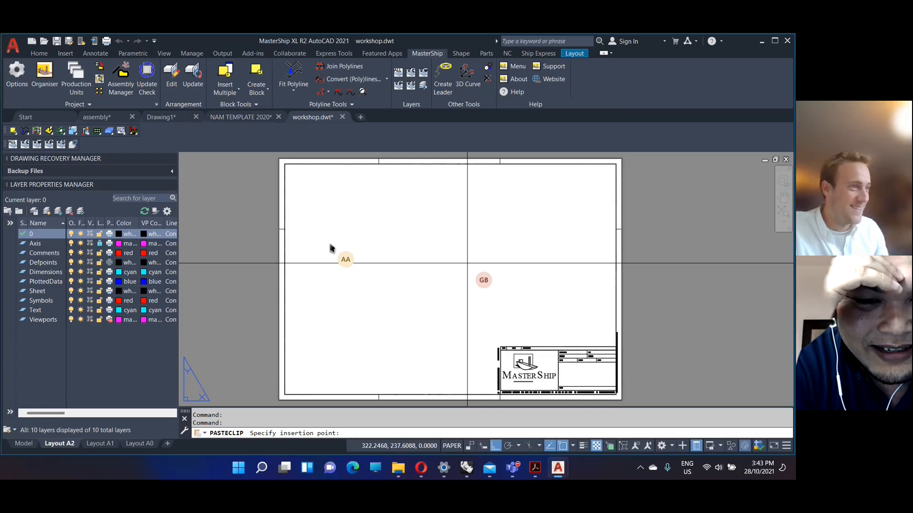
pyautogui.click(468, 263)
pyautogui.write('z')
pyautogui.press('Return')
pyautogui.write('e')
pyautogui.press('Return')
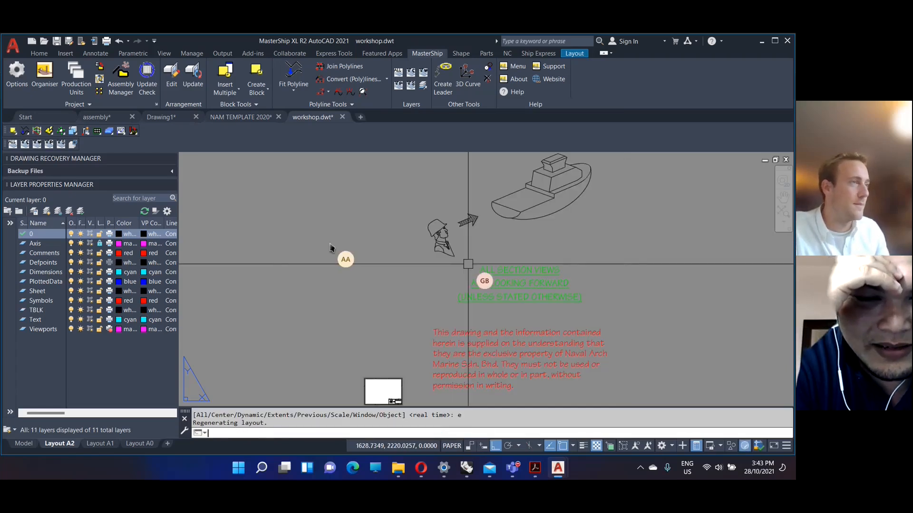
pyautogui.click(619, 398)
pyautogui.click(399, 163)
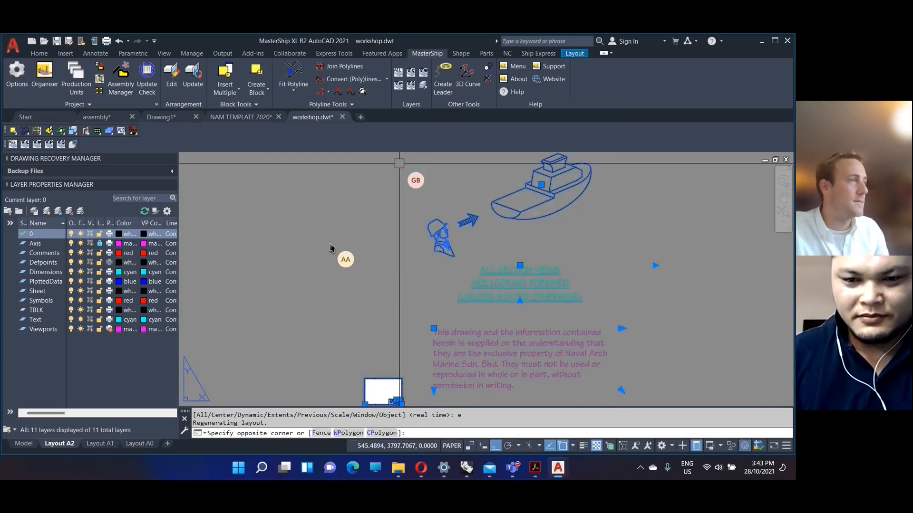
pyautogui.press('Escape')
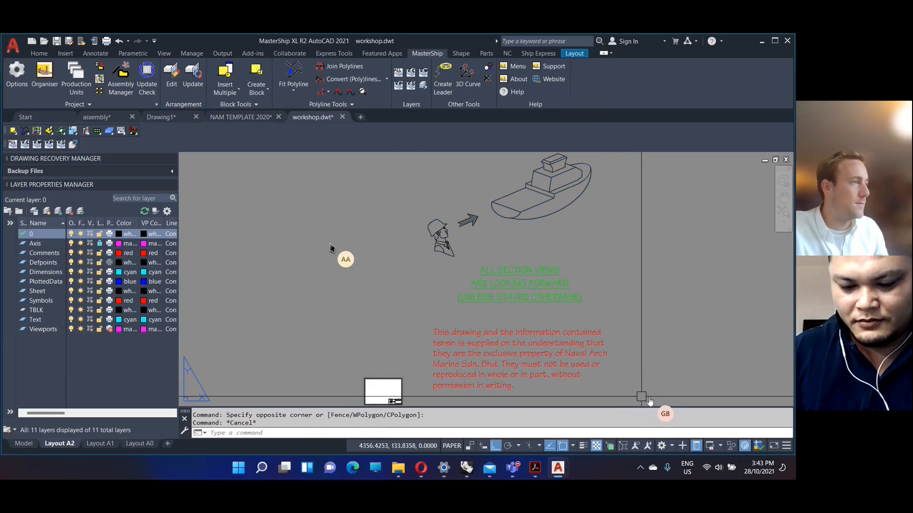
pyautogui.click(642, 400)
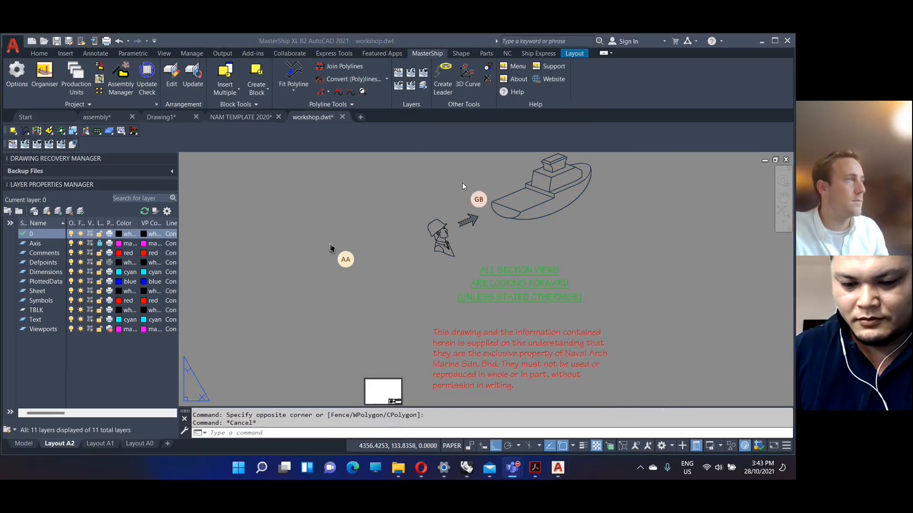
pyautogui.click(630, 401)
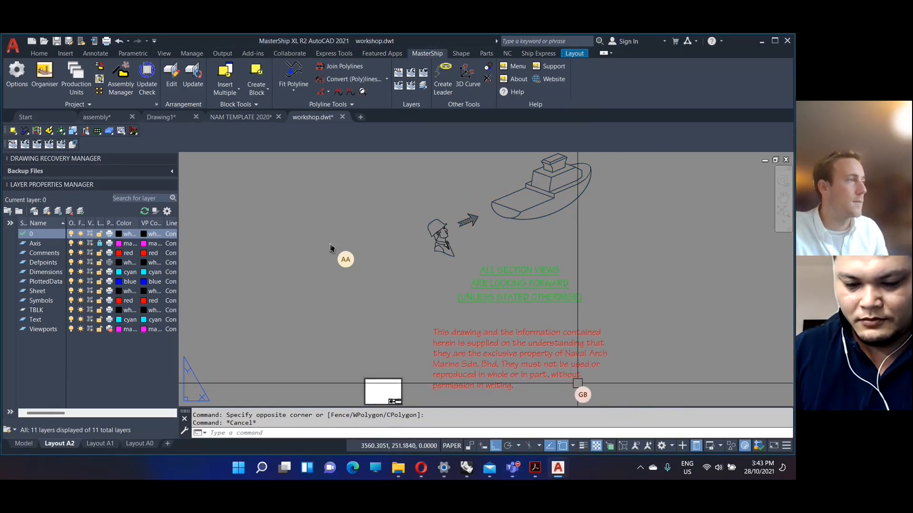
# Scale the pasted boat sketch and both text notes by a factor of 0.02.
pyautogui.click(612, 399)
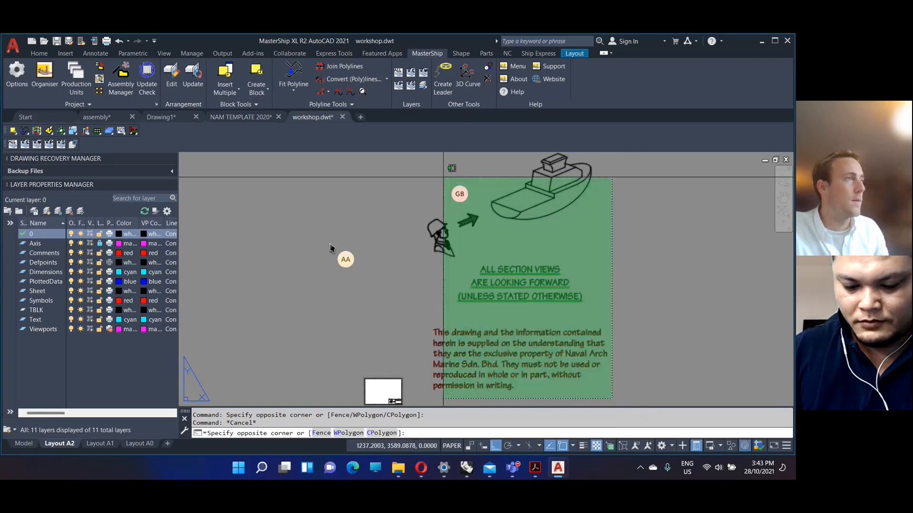
pyautogui.click(422, 175)
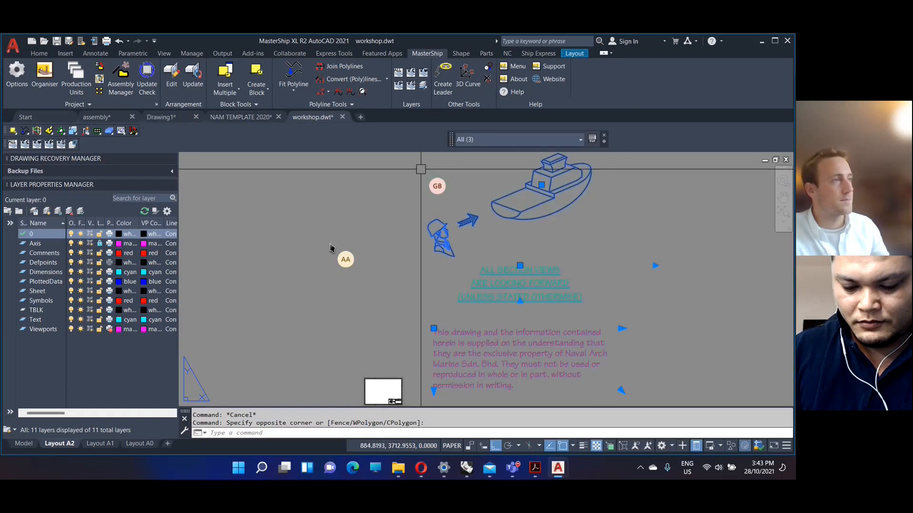
pyautogui.write('scale')
pyautogui.press('Return')
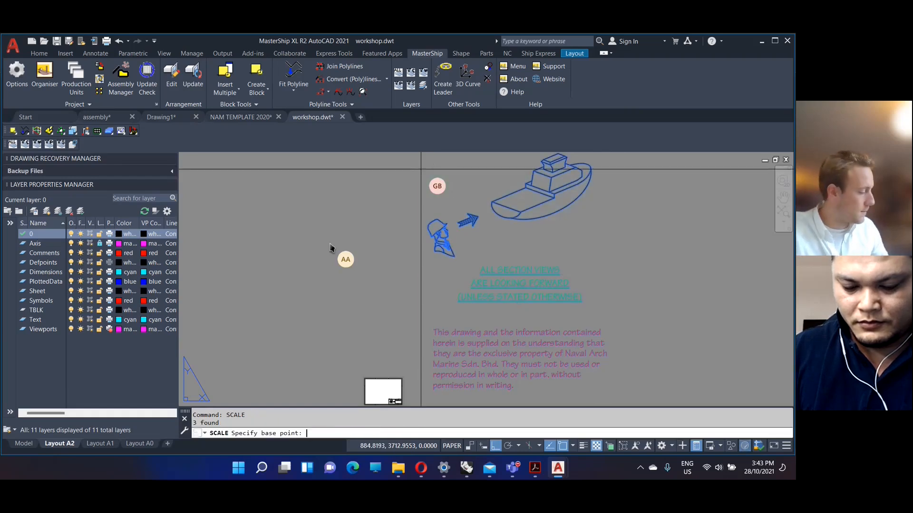
pyautogui.write('0.02')
pyautogui.press('Return')
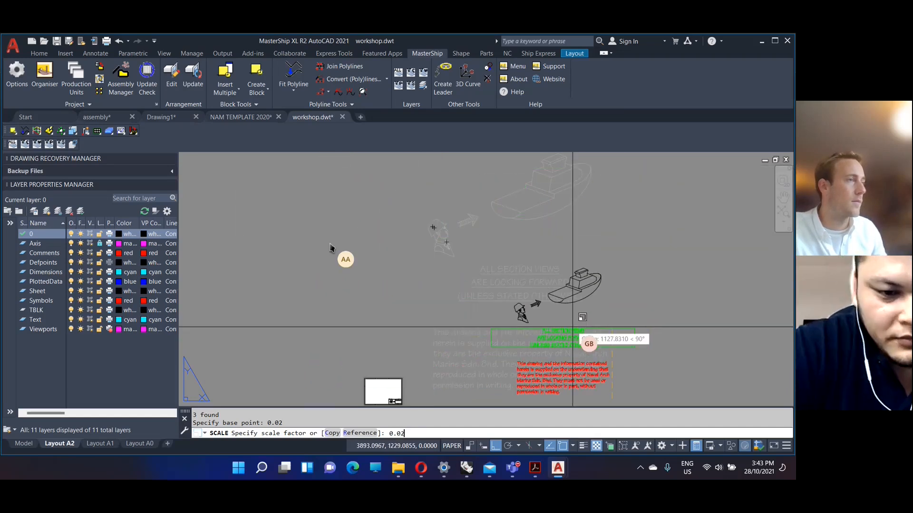
pyautogui.write('0.02')
pyautogui.press('Return')
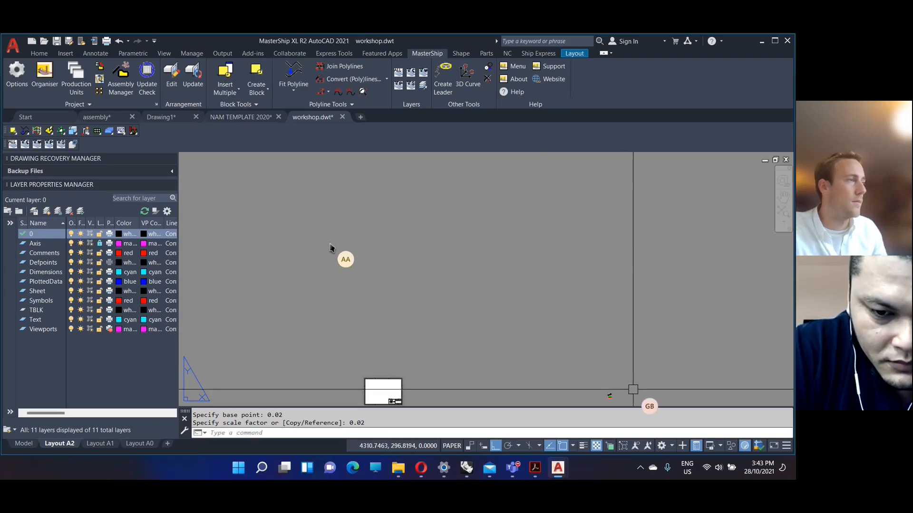
# Move the scaled boat sketch and notes onto the A2 sheet and fit the sheet in view.
pyautogui.click(619, 391)
pyautogui.click(593, 403)
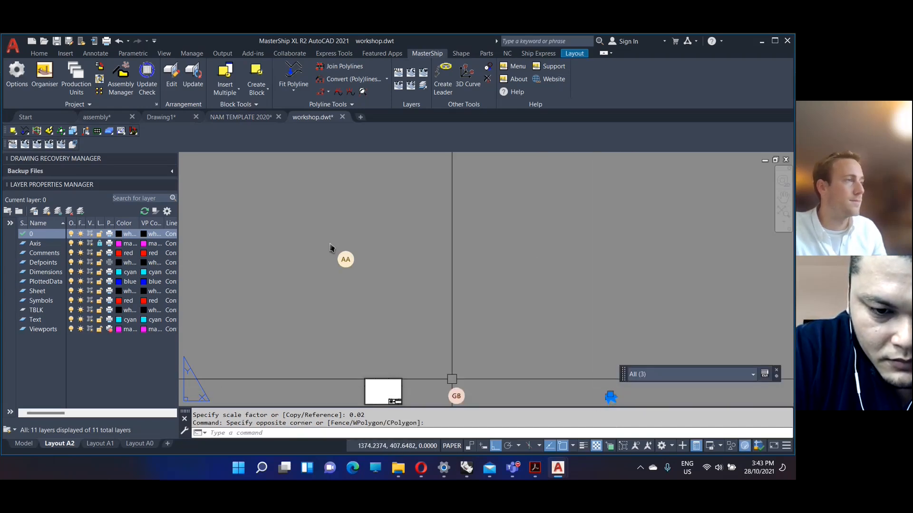
pyautogui.write('m')
pyautogui.press('Return')
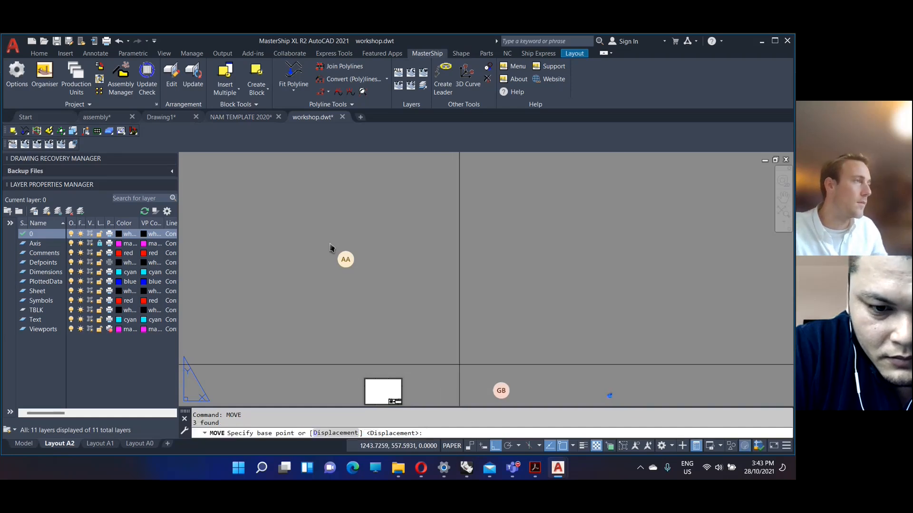
pyautogui.click(616, 383)
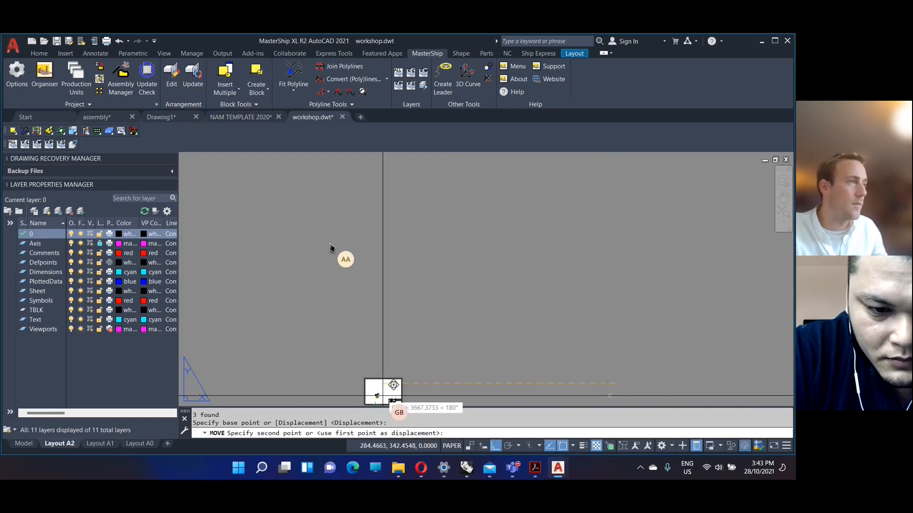
pyautogui.click(393, 385)
pyautogui.write('z')
pyautogui.press('Return')
pyautogui.write('e')
pyautogui.press('Return')
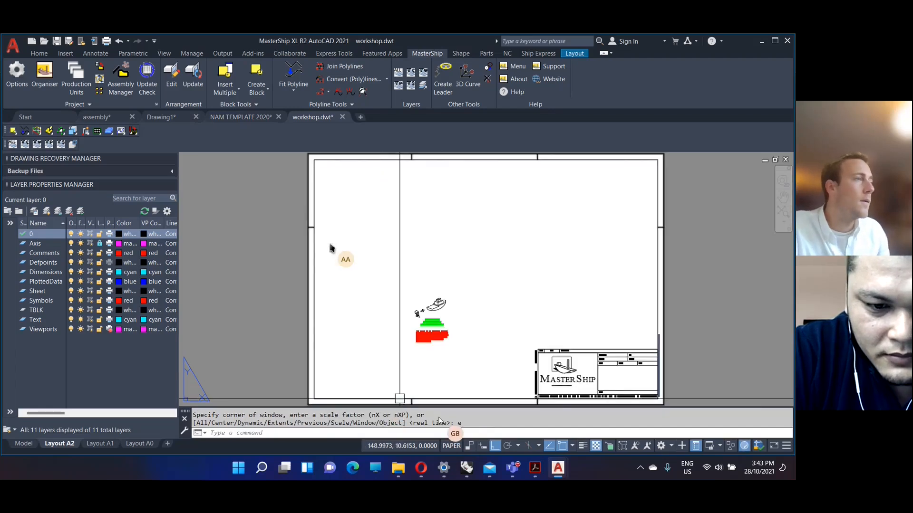
# Save the modified workshop.dwt template of Training Parts and close it.
pyautogui.click(464, 350)
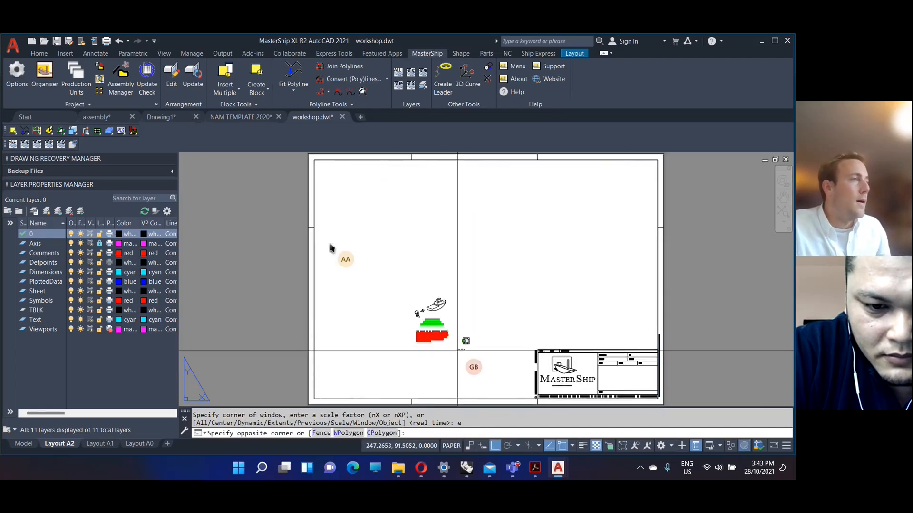
pyautogui.click(480, 320)
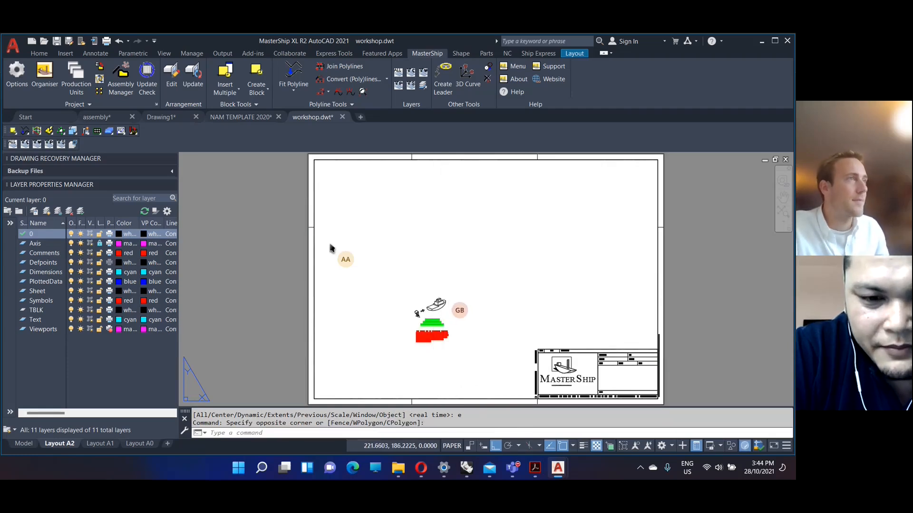
pyautogui.hotkey('ctrl', 's')
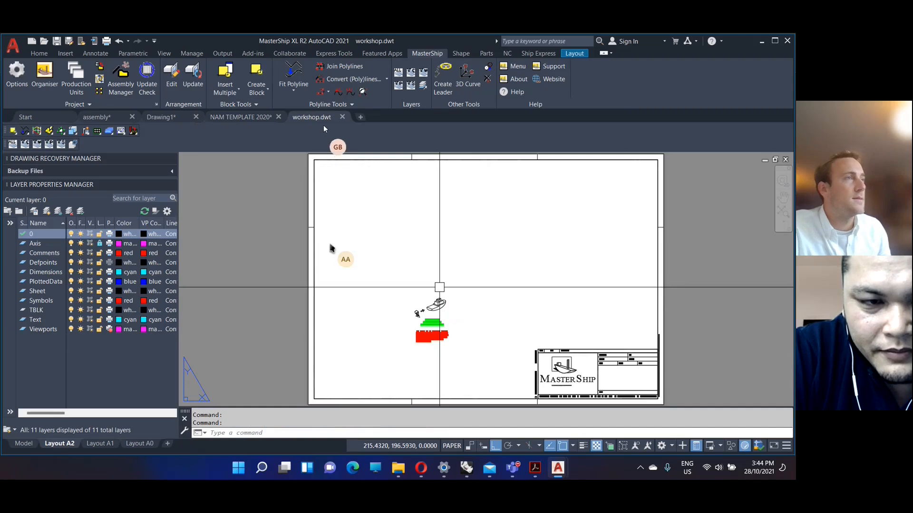
pyautogui.click(342, 117)
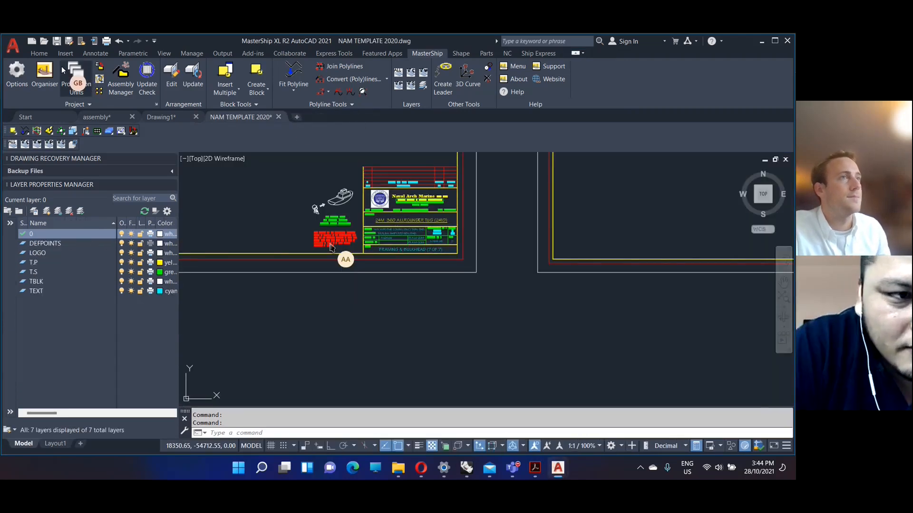
# Start opening another file, browse on New Volume (F:) to the Training Parts folder and check its Assemblies subfolder.
pyautogui.click(43, 41)
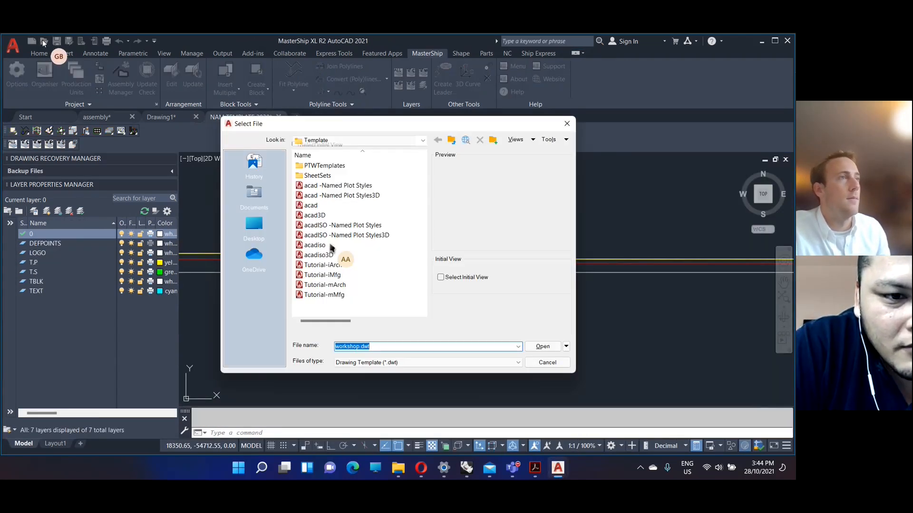
pyautogui.click(414, 139)
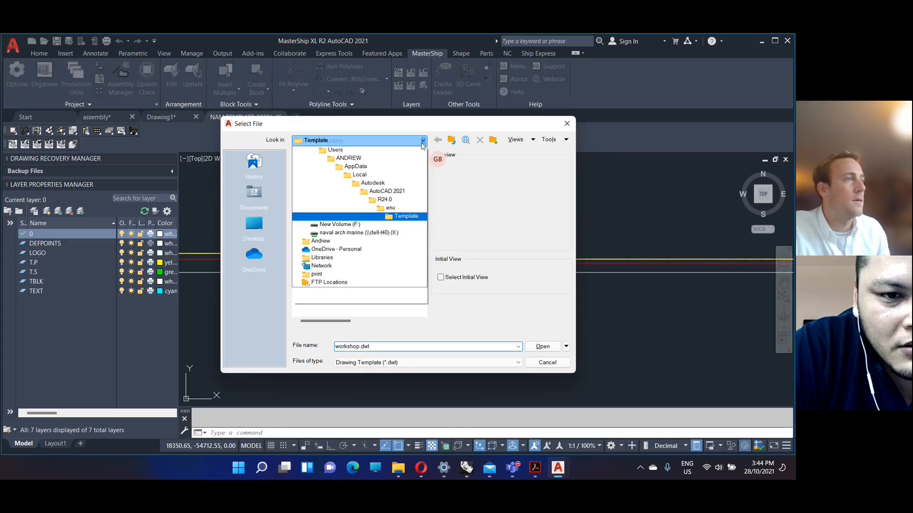
pyautogui.click(332, 249)
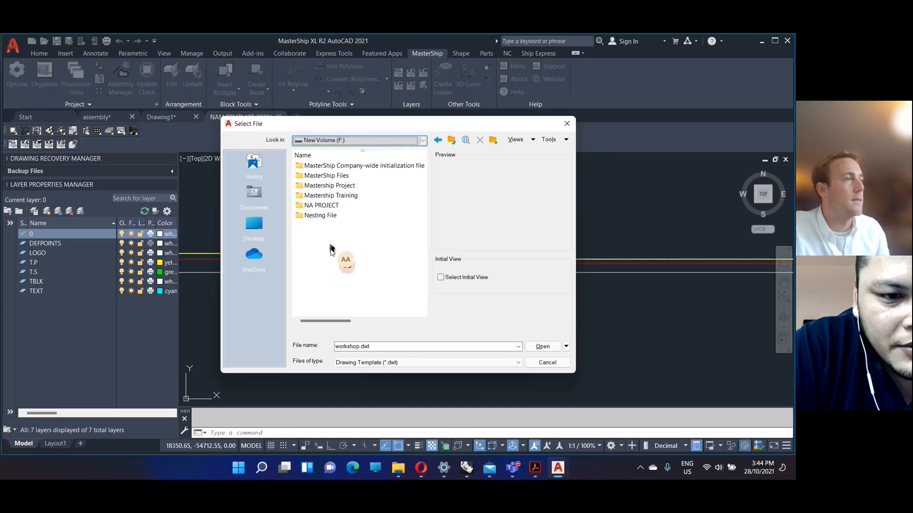
pyautogui.doubleClick(333, 196)
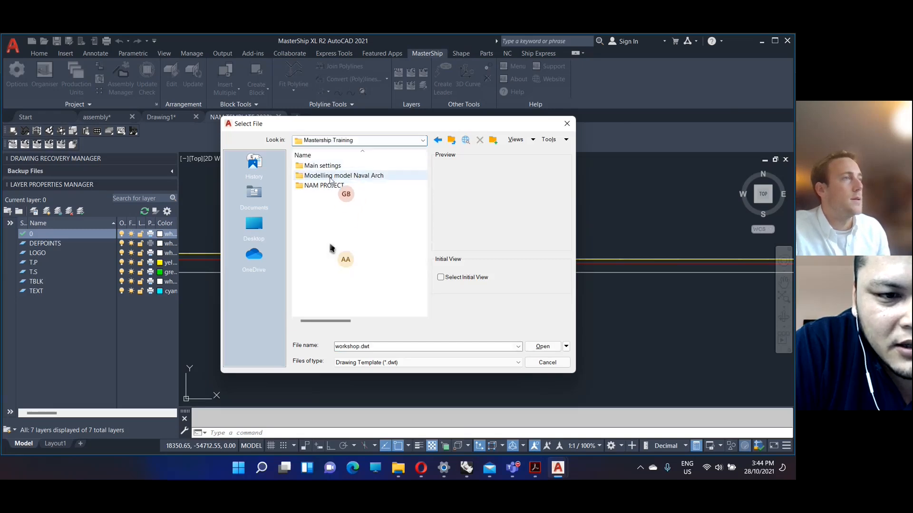
pyautogui.doubleClick(334, 176)
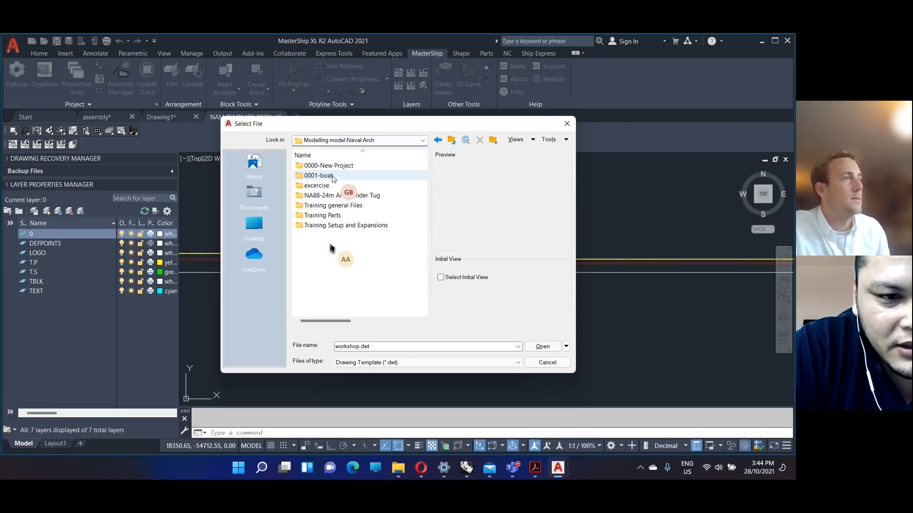
pyautogui.doubleClick(323, 215)
pyautogui.doubleClick(323, 166)
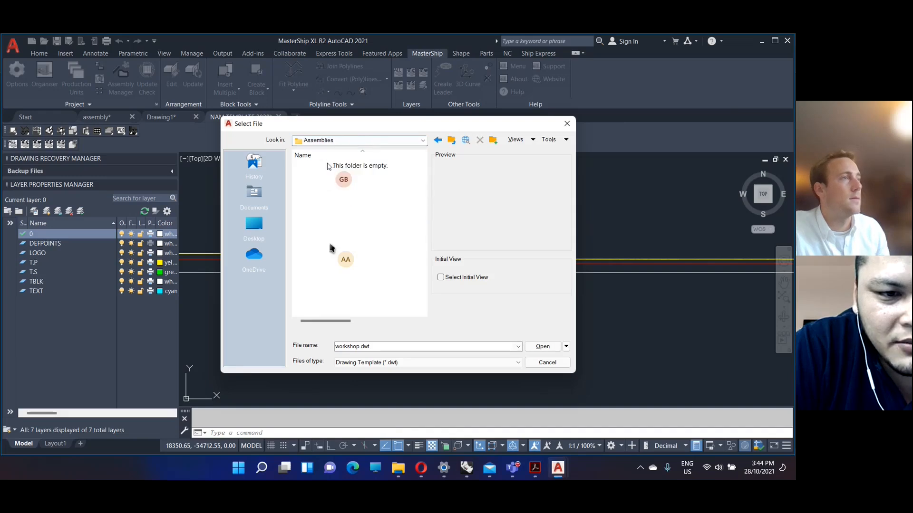
pyautogui.click(451, 140)
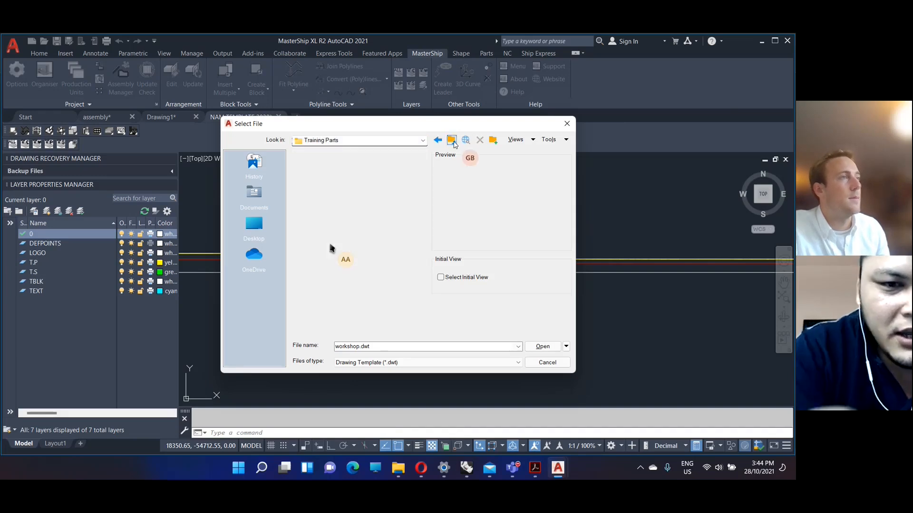
# Create a new folder named WSD inside Training Parts and open the Assemblies folder.
pyautogui.rightClick(323, 260)
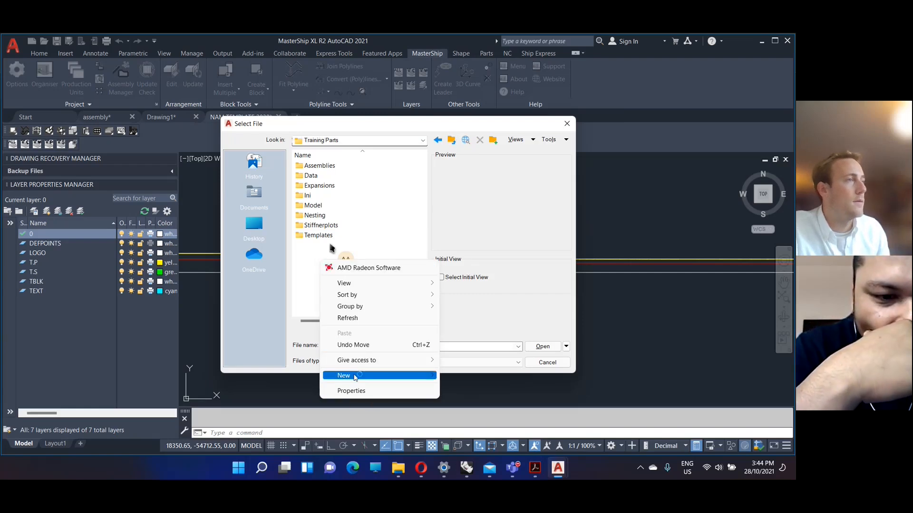
pyautogui.moveTo(354, 378)
pyautogui.click(468, 278)
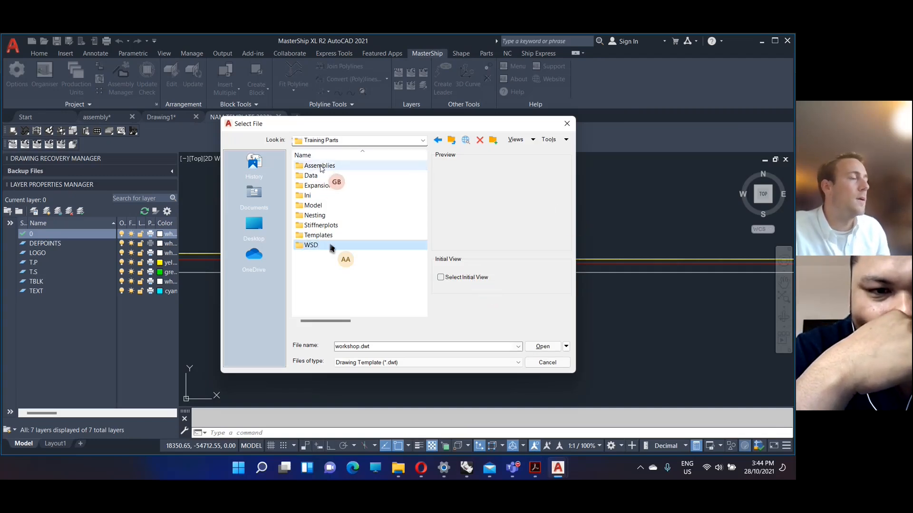
pyautogui.doubleClick(323, 166)
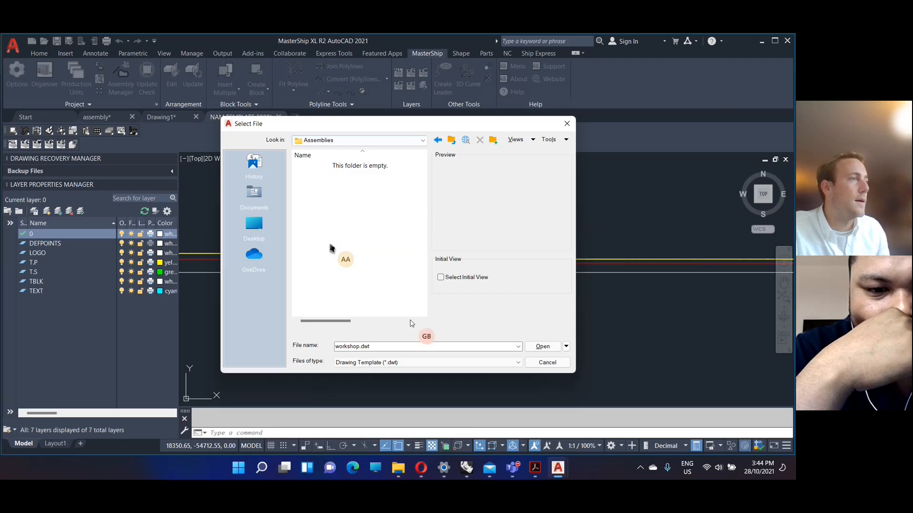
# List Drawing (*.dwg) files in the Training Parts Assemblies folder and open the assembly drawing.
pyautogui.click(389, 363)
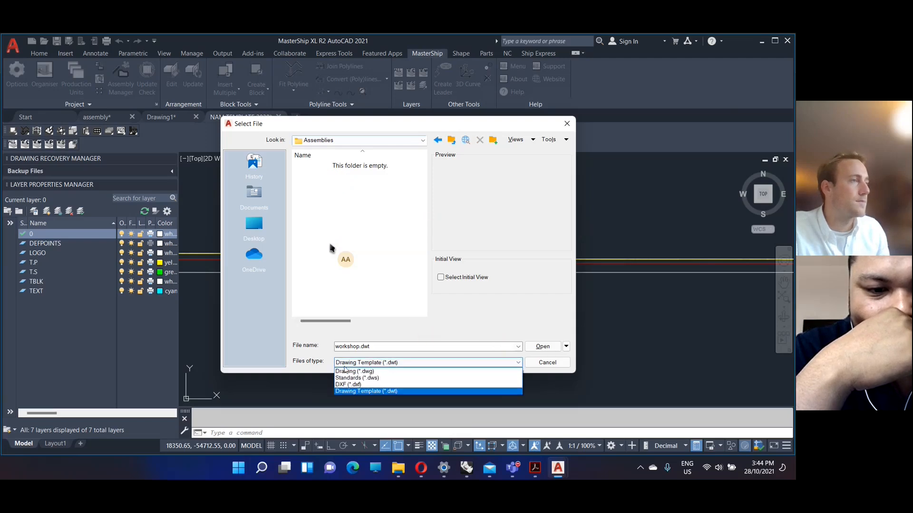
pyautogui.click(347, 372)
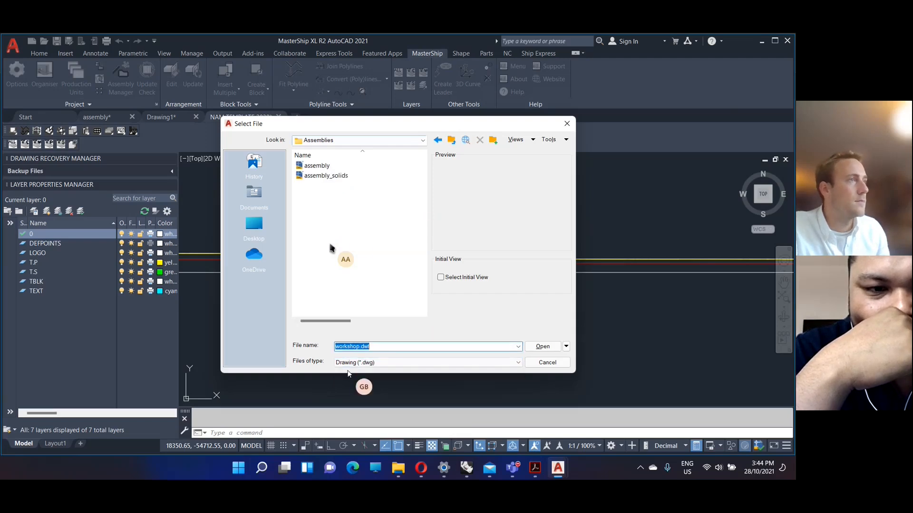
pyautogui.doubleClick(321, 166)
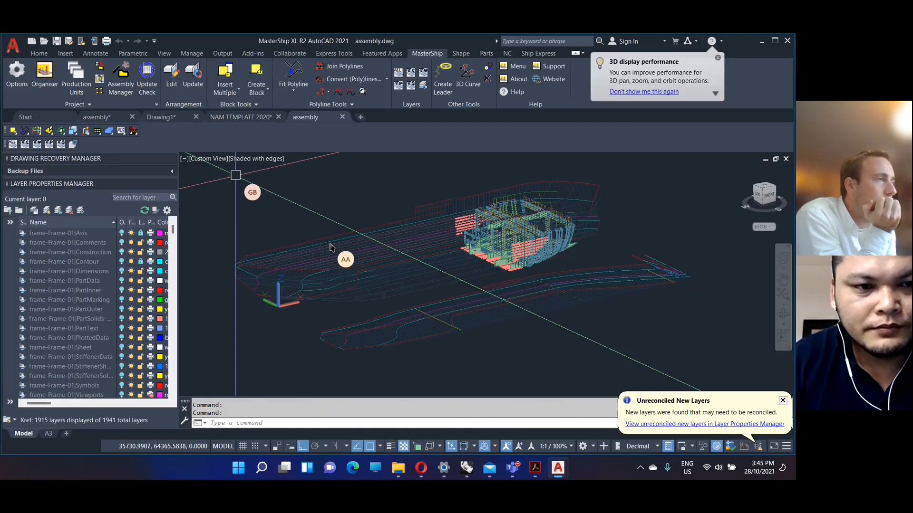
pyautogui.click(122, 117)
pyautogui.click(132, 117)
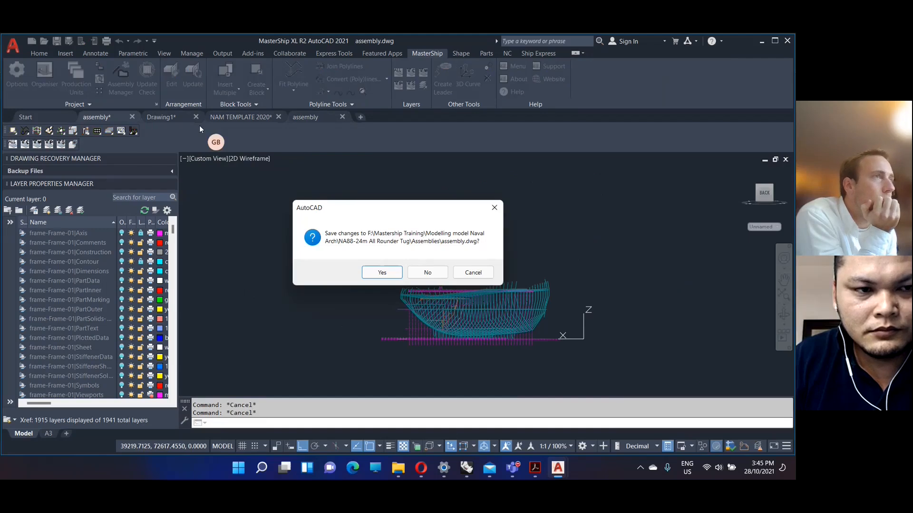
pyautogui.click(473, 273)
pyautogui.click(308, 118)
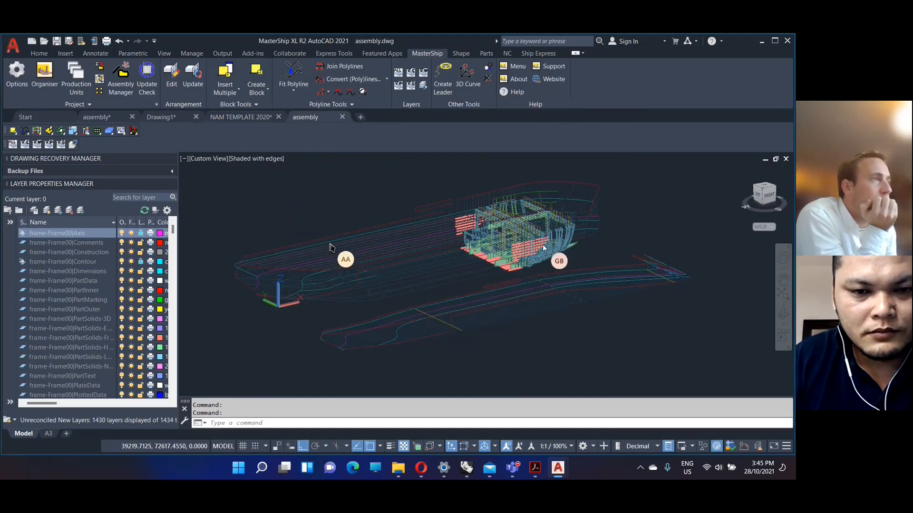
# Start creating construction drawings and set the drawing folder to Training Parts\Model\Frames.
pyautogui.click(99, 93)
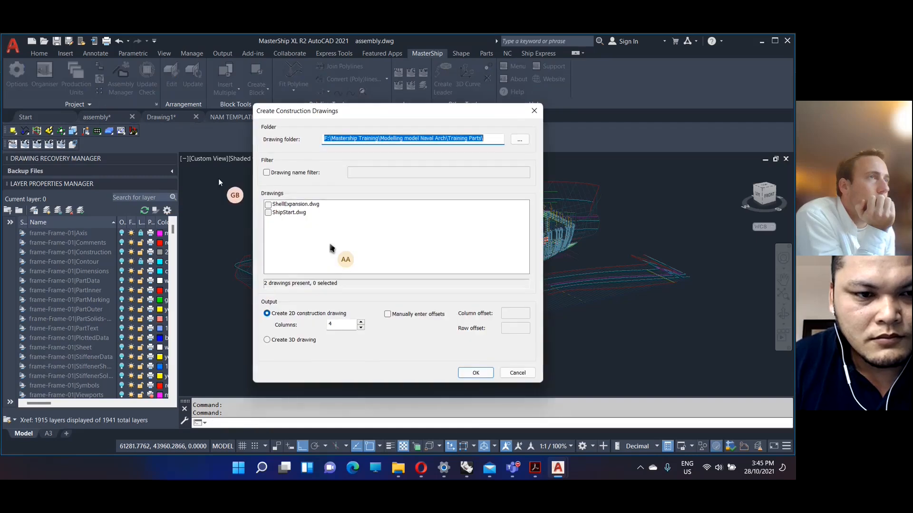
pyautogui.click(519, 139)
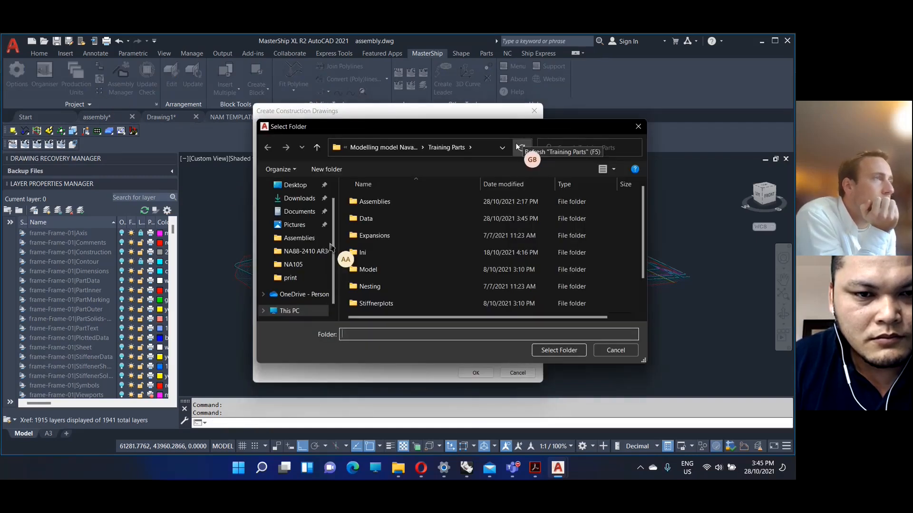
pyautogui.moveTo(531, 125); pyautogui.dragTo(564, 124)
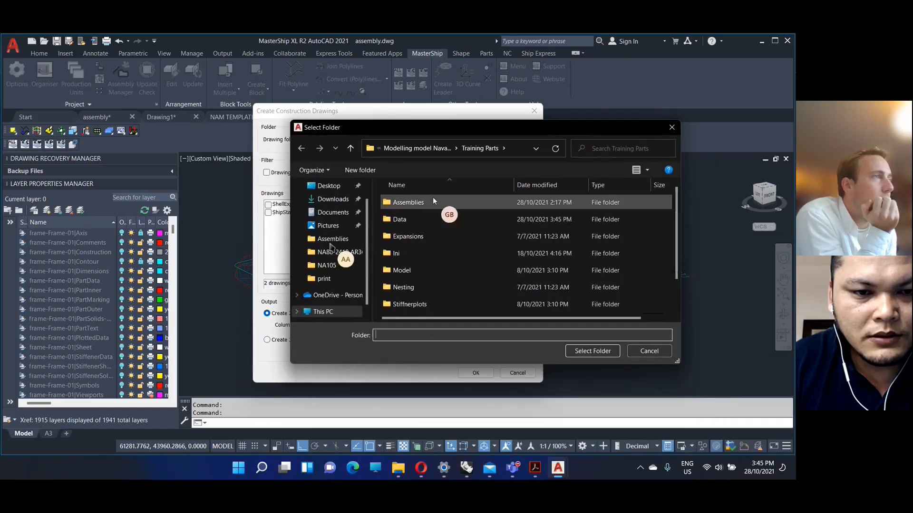
pyautogui.click(407, 272)
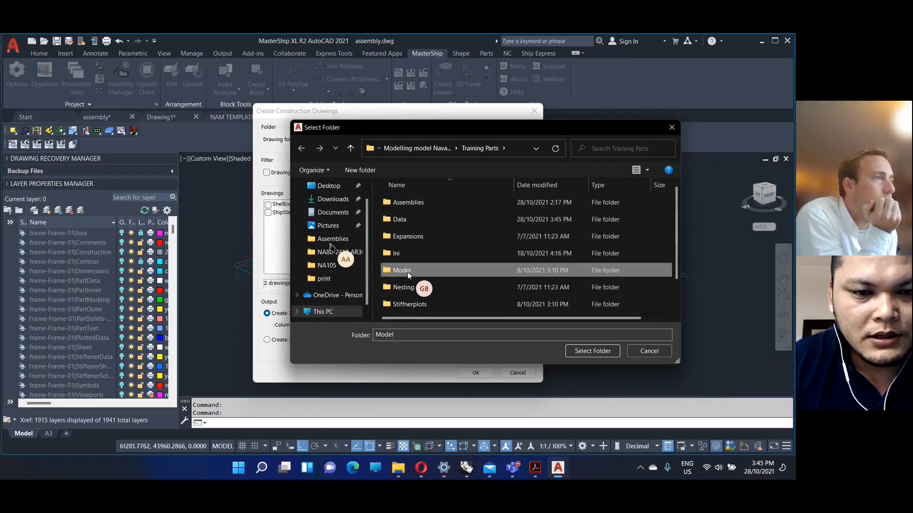
pyautogui.doubleClick(407, 272)
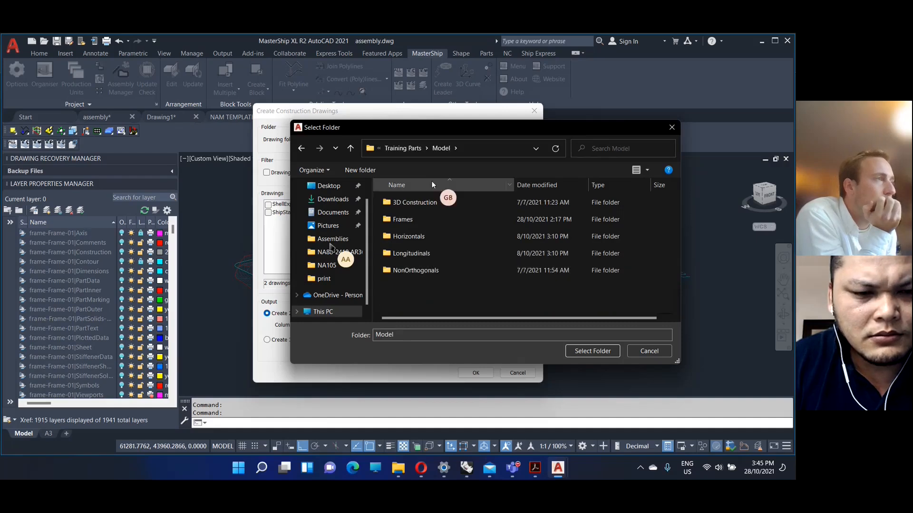
pyautogui.doubleClick(408, 220)
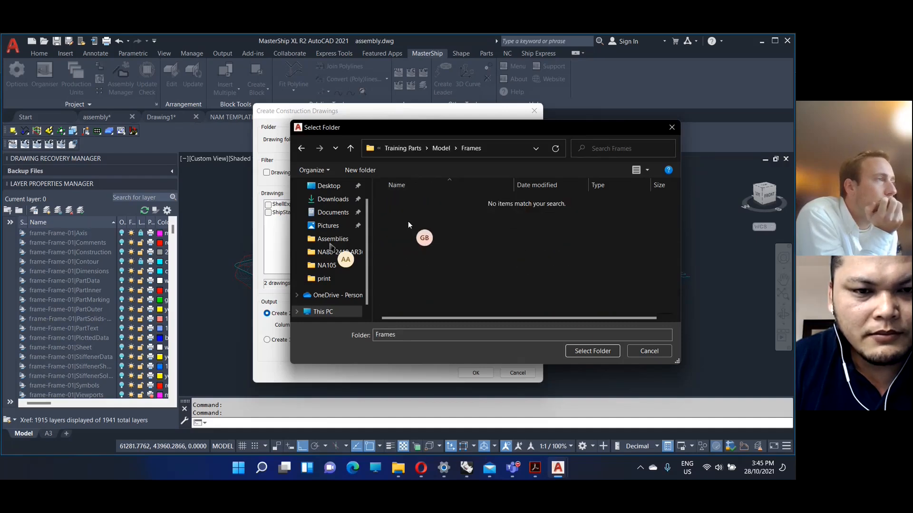
pyautogui.click(585, 350)
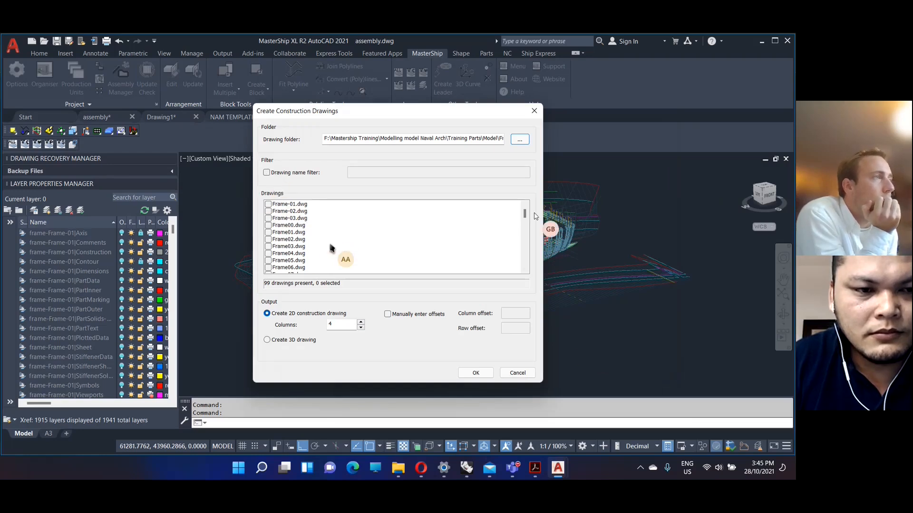
# Try to create a four-column 2D construction drawing from Frame44, Frame48 and Frame49 inside the assembly drawing, and undo the last action.
pyautogui.moveTo(525, 217); pyautogui.dragTo(524, 239)
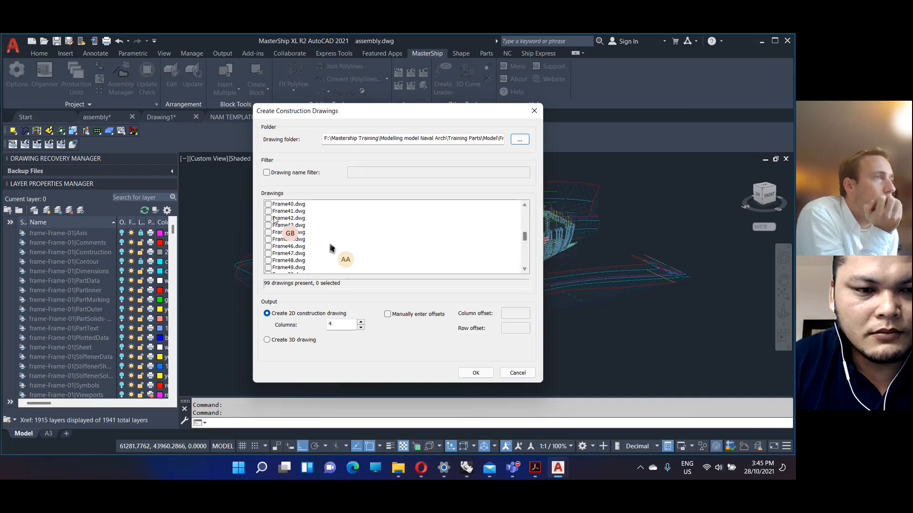
pyautogui.click(268, 232)
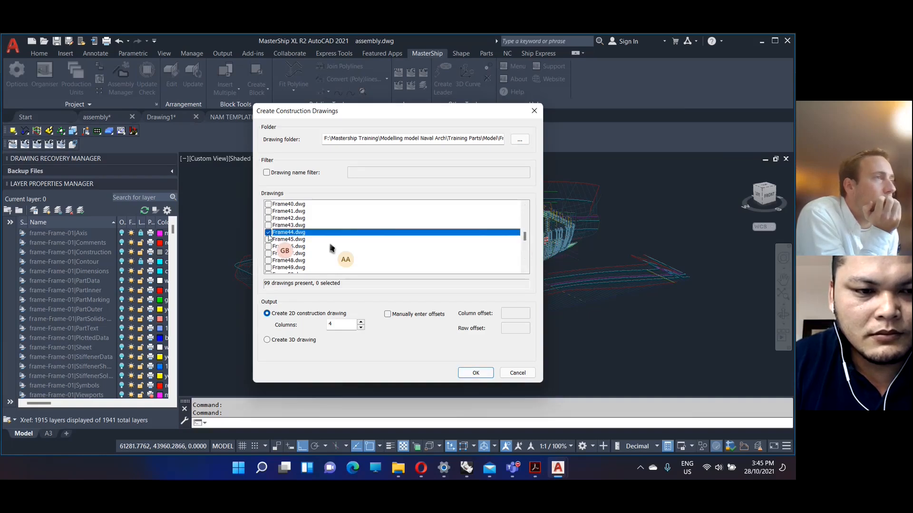
pyautogui.click(268, 261)
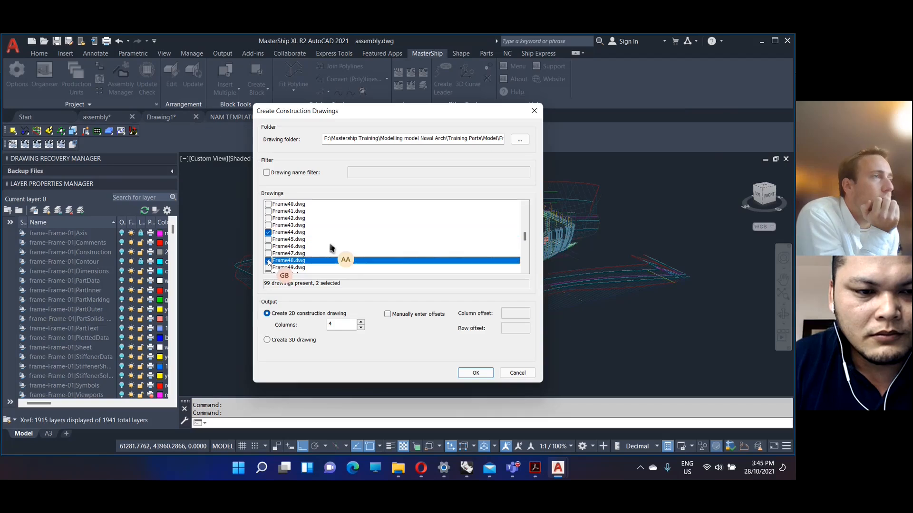
pyautogui.click(268, 268)
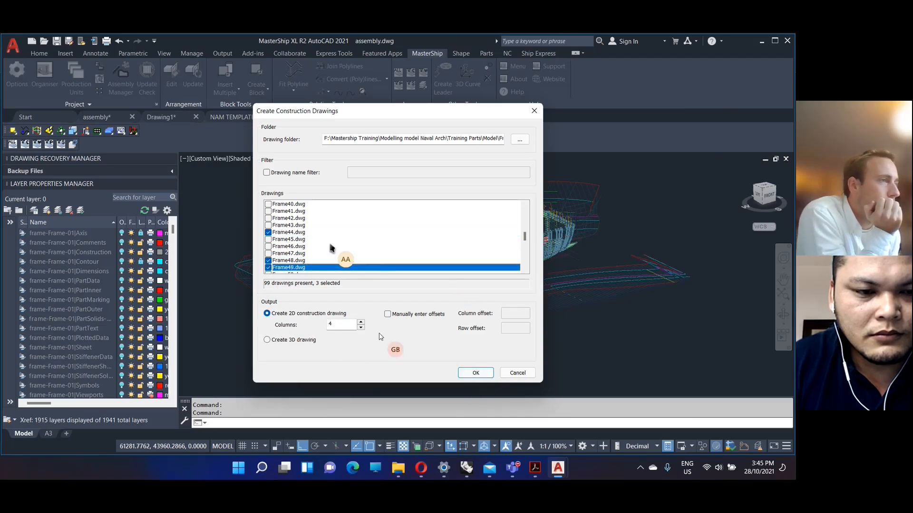
pyautogui.click(477, 376)
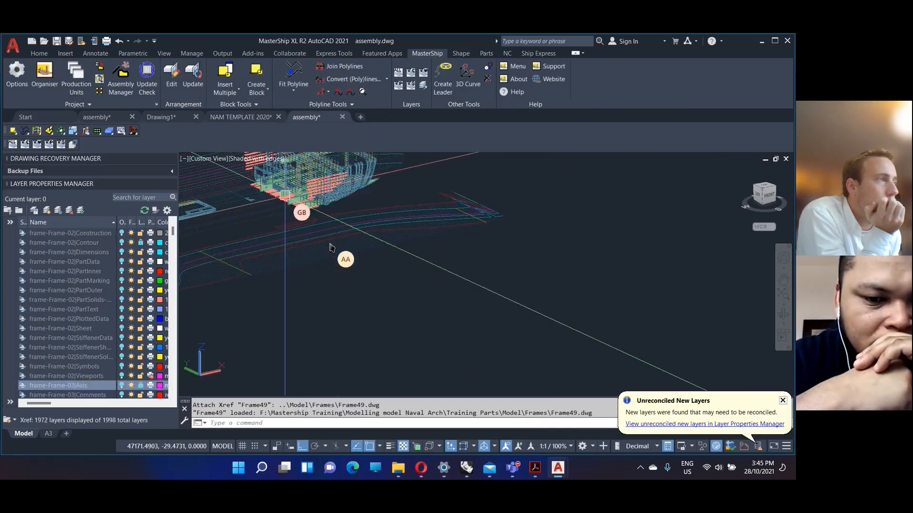
pyautogui.scroll(-2, 512, 227)
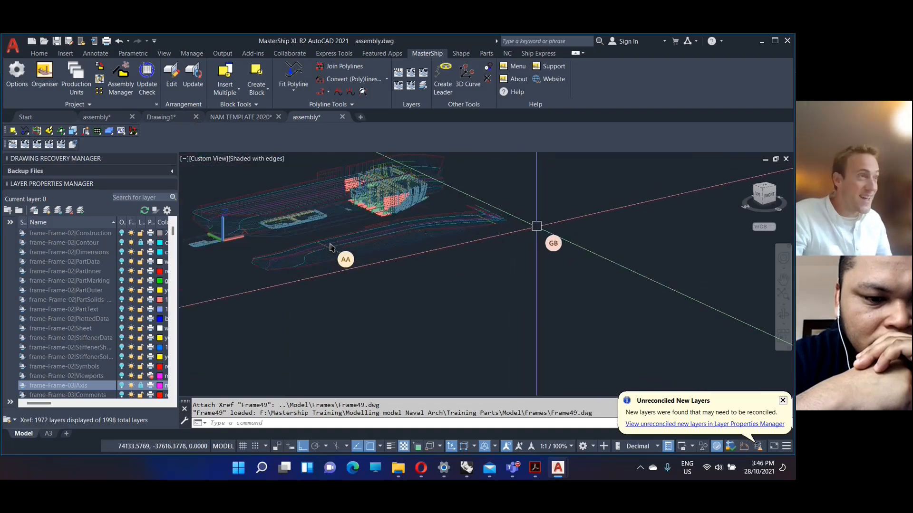
pyautogui.scroll(3, 338, 203)
pyautogui.hotkey('ctrl', 'z')
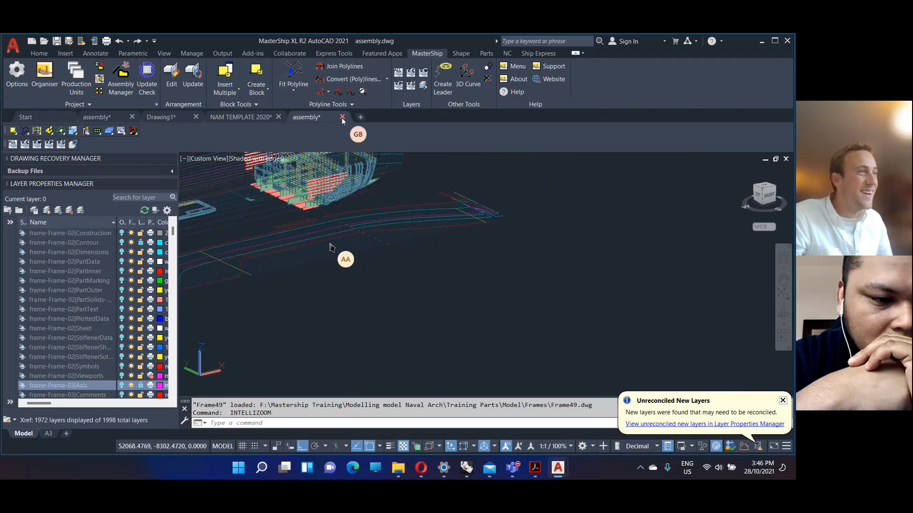
# Start a new drawing and save it as Frames in the WSD folder of Training Parts.
pyautogui.click(360, 117)
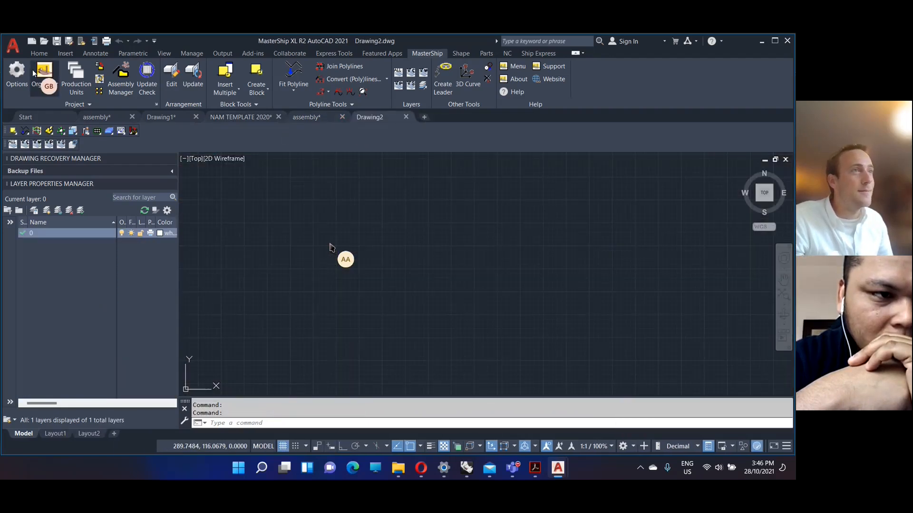
pyautogui.click(57, 42)
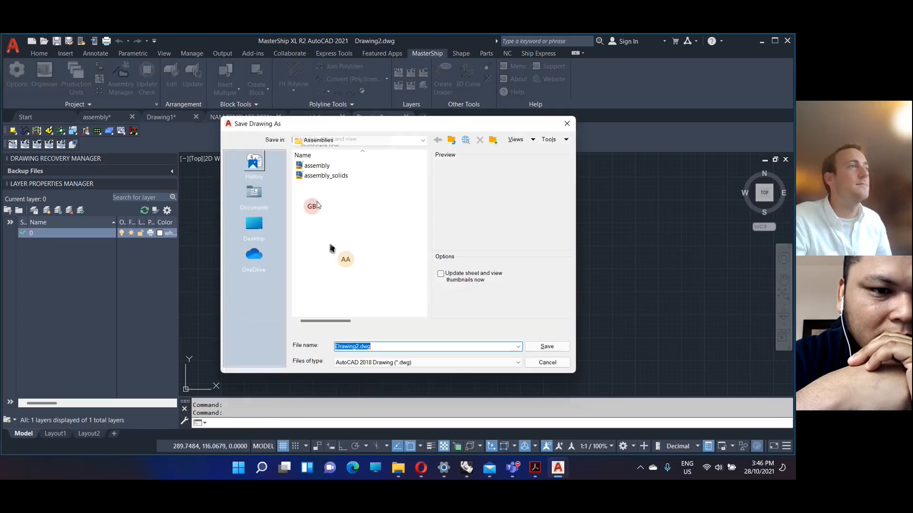
pyautogui.click(451, 140)
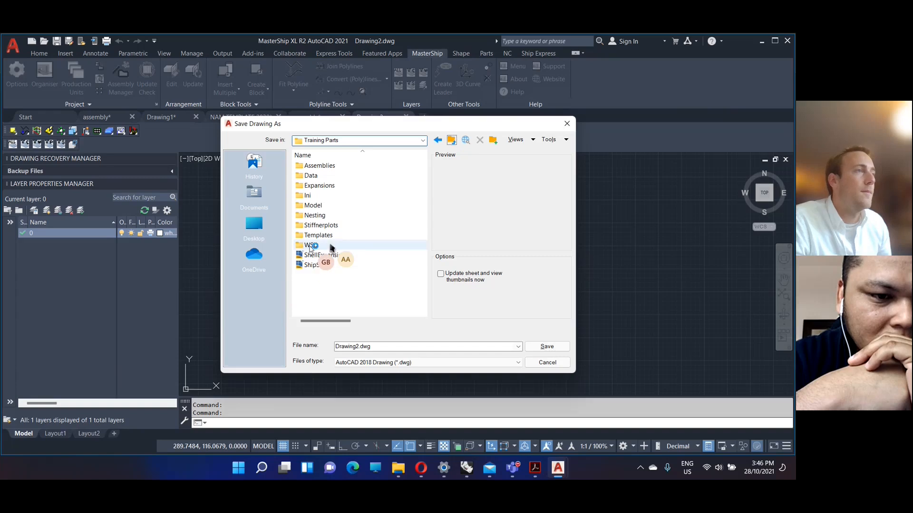
pyautogui.doubleClick(332, 246)
pyautogui.click(402, 348)
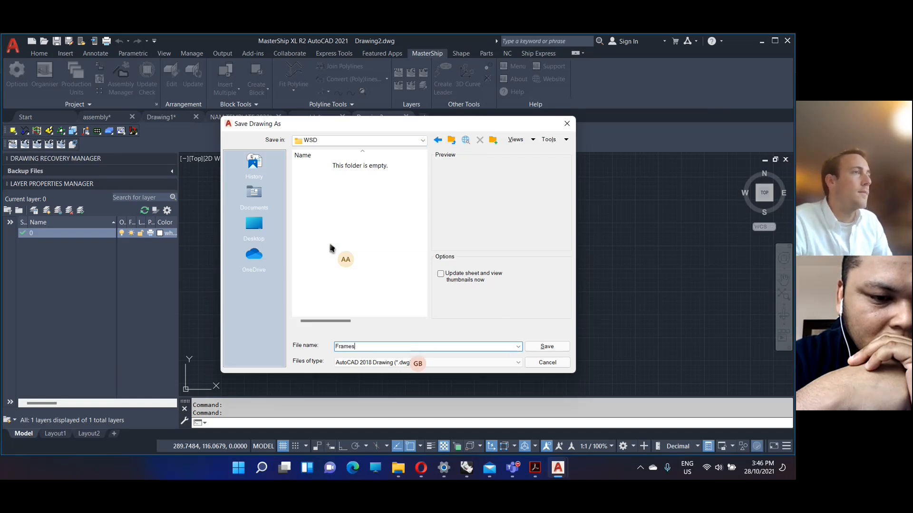
pyautogui.press('Return')
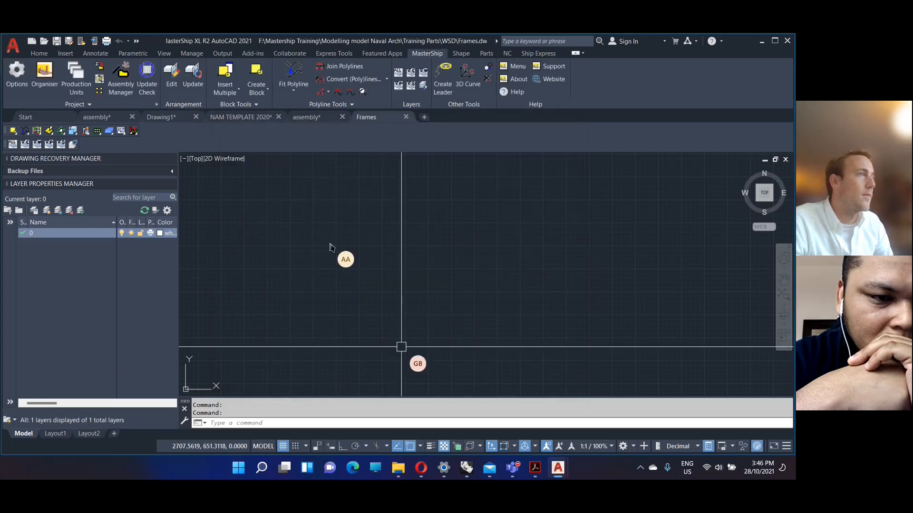
# Create a 2D construction drawing in four columns from Frame44.dwg, Frame48.dwg and Frame49.dwg in the Frames drawing.
pyautogui.click(100, 91)
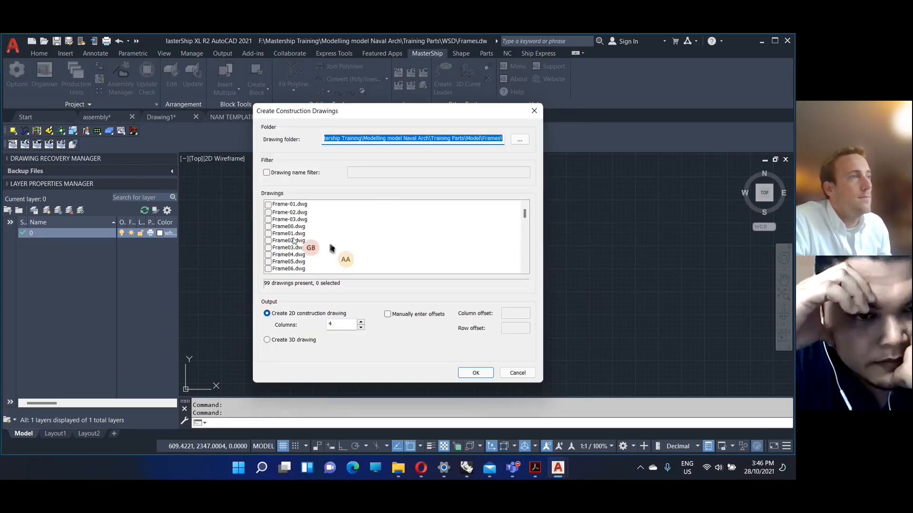
pyautogui.scroll(-9, 480, 245)
pyautogui.scroll(-6, 480, 244)
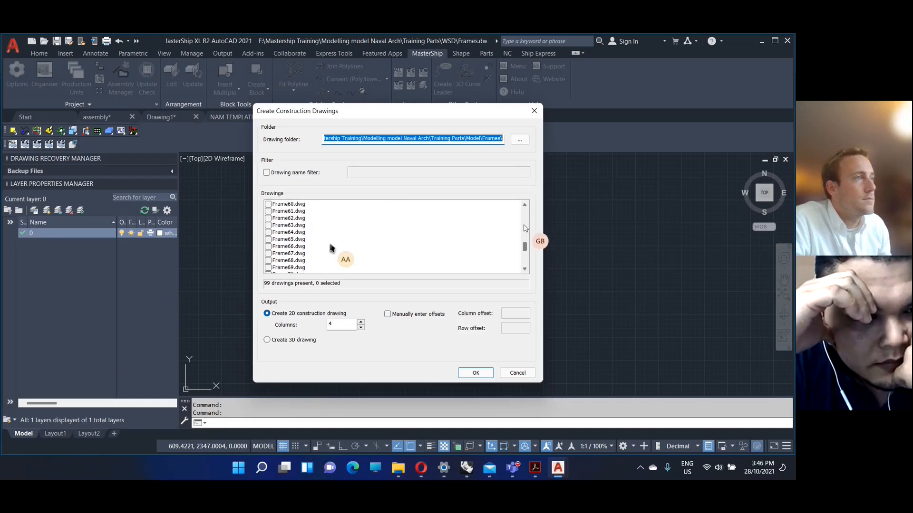
pyautogui.scroll(-4, 281, 235)
pyautogui.scroll(4, 269, 221)
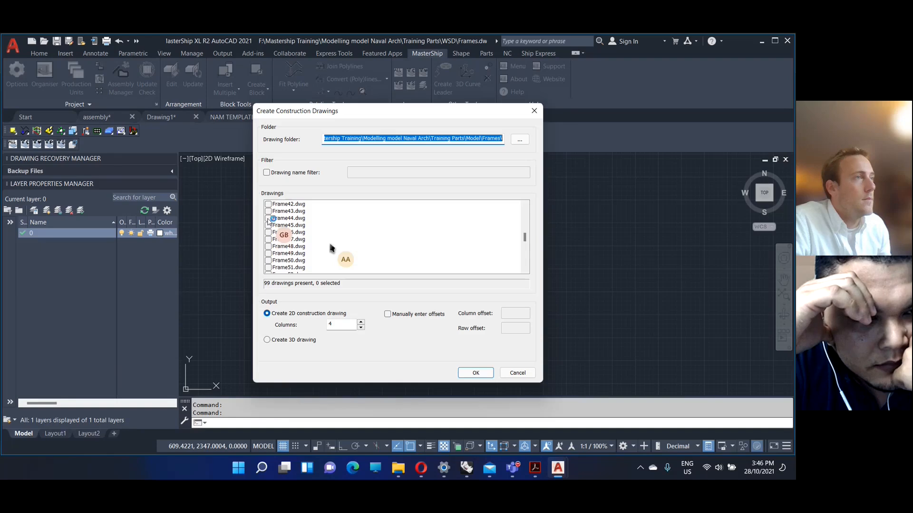
pyautogui.click(268, 218)
pyautogui.click(268, 247)
pyautogui.click(268, 253)
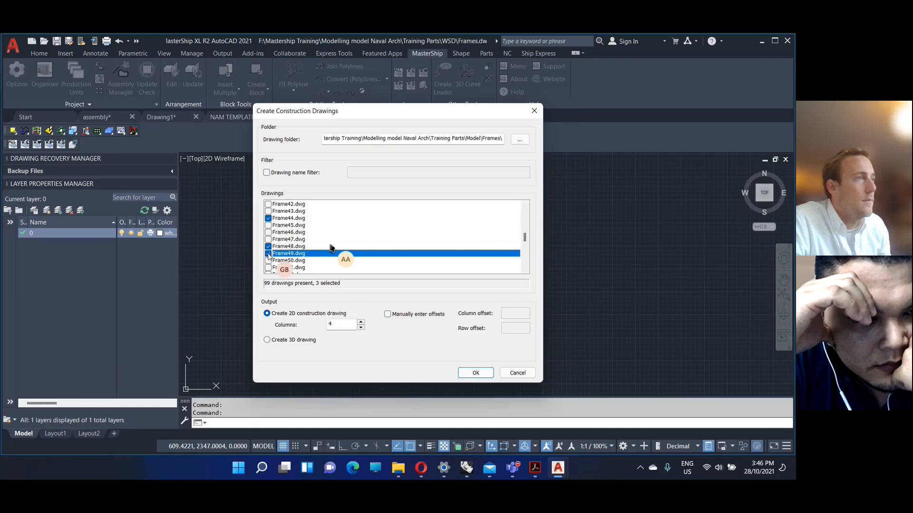
pyautogui.click(476, 373)
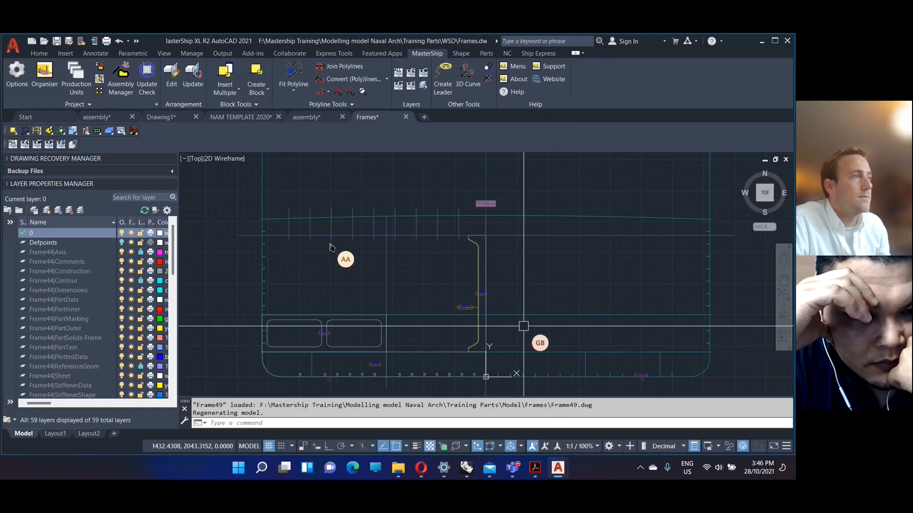
# Zoom to the extents of the inserted frames, examine the Layout1 and Layout2 sheets and return to model space.
pyautogui.write('z')
pyautogui.press('Return')
pyautogui.write('e')
pyautogui.press('Return')
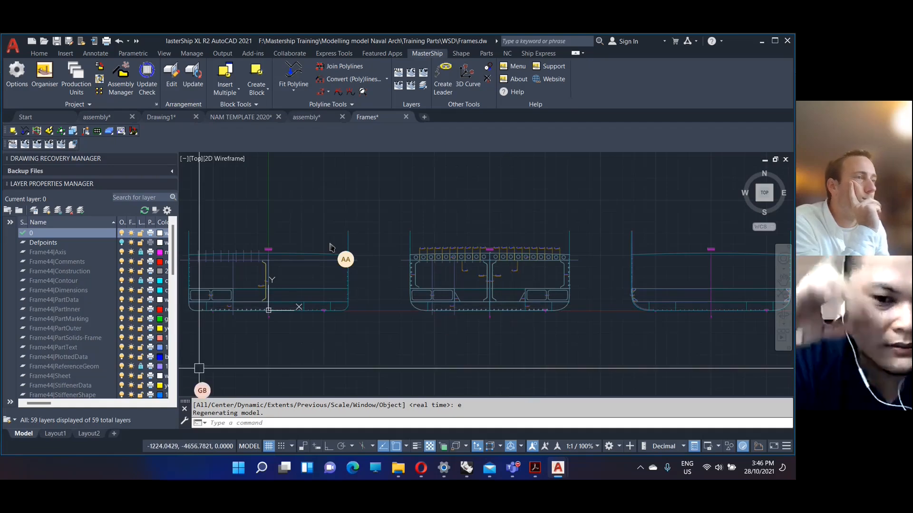
pyautogui.click(56, 433)
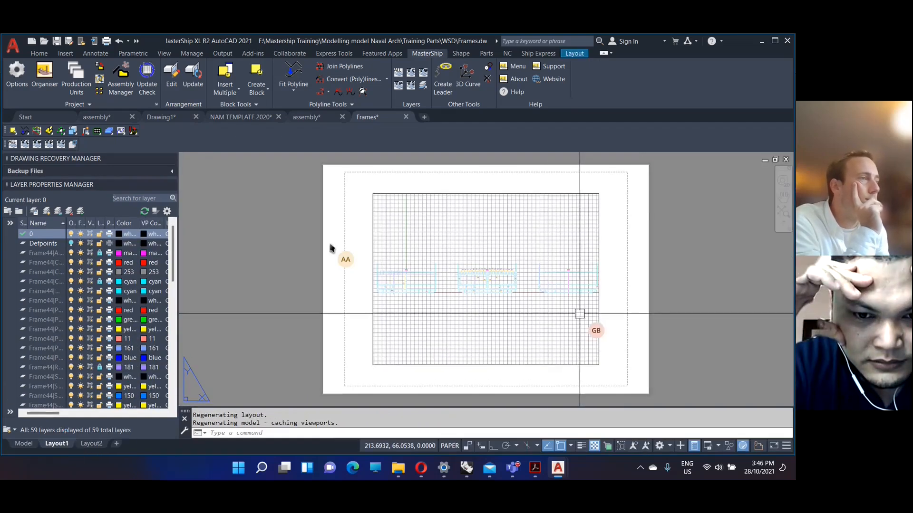
pyautogui.click(32, 442)
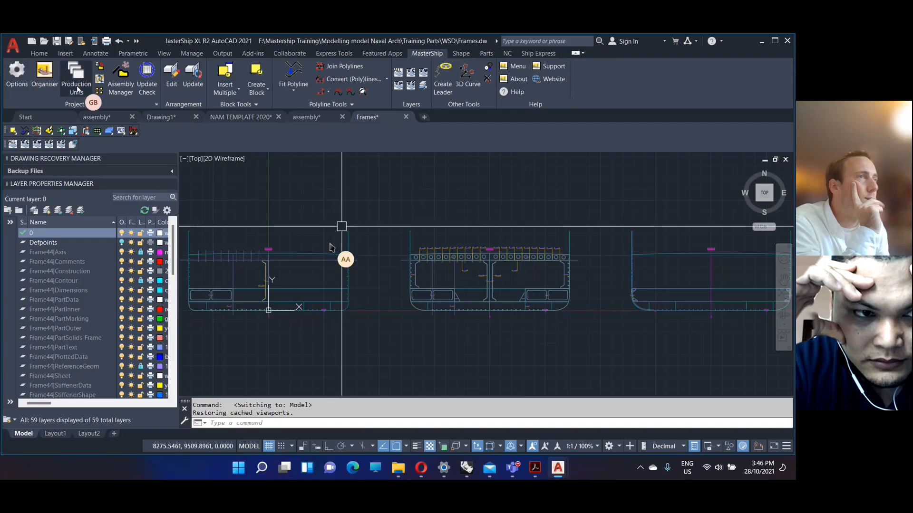
pyautogui.click(88, 434)
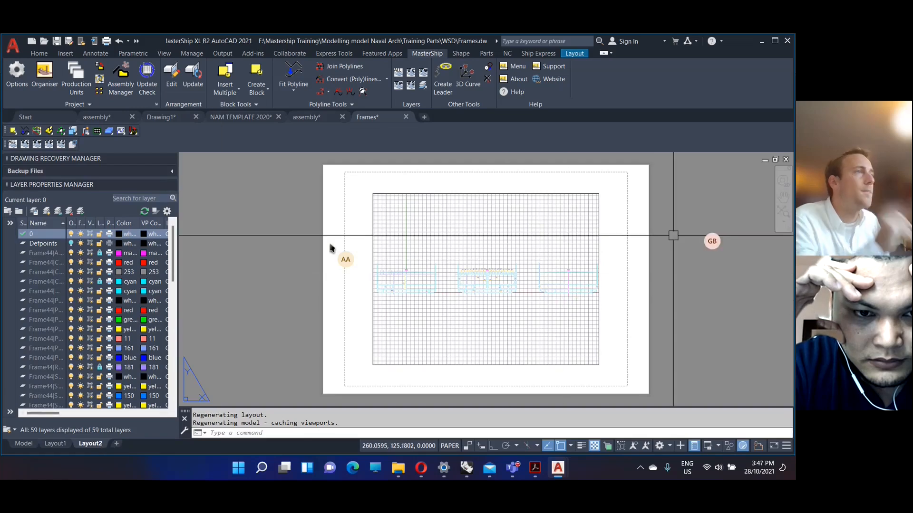
pyautogui.press('Escape')
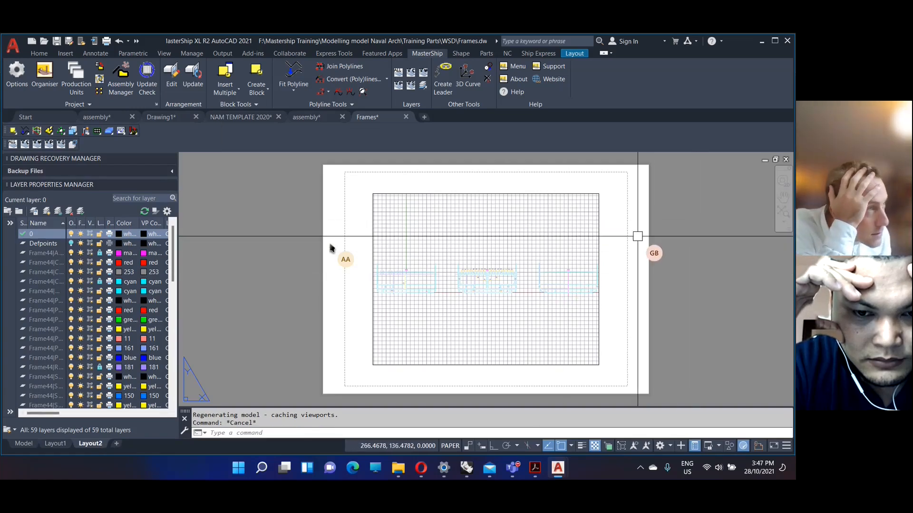
pyautogui.click(23, 444)
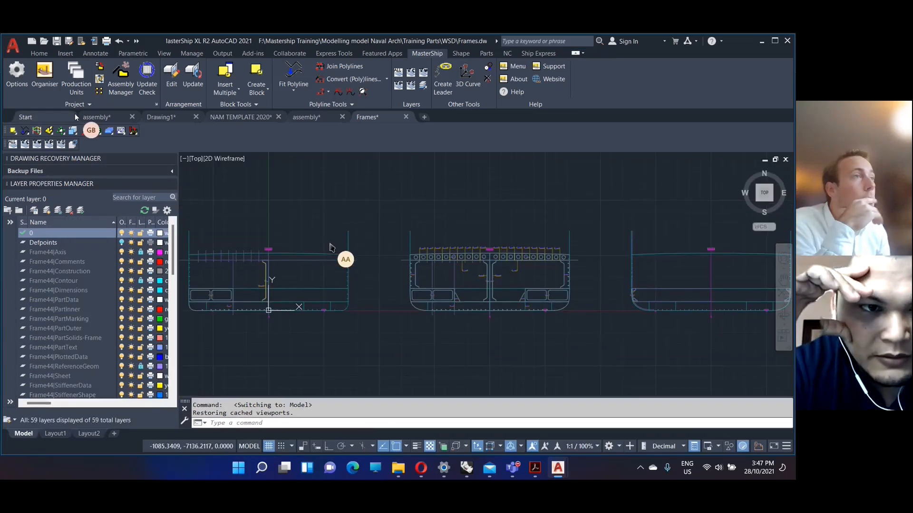
pyautogui.click(100, 92)
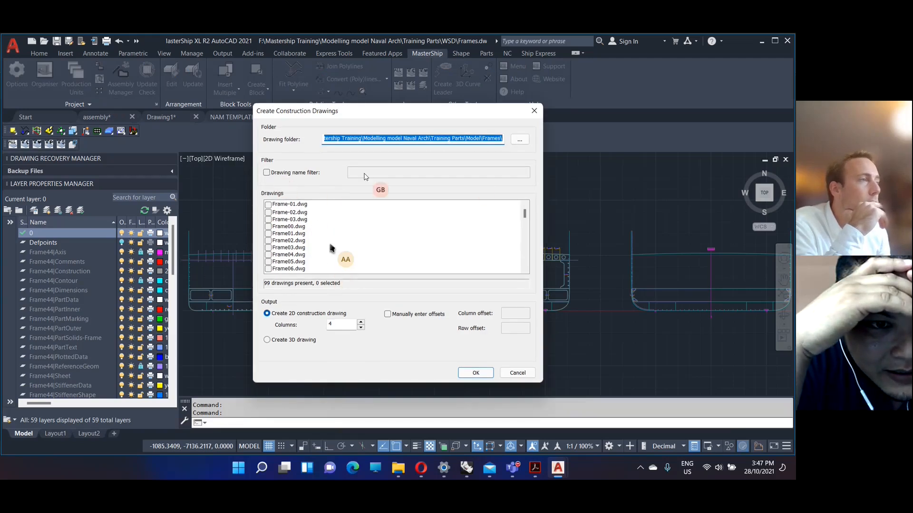
pyautogui.click(508, 373)
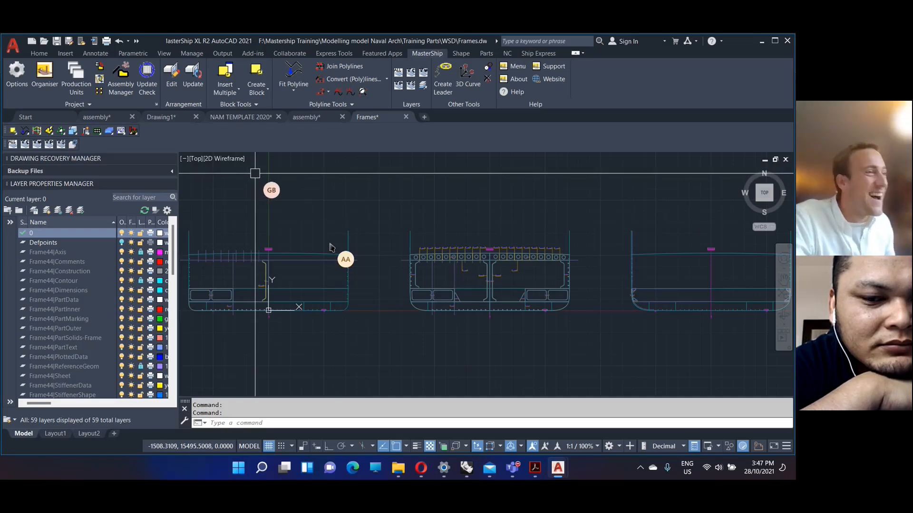
# Add a blank layout and insert Layout A0 from the workshop template in the Training Parts Templates folder.
pyautogui.click(115, 432)
pyautogui.rightClick(115, 433)
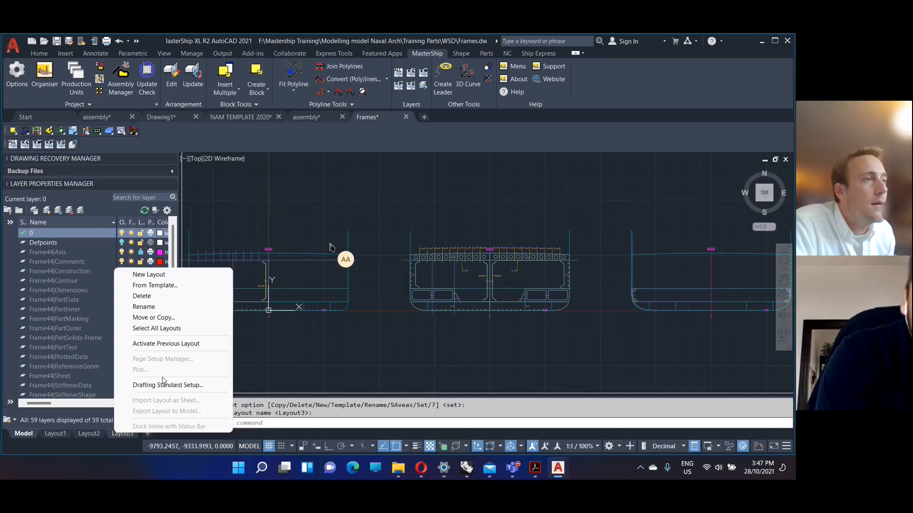
pyautogui.click(155, 286)
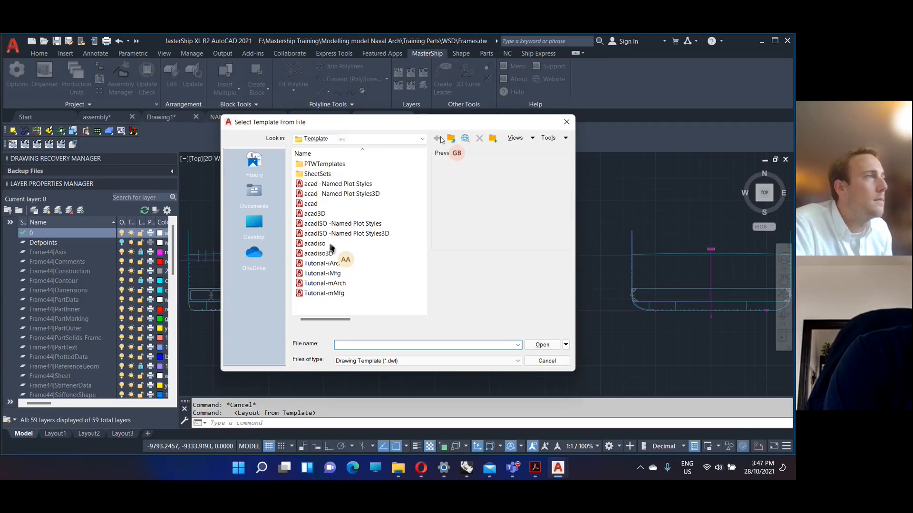
pyautogui.click(422, 139)
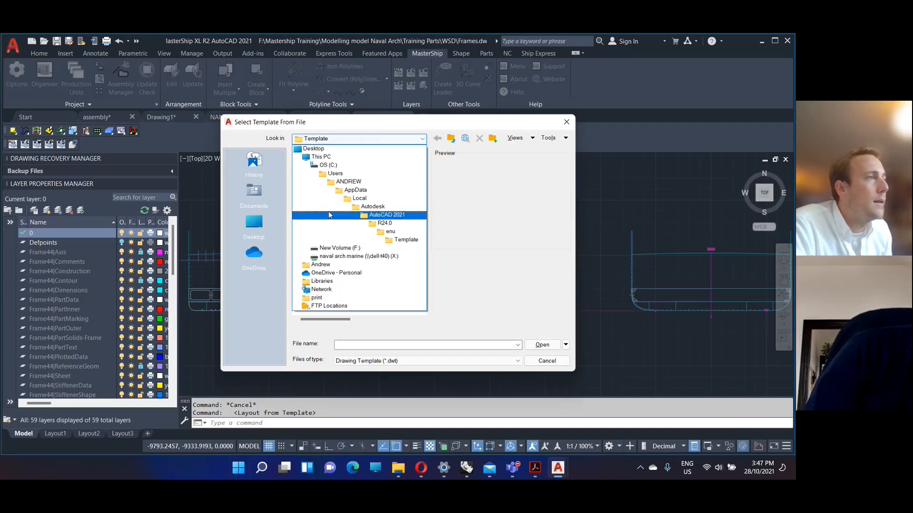
pyautogui.click(339, 248)
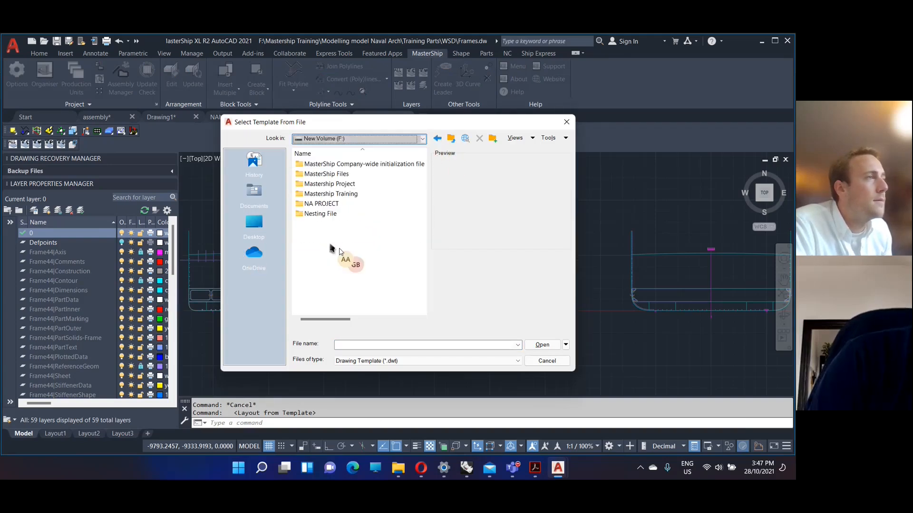
pyautogui.doubleClick(333, 194)
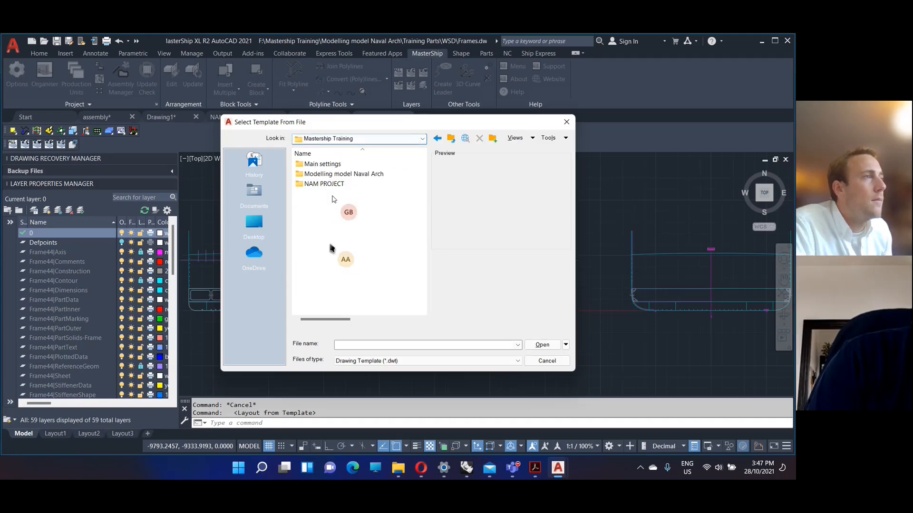
pyautogui.doubleClick(335, 174)
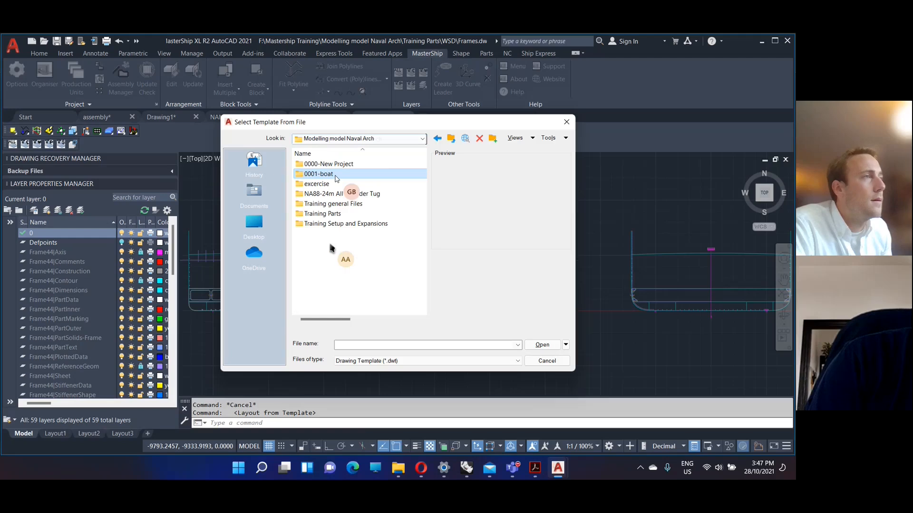
pyautogui.doubleClick(313, 214)
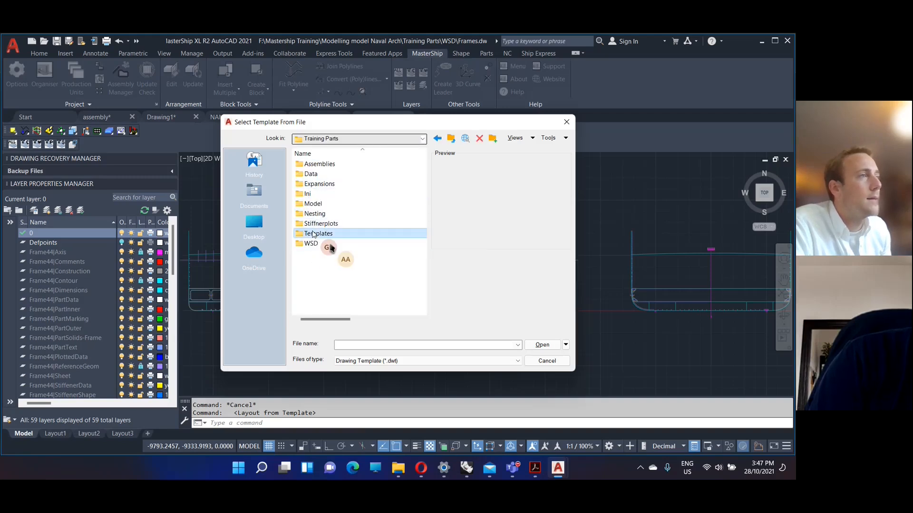
pyautogui.doubleClick(314, 234)
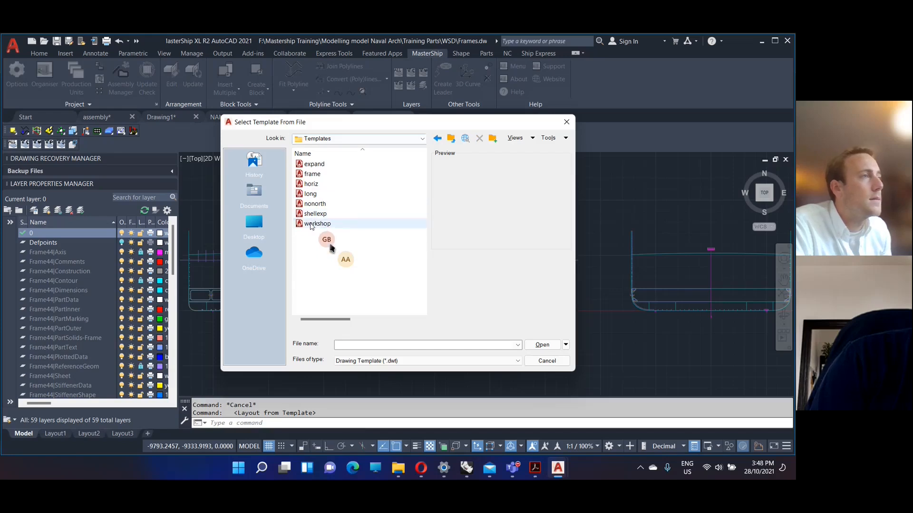
pyautogui.doubleClick(310, 224)
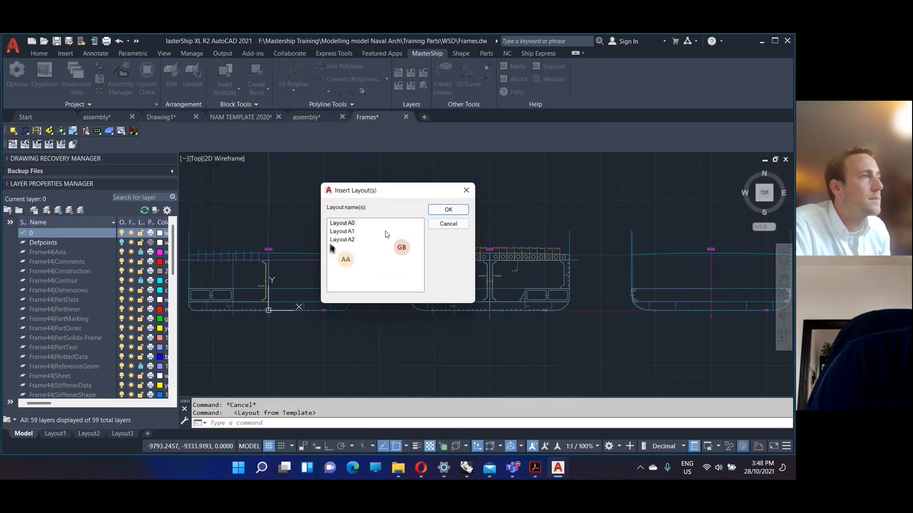
pyautogui.click(451, 210)
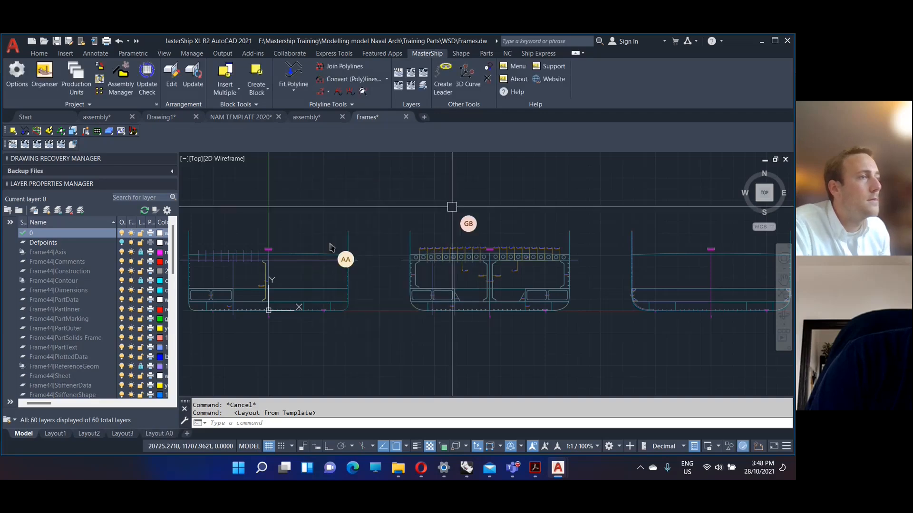
# Examine the Layout A0, Layout3, Layout2 and Layout1 sheets of the Frames drawing.
pyautogui.click(153, 434)
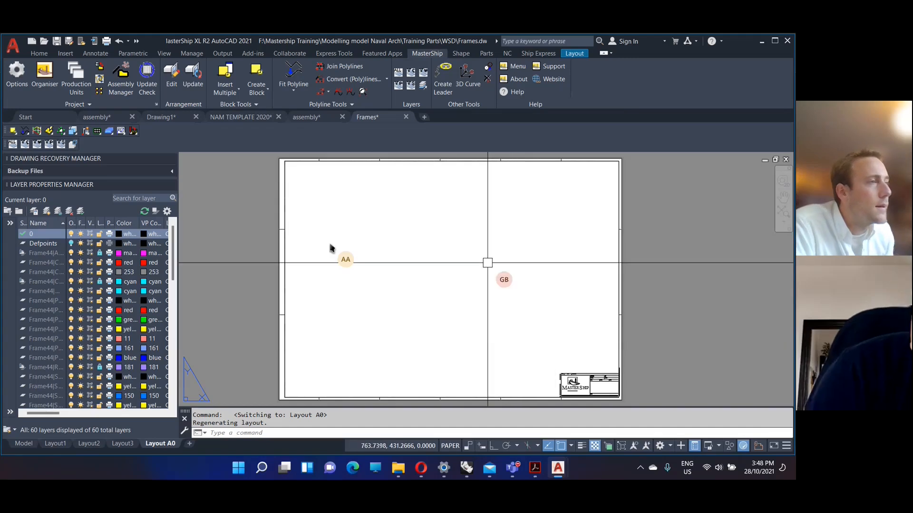
pyautogui.click(122, 444)
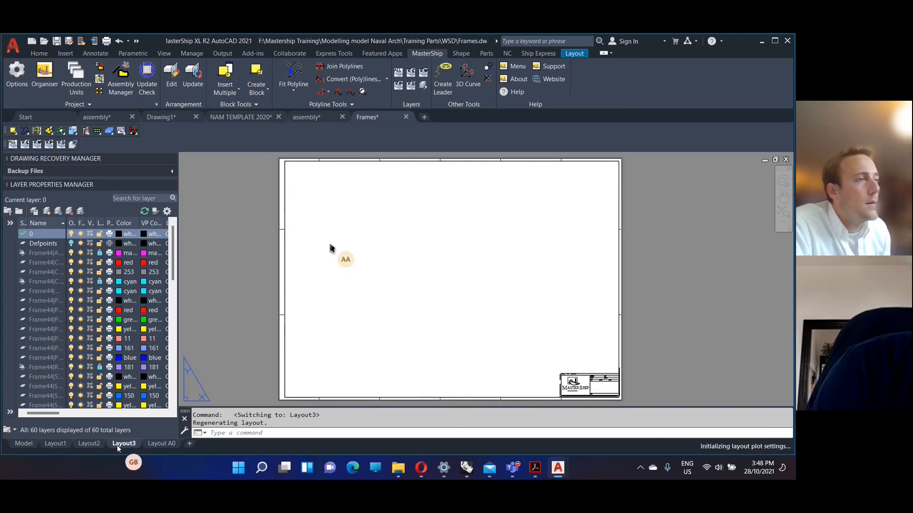
pyautogui.click(89, 444)
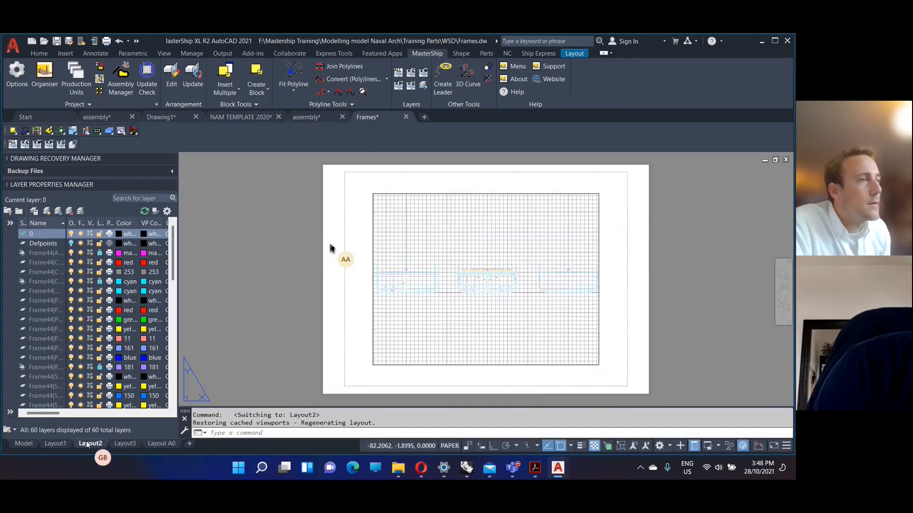
pyautogui.click(62, 446)
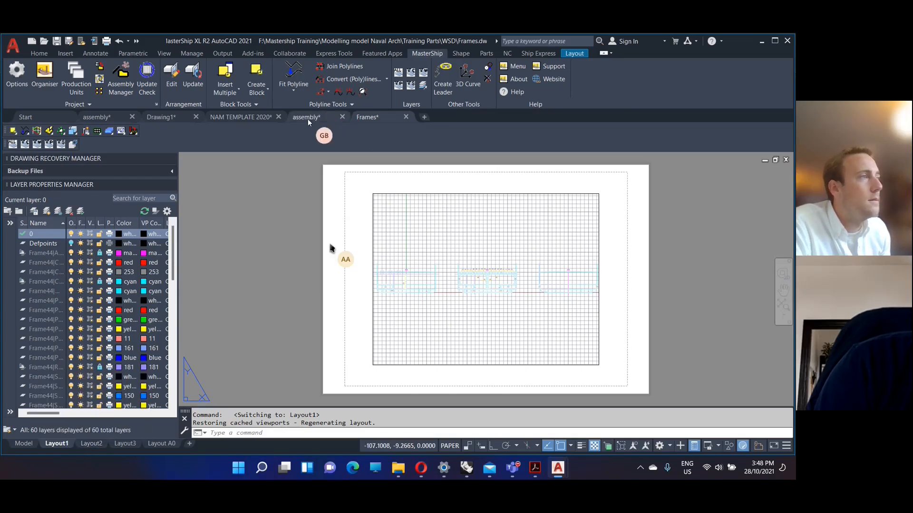
pyautogui.click(89, 443)
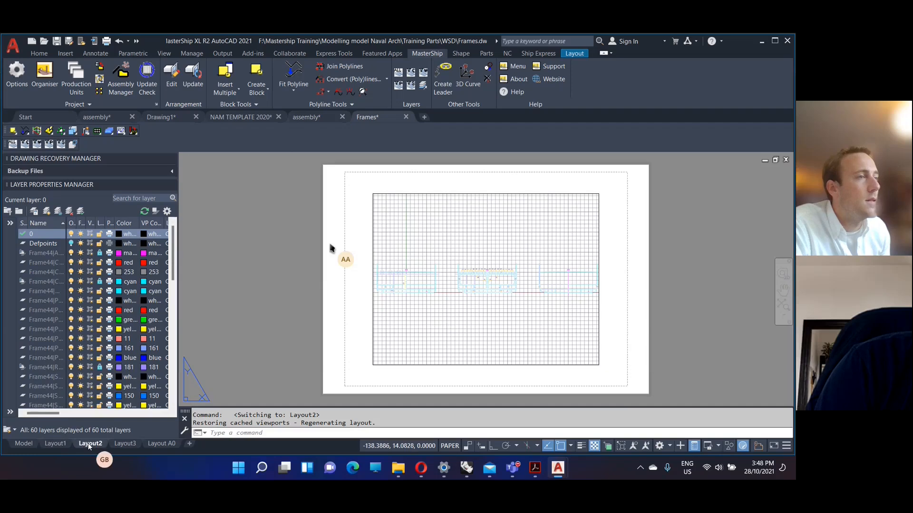
# Insert Layout A2 from the workshop template in the Training Parts Templates folder into the Frames drawing.
pyautogui.rightClick(164, 444)
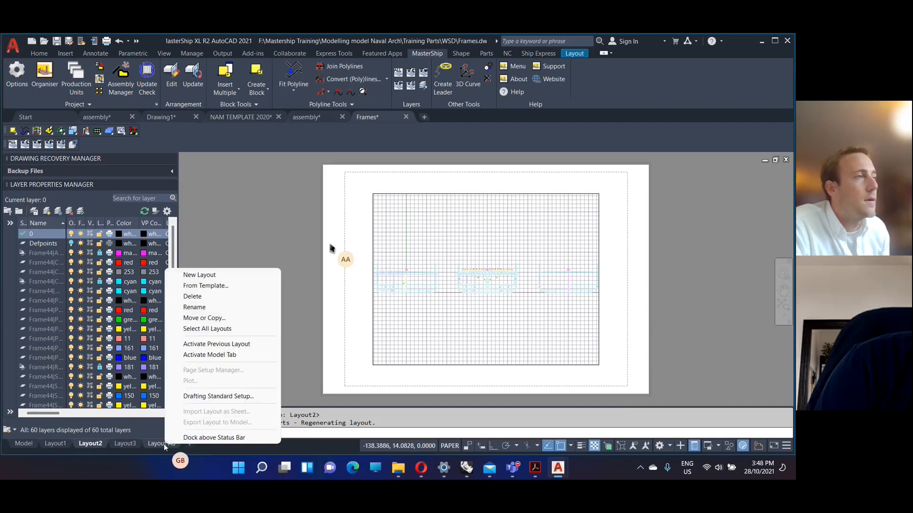
pyautogui.click(203, 285)
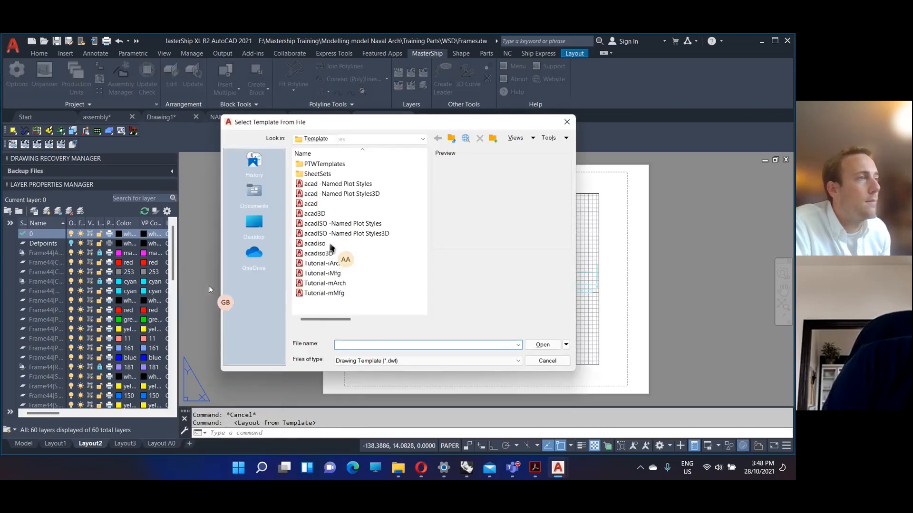
pyautogui.click(451, 139)
pyautogui.click(420, 142)
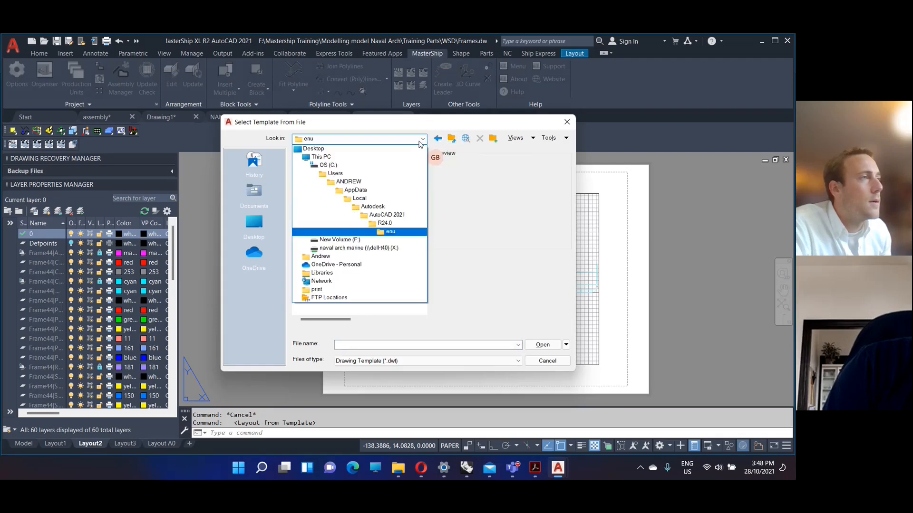
pyautogui.click(340, 240)
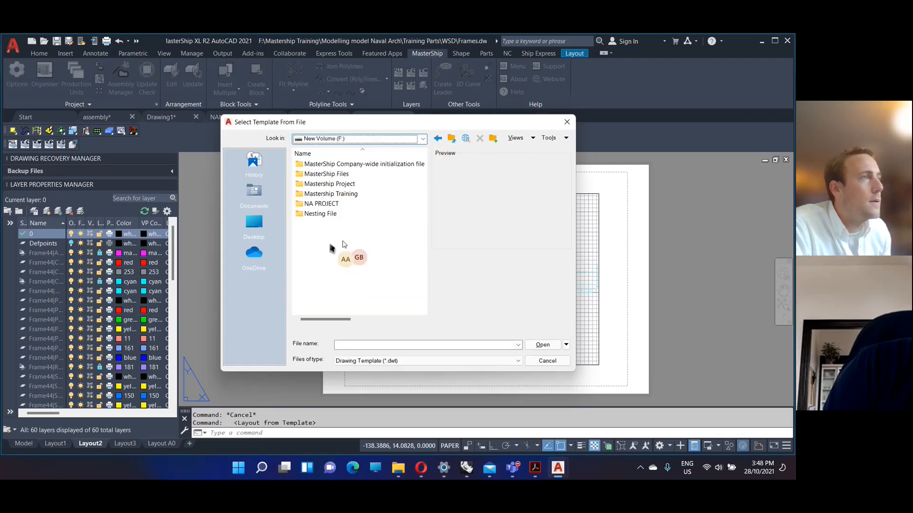
pyautogui.doubleClick(330, 194)
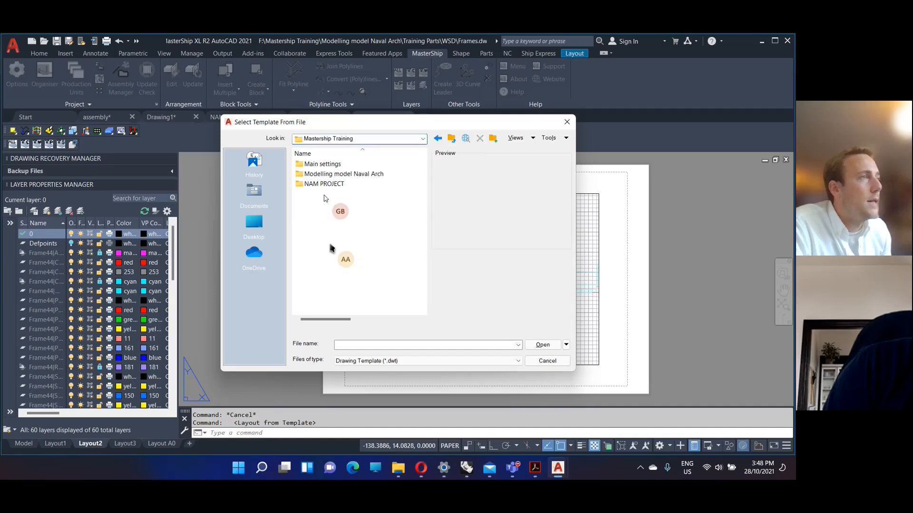
pyautogui.doubleClick(318, 174)
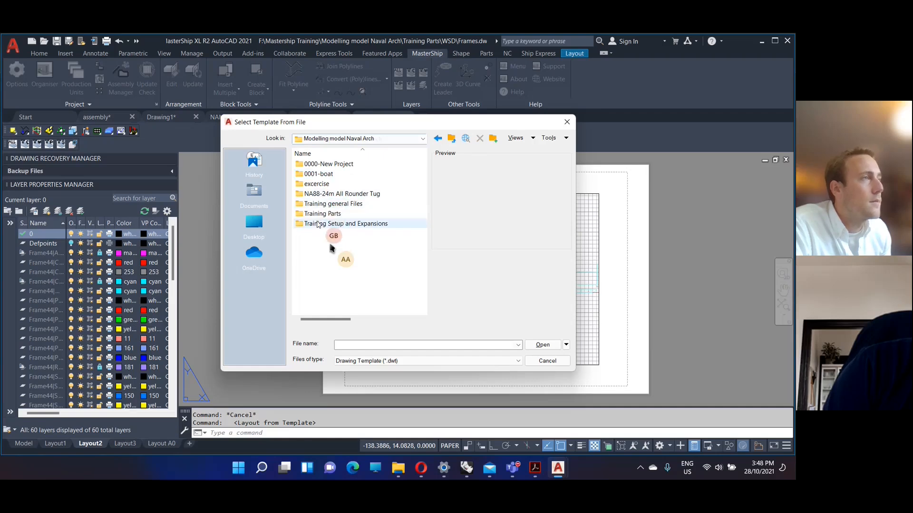
pyautogui.doubleClick(320, 214)
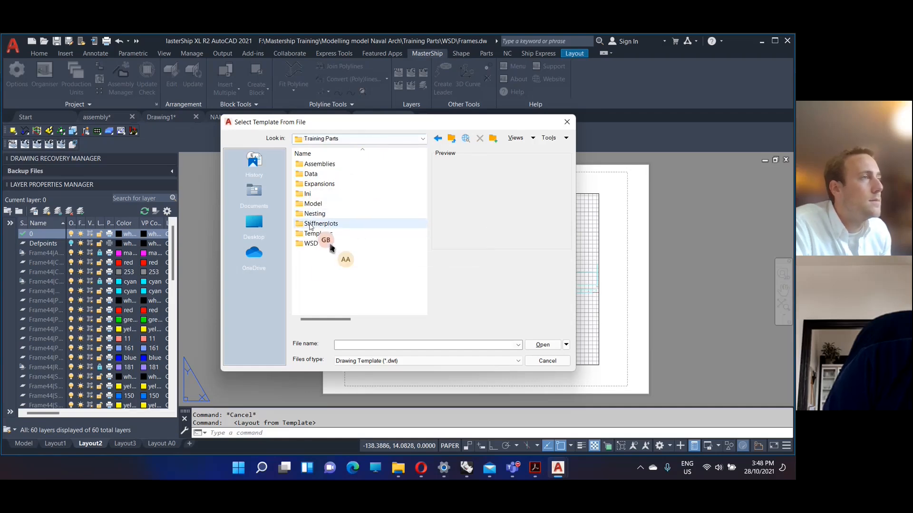
pyautogui.doubleClick(315, 233)
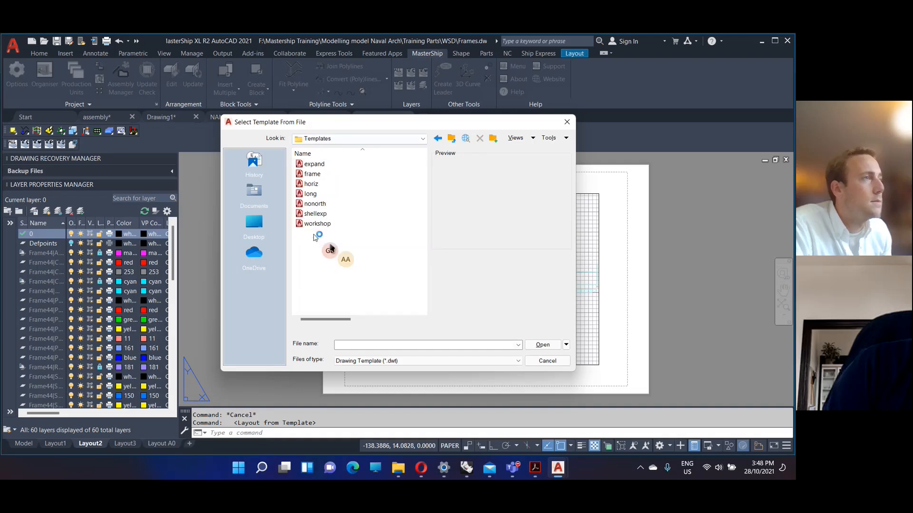
pyautogui.click(310, 224)
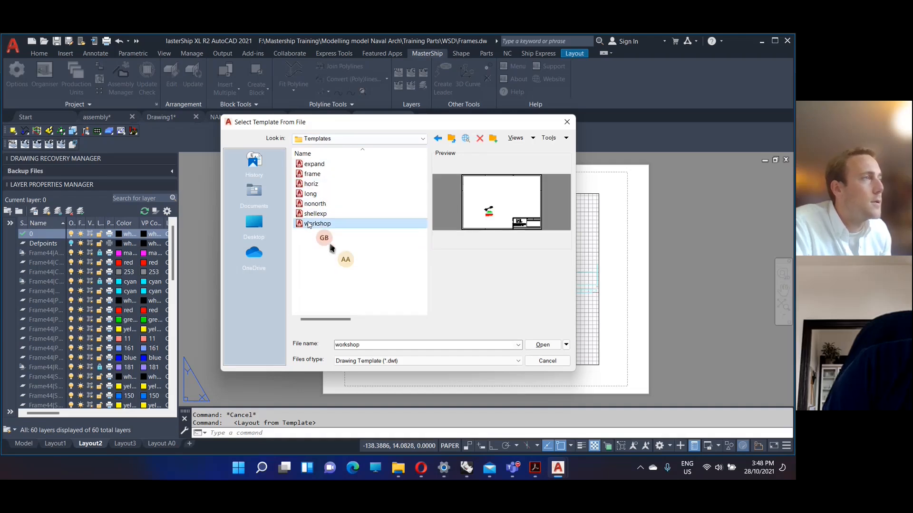
pyautogui.click(540, 346)
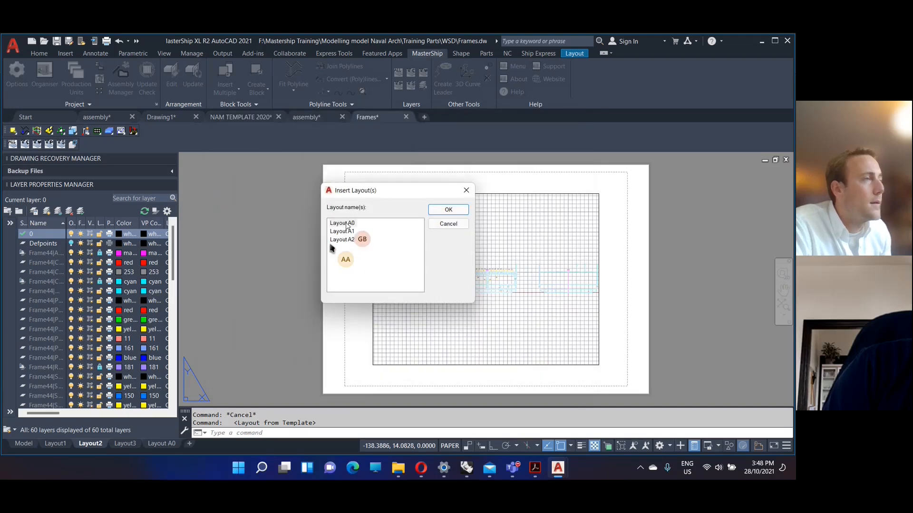
pyautogui.doubleClick(342, 242)
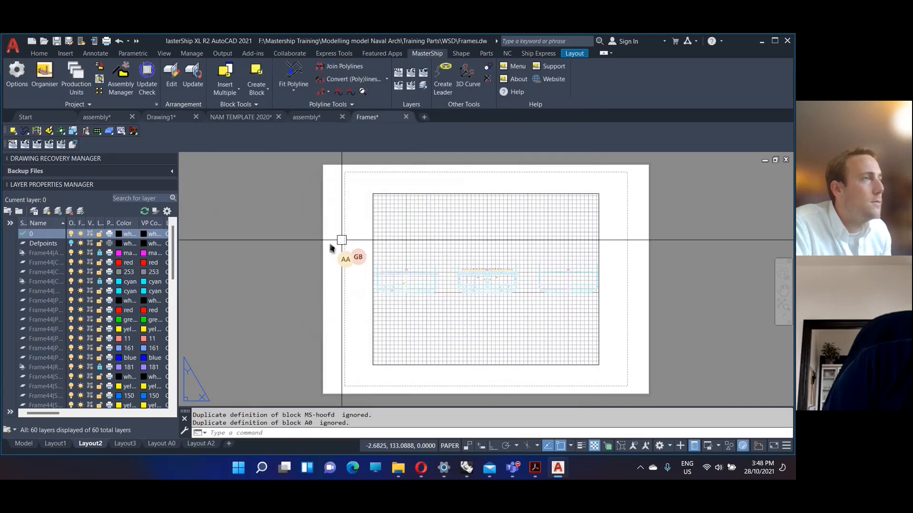
# Display the Layout A2 sheet and zoom to its extents to examine the title block and border.
pyautogui.click(200, 444)
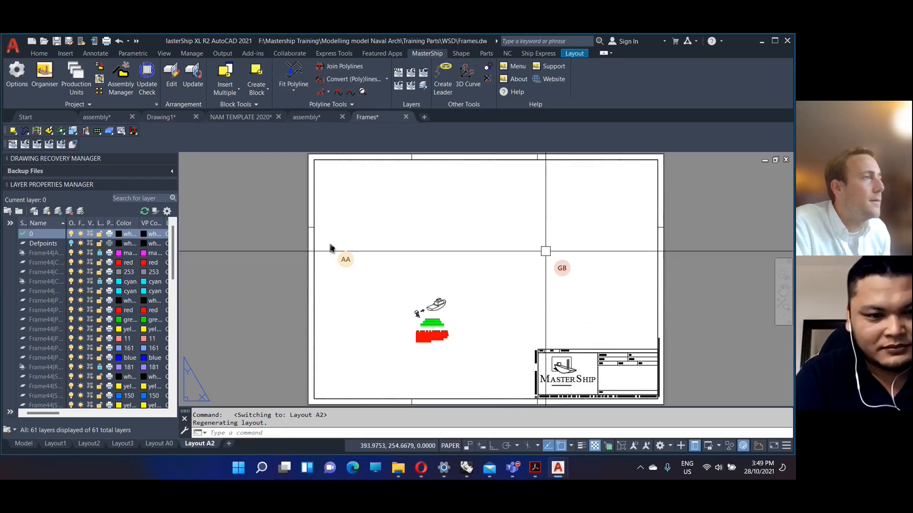
pyautogui.click(569, 266)
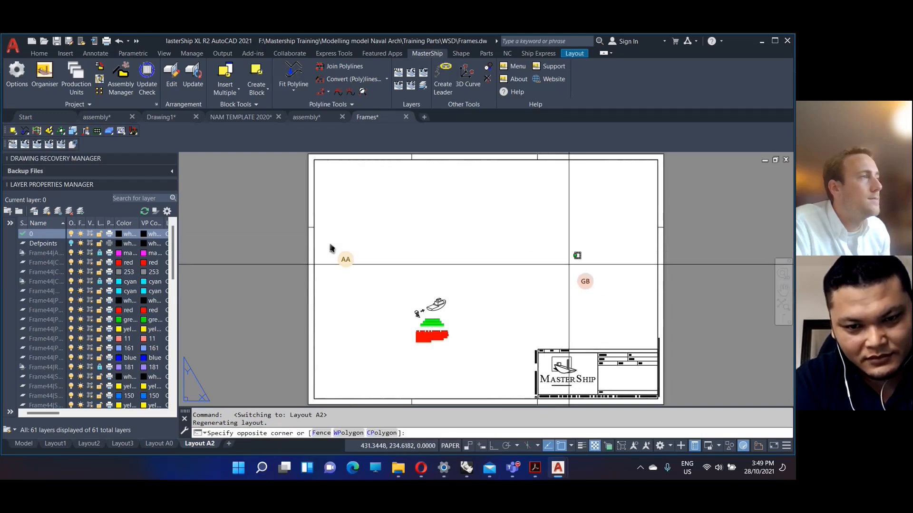
pyautogui.click(480, 267)
pyautogui.write('z')
pyautogui.press('Return')
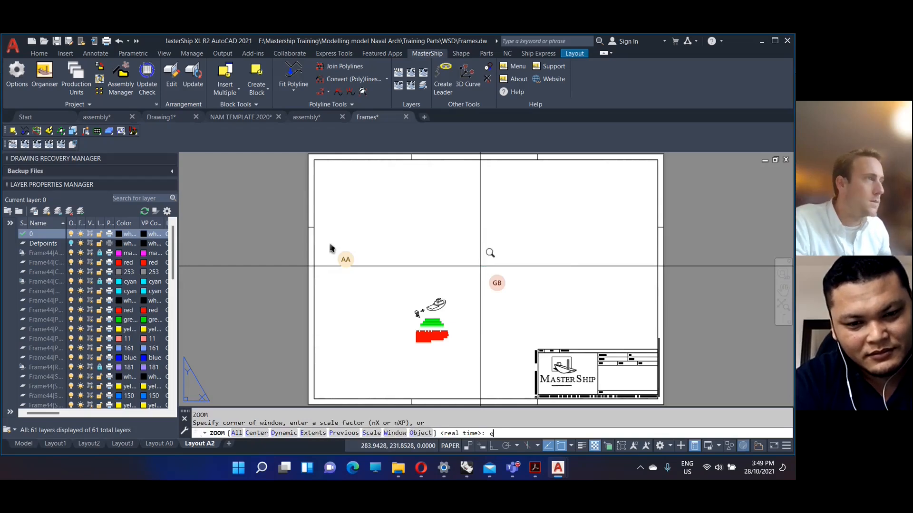
pyautogui.write('e')
pyautogui.press('Return')
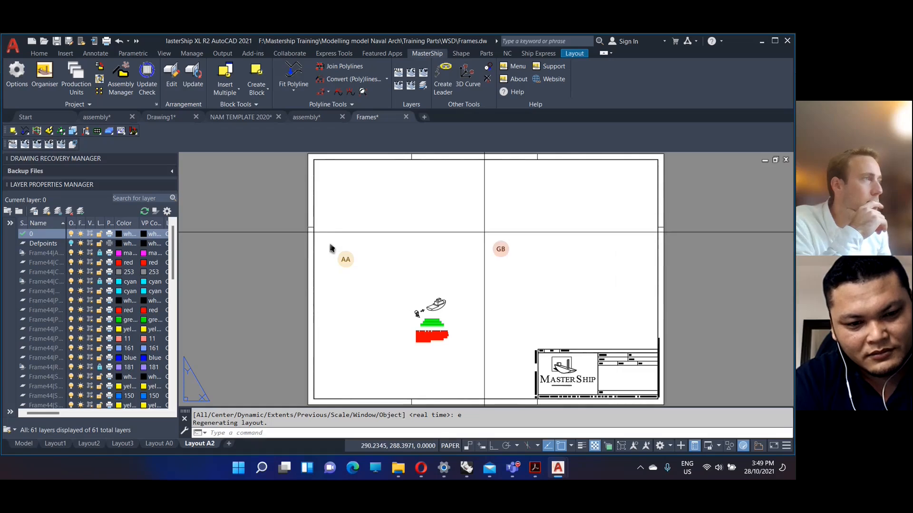
pyautogui.click(485, 232)
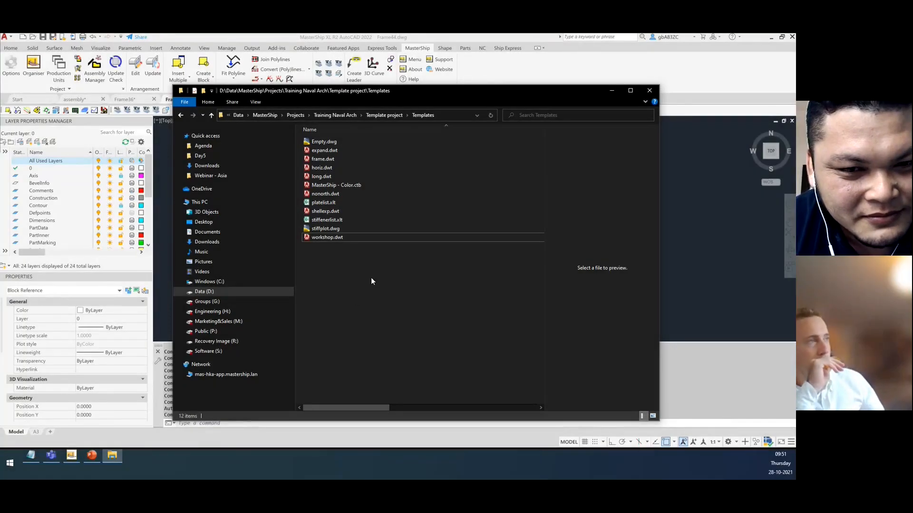
# Switch to File Explorer and view the Template project folder and the contents of its Templates subfolder.
pyautogui.click(393, 115)
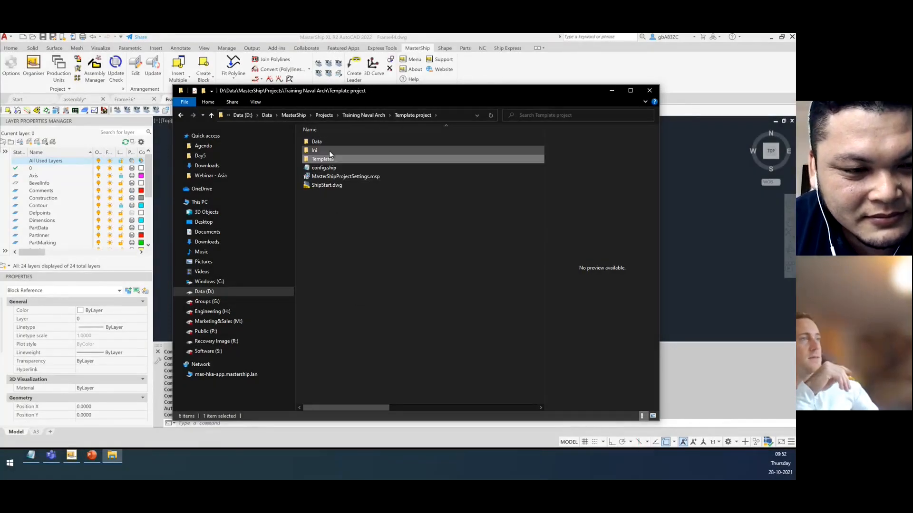
pyautogui.doubleClick(338, 161)
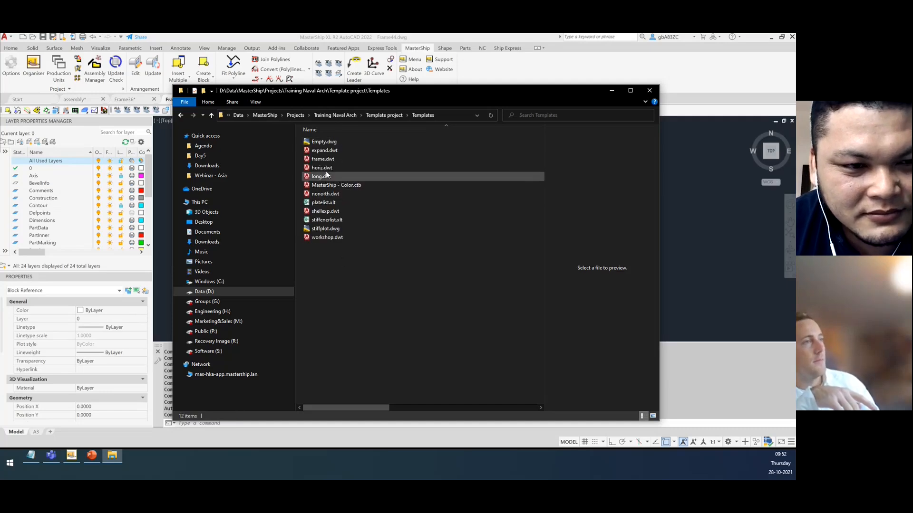
# Go up to the MasterShip Projects folder, then view the contents of the _Settings folder and its Templates subfolder.
pyautogui.click(394, 116)
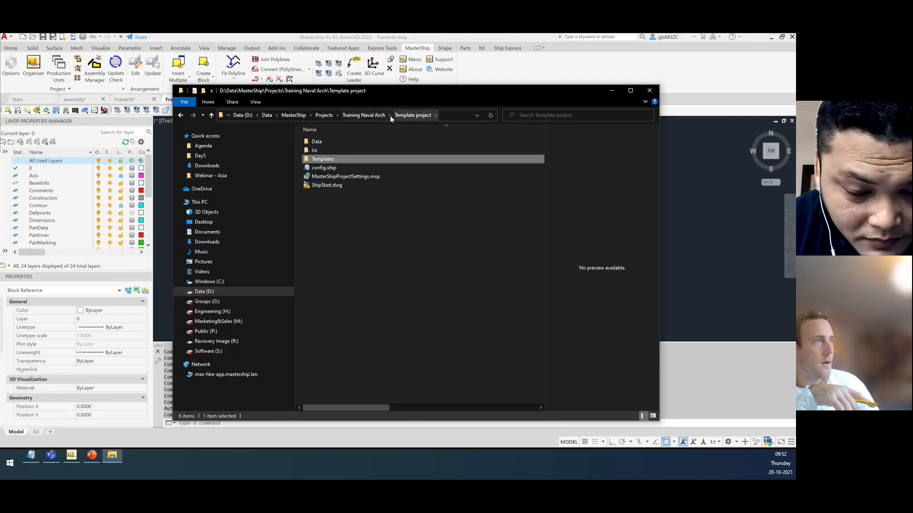
pyautogui.click(364, 115)
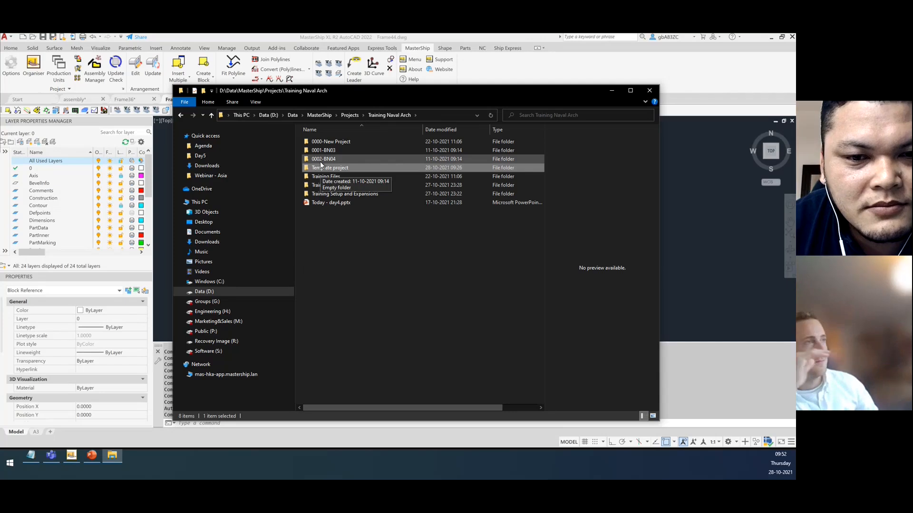
pyautogui.click(351, 115)
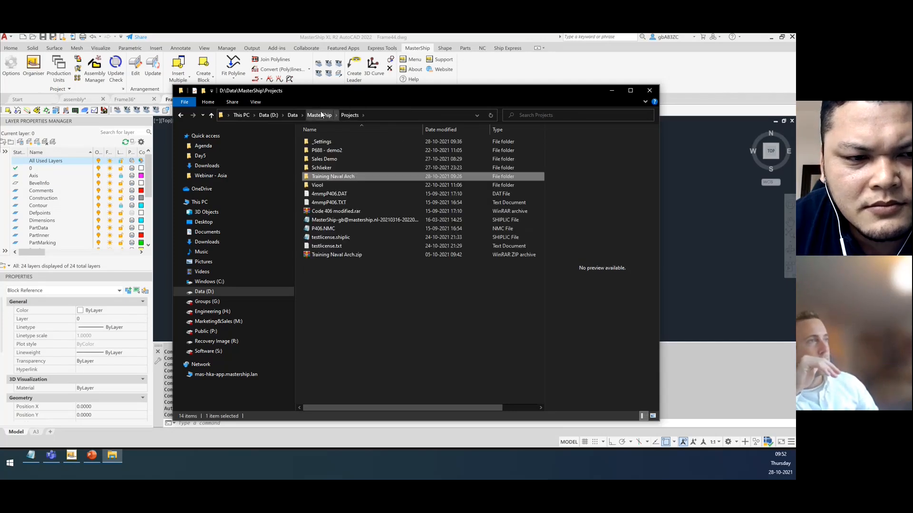
pyautogui.doubleClick(329, 144)
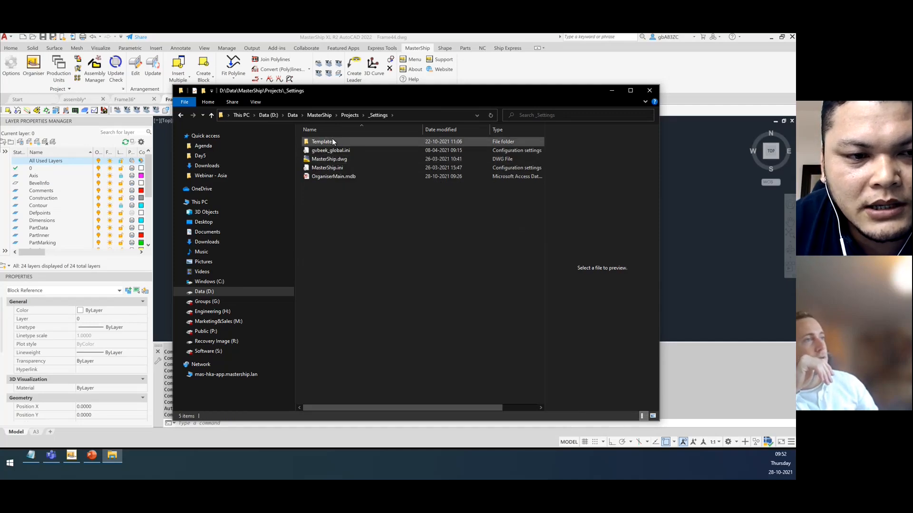
pyautogui.doubleClick(332, 139)
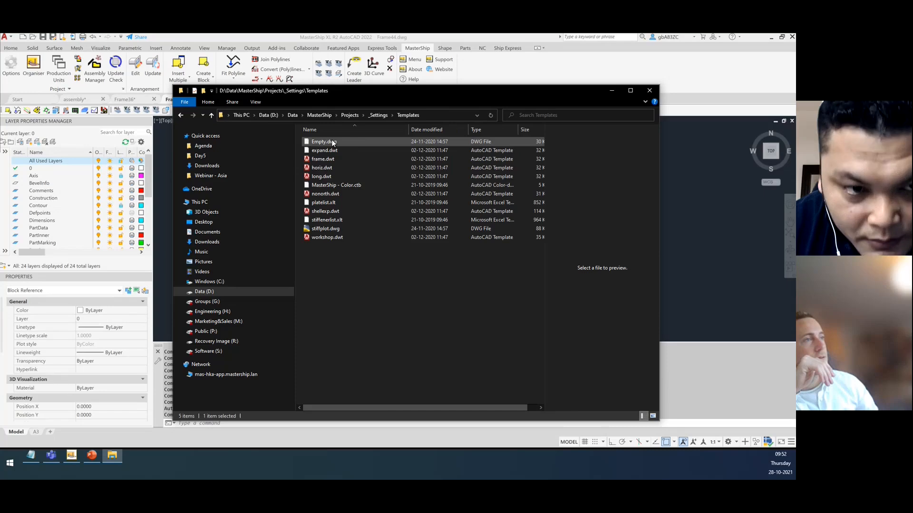
pyautogui.click(379, 116)
pyautogui.click(326, 177)
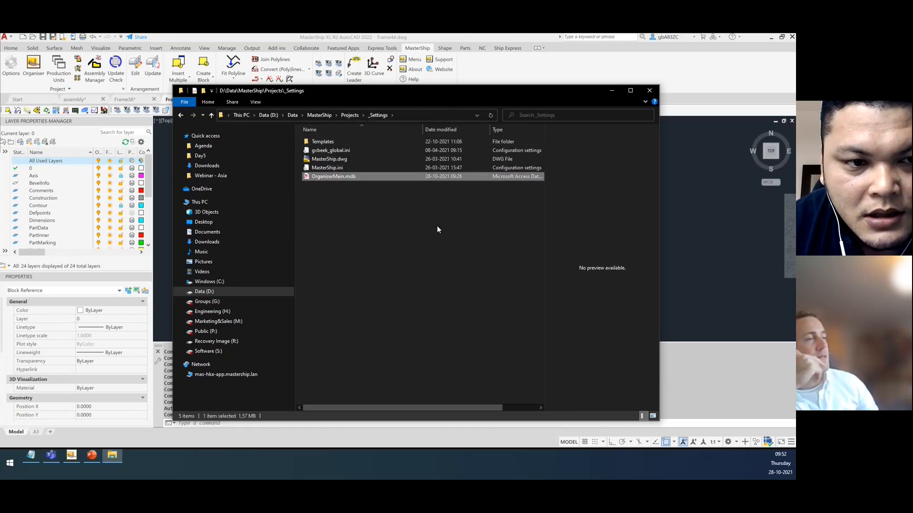
pyautogui.doubleClick(340, 141)
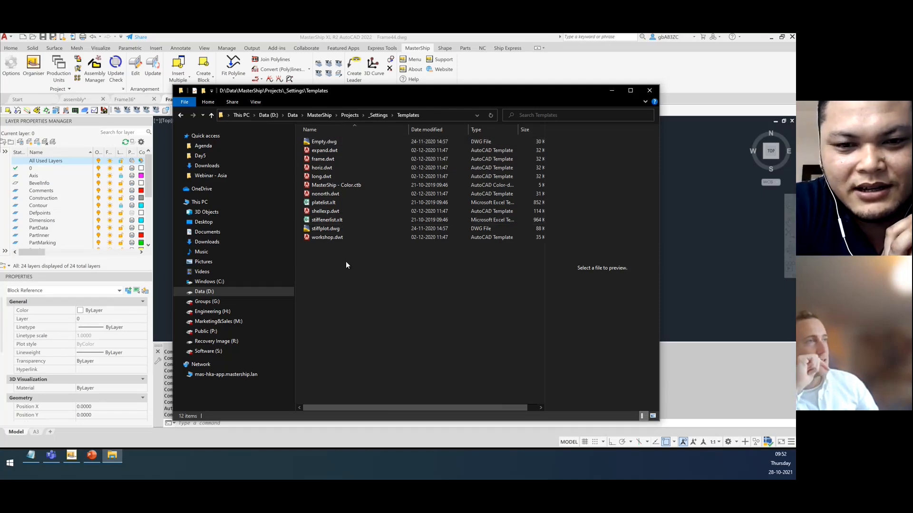
pyautogui.click(377, 115)
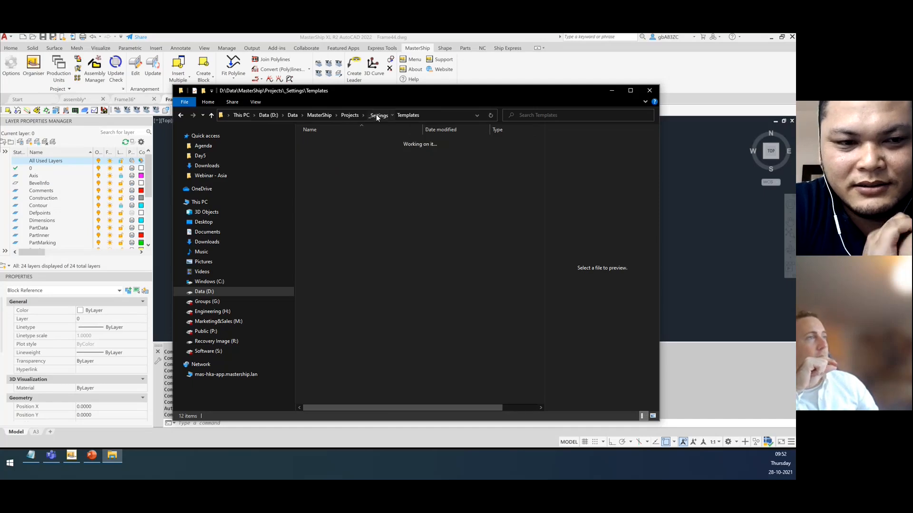
pyautogui.click(71, 457)
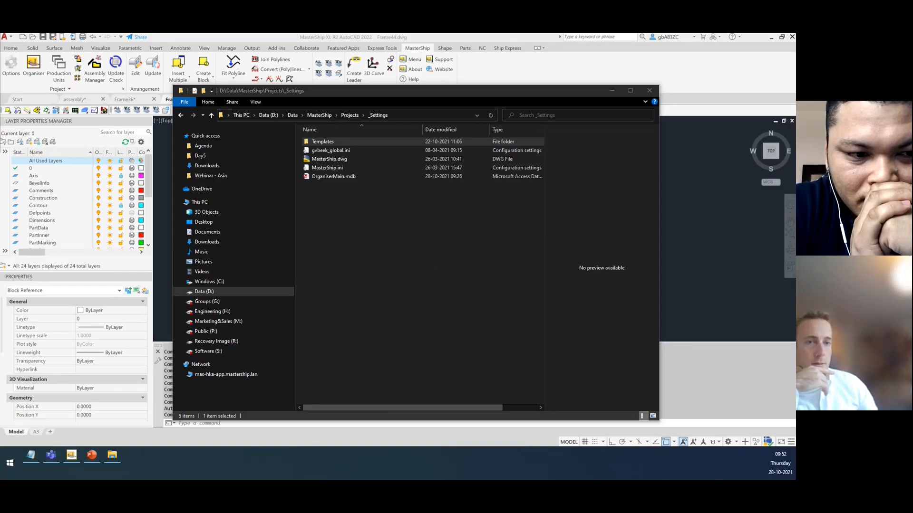
pyautogui.moveTo(253, 90)
pyautogui.mouseDown()
pyautogui.moveTo(556, 161)
pyautogui.moveTo(366, 85)
pyautogui.mouseUp()
pyautogui.click(71, 456)
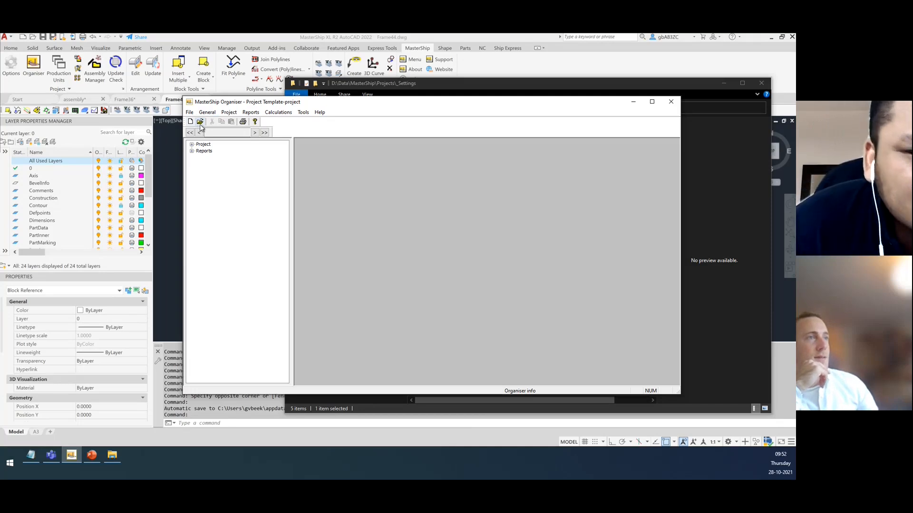
pyautogui.click(191, 123)
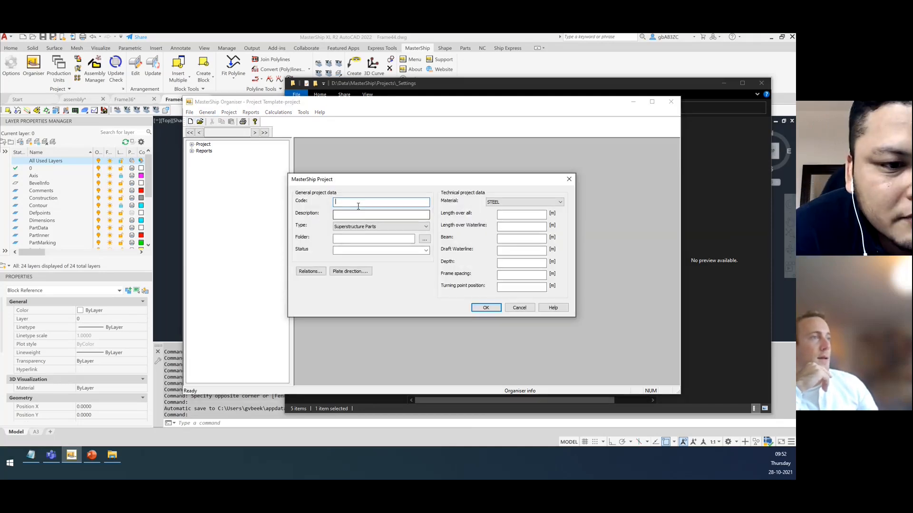
pyautogui.write('asdad')
pyautogui.click(381, 237)
pyautogui.write('asdd')
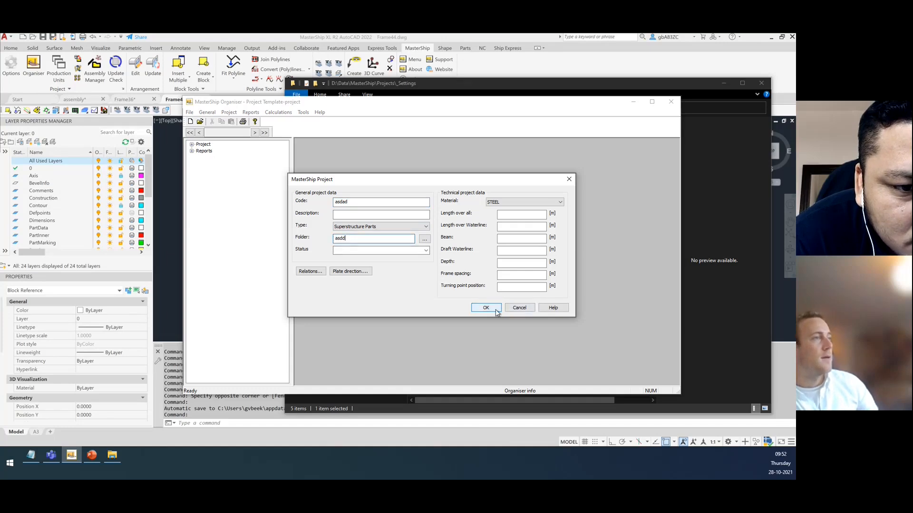
pyautogui.click(480, 309)
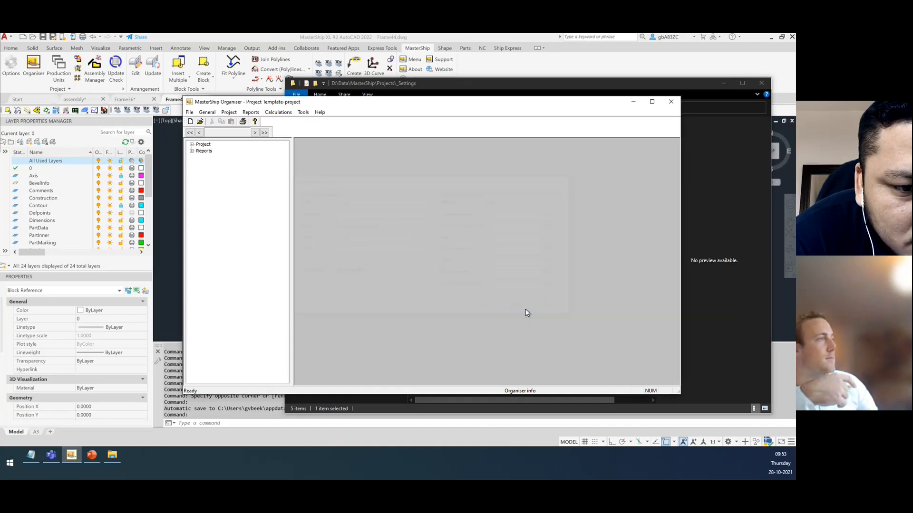
# Switch to File Explorer, review all the _Settings items, and locate the Template project folder within Training Naval Arch.
pyautogui.click(729, 151)
pyautogui.moveTo(475, 248); pyautogui.dragTo(424, 133)
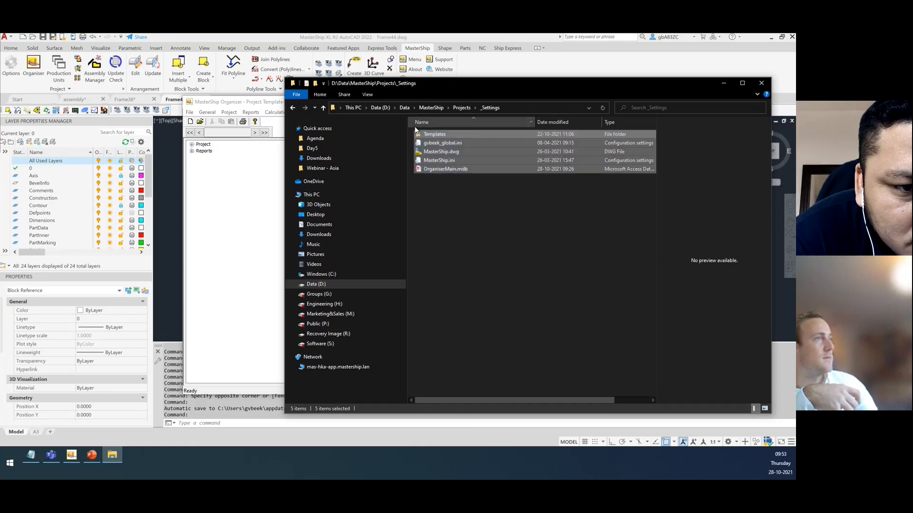
pyautogui.click(469, 106)
pyautogui.click(449, 171)
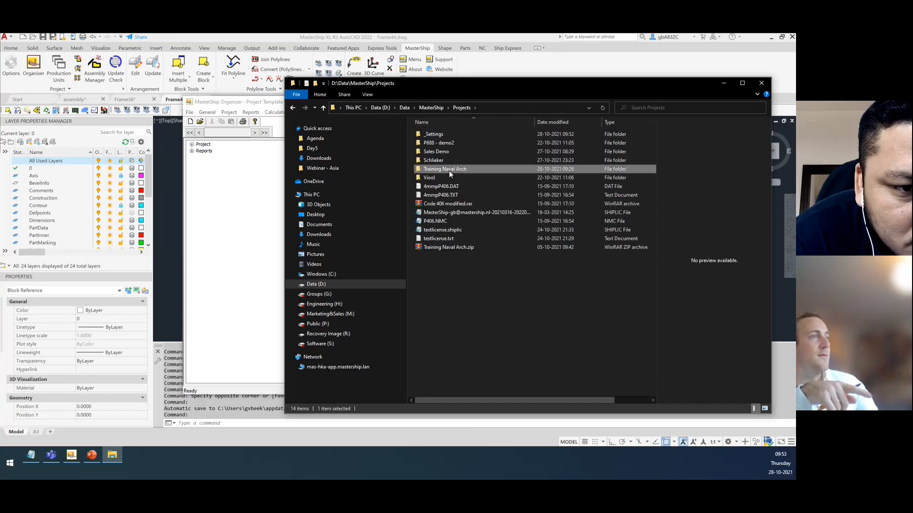
pyautogui.doubleClick(449, 171)
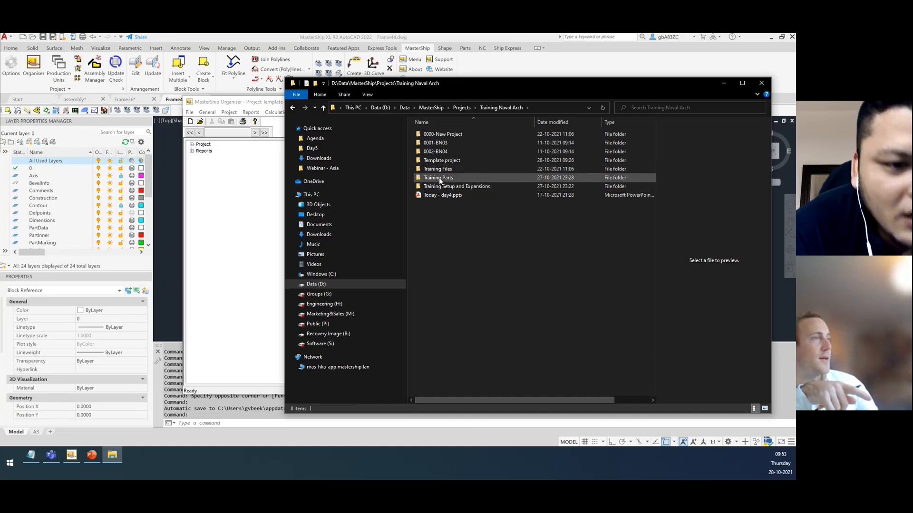
pyautogui.click(442, 160)
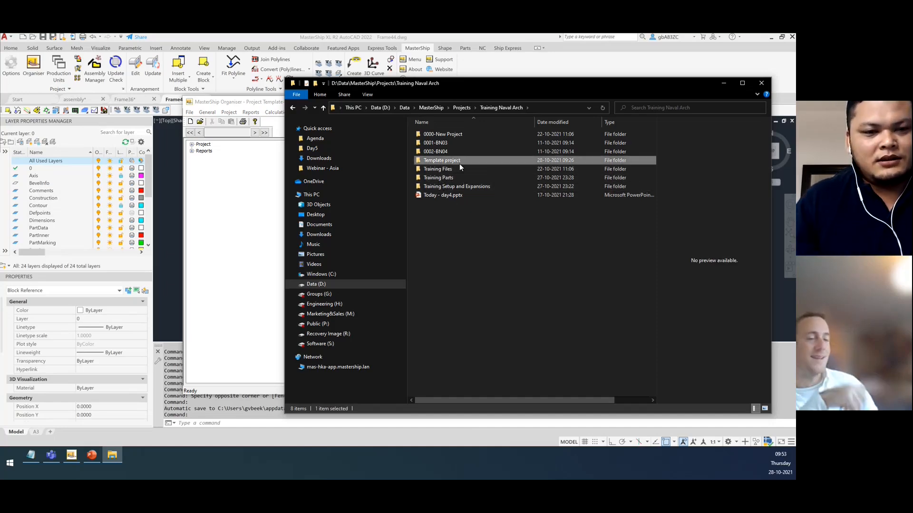
# Return to the Templates subfolder of _Settings and preview the frame.dwt and workshop.dwt templates.
pyautogui.click(293, 108)
pyautogui.click(452, 136)
pyautogui.doubleClick(453, 135)
pyautogui.moveTo(476, 315); pyautogui.dragTo(461, 247)
pyautogui.click(491, 106)
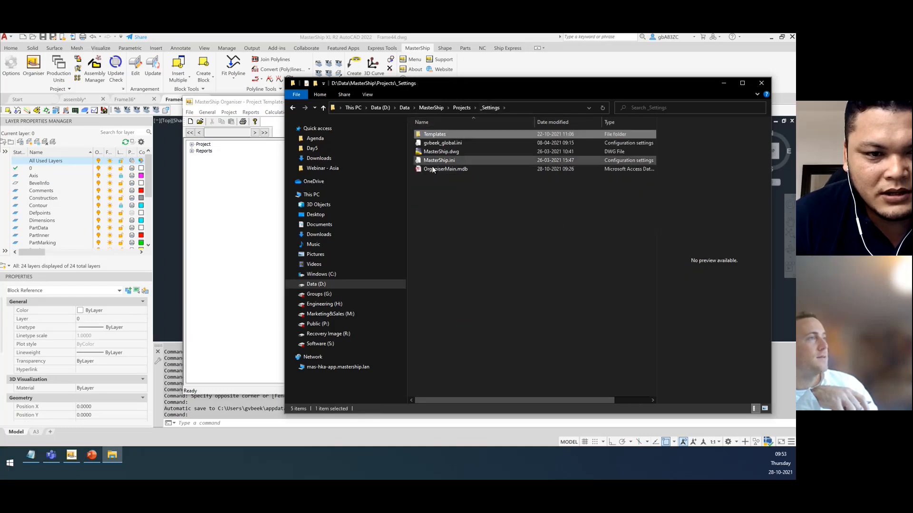
pyautogui.doubleClick(438, 136)
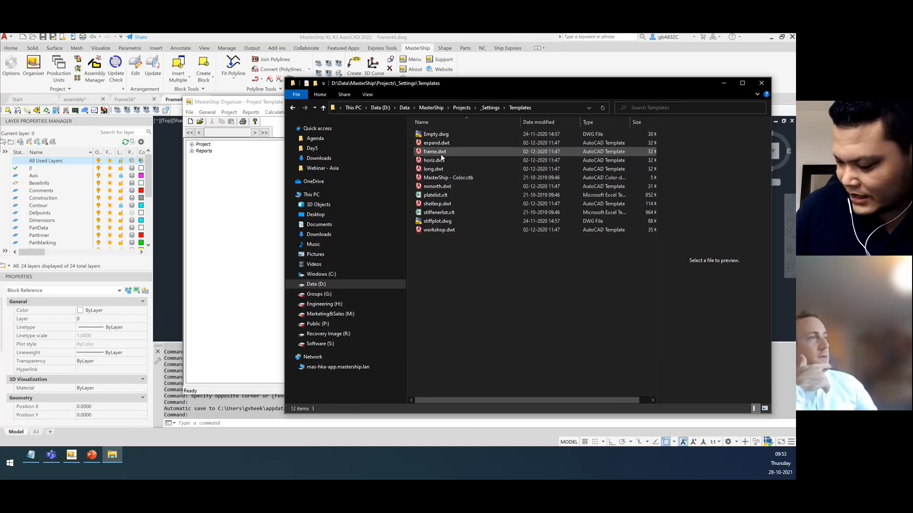
pyautogui.click(440, 153)
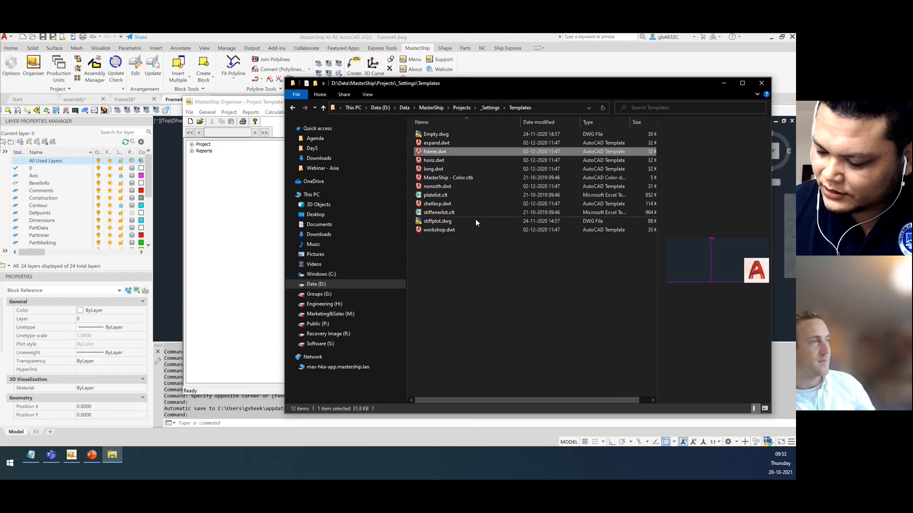
pyautogui.click(454, 230)
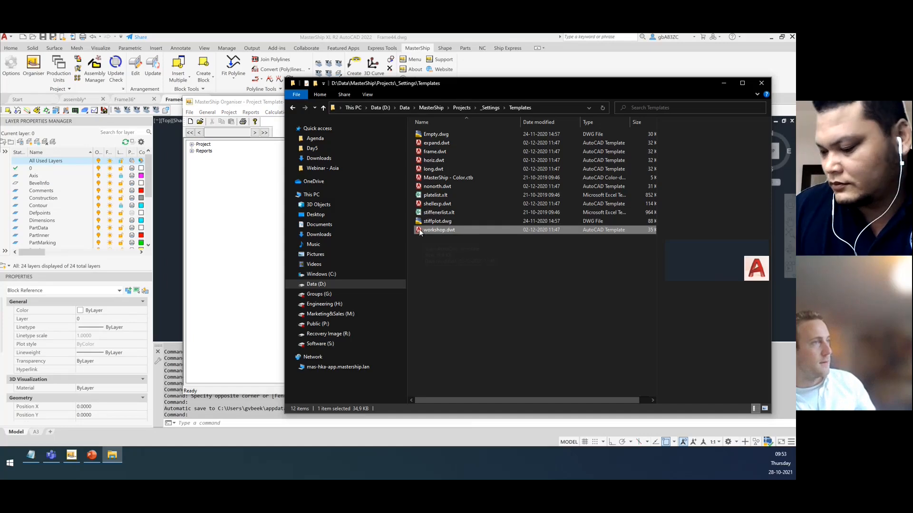
# Go back up to the Projects folder, reopen _Settings and point out the OrganiserMain.mdb database.
pyautogui.click(488, 108)
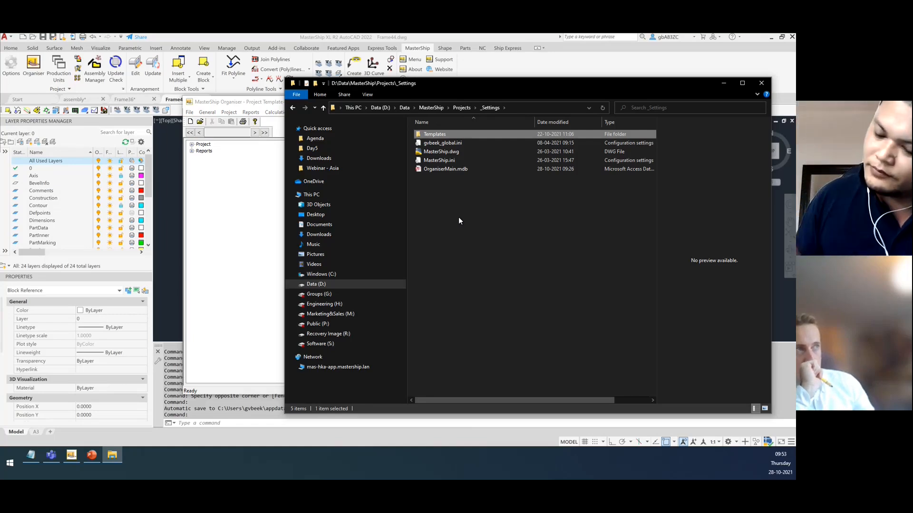
pyautogui.click(464, 108)
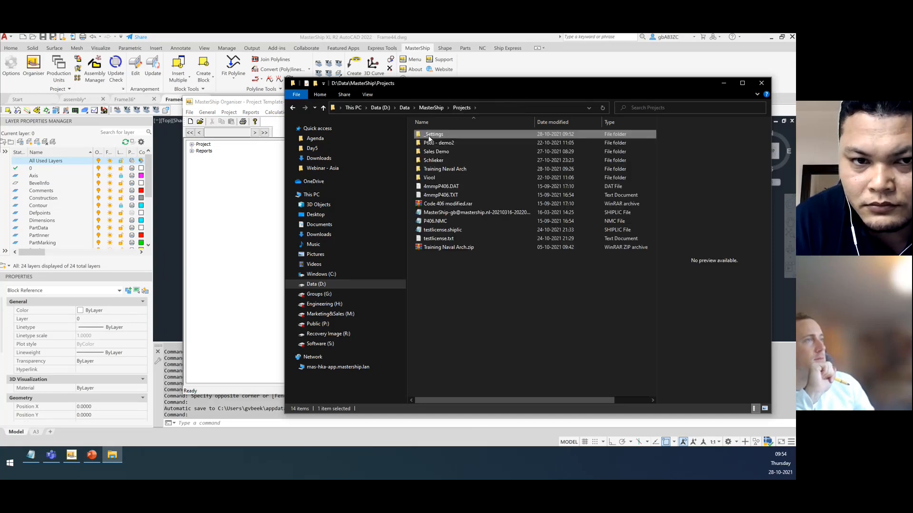
pyautogui.doubleClick(444, 134)
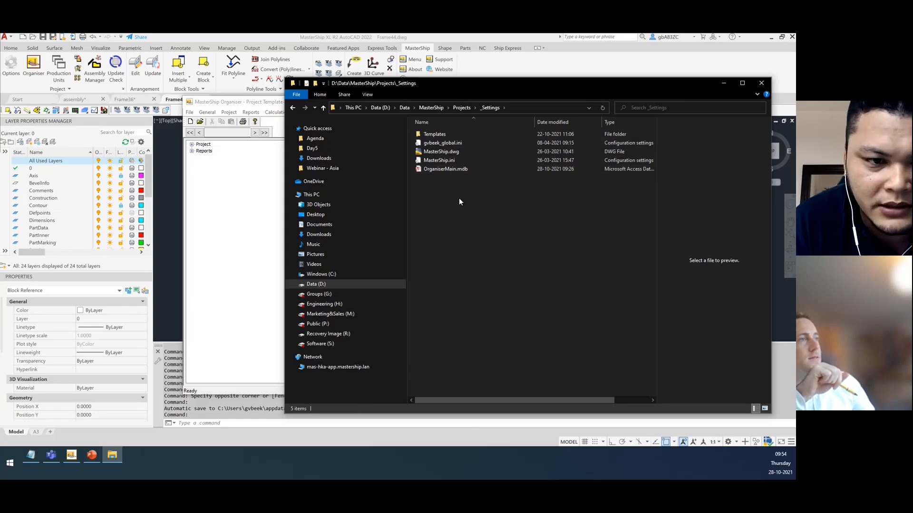
pyautogui.moveTo(459, 199); pyautogui.dragTo(428, 171)
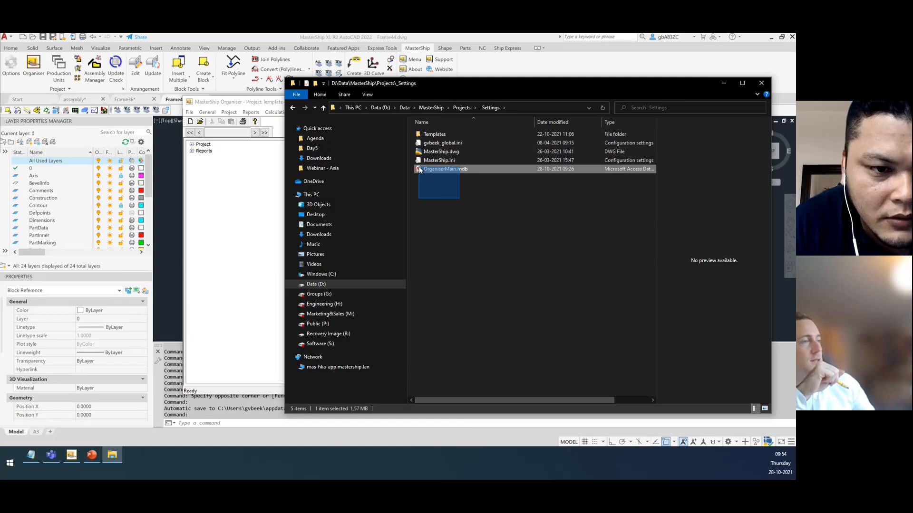
pyautogui.click(458, 191)
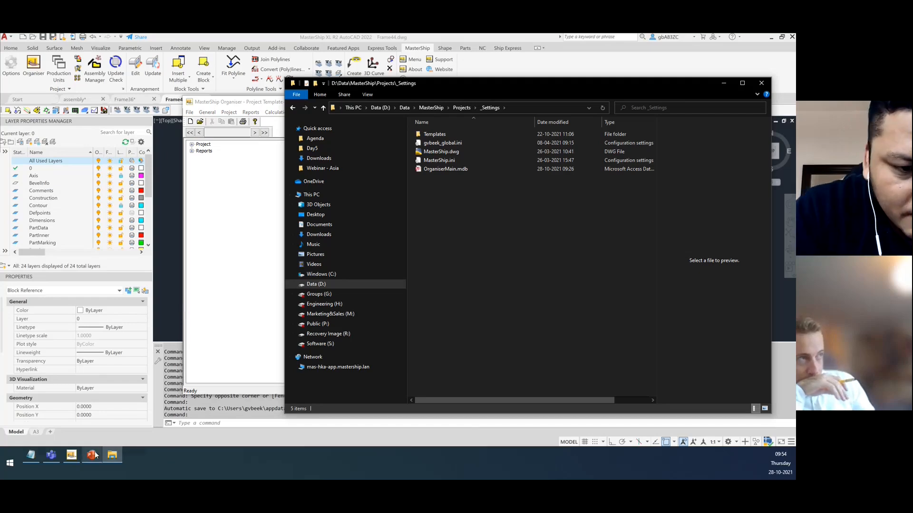
# Switch to PowerPoint to read the Tips & tricks slide and its notes, then return to the assembly drawing.
pyautogui.moveTo(92, 455)
pyautogui.click(95, 424)
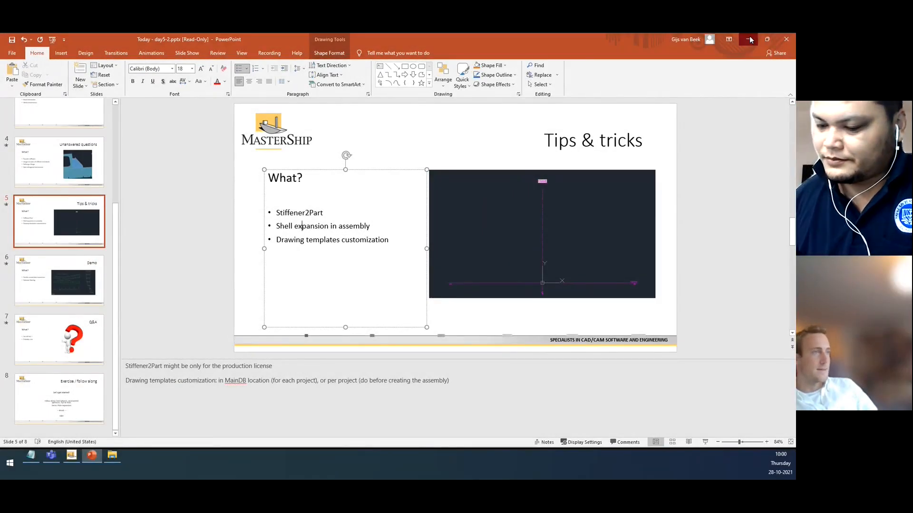
pyautogui.click(750, 39)
# Select the shell expansion external reference beside the hull in the assembly drawing and examine it.
pyautogui.click(600, 319)
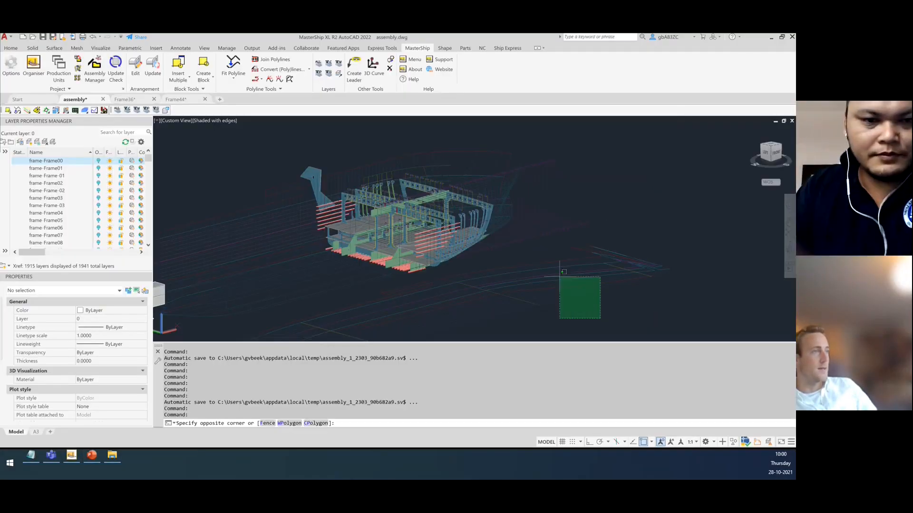
pyautogui.click(546, 262)
pyautogui.scroll(-2, 640, 233)
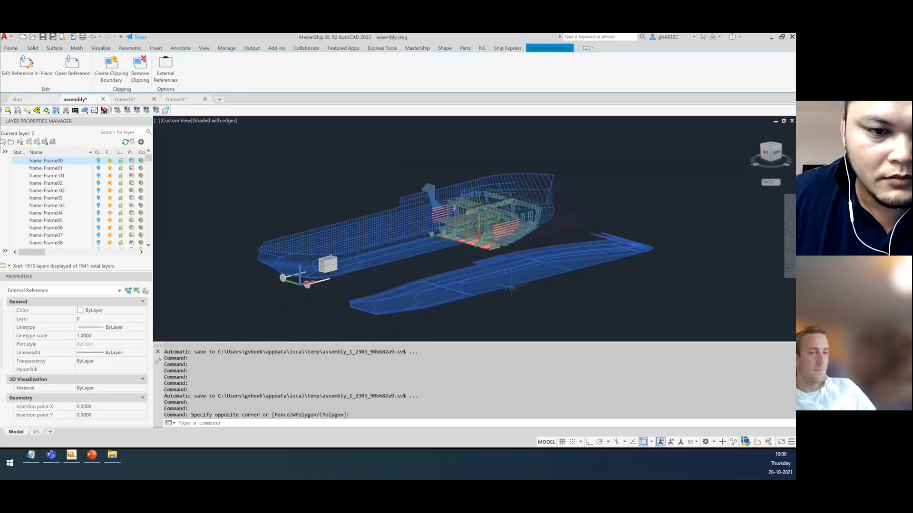
pyautogui.scroll(2, 511, 287)
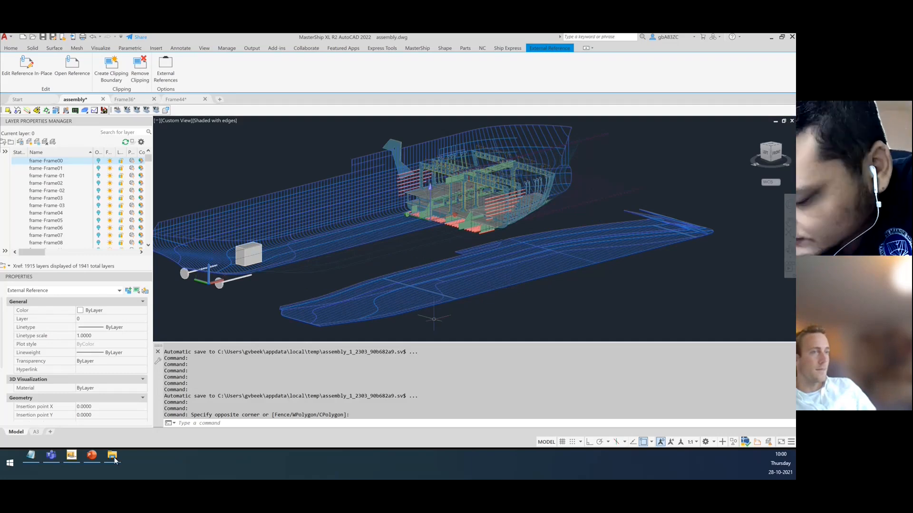
# Switch to PowerPoint and resize its window so it covers only part of the assembly drawing.
pyautogui.click(94, 456)
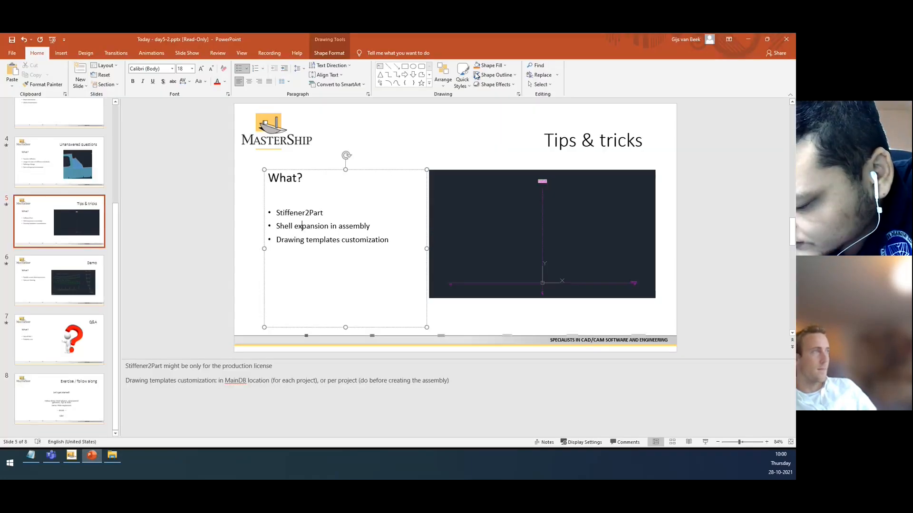
pyautogui.click(767, 39)
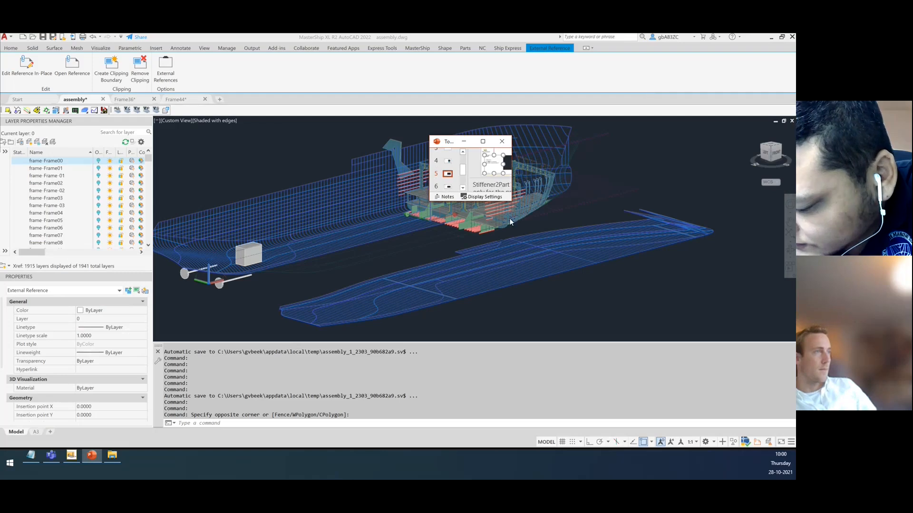
pyautogui.moveTo(510, 202); pyautogui.dragTo(712, 316)
pyautogui.moveTo(429, 316); pyautogui.dragTo(316, 343)
# Zoom the Tips & tricks slide to 60% and bring its bullet list into view.
pyautogui.click(507, 269)
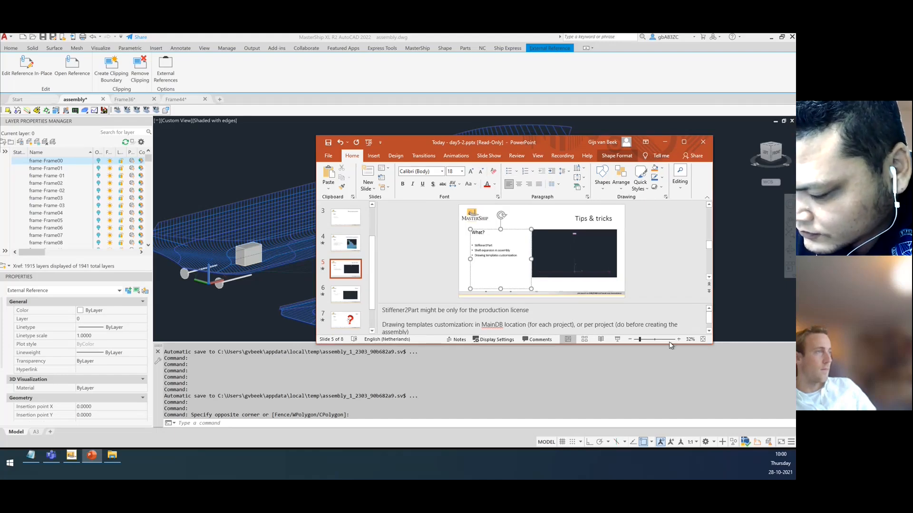
pyautogui.click(678, 339)
pyautogui.click(678, 339)
pyautogui.click(679, 339)
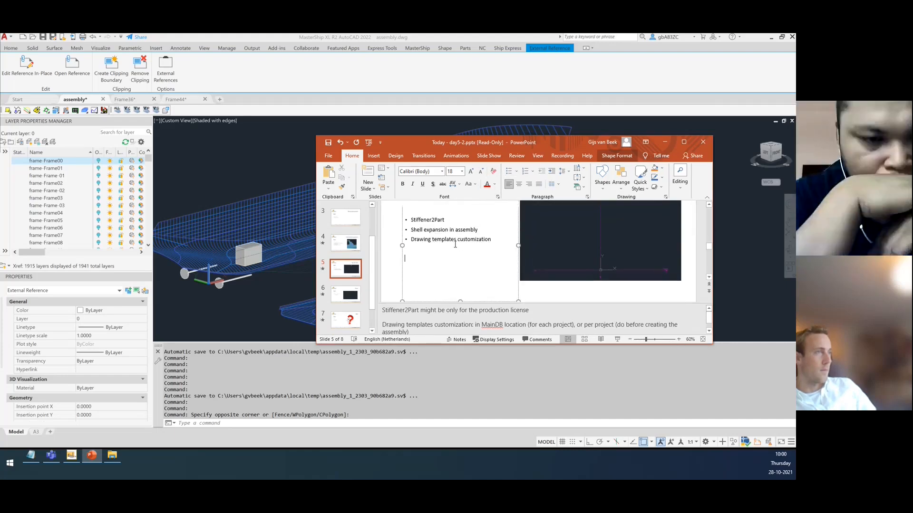
pyautogui.scroll(2, 456, 245)
pyautogui.scroll(-1, 465, 248)
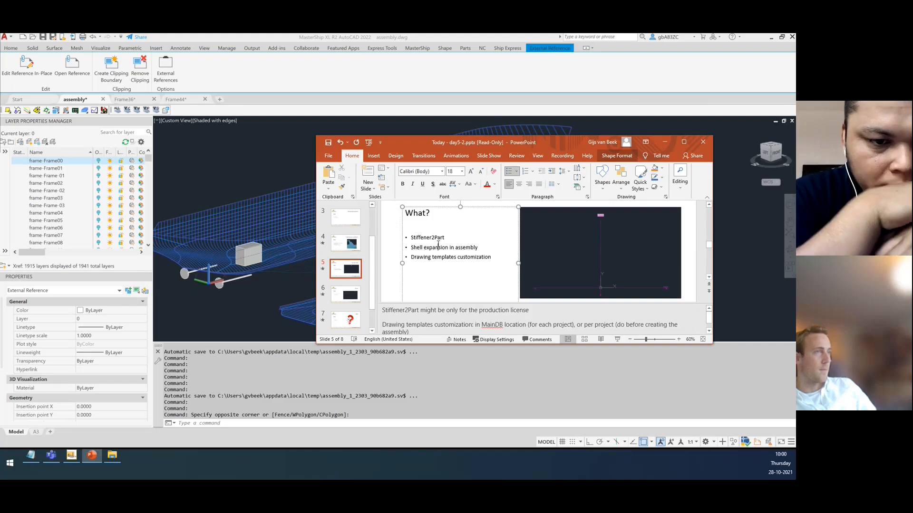
# Highlight the "Shell expansion in assembly" bullet on the slide, then switch back to AutoCAD and clear the selection in the assembly drawing.
pyautogui.tripleClick(444, 245)
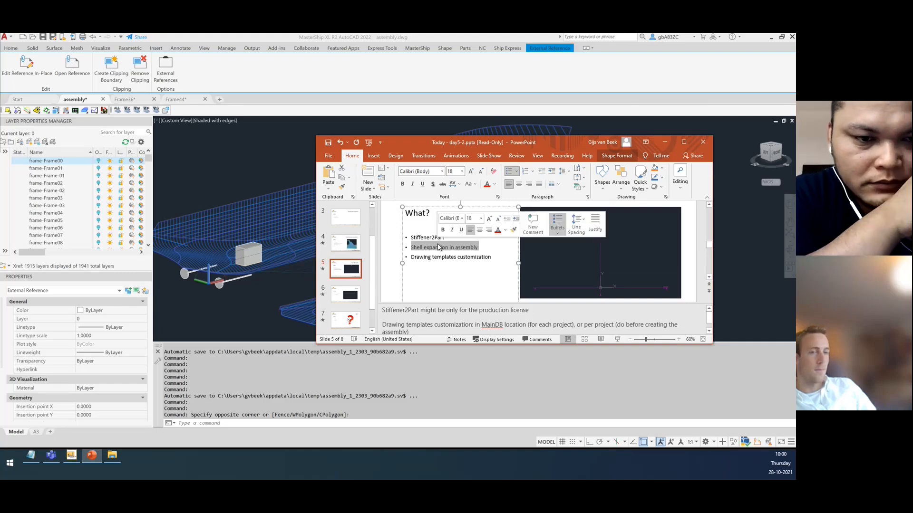
pyautogui.click(438, 79)
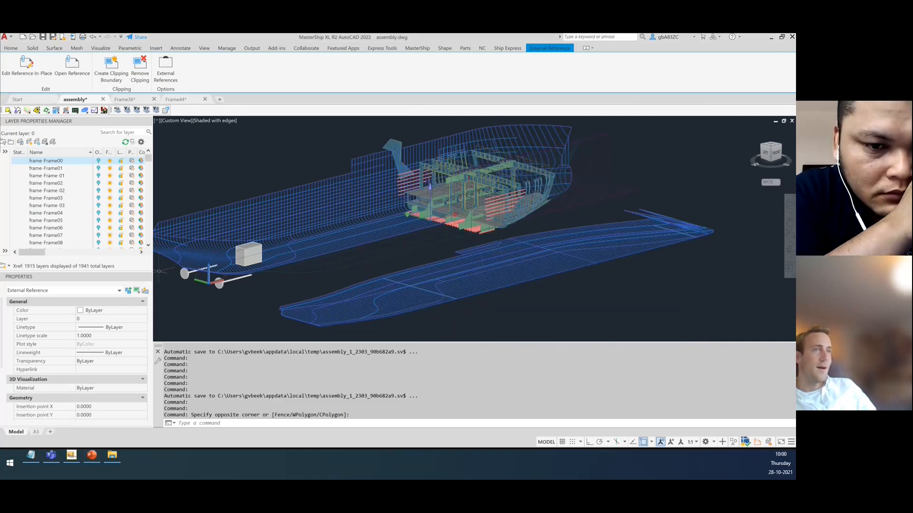
pyautogui.press('Escape')
pyautogui.press('Escape')
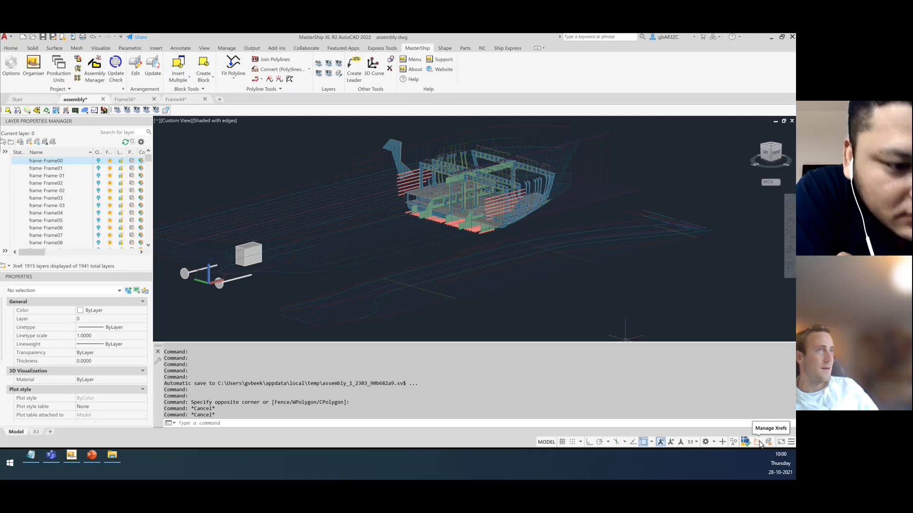
# Open assembly.dwg from the Assemblies folder of the Training Setup and Expansions project.
pyautogui.click(32, 38)
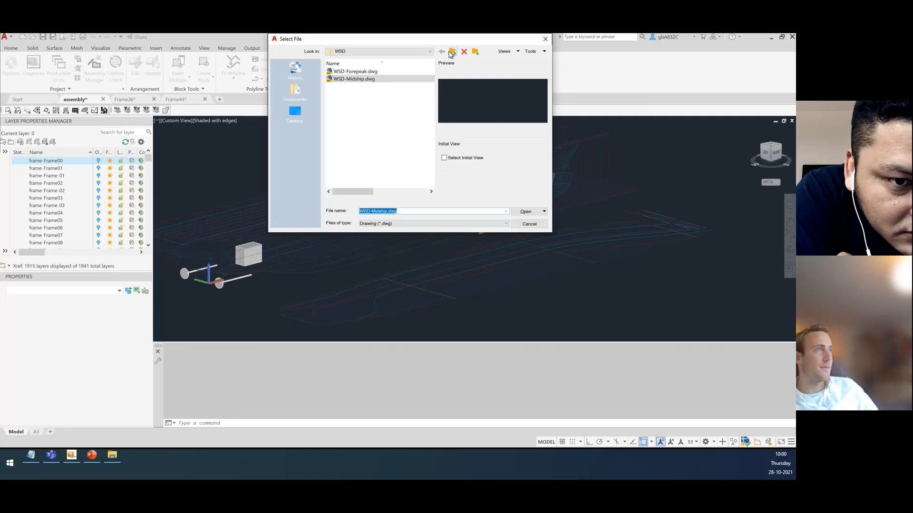
pyautogui.click(450, 54)
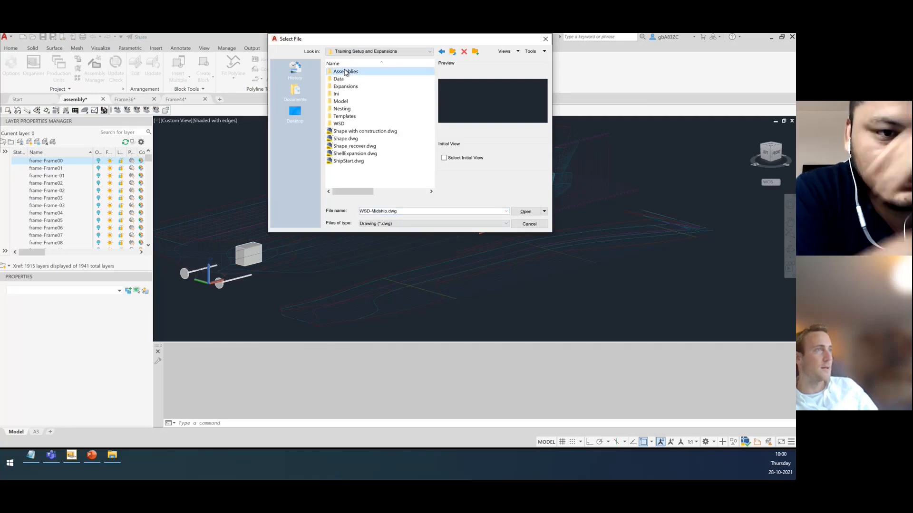
pyautogui.doubleClick(346, 72)
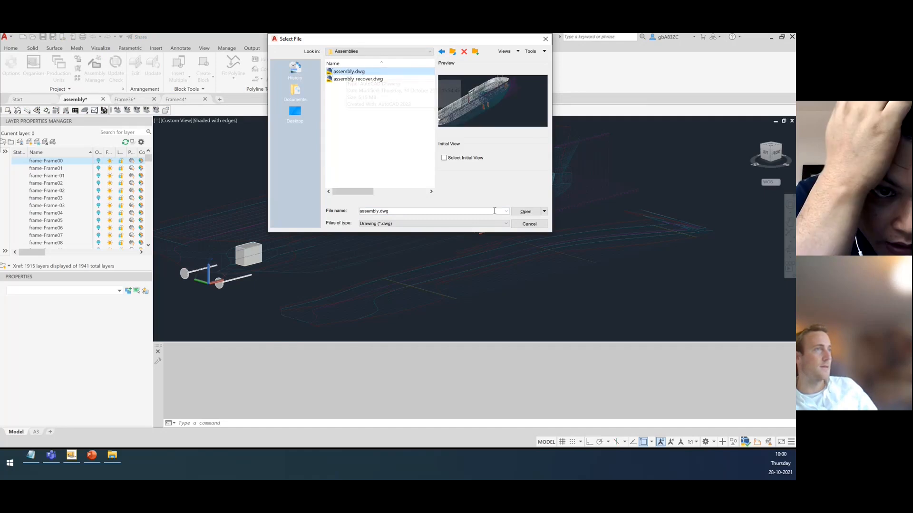
pyautogui.click(526, 212)
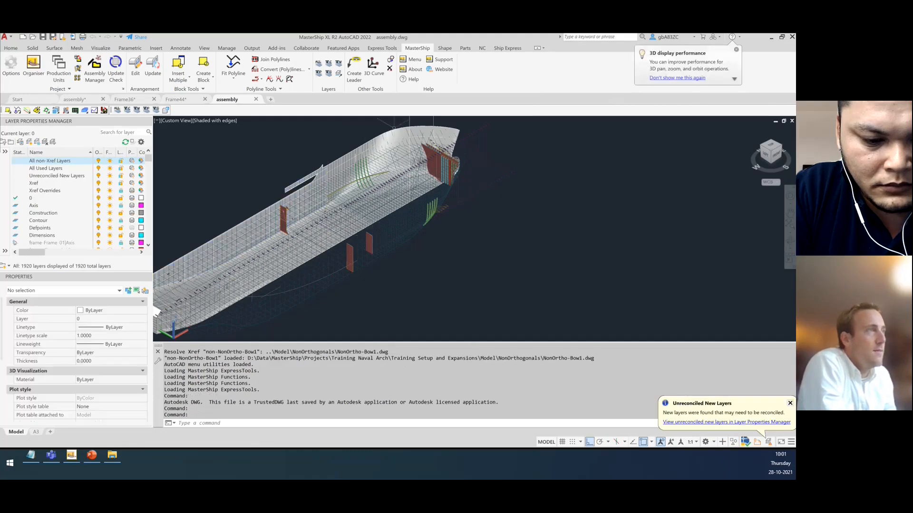
# Erase the lofted shell surface at the bow of the hull.
pyautogui.click(398, 131)
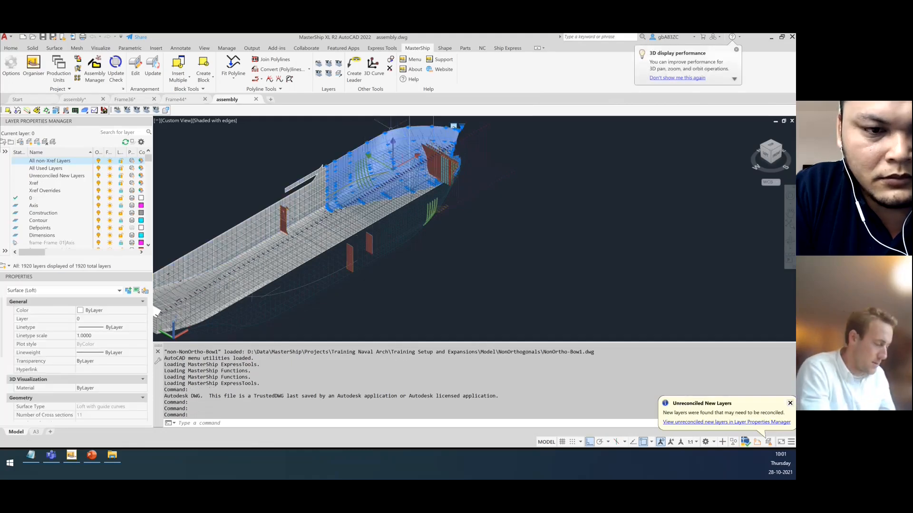
pyautogui.press('Delete')
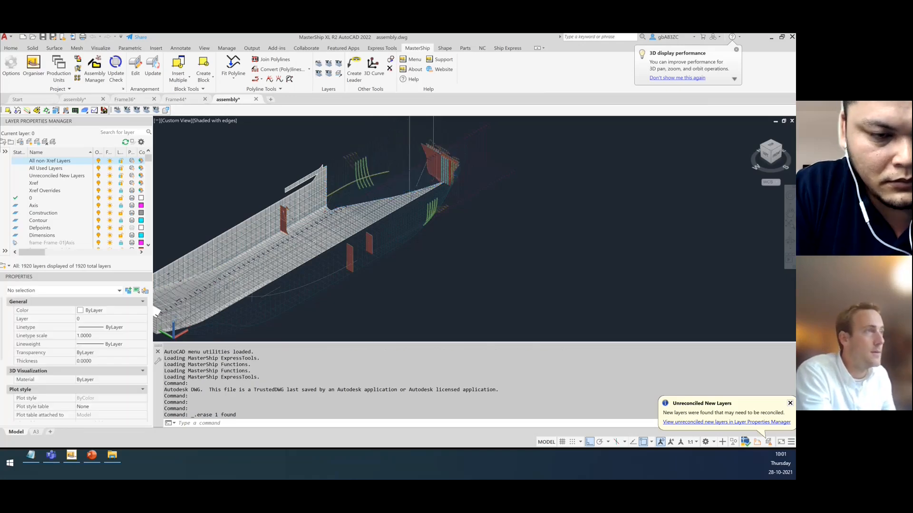
pyautogui.click(314, 329)
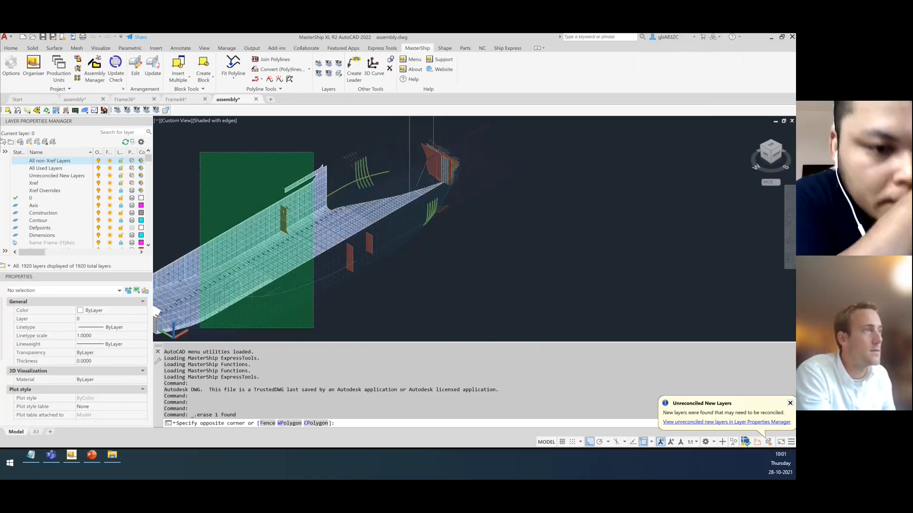
pyautogui.click(198, 152)
pyautogui.press('Delete')
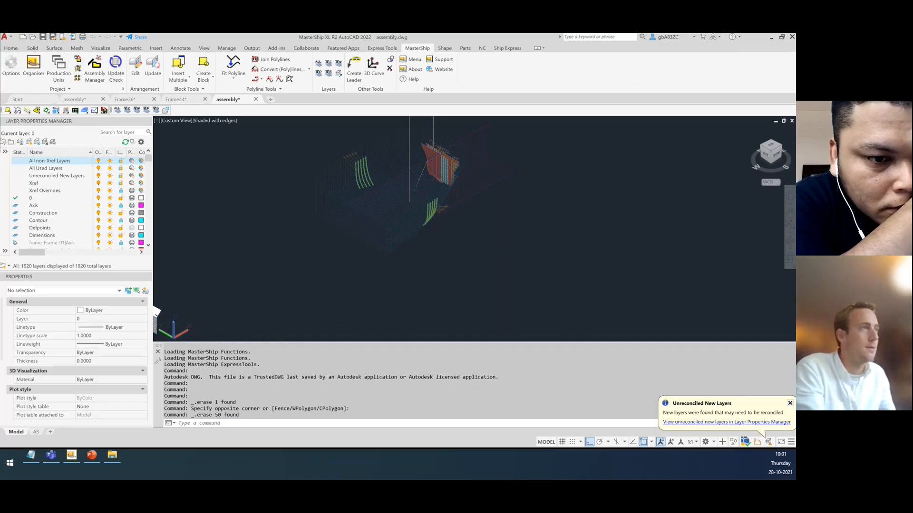
pyautogui.hotkey('ctrl', 'z')
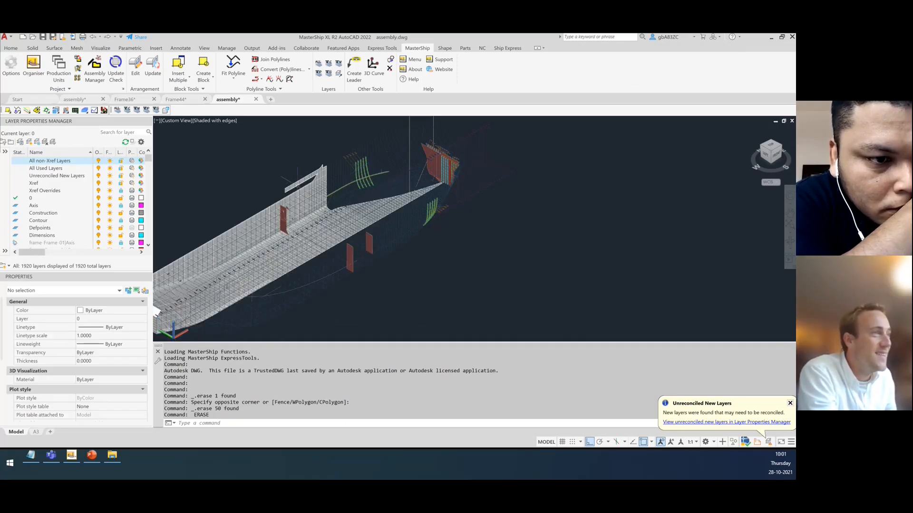
# Erase the vertical side shell surface along the midship part of the hull.
pyautogui.click(296, 182)
pyautogui.press('Delete')
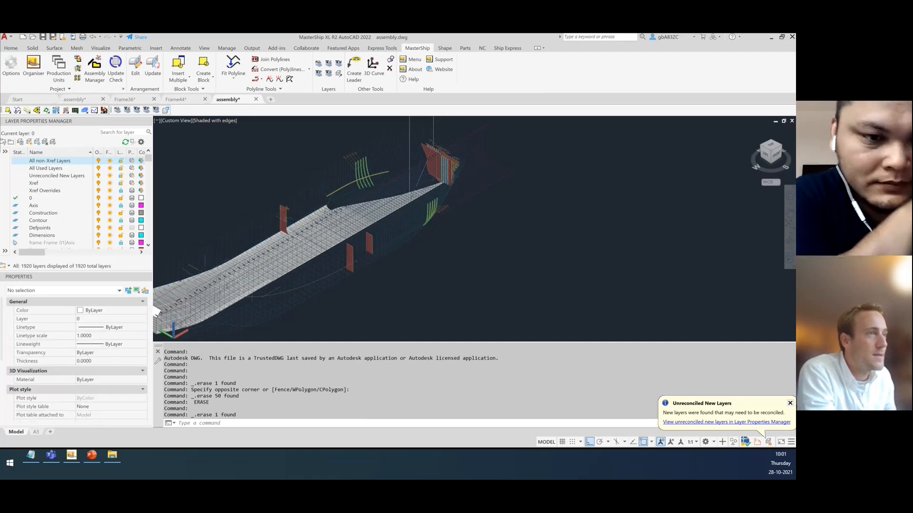
pyautogui.click(242, 316)
pyautogui.click(246, 316)
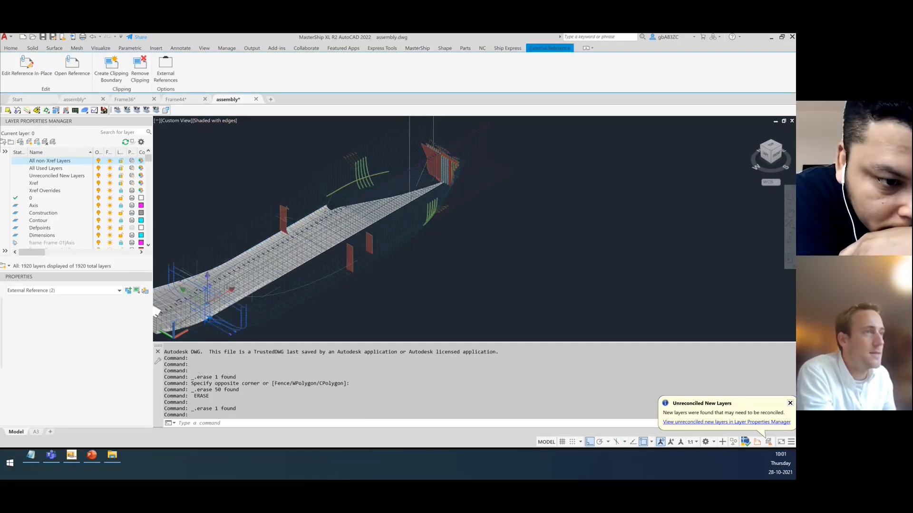
pyautogui.press('Escape')
pyautogui.scroll(-2, 547, 218)
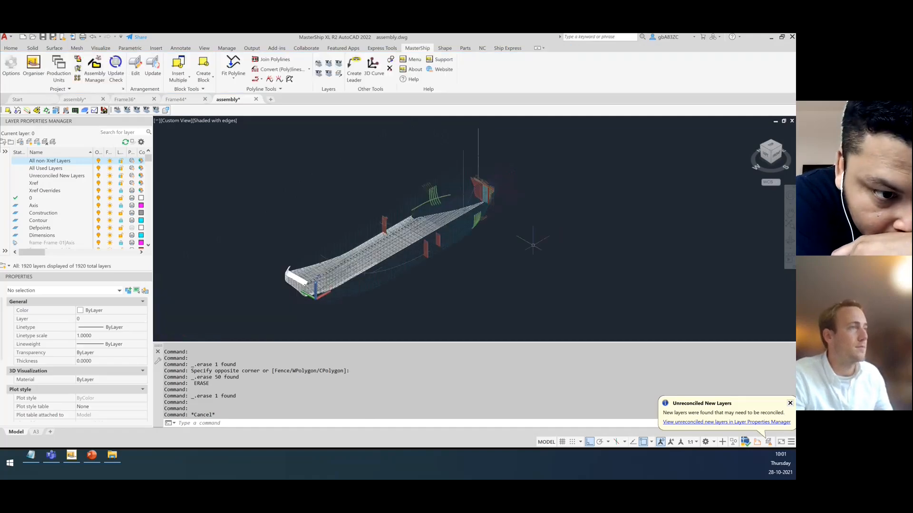
# Erase the shell surfaces covering the aft part of the hull one by one.
pyautogui.scroll(3, 271, 293)
pyautogui.click(325, 282)
pyautogui.press('Delete')
pyautogui.click(326, 266)
pyautogui.press('Delete')
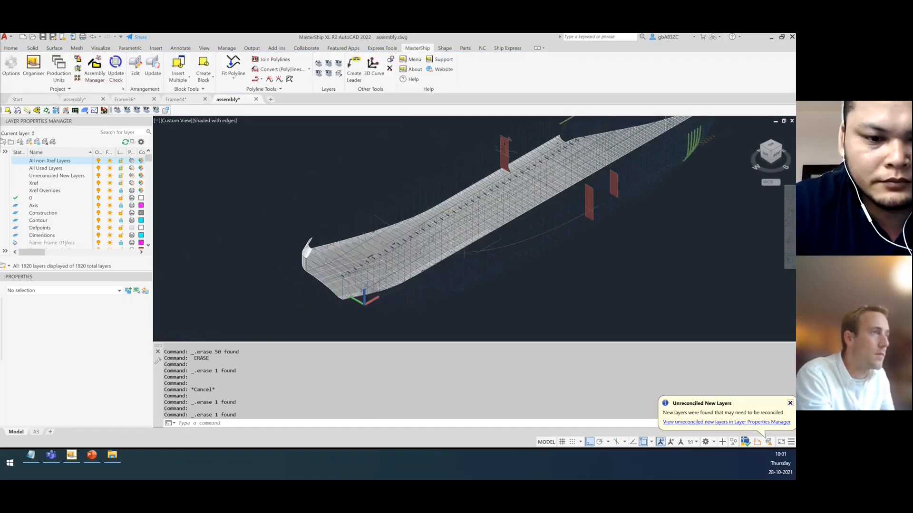
pyautogui.click(344, 267)
pyautogui.press('Delete')
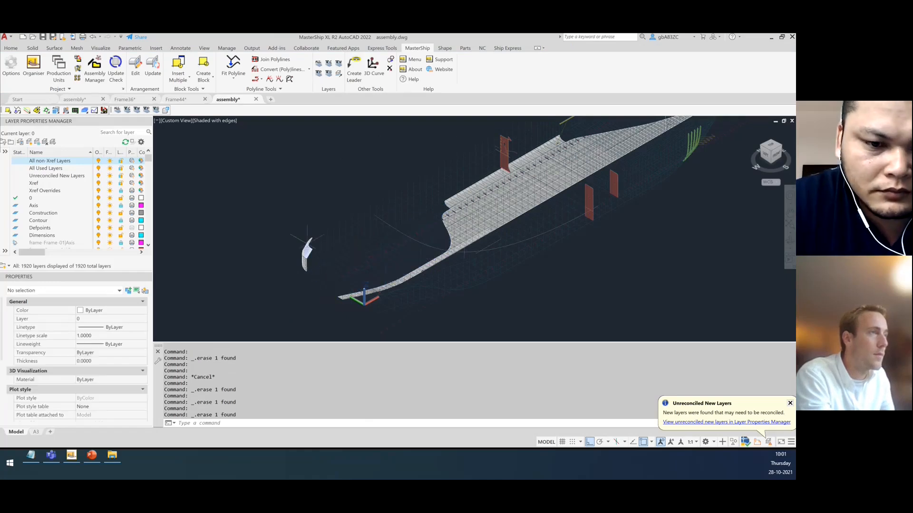
# Erase the two small leftover surfaces at the stern end of the hull.
pyautogui.click(305, 255)
pyautogui.press('Delete')
pyautogui.click(306, 255)
pyautogui.press('Delete')
pyautogui.scroll(2, 467, 202)
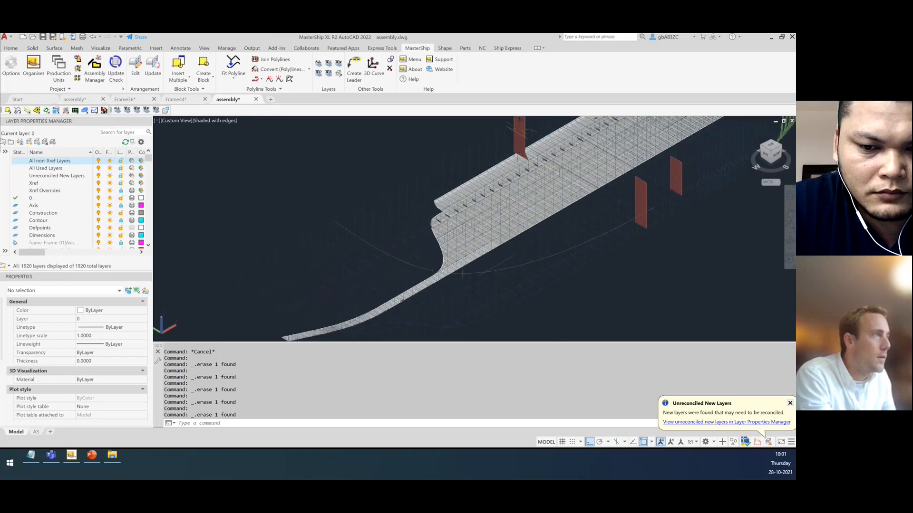
# Erase the narrow curved surface strip along the upper edge of the midship shell, leaving the frame references in place.
pyautogui.scroll(2, 468, 206)
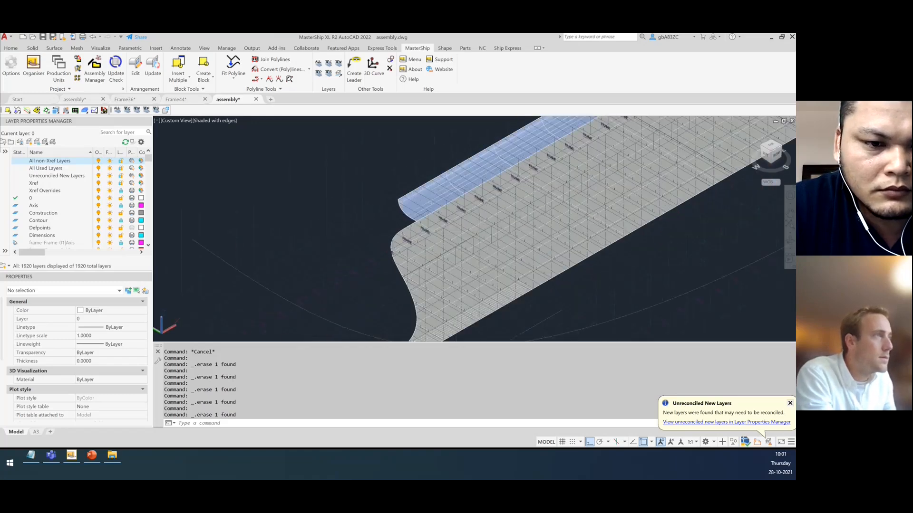
pyautogui.click(534, 141)
pyautogui.press('Delete')
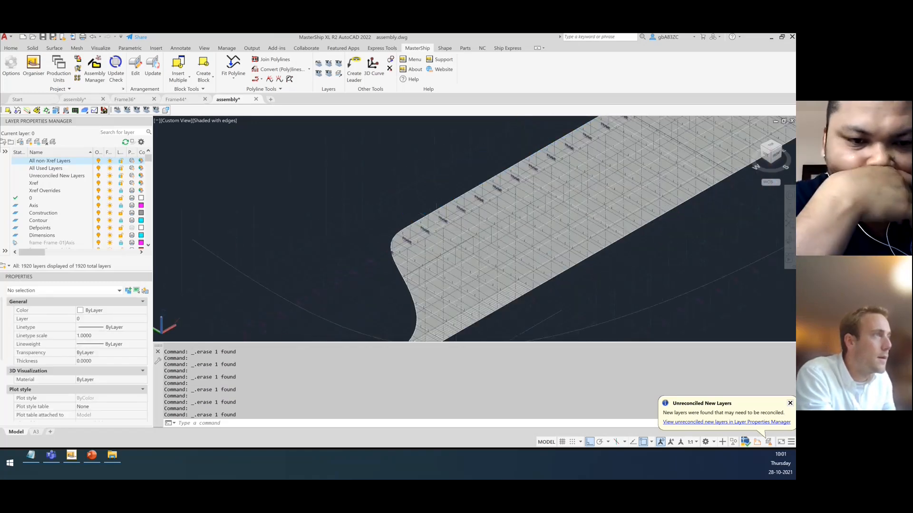
pyautogui.click(443, 220)
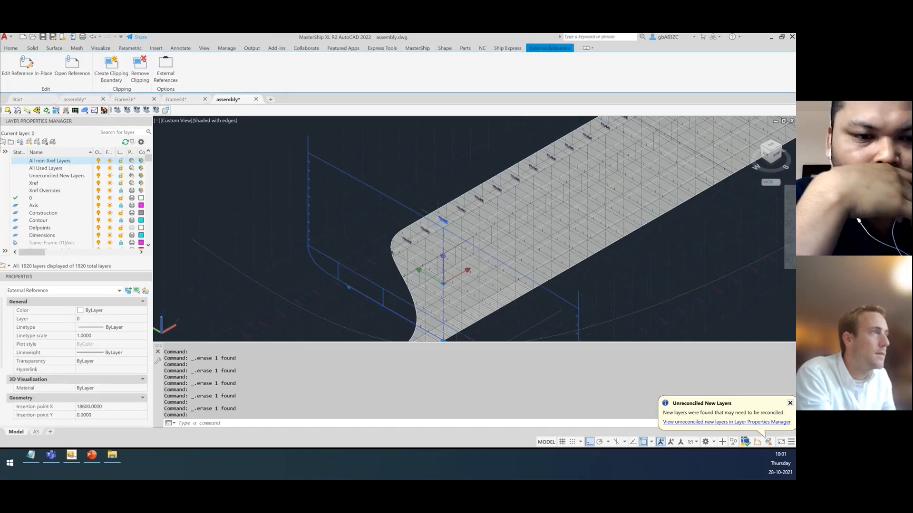
pyautogui.press('Delete')
pyautogui.press('Escape')
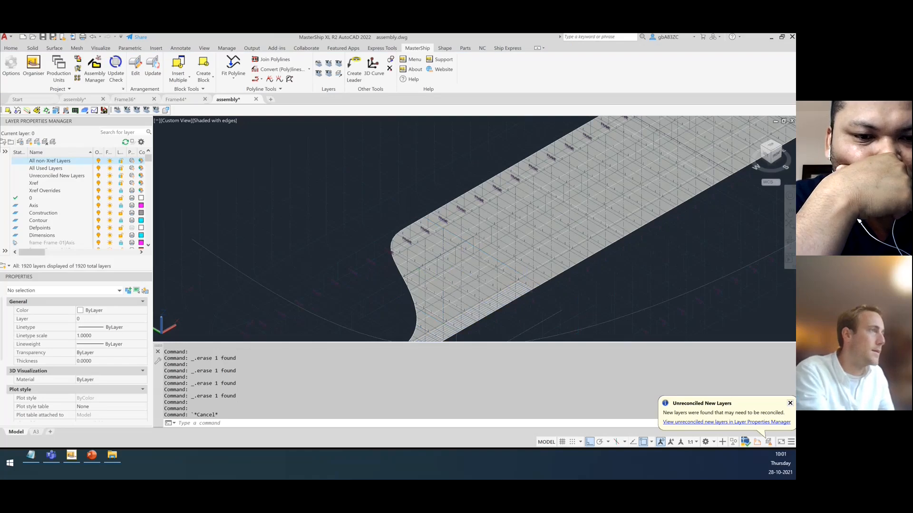
# Erase the remaining midship bottom shell surfaces, keeping the narrow strip near the stern.
pyautogui.click(515, 179)
pyautogui.press('Delete')
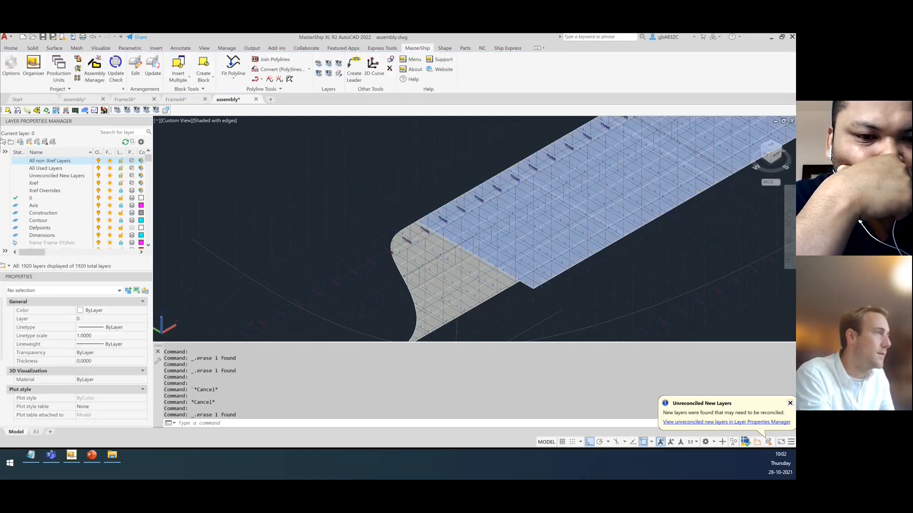
pyautogui.click(524, 283)
pyautogui.press('Delete')
pyautogui.click(408, 270)
pyautogui.press('Delete')
pyautogui.scroll(-5, 271, 254)
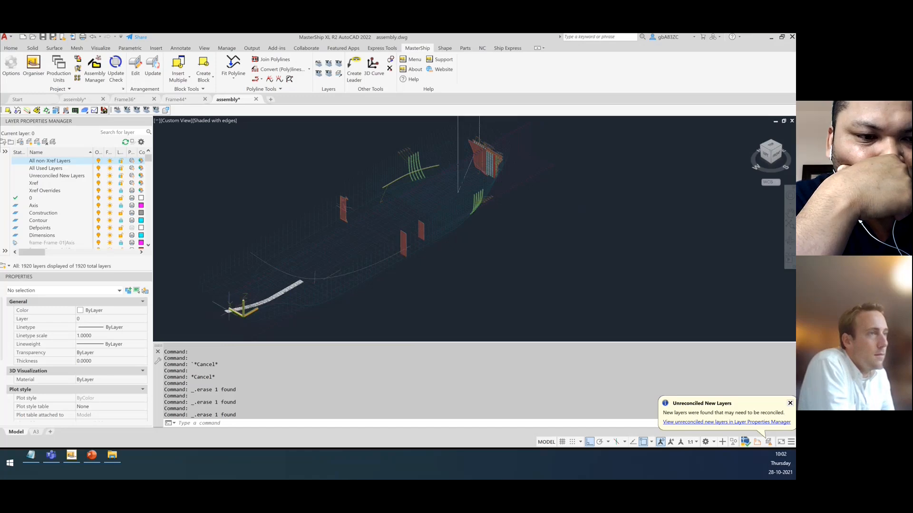
pyautogui.scroll(-5, 504, 255)
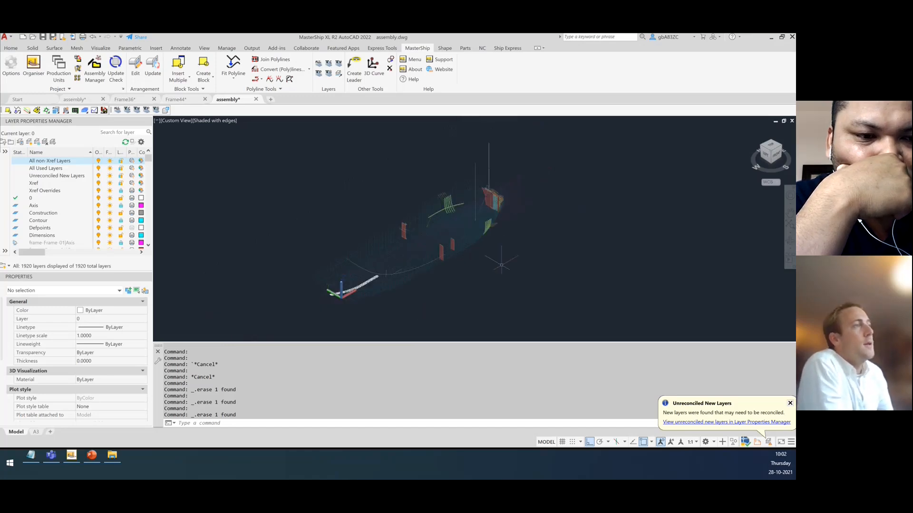
pyautogui.scroll(4, 448, 192)
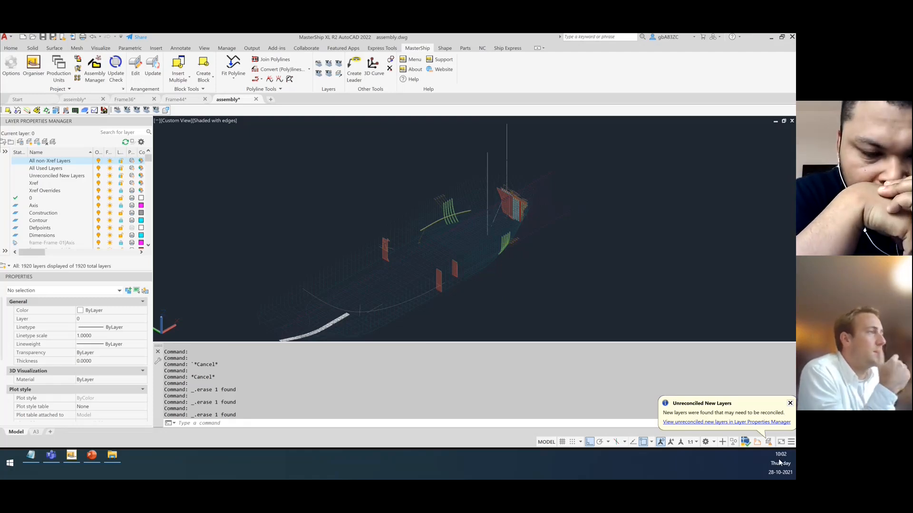
# Dismiss the unreconciled layers notification and look through the assembly's file references in the External References palette.
pyautogui.click(790, 404)
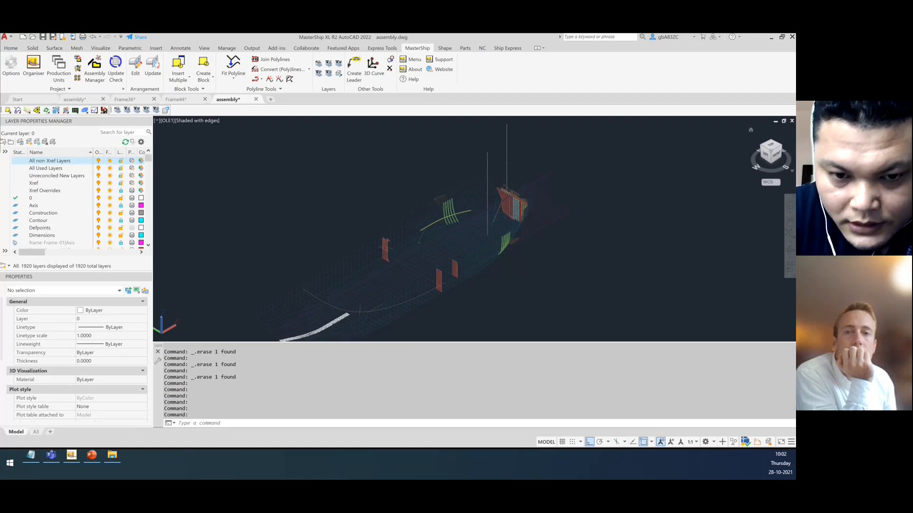
pyautogui.moveTo(589, 307); pyautogui.dragTo(477, 261)
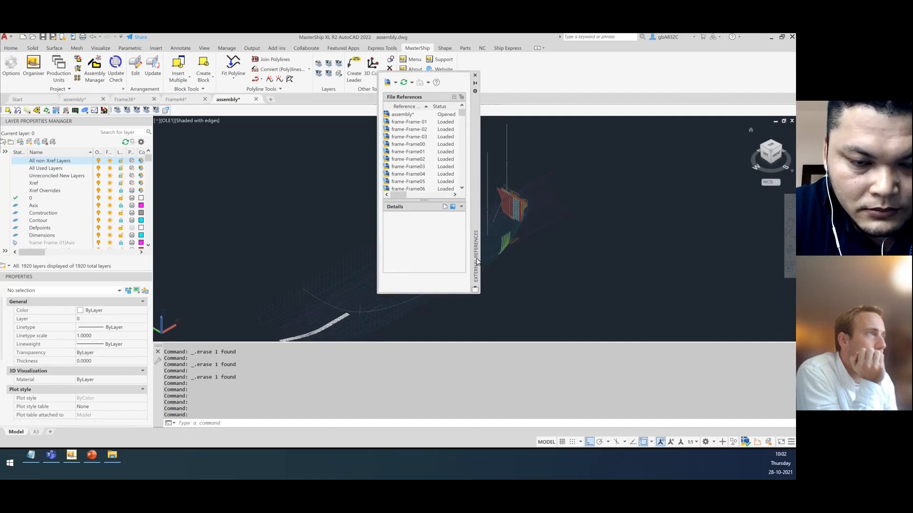
pyautogui.scroll(-20, 408, 126)
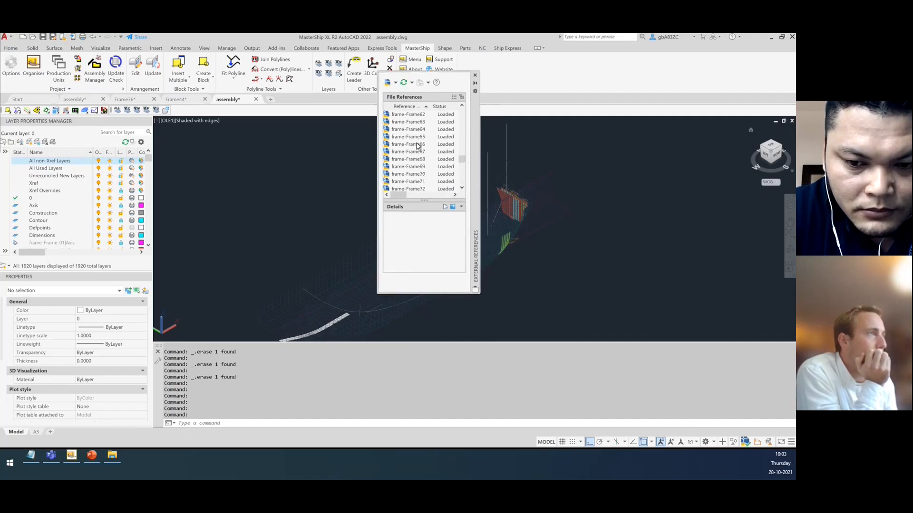
pyautogui.scroll(-4, 415, 143)
pyautogui.scroll(20, 417, 152)
pyautogui.scroll(4, 416, 150)
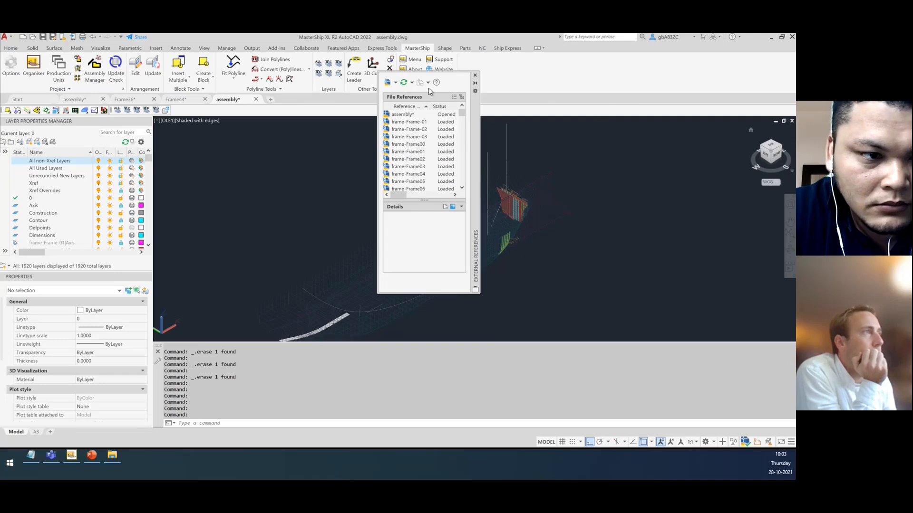
pyautogui.click(396, 82)
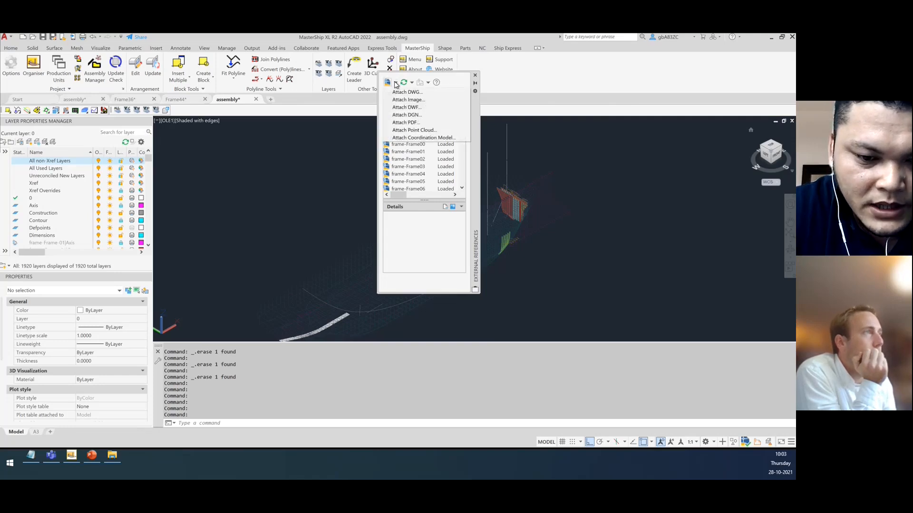
pyautogui.click(459, 82)
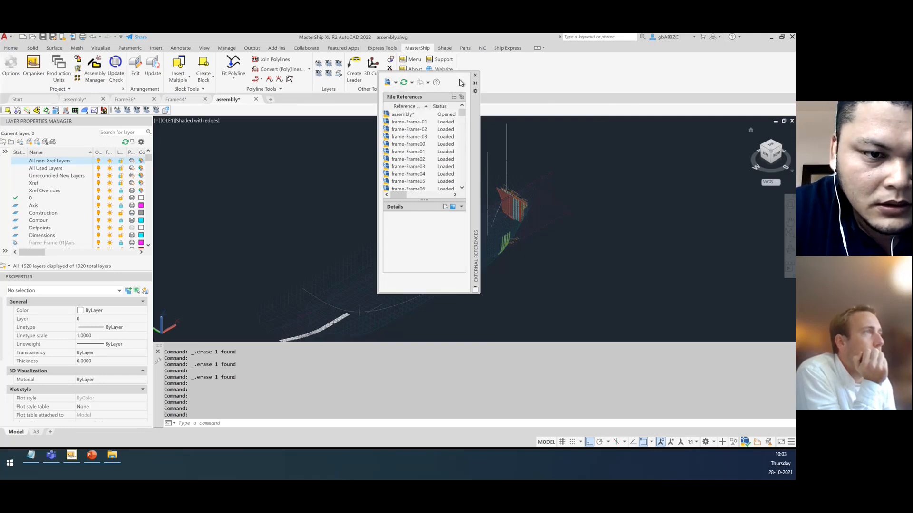
pyautogui.rightClick(406, 137)
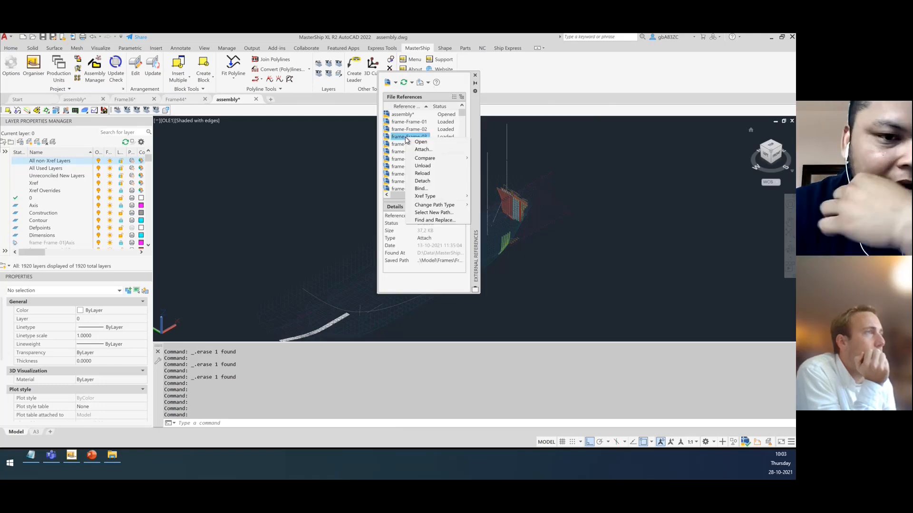
pyautogui.click(400, 185)
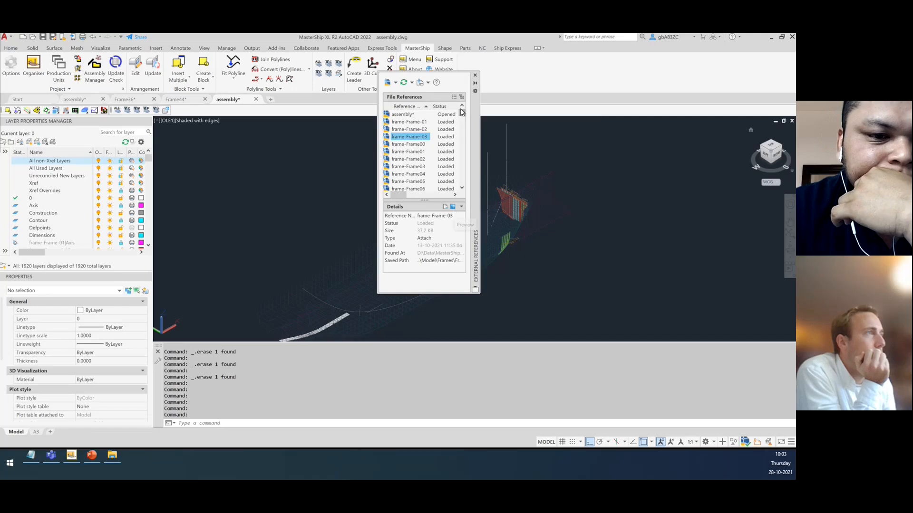
pyautogui.click(412, 84)
pyautogui.click(397, 85)
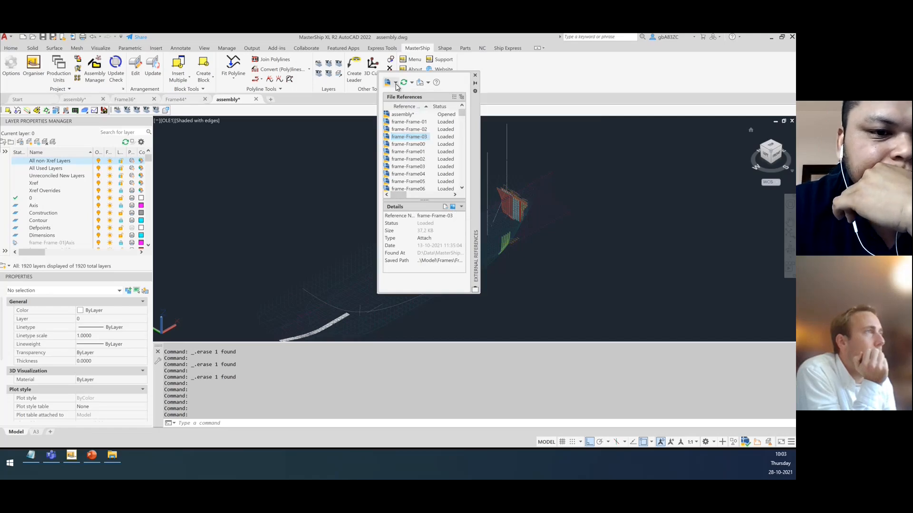
# Choose ShellExpansion.dwg from the Training Setup and Expansions folder as the DWG external reference to attach to the assembly.
pyautogui.click(396, 84)
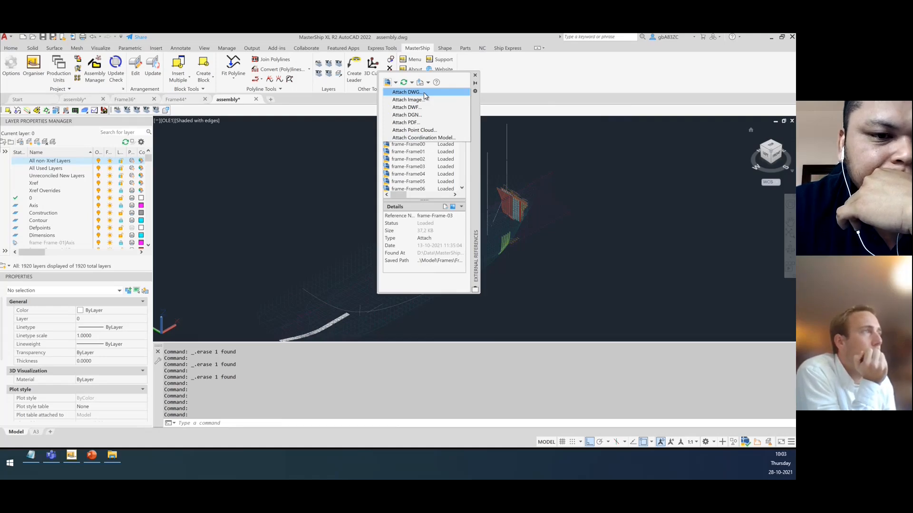
pyautogui.click(424, 92)
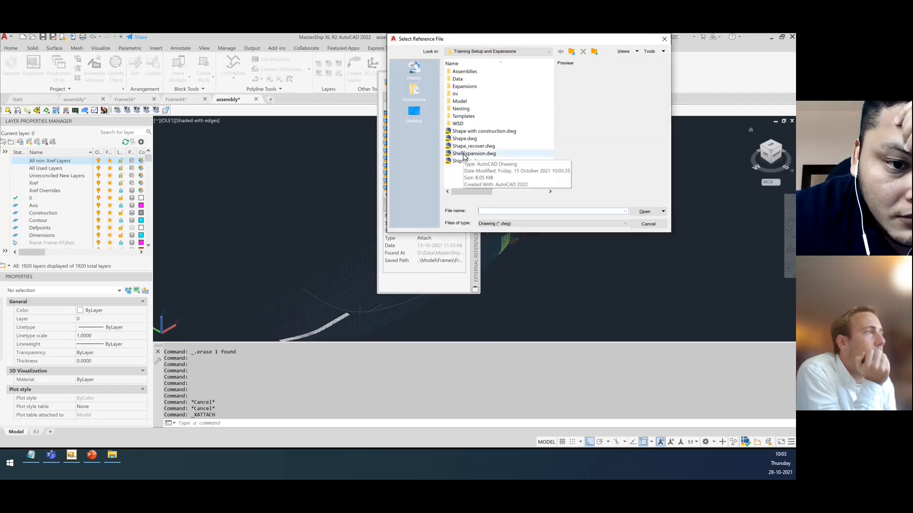
pyautogui.click(465, 154)
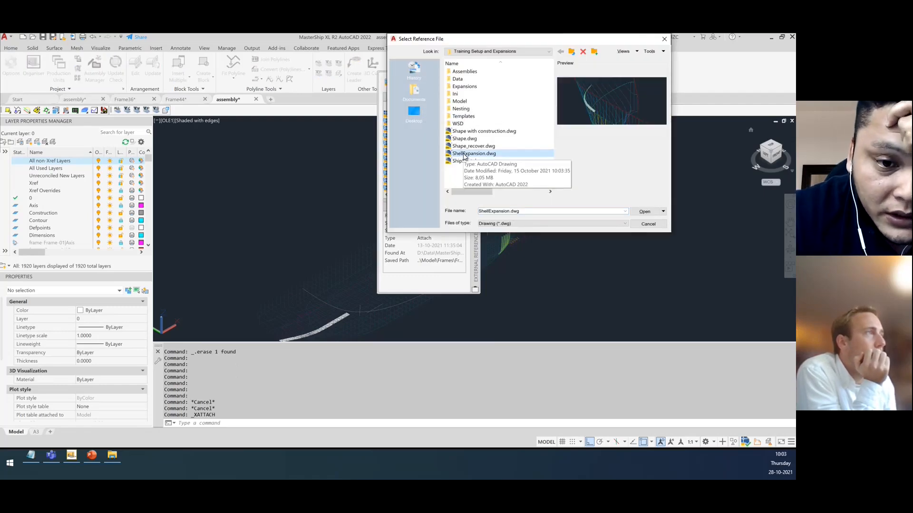
pyautogui.click(466, 133)
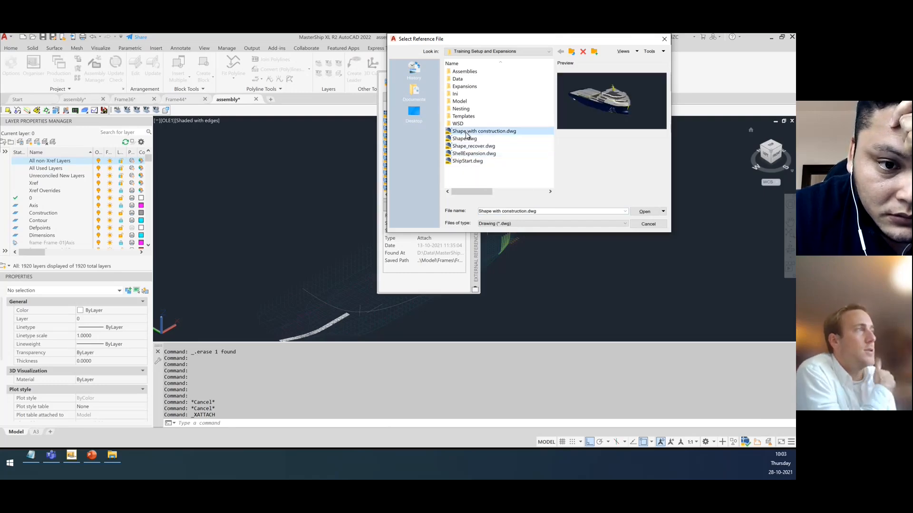
pyautogui.click(487, 157)
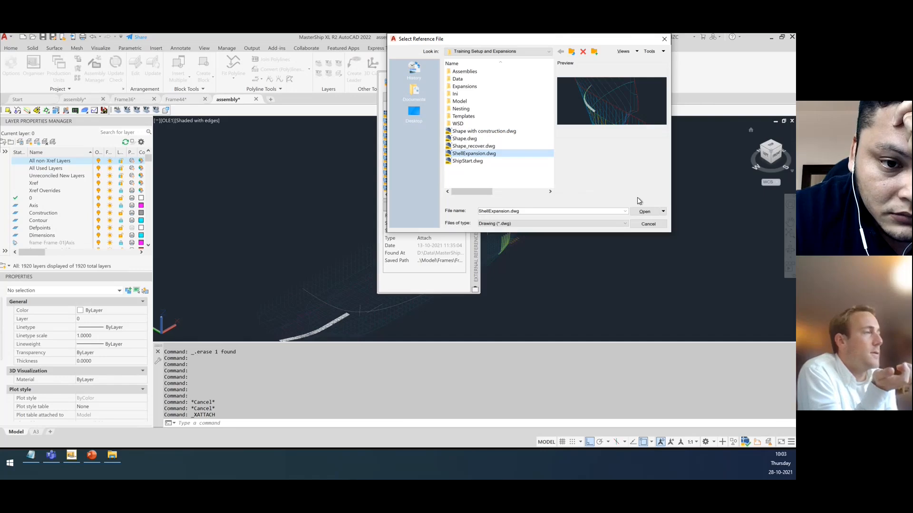
pyautogui.click(647, 213)
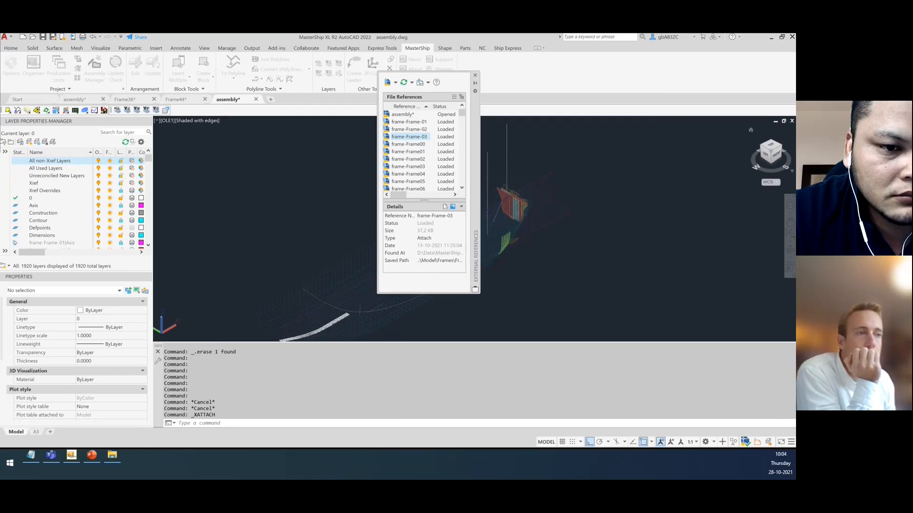
pyautogui.moveTo(76, 456)
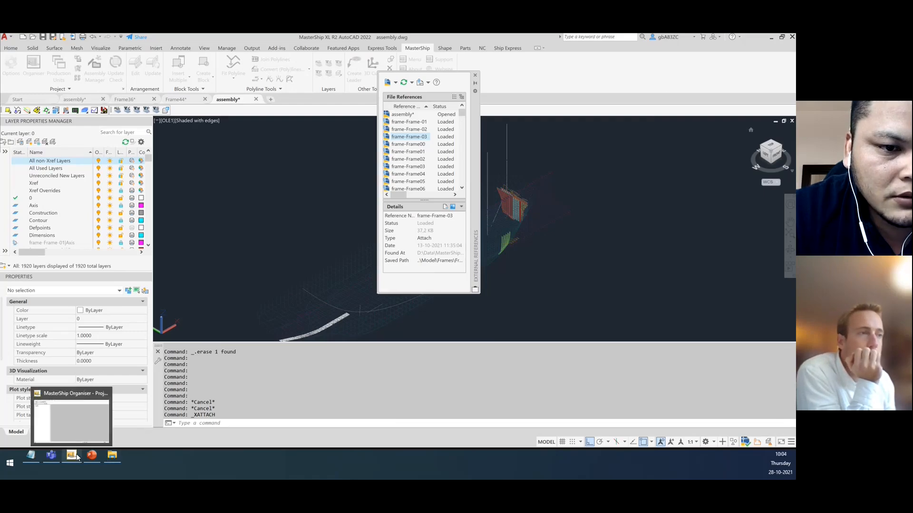
pyautogui.click(76, 429)
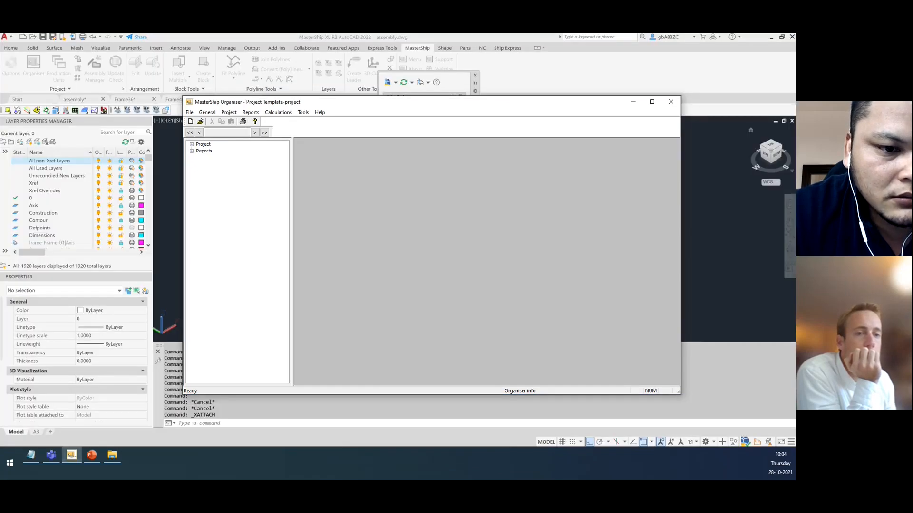
pyautogui.hotkey('alt', 'Tab')
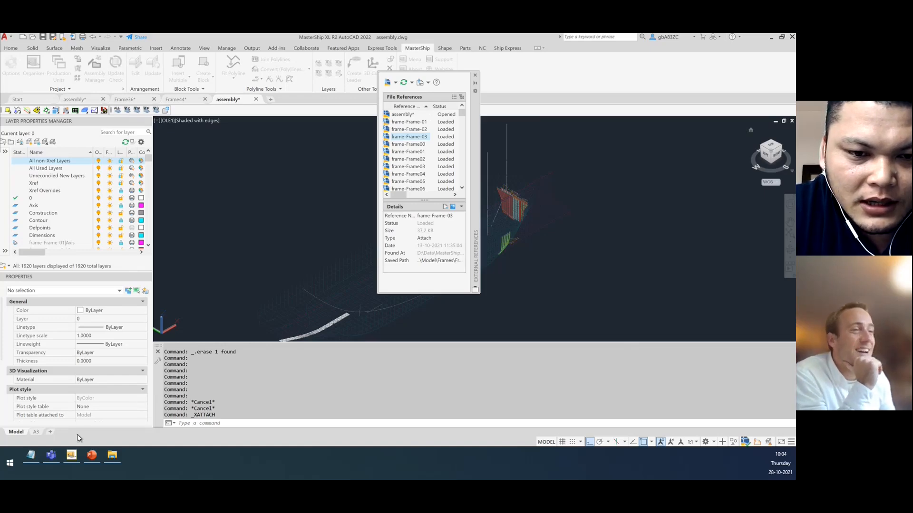
pyautogui.click(52, 458)
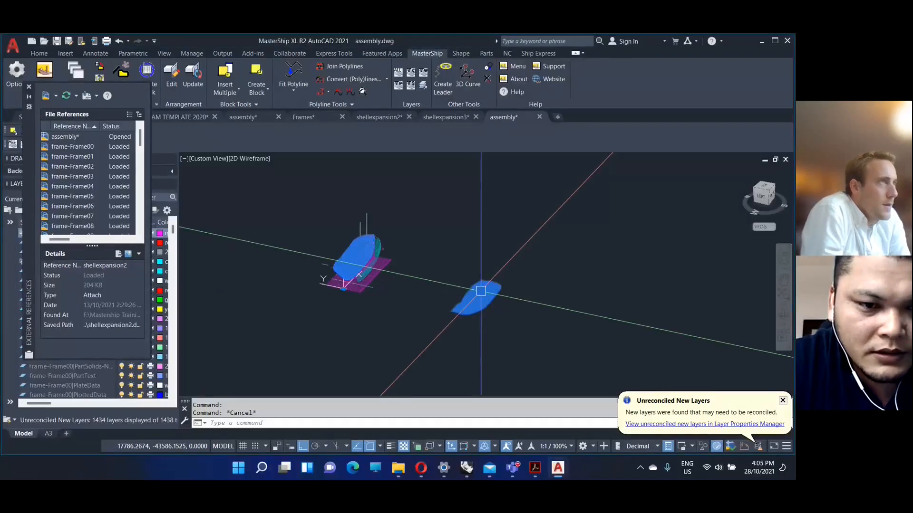
# Move the shellexpansion2 reference along the negative Y direction, clear of the rest of the assembly.
pyautogui.click(475, 295)
pyautogui.write('m')
pyautogui.press('Return')
pyautogui.click(515, 229)
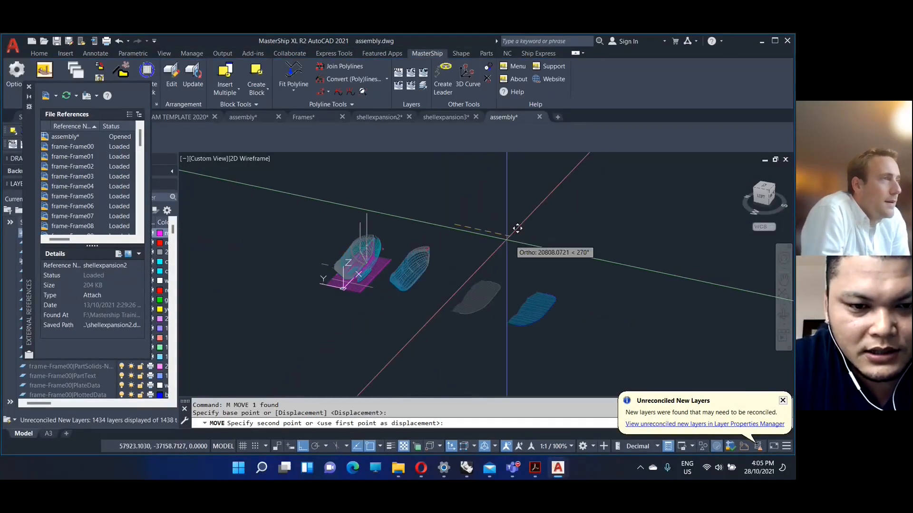
pyautogui.press('Escape')
# Examine the offset shellexpansion2 reference beside the assembly from several 3D viewing angles, including its hull mesh and flat expansion.
pyautogui.scroll(5, 404, 289)
pyautogui.scroll(-2, 512, 270)
pyautogui.moveTo(589, 293); pyautogui.dragTo(507, 294, button='middle')
pyautogui.press('Escape')
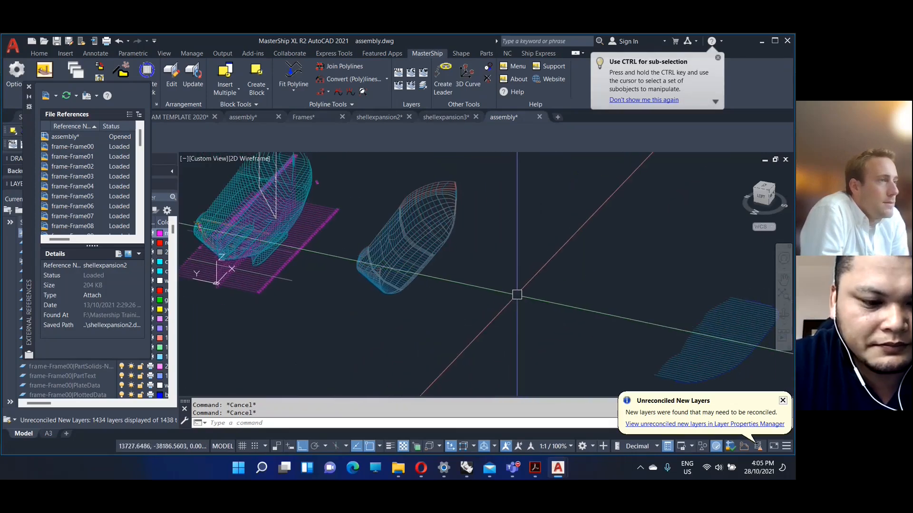
pyautogui.write('3do')
pyautogui.press('Return')
pyautogui.moveTo(514, 276); pyautogui.dragTo(560, 257)
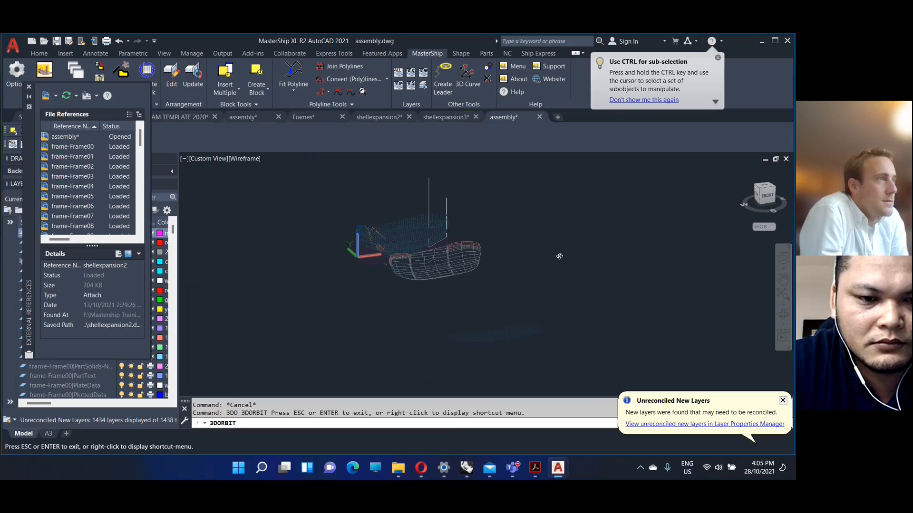
pyautogui.press('Escape')
pyautogui.scroll(5, 494, 288)
pyautogui.scroll(-5, 493, 288)
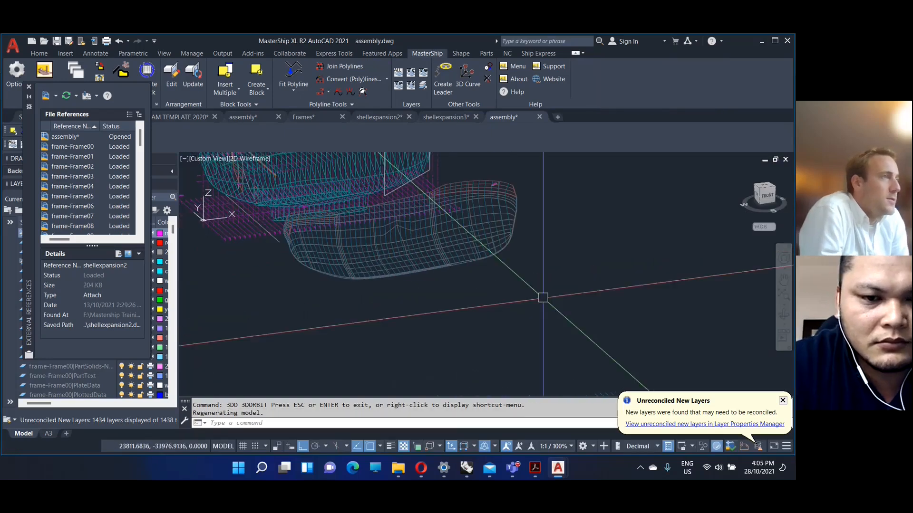
pyautogui.press('Return')
pyautogui.moveTo(477, 294); pyautogui.dragTo(524, 303)
pyautogui.scroll(-2, 526, 276)
pyautogui.press('Escape')
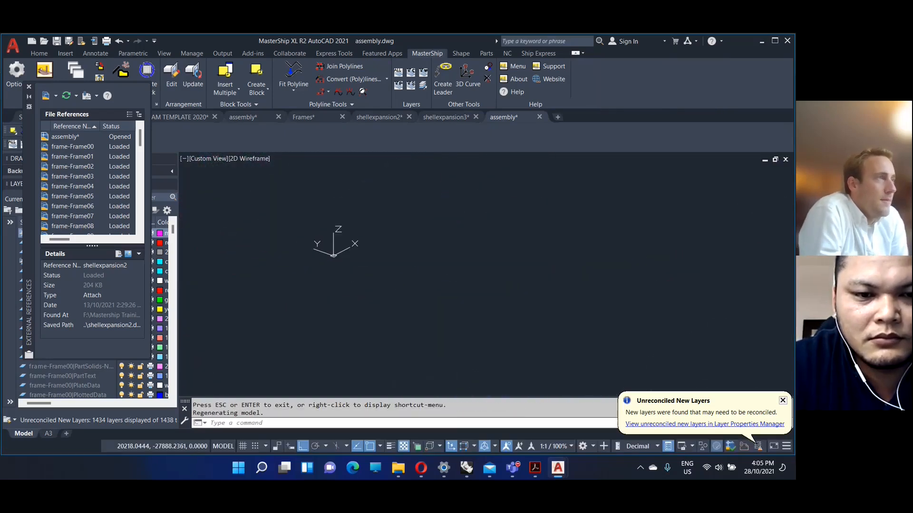
# Place the shellexpansion2 reference's insertion point at 0,0 so that its hull lines up with the assembly.
pyautogui.click(512, 238)
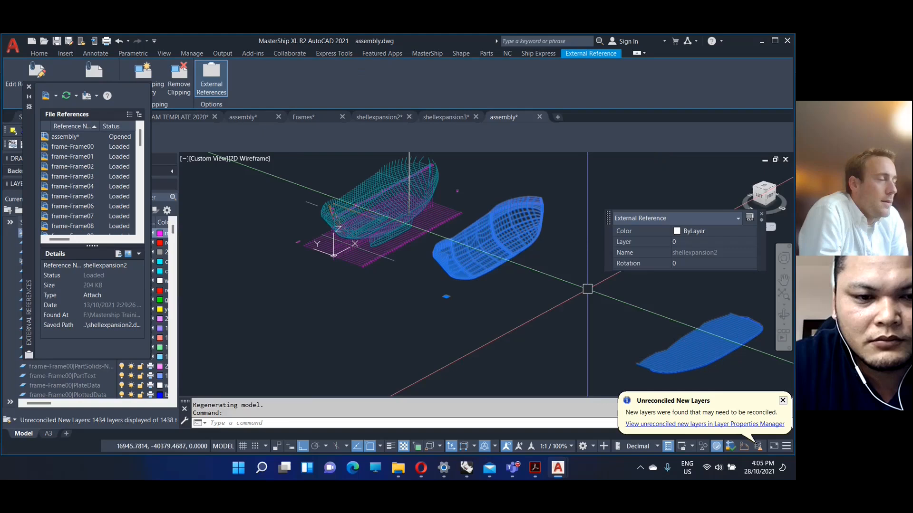
pyautogui.click(446, 297)
pyautogui.write('0')
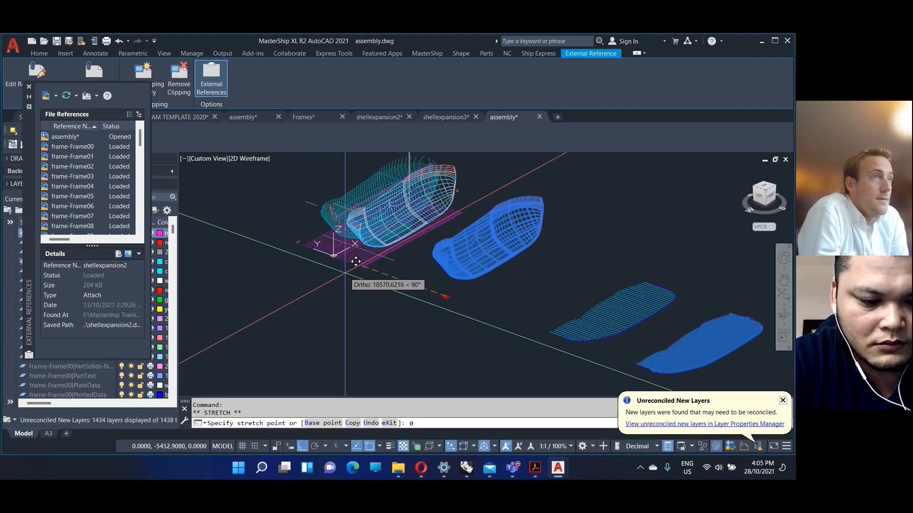
pyautogui.write(',0')
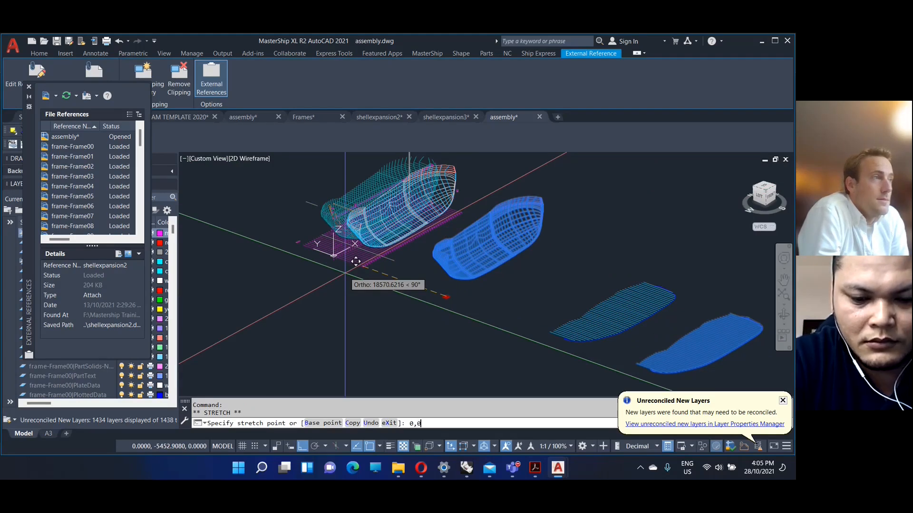
pyautogui.press('Return')
pyautogui.press('Escape')
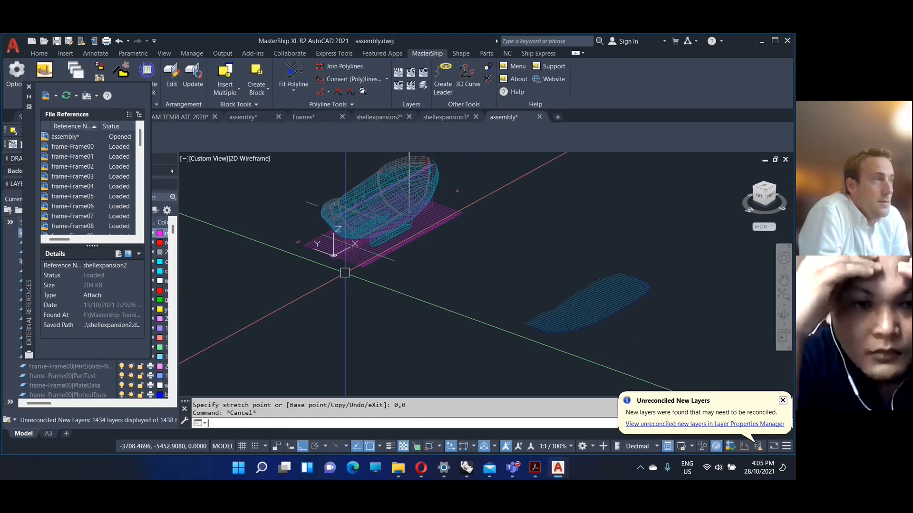